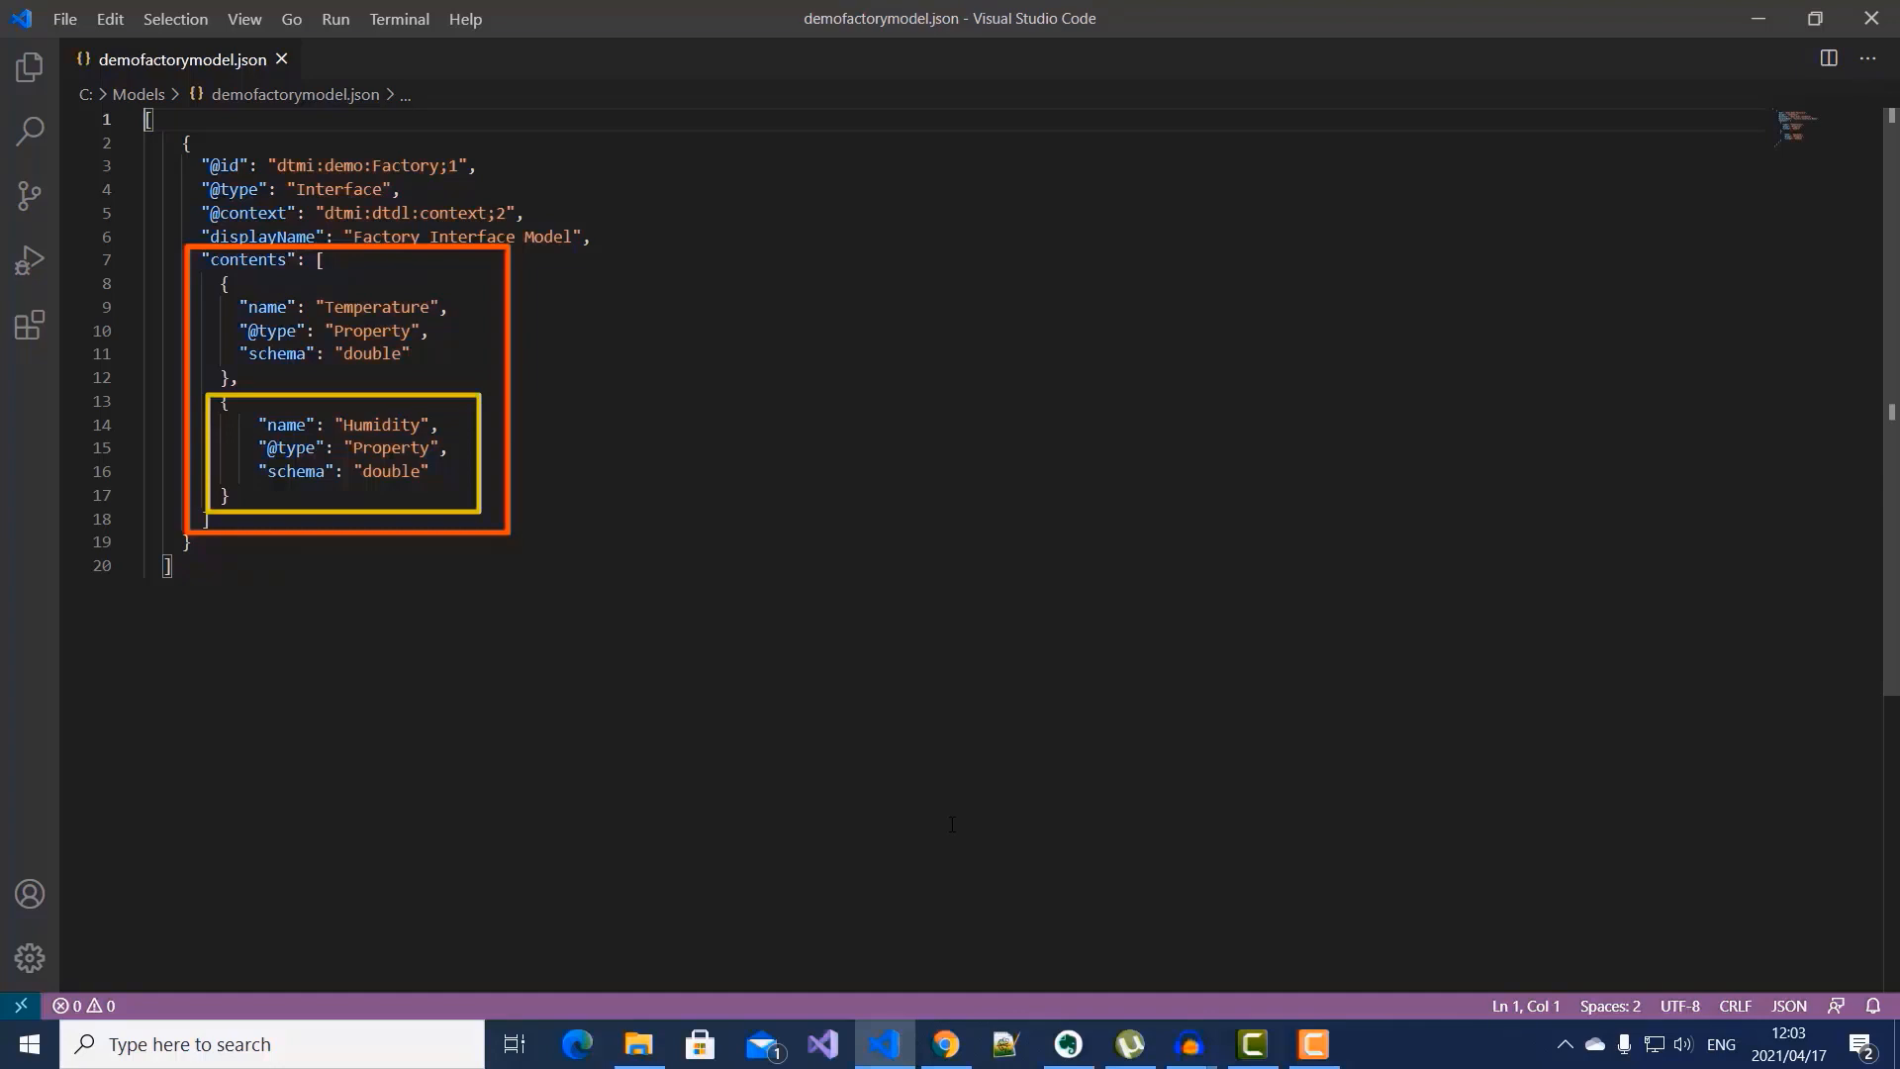
Step: Add a Relationship named contains targeting dtmi:demo:Line;1 and a Component named compressor with schema dtmi:com:contoso:Compressor;1 after the Humidity property
click(256, 496)
text(,)
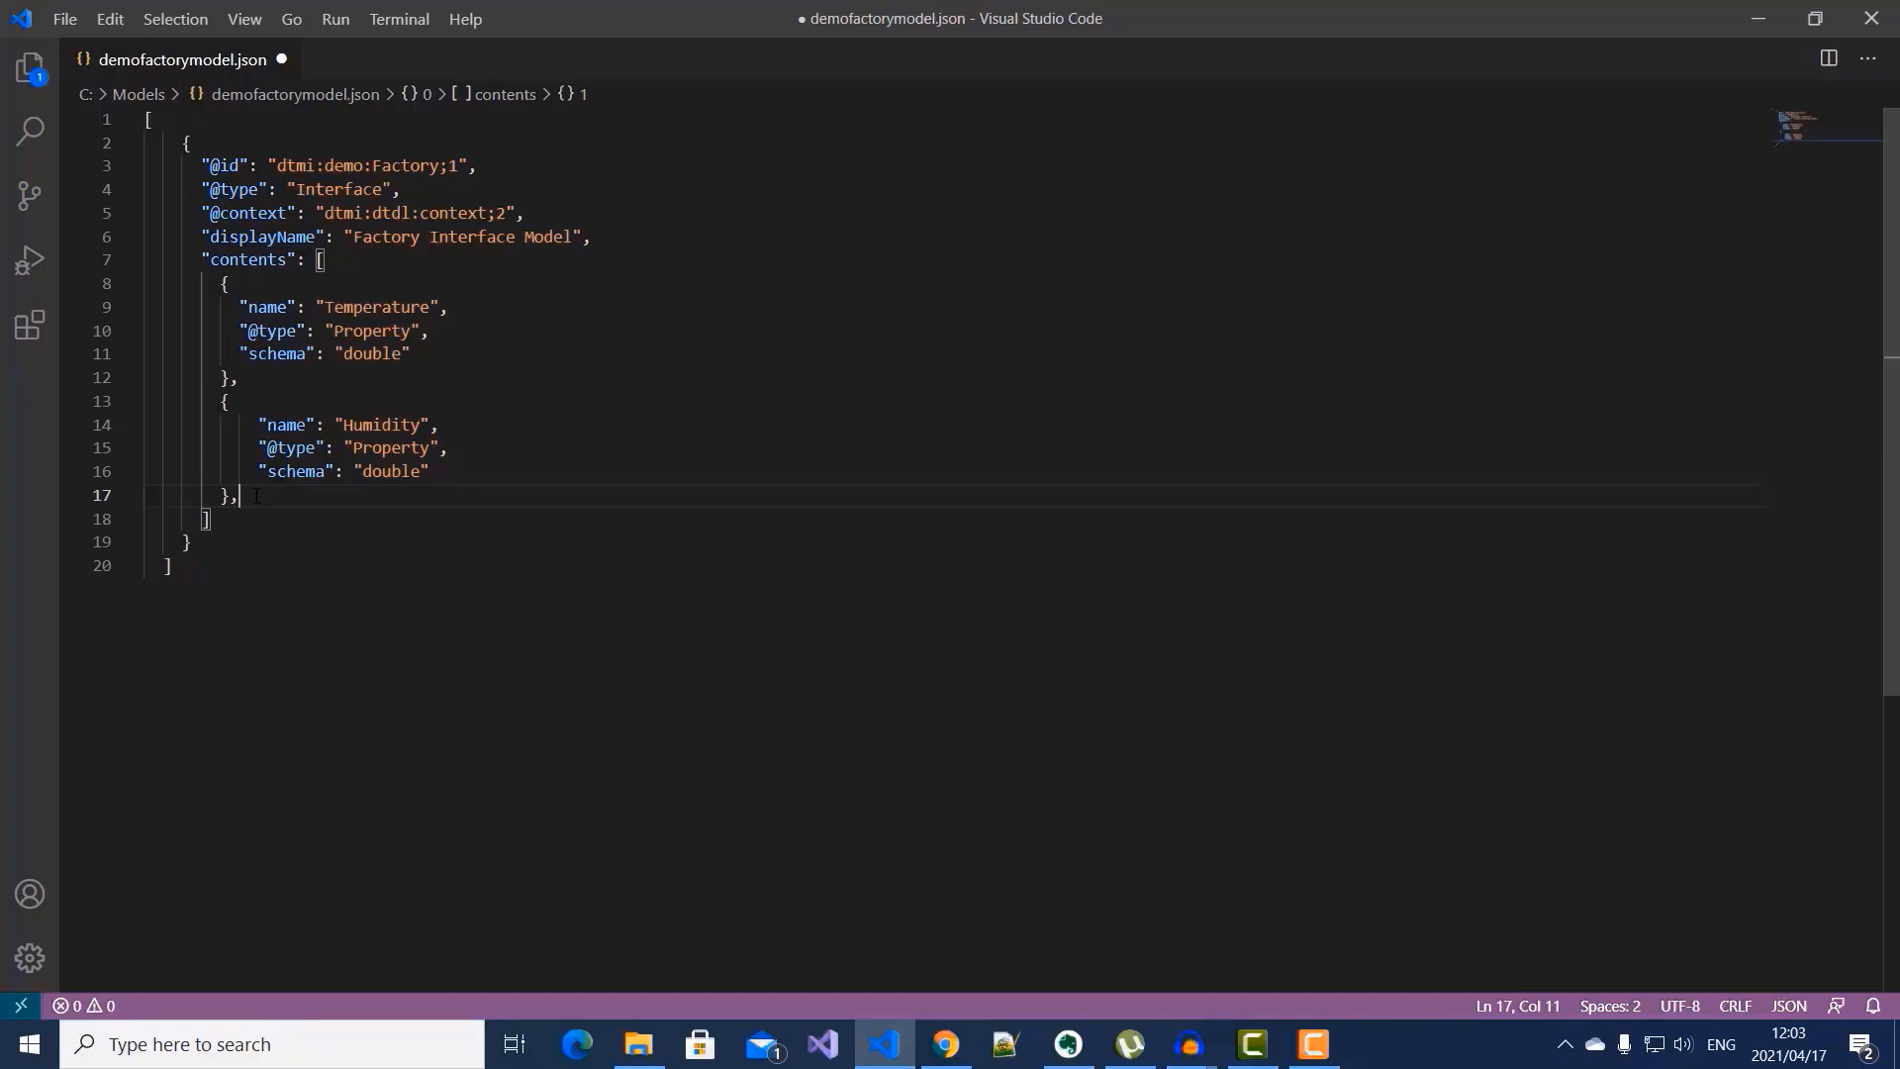
key(Return)
text({           "@type": "Relationship",           "name": "contains",           "target": "dtmi:demo:Line;1"         },         {           "@type": "Component",           "name": "compressor",           "schema": "dtmi:com:contoso:Compressor;1"         })
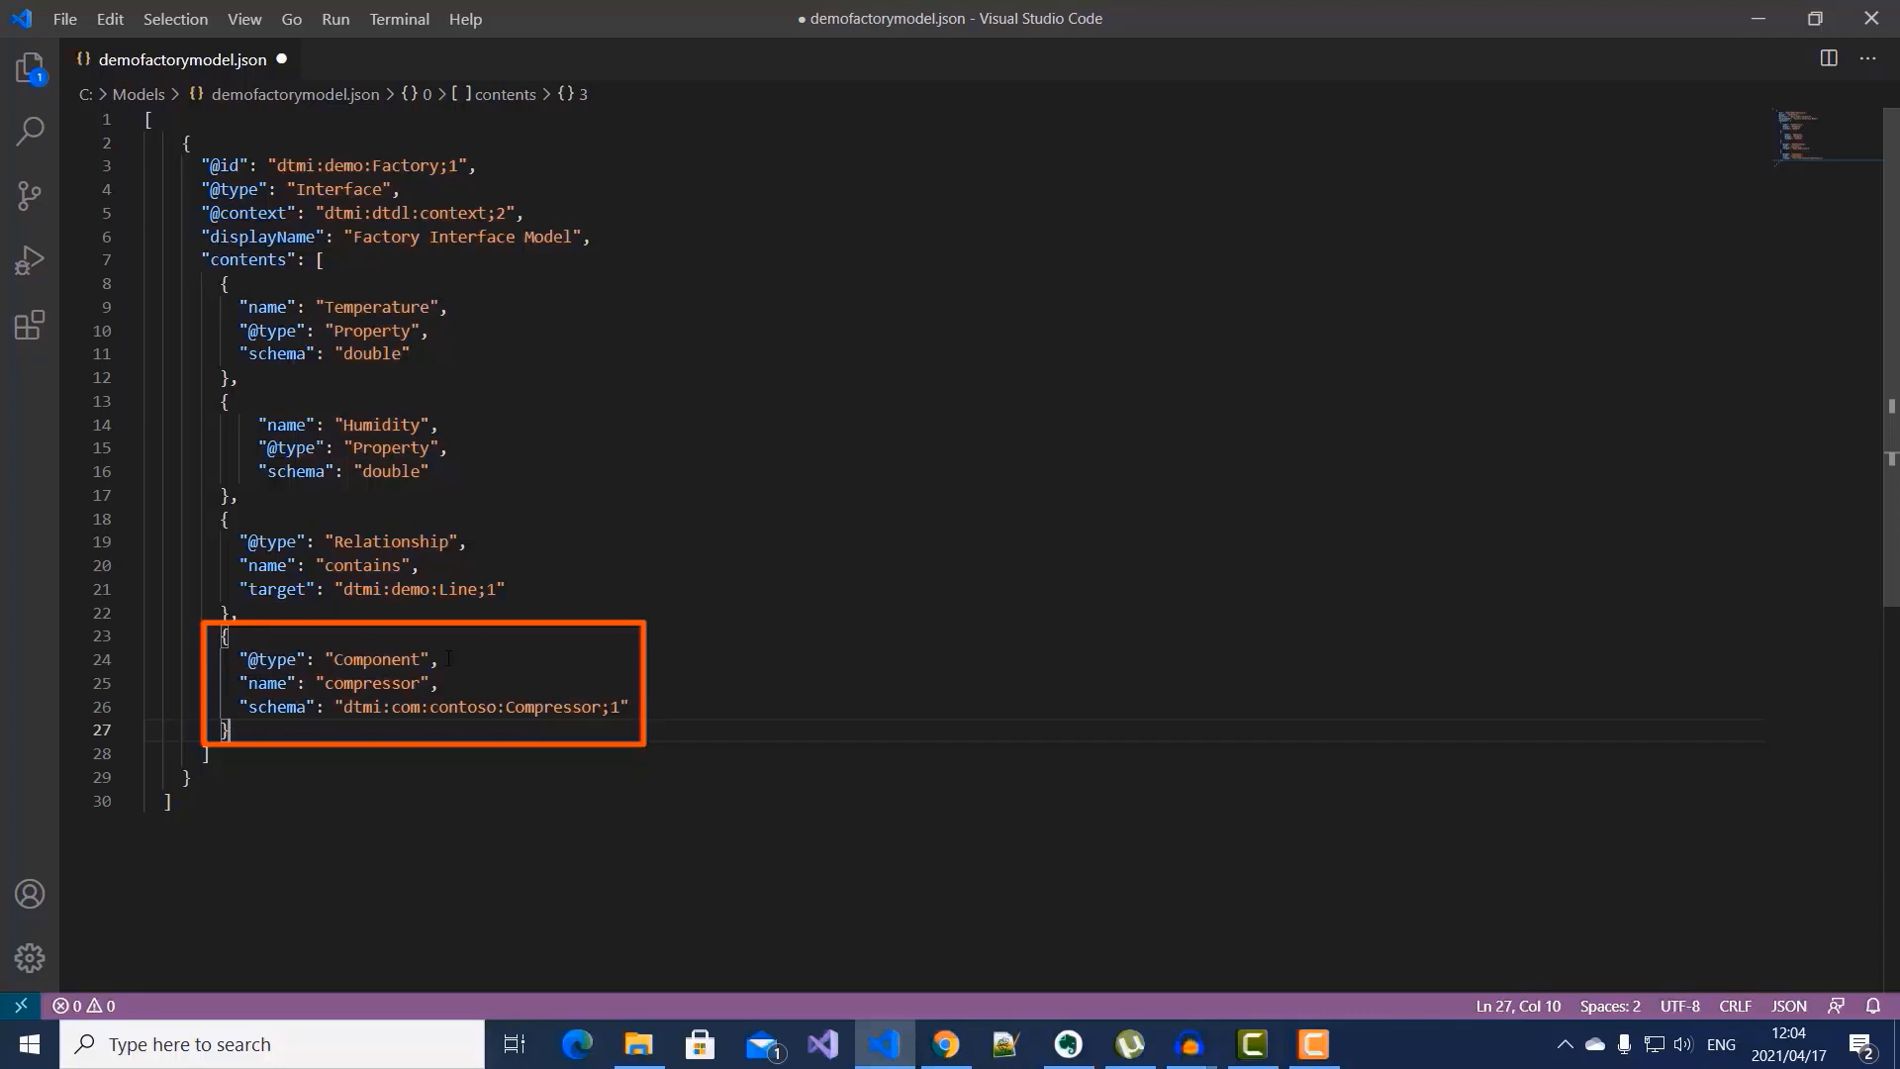
Step: Delete the relationship and component blocks below the Humidity property
mouse_move(238, 730)
mouse_down()
mouse_move(198, 606)
mouse_move(231, 495)
mouse_up()
key(BackSpace)
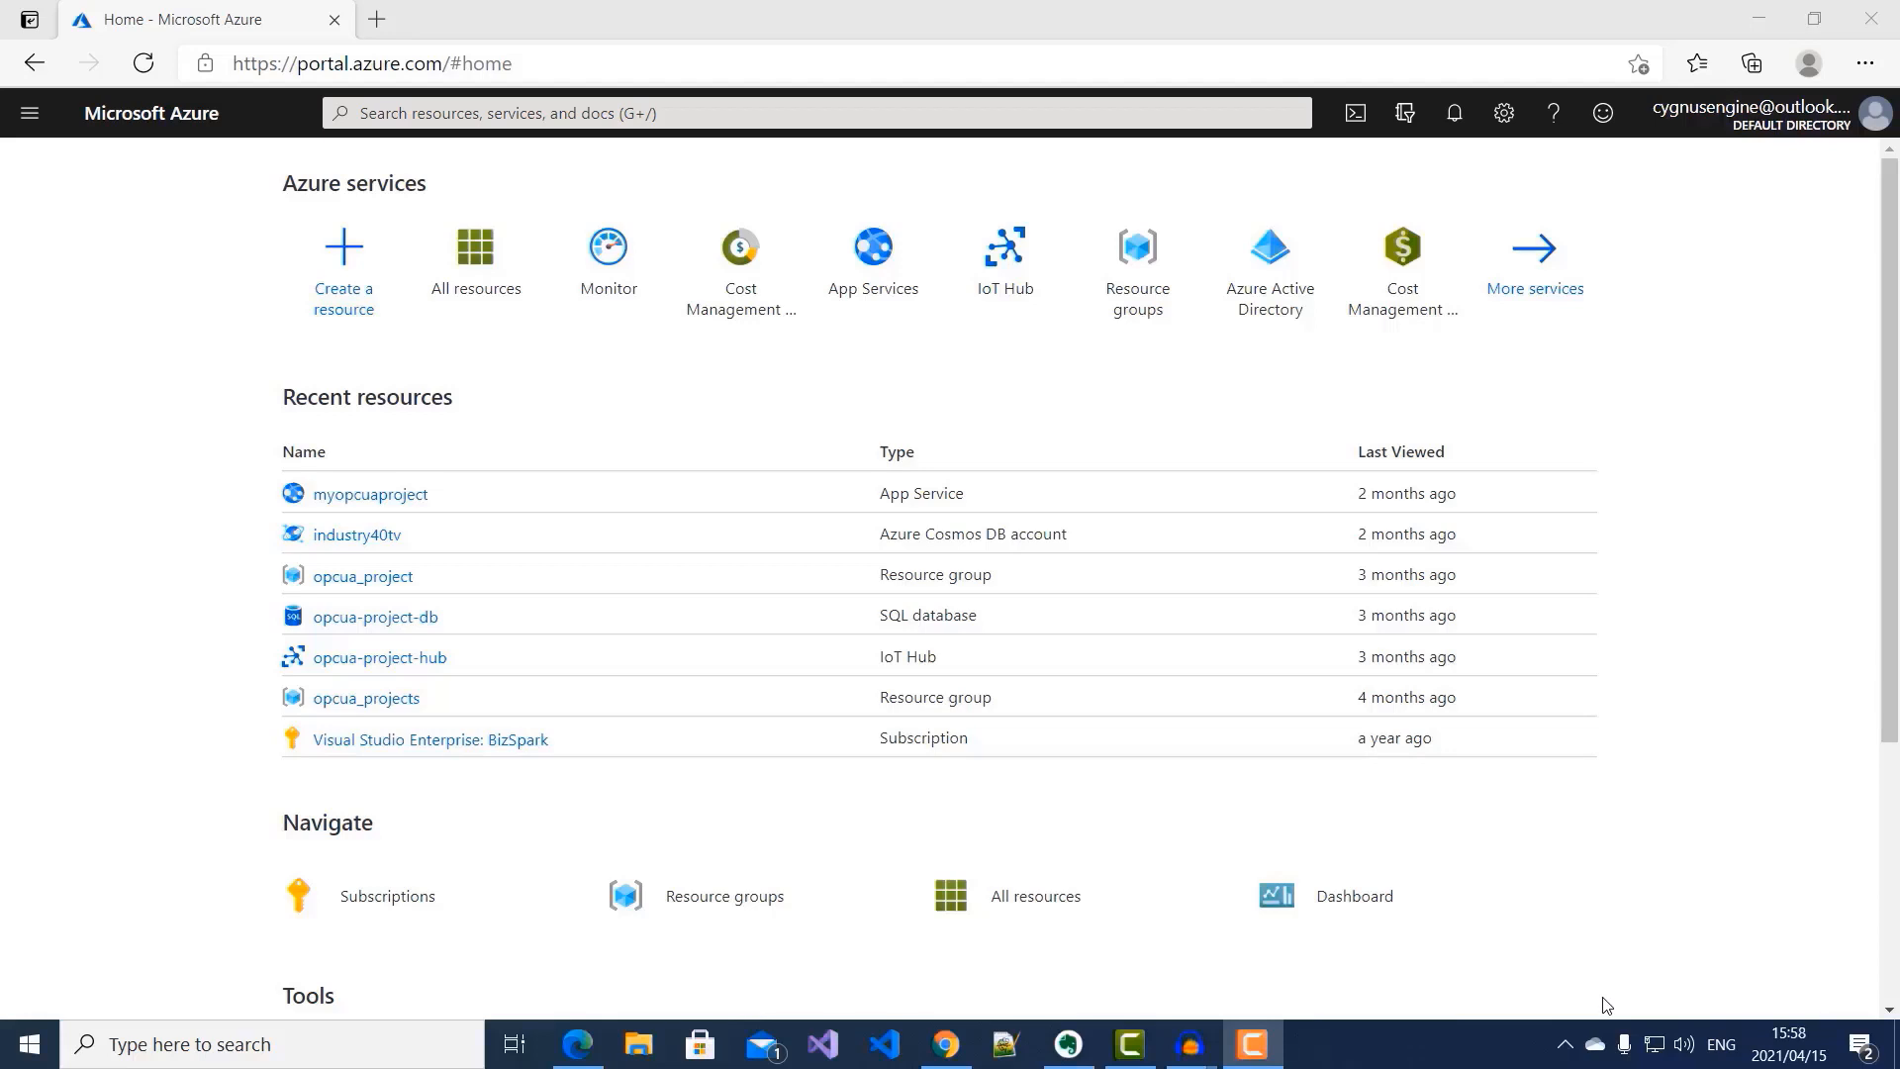
Step: In the Azure portal, search the new-resource marketplace for azure digital twins and start creating an Azure Digital Twins resource
click(359, 260)
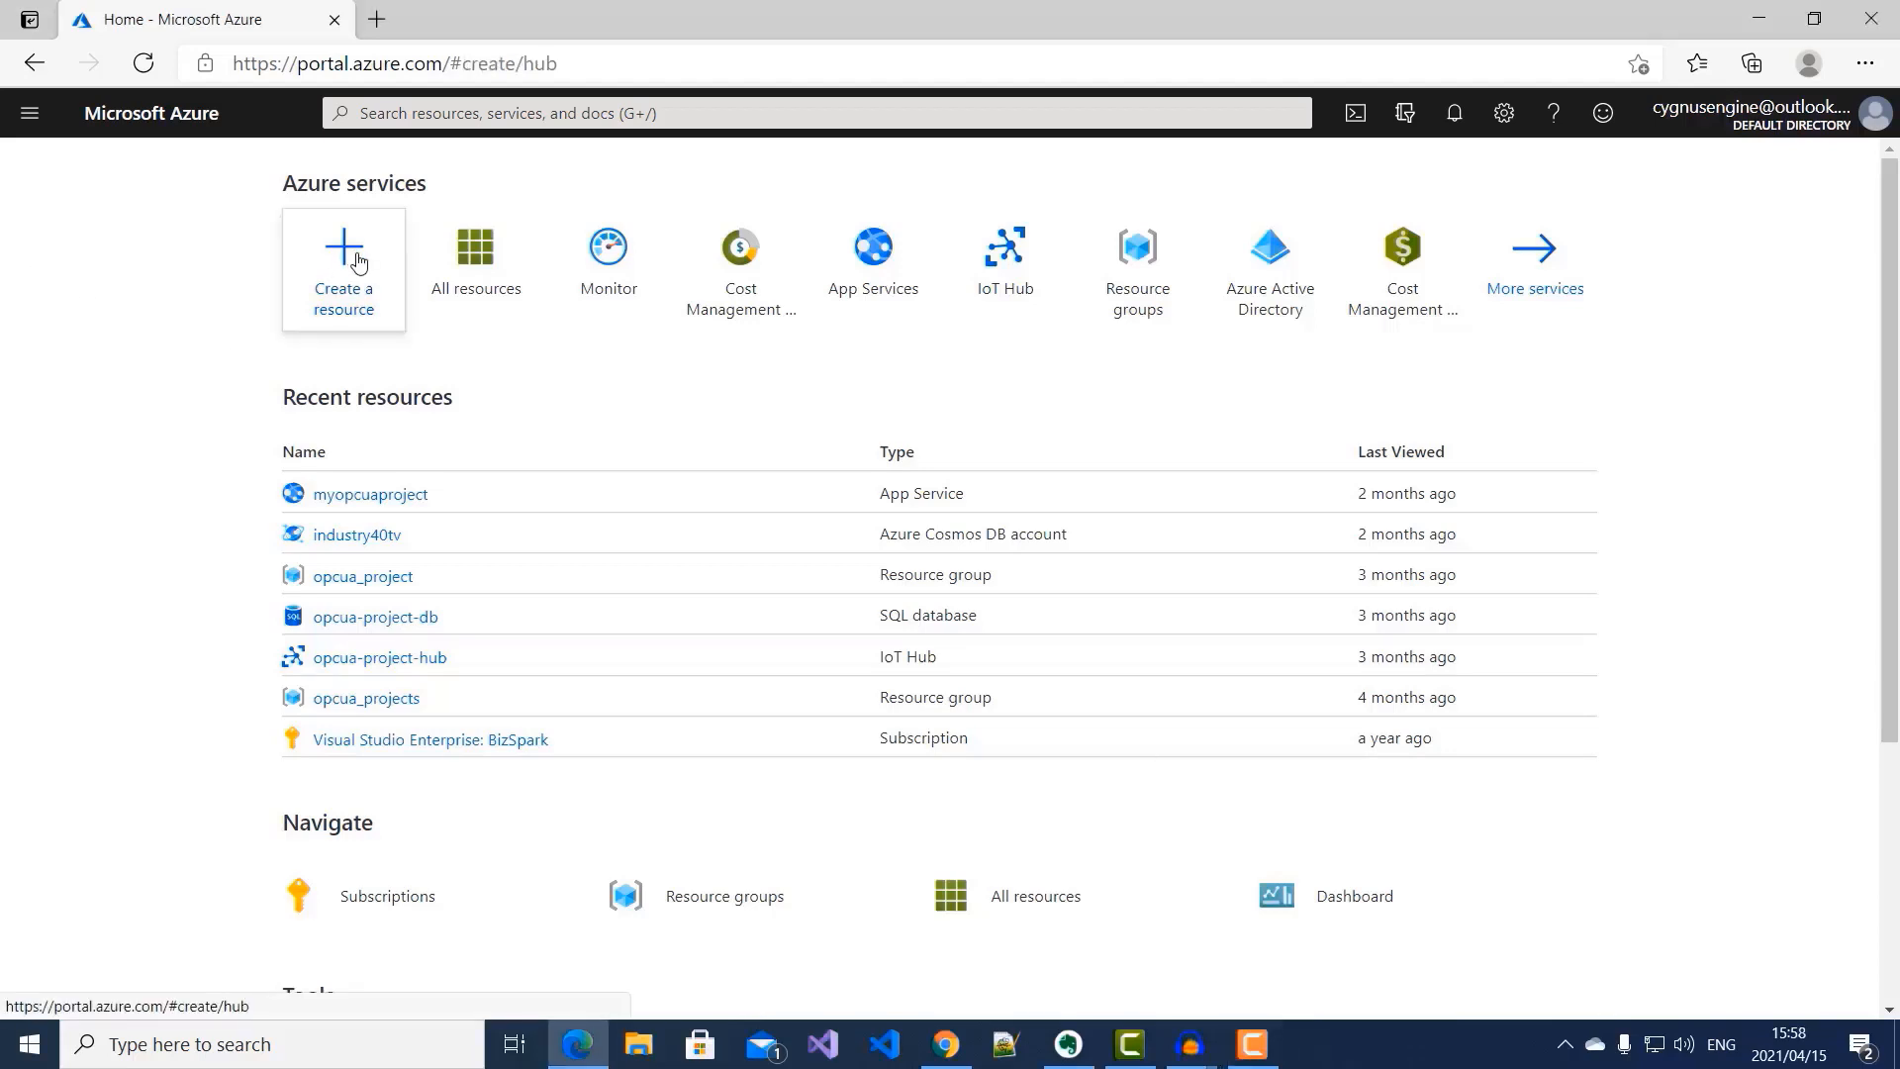
text(az)
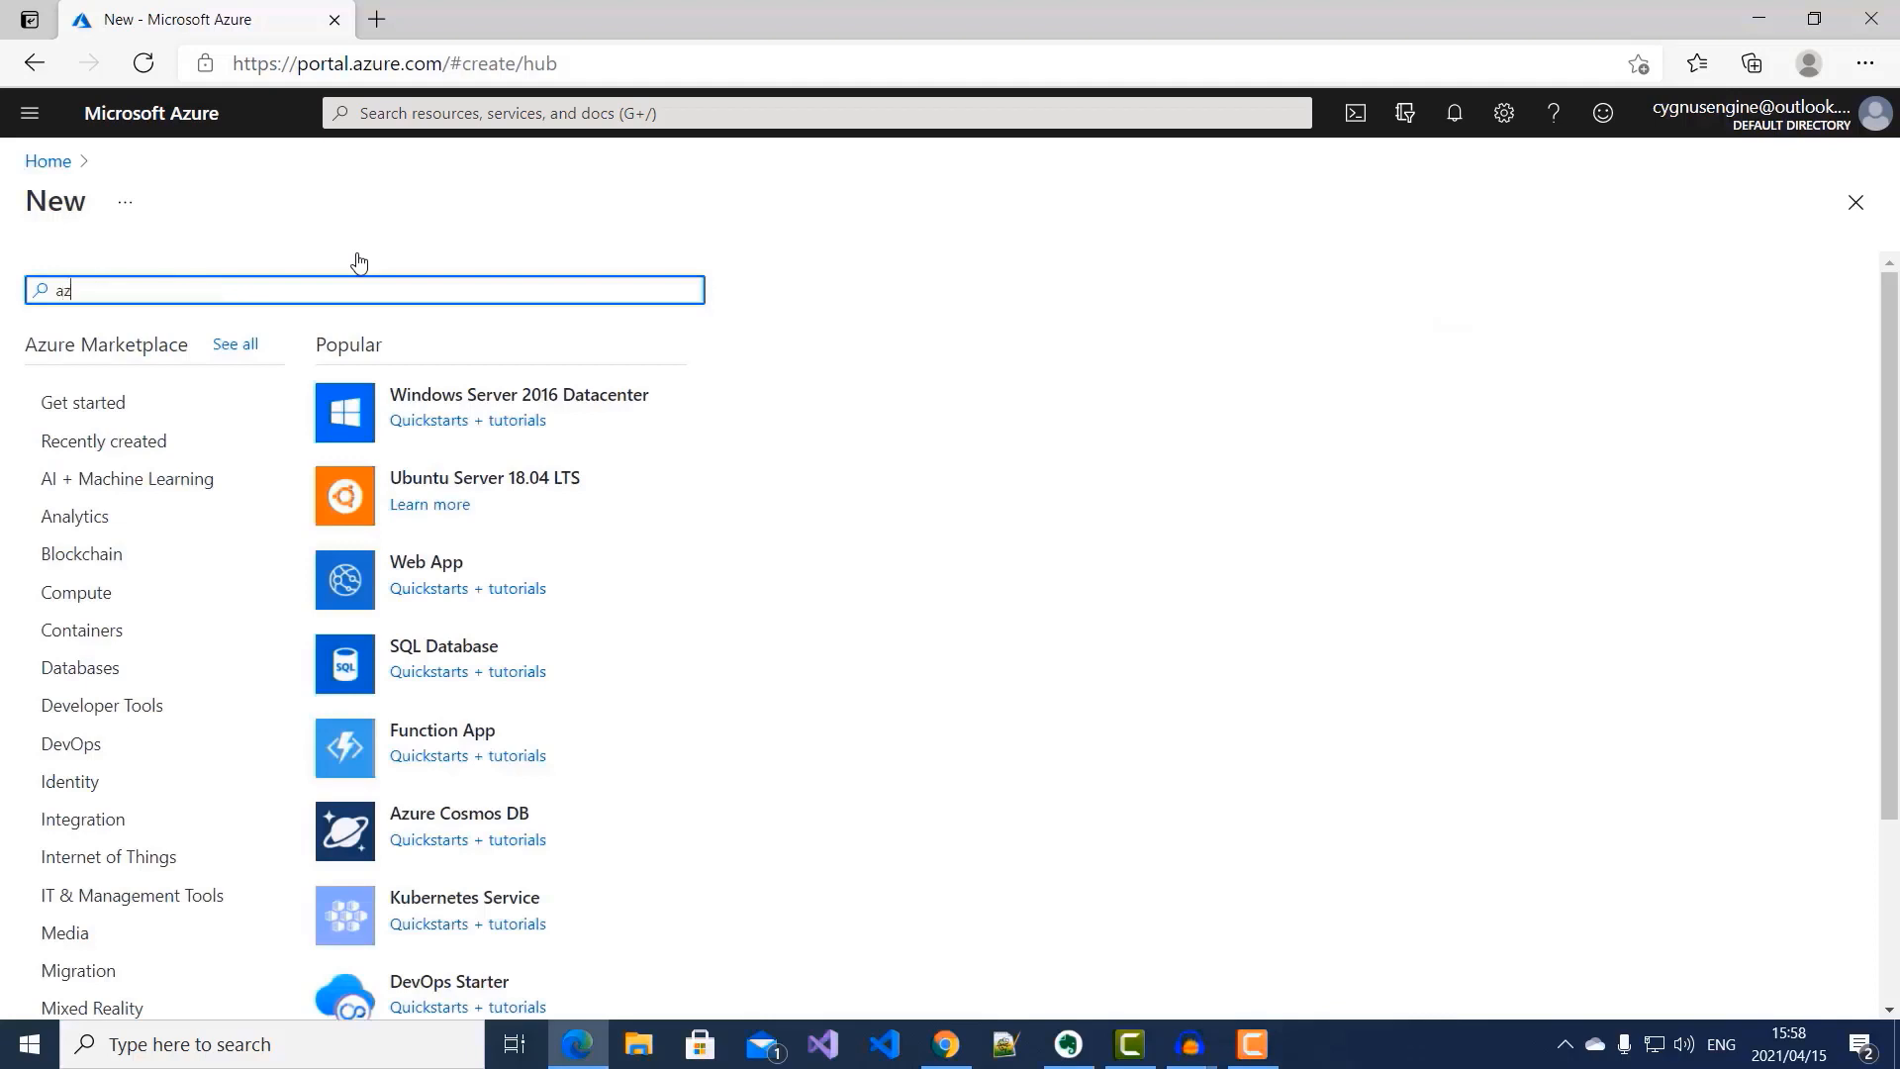
text(ure dig)
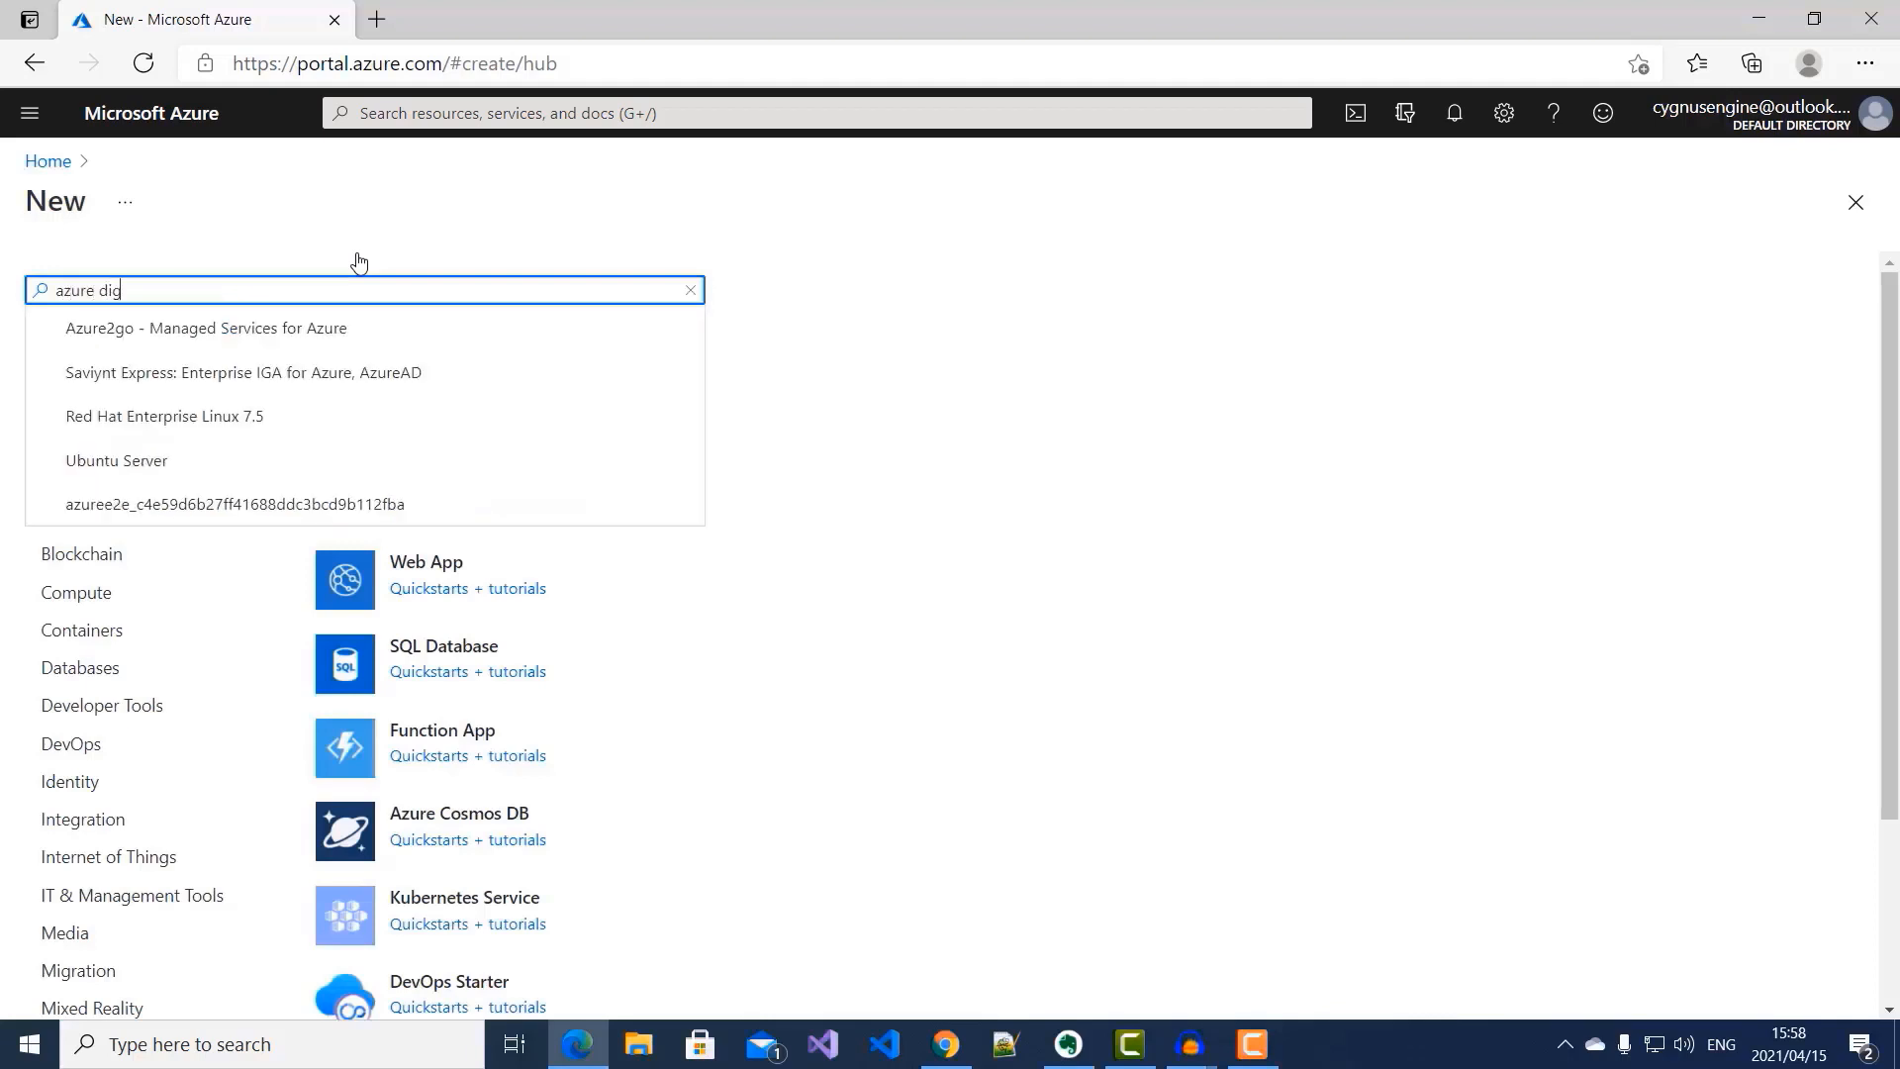
text(ital twins)
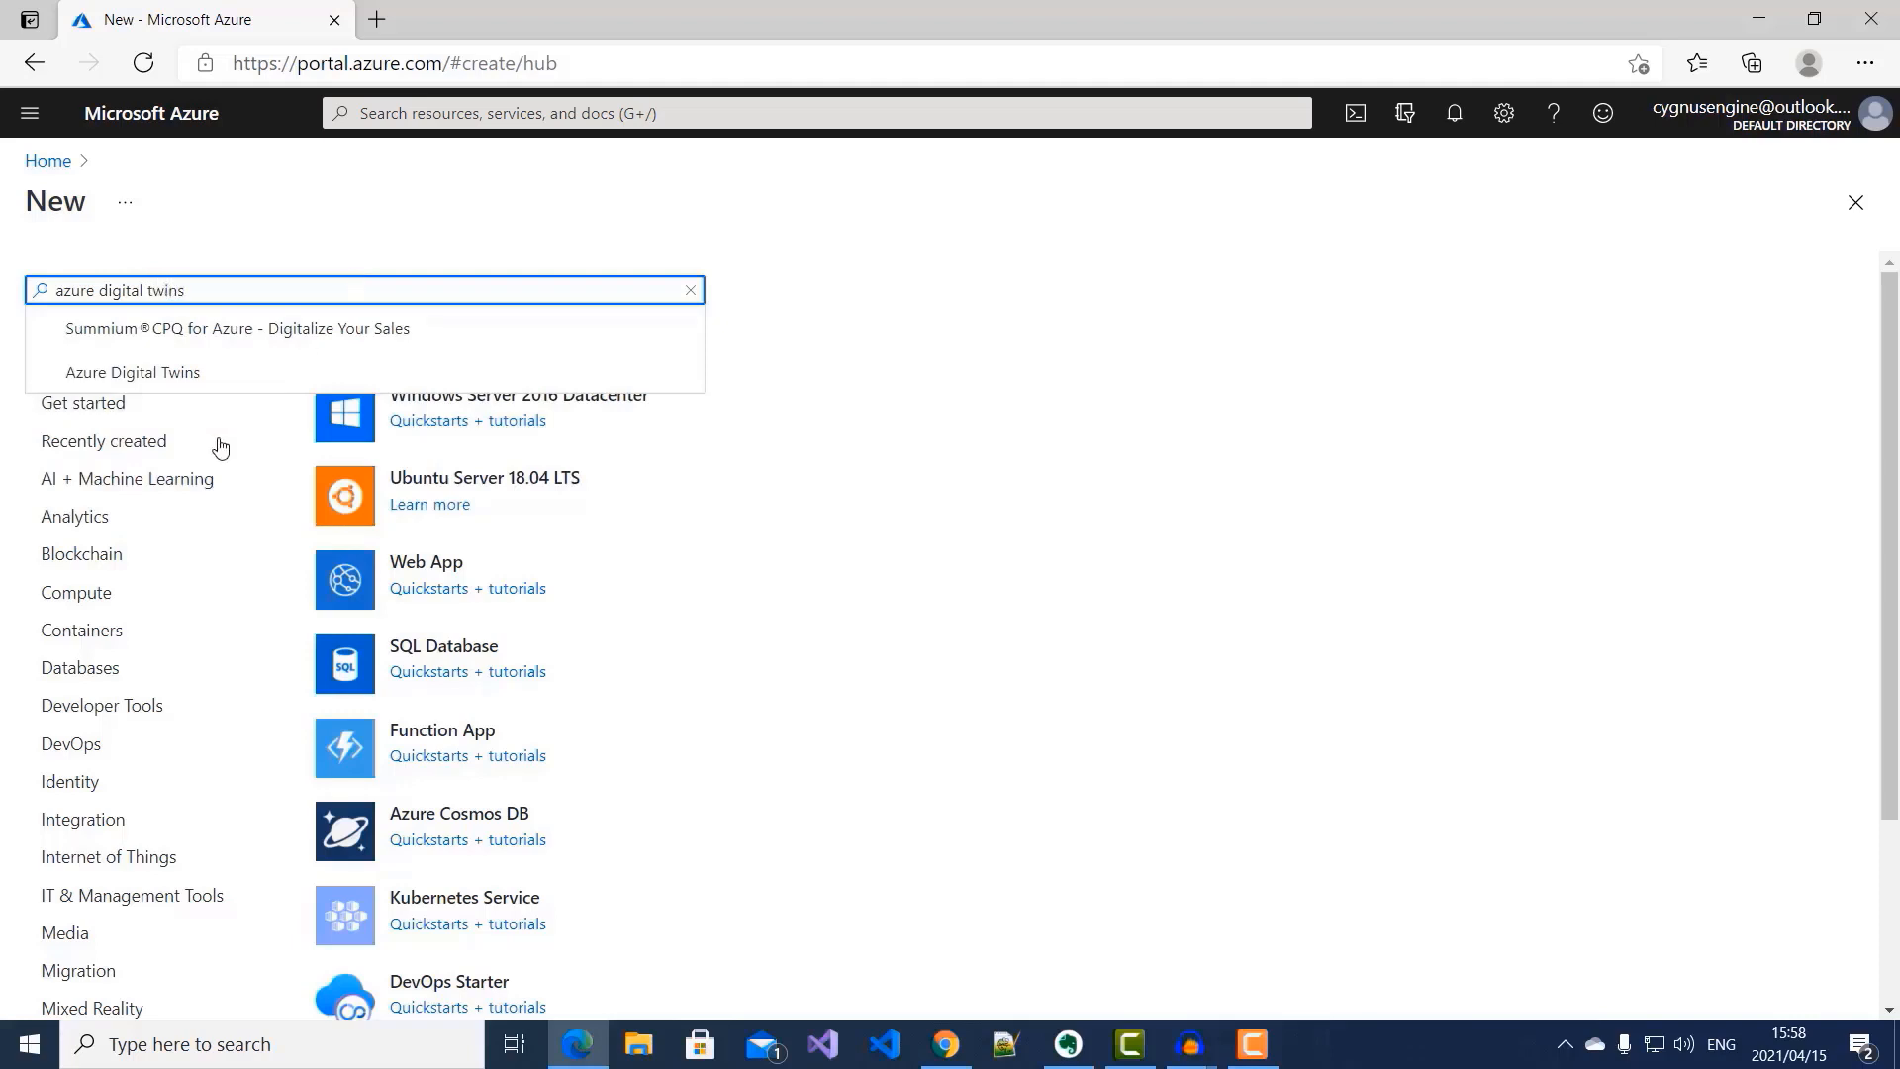
click(155, 324)
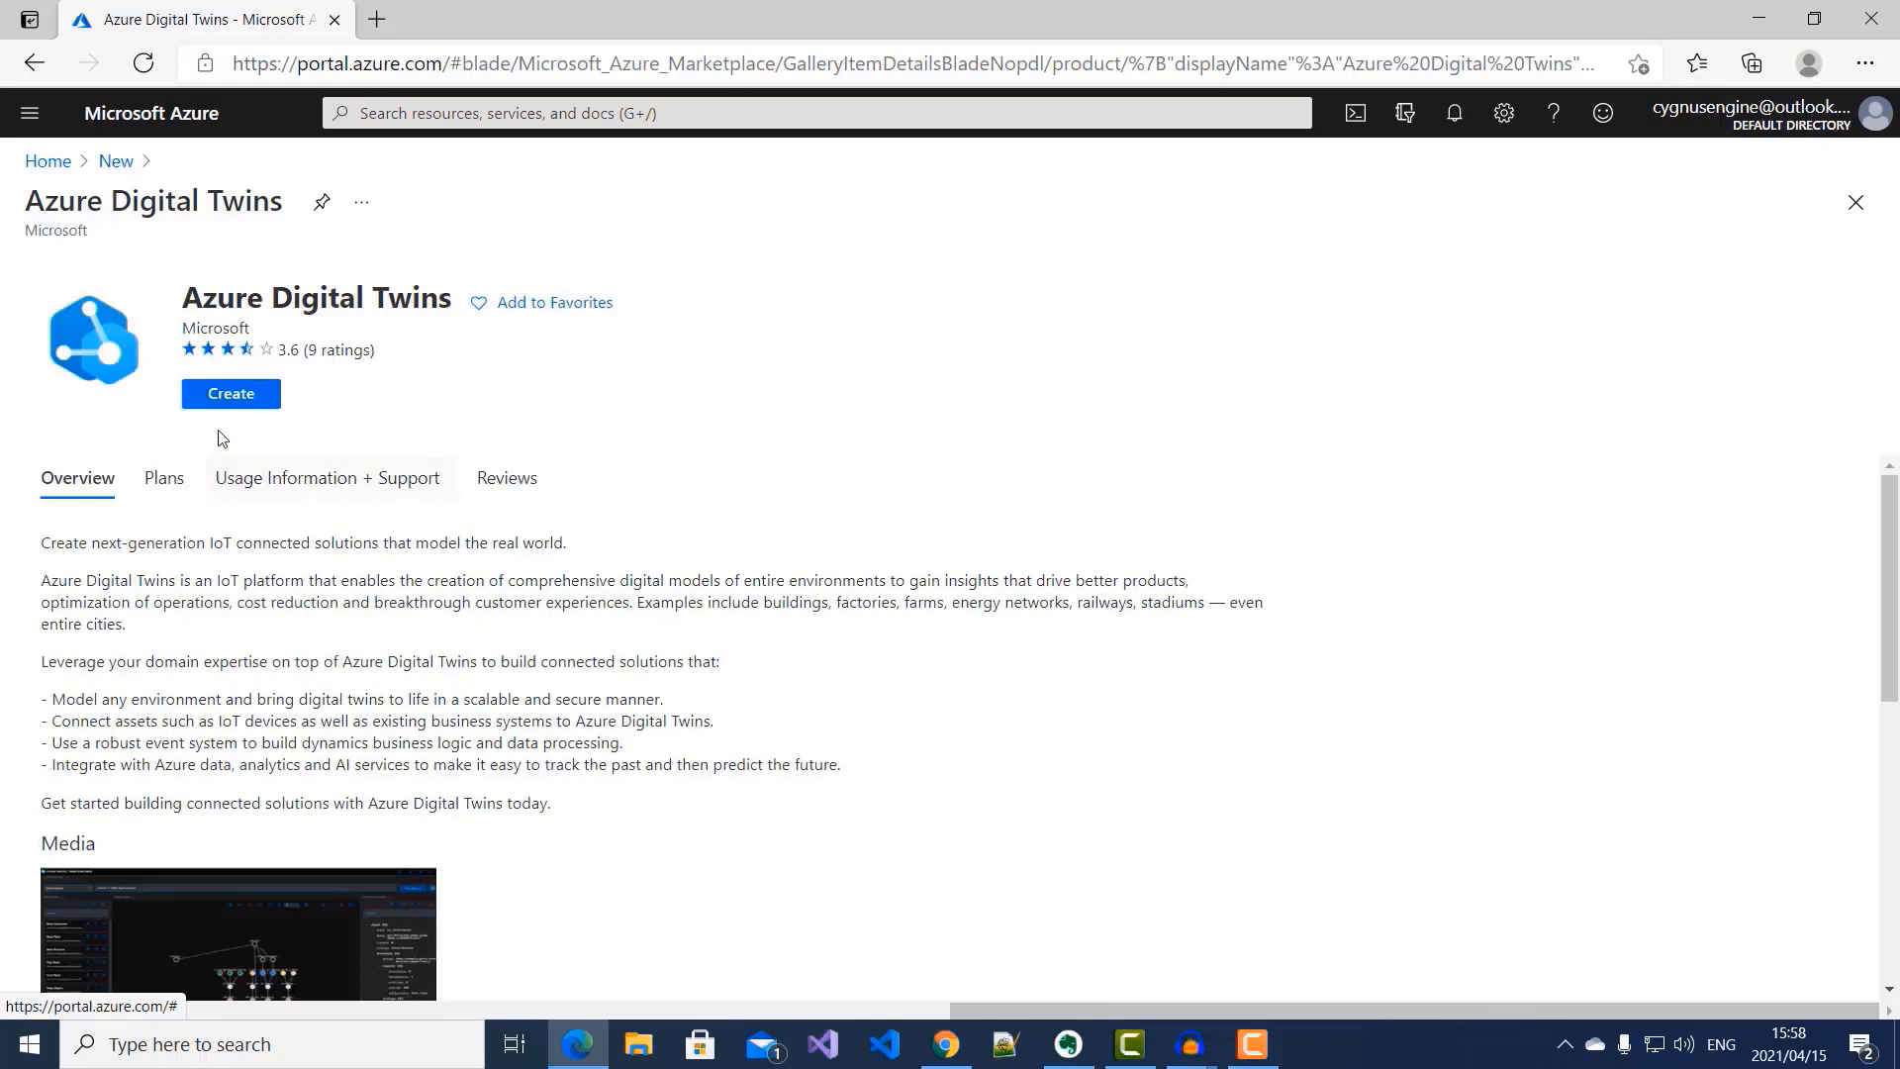
click(237, 401)
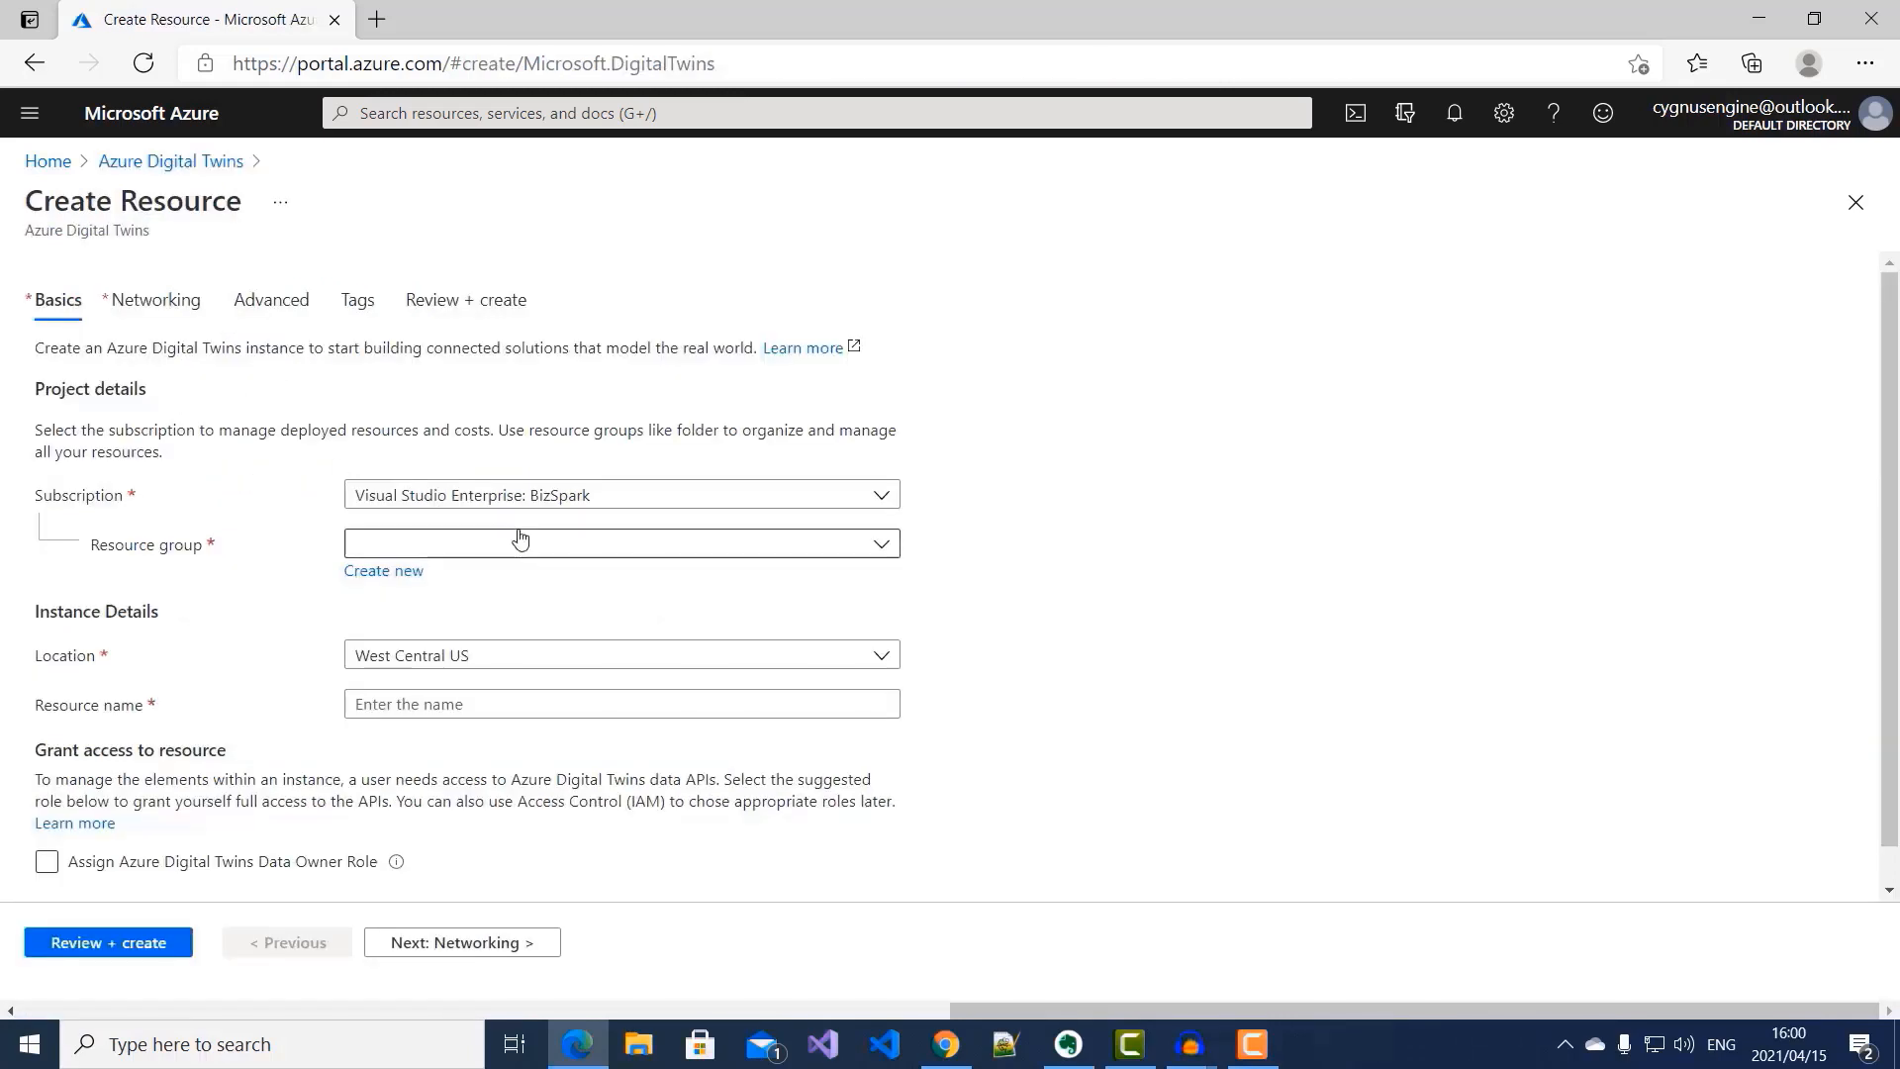
Step: Select the Visual Studio Enterprise: BizSpark subscription and create a new resource group named industry40tvazuredigitaltwins
click(547, 504)
click(550, 579)
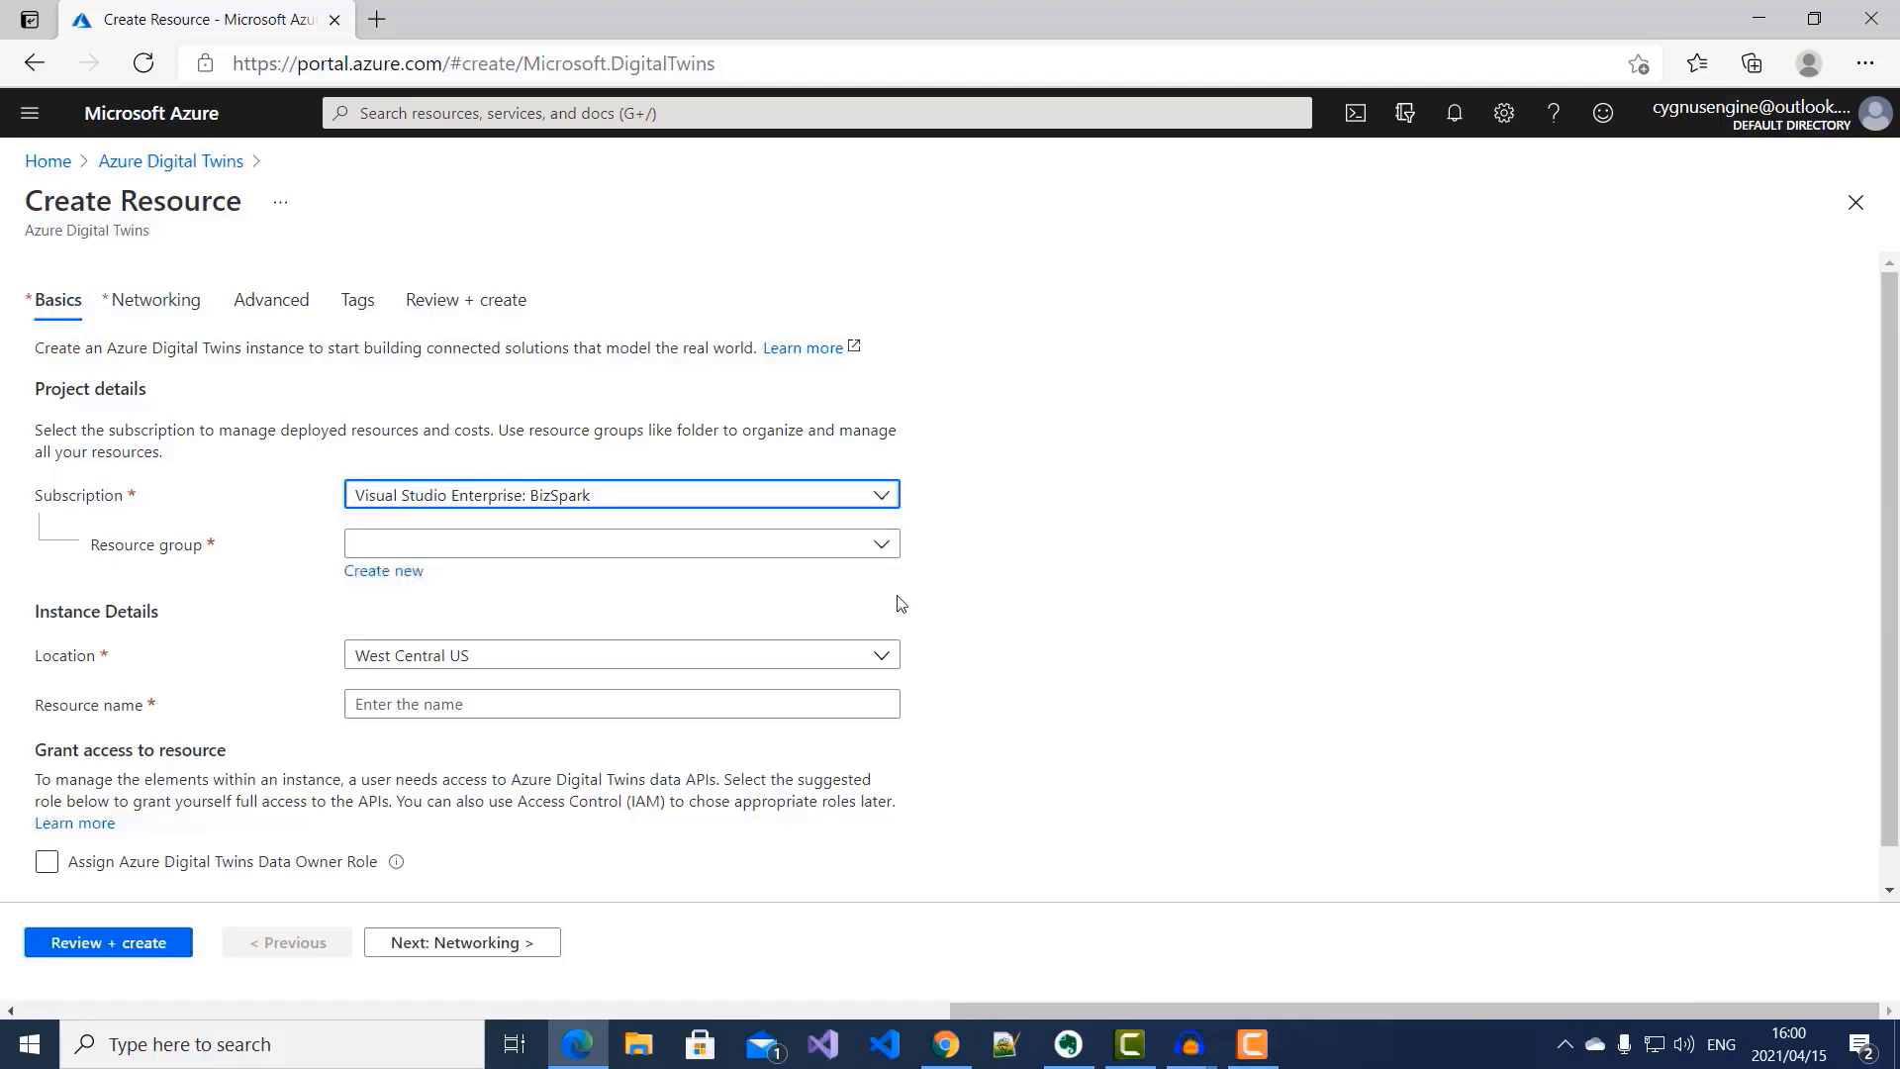
click(399, 574)
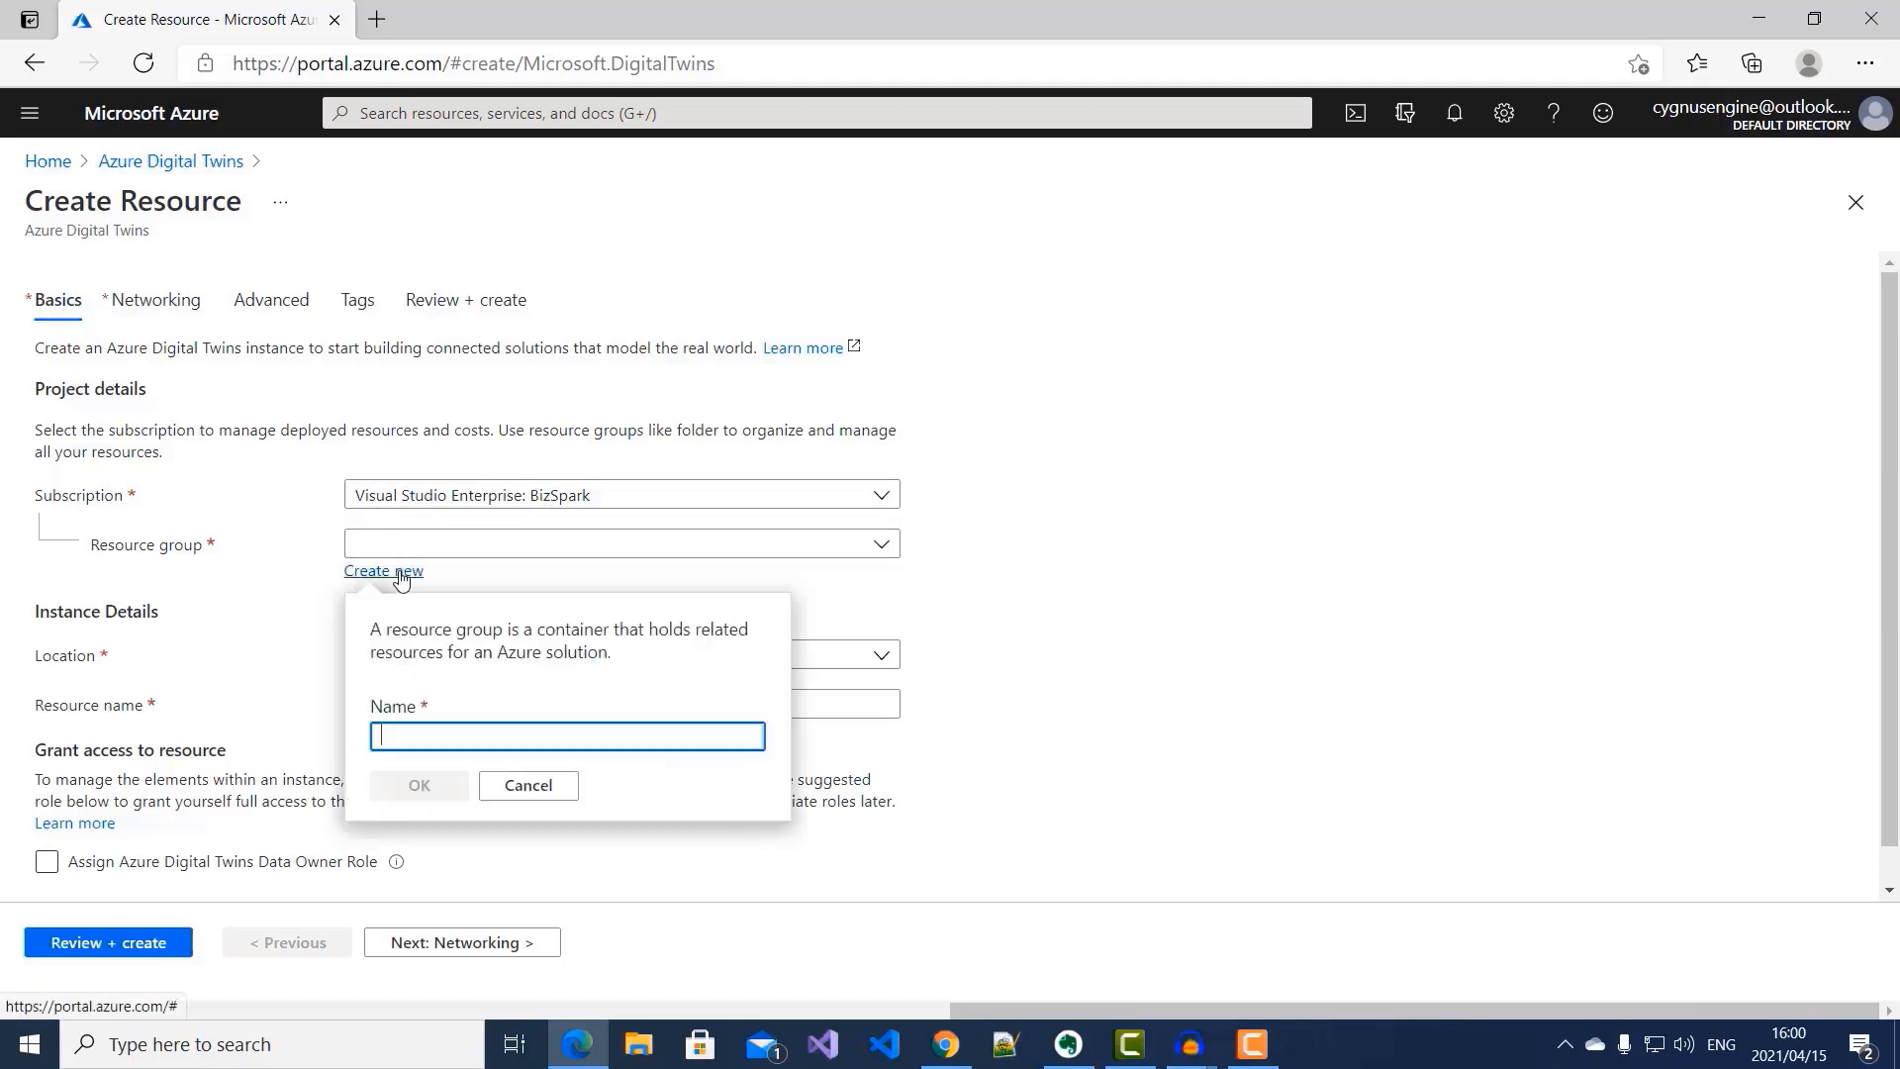
text(i)
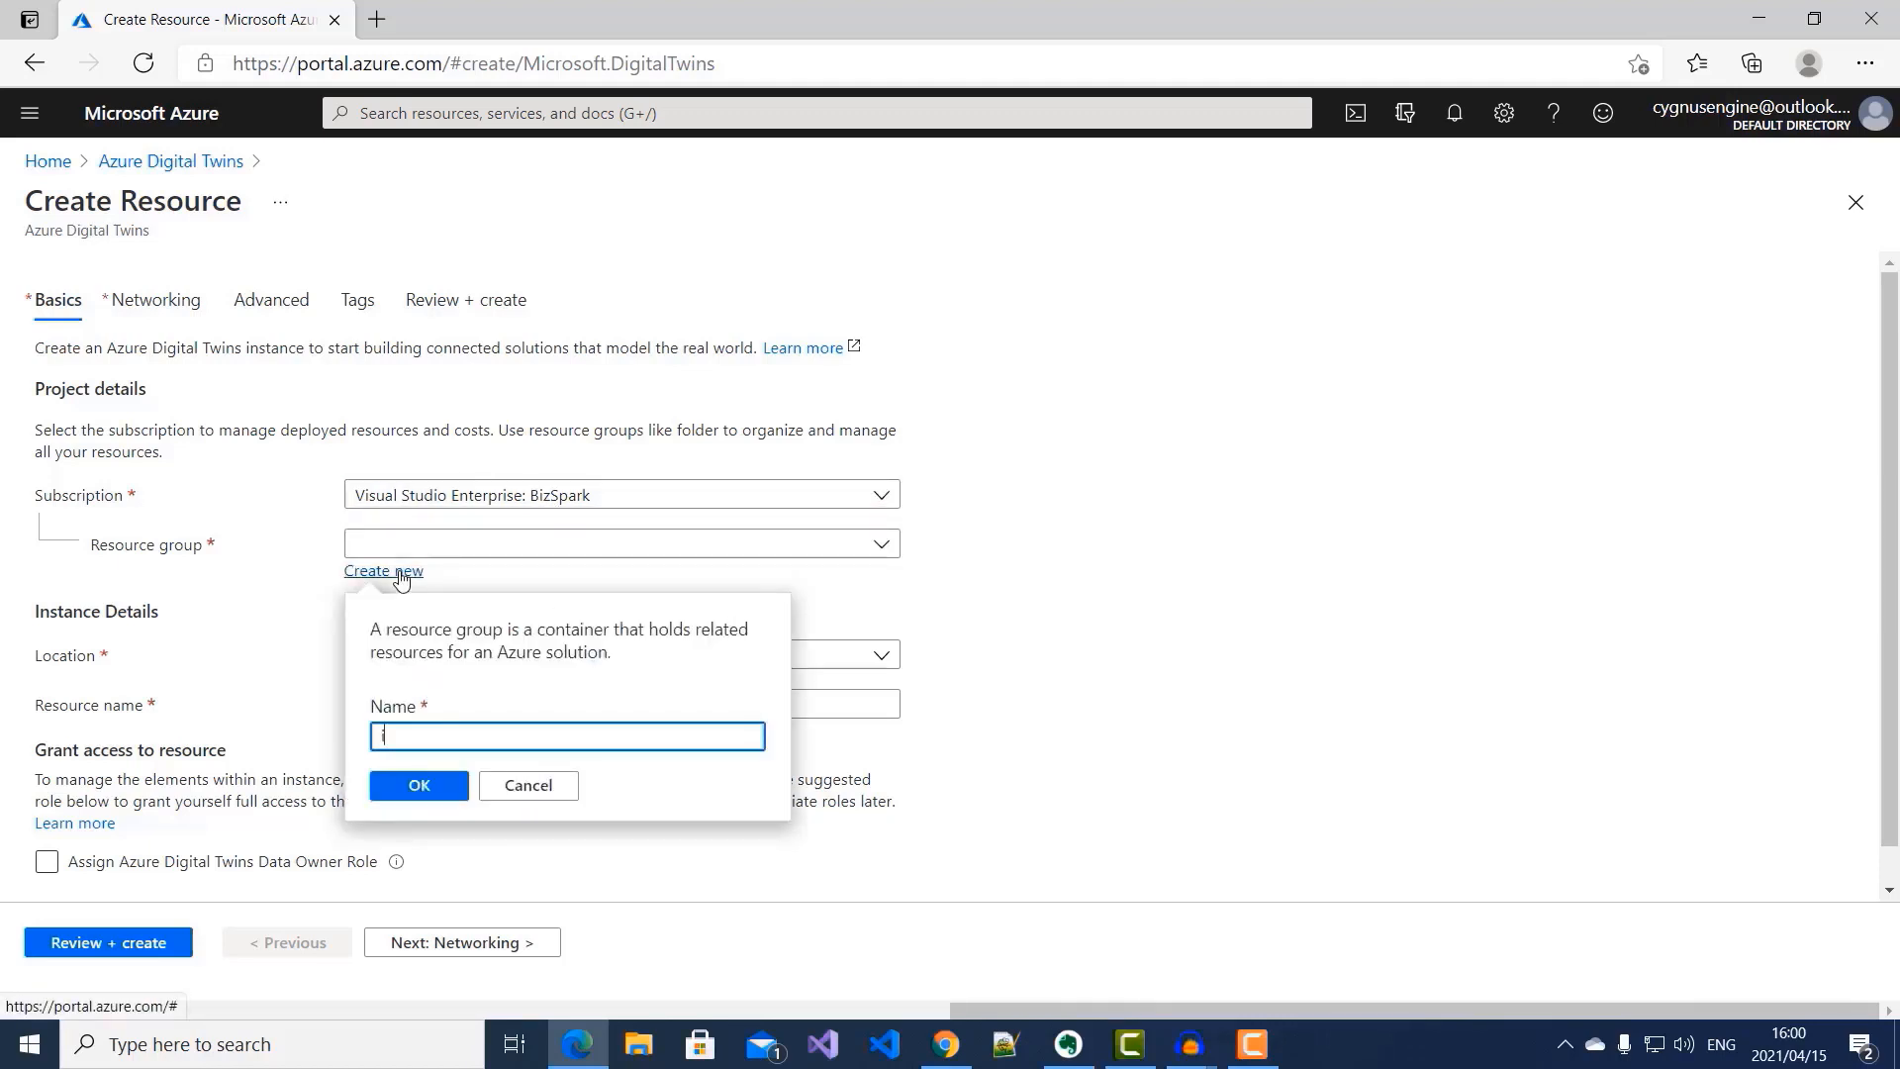
text(ndustry40tvazuredigitaltwins)
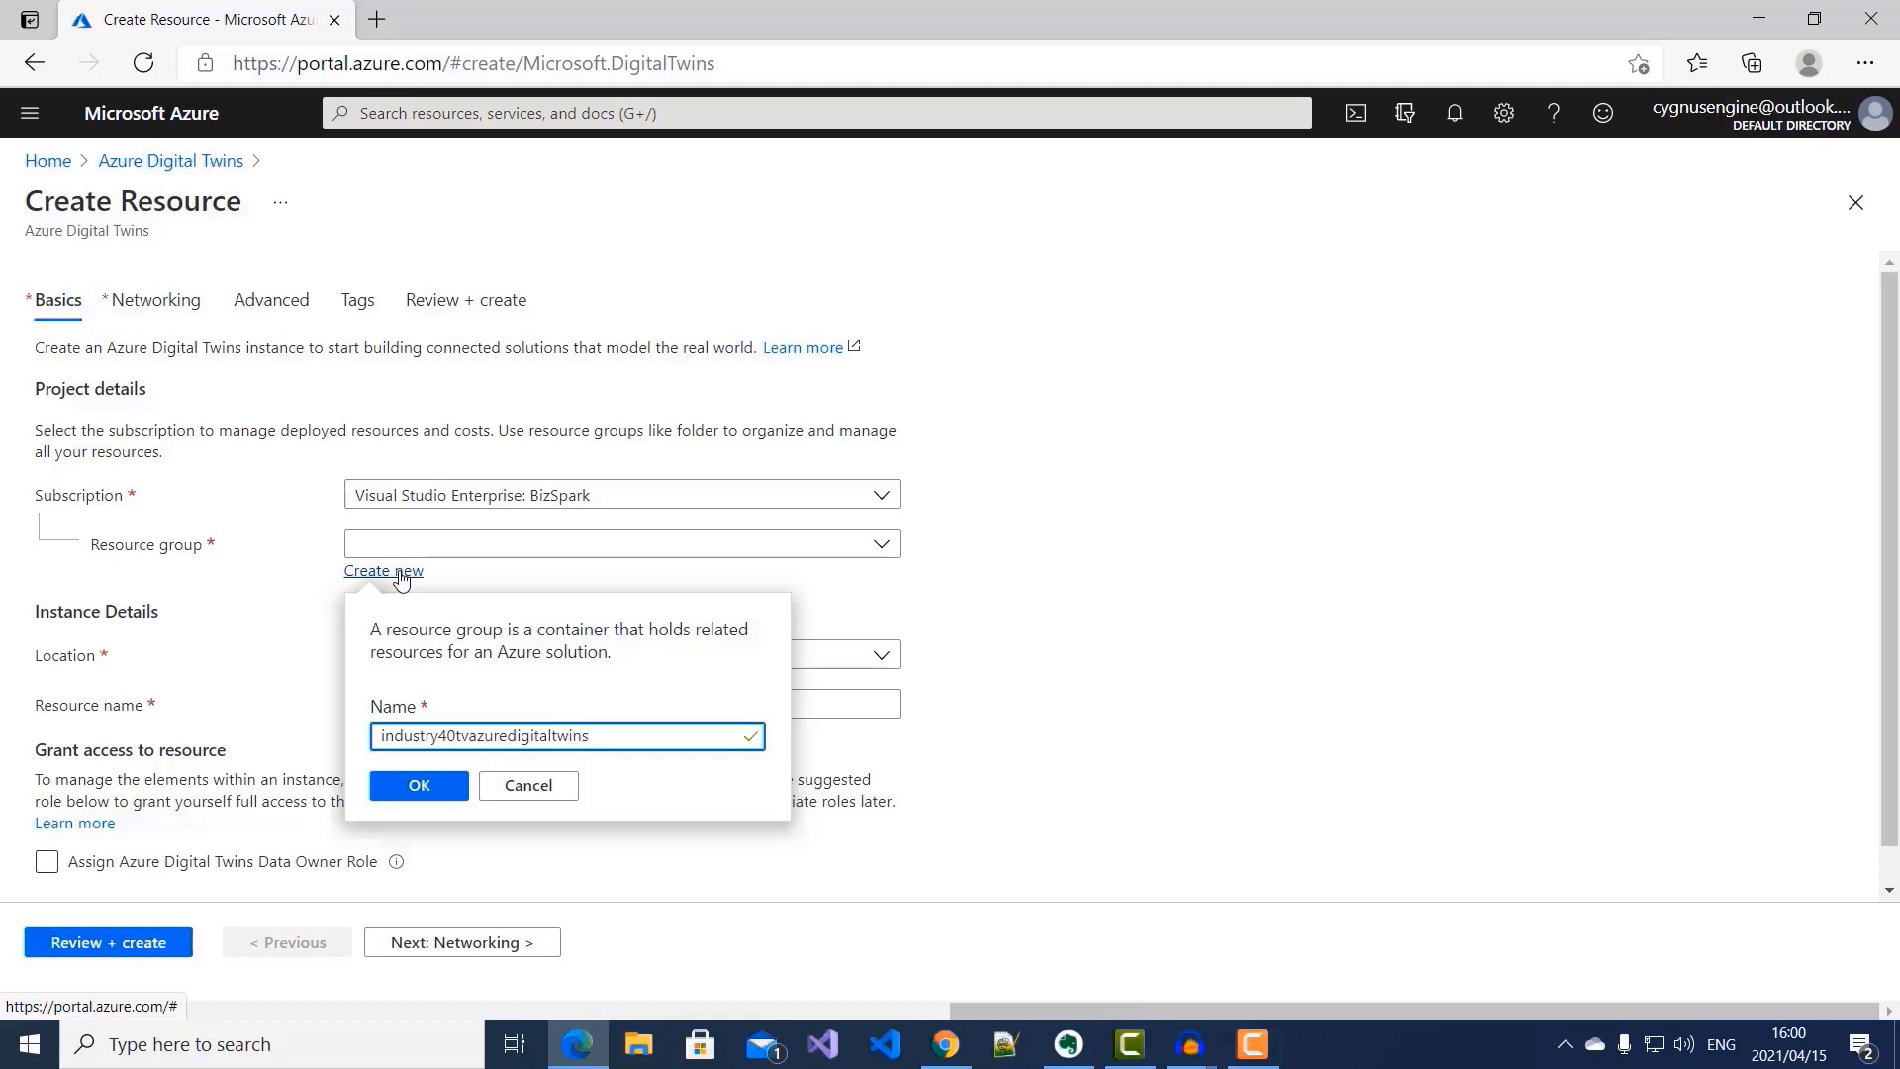
click(446, 787)
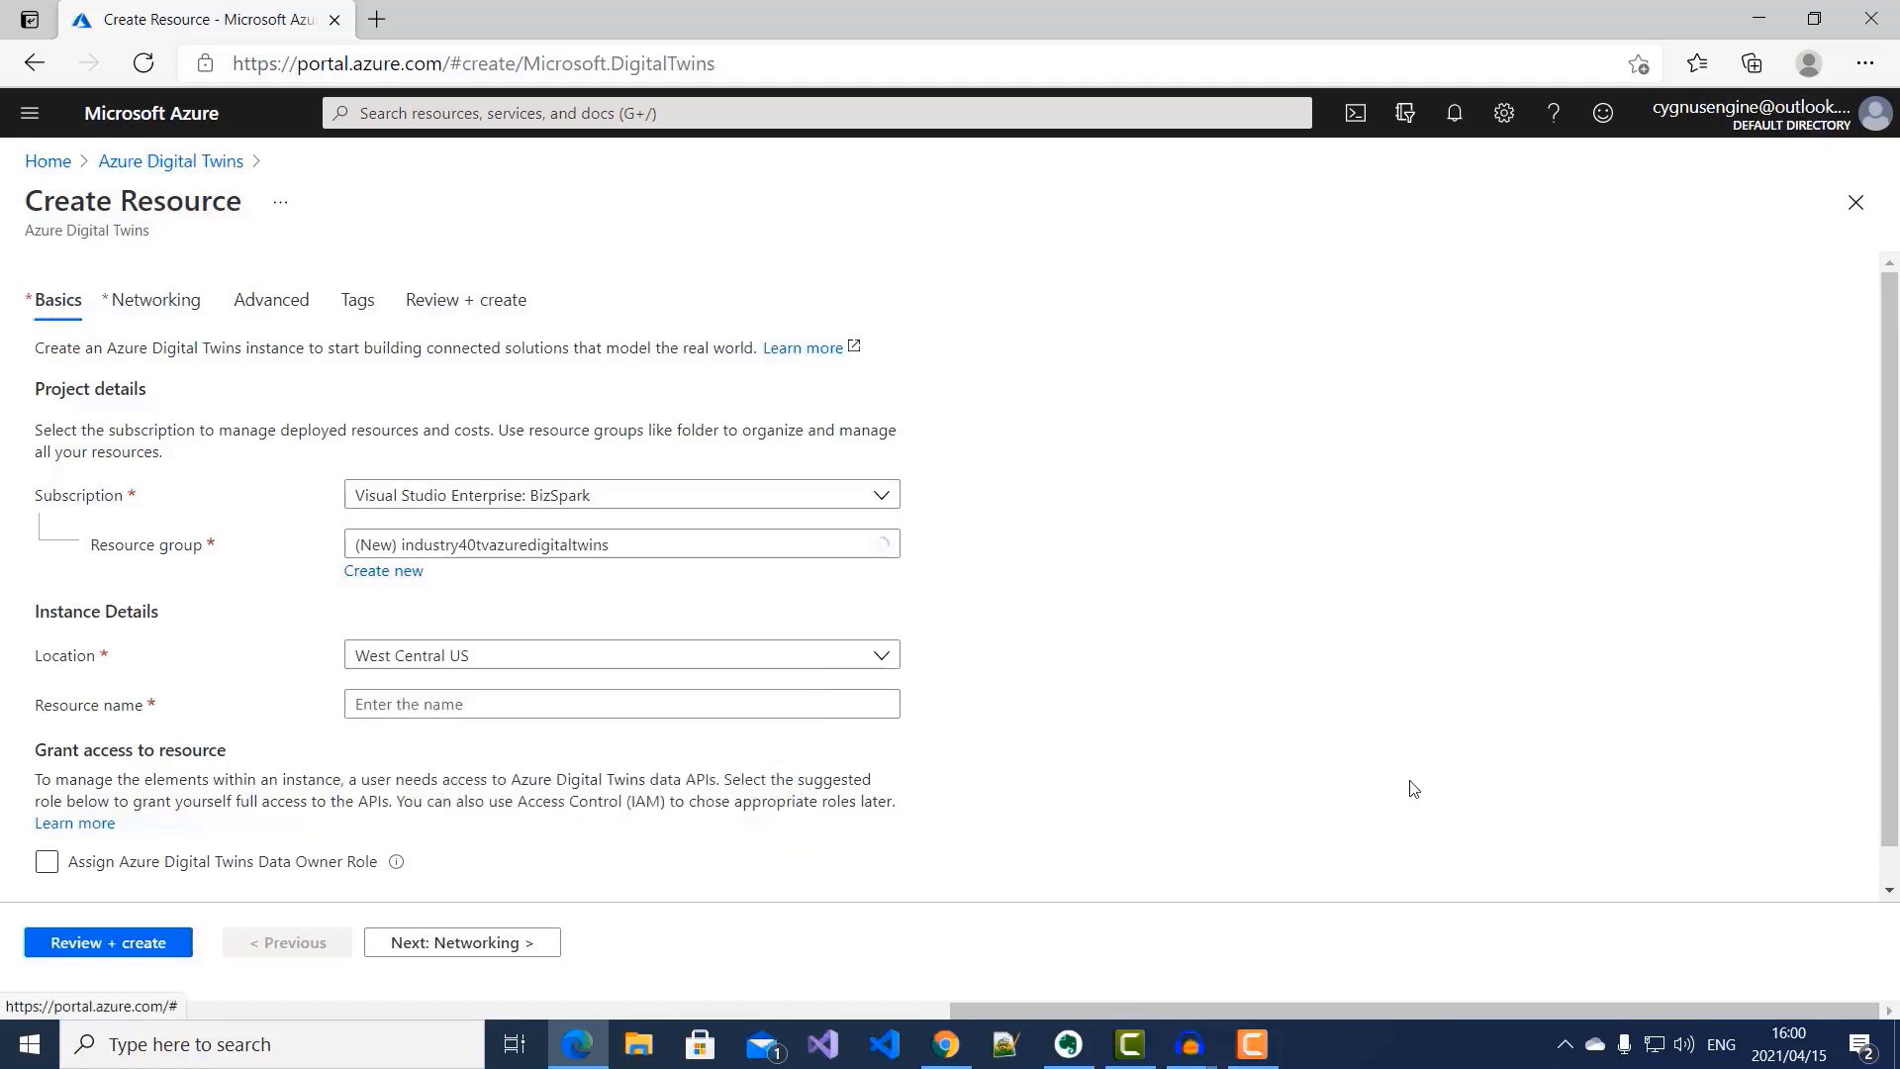
Step: Set the instance location to West Europe, name it mydemoadtinstance, and enable assignment of the Azure Digital Twins Data Owner Role
click(566, 659)
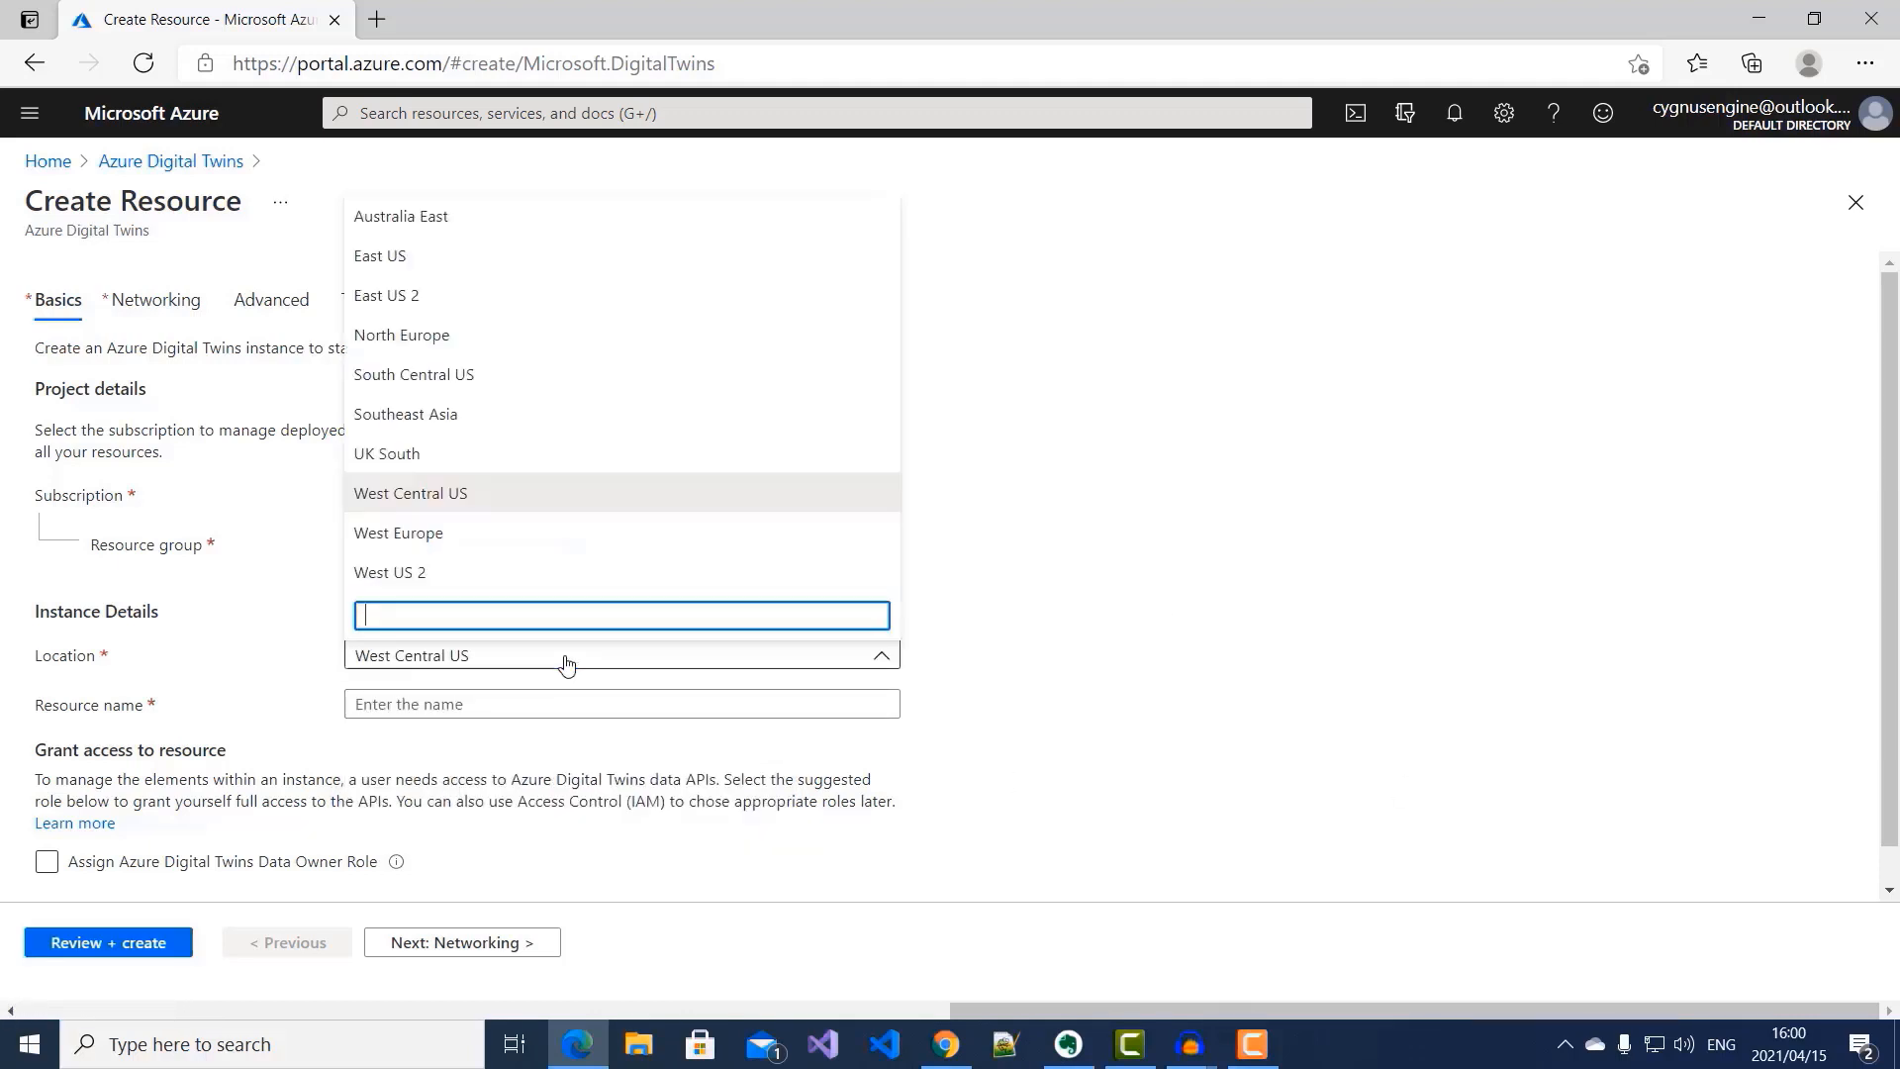
click(411, 535)
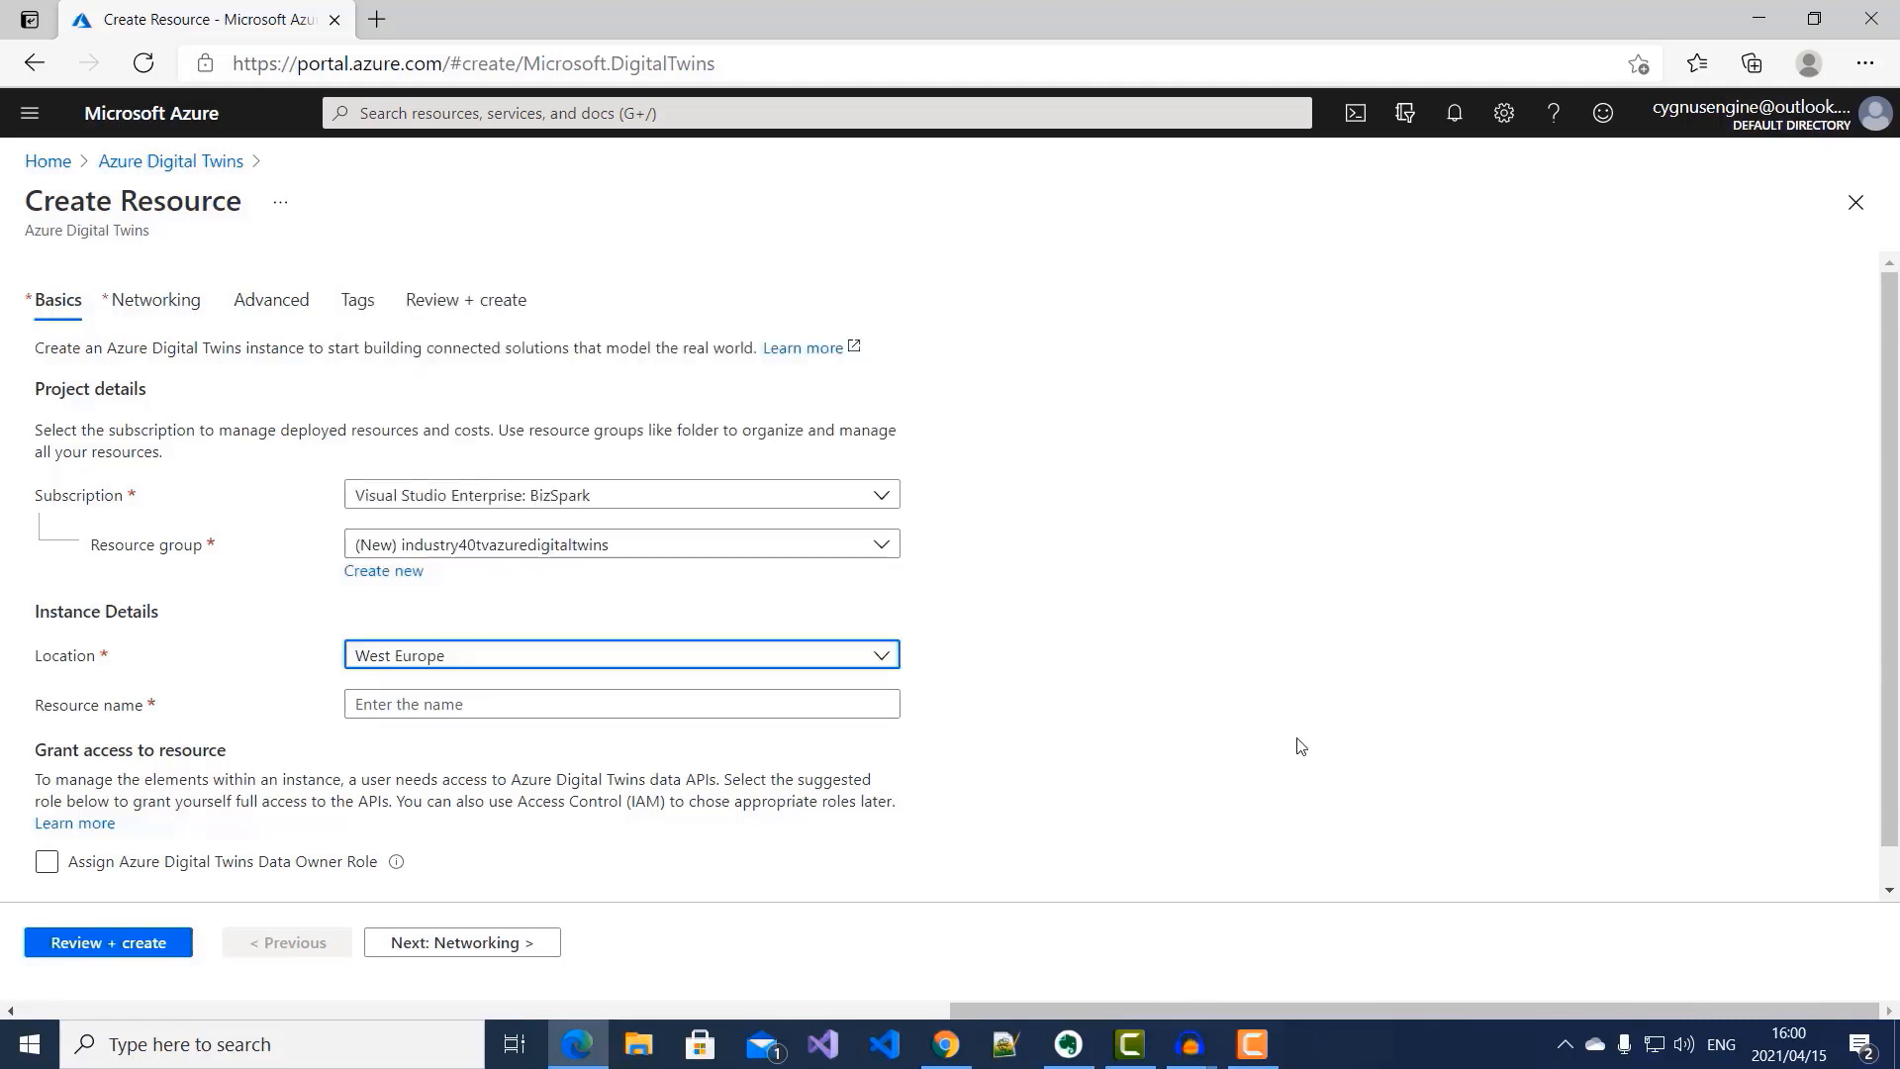
click(403, 708)
text(mydemo)
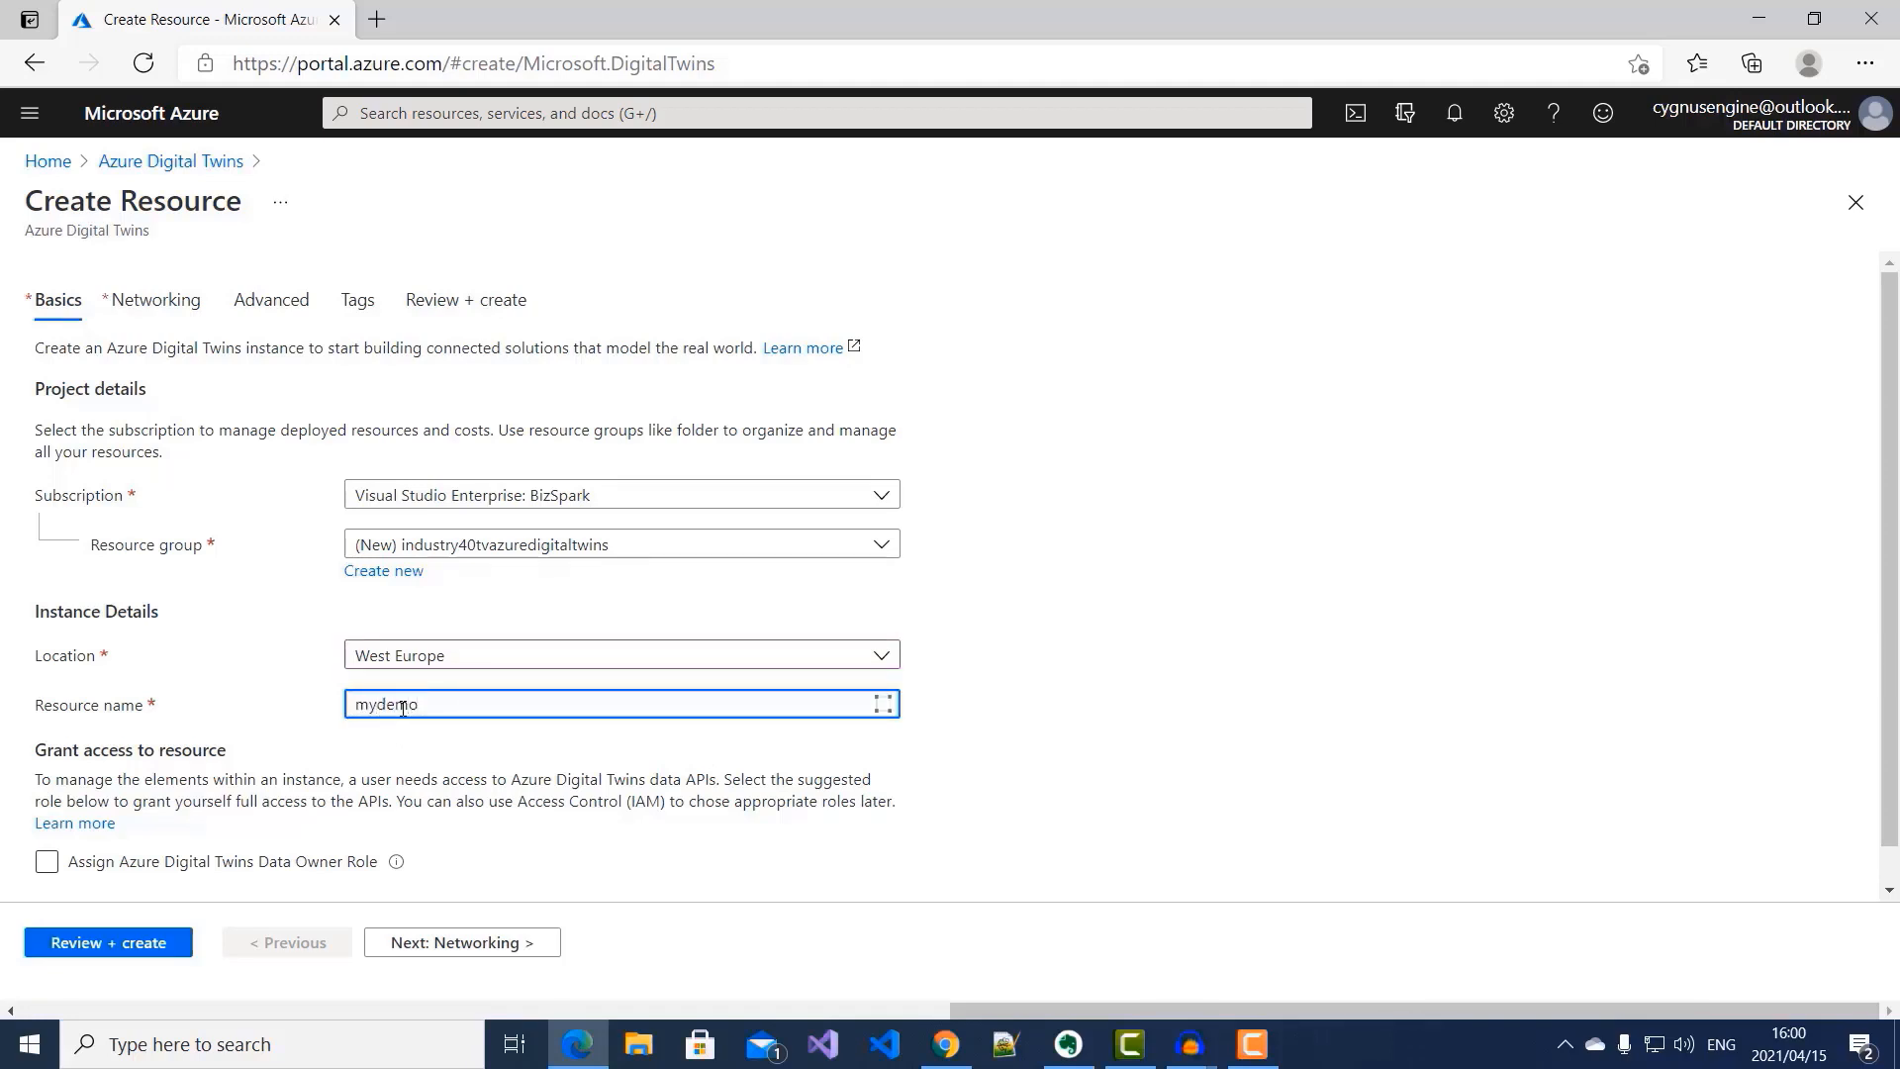
text(adtinstance)
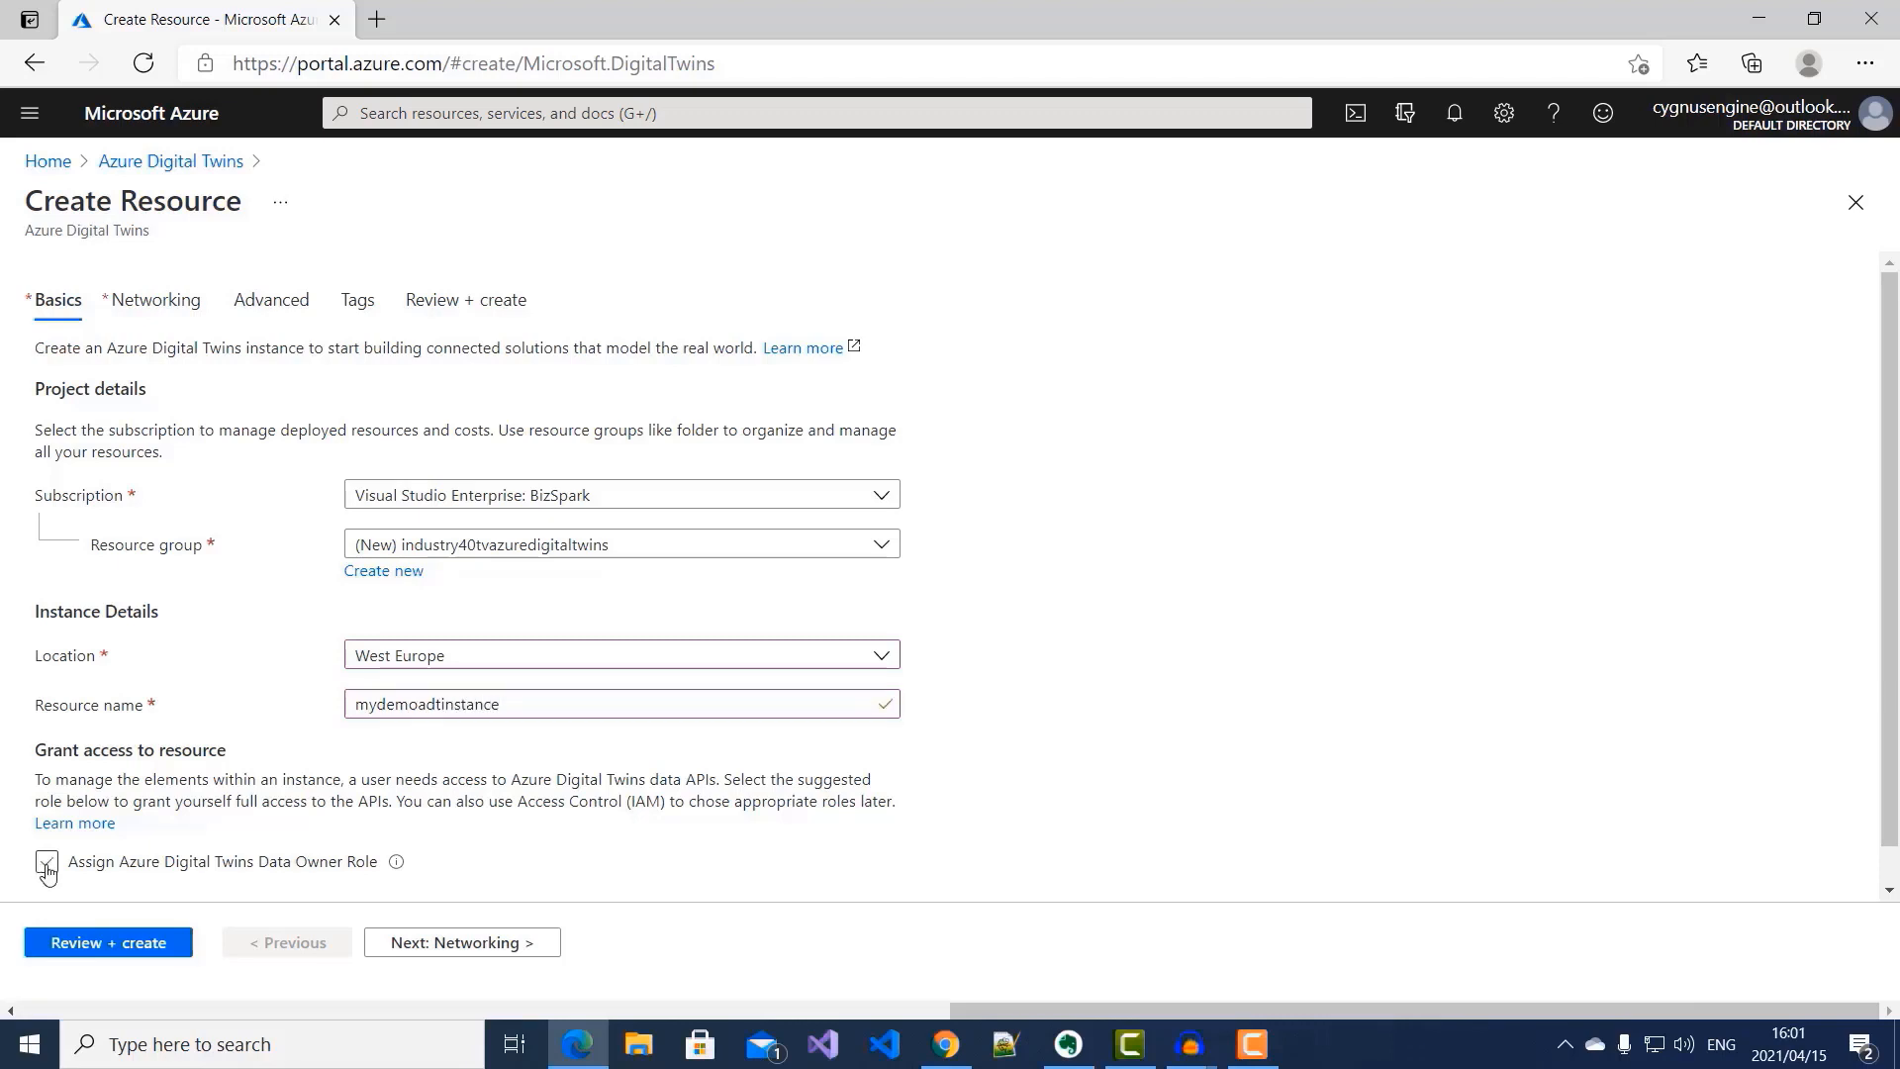
click(46, 861)
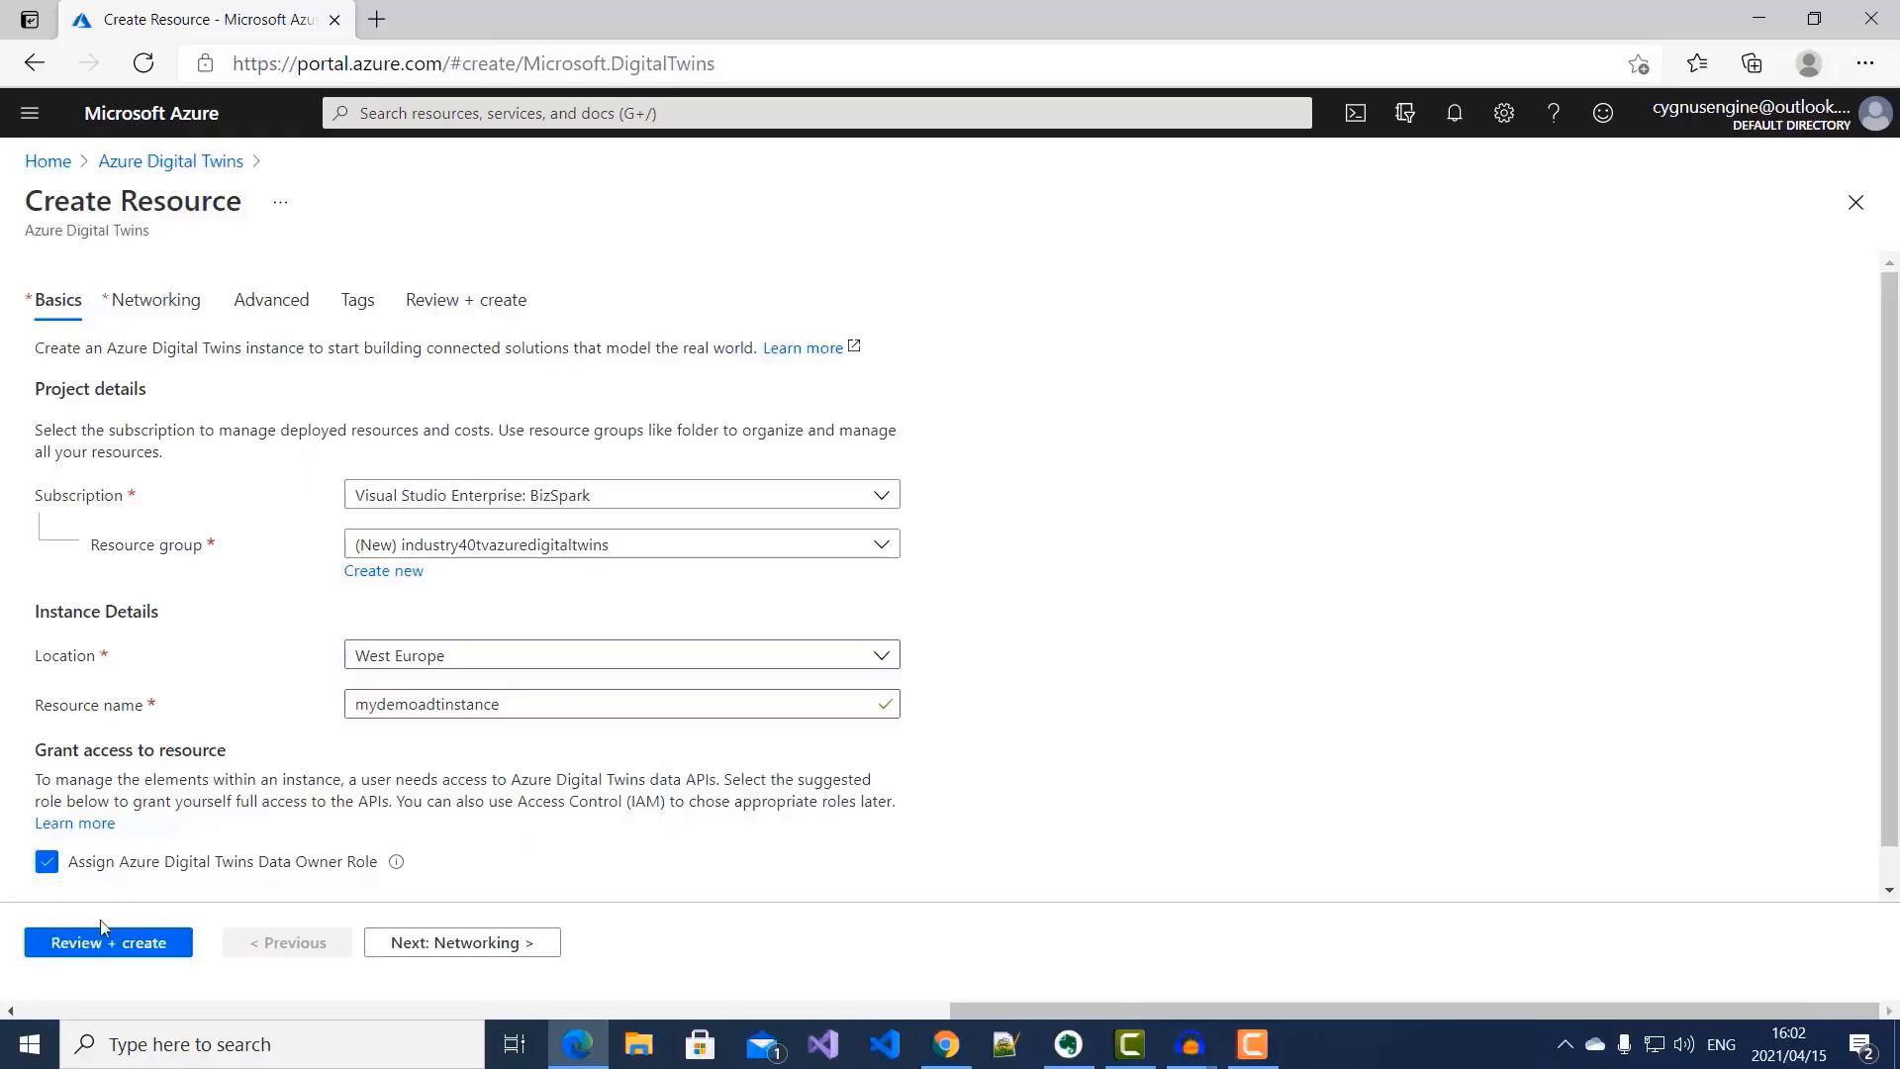
Step: Review and create the Azure Digital Twins instance, and open the deployed resource
click(104, 942)
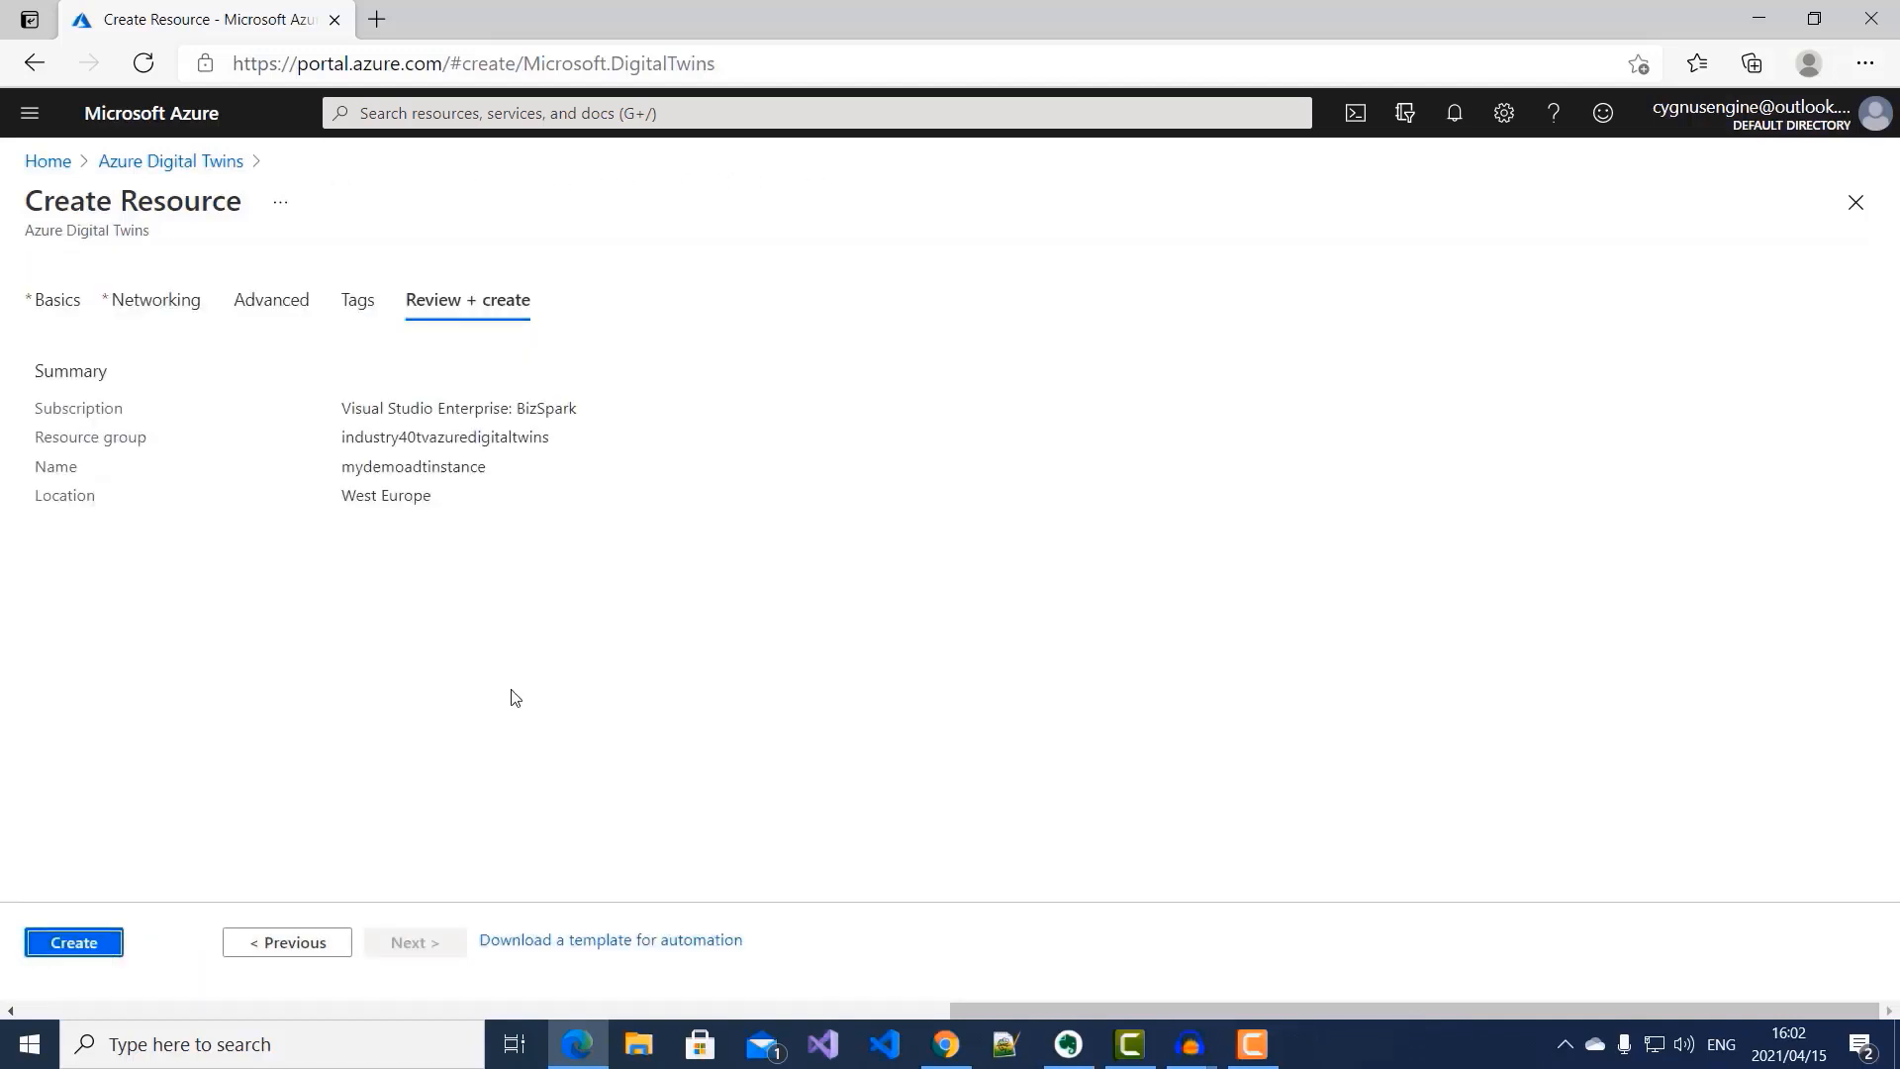
click(107, 948)
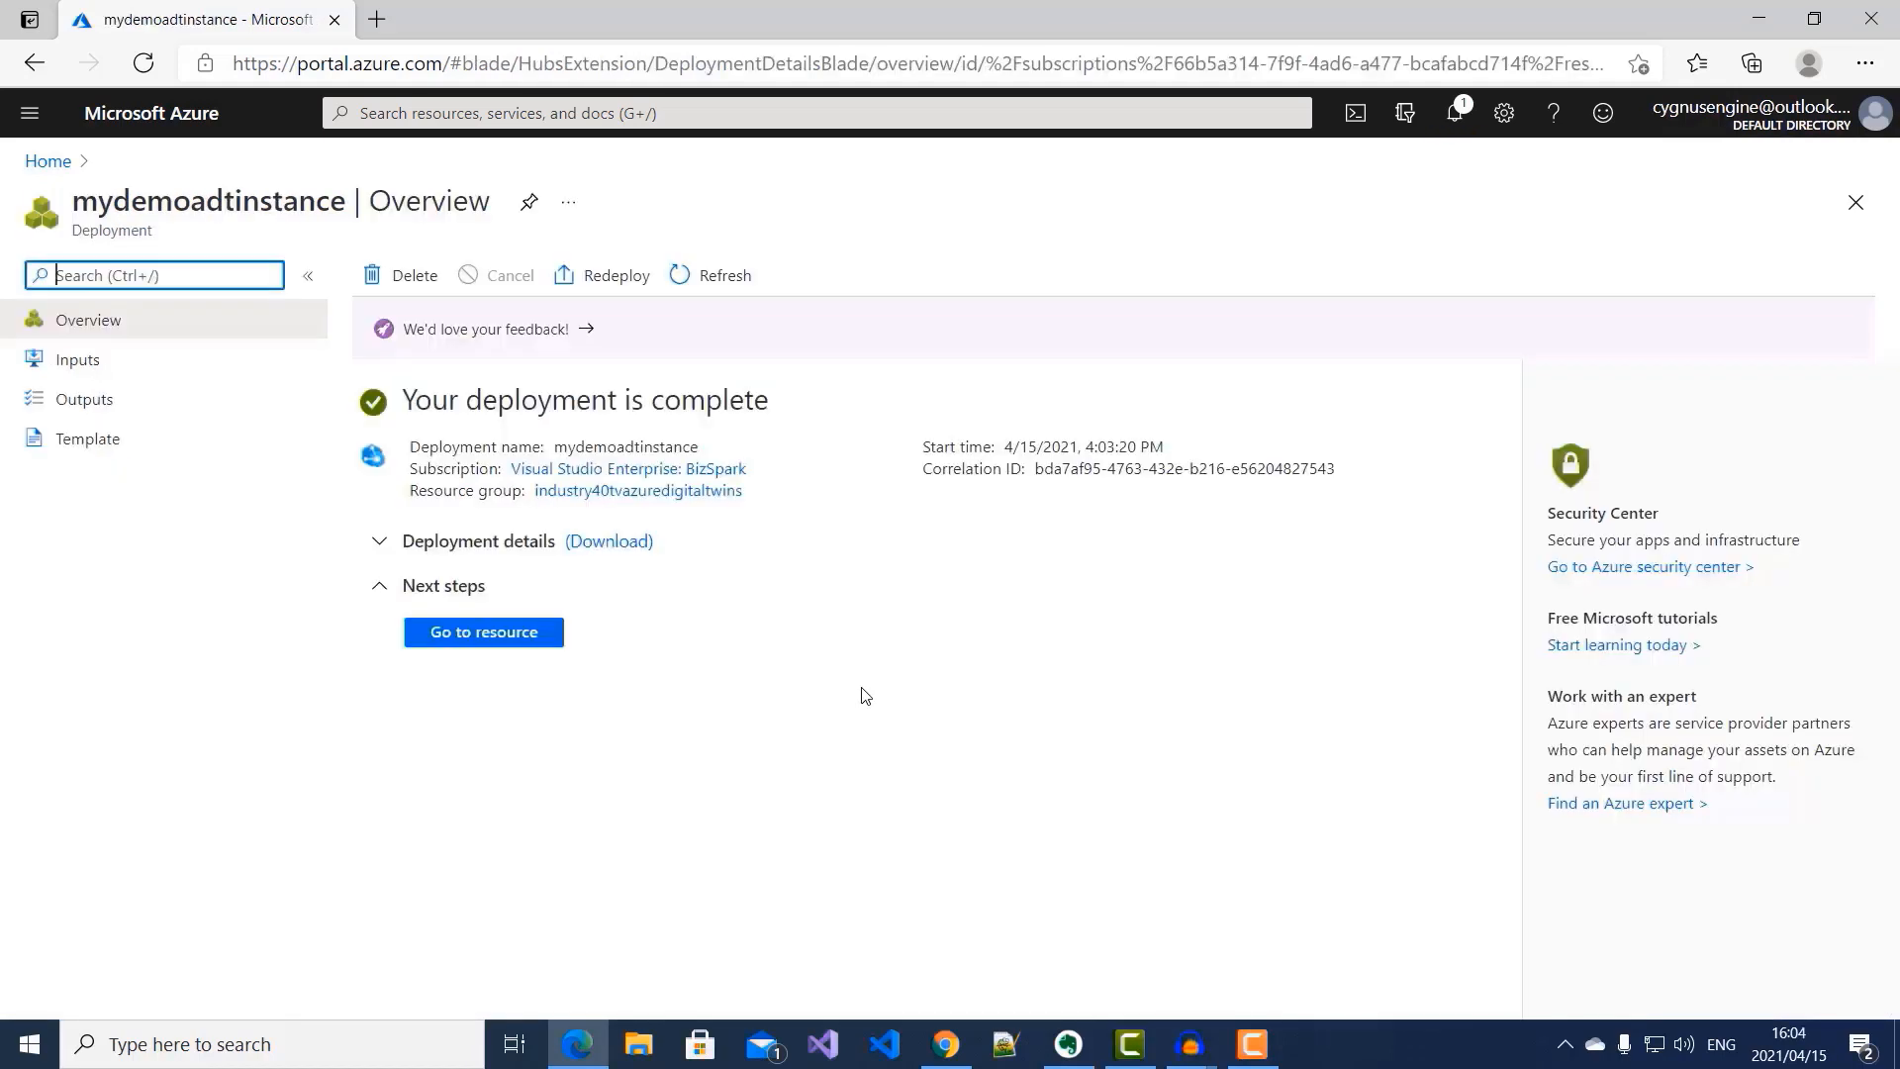
click(488, 631)
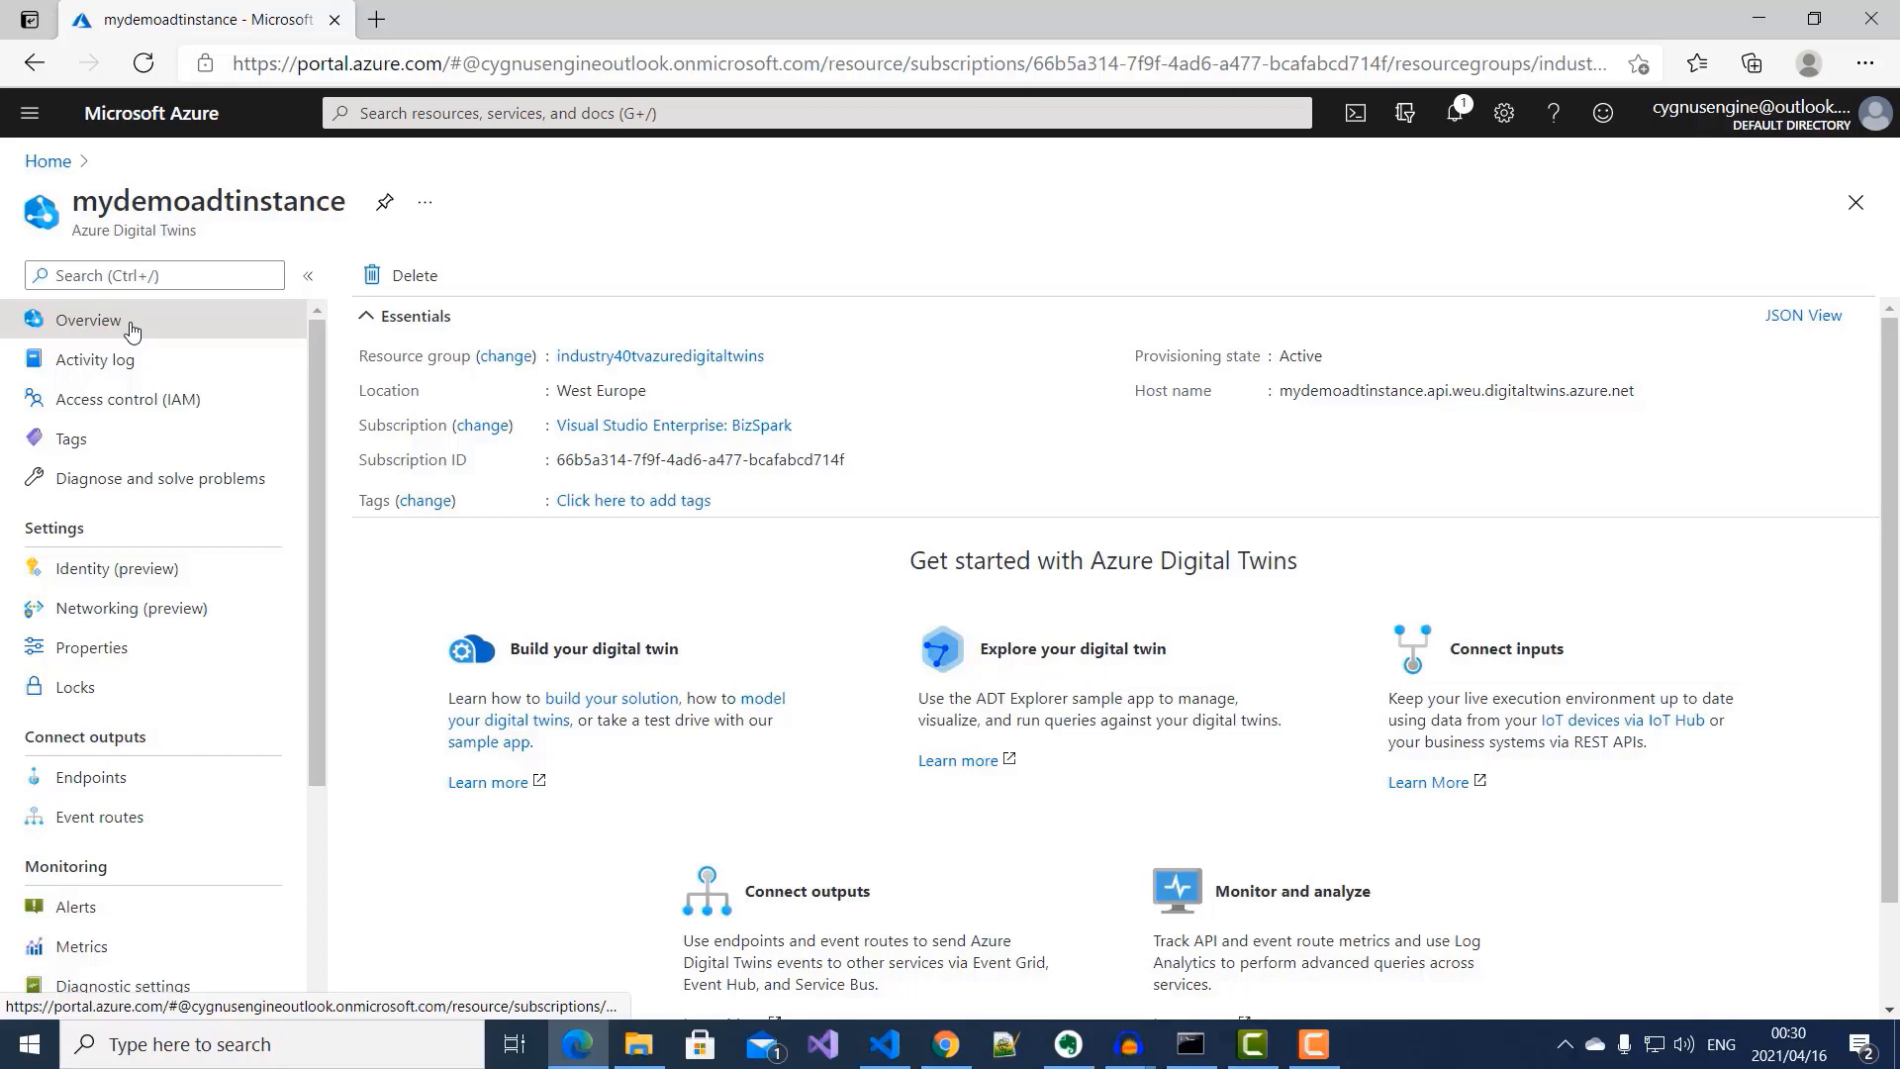
Step: Assign the Azure Digital Twins Data Owner role on the instance to the Azure Sphere user, and view the instance's role assignments
click(151, 402)
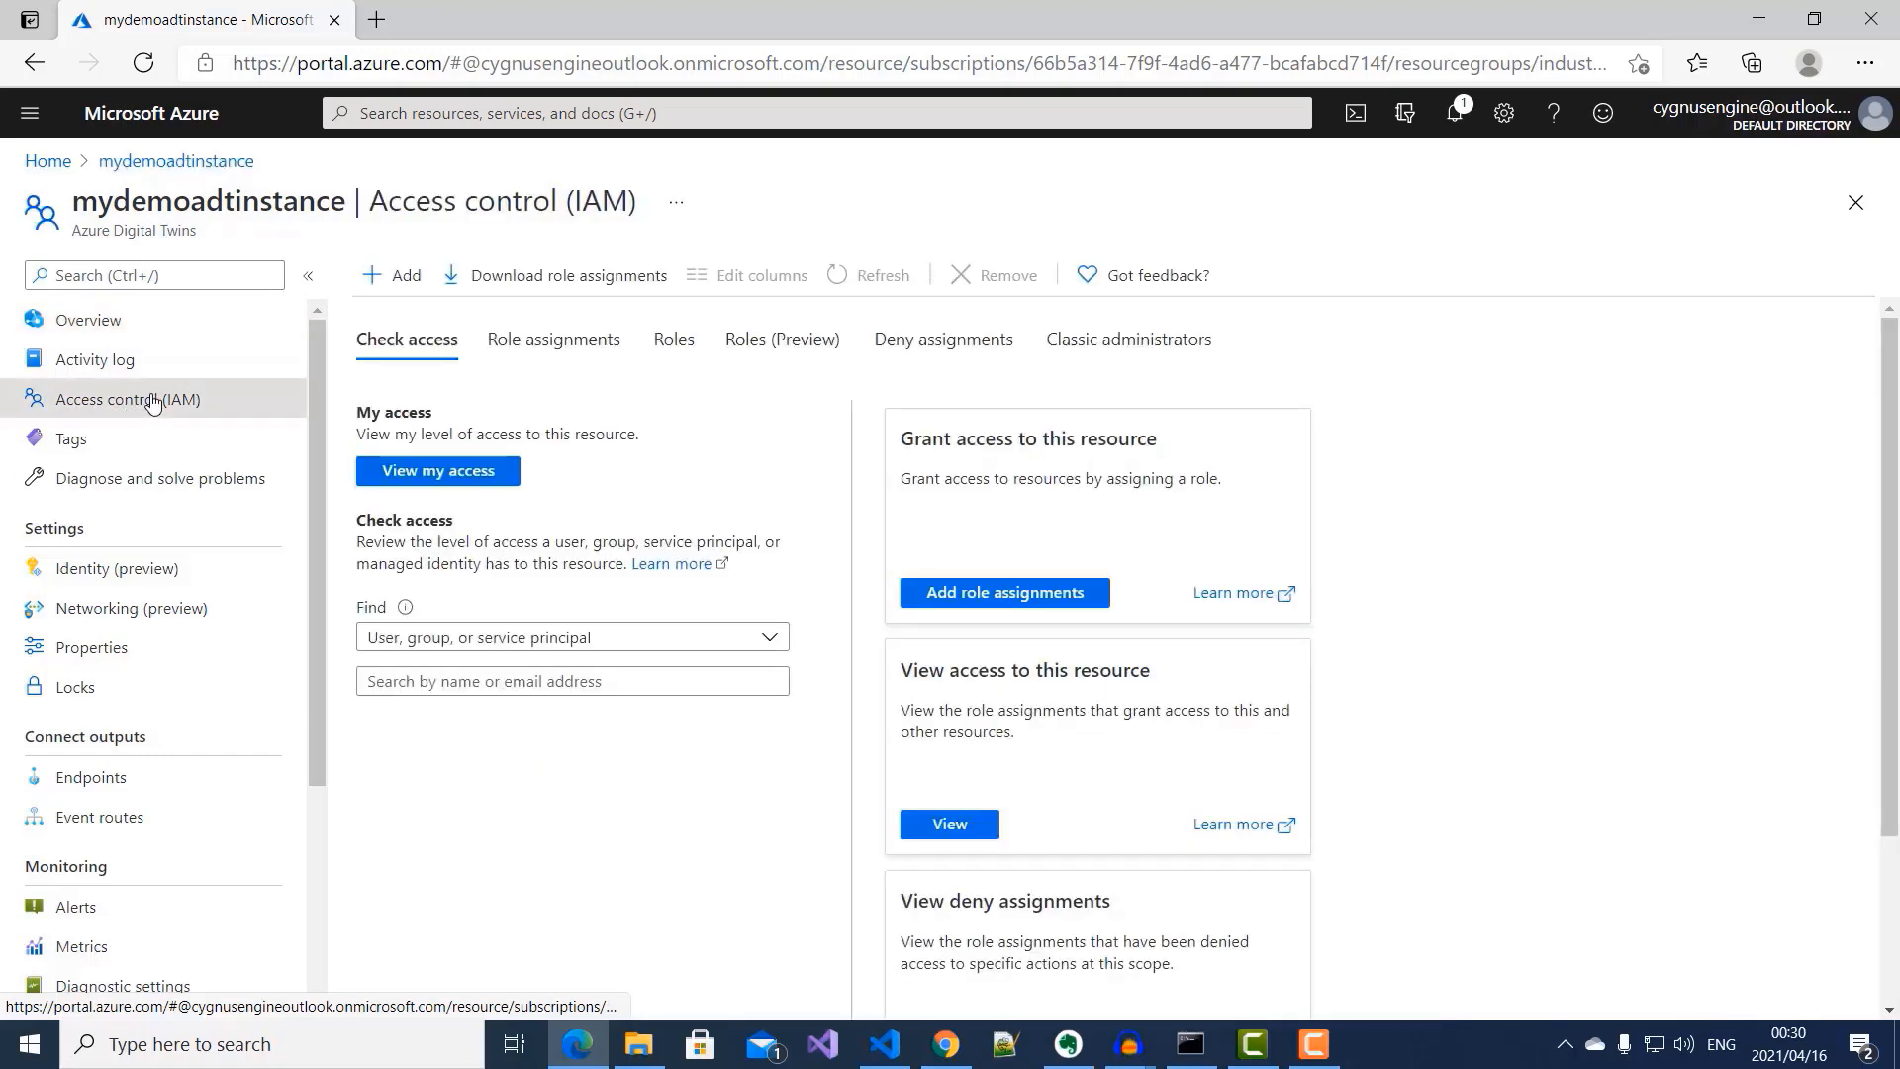
click(396, 277)
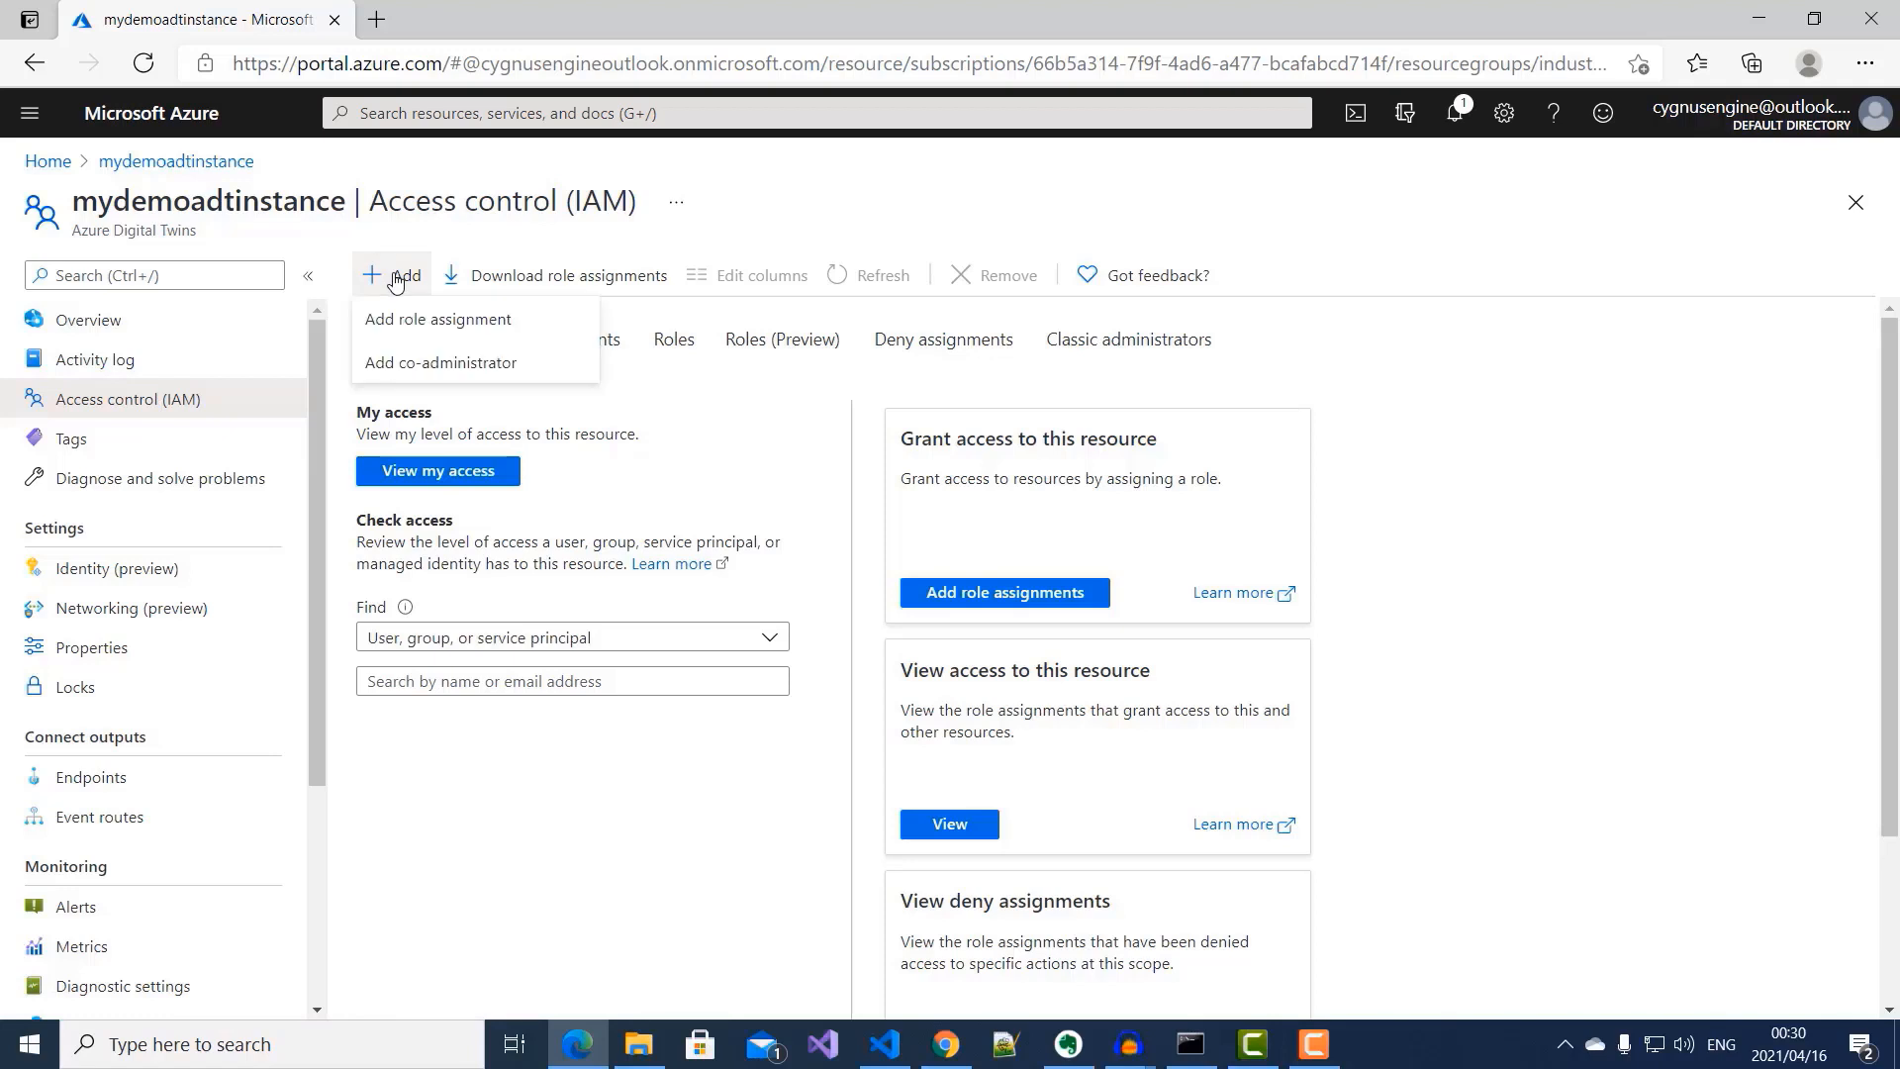
click(459, 319)
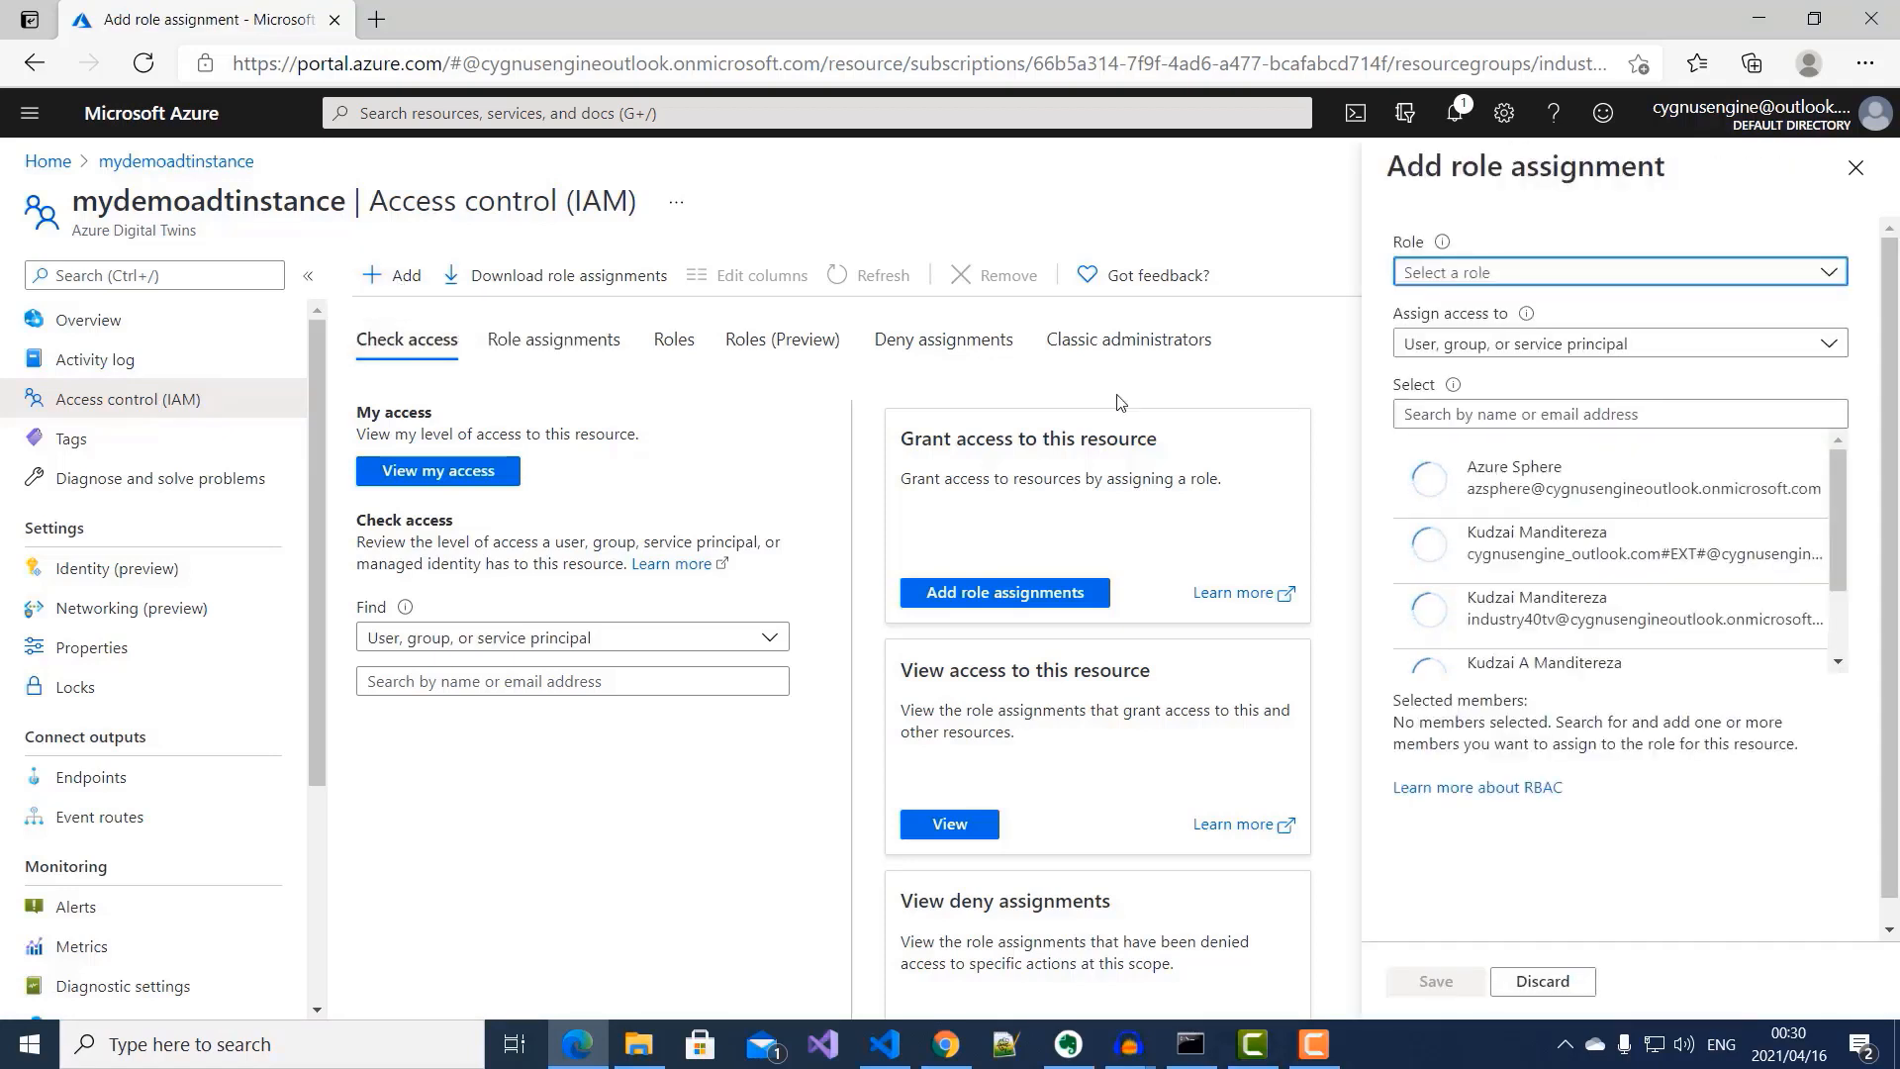
click(1466, 273)
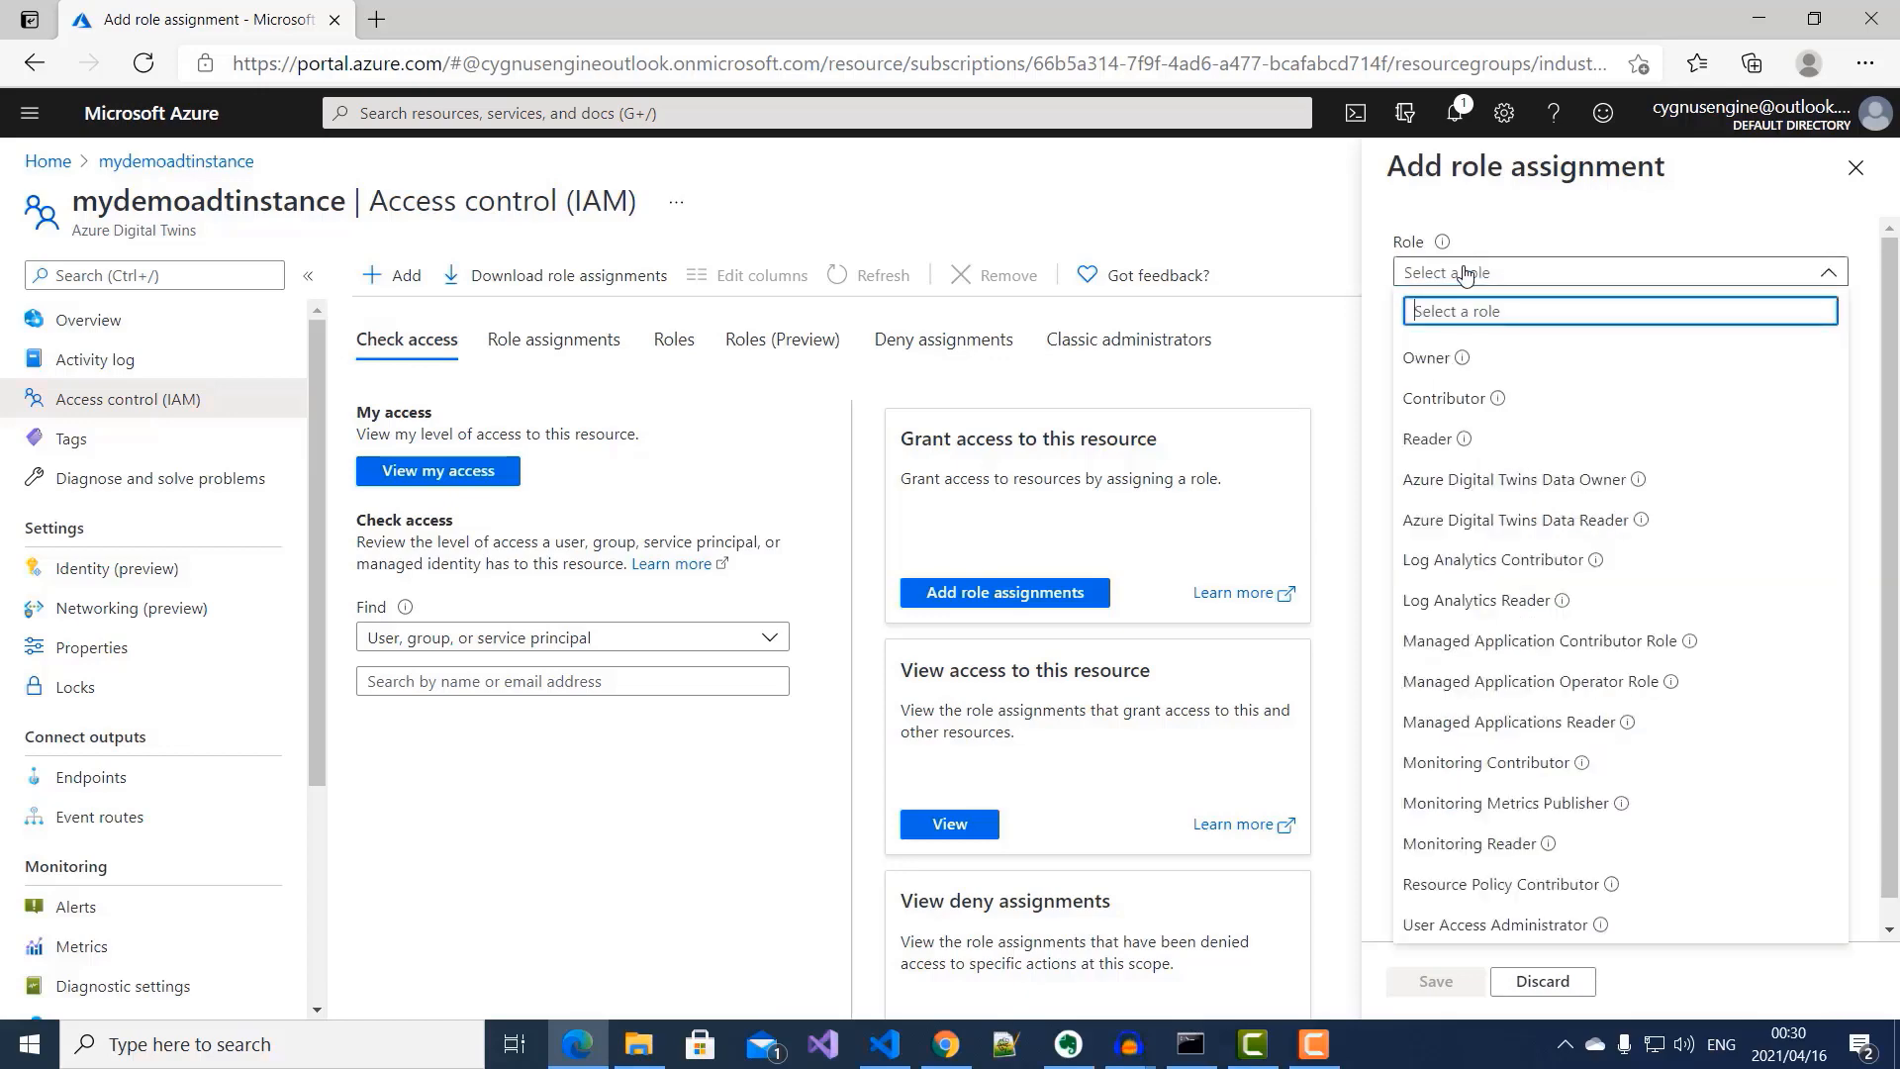
click(1509, 482)
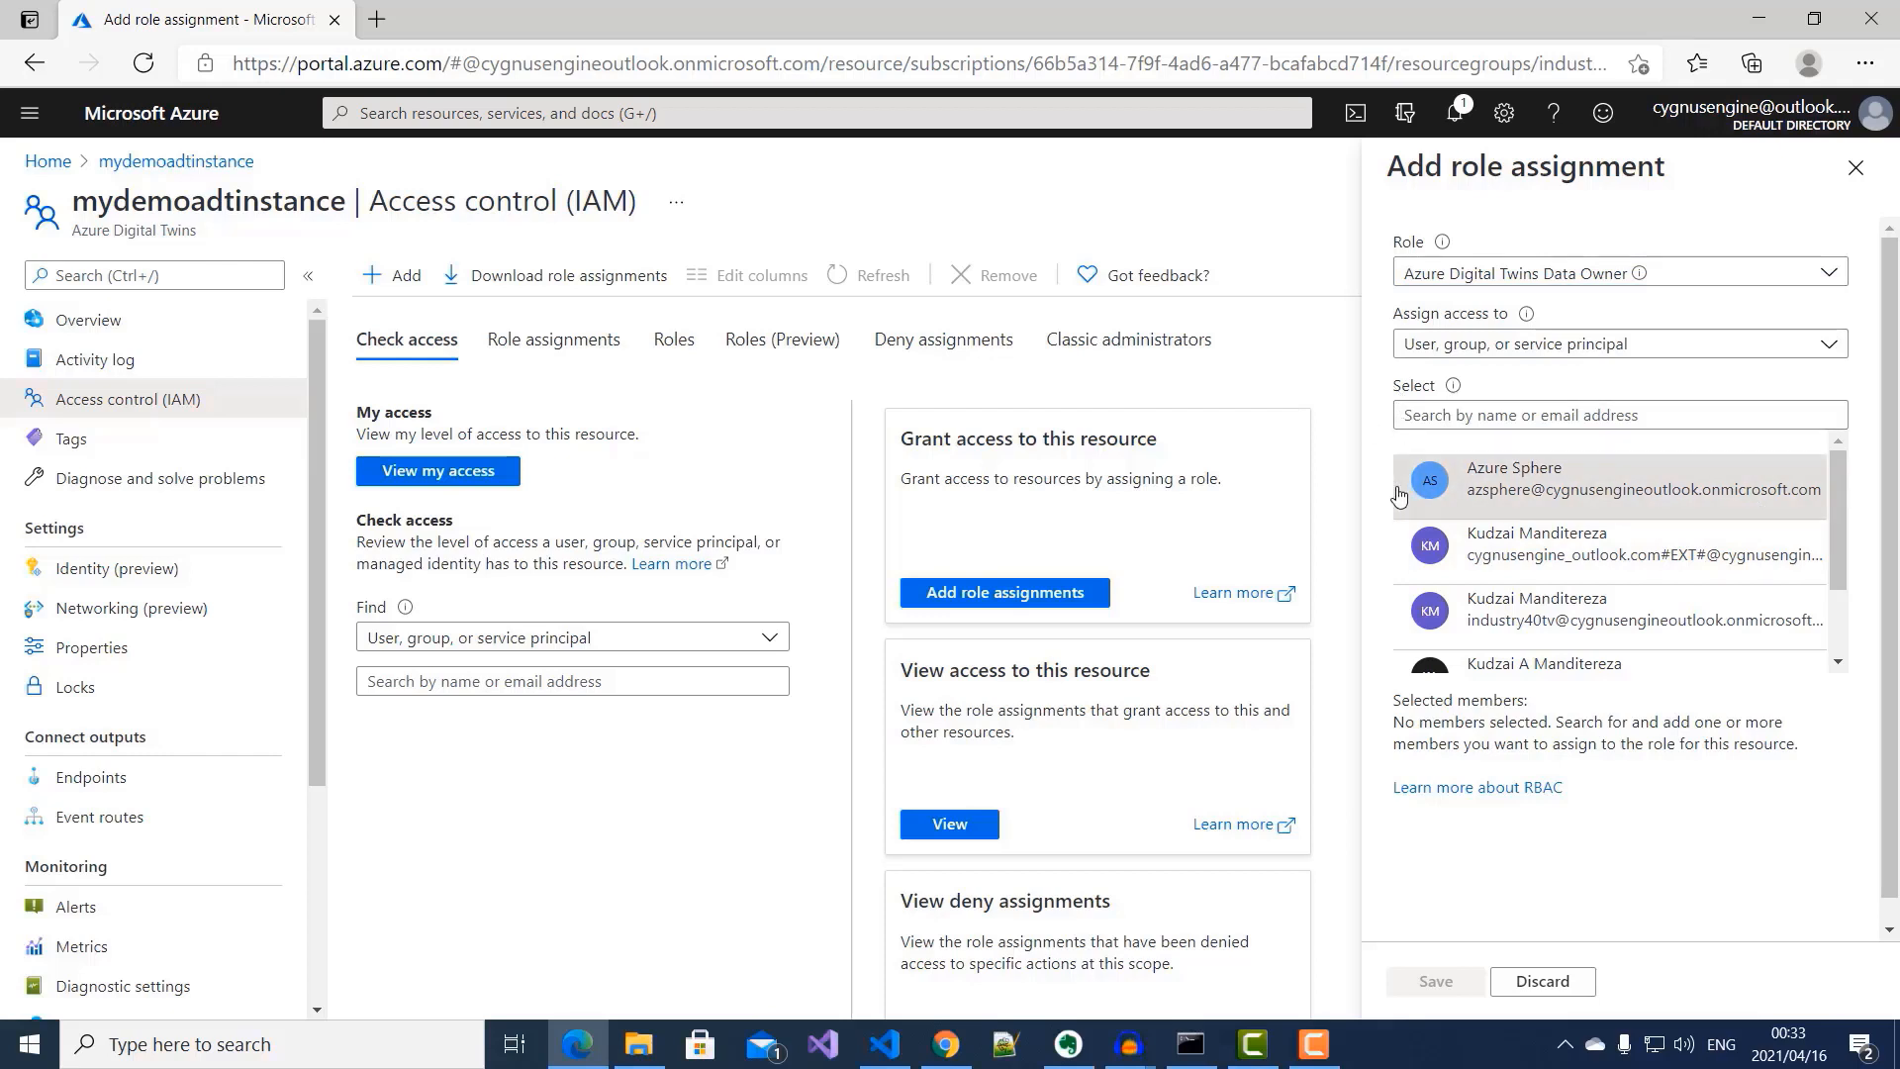
click(1633, 495)
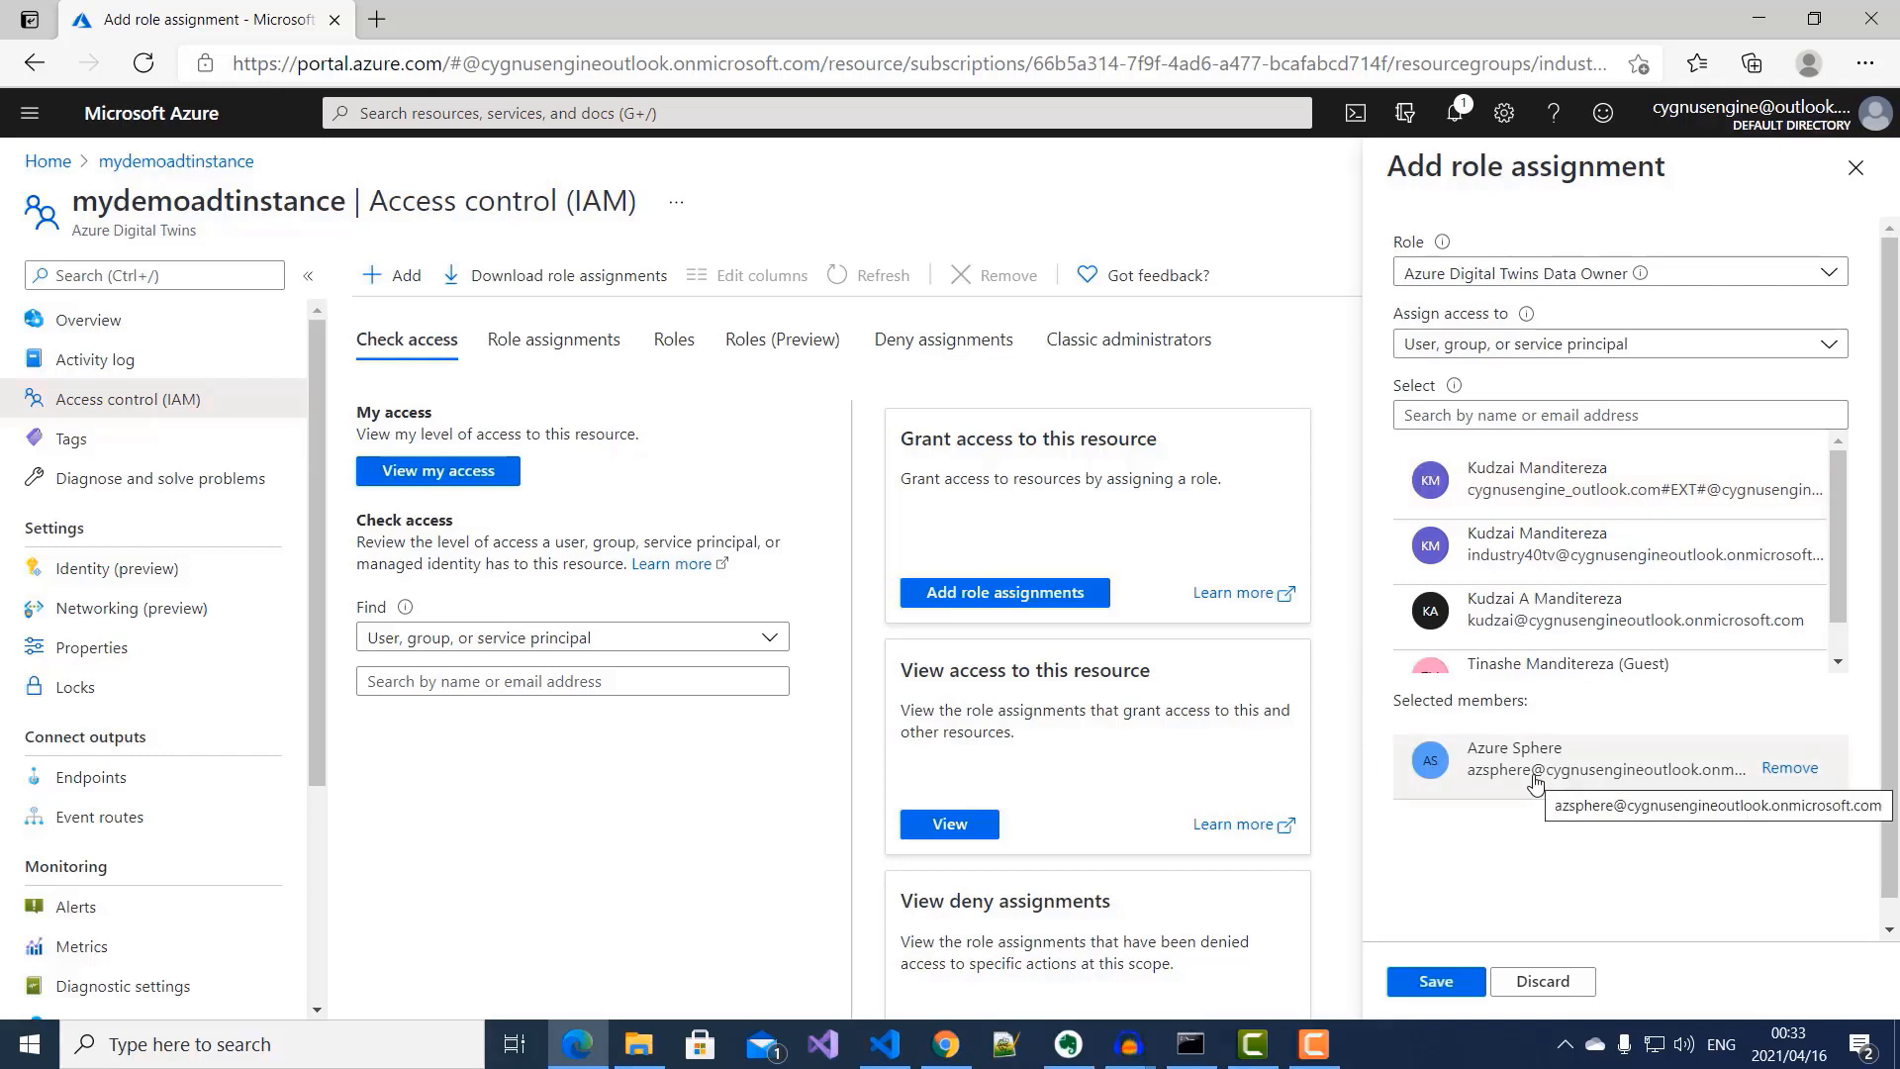
click(1455, 983)
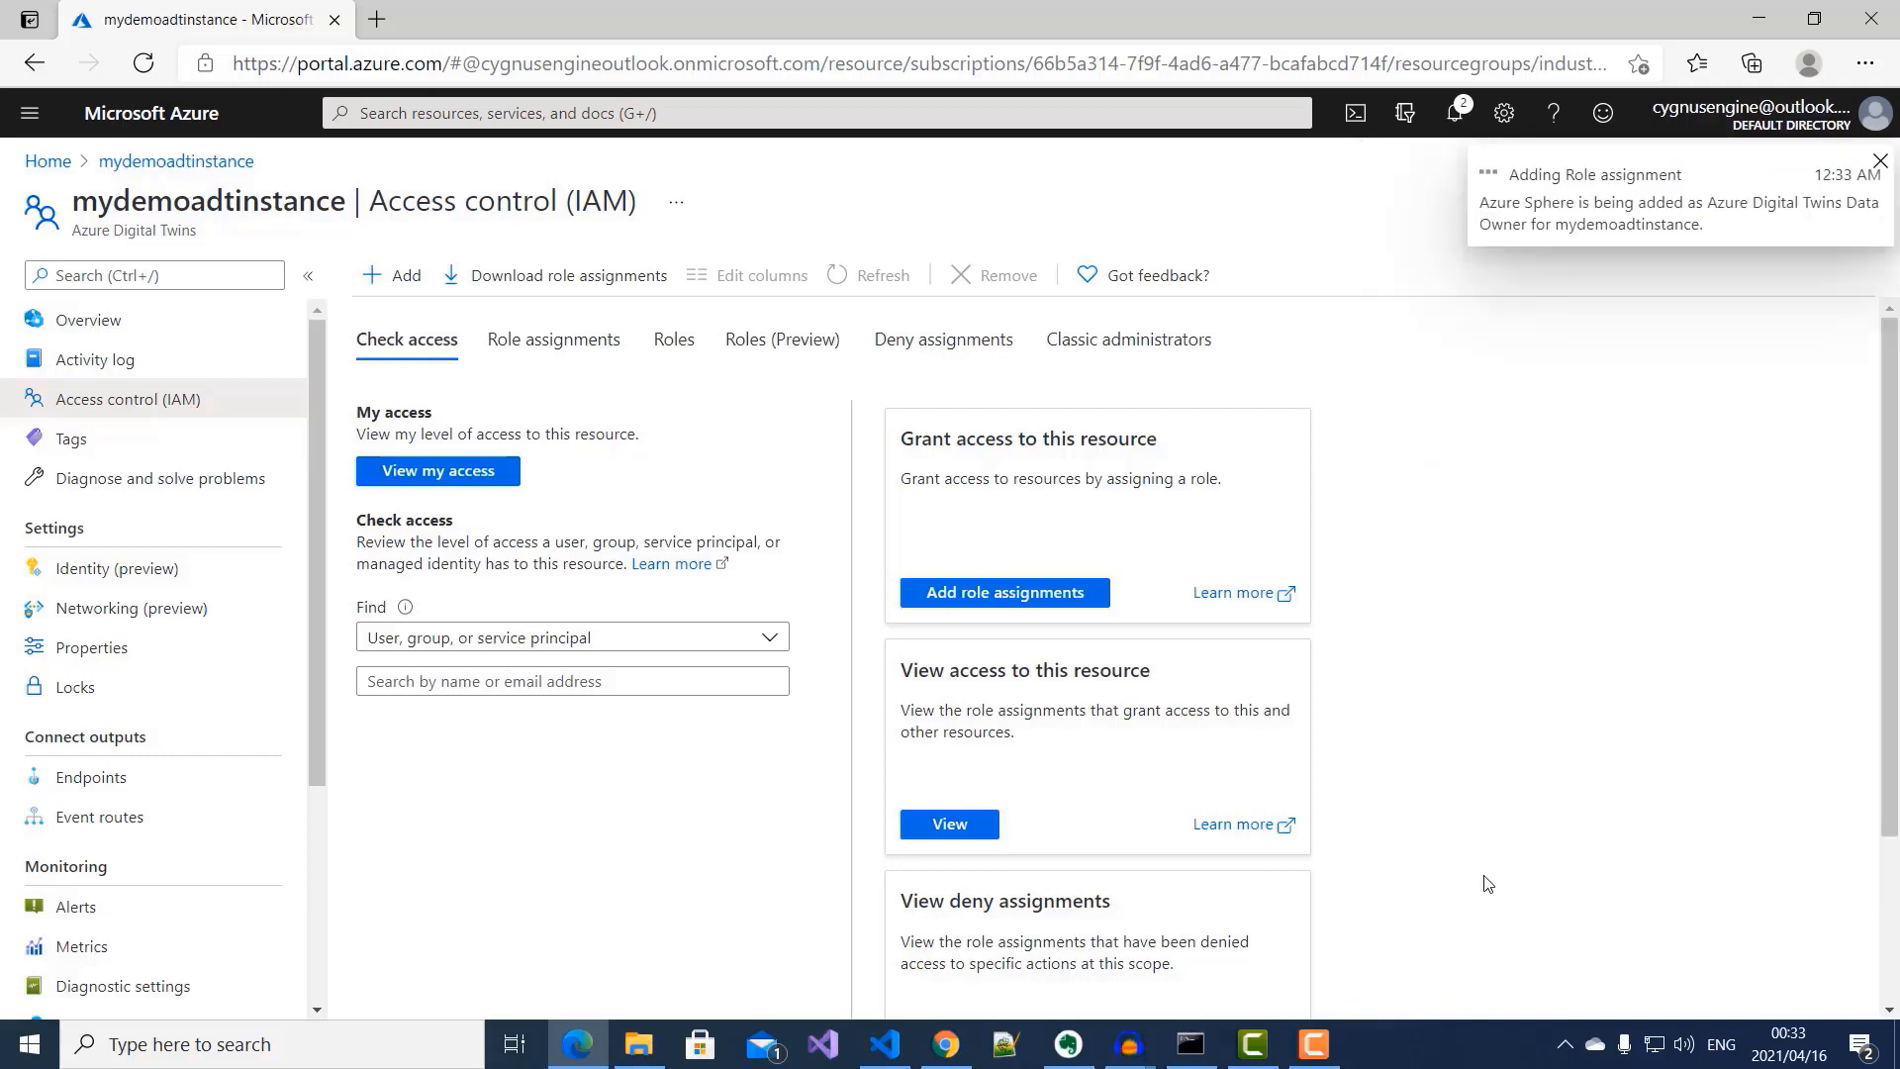
click(533, 343)
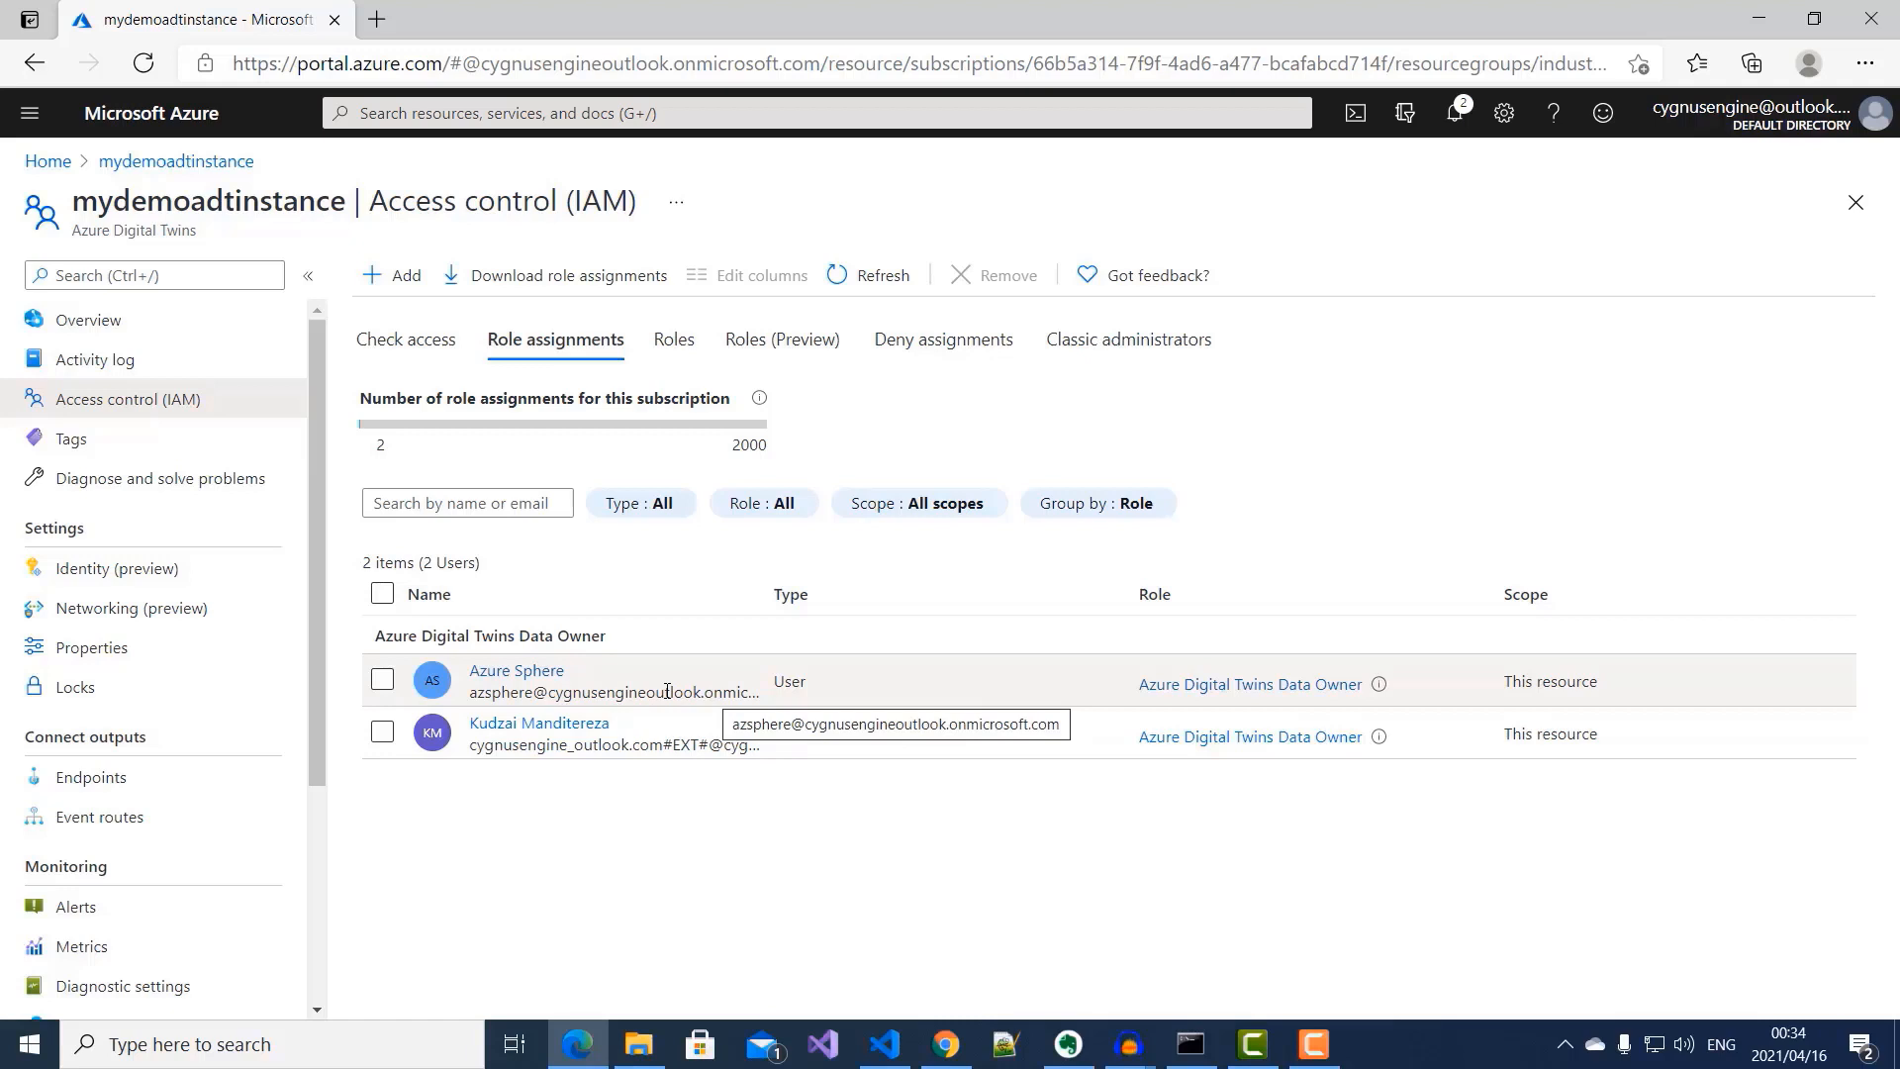
key(F10)
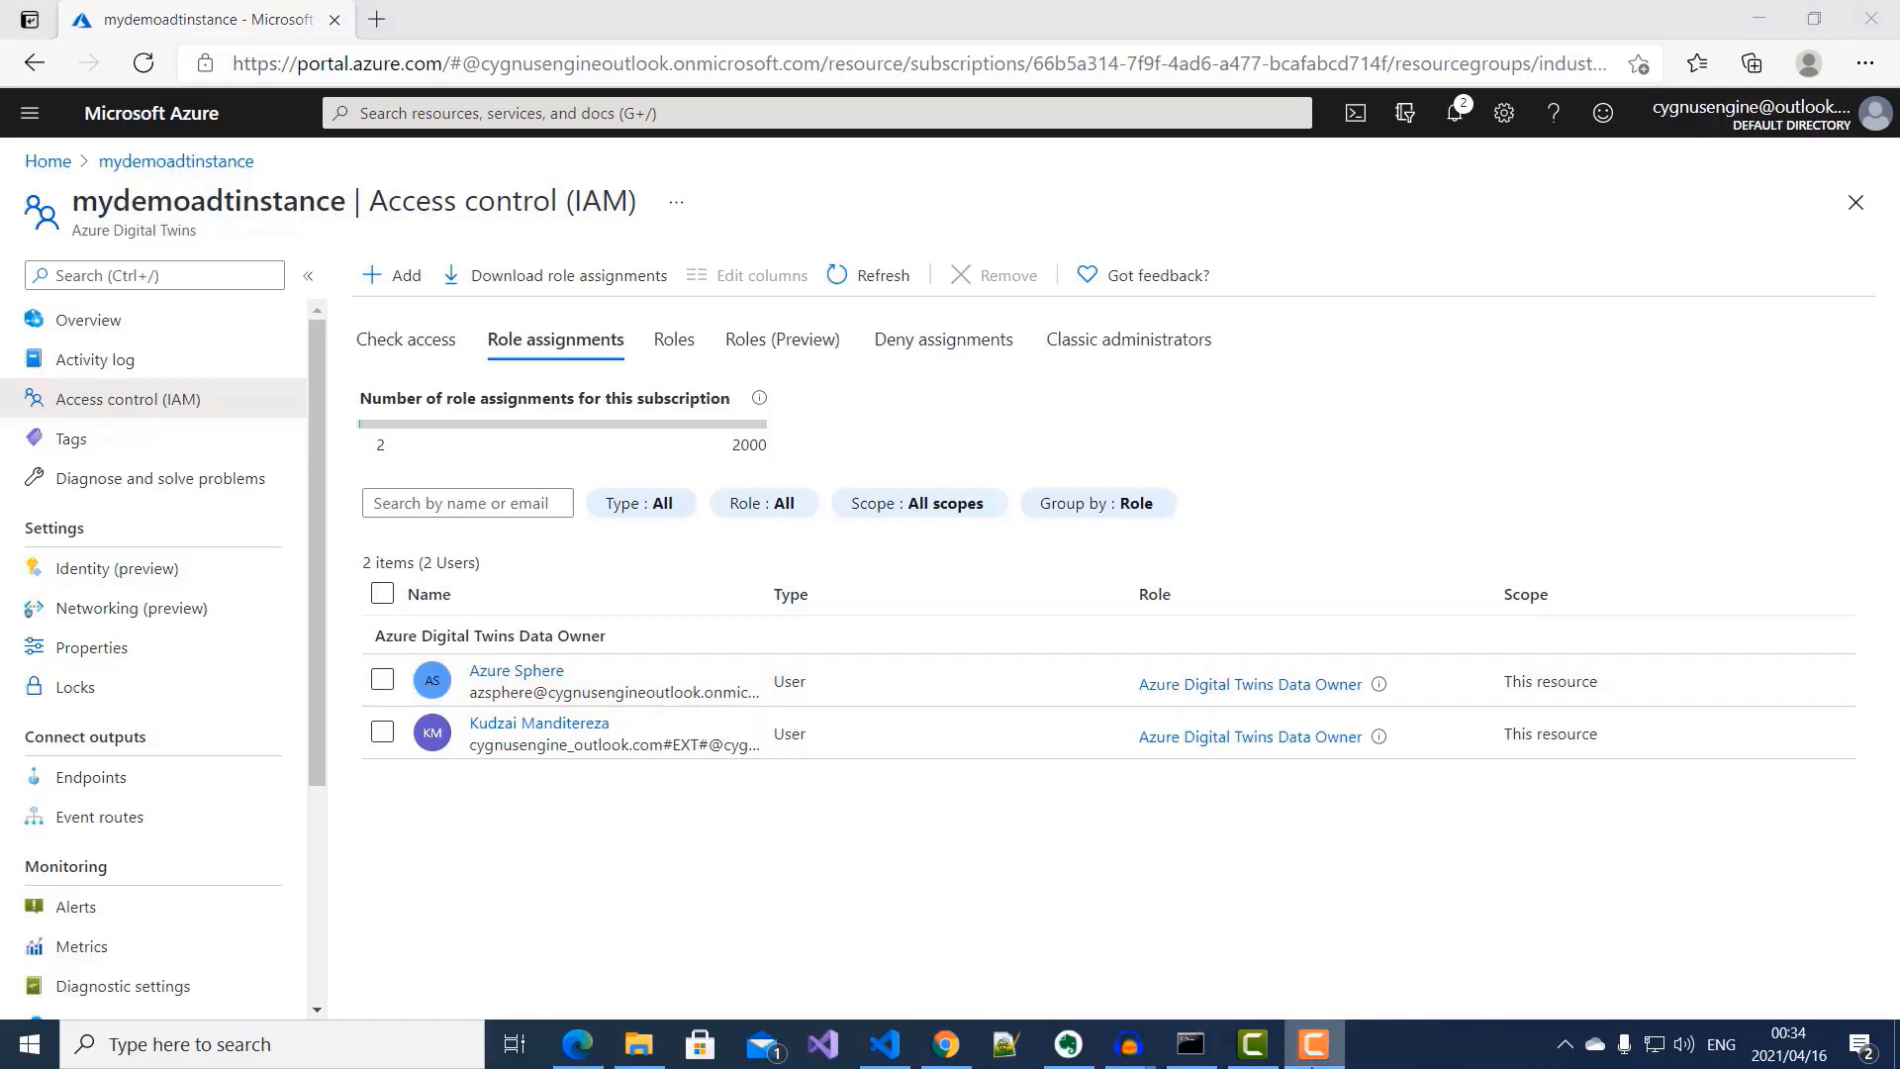
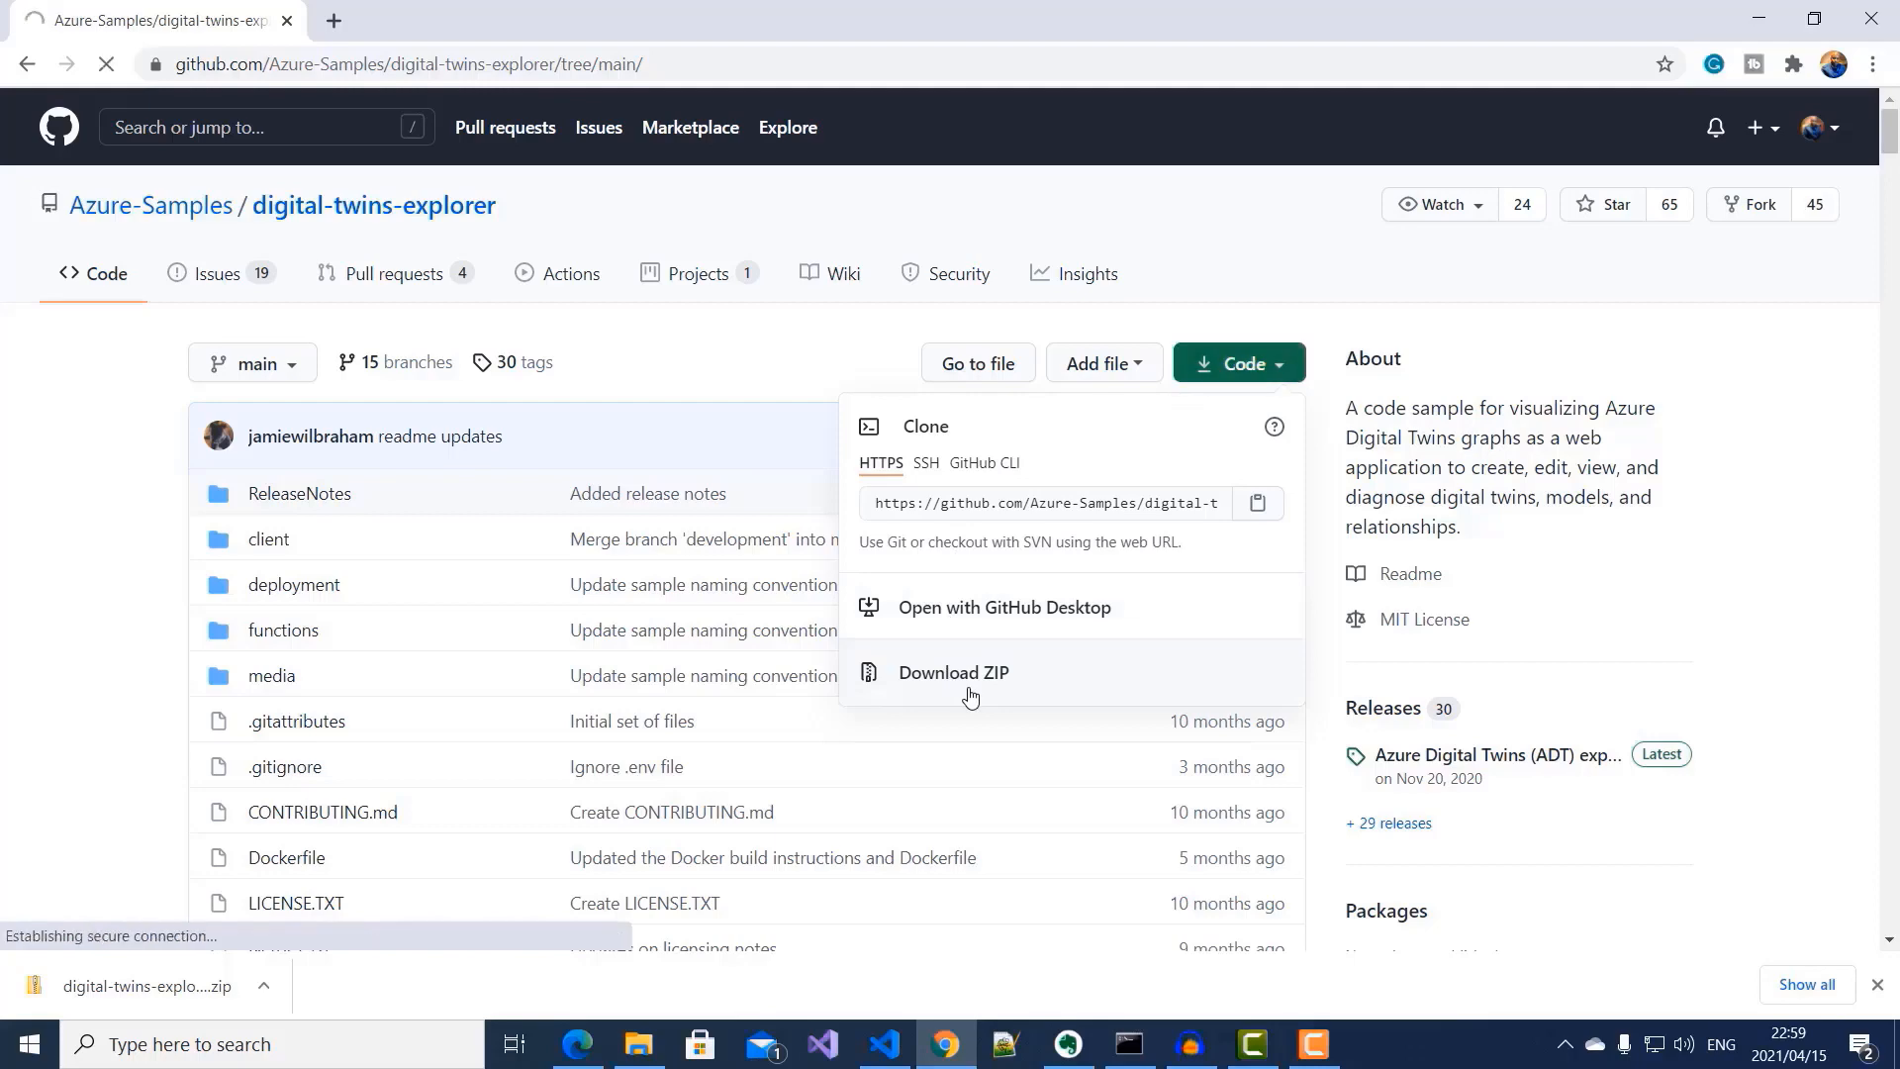
click(639, 1053)
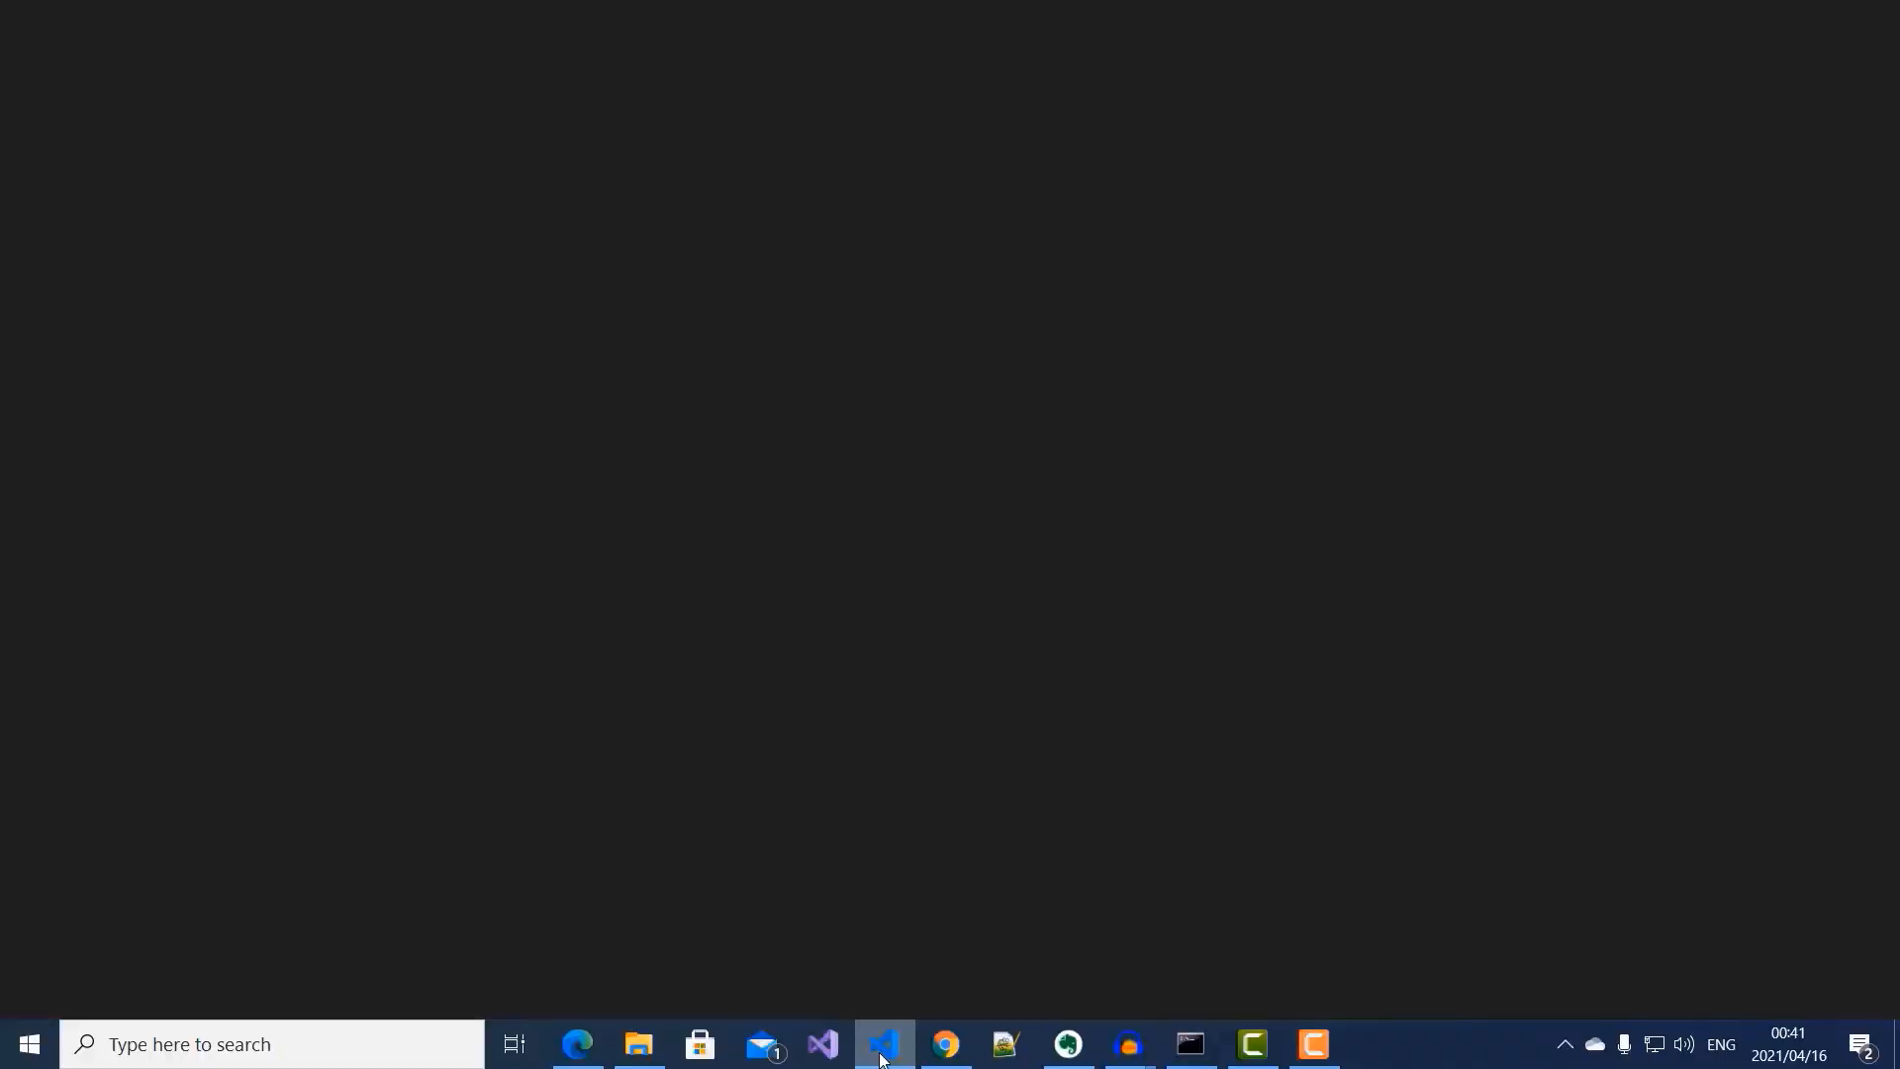
Step: Switch to Visual Studio Code and run Azure: Sign In, choosing the Azure Sphere account
click(259, 23)
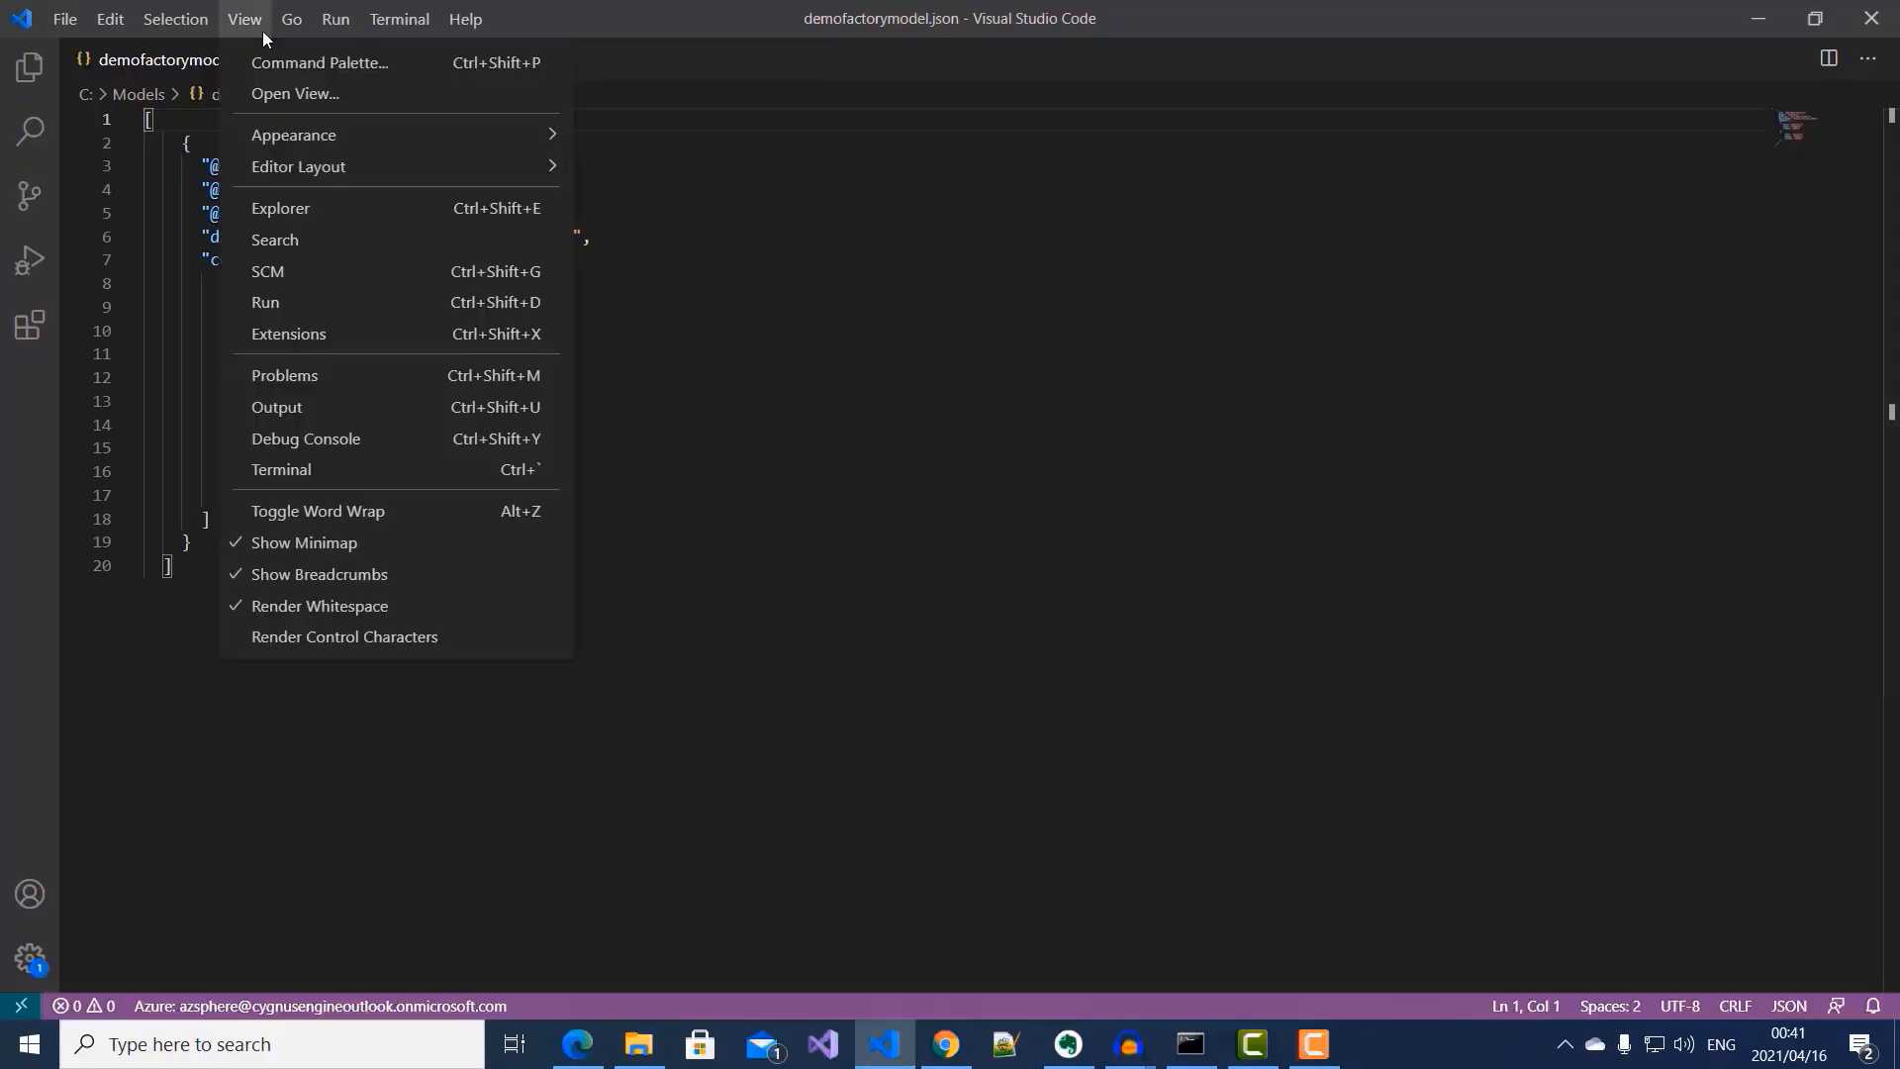
click(336, 62)
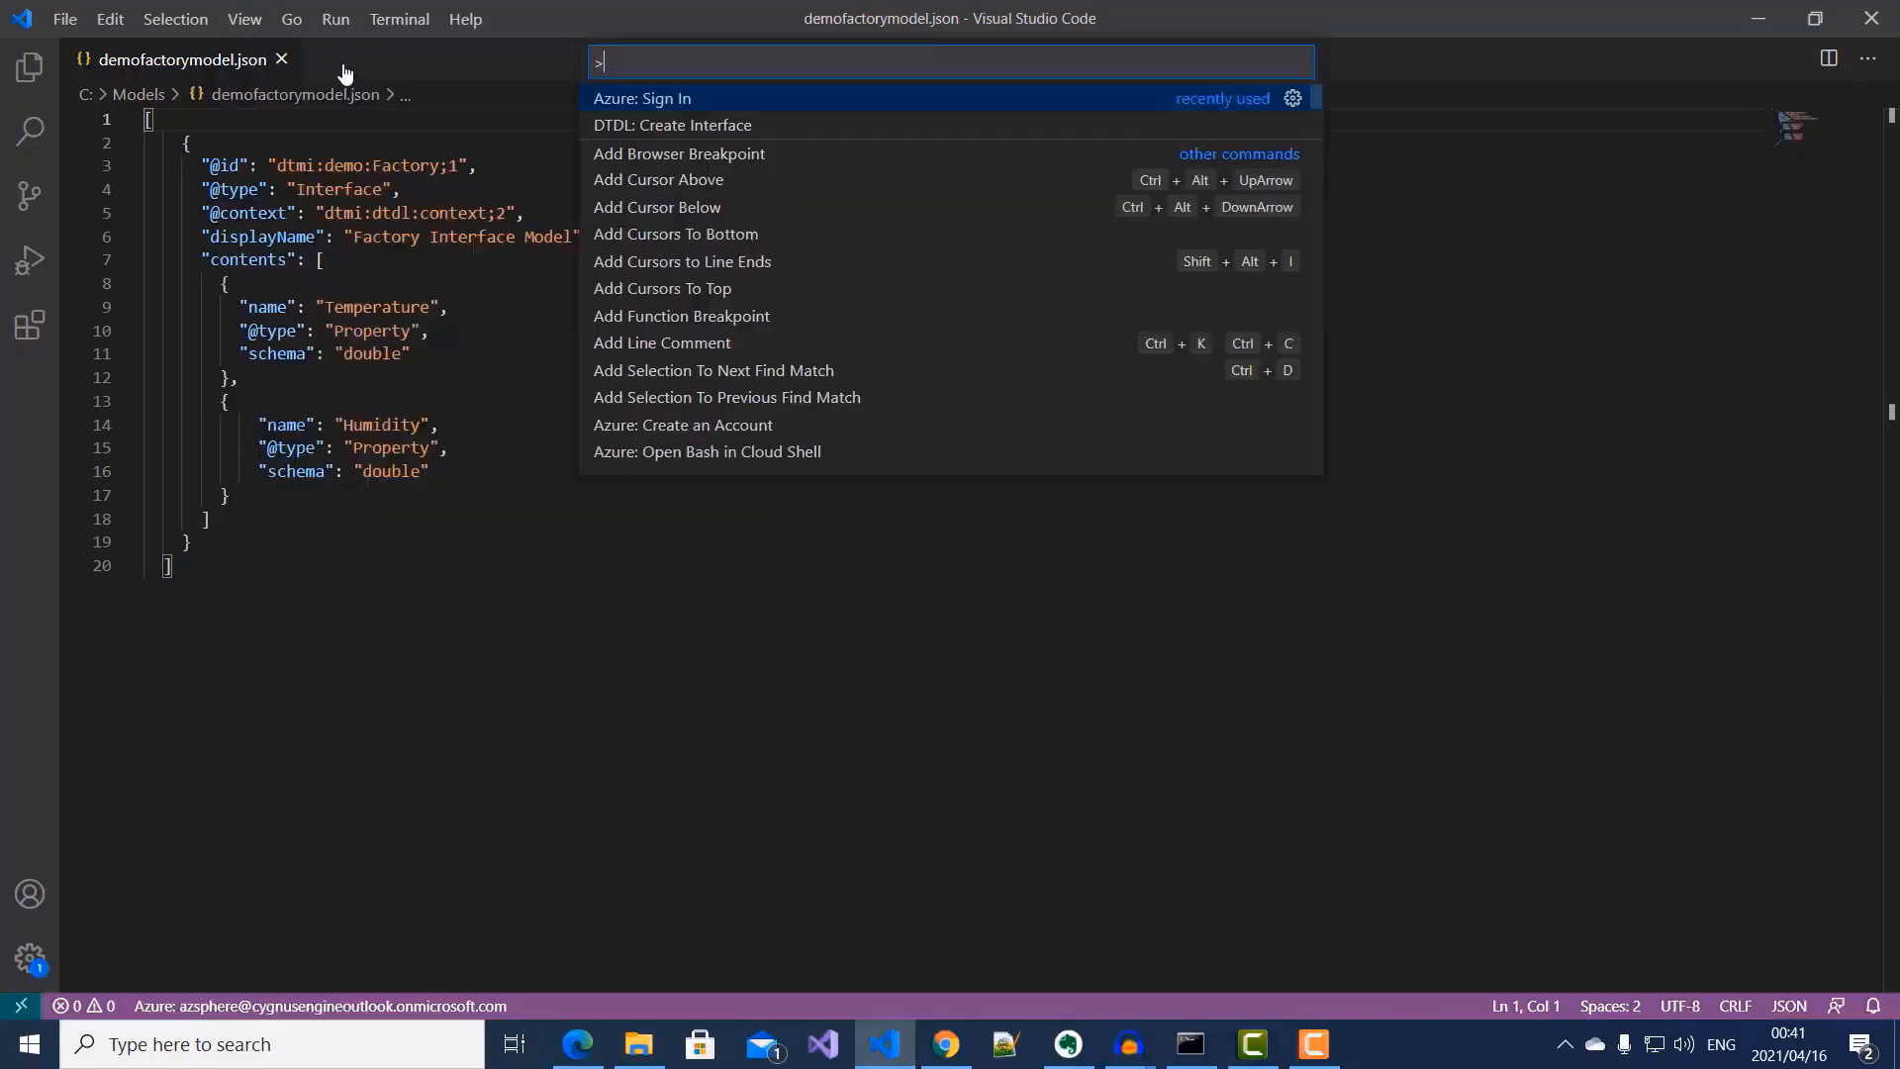
click(682, 105)
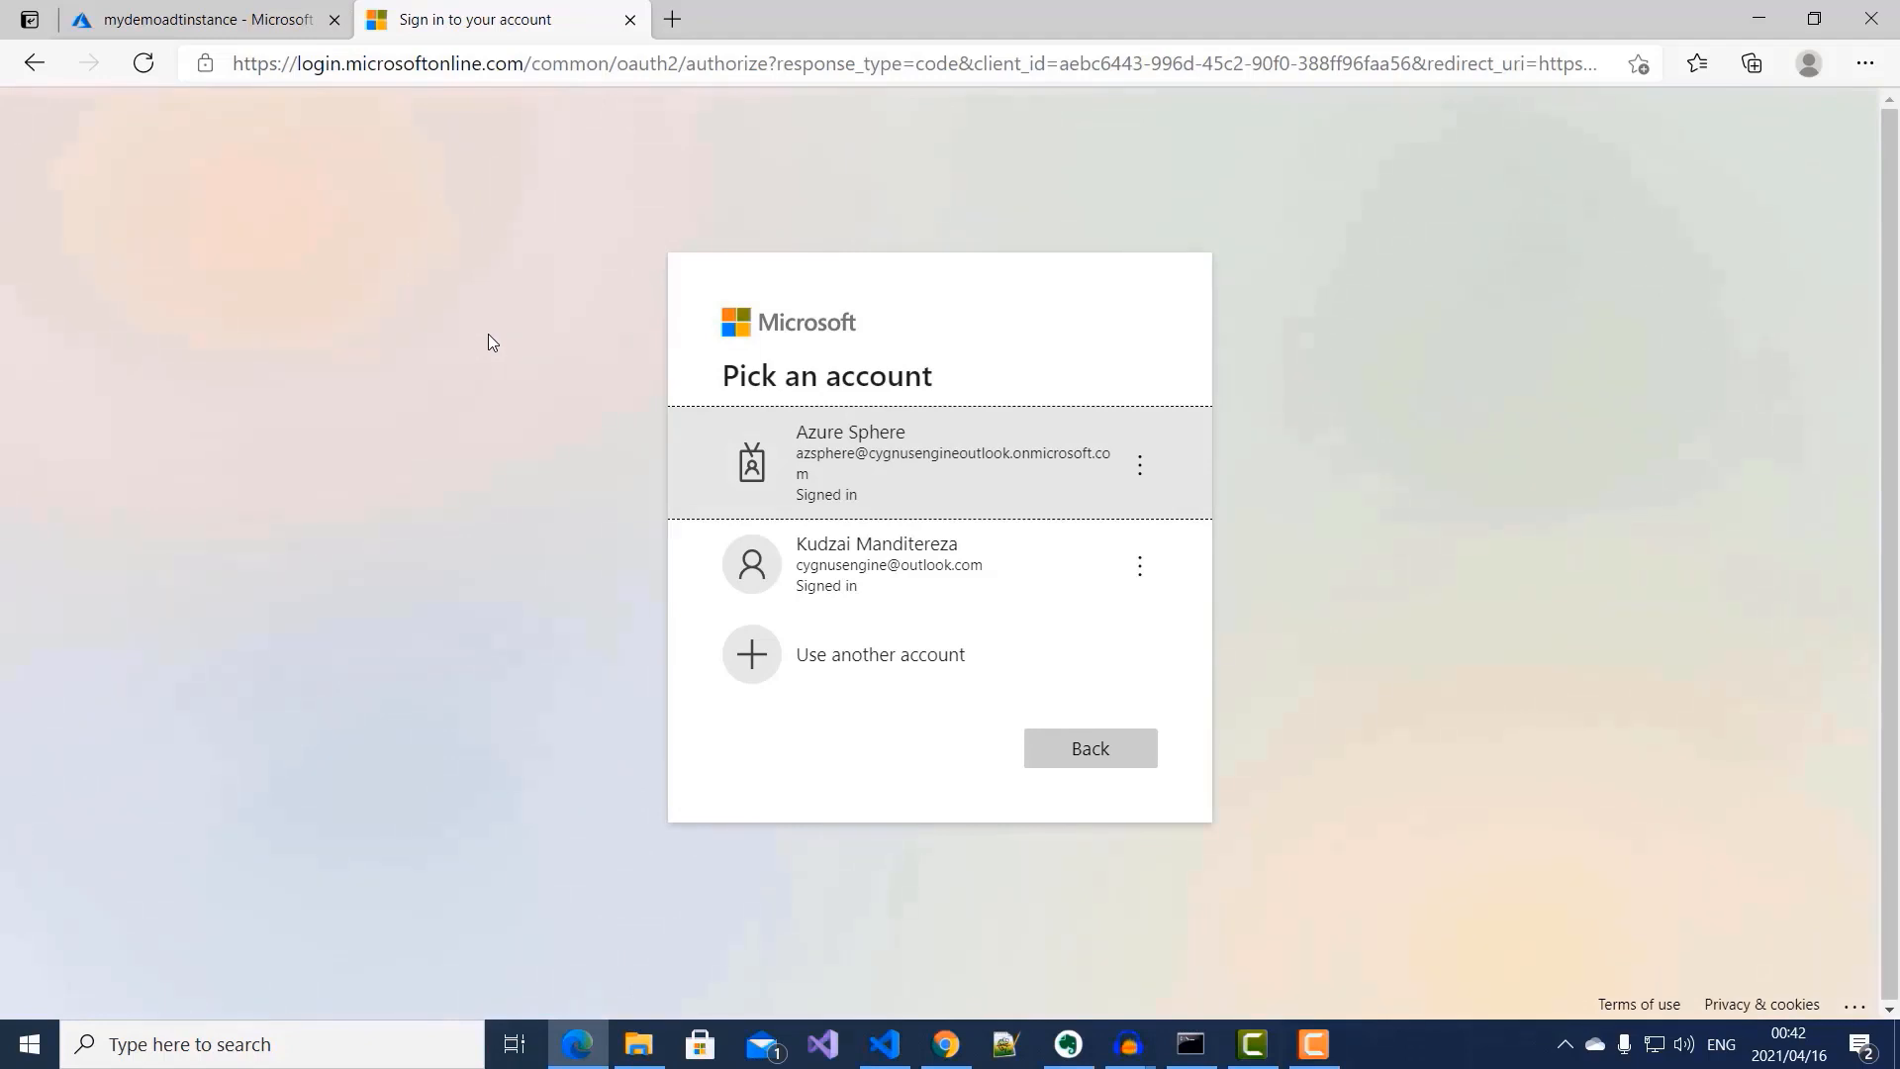
click(948, 473)
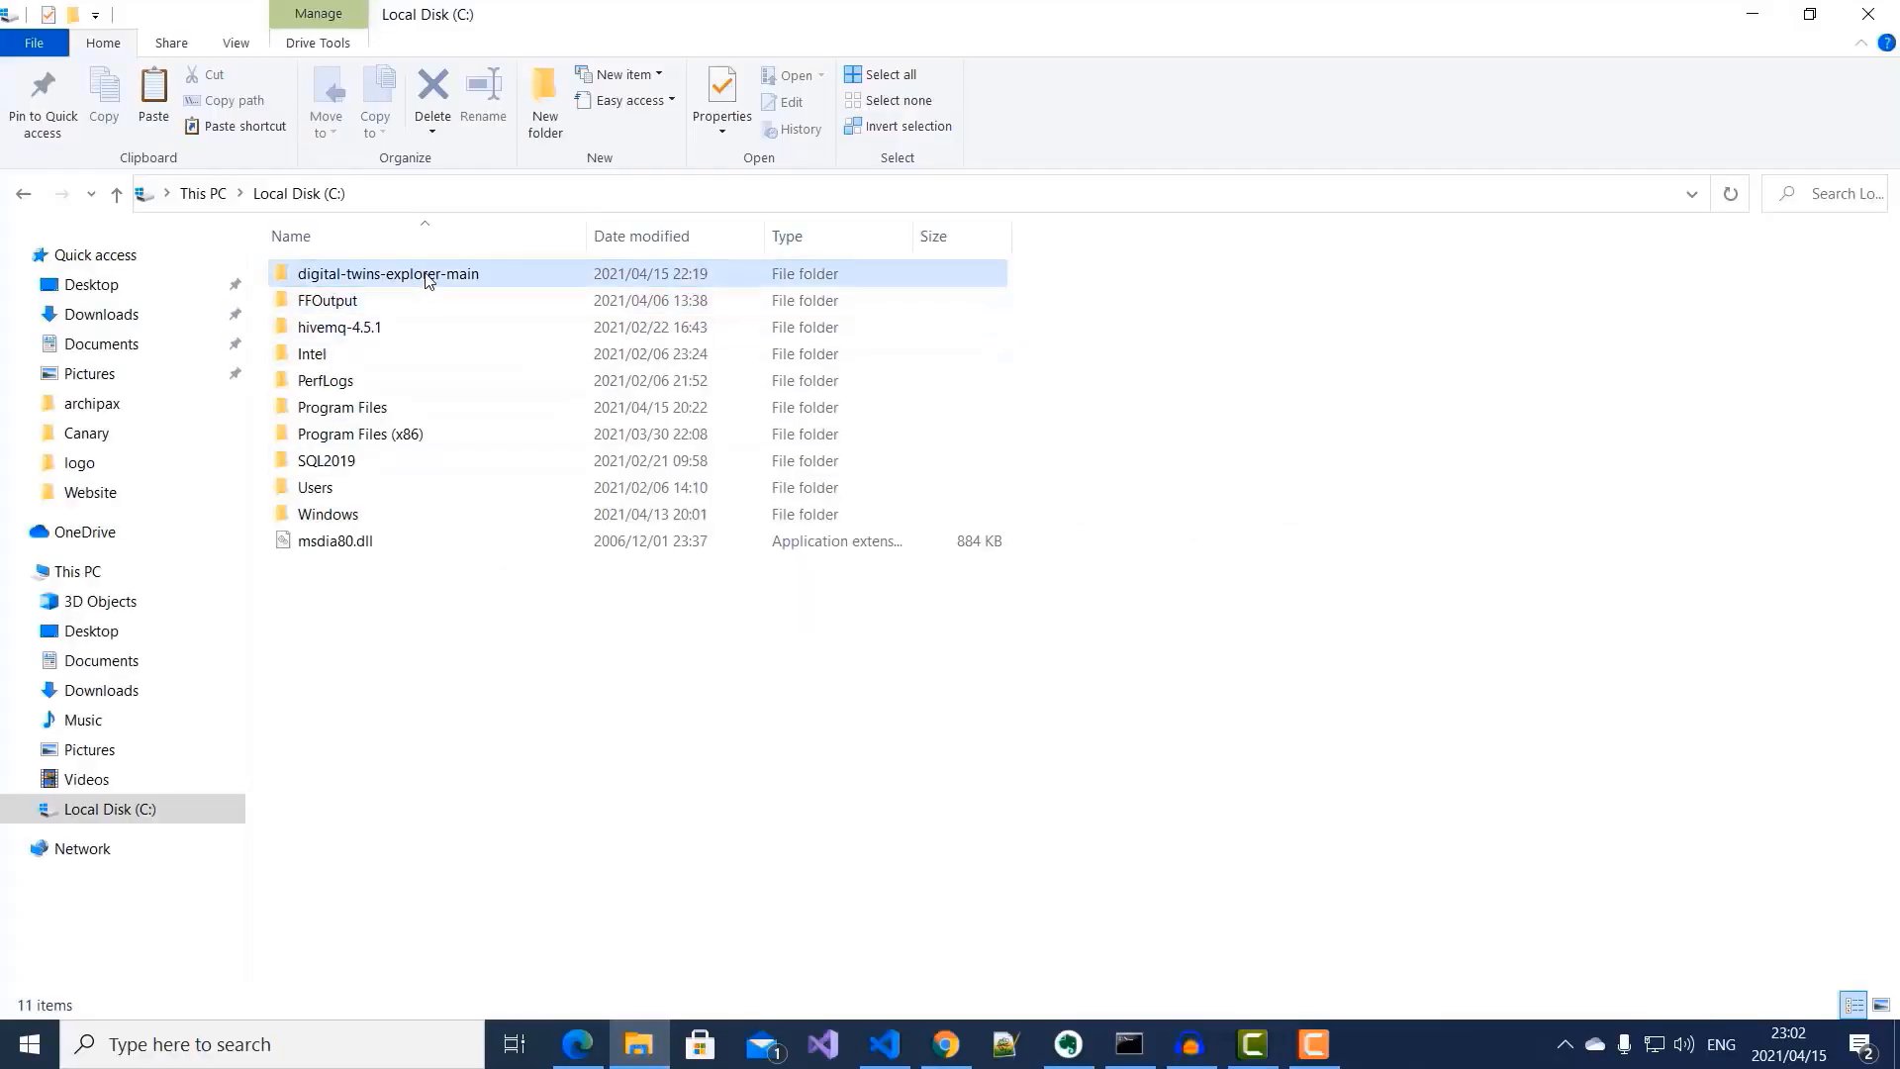
Step: Open the client\src folder inside digital-twins-explorer-main on drive C and copy its full path
double_click(427, 276)
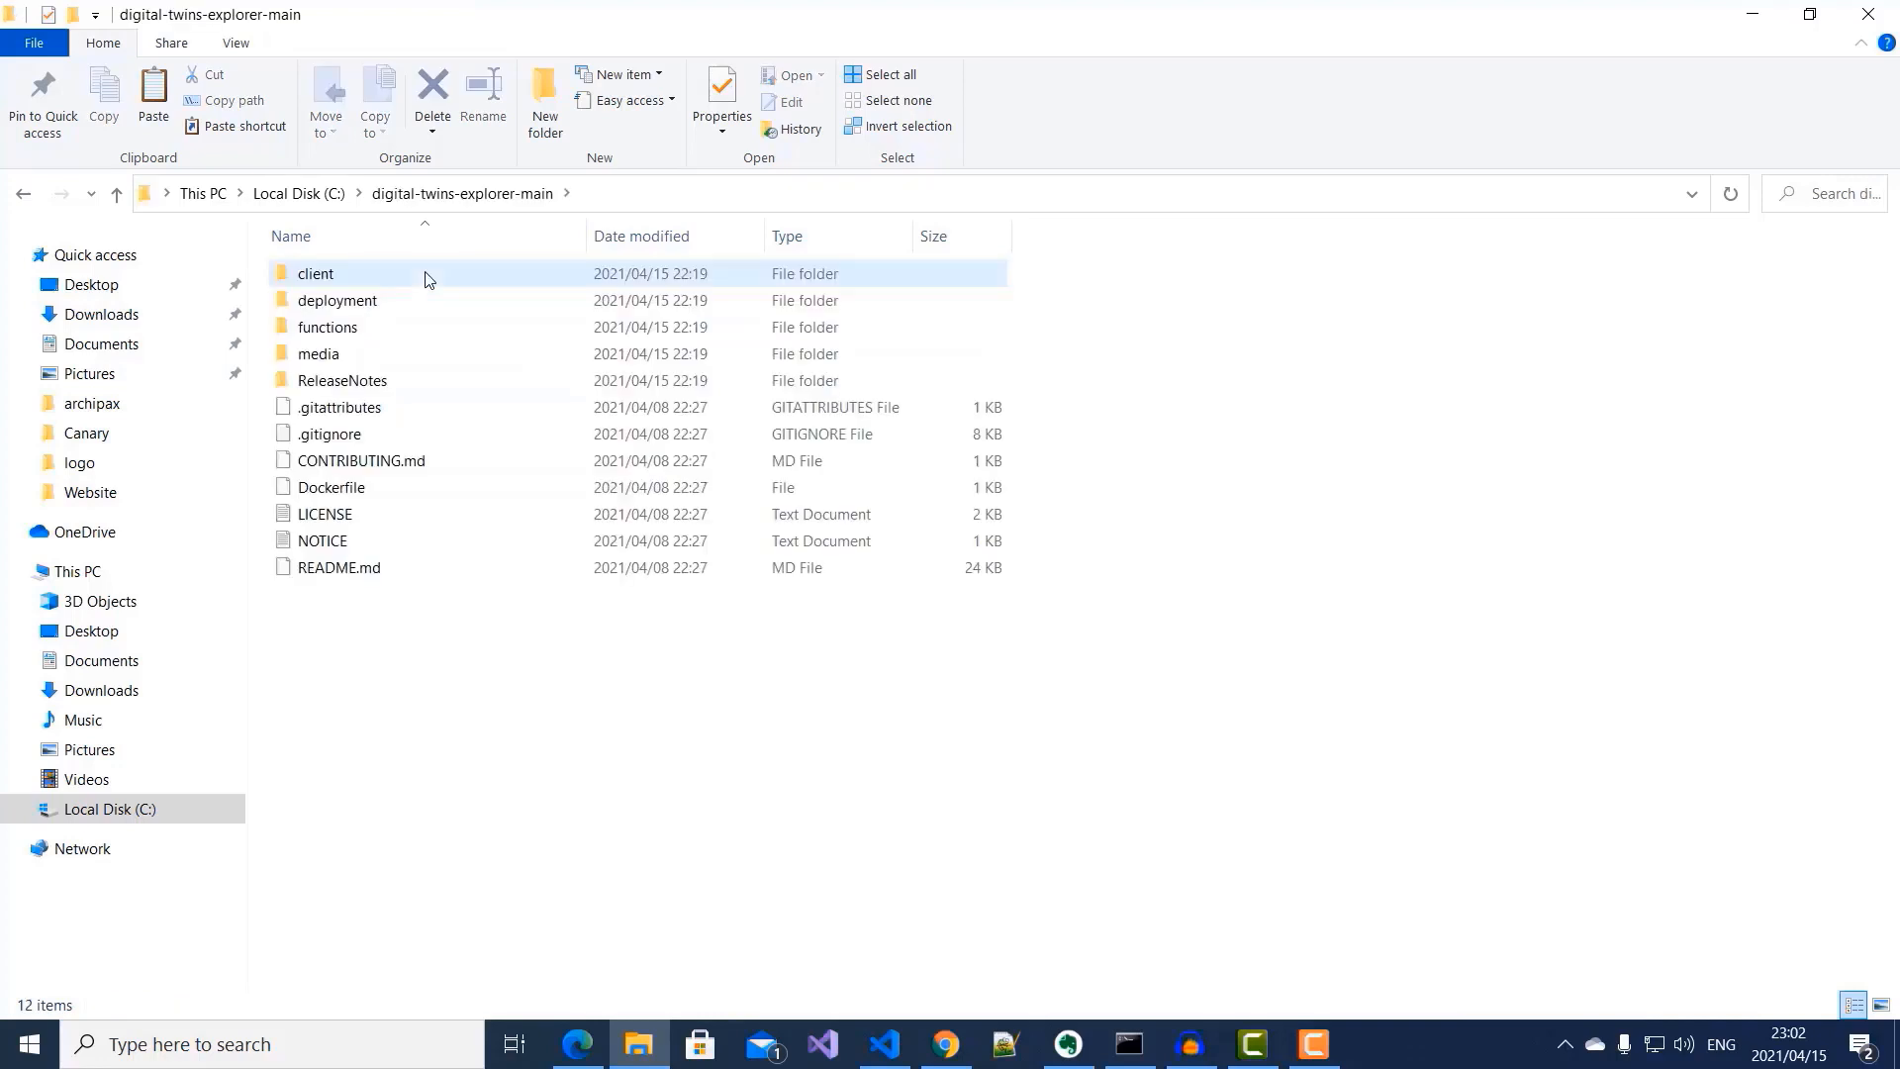
double_click(426, 276)
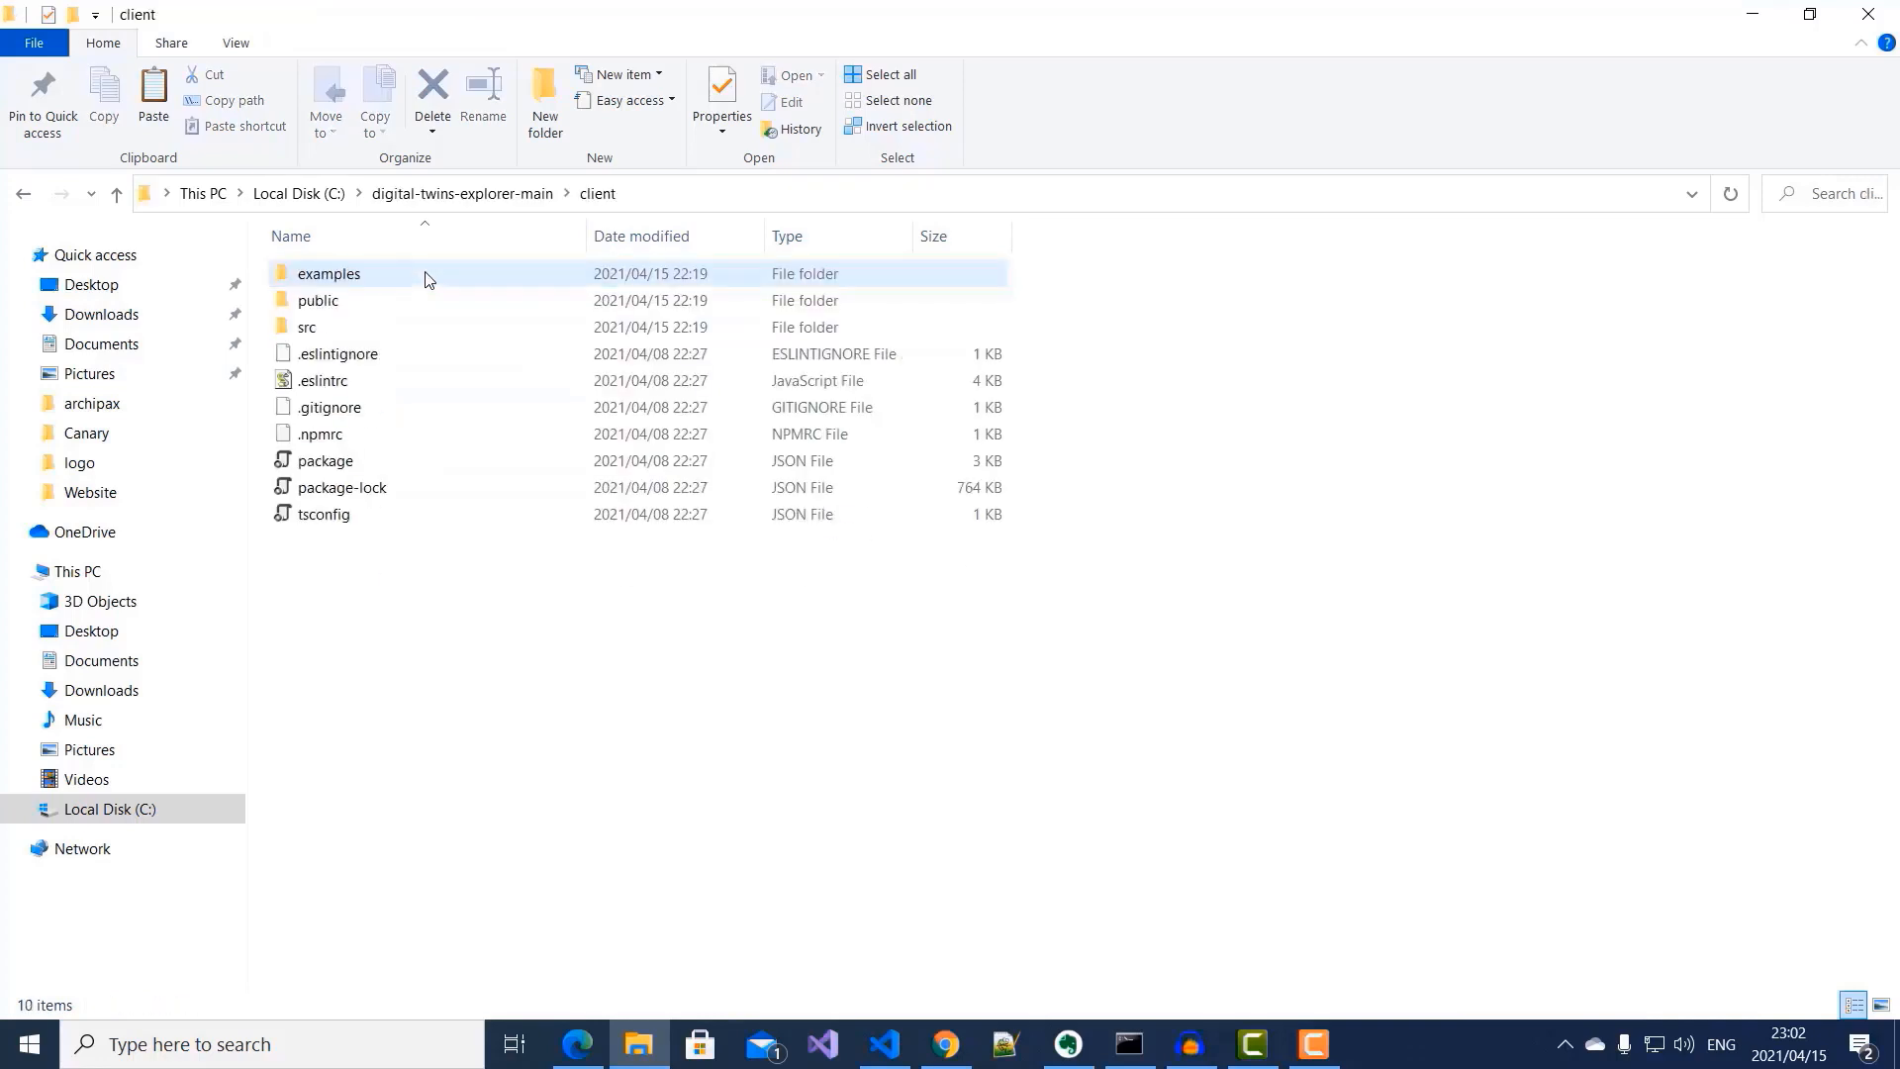
double_click(307, 328)
click(697, 198)
key(ctrl+c)
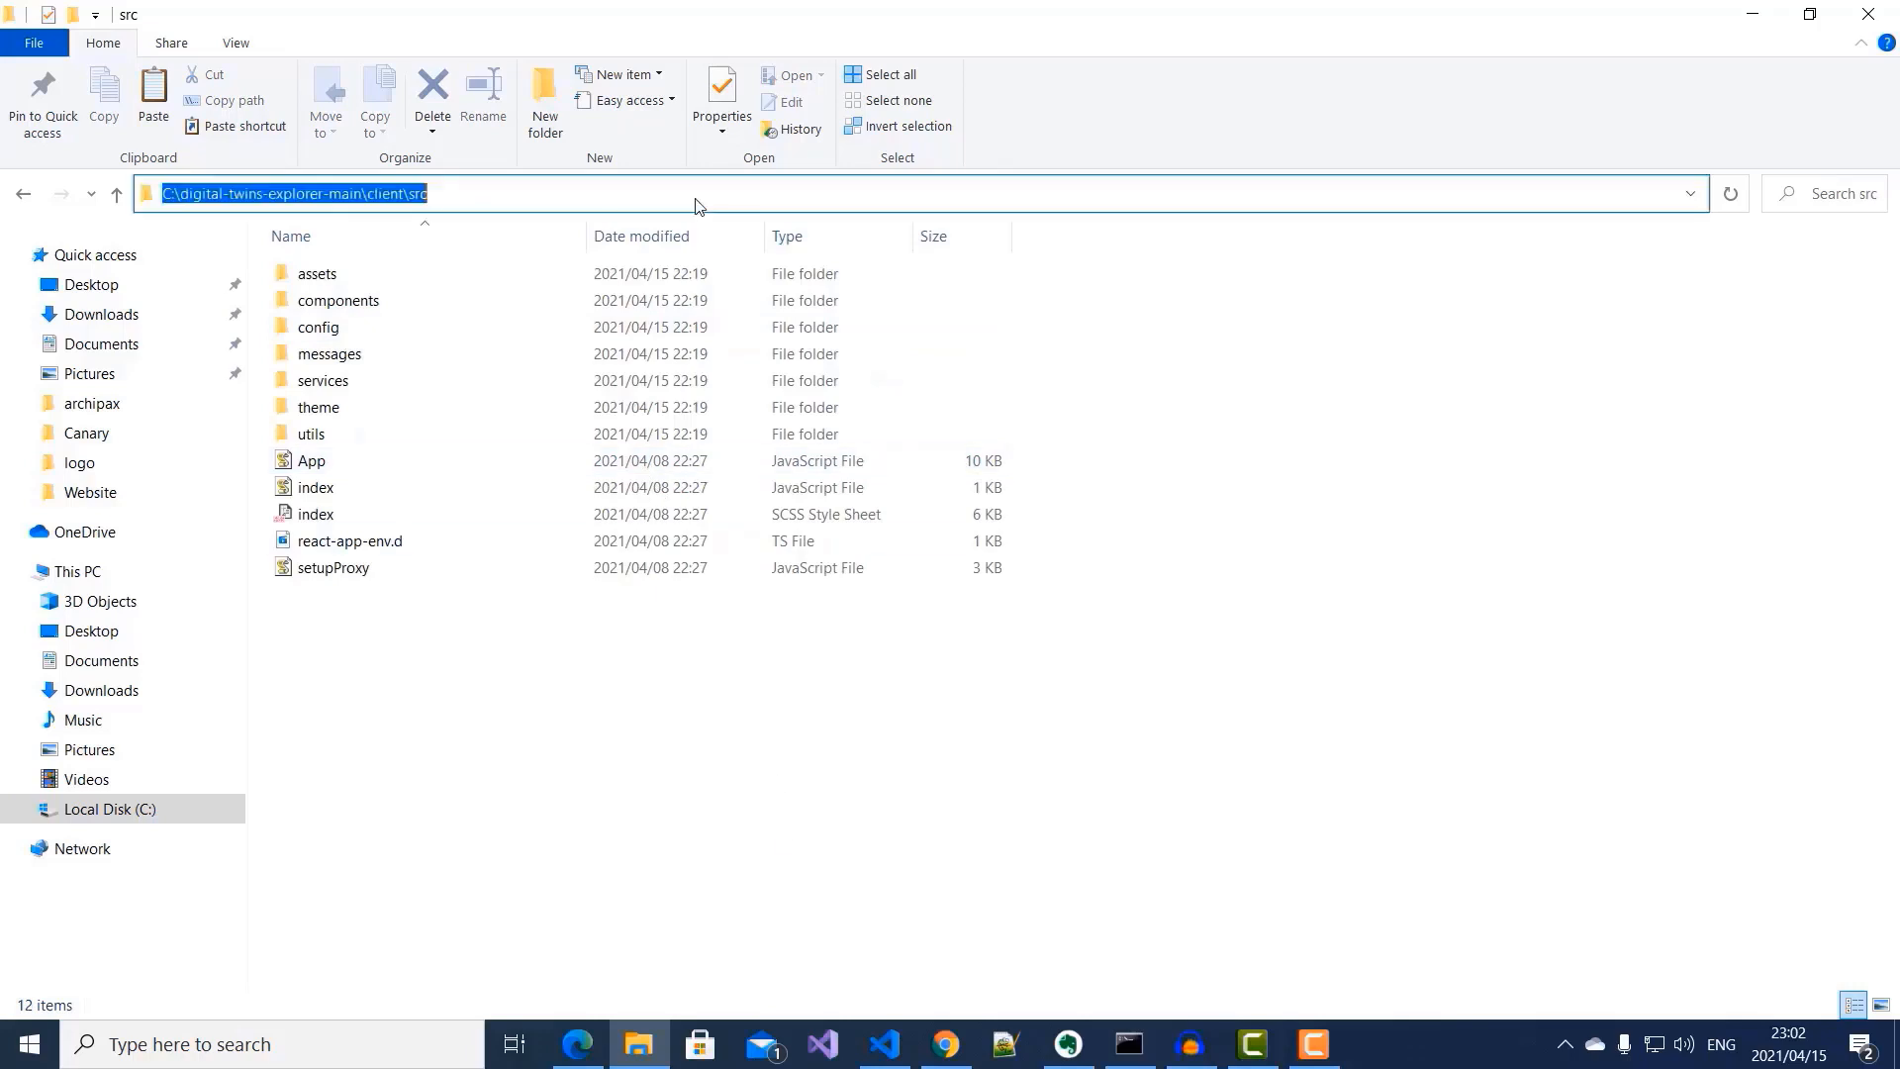
right_click(384, 192)
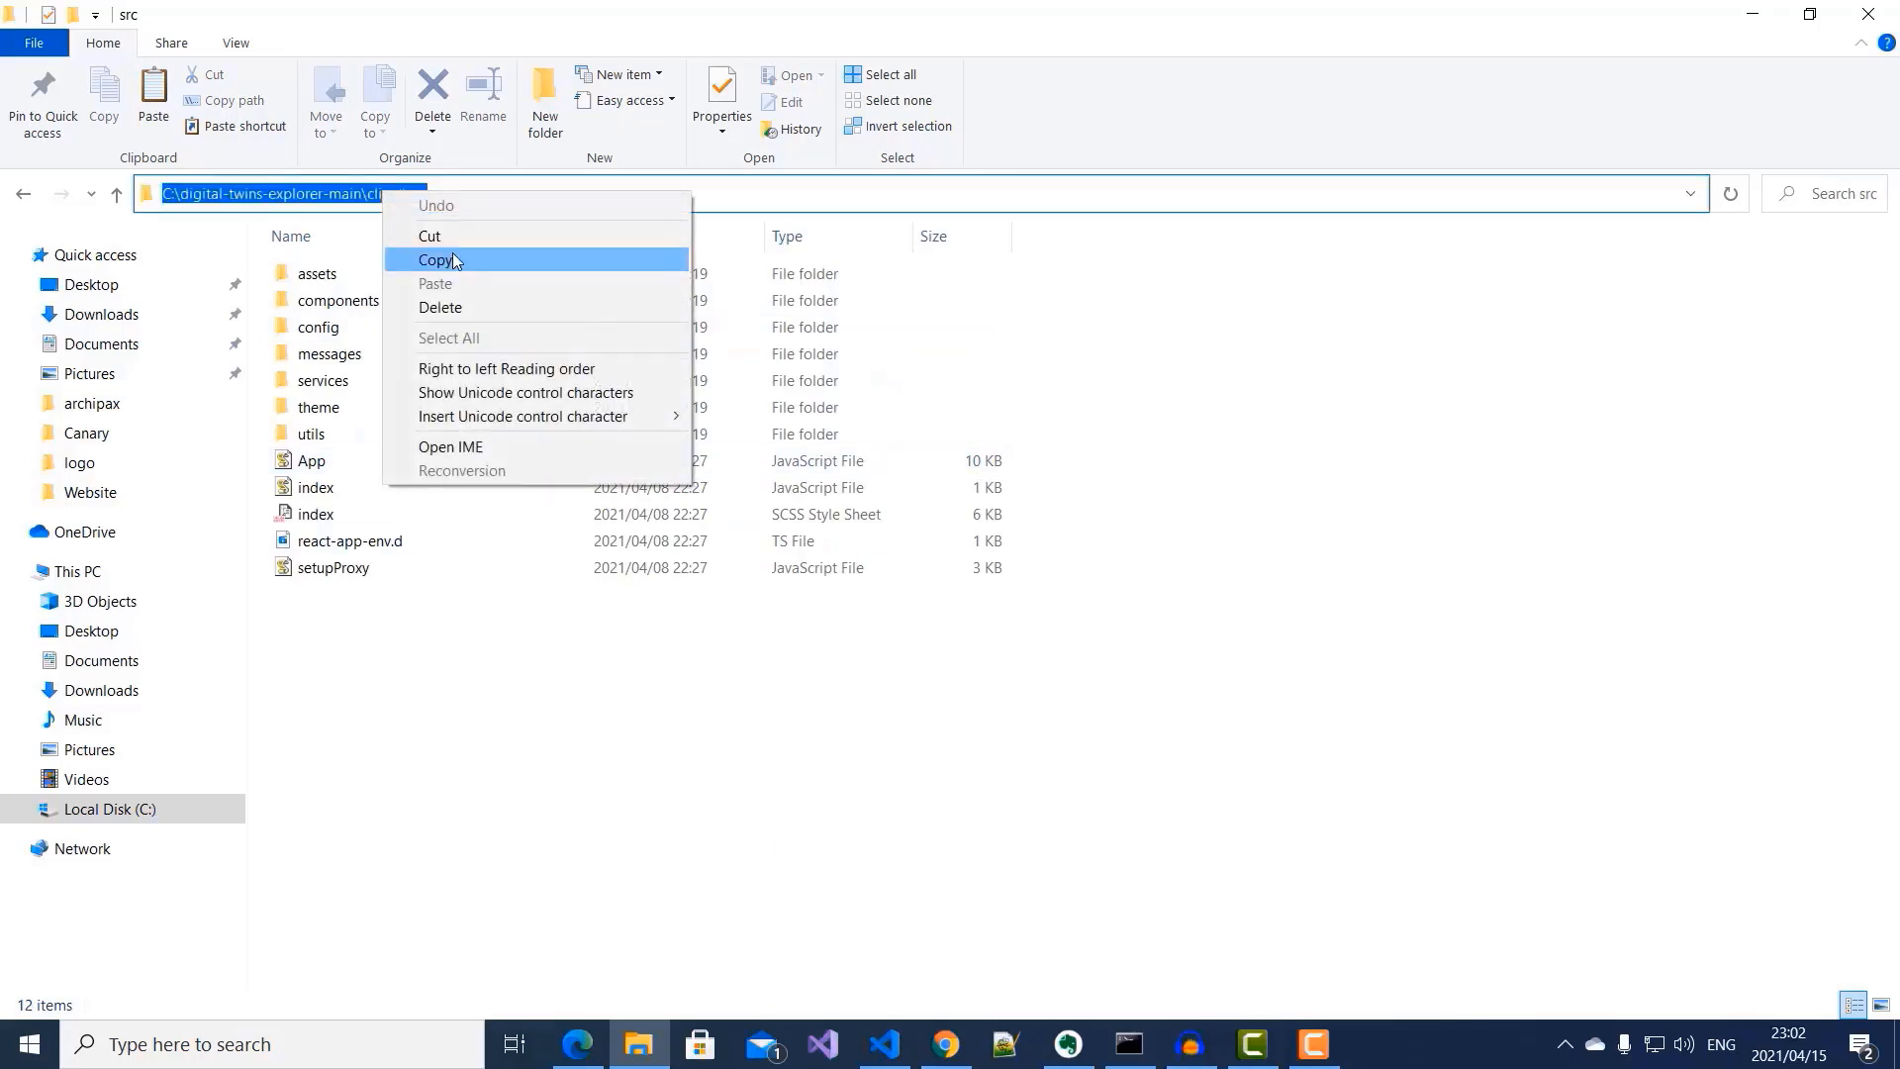
click(454, 258)
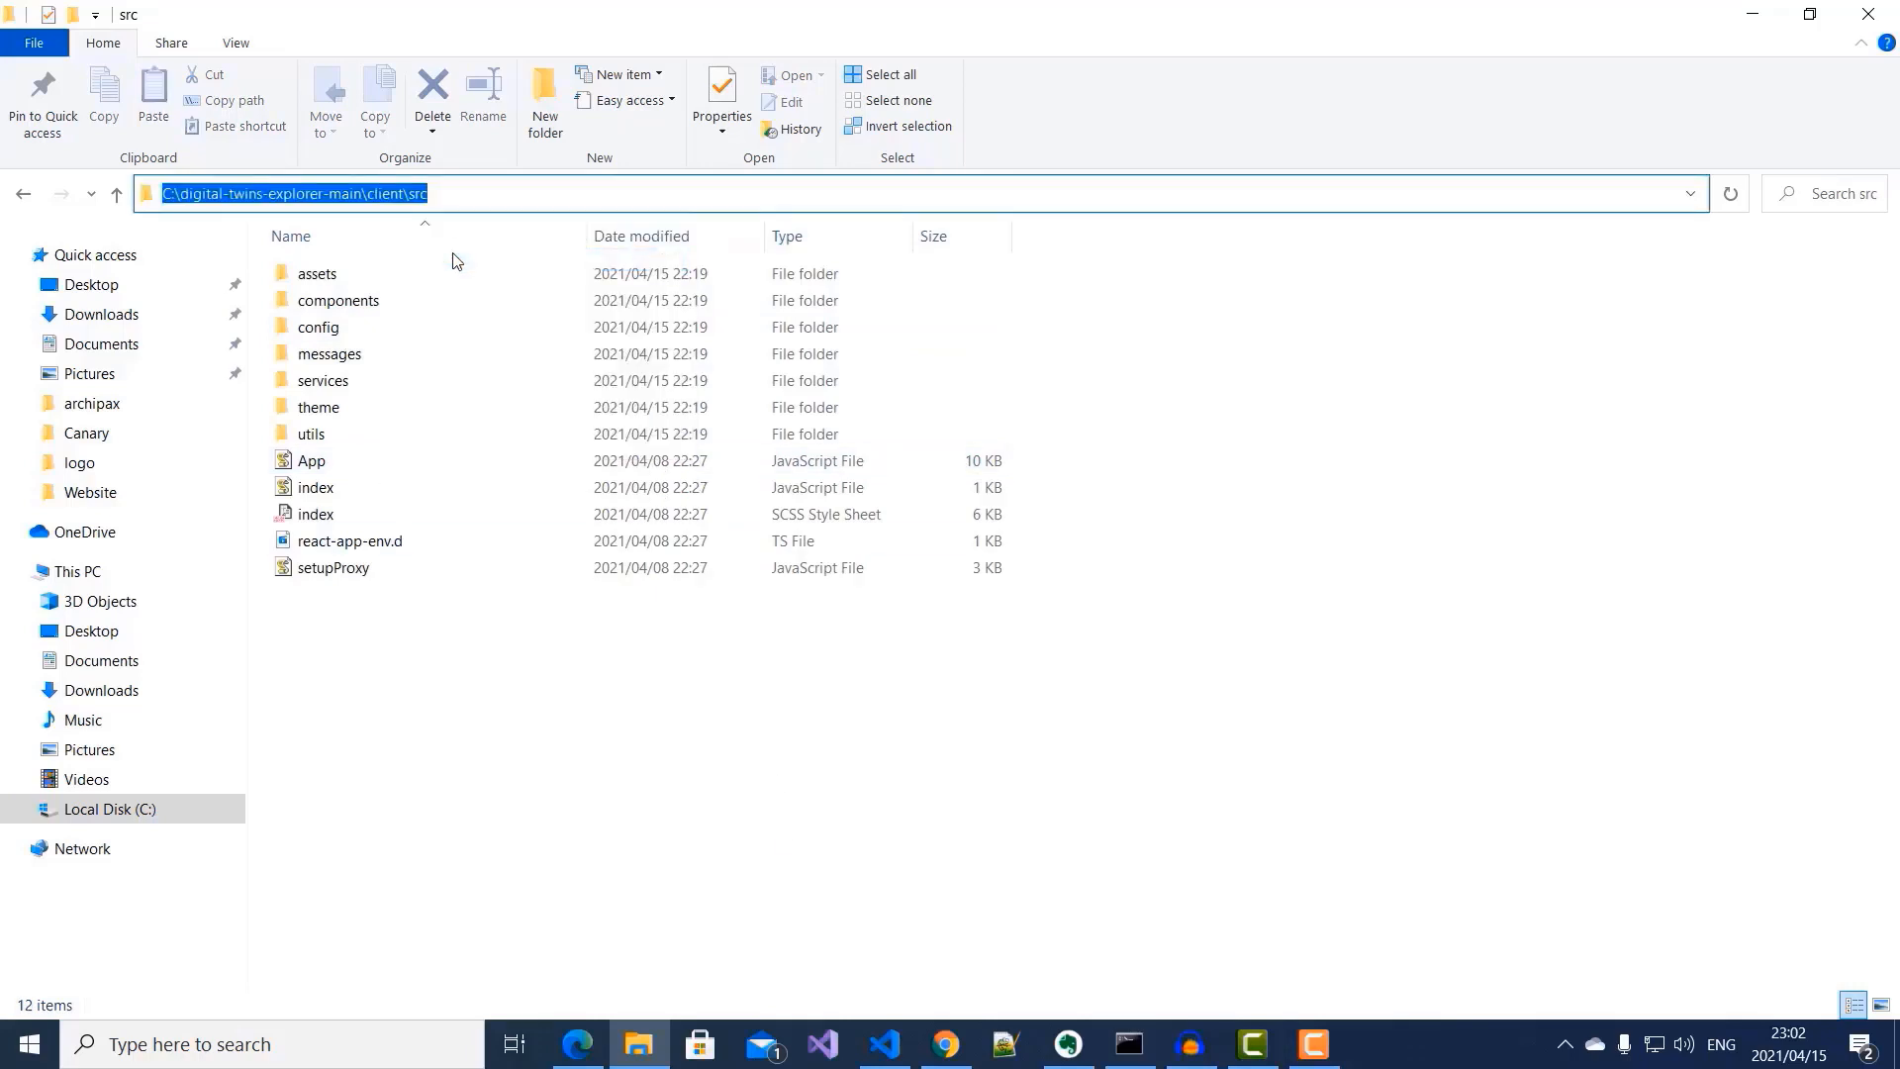
Step: In Command Prompt, change the working directory to C:\digital-twins-explorer-main\client\src
click(1130, 1044)
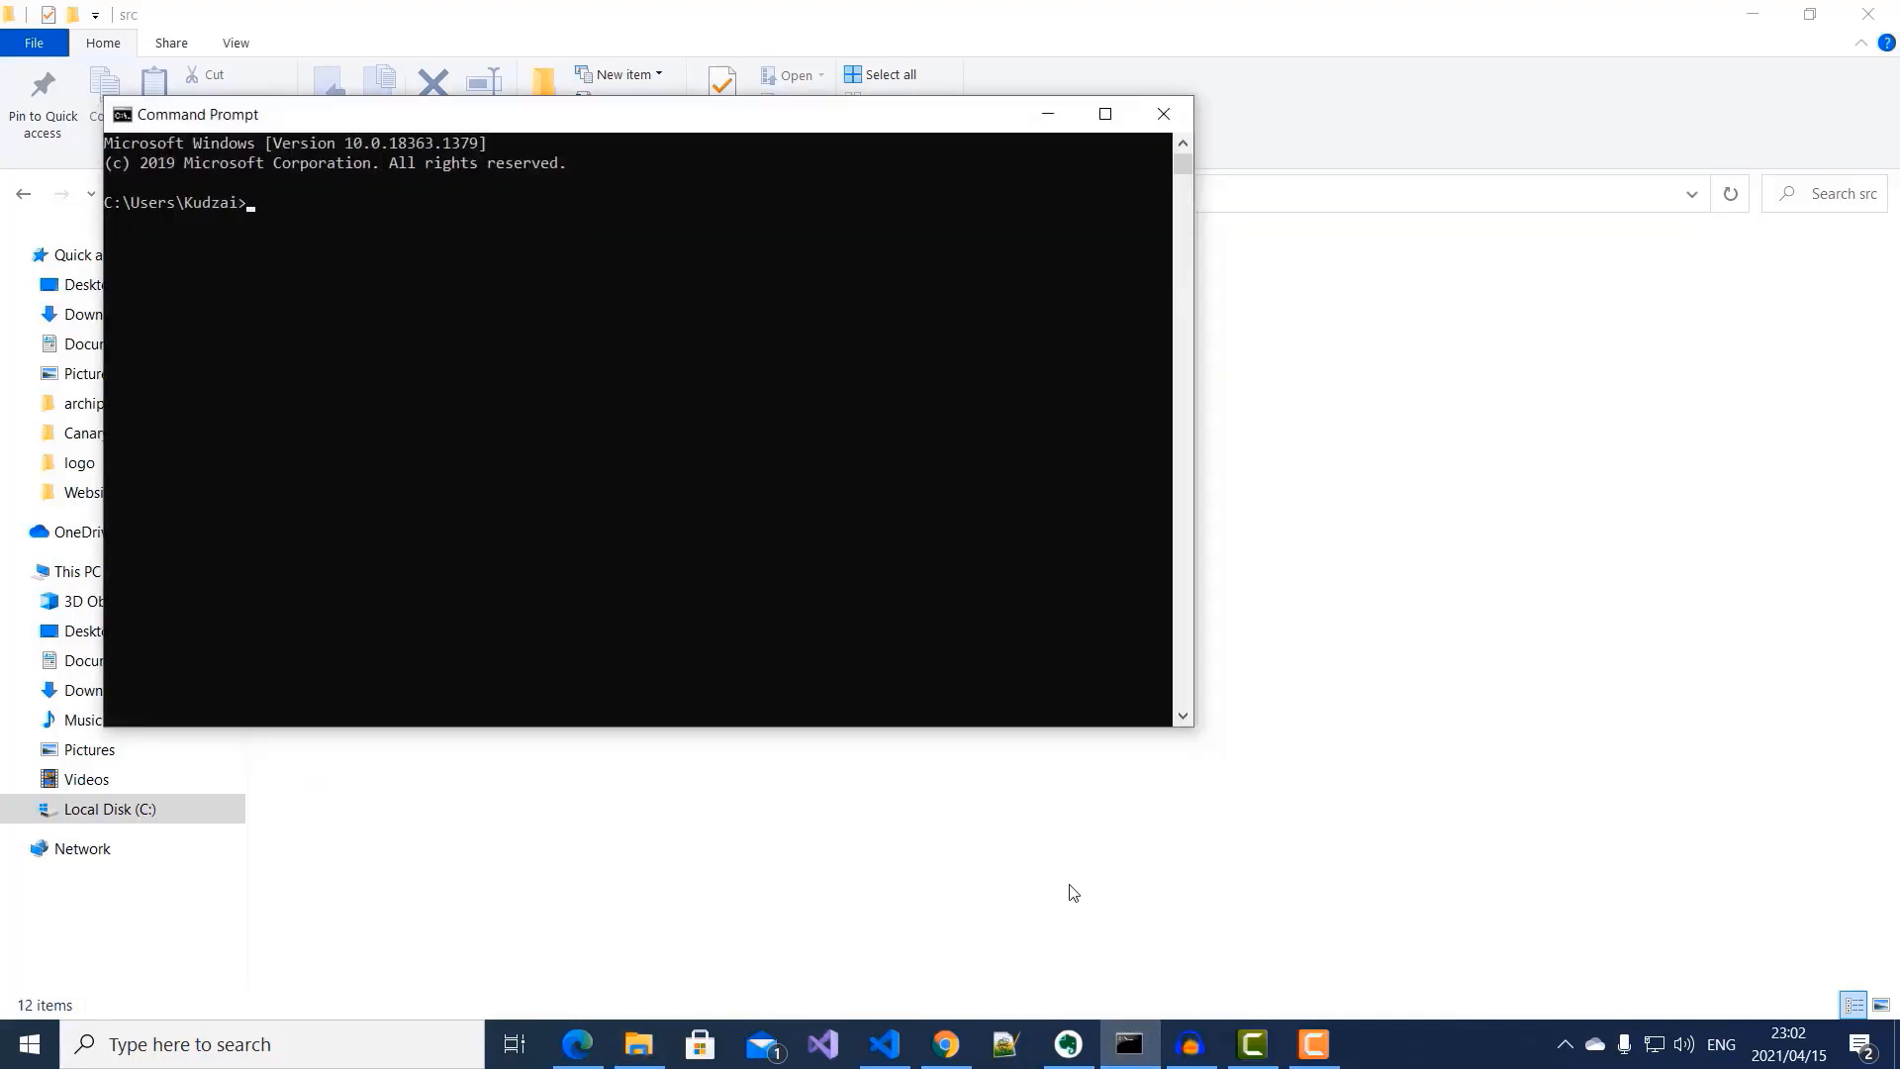
text(cd)
key(ctrl+v)
key(Return)
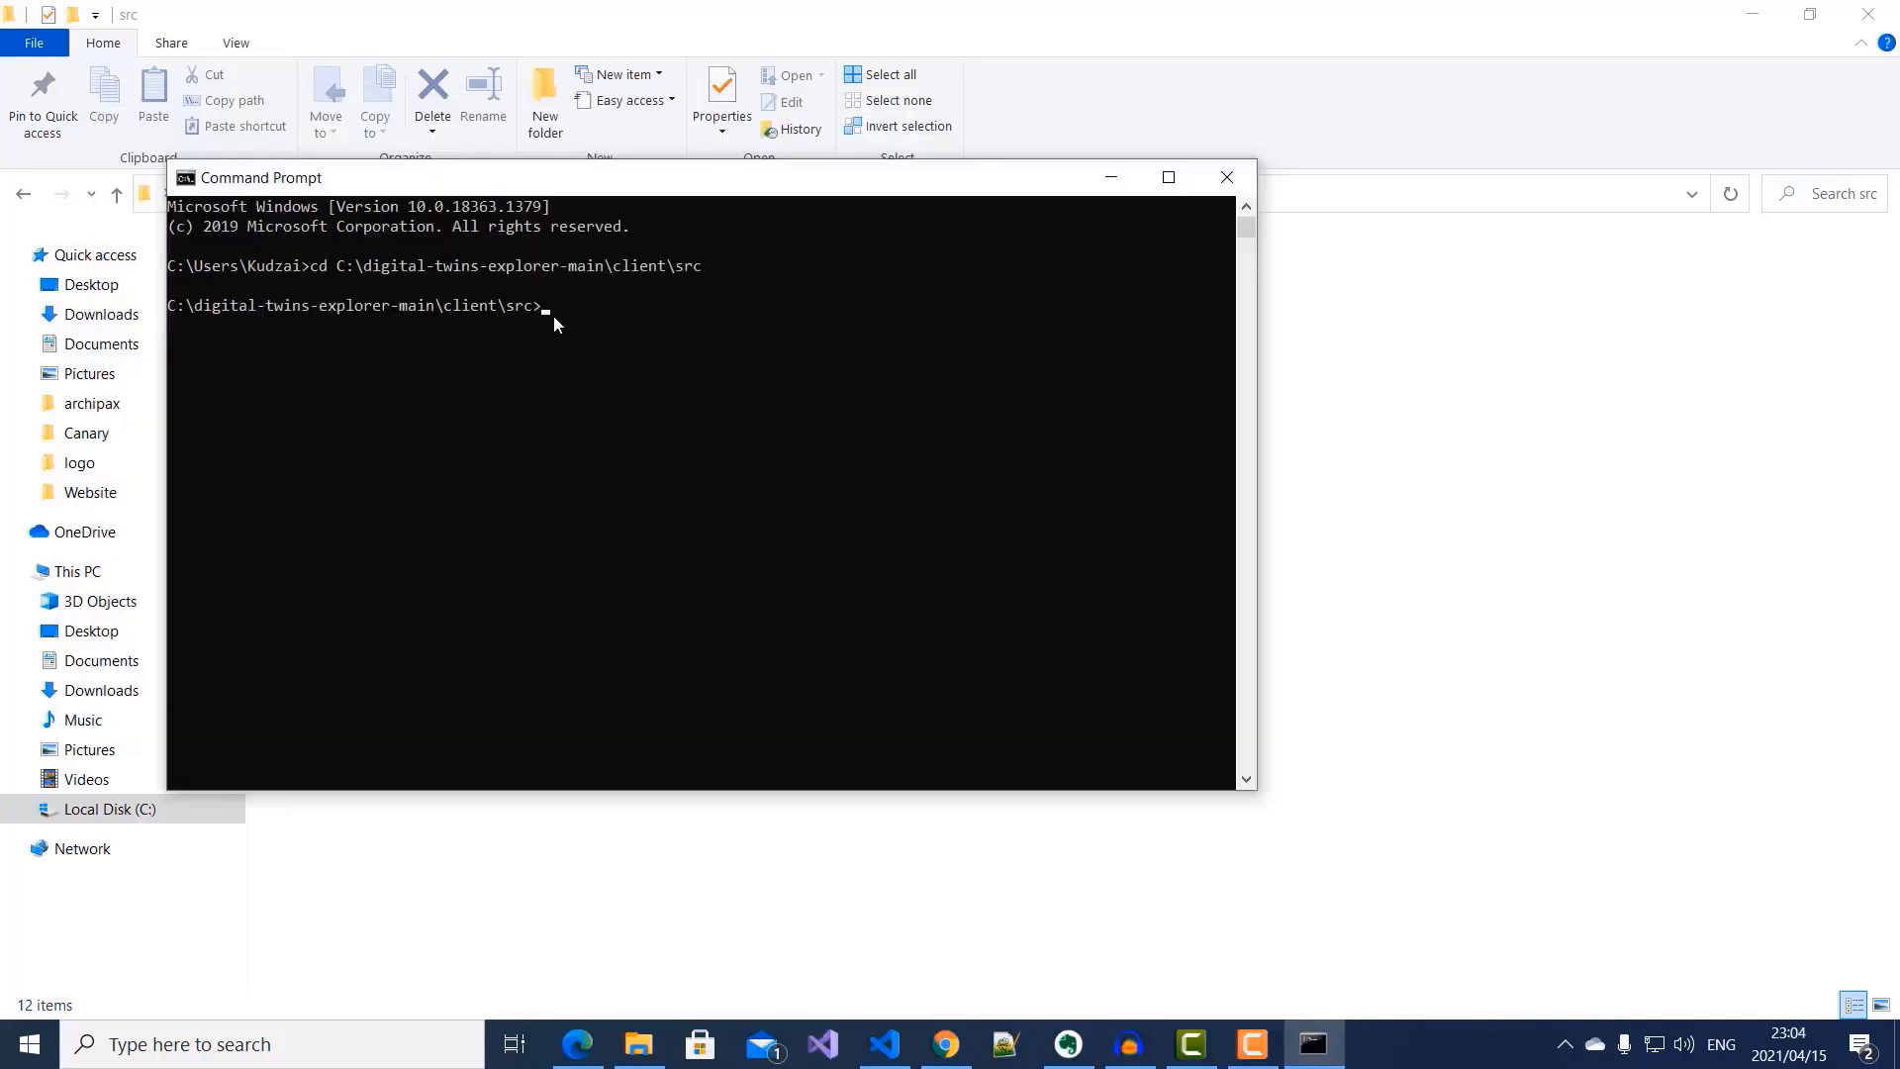
Step: Install the Digital Twins Explorer dependencies with npm install and launch the app with npm run start
text(npm install)
key(Return)
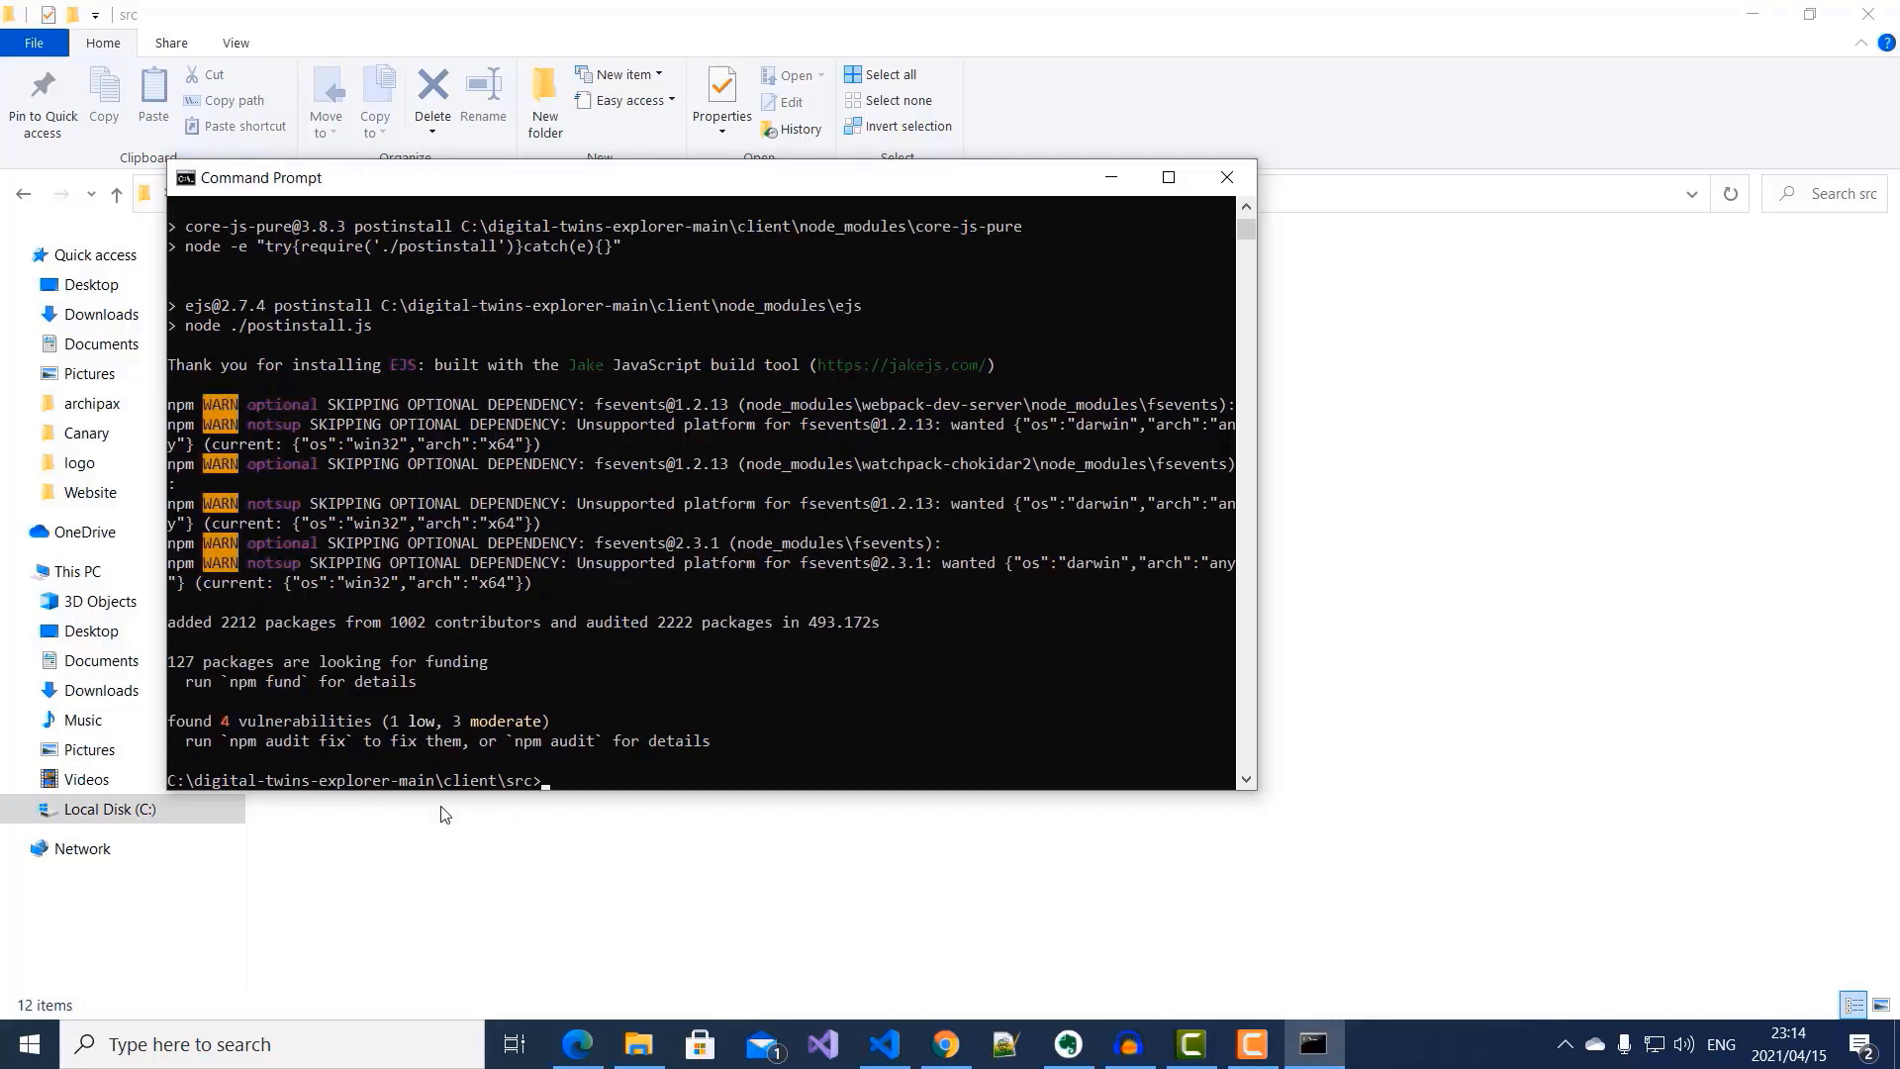
text(npm run start)
key(Return)
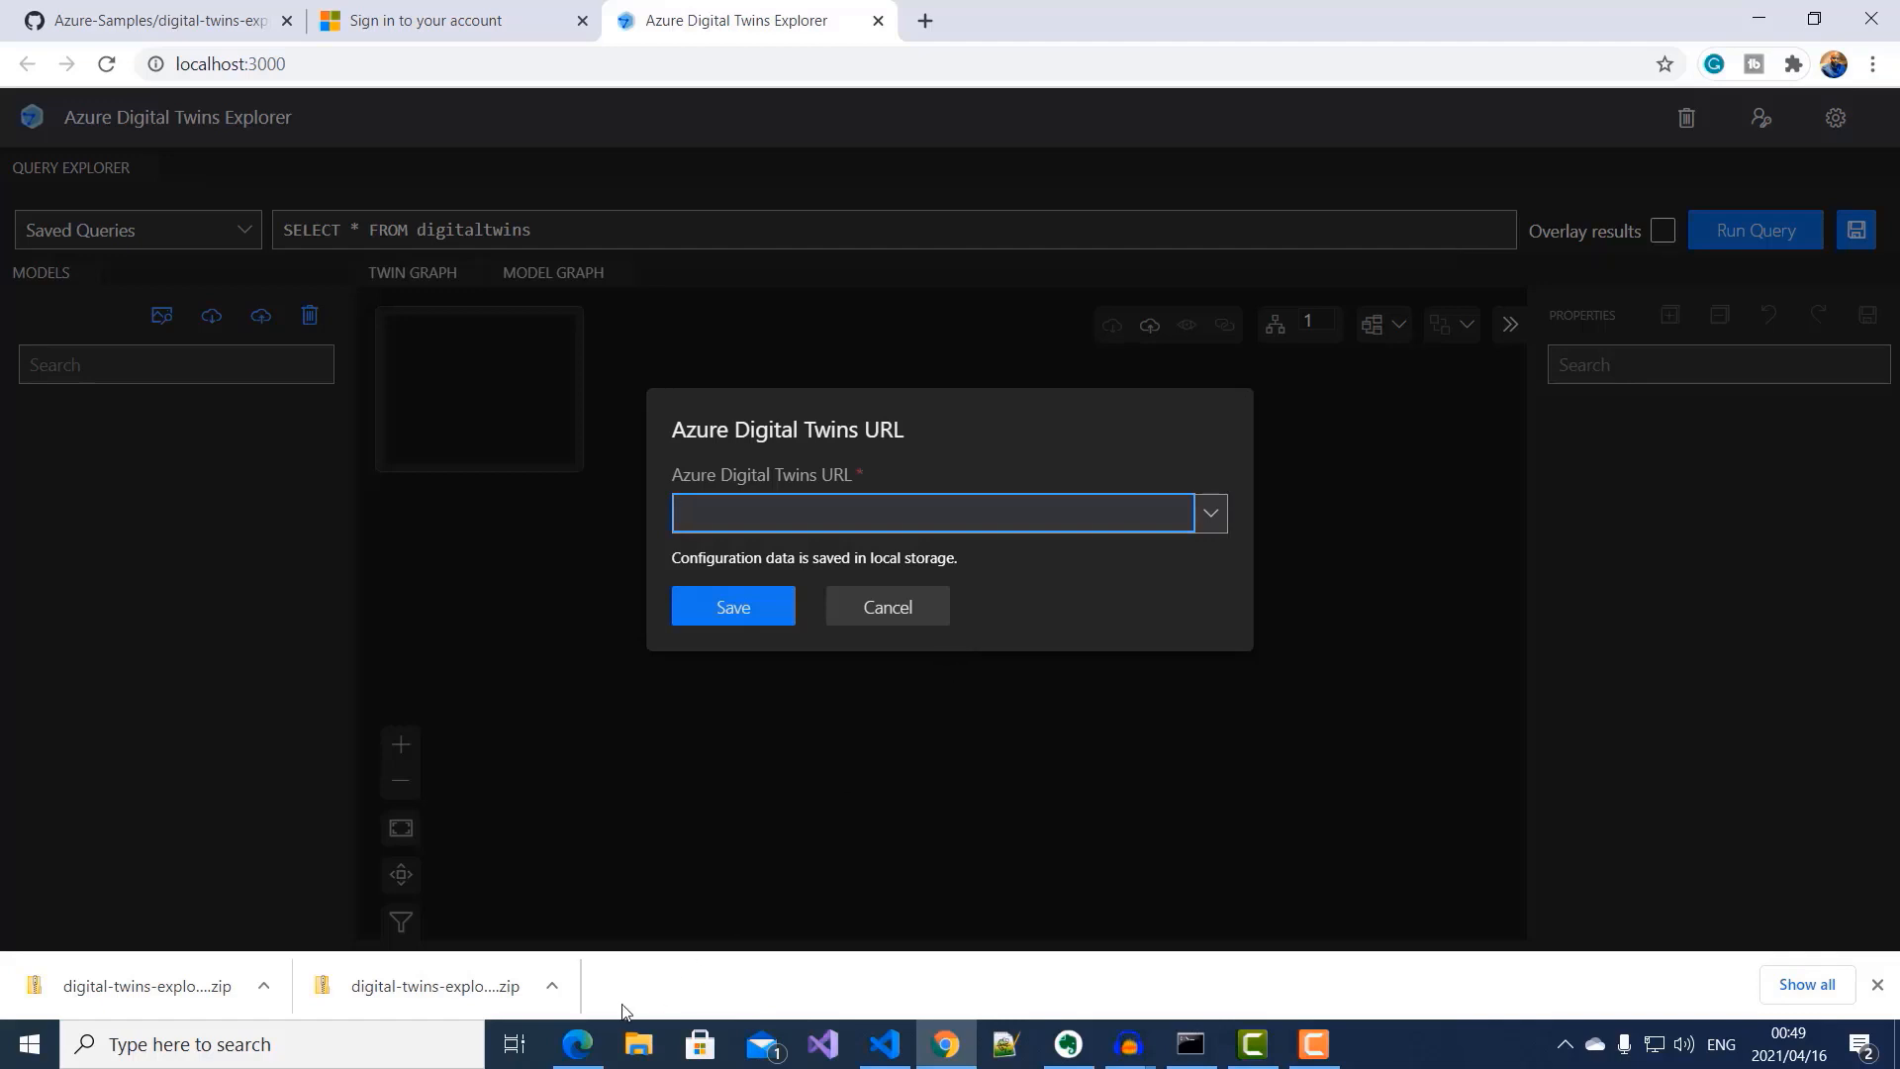
Step: Switch to the Azure portal in Edge and copy the host name from the mydemoadtinstance overview
click(578, 1044)
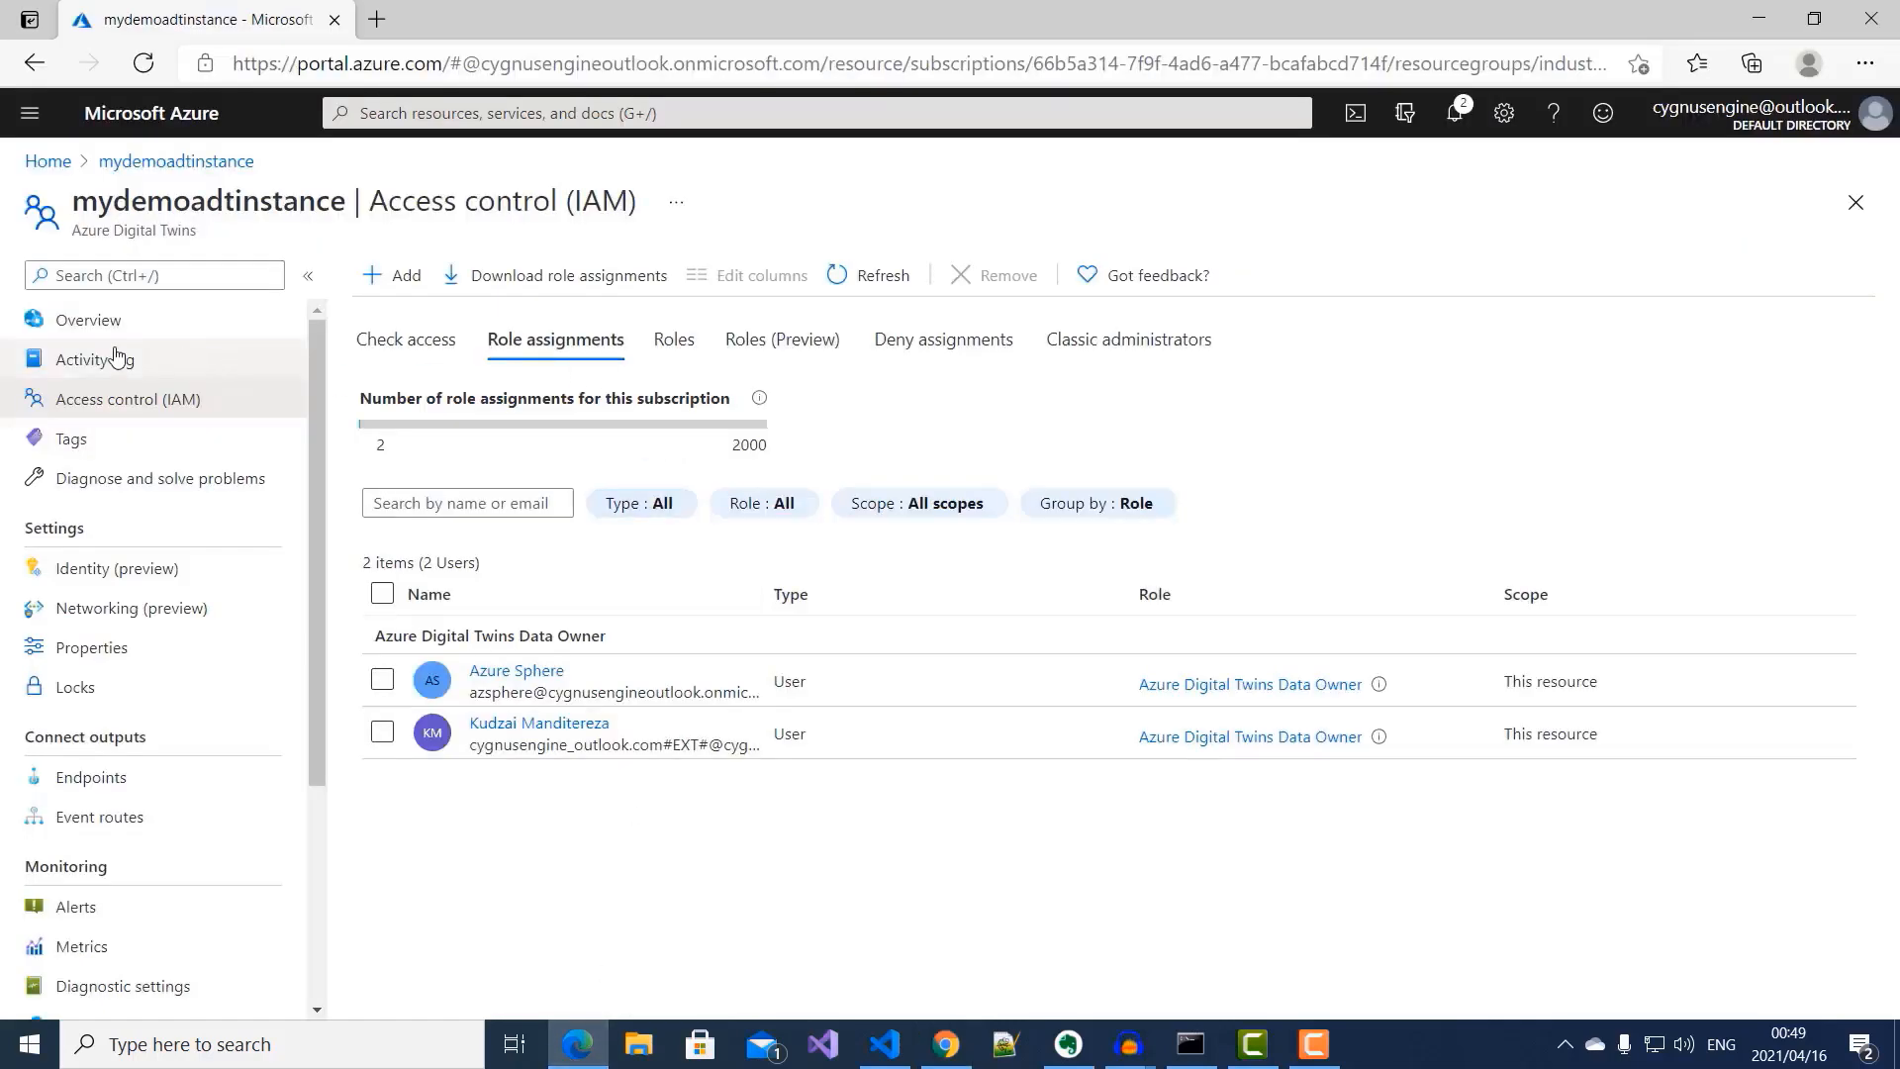
click(99, 321)
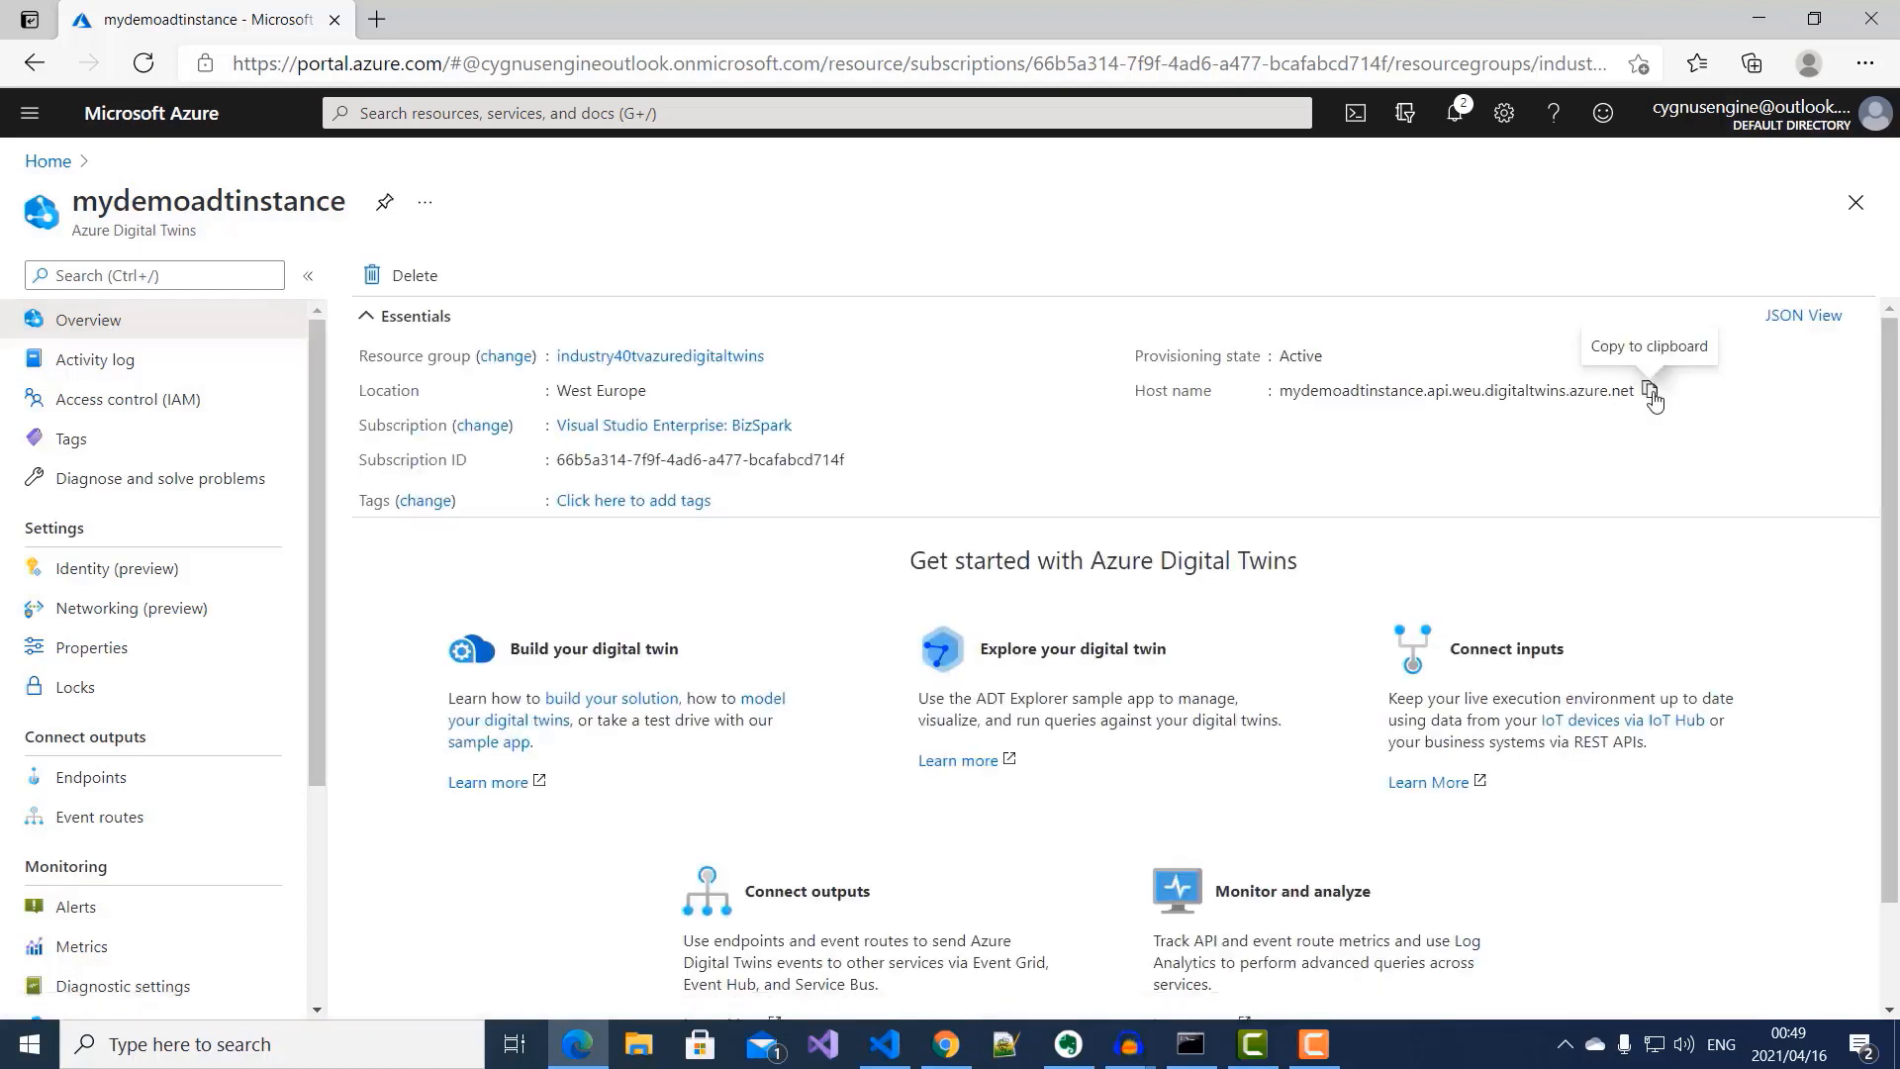
click(1651, 392)
click(970, 1051)
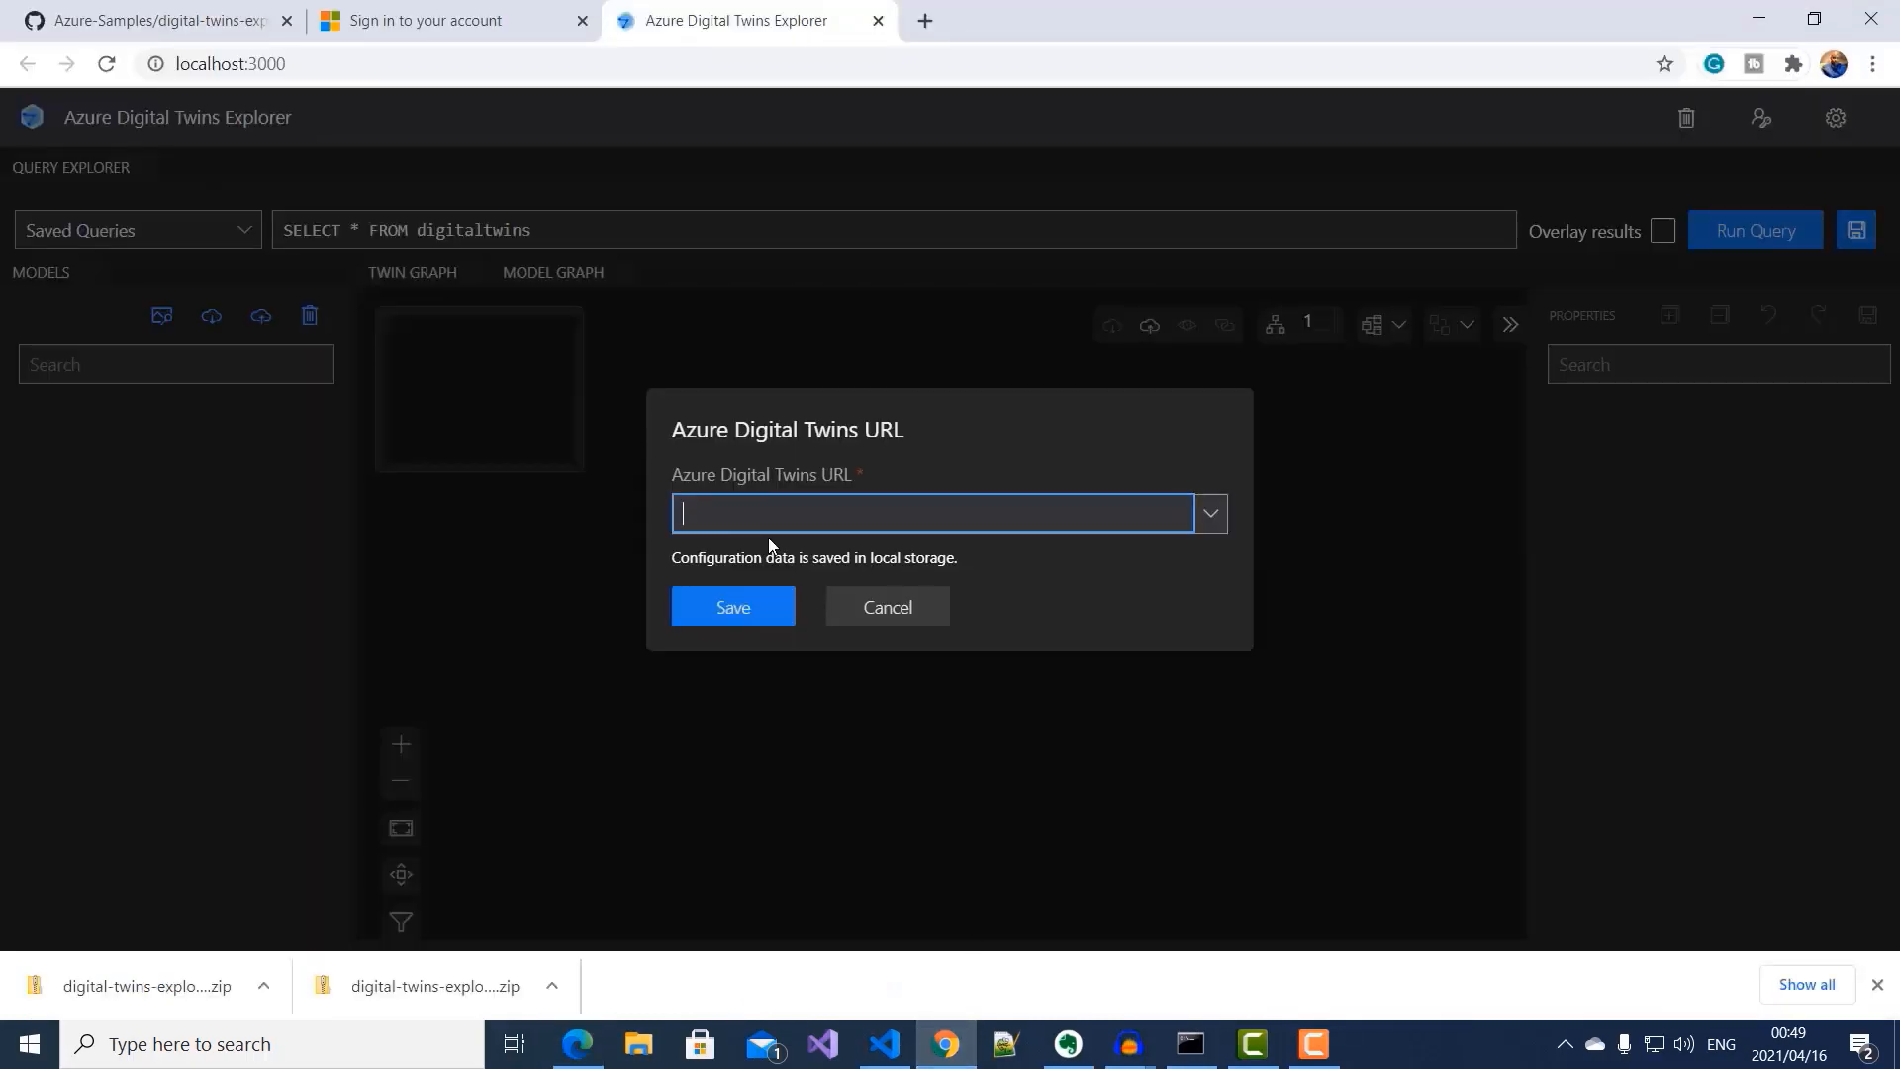
key(ctrl+v)
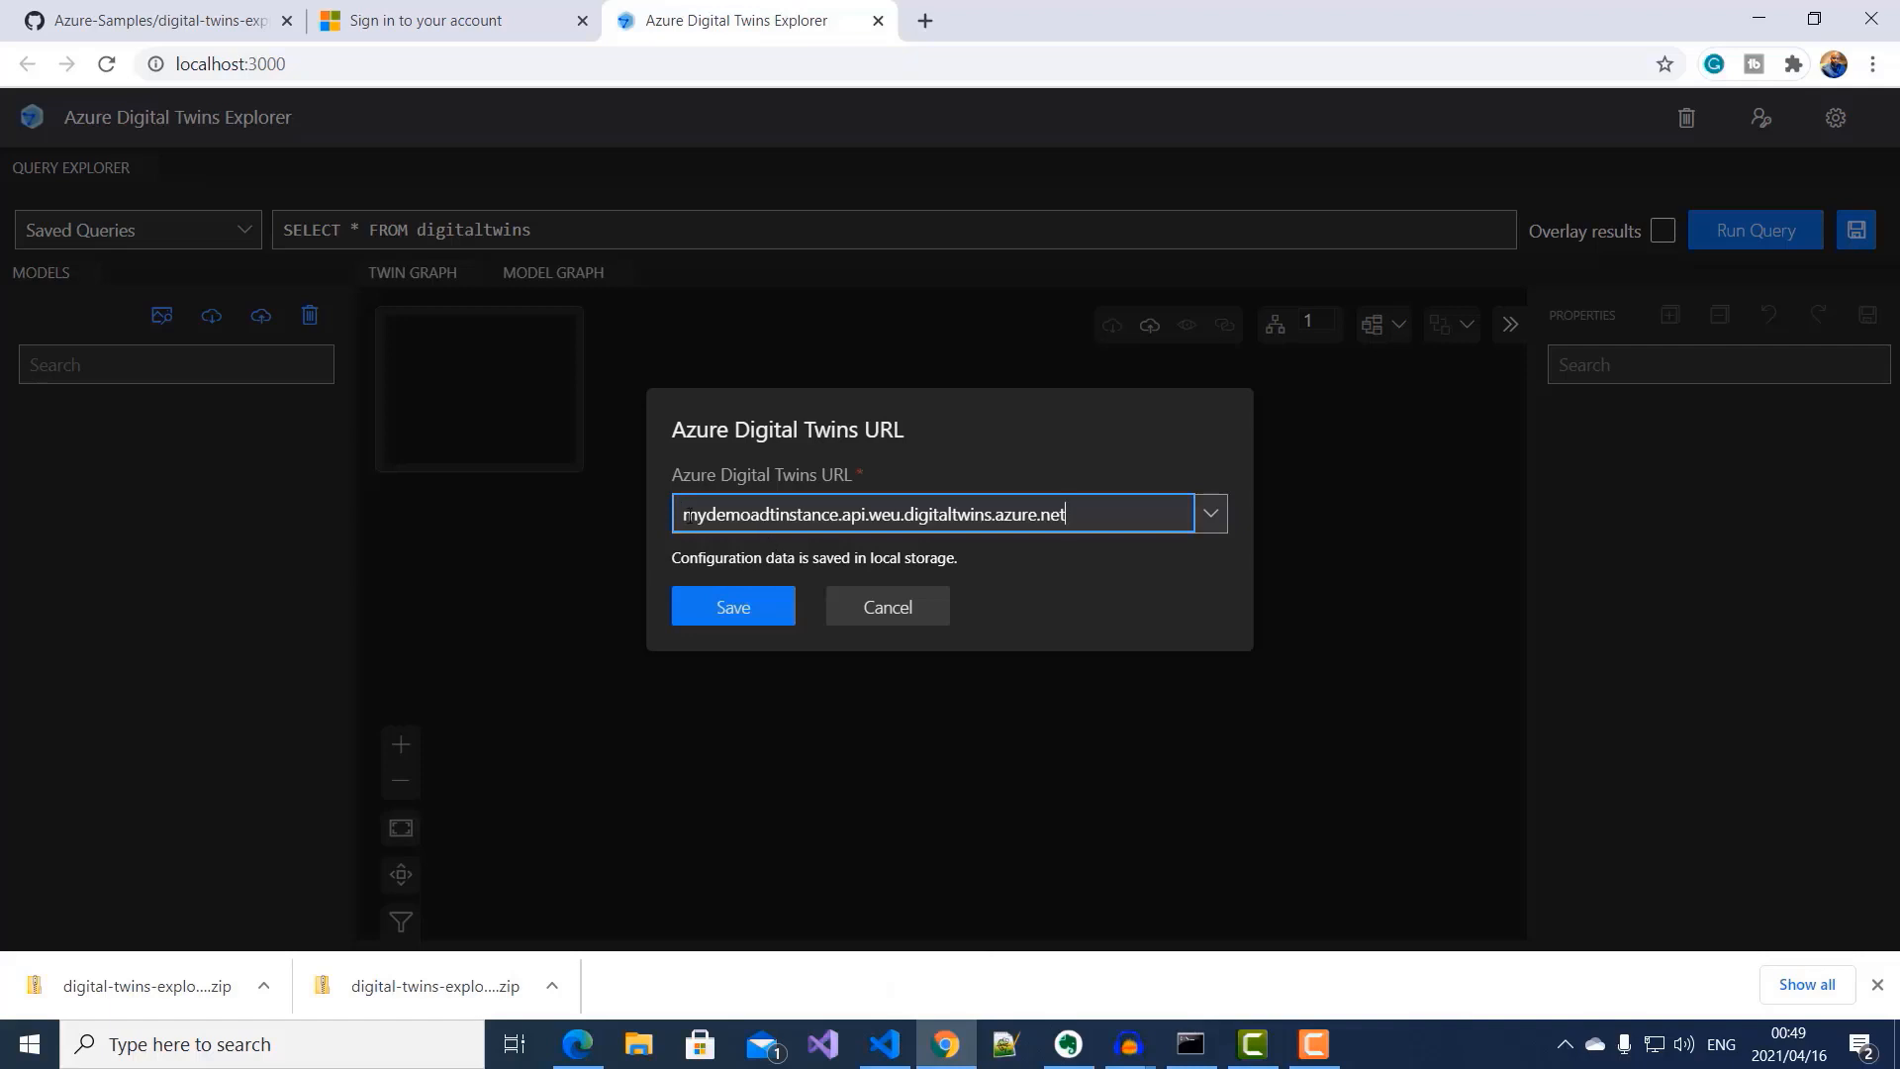
text(htttps:)
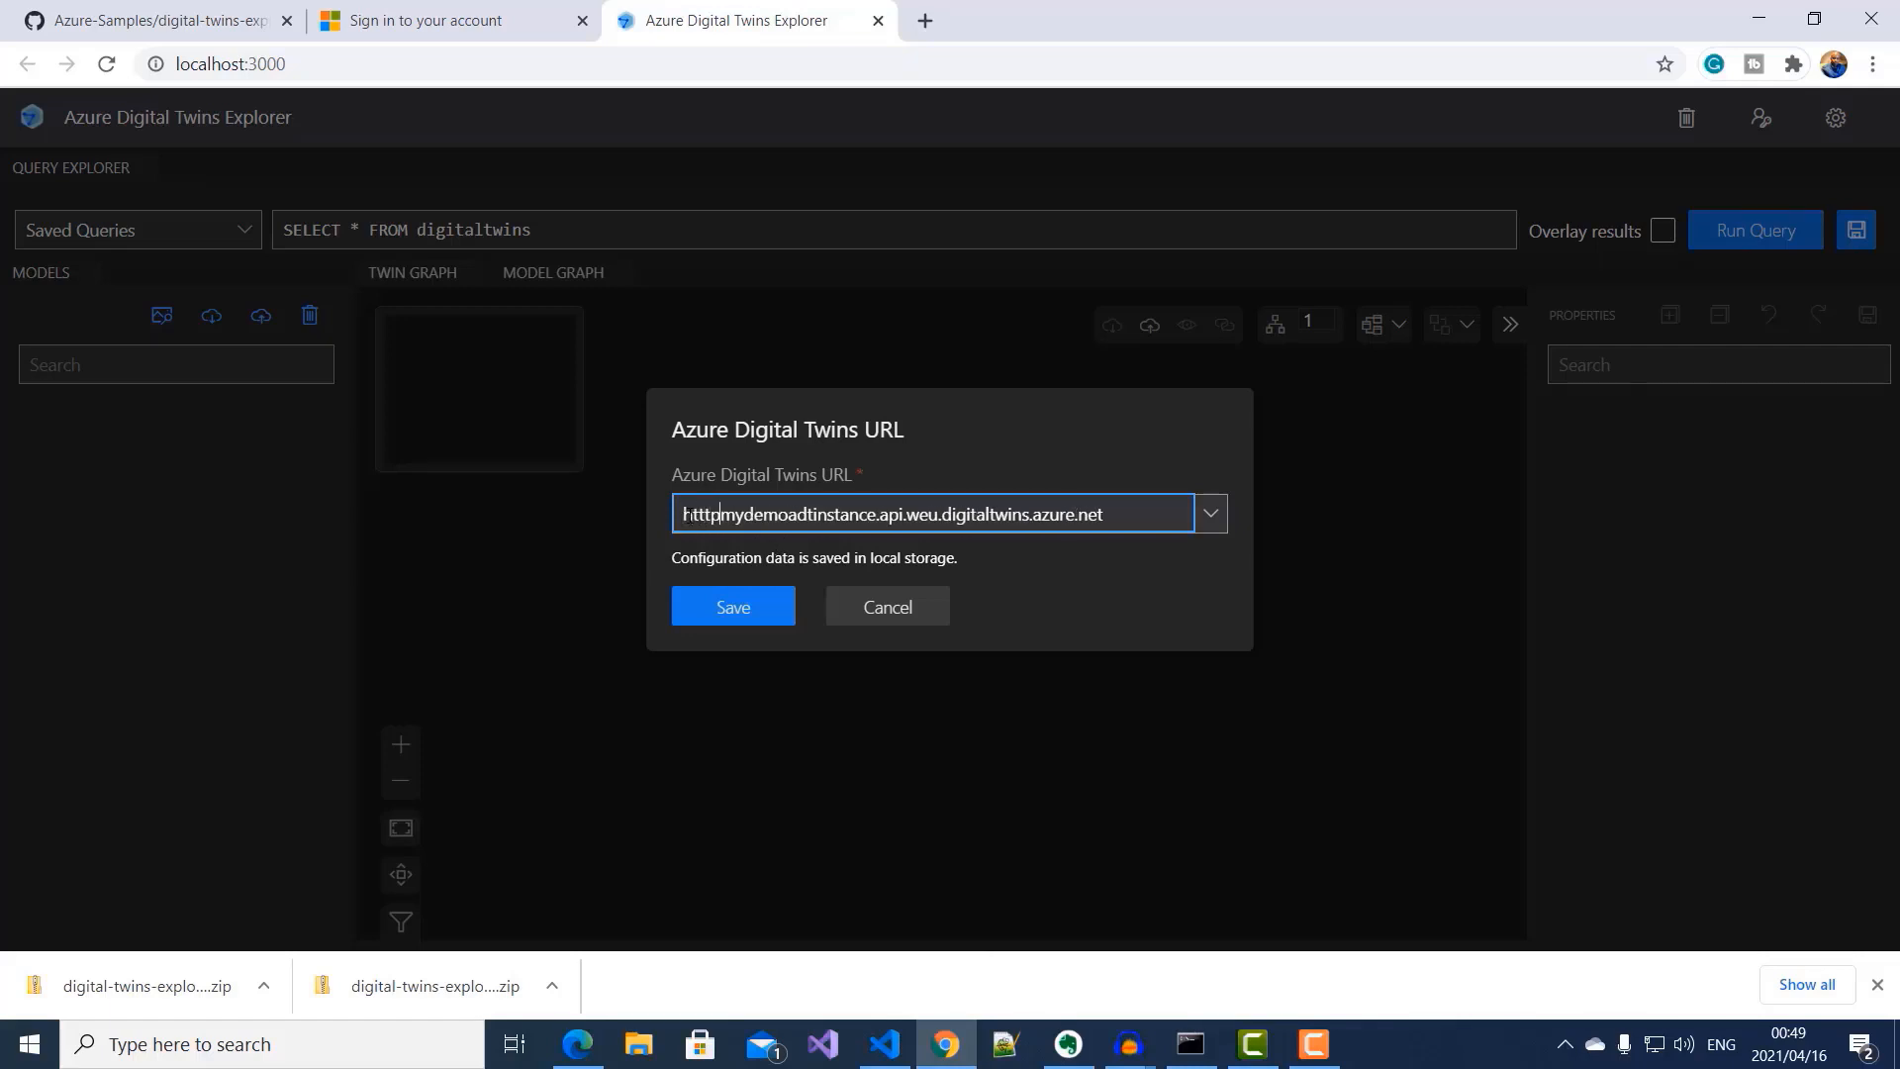
text(//)
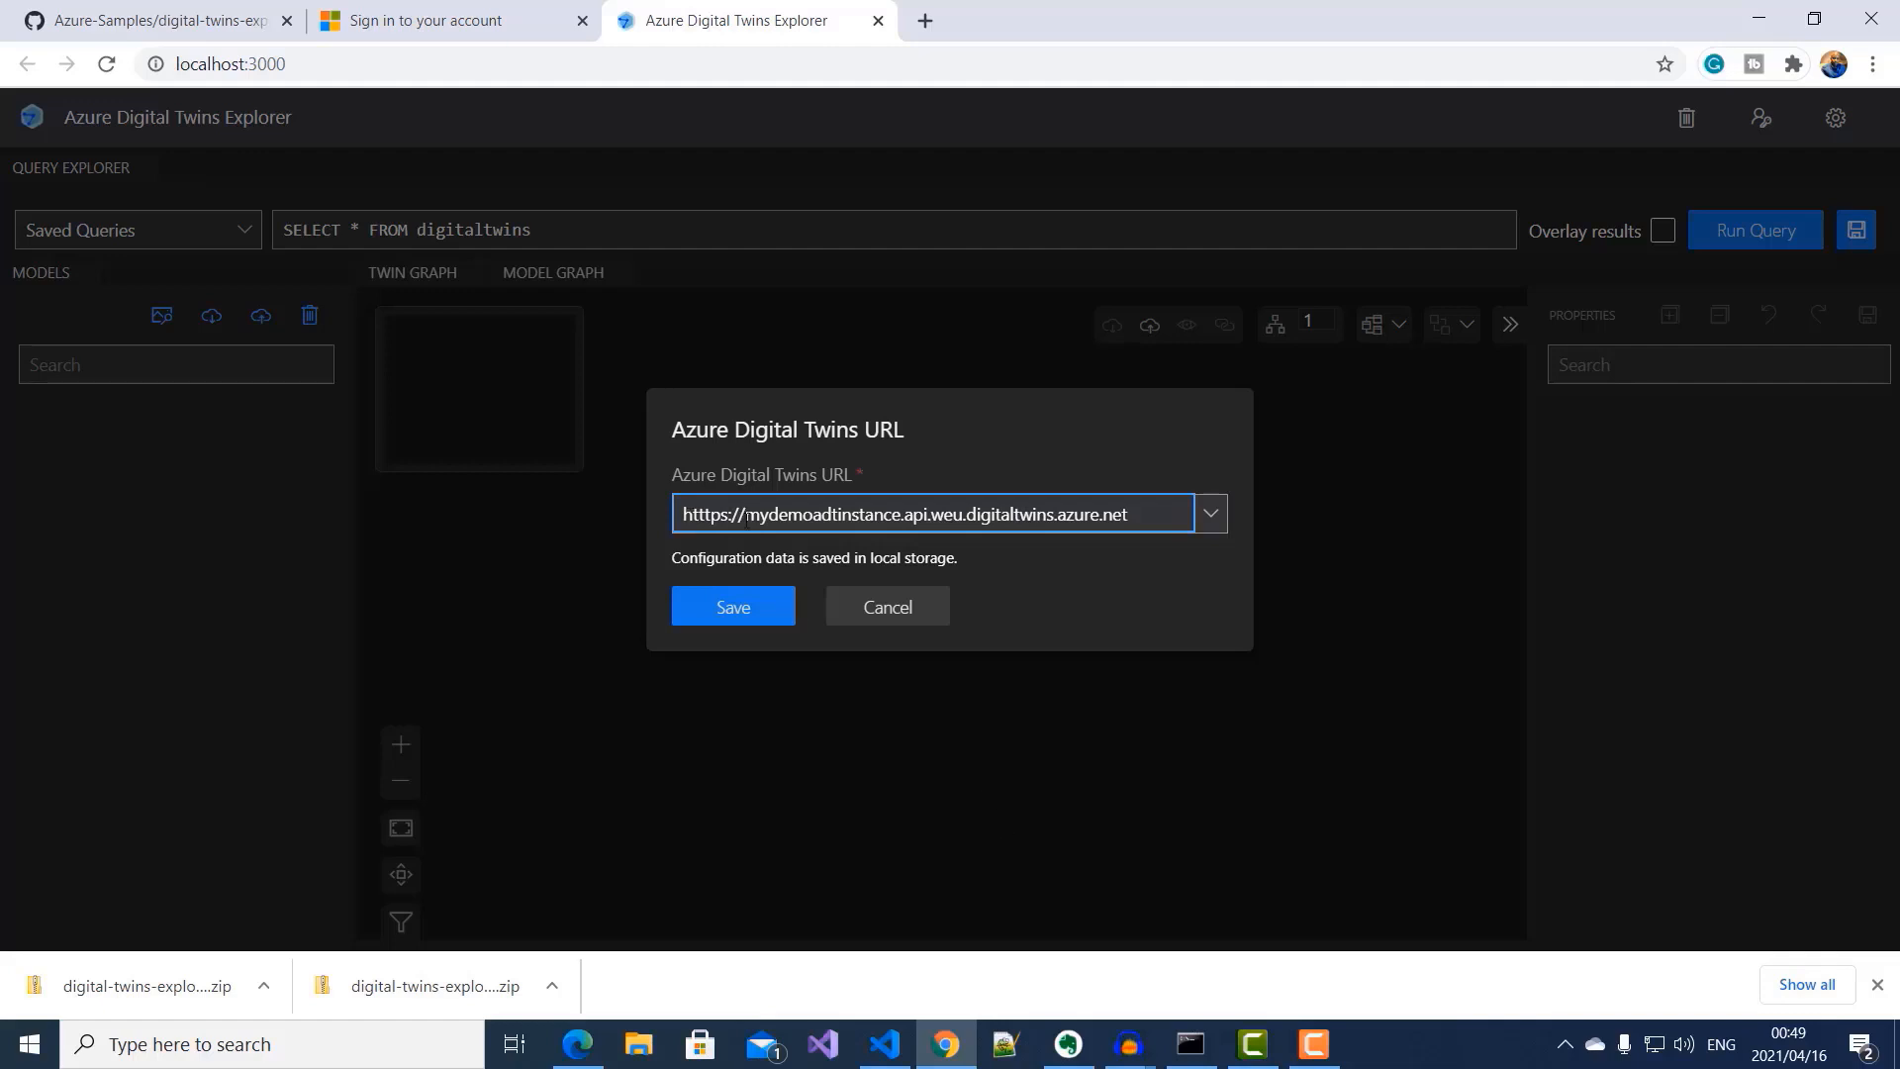
click(713, 519)
key(BackSpace)
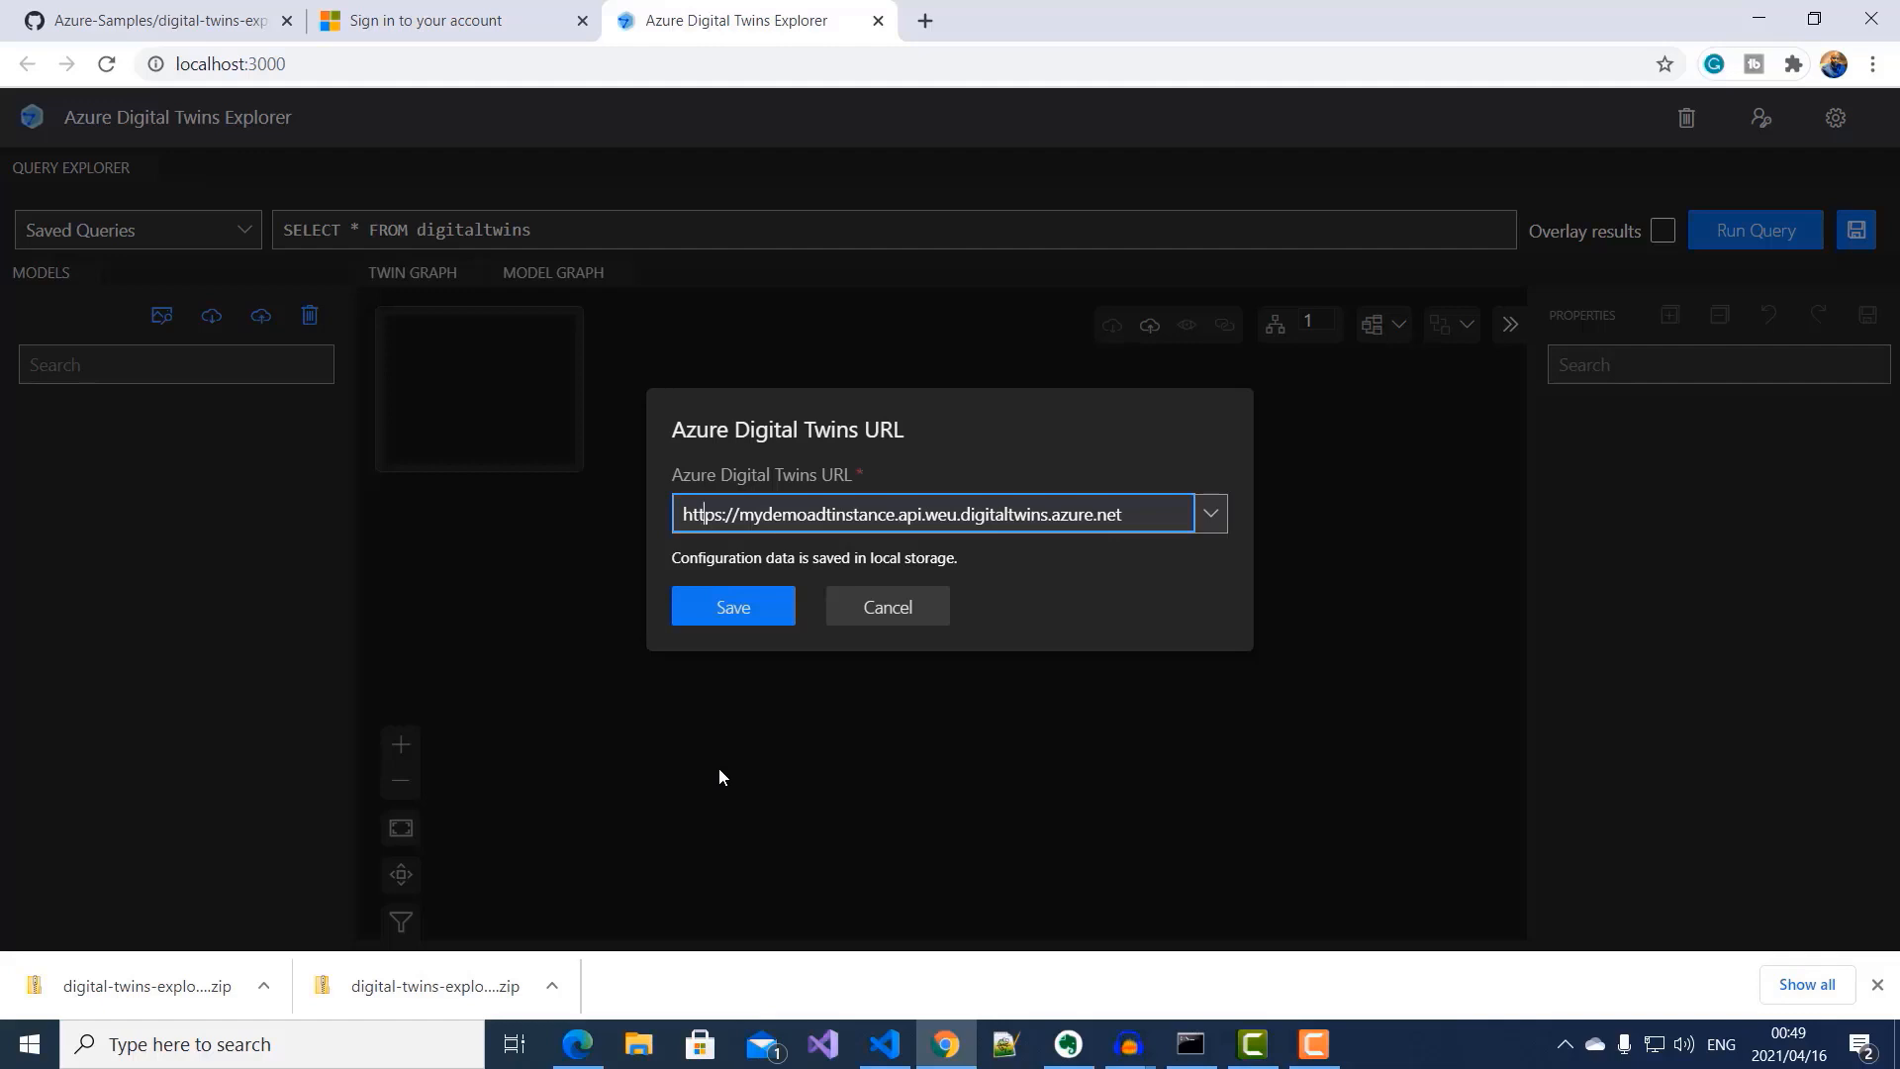
click(731, 610)
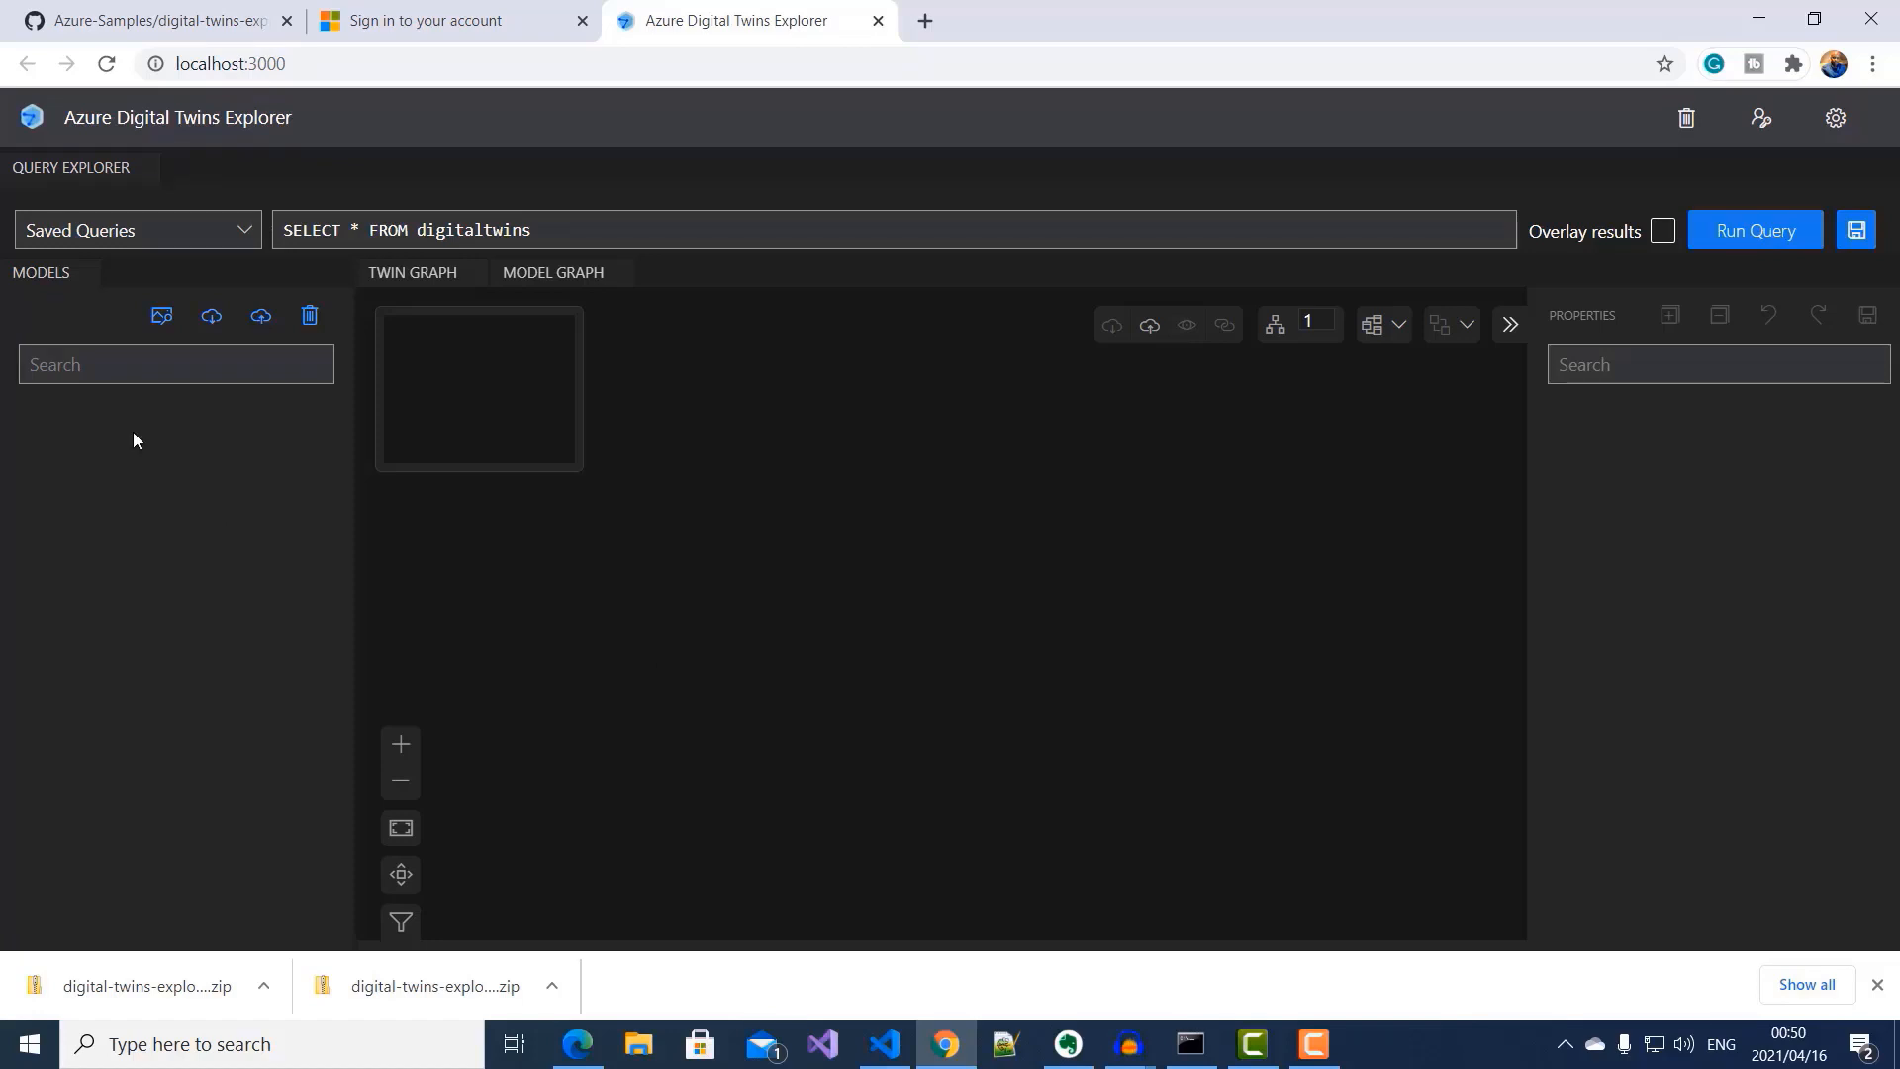
Step: Upload the factory model JSON file from the C:\Models folder to the instance's models
click(259, 316)
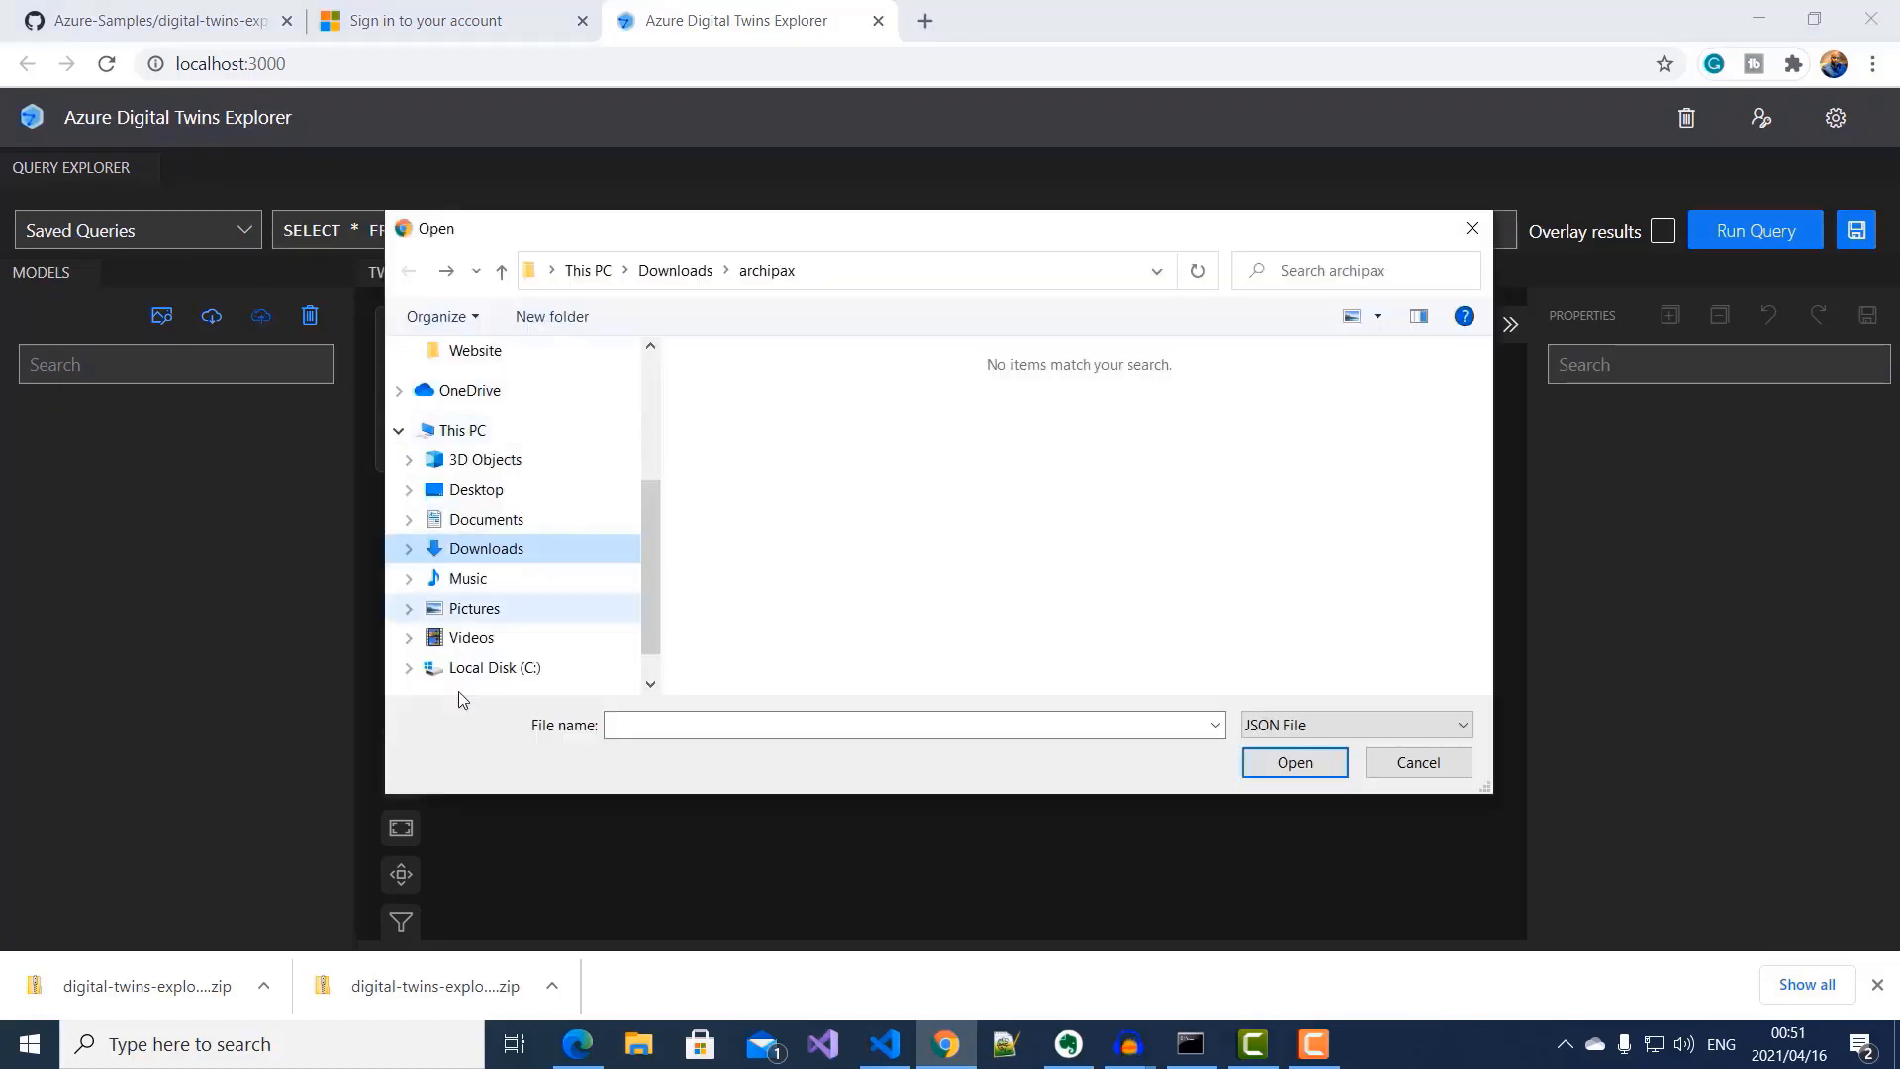
click(483, 669)
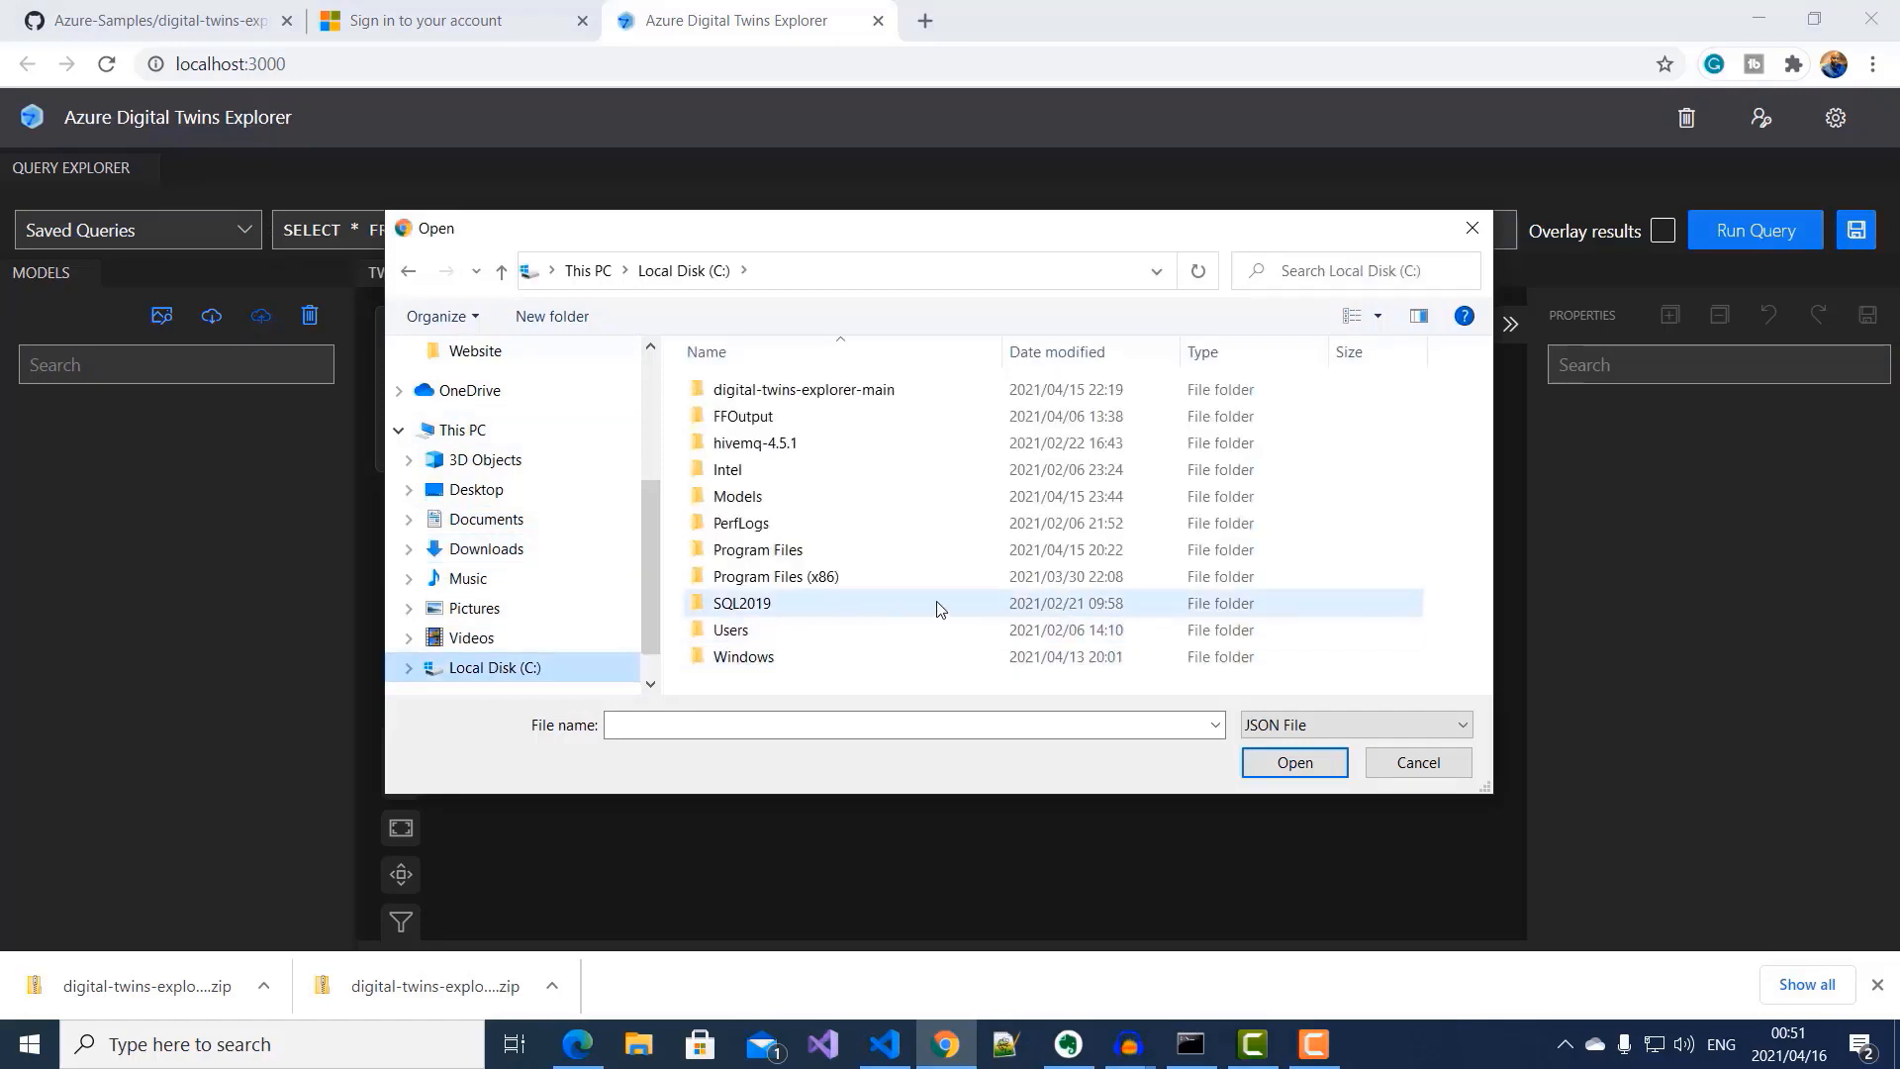
double_click(762, 500)
click(790, 396)
click(1297, 764)
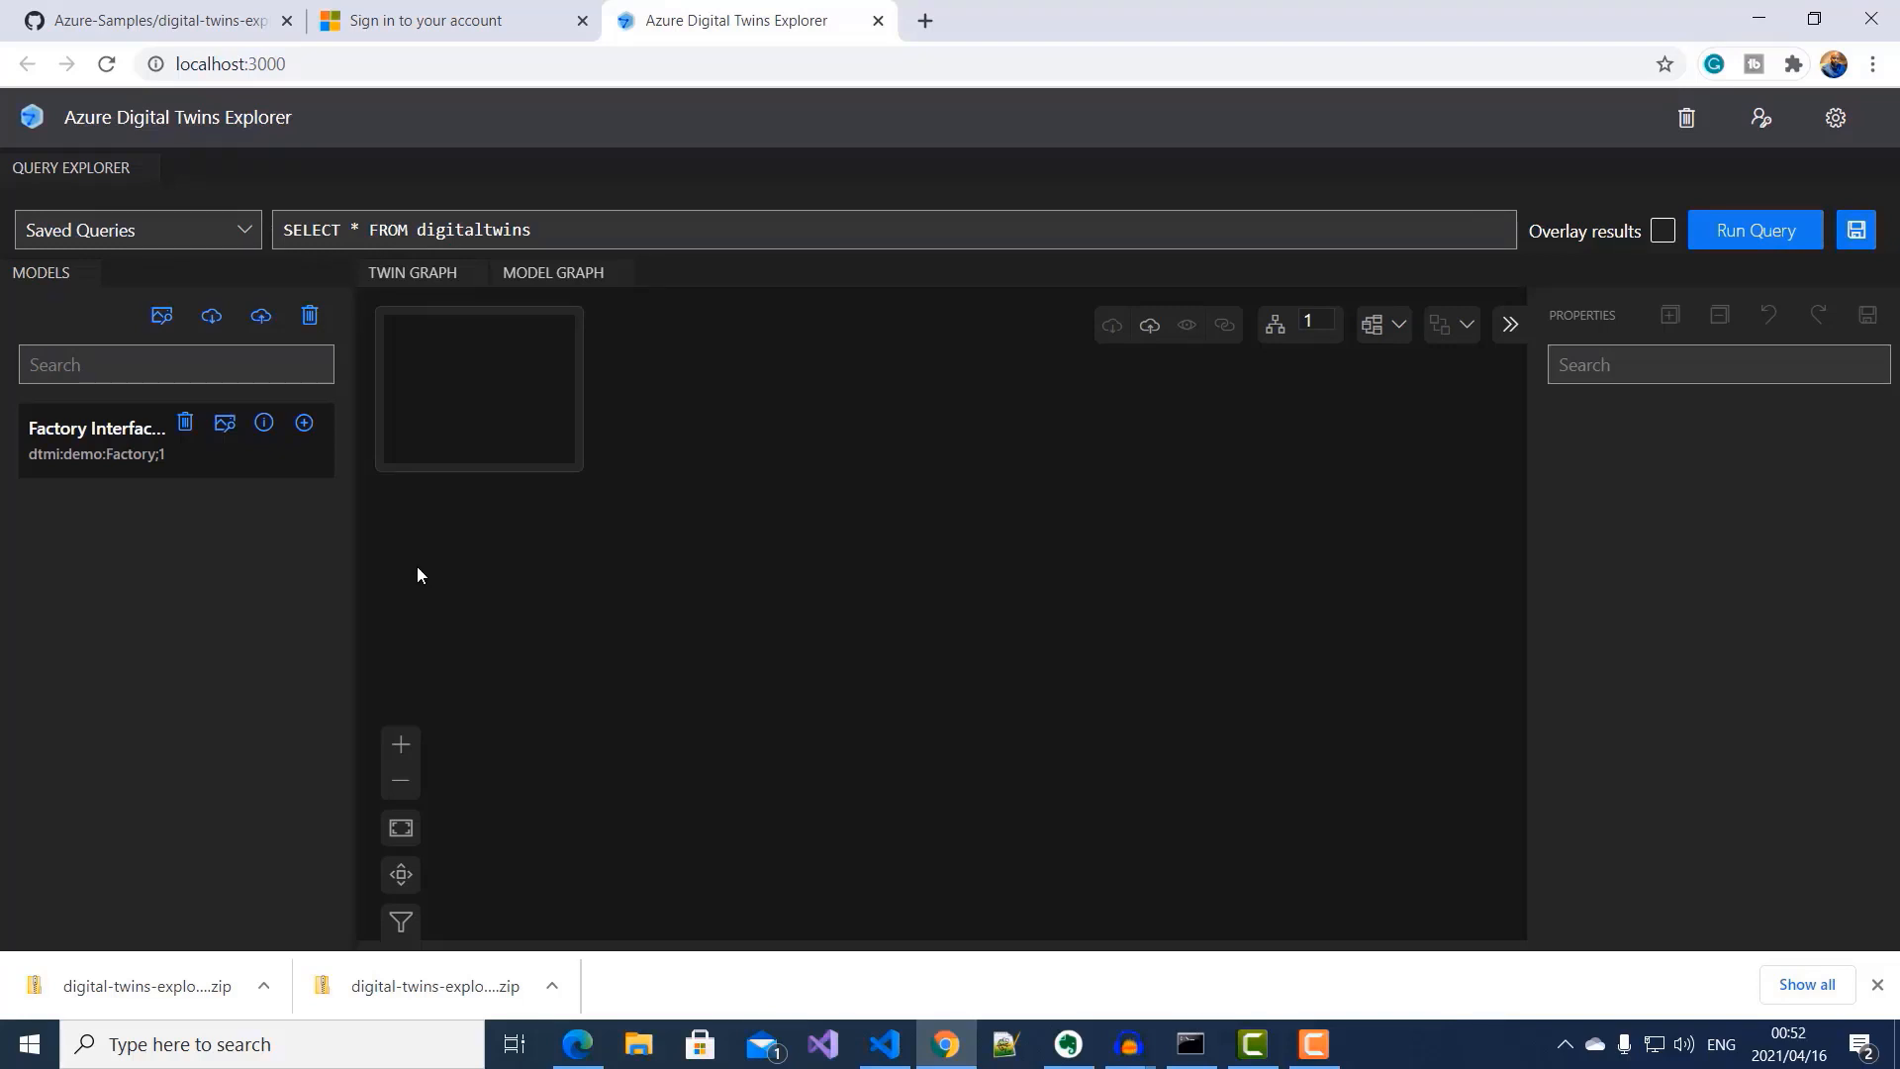
Step: View the model information of the Factory Interface Model and close it
click(265, 425)
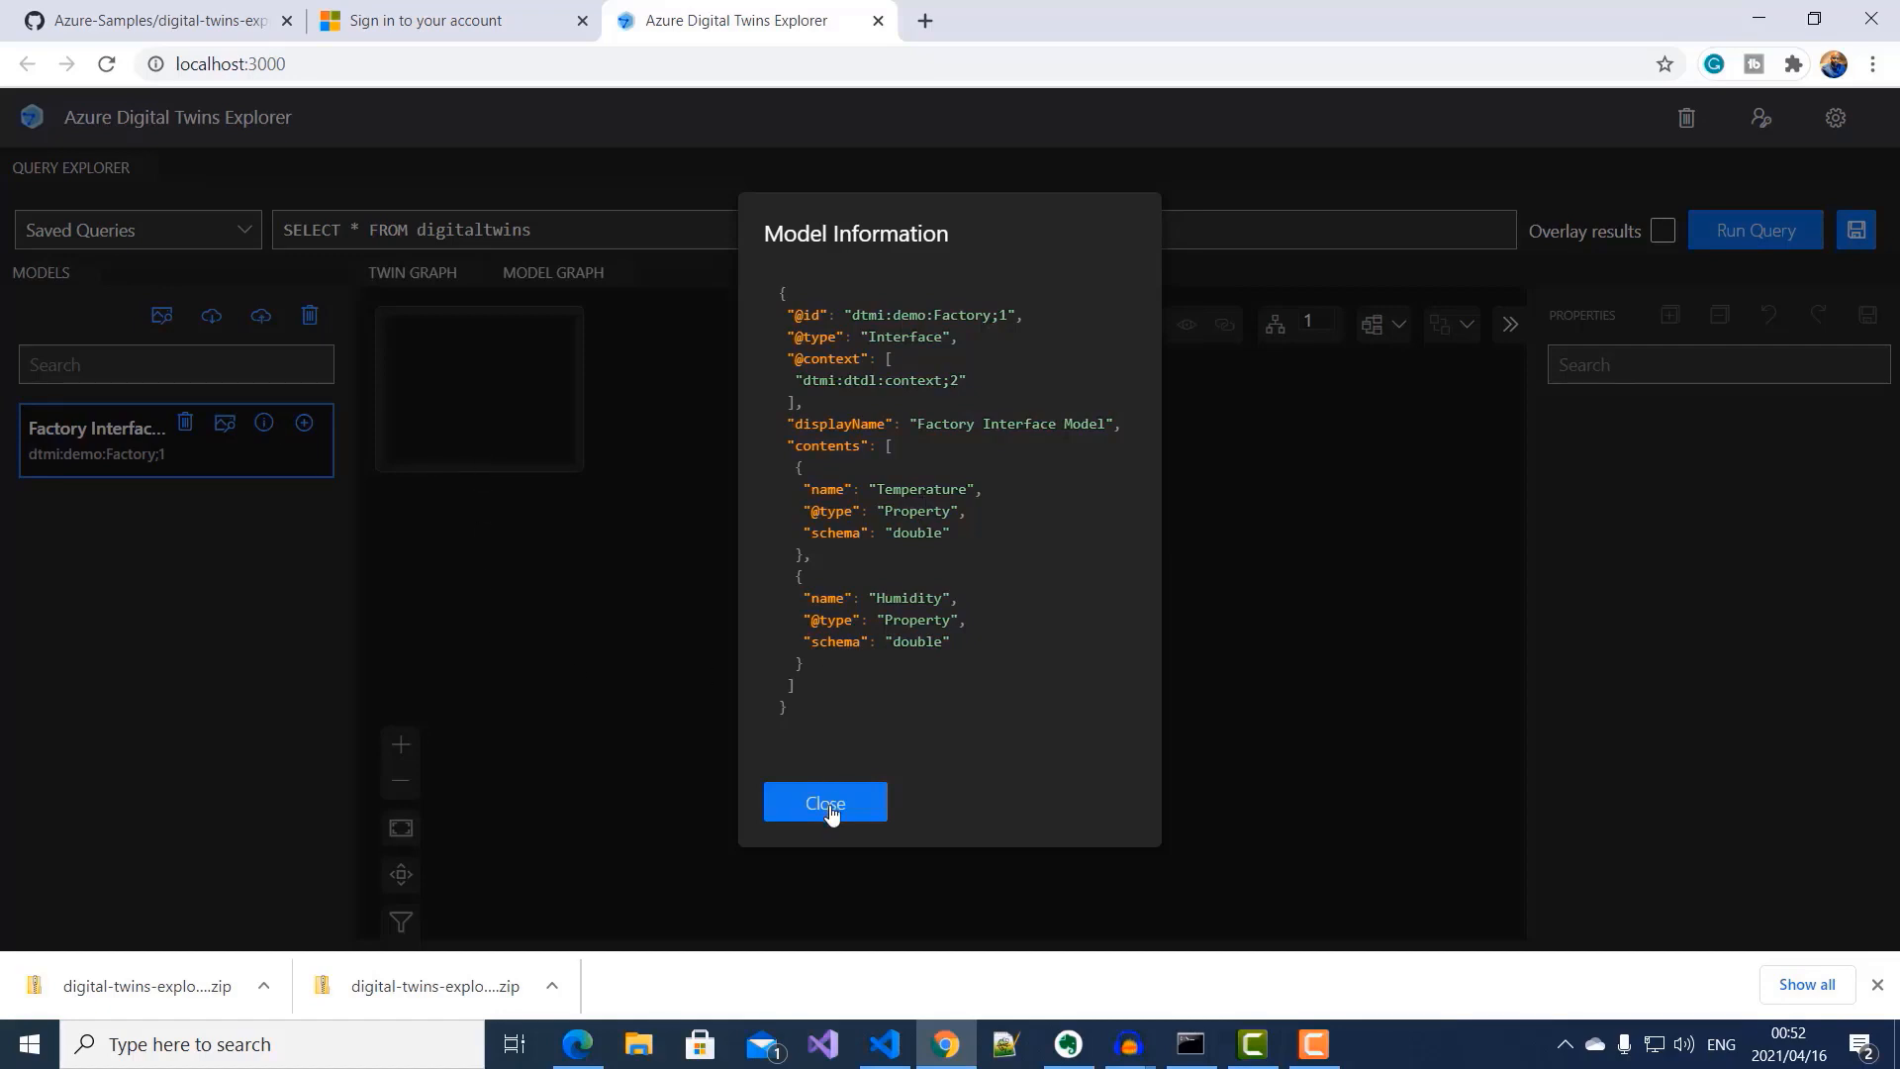
click(830, 807)
click(1000, 677)
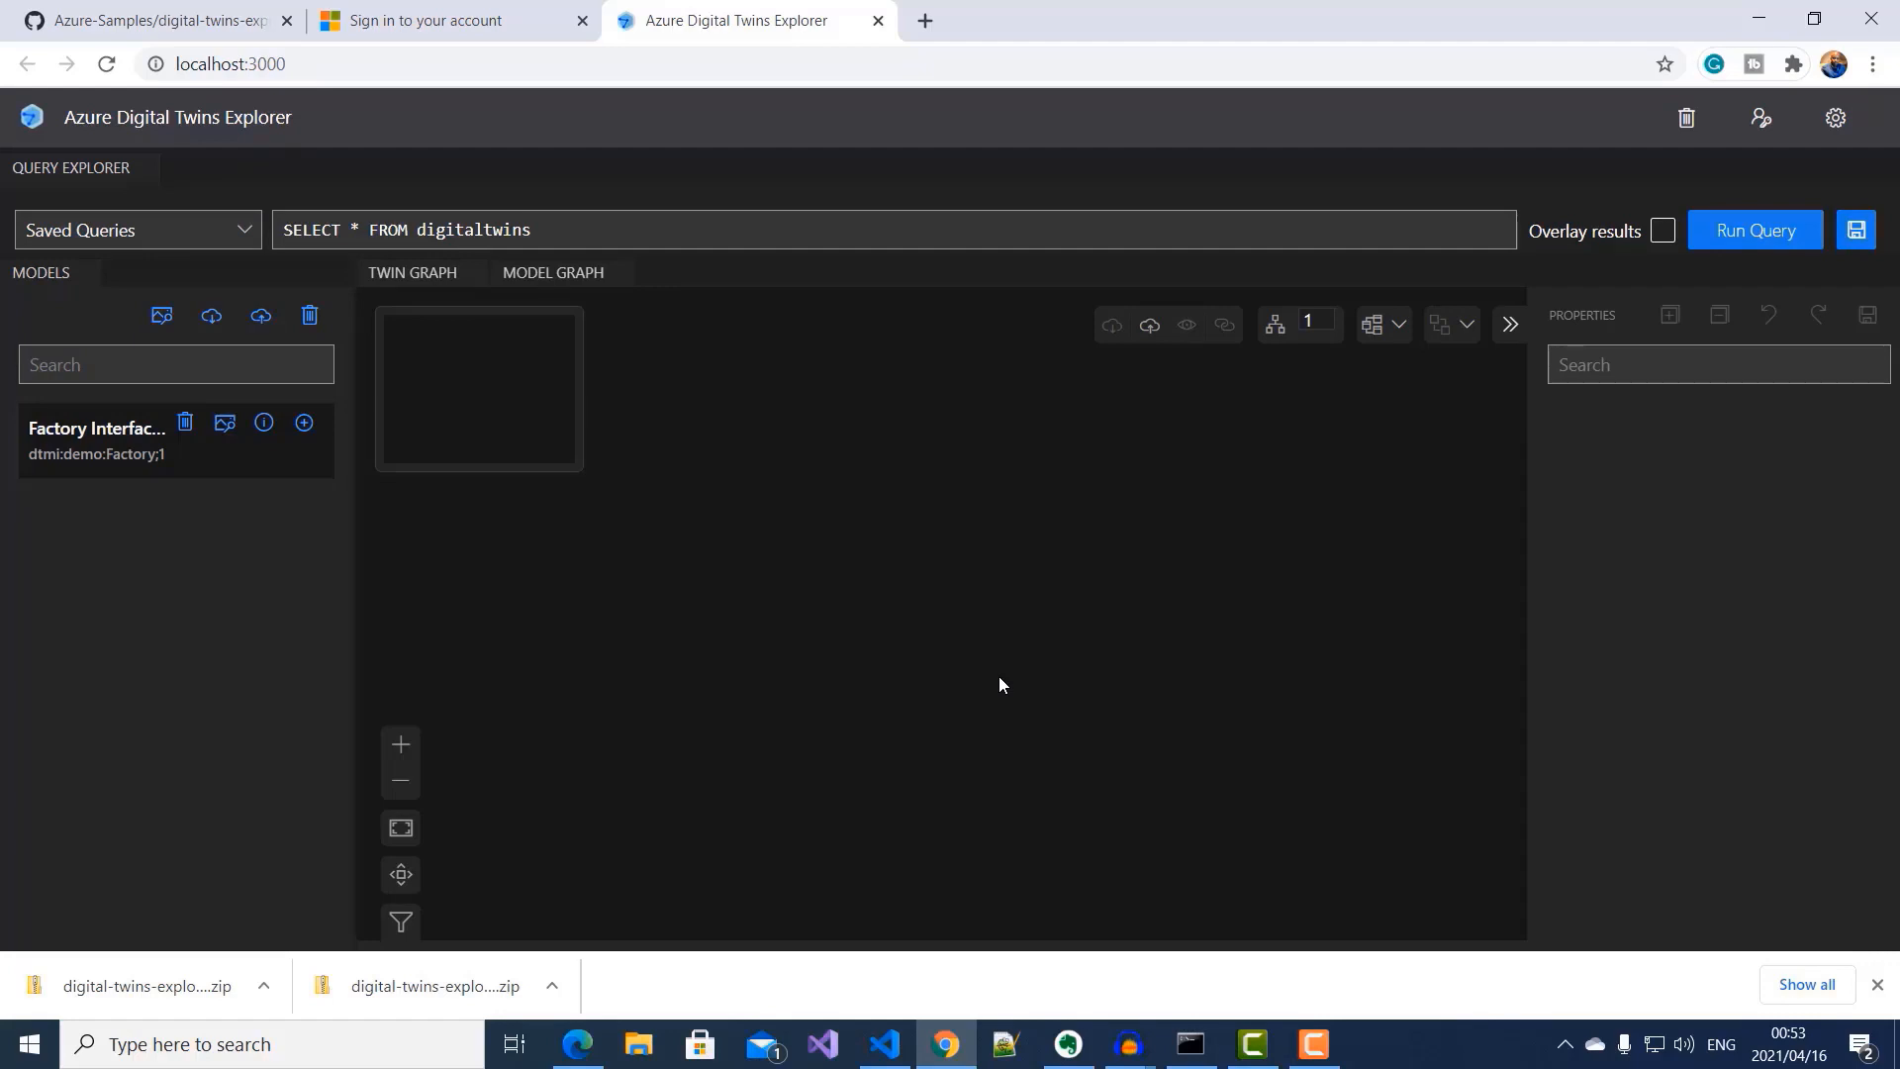
Step: Create a new twin named factory042021 from the Factory Interface Model
click(304, 426)
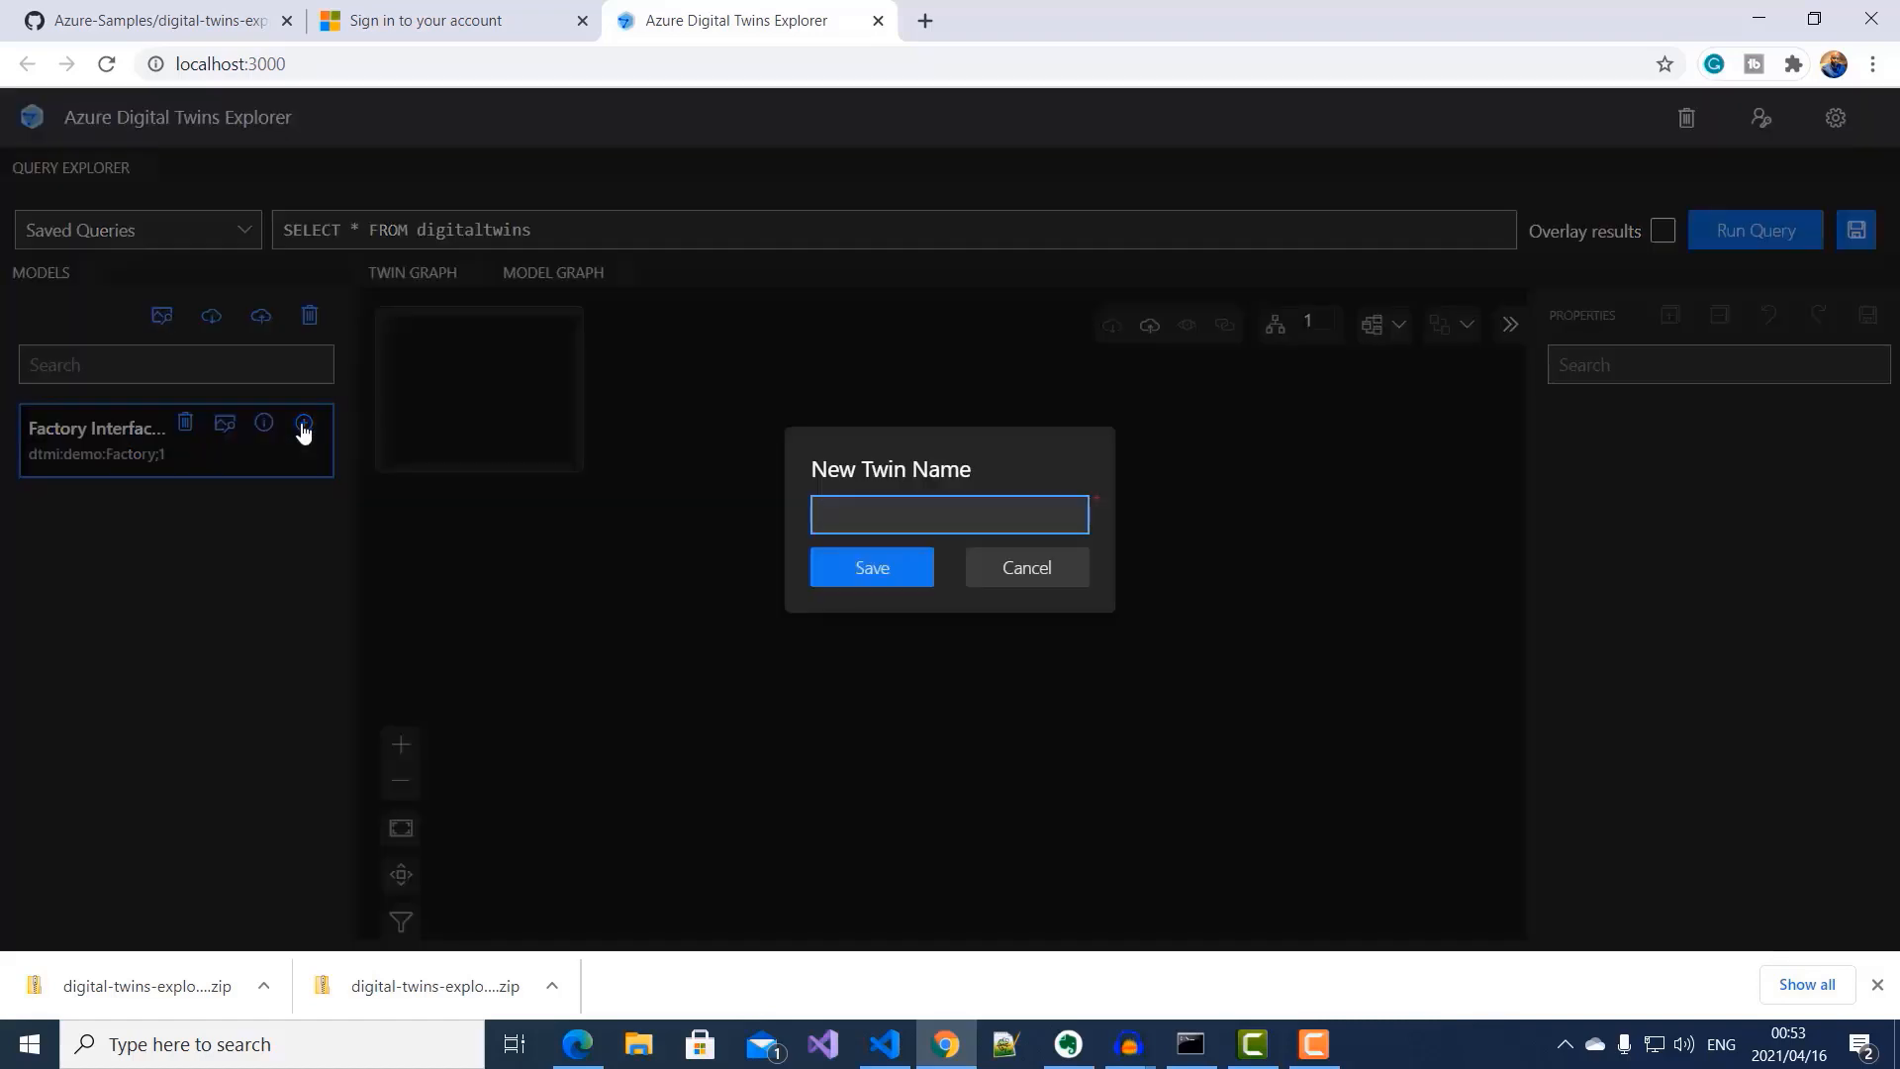
text(factory04290)
key(BackSpace)
key(BackSpace)
text(021)
click(888, 574)
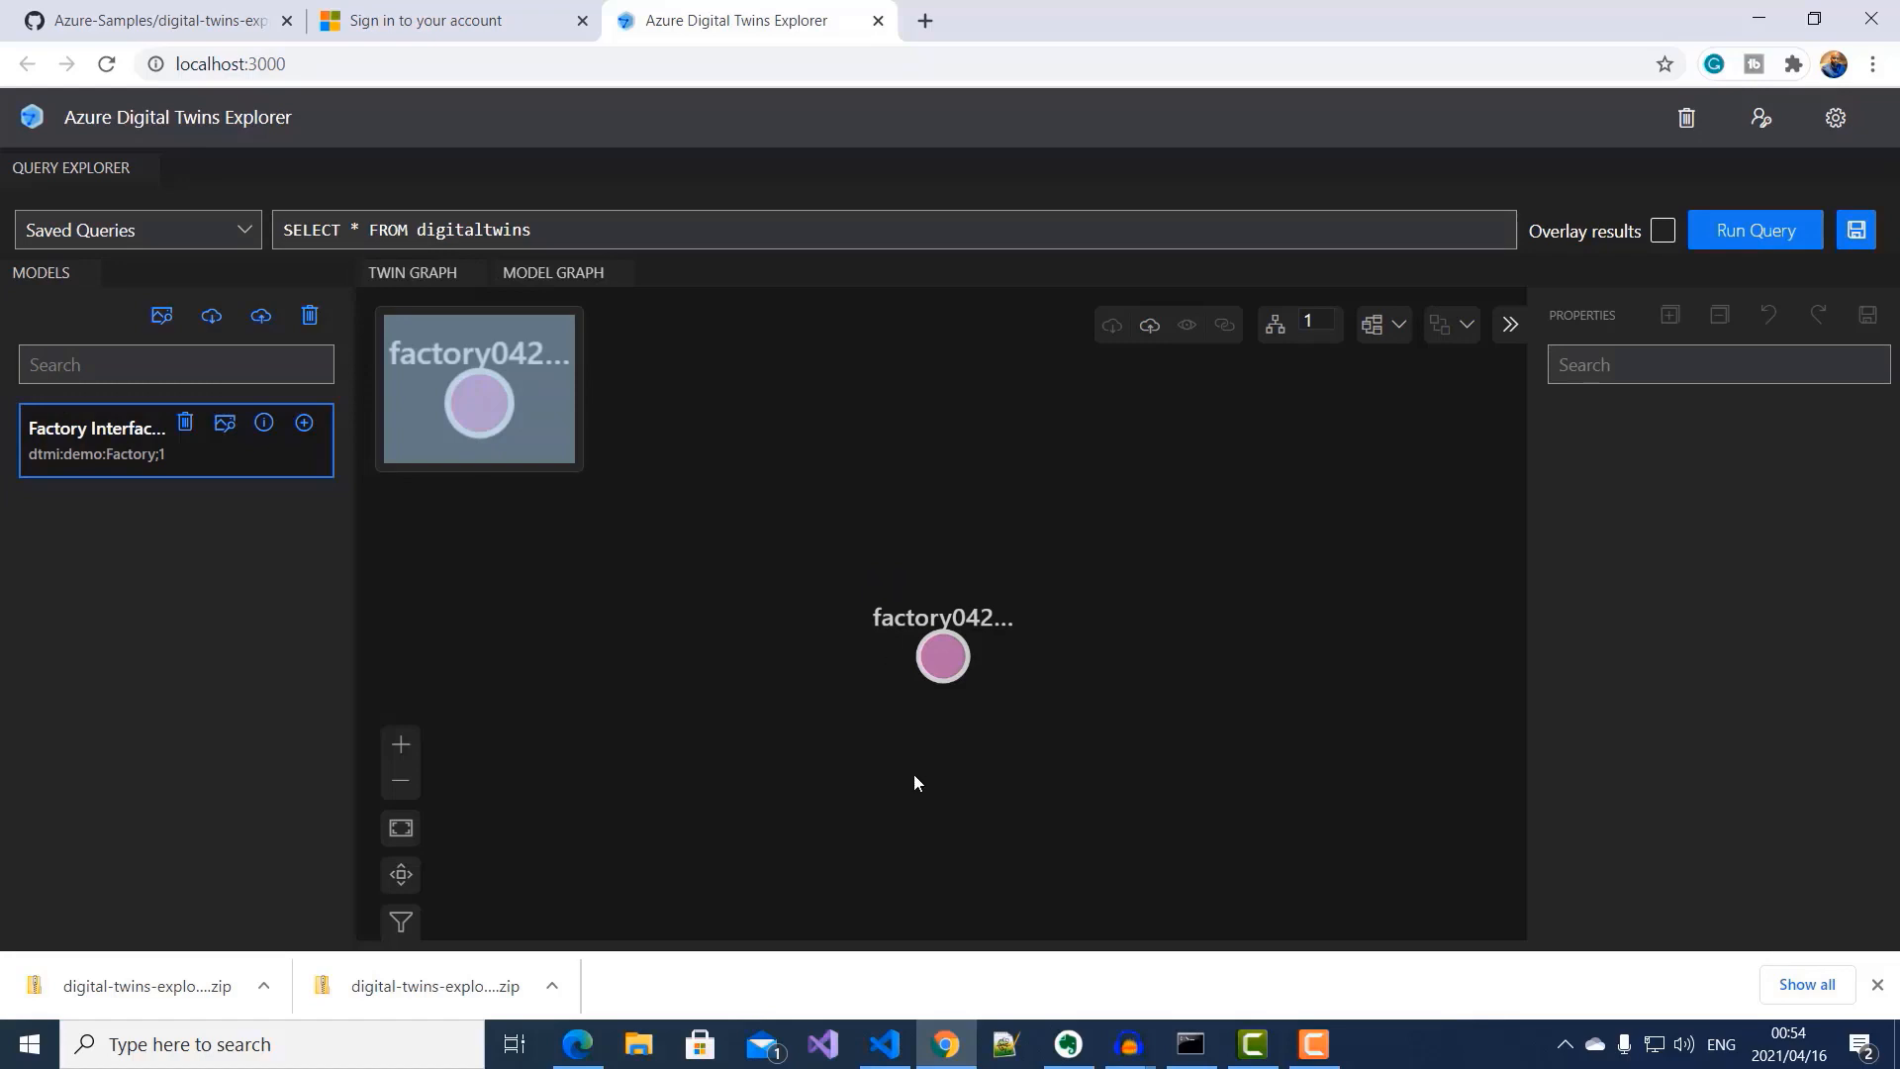
Step: Select the factory042021 twin in the graph and inspect its Temperature and Humidity properties
click(946, 664)
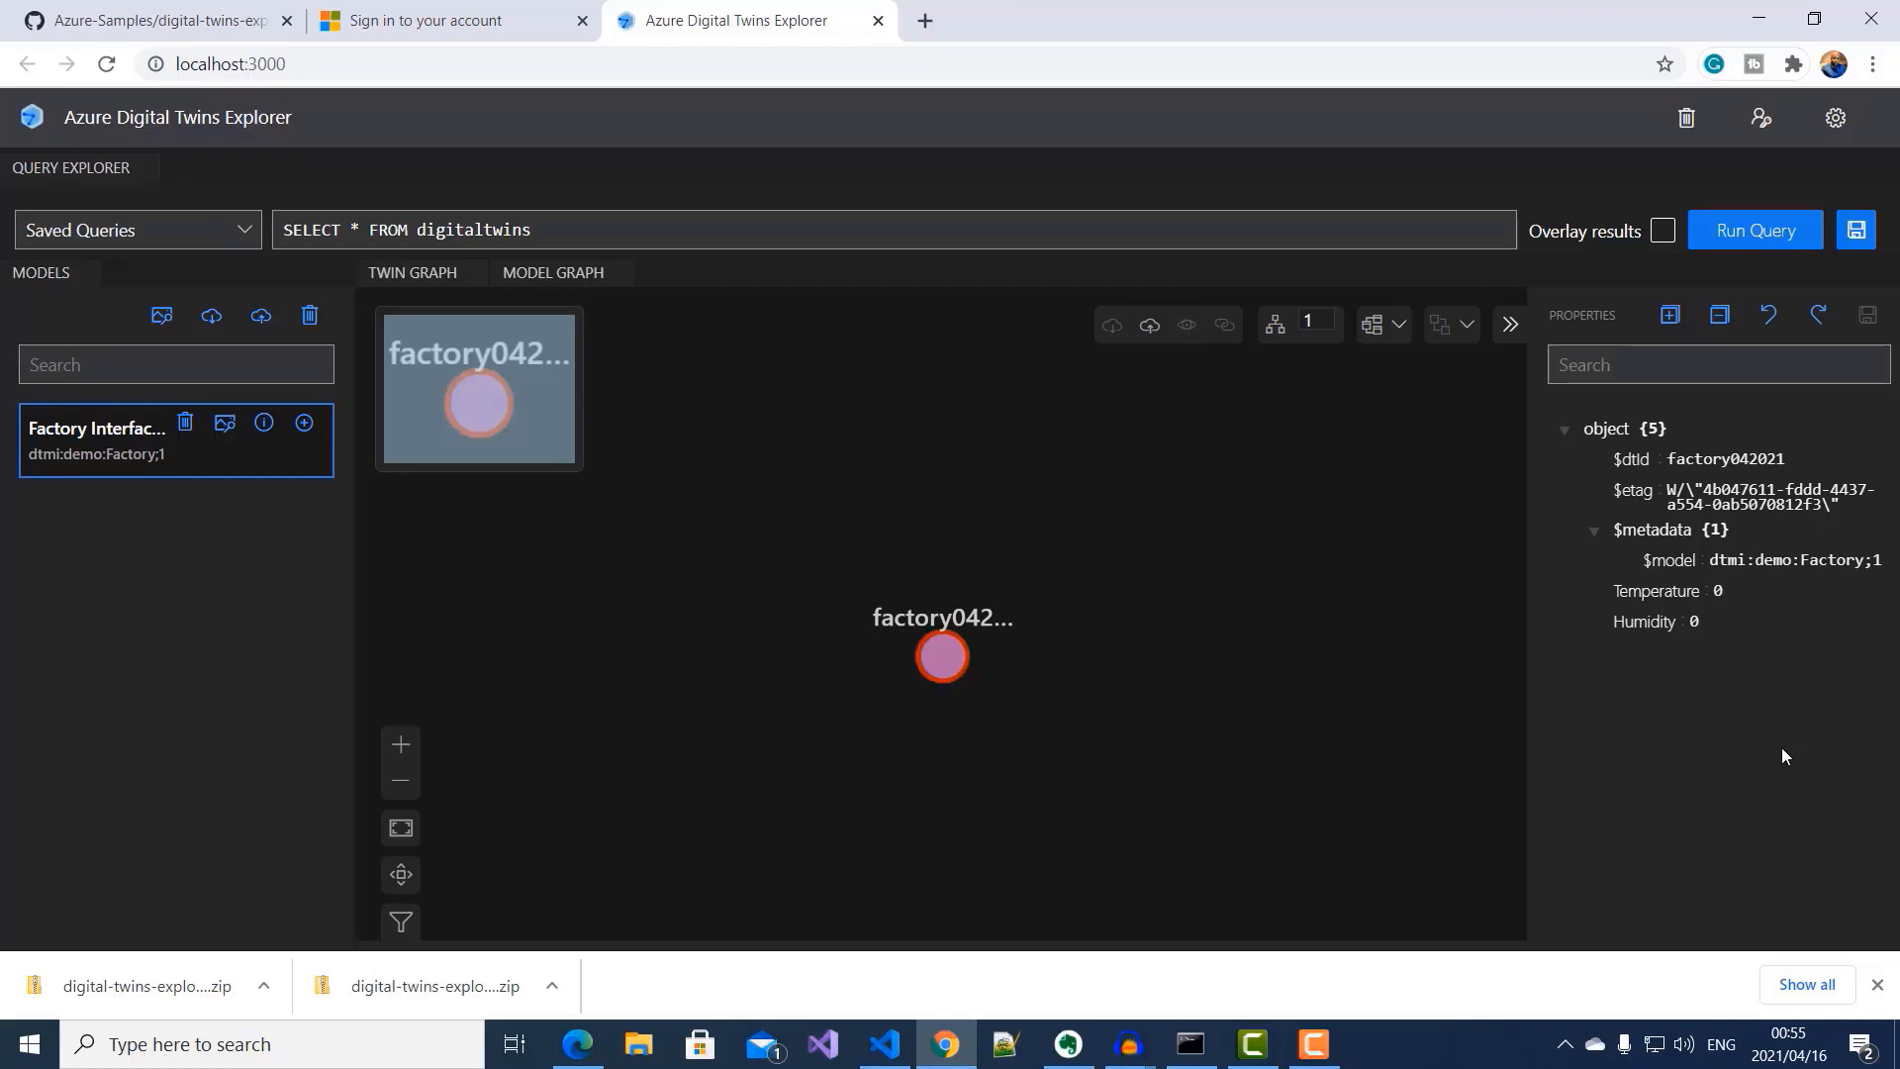
click(1718, 591)
click(1694, 622)
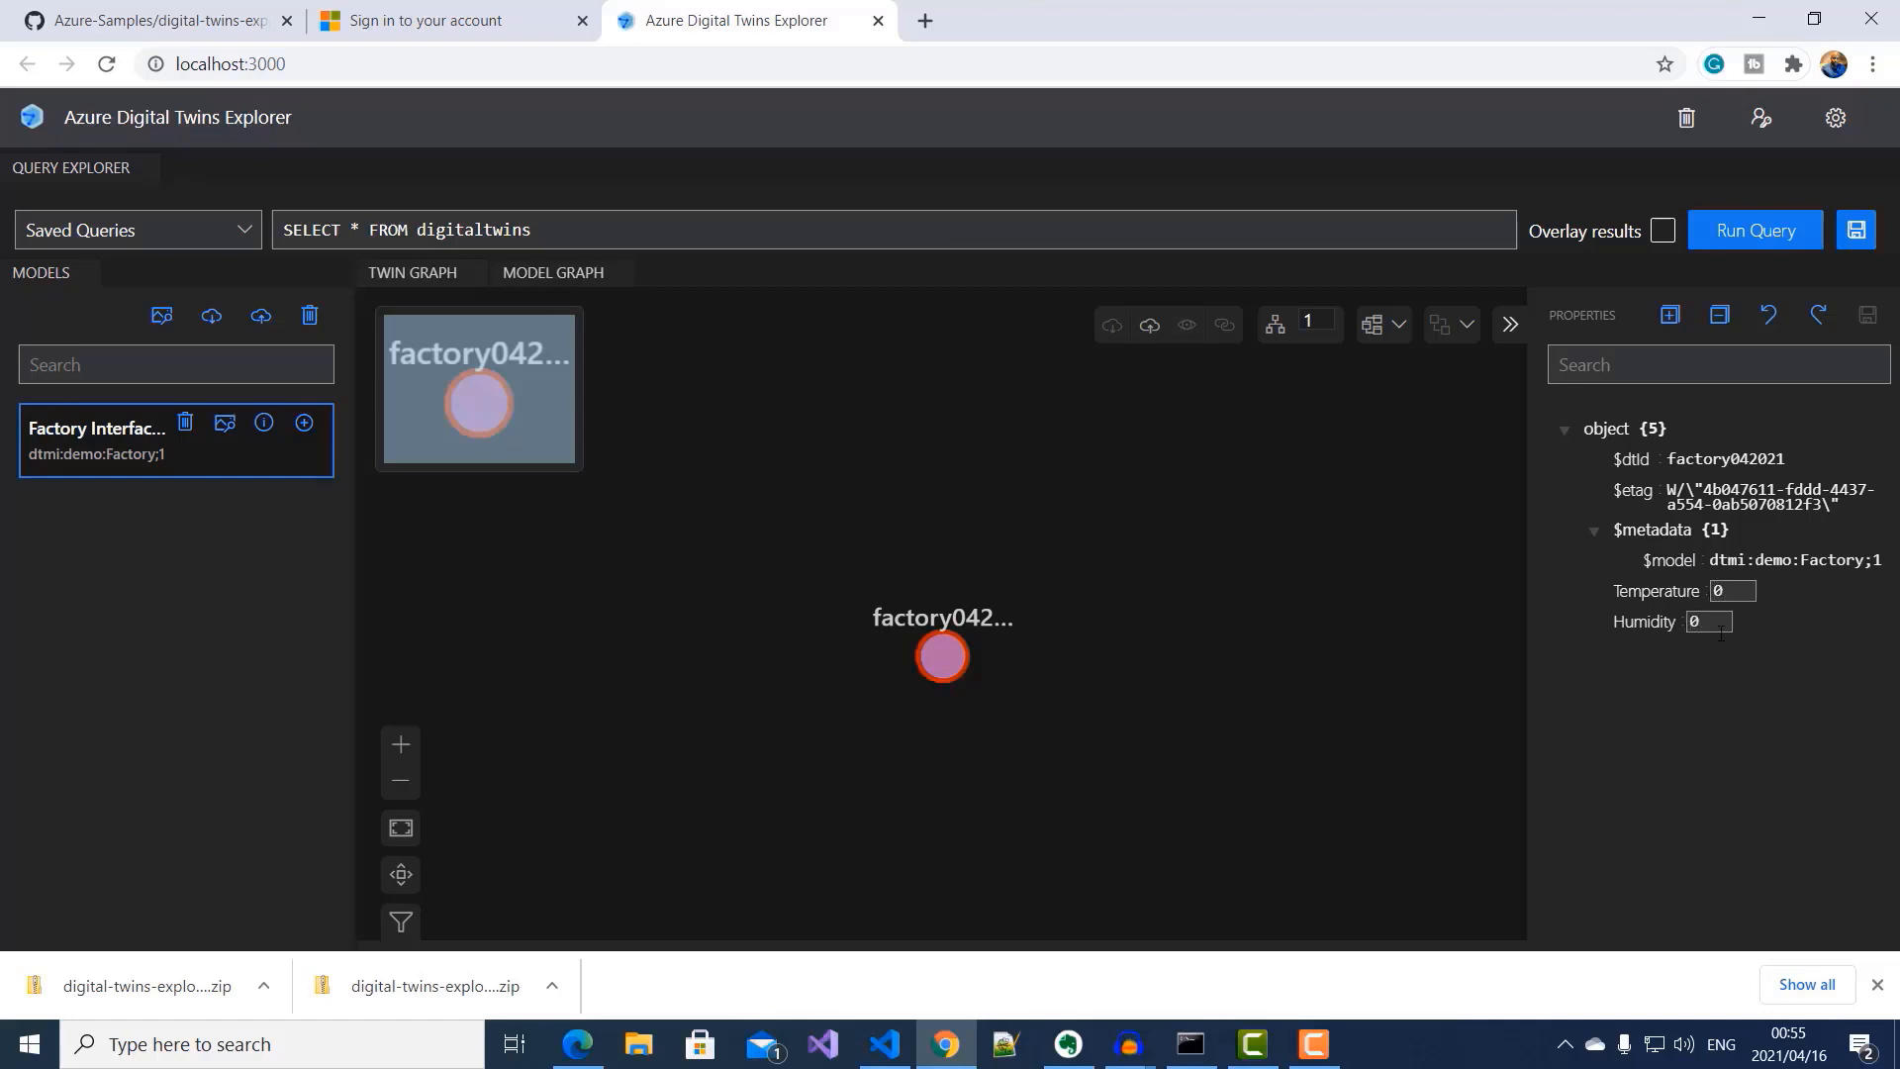
click(1709, 705)
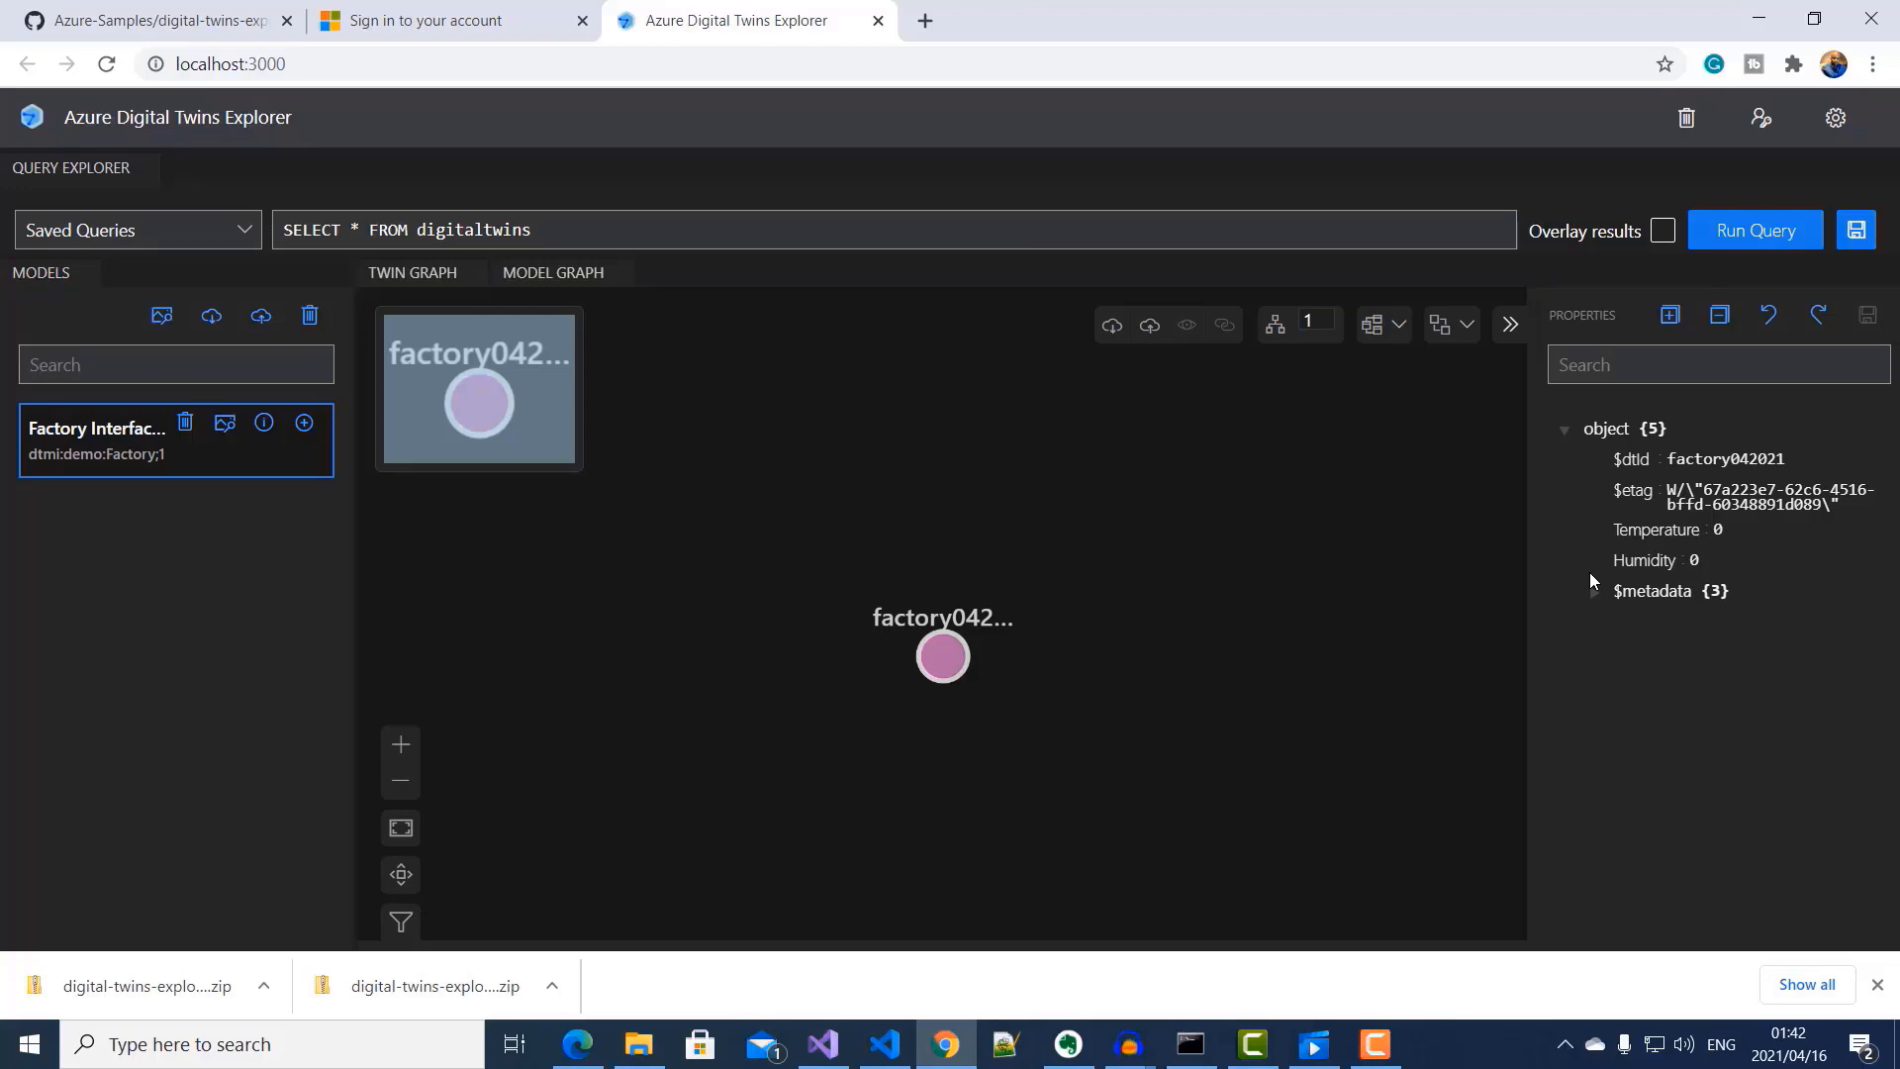
Step: Set the twin's Humidity to 54 and Temperature to 28, save the changes, and dismiss the patch information
double_click(1695, 561)
text(54)
double_click(1720, 531)
key(BackSpace)
text(28)
click(1731, 693)
click(1867, 315)
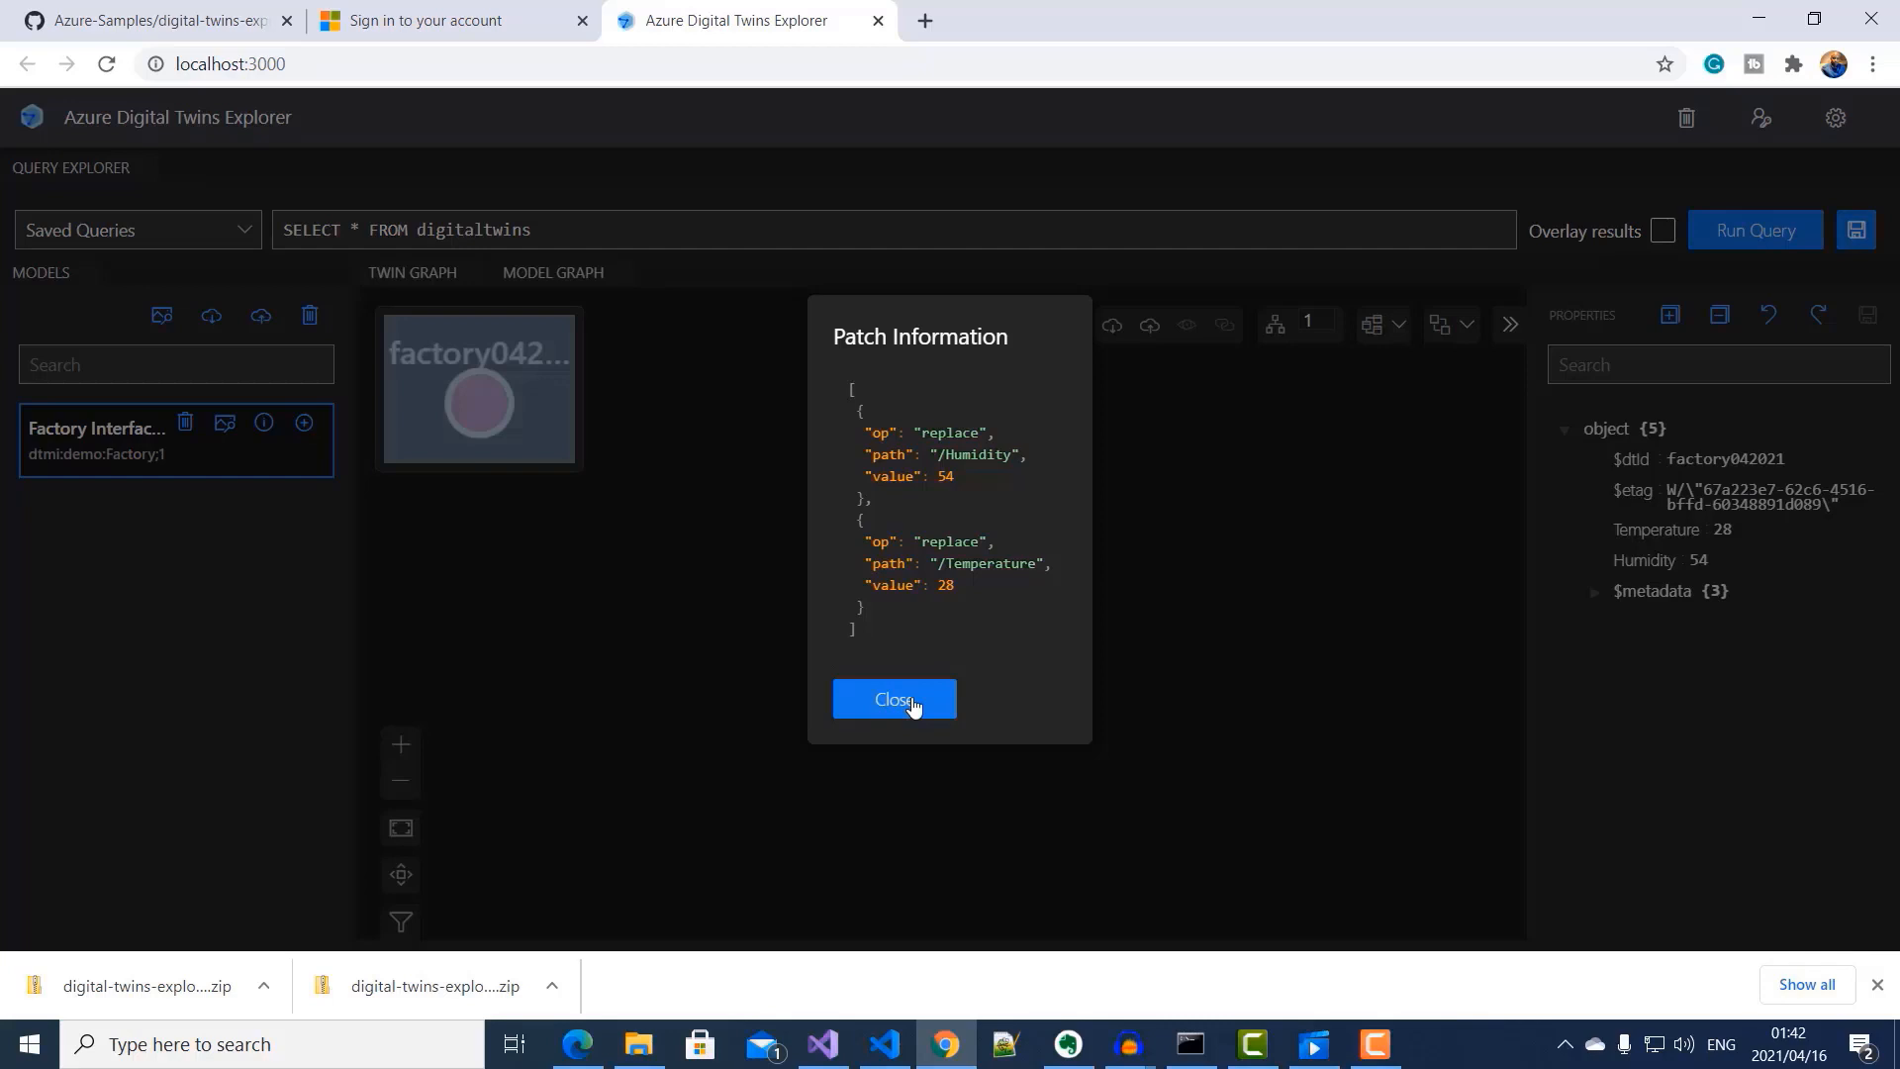
click(894, 700)
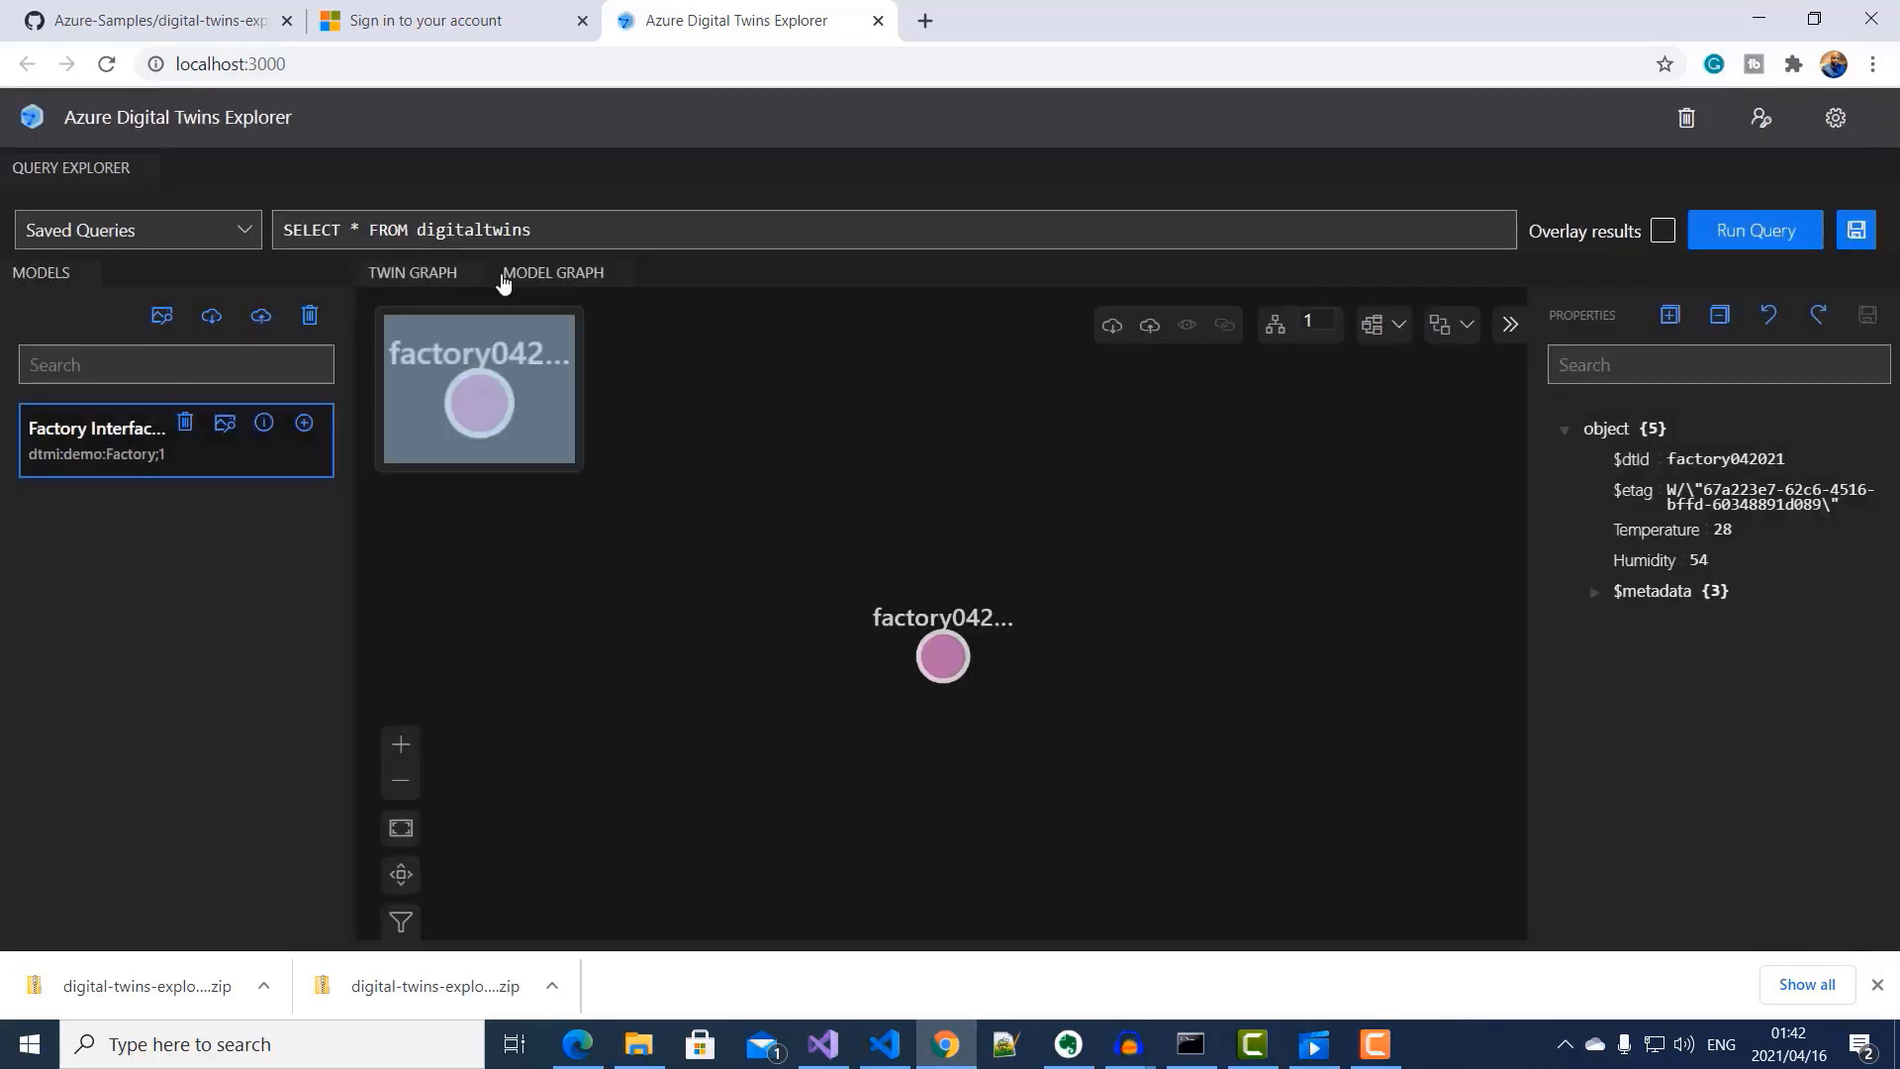
Step: Run the query SELECT * FROM digitaltwins T WHERE T.Humidity > 60
drag(534, 229, 285, 230)
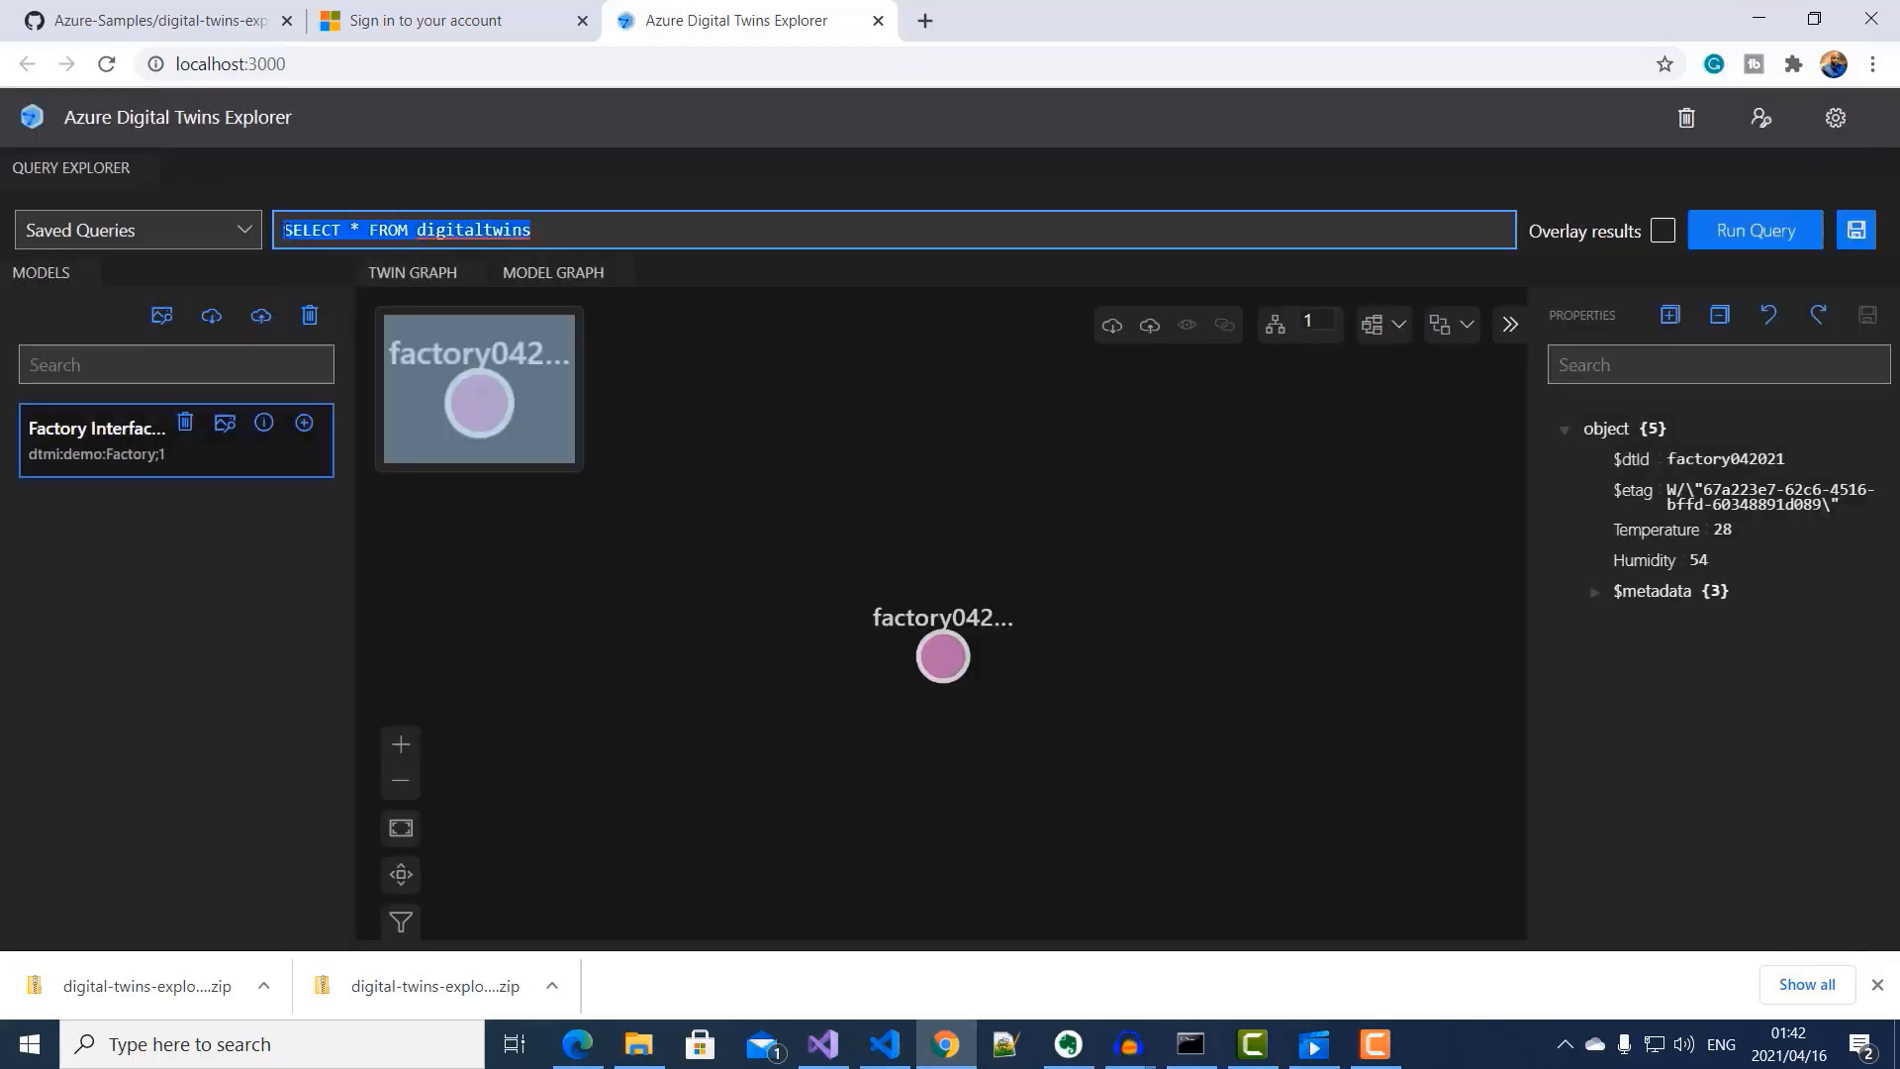
key(ctrl+v)
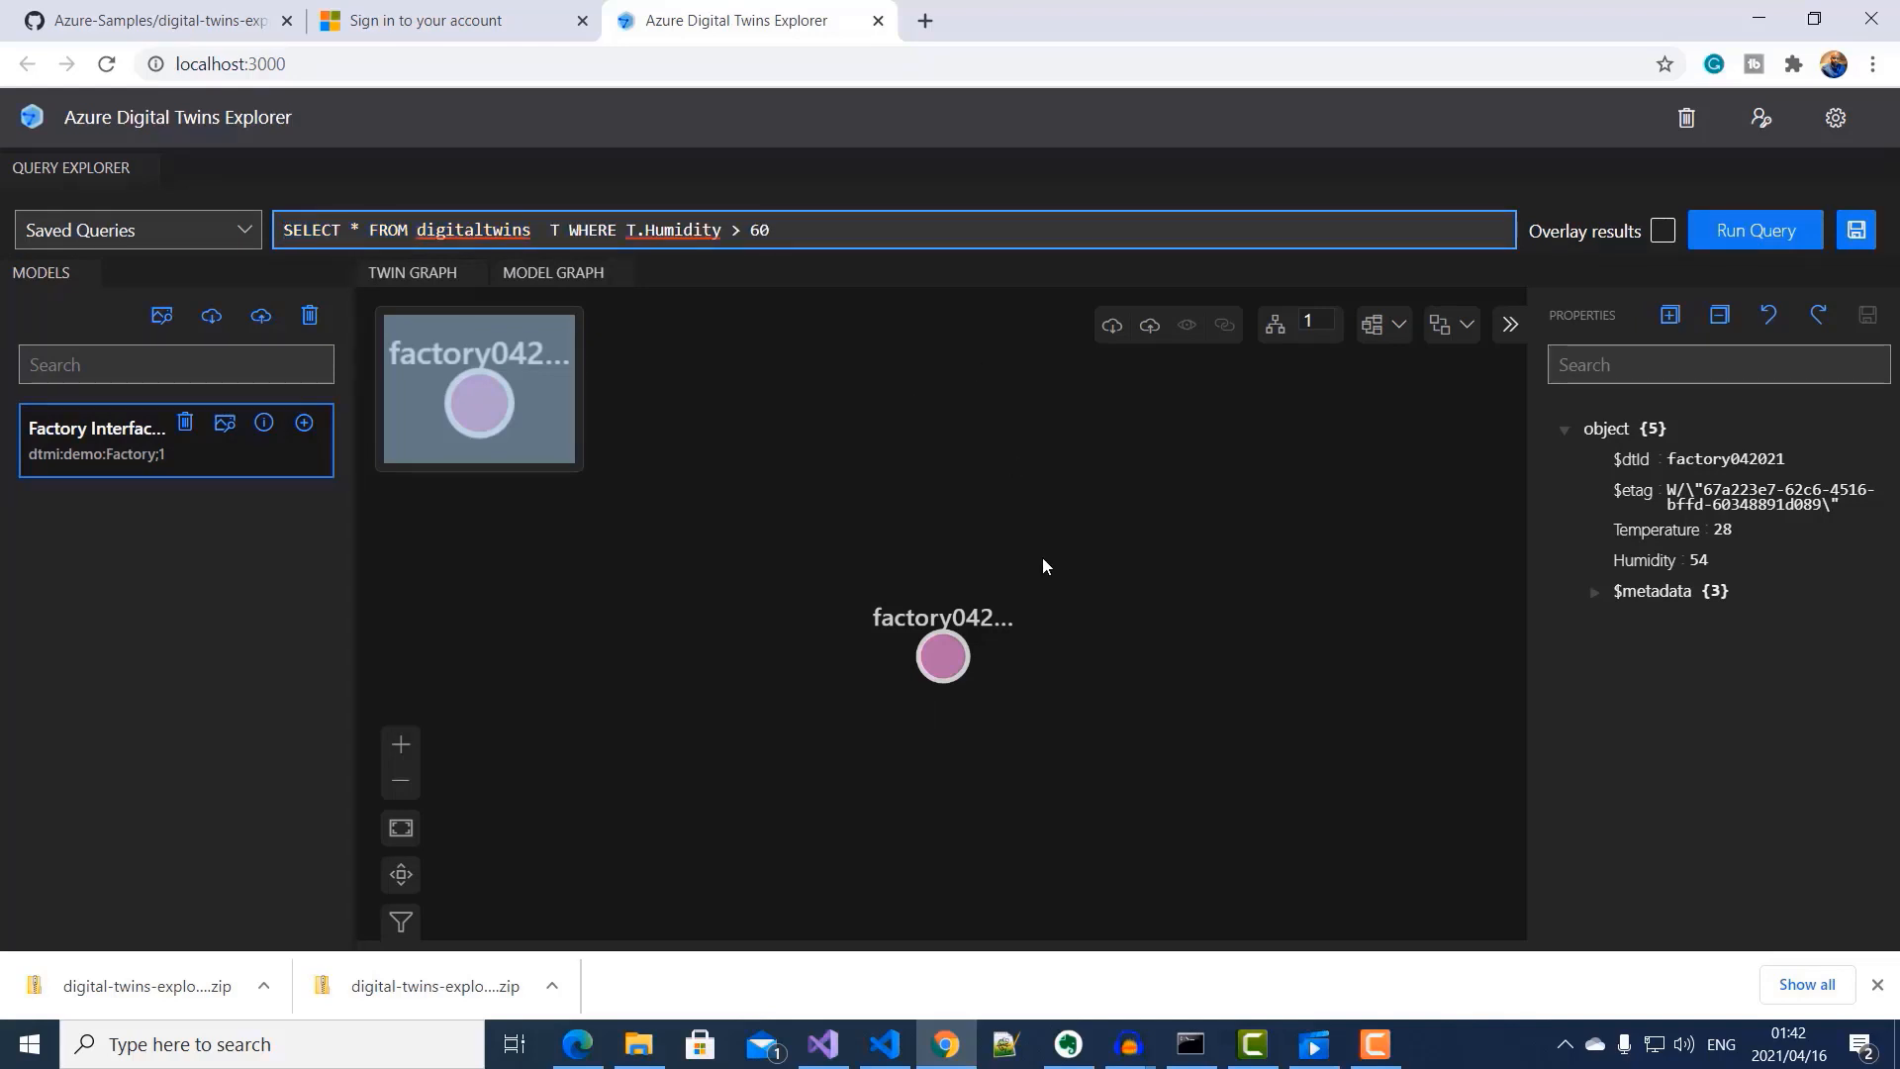
click(1757, 230)
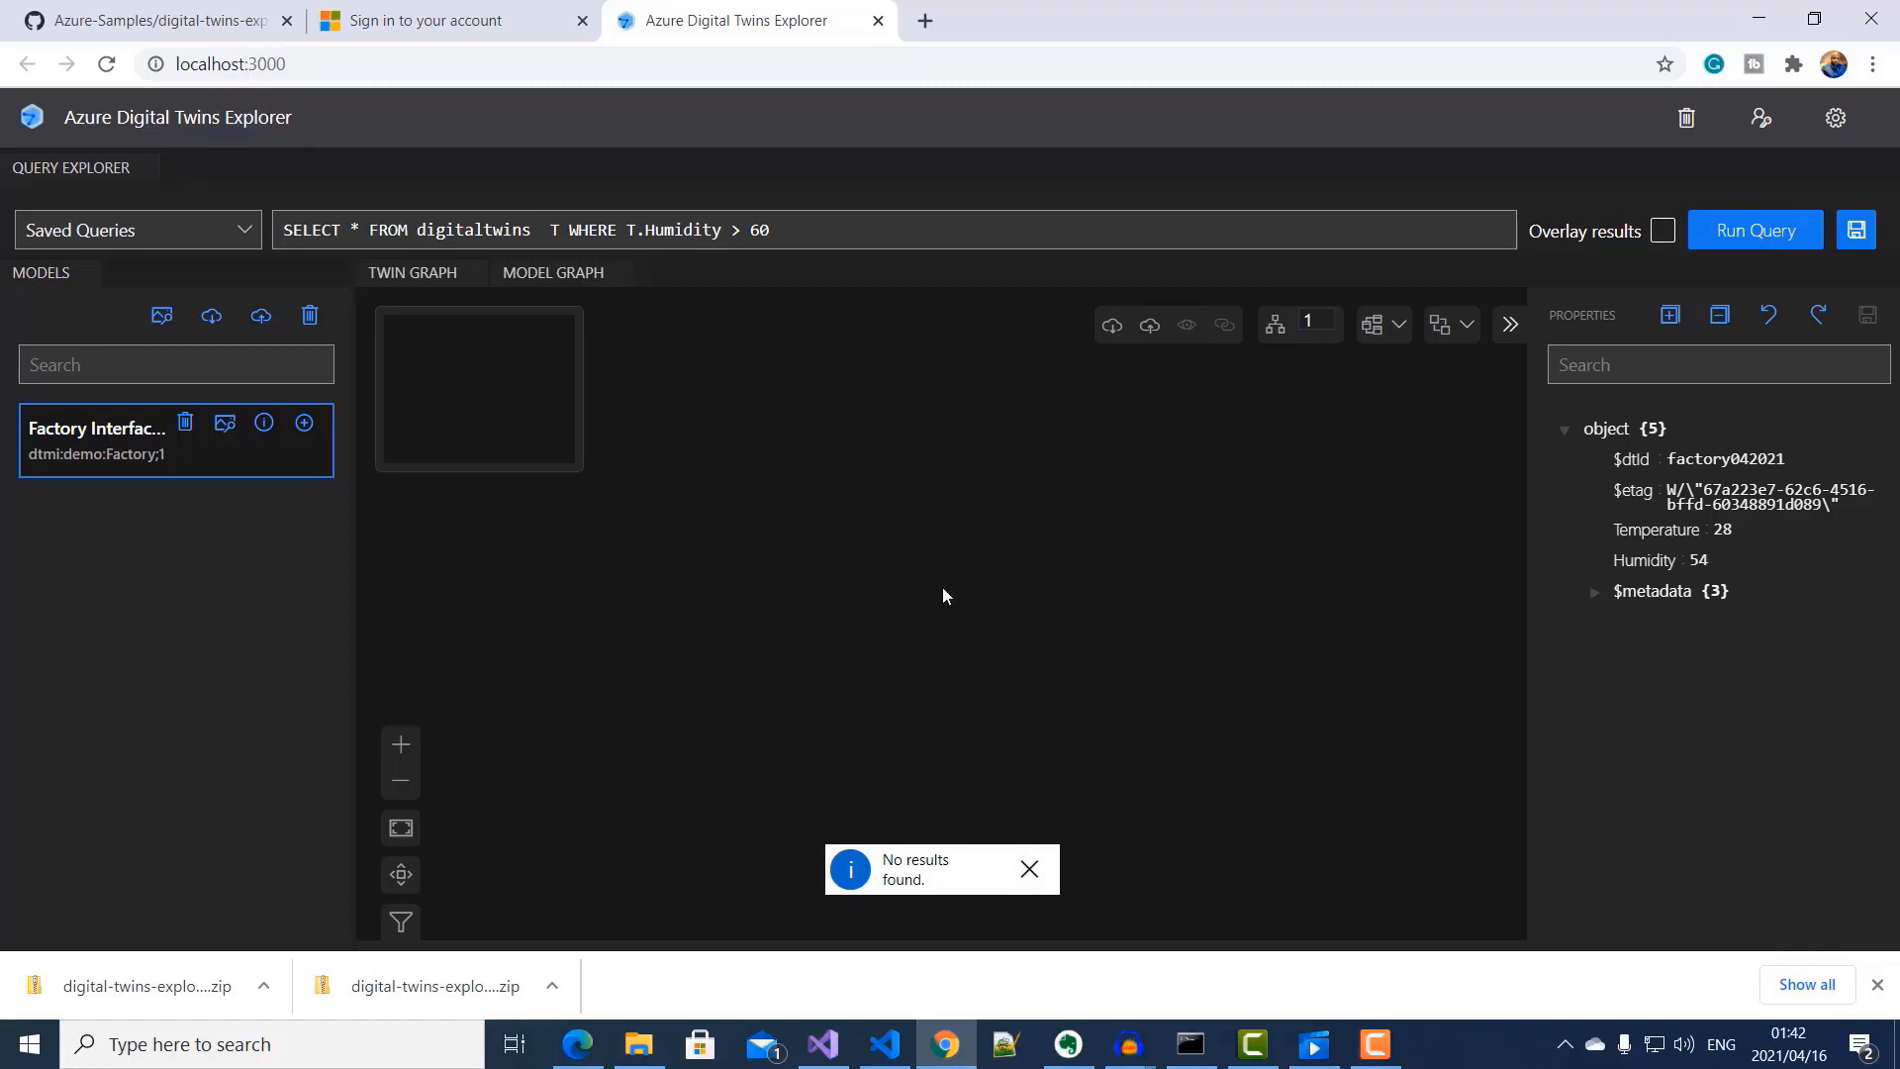
Step: Change the query condition to T.Humidity < 60, run it, and collapse the twin's $metadata property
click(743, 233)
key(BackSpace)
text(<)
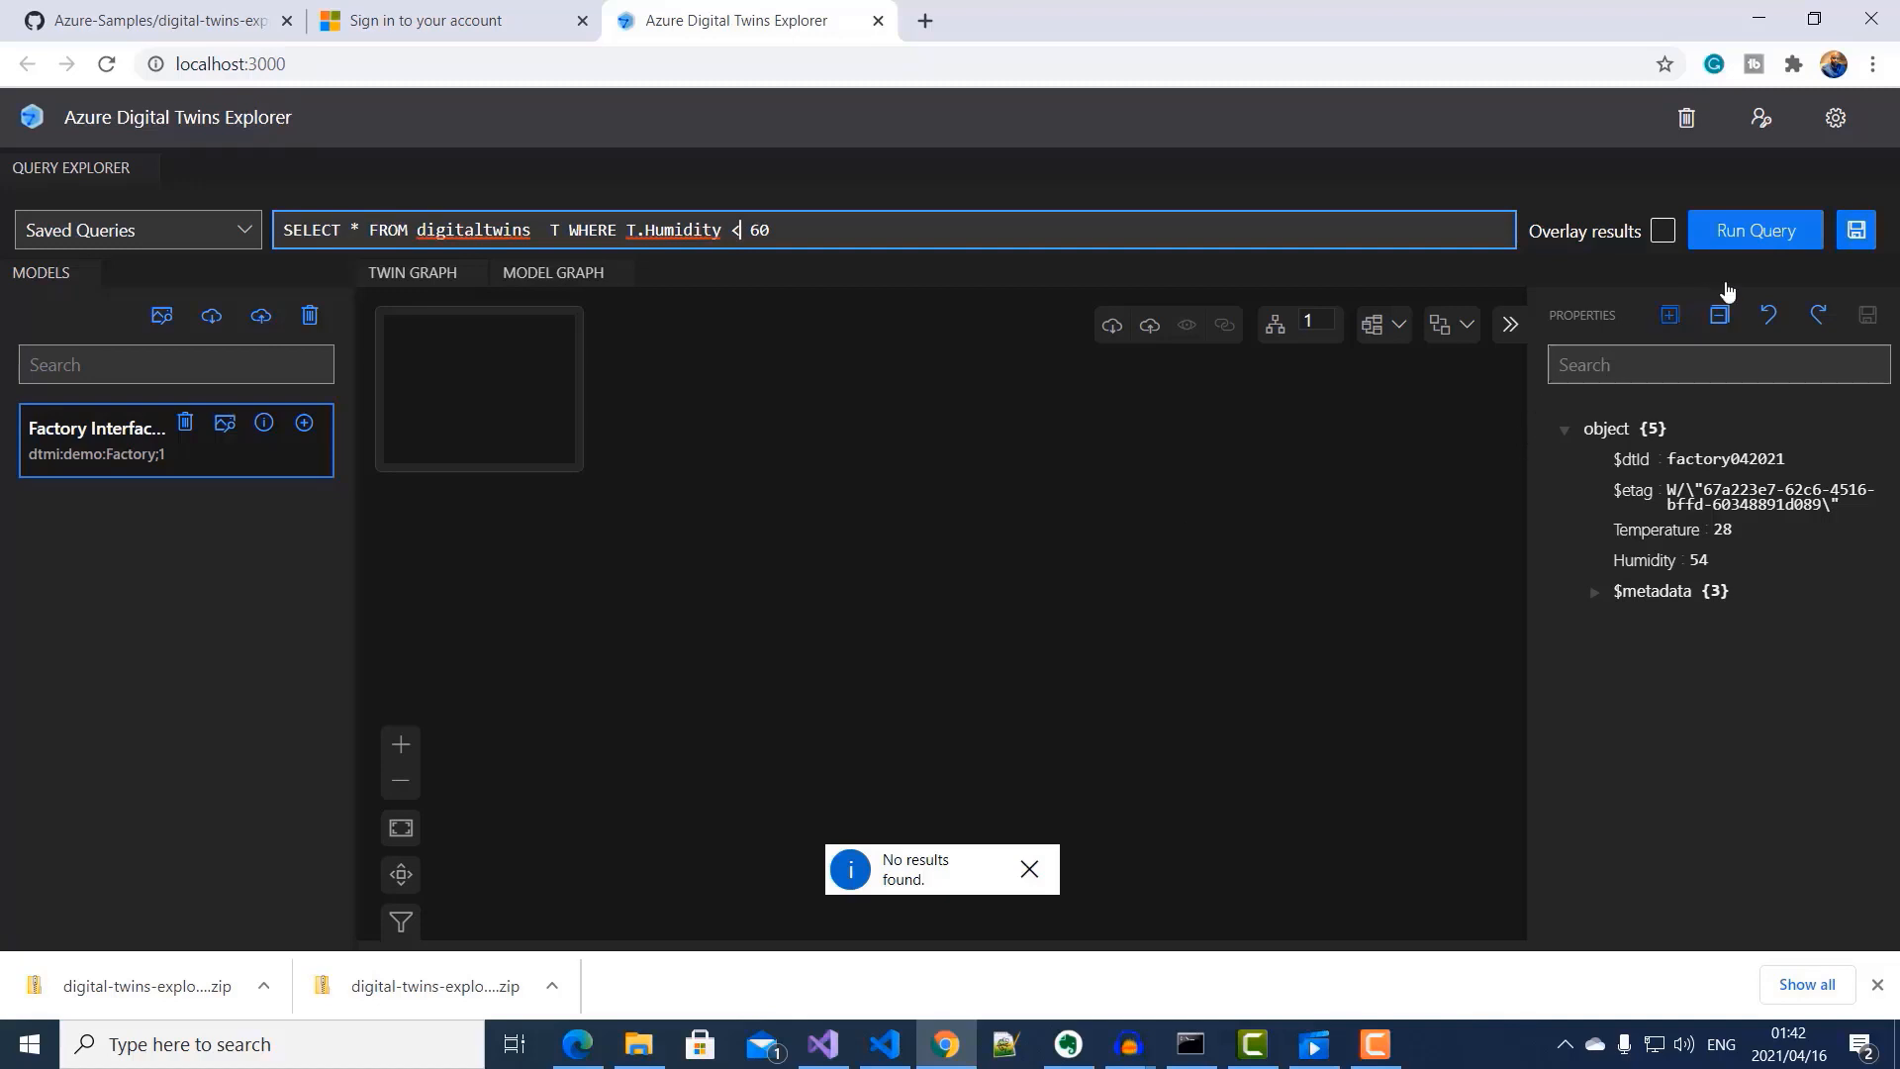
click(1772, 244)
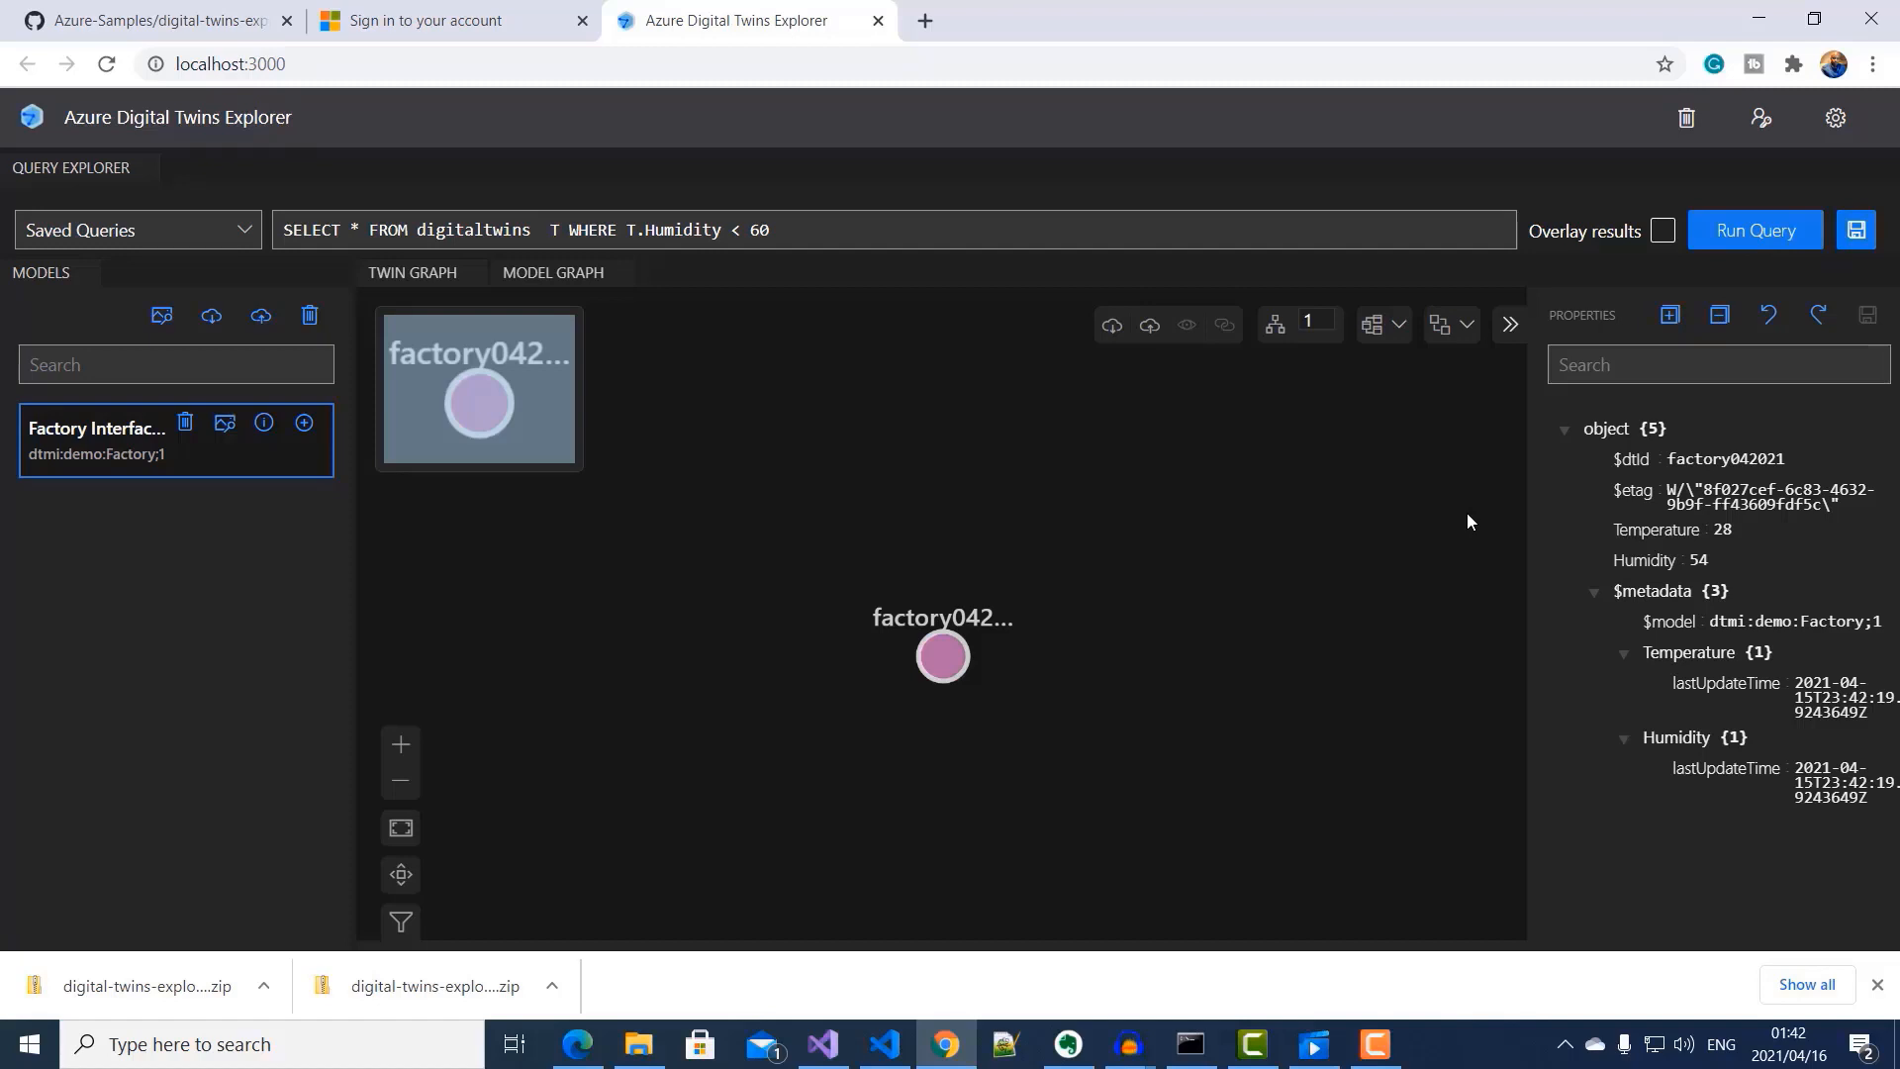
click(1593, 592)
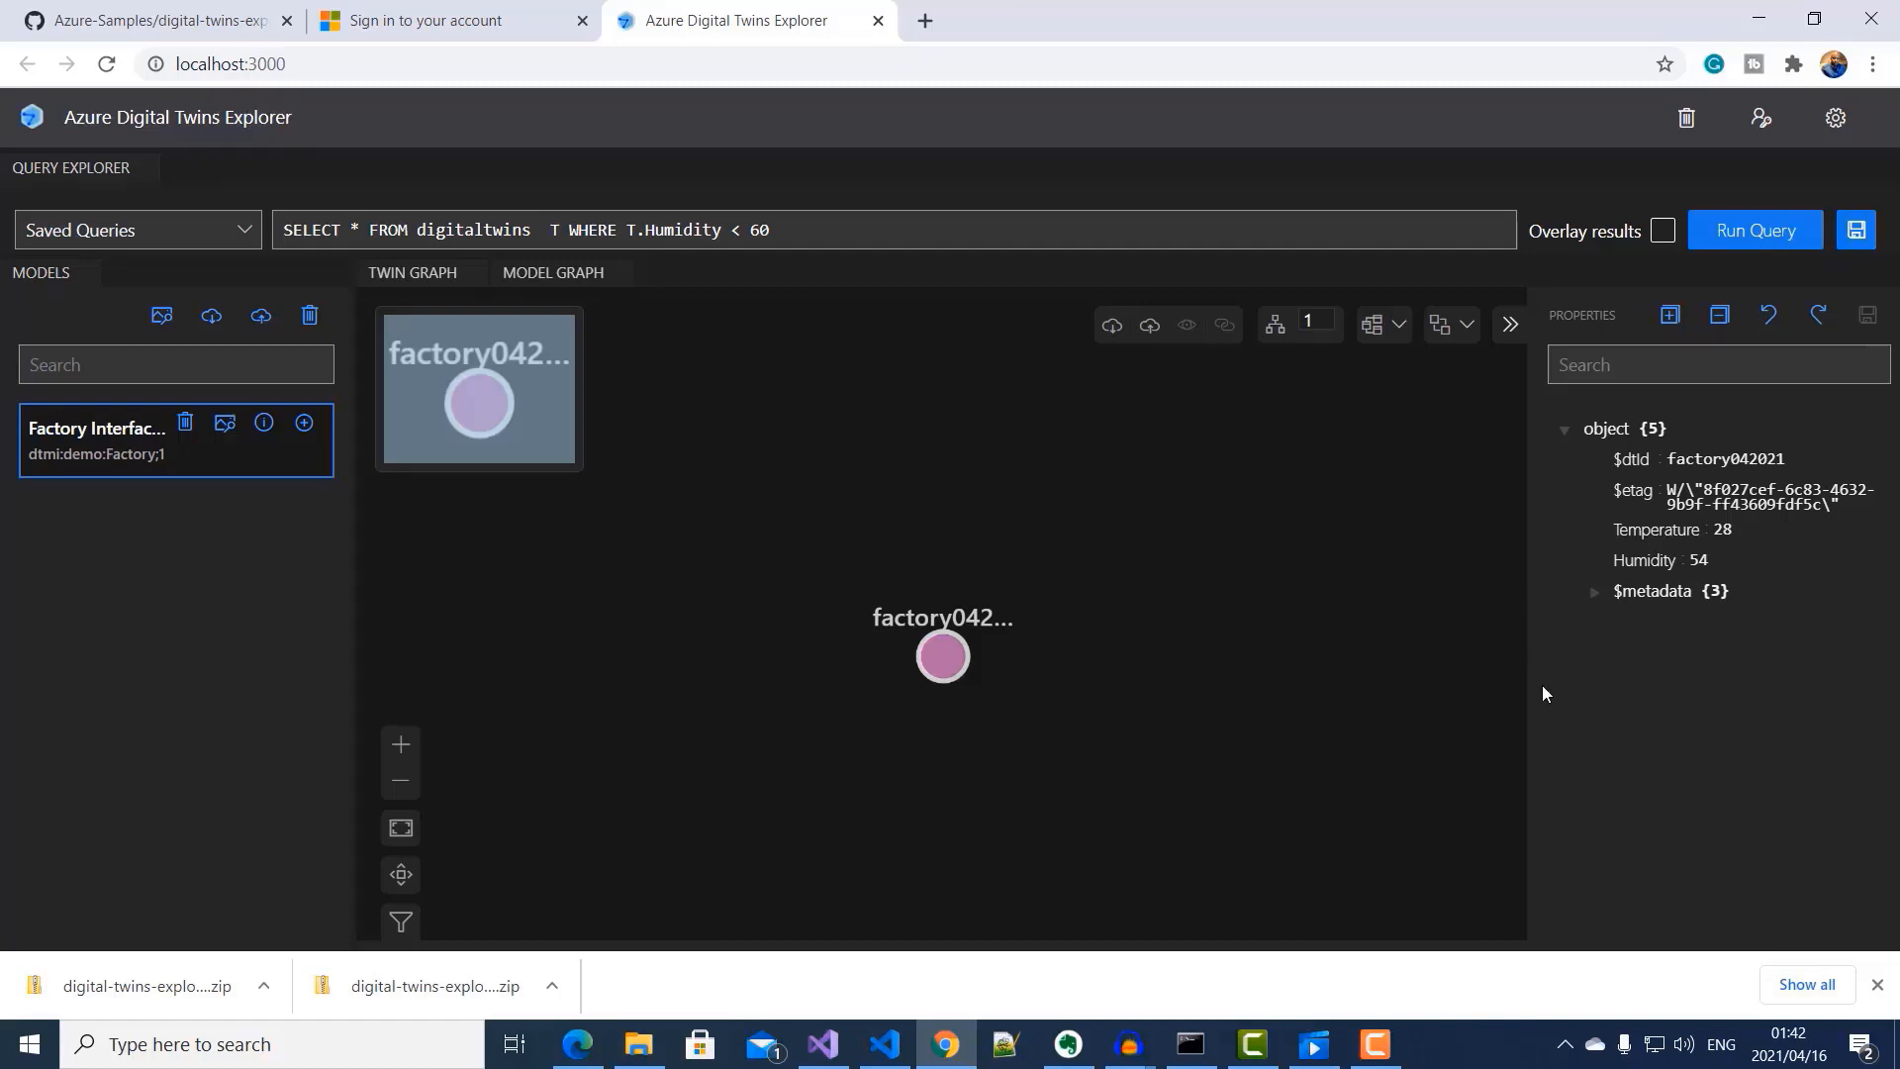
Step: Set the twin's Humidity and Temperature to 0, save the changes, and dismiss the patch information
click(1719, 562)
key(BackSpace)
key(BackSpace)
text(0)
click(1735, 528)
key(BackSpace)
key(BackSpace)
text(0)
click(1868, 318)
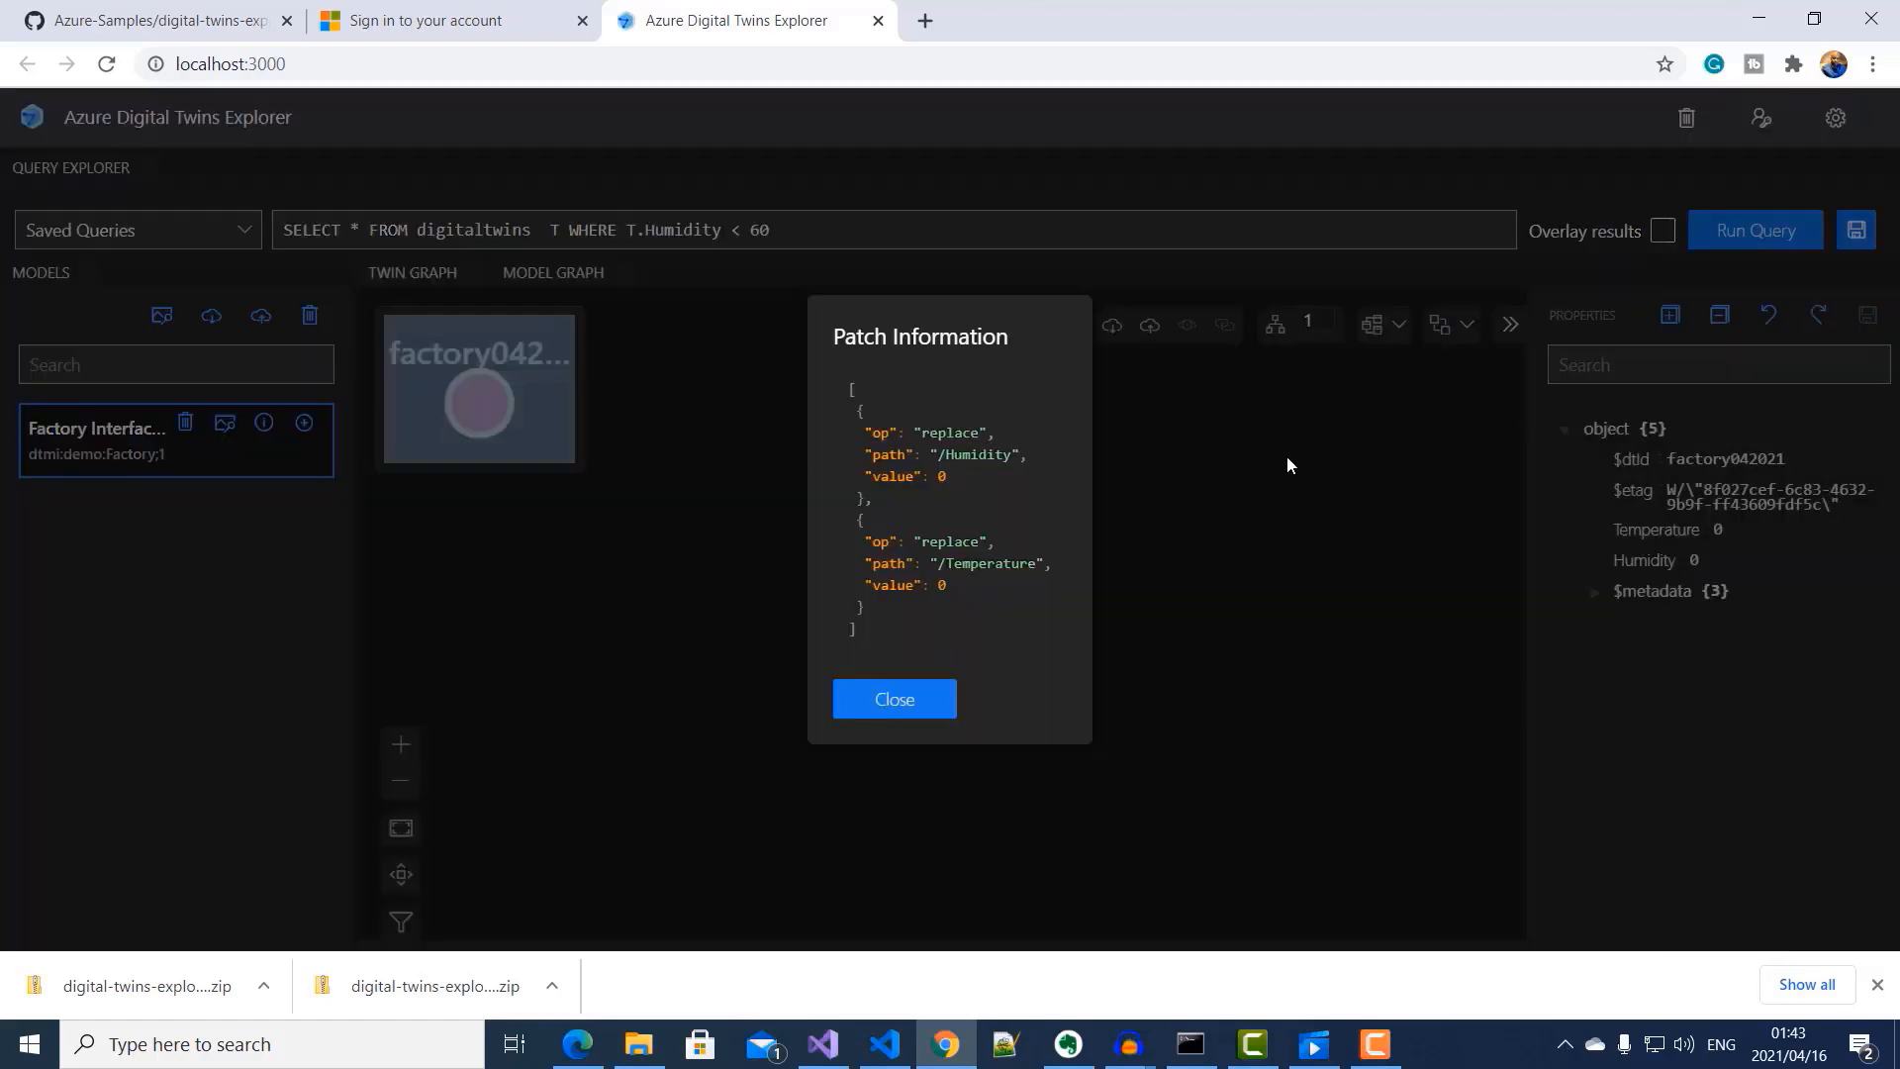
click(871, 705)
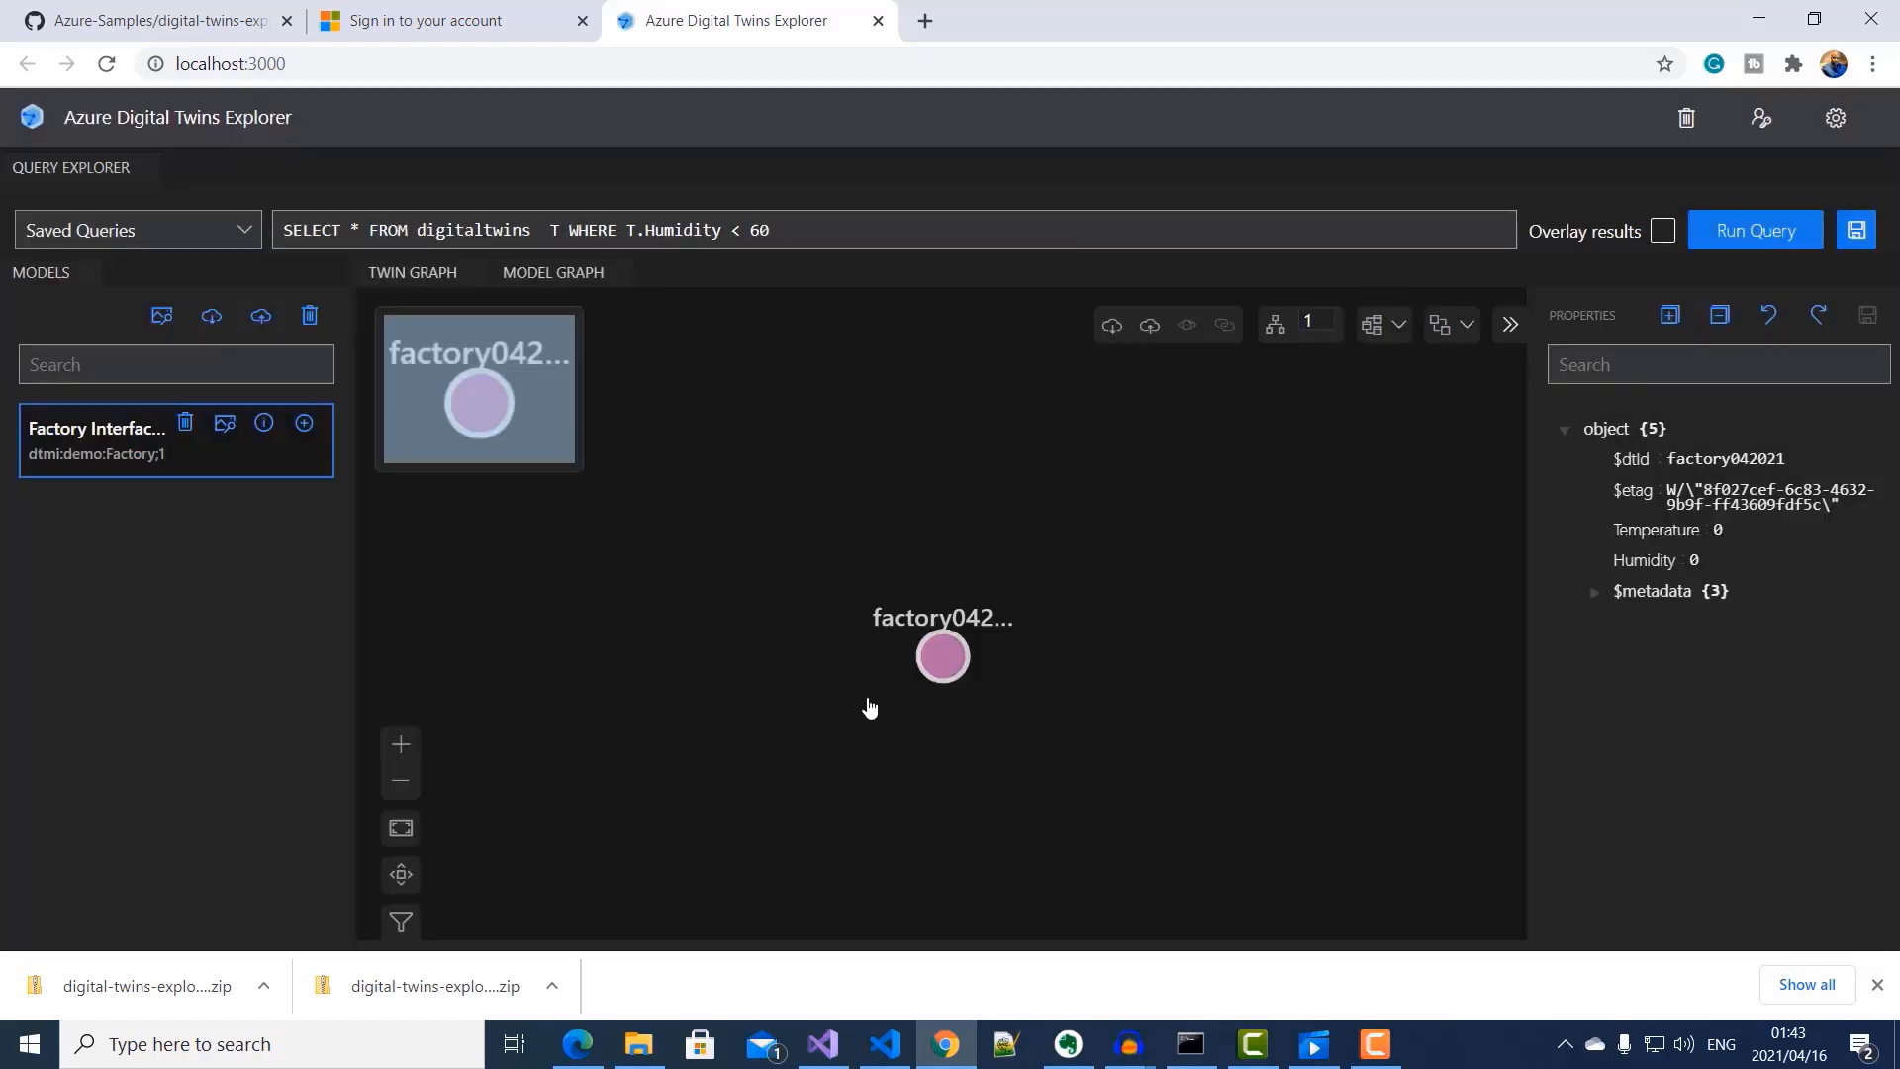
Step: Remove the humidity condition from the query and run SELECT * FROM digitaltwins
drag(808, 242, 533, 234)
key(BackSpace)
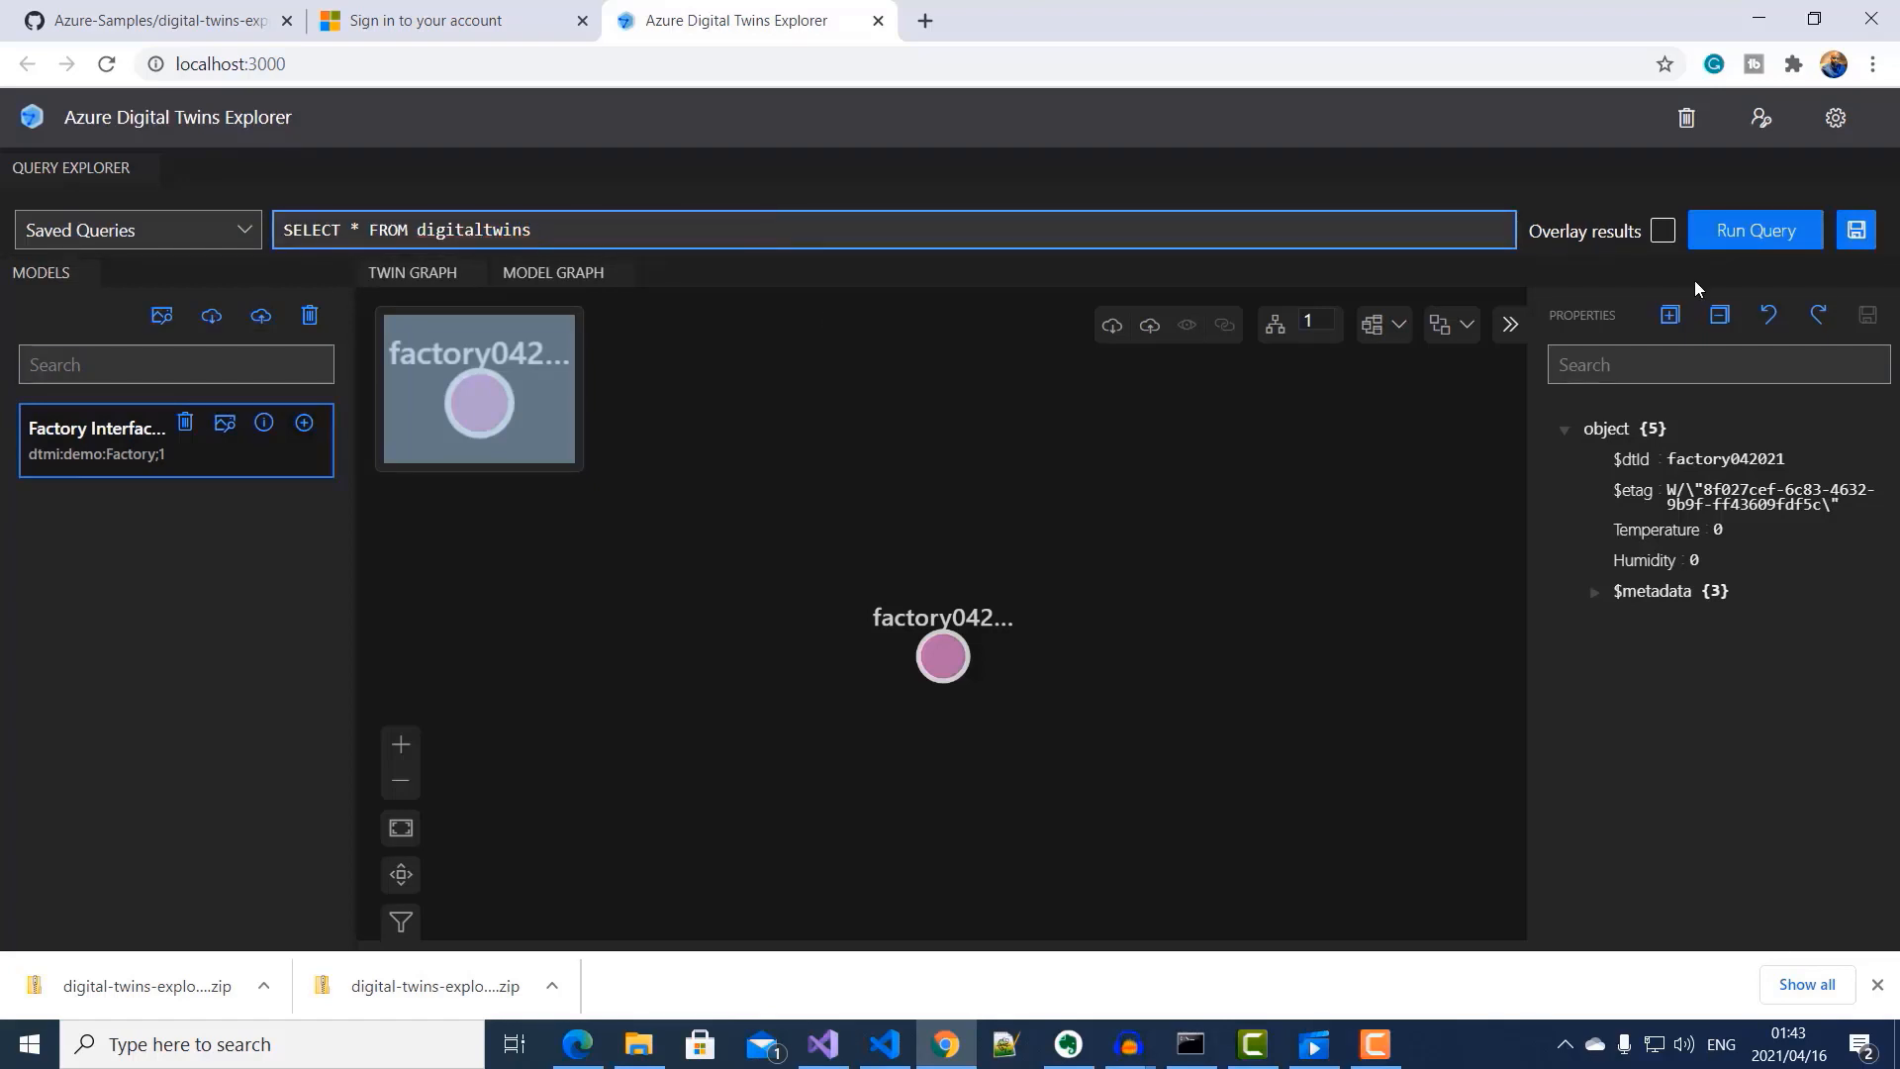
click(1757, 237)
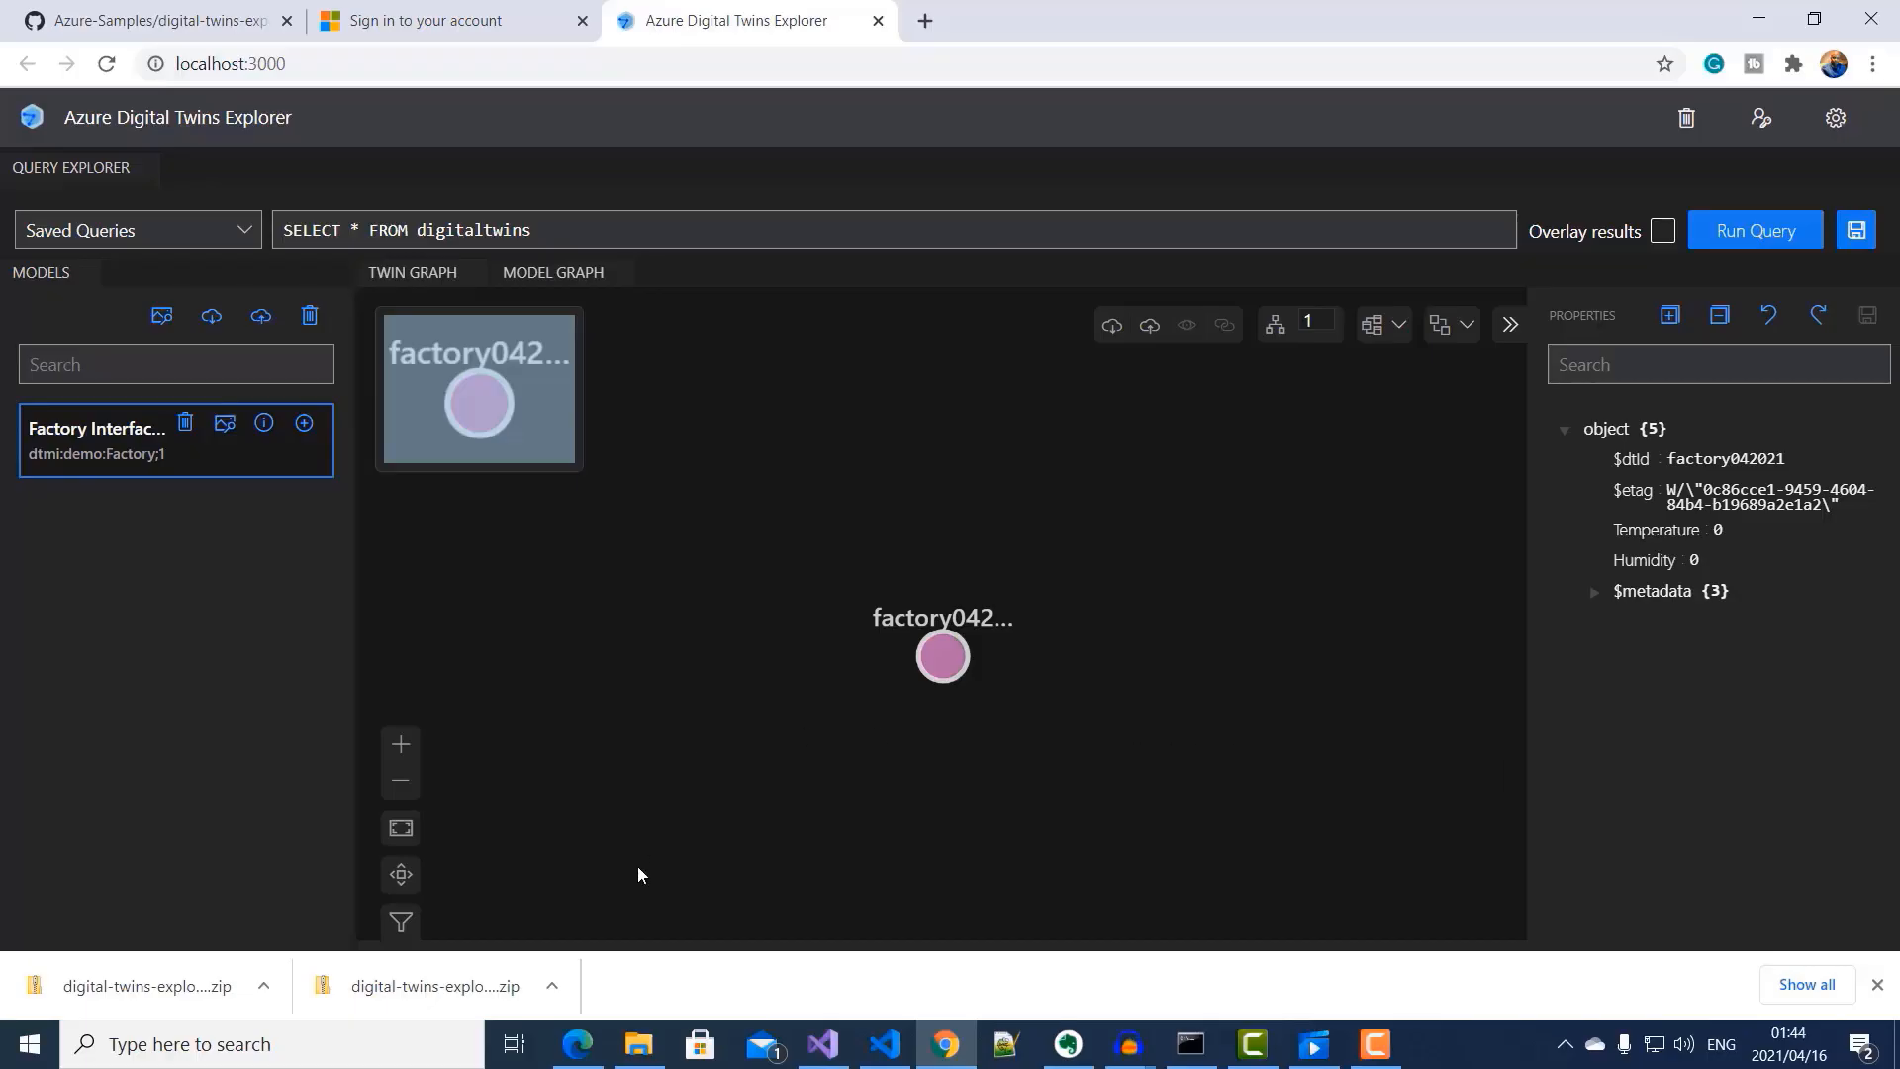
Step: Switch to the Azure portal in Edge and start creating a new IoT Hub resource
click(577, 1044)
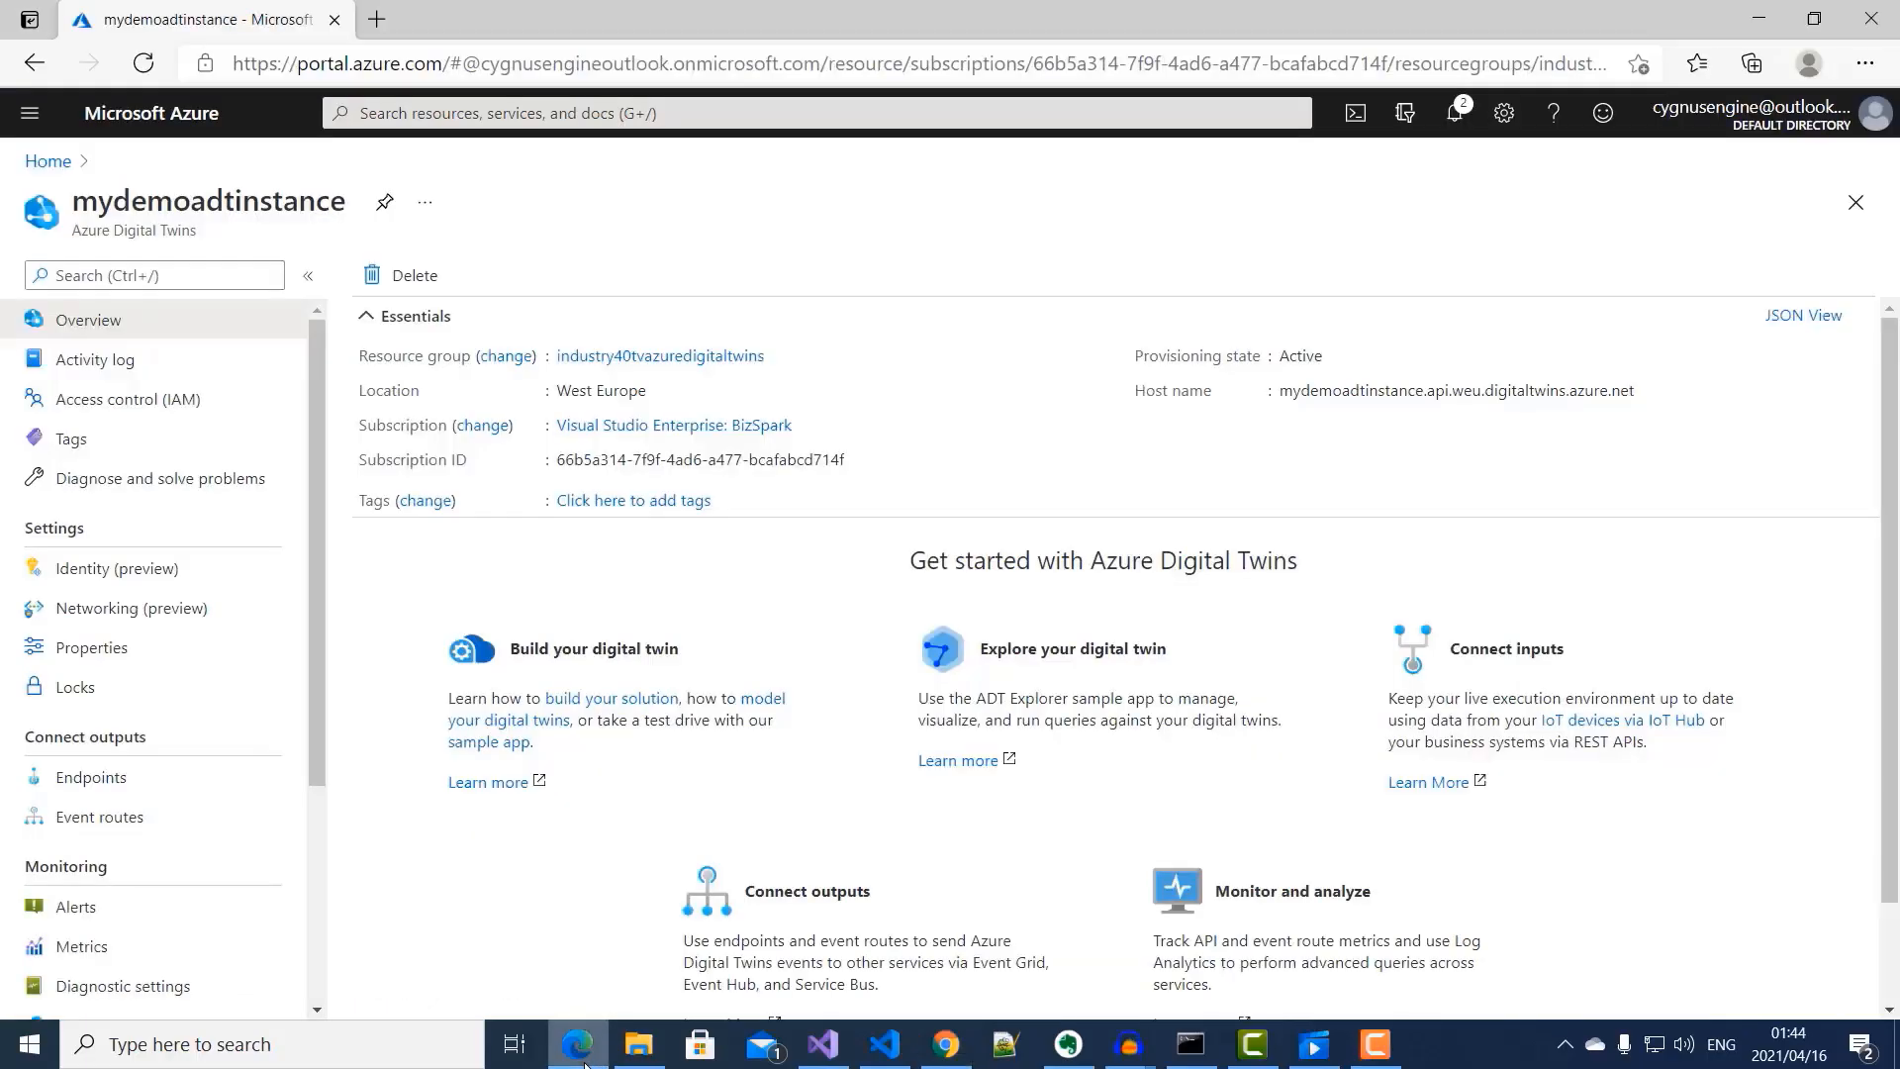
click(43, 168)
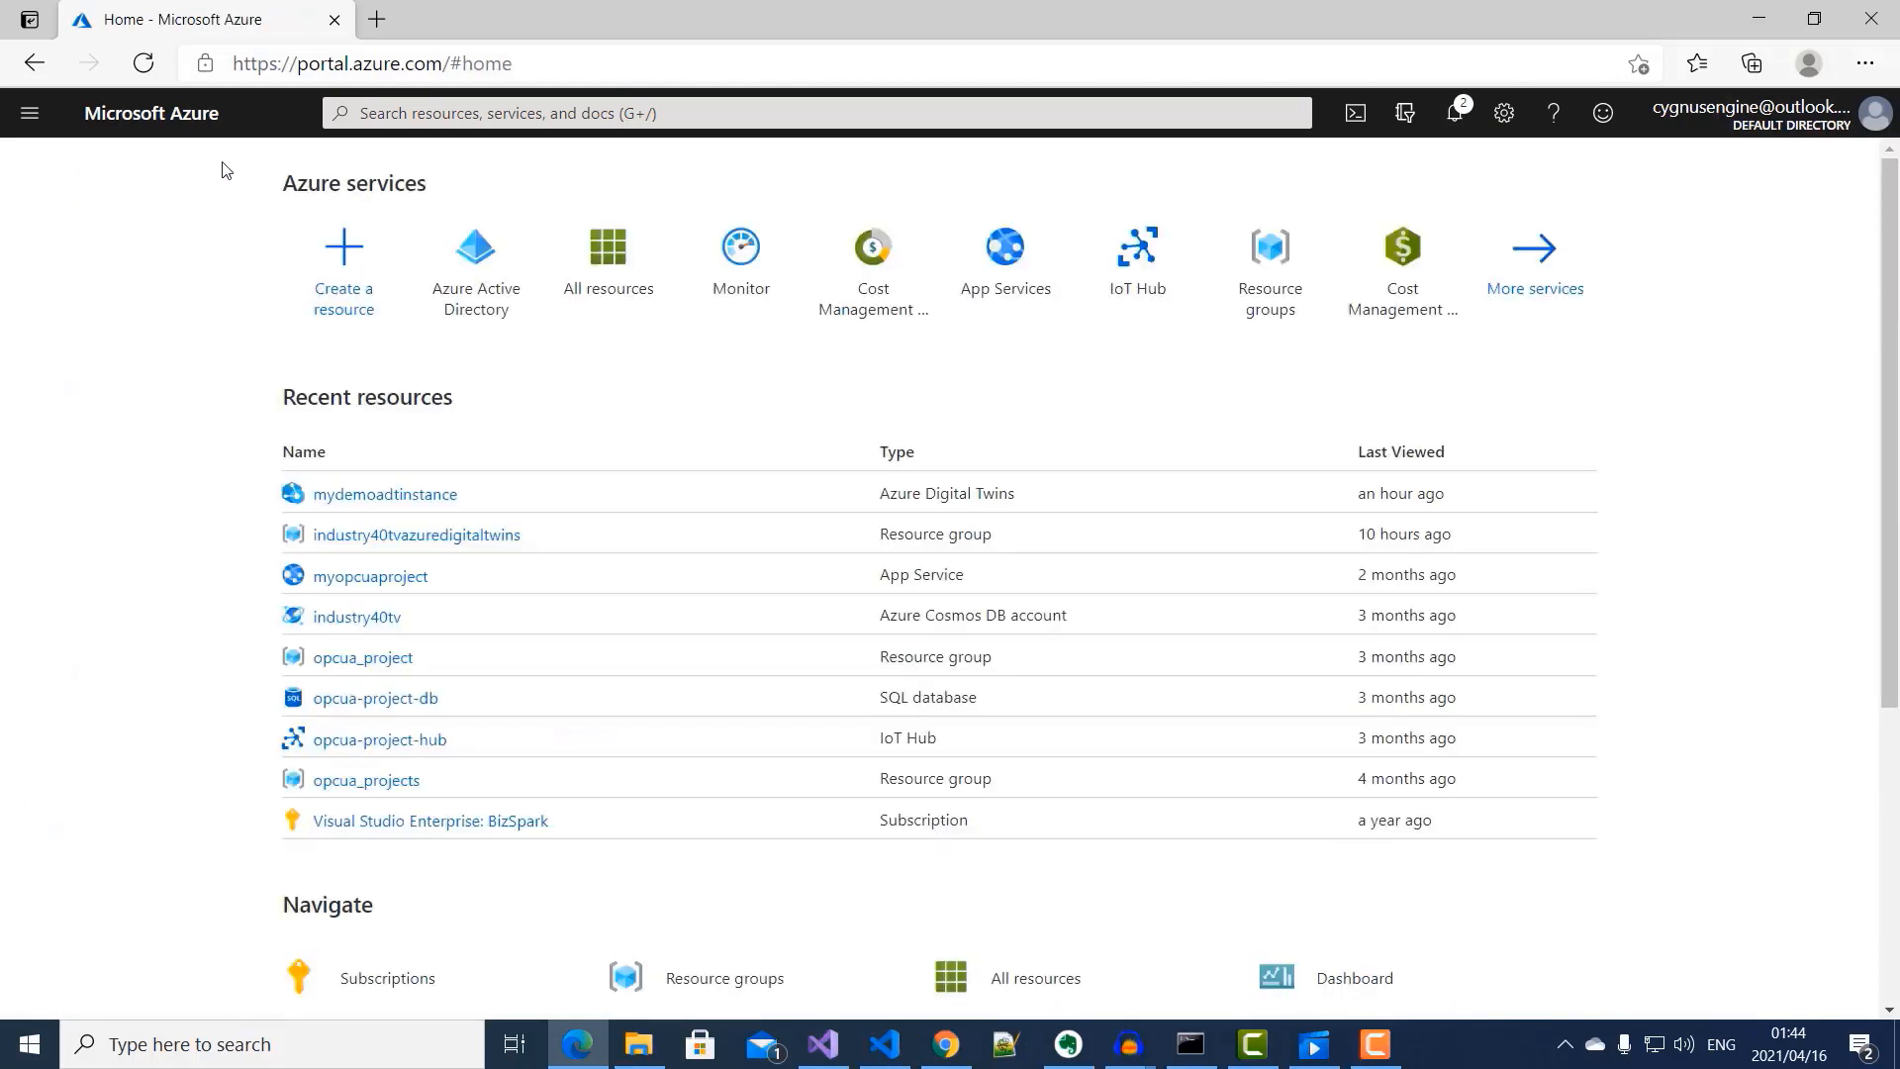
click(349, 268)
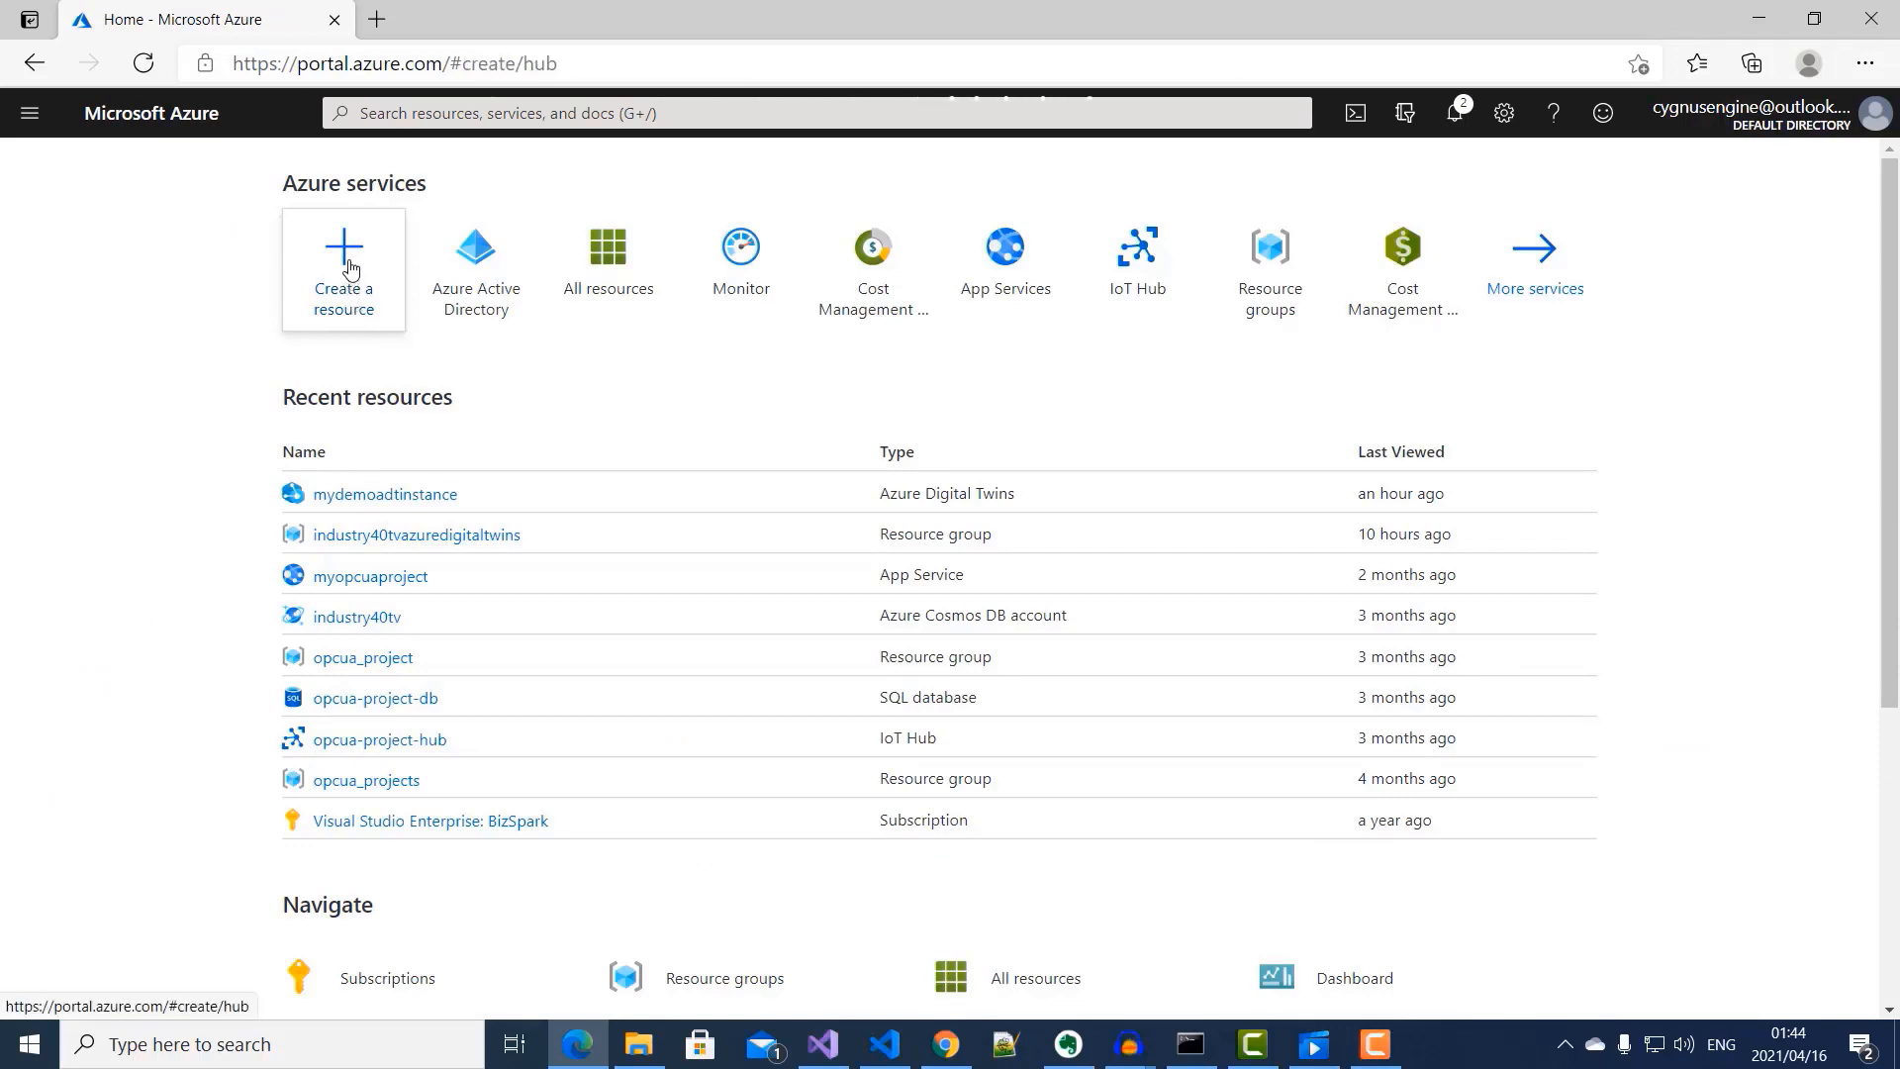
text(iot)
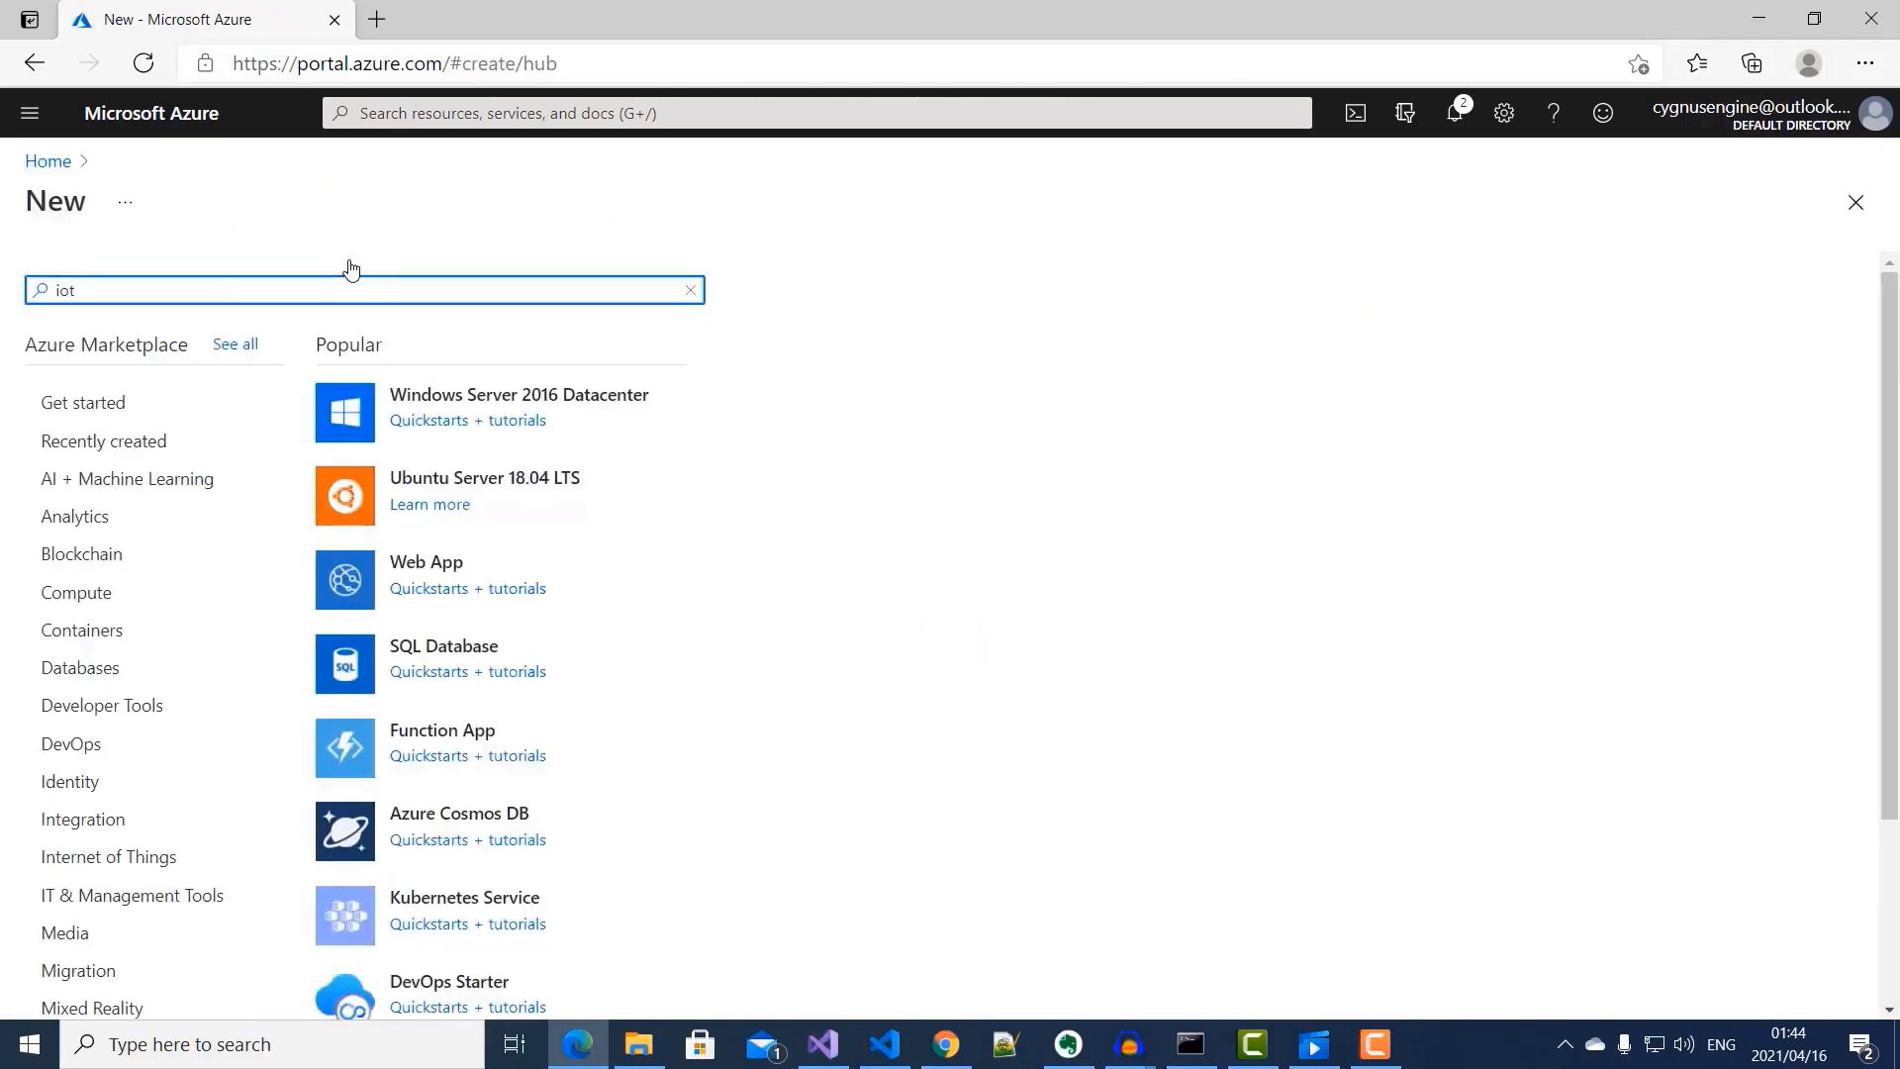
text( hub)
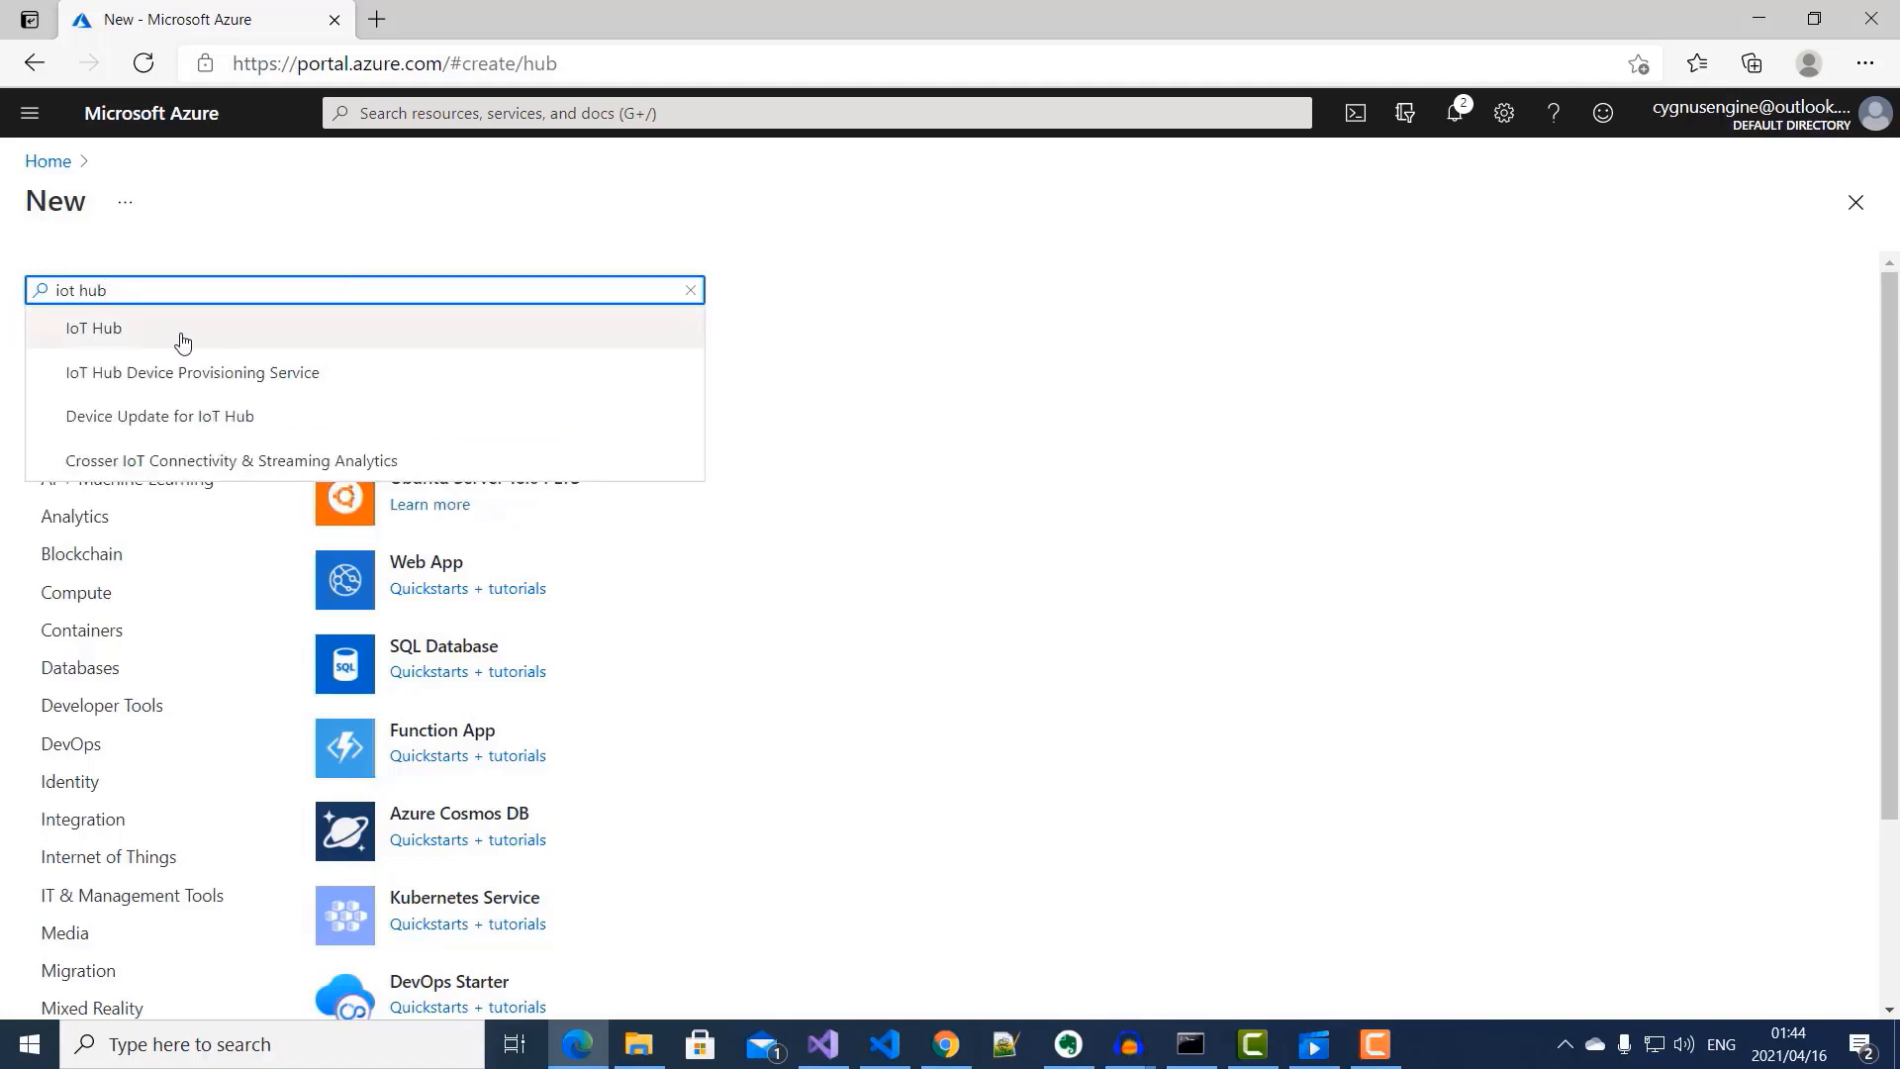
click(182, 337)
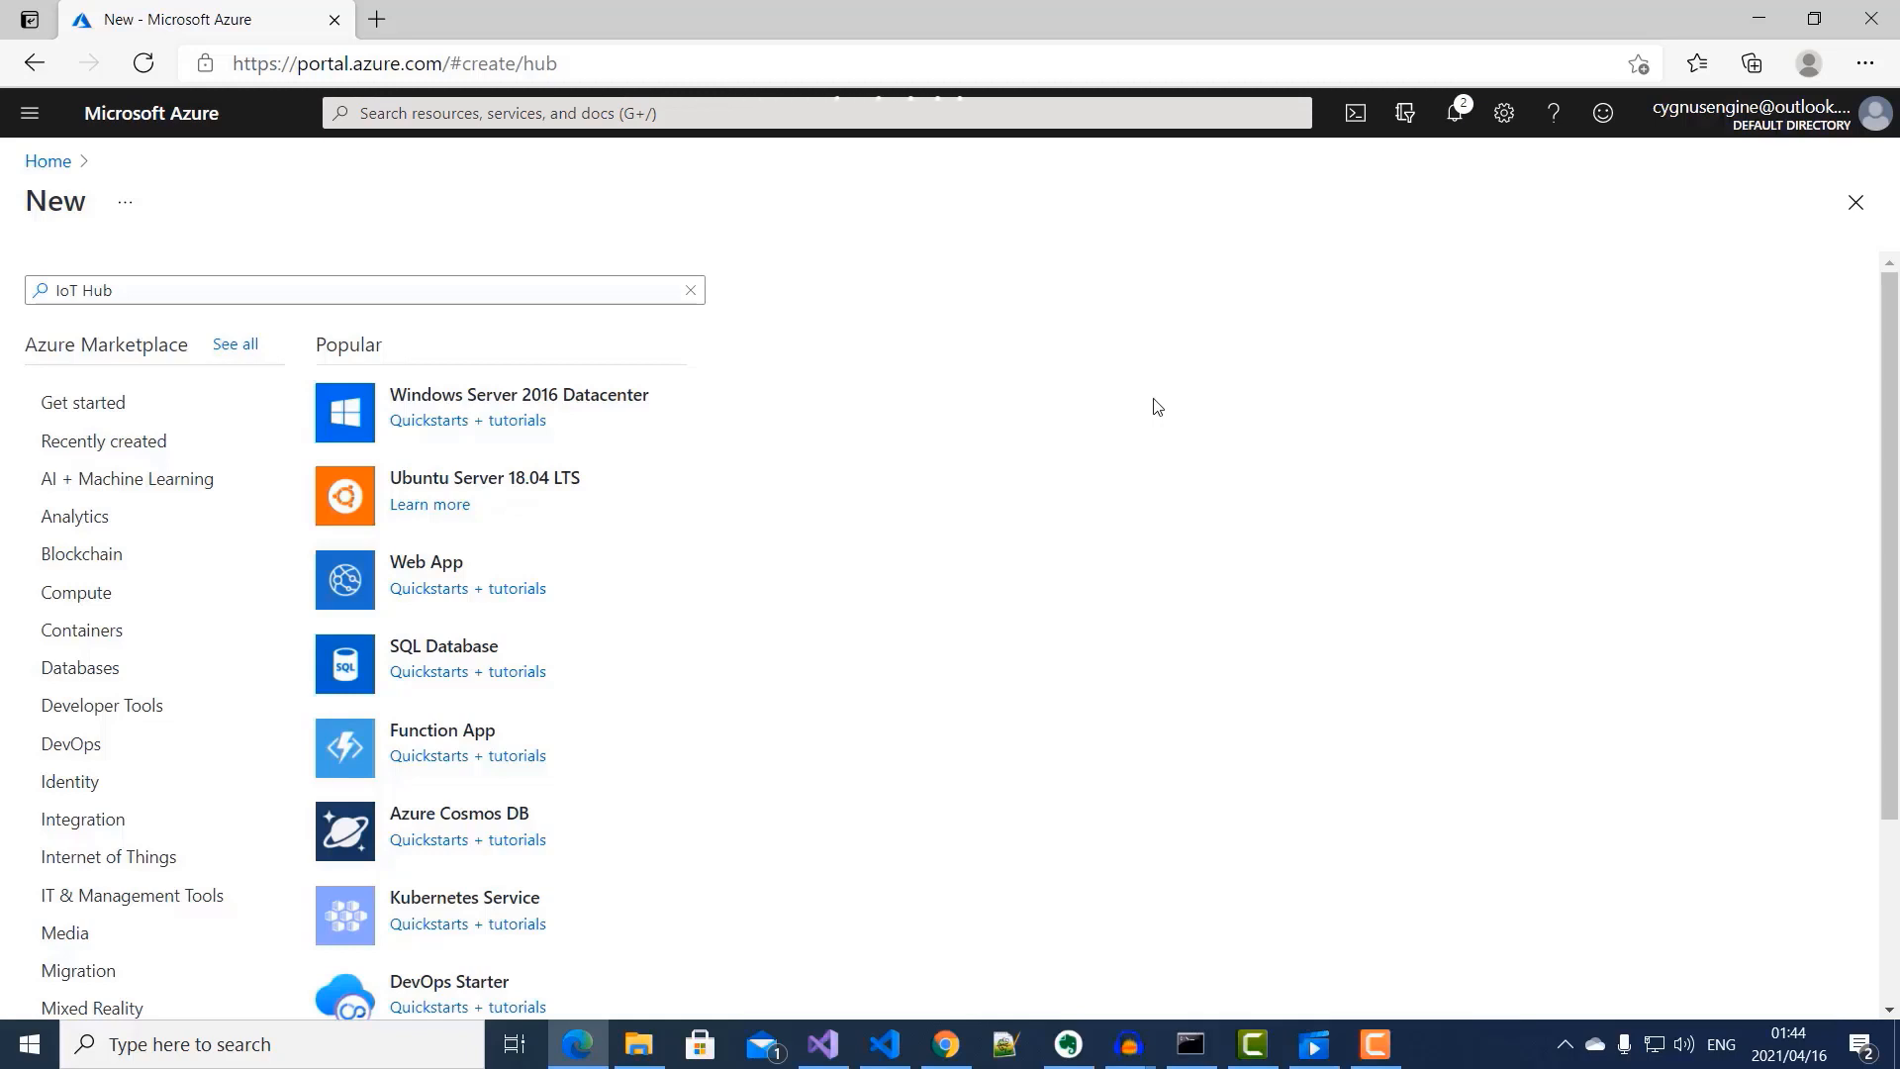
click(234, 394)
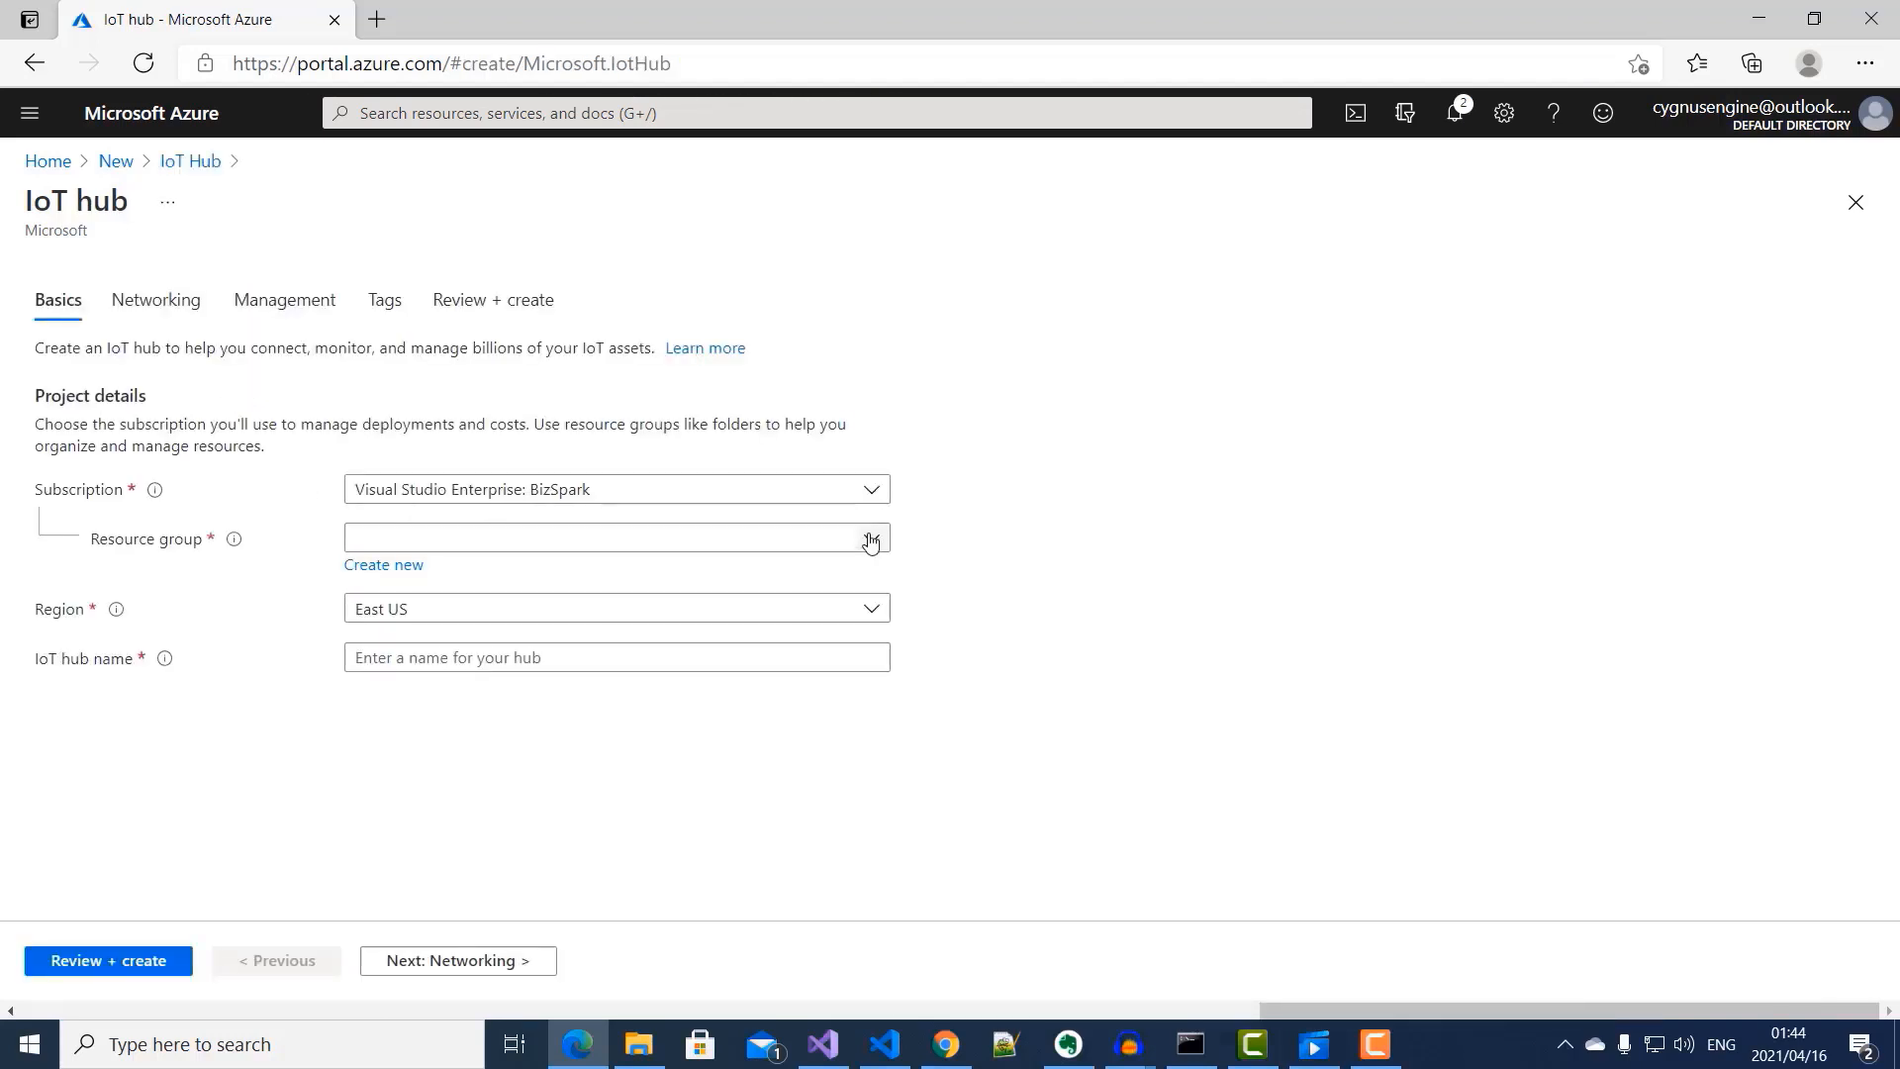
Step: Assign the IoT hub to the industry40tvazuredigitaltwins resource group and set its region to West Europe
click(870, 541)
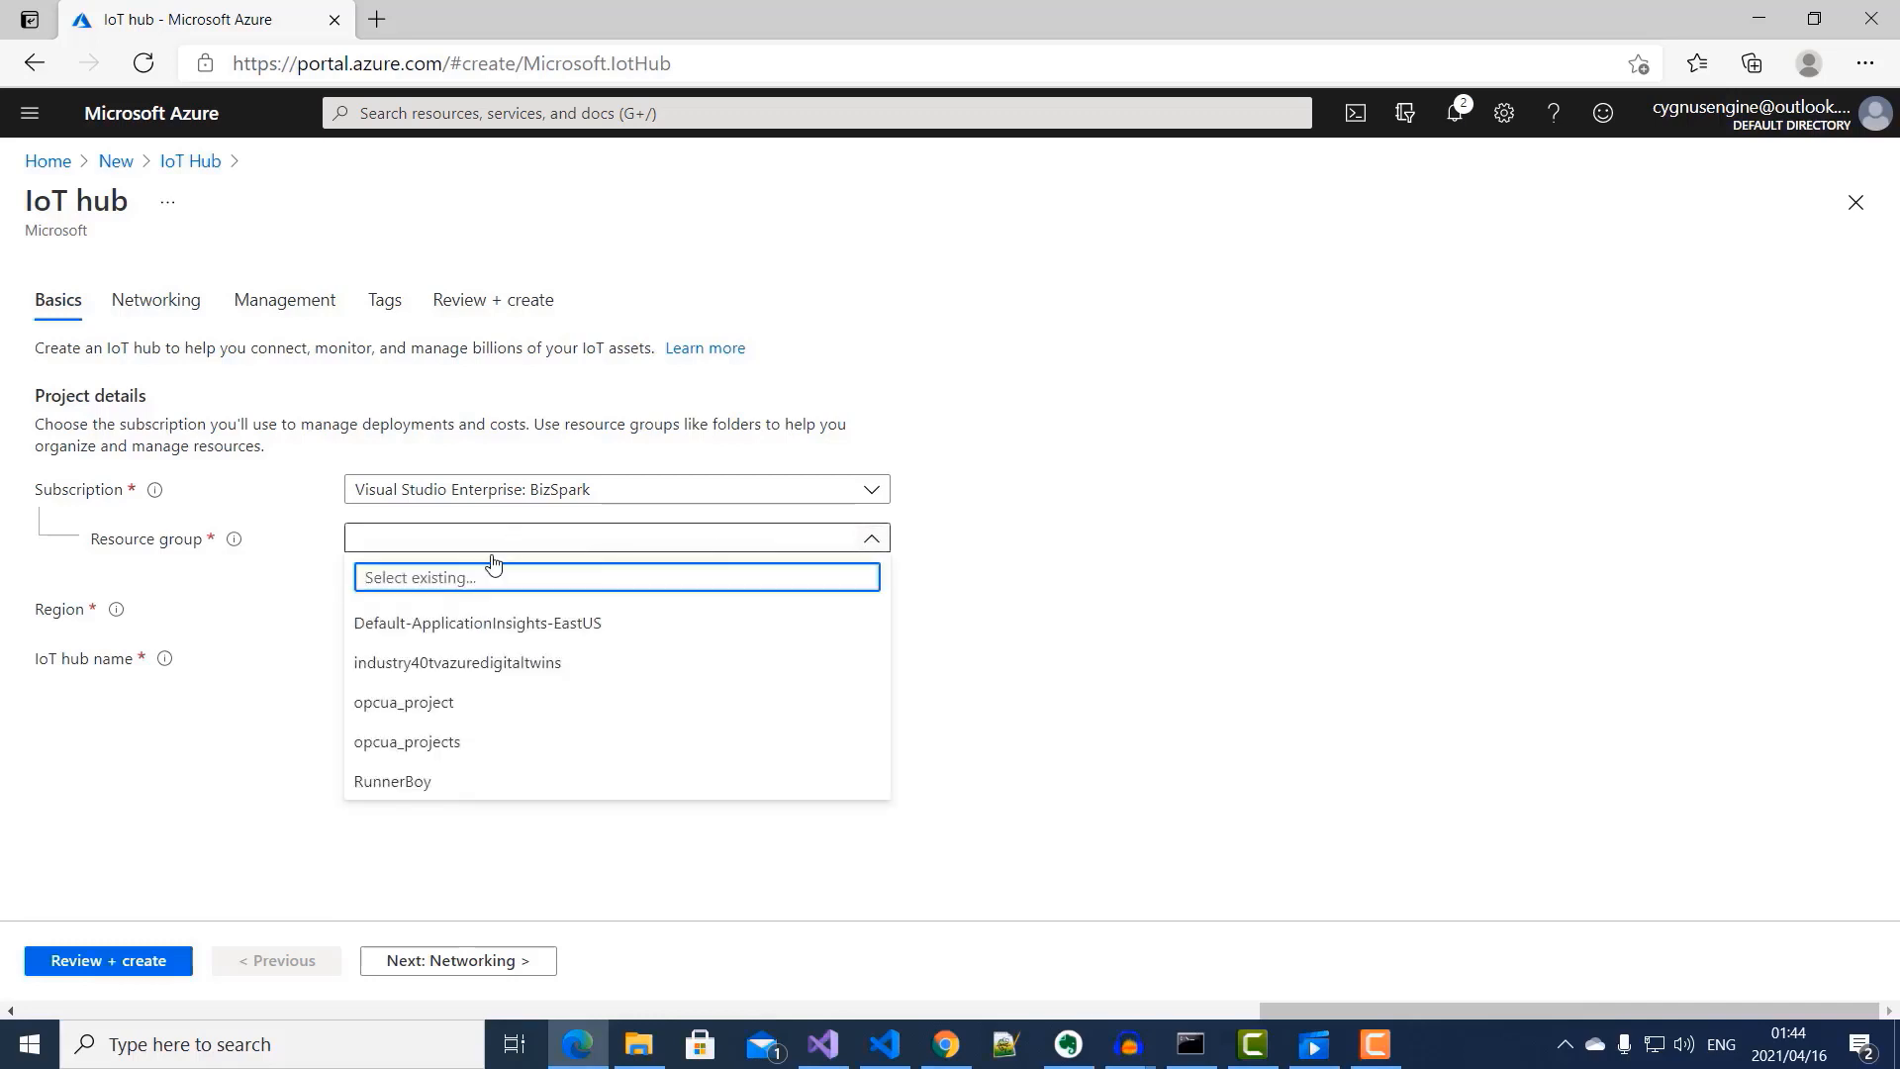
click(453, 663)
click(687, 610)
scroll(715, 425, down, 5)
scroll(715, 425, down, 2)
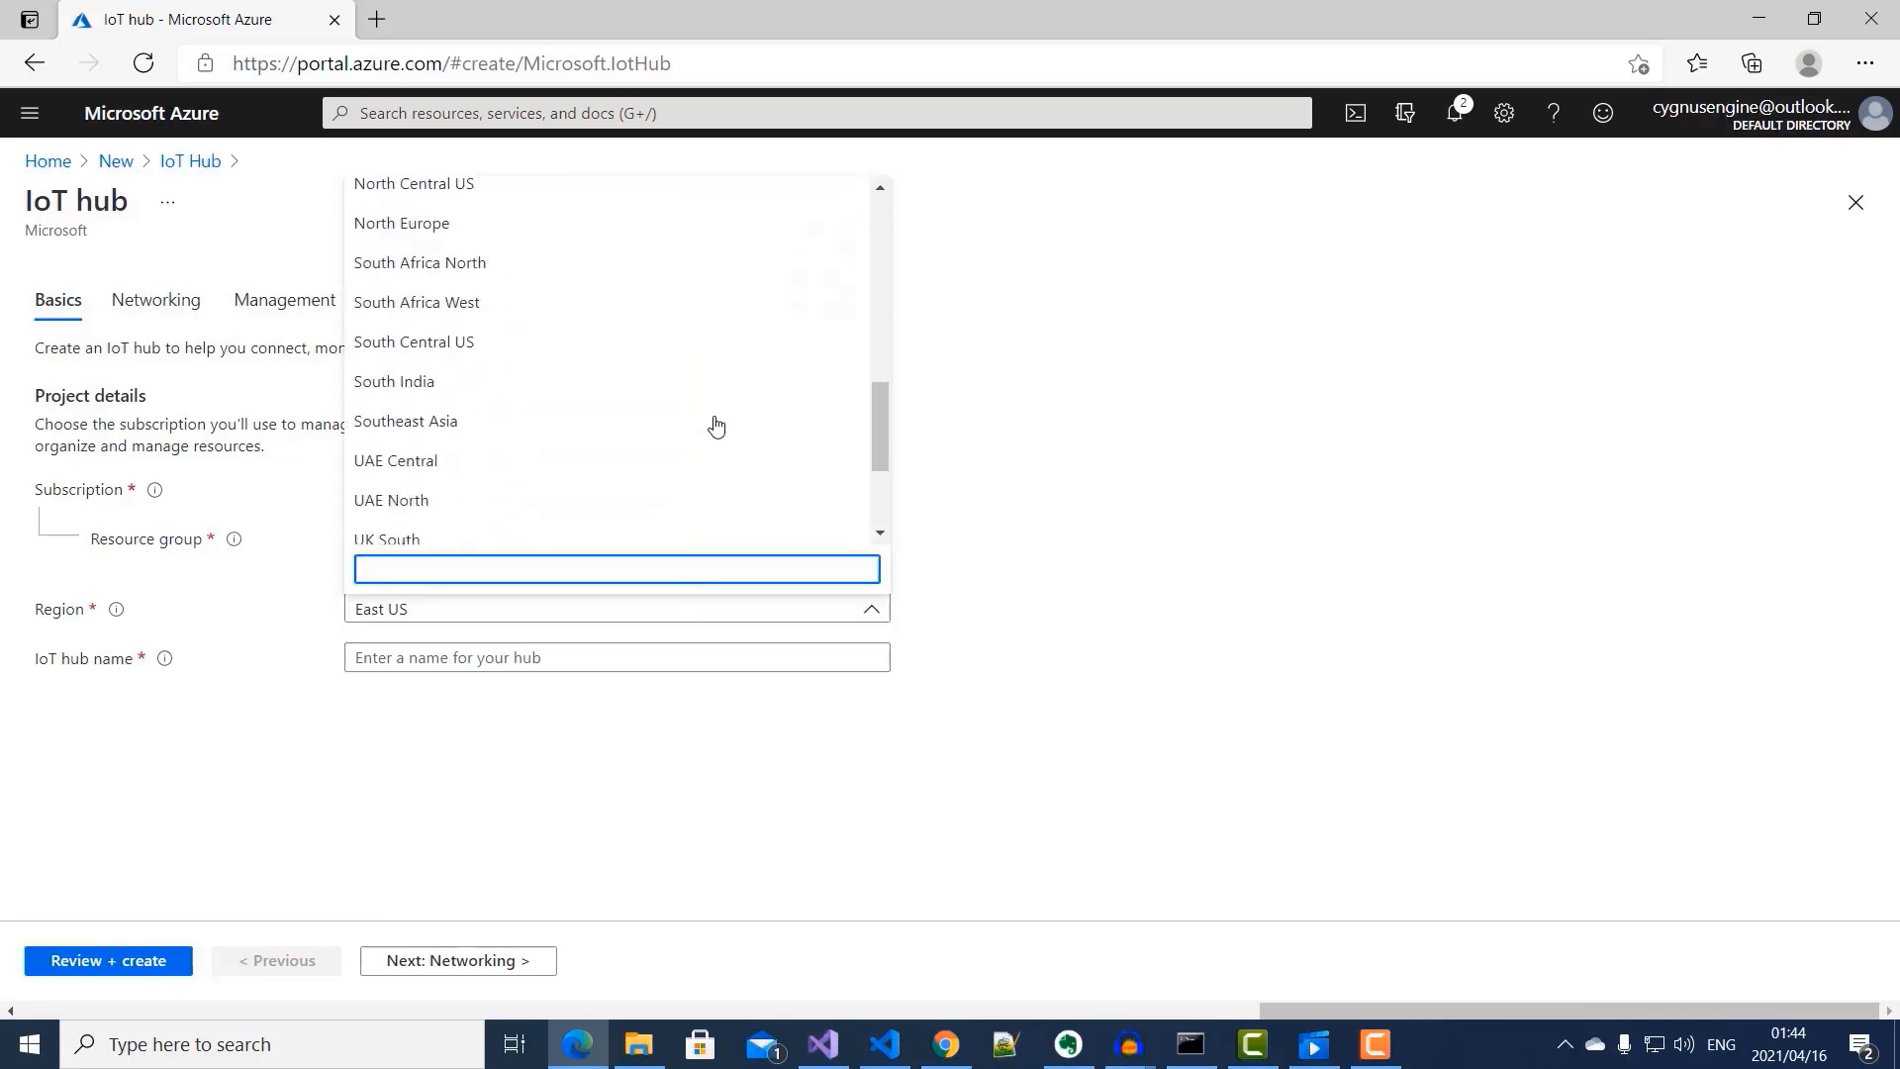
scroll(714, 426, down, 3)
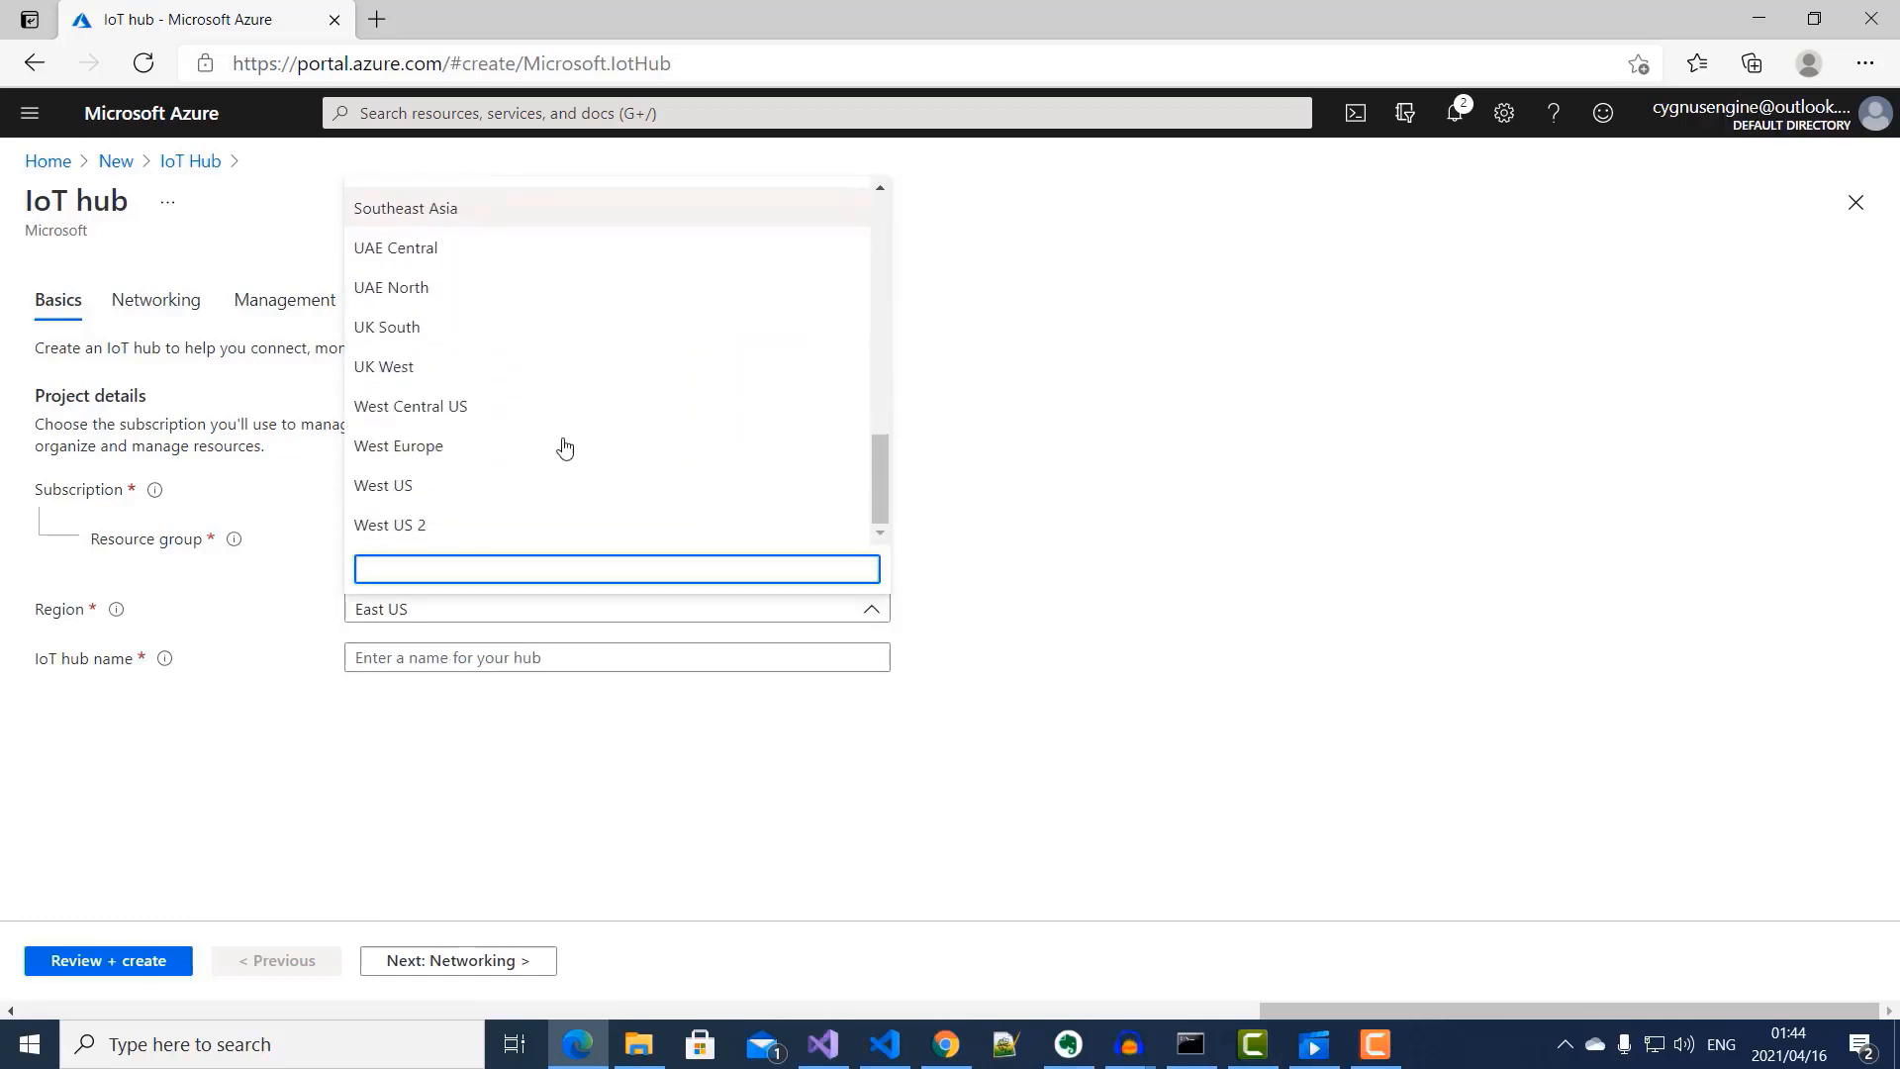
click(544, 447)
Step: Name the IoT hub myadtiothub, review its settings, and create it
click(434, 661)
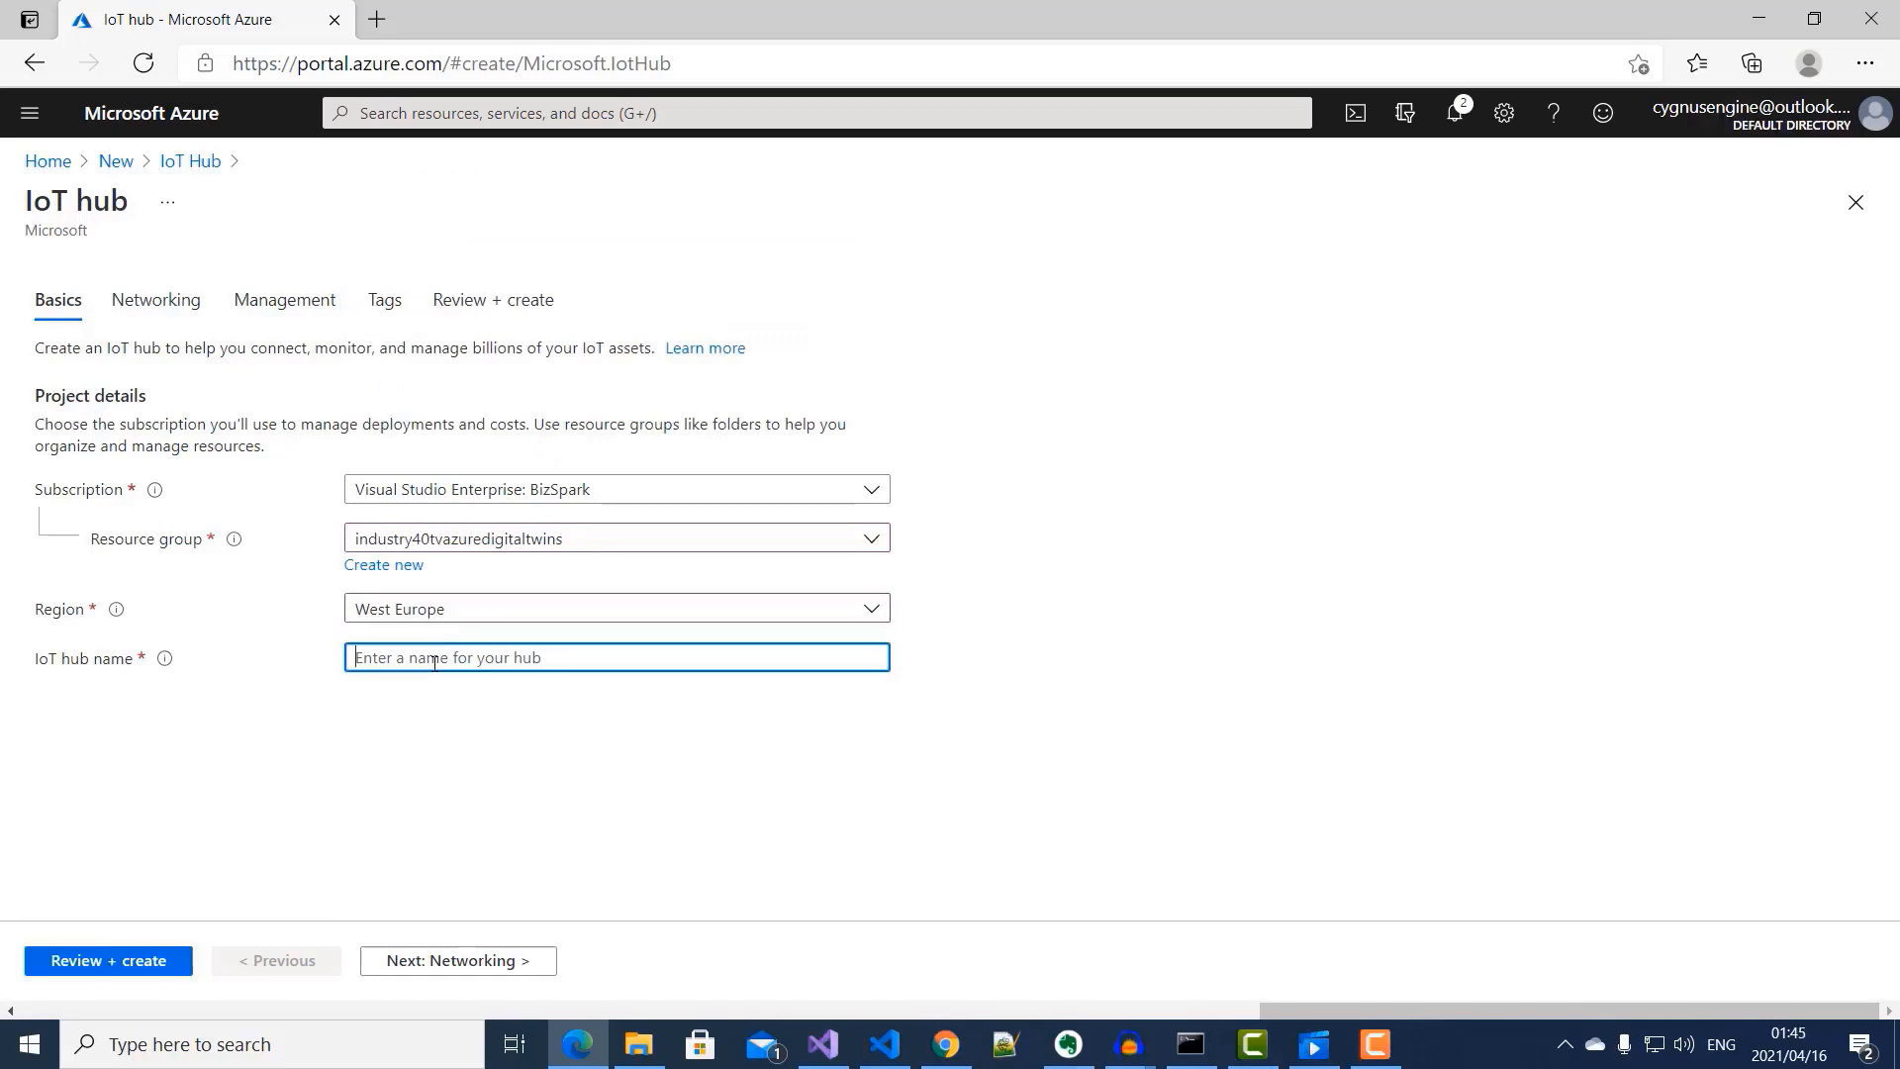
text(myadt)
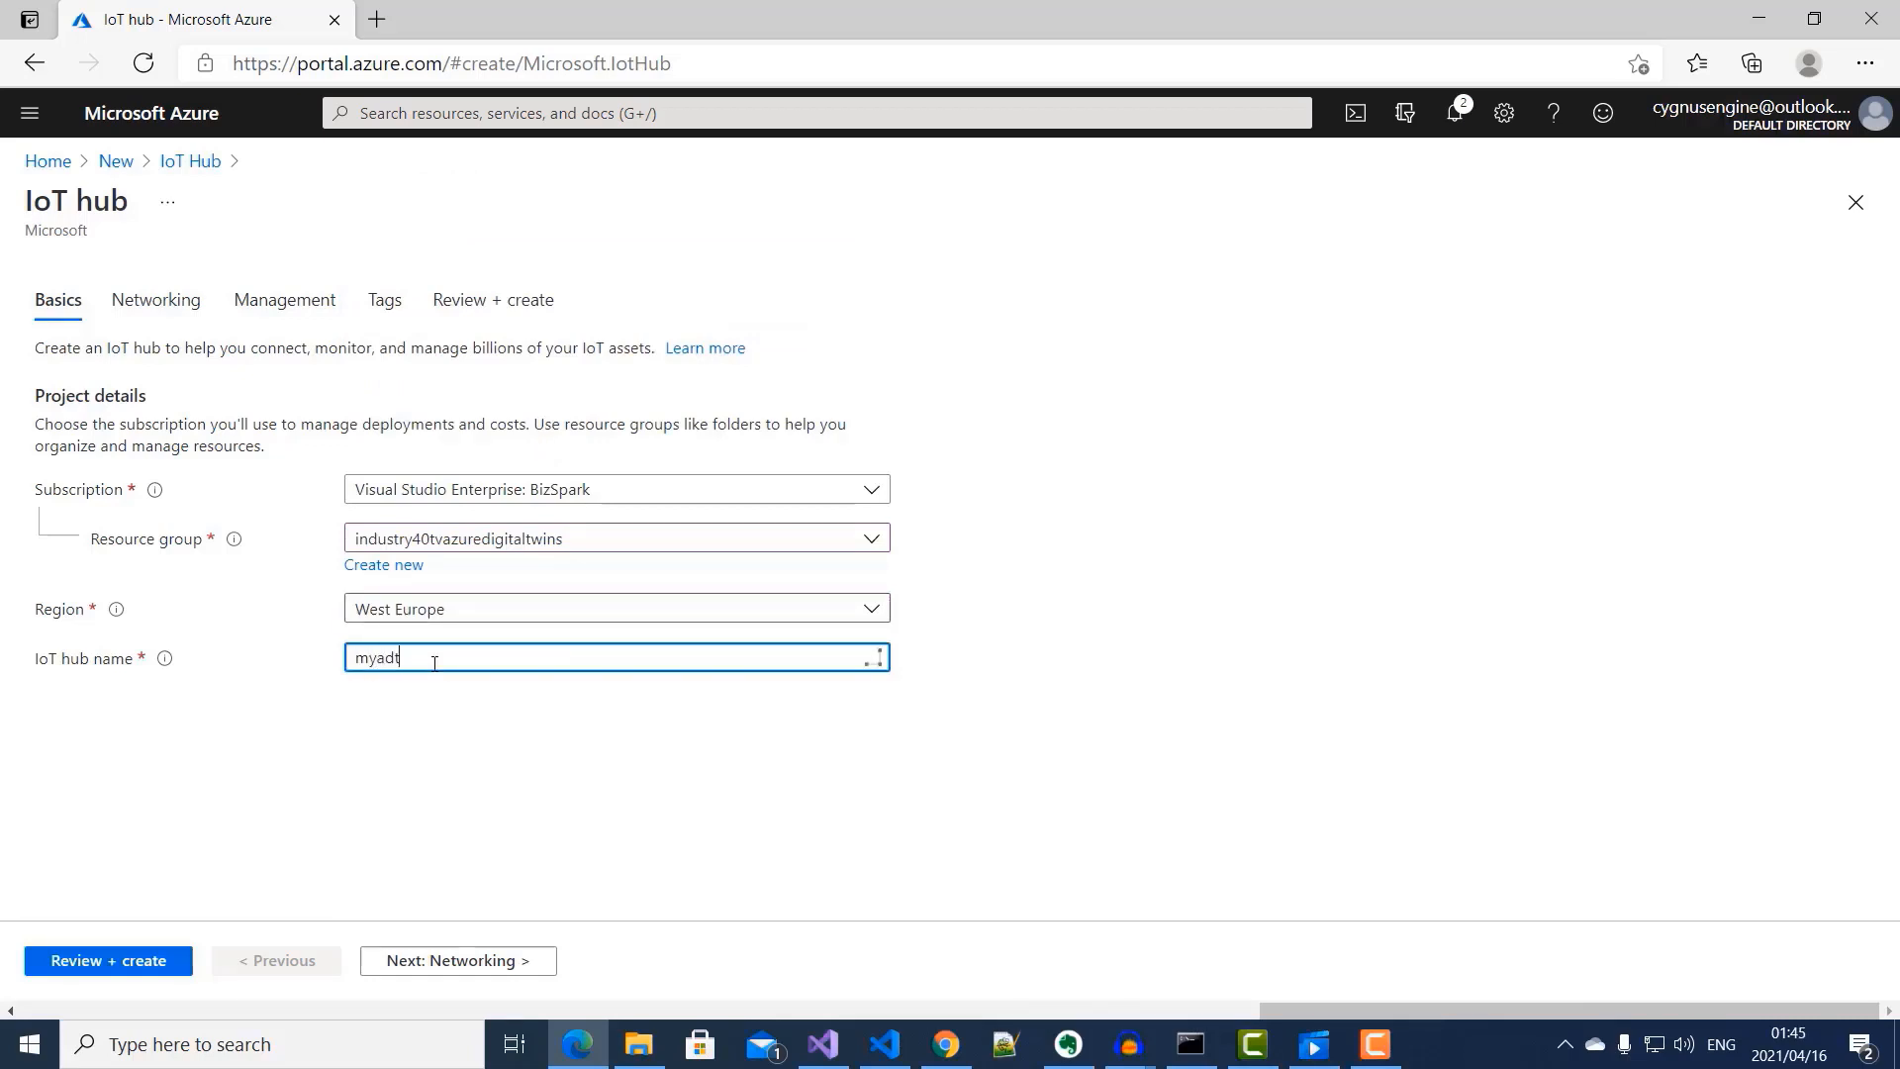
text(iothub)
click(115, 960)
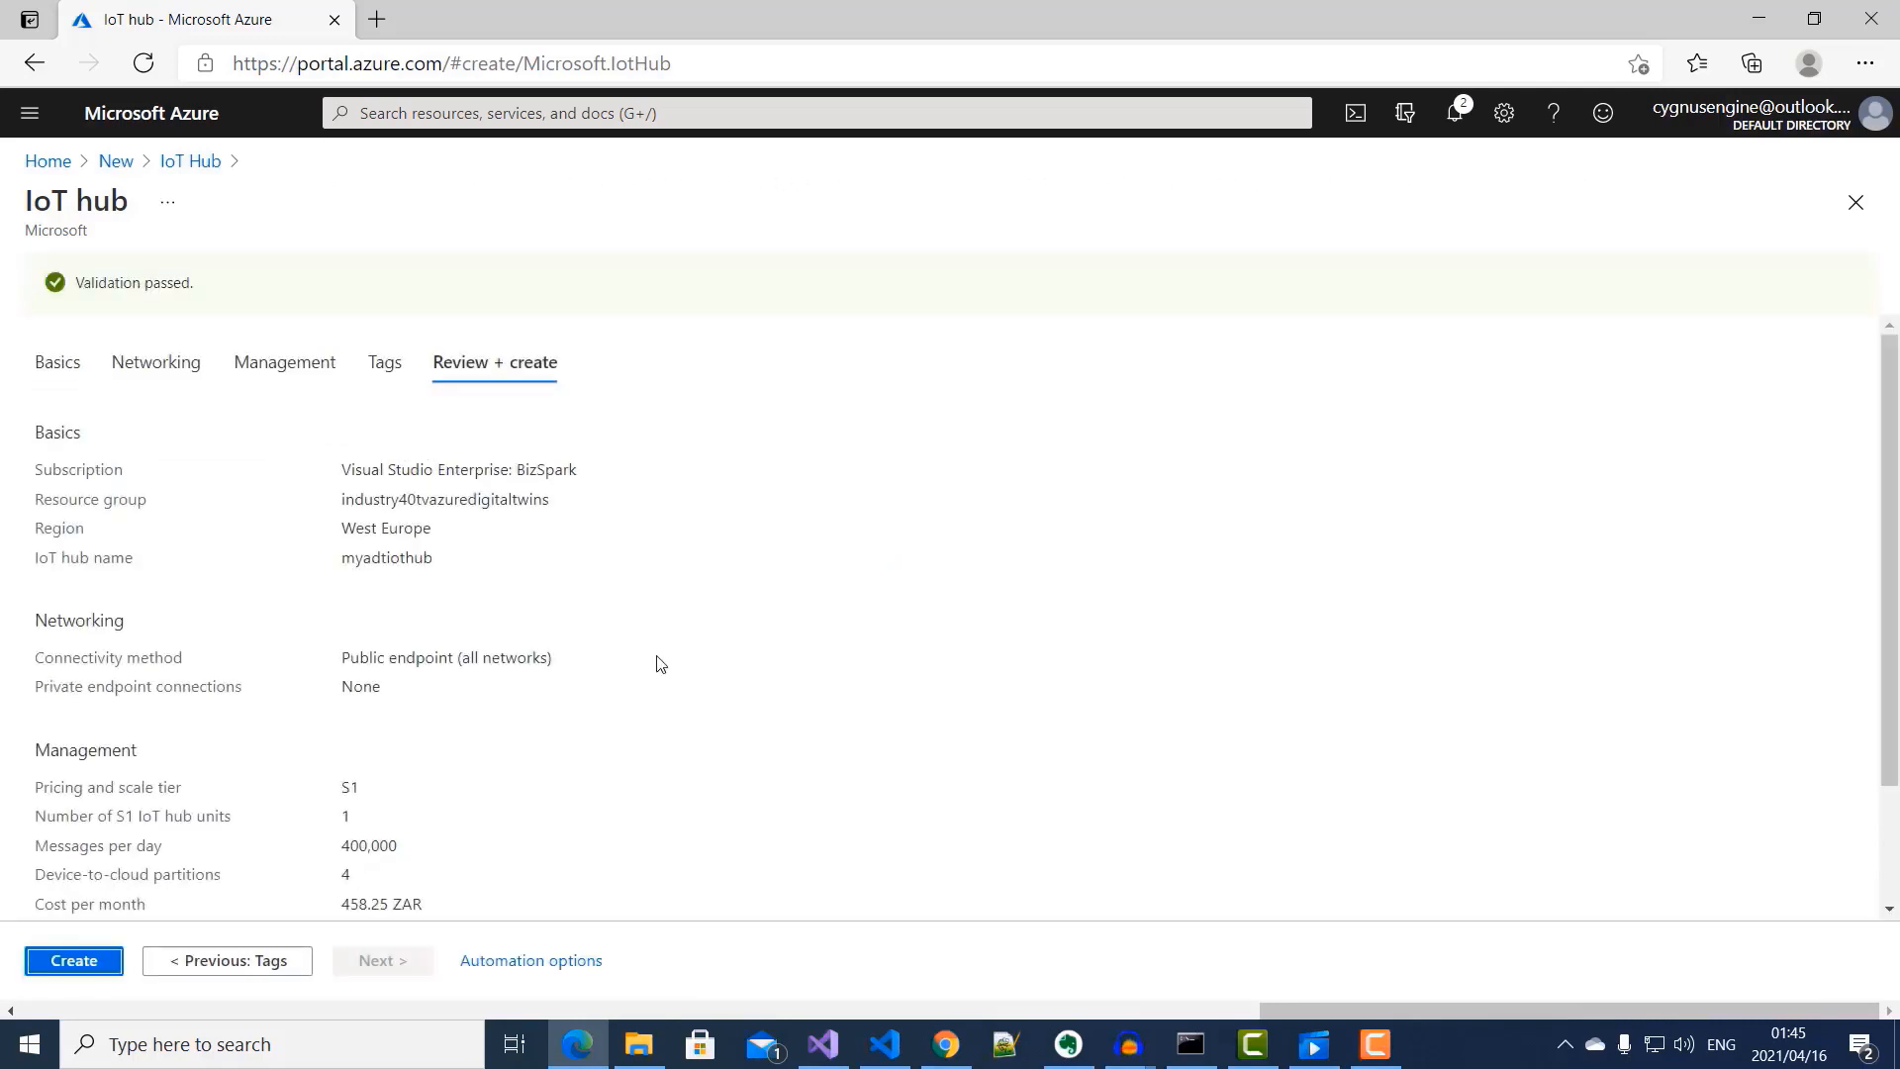
scroll(658, 665, down, 2)
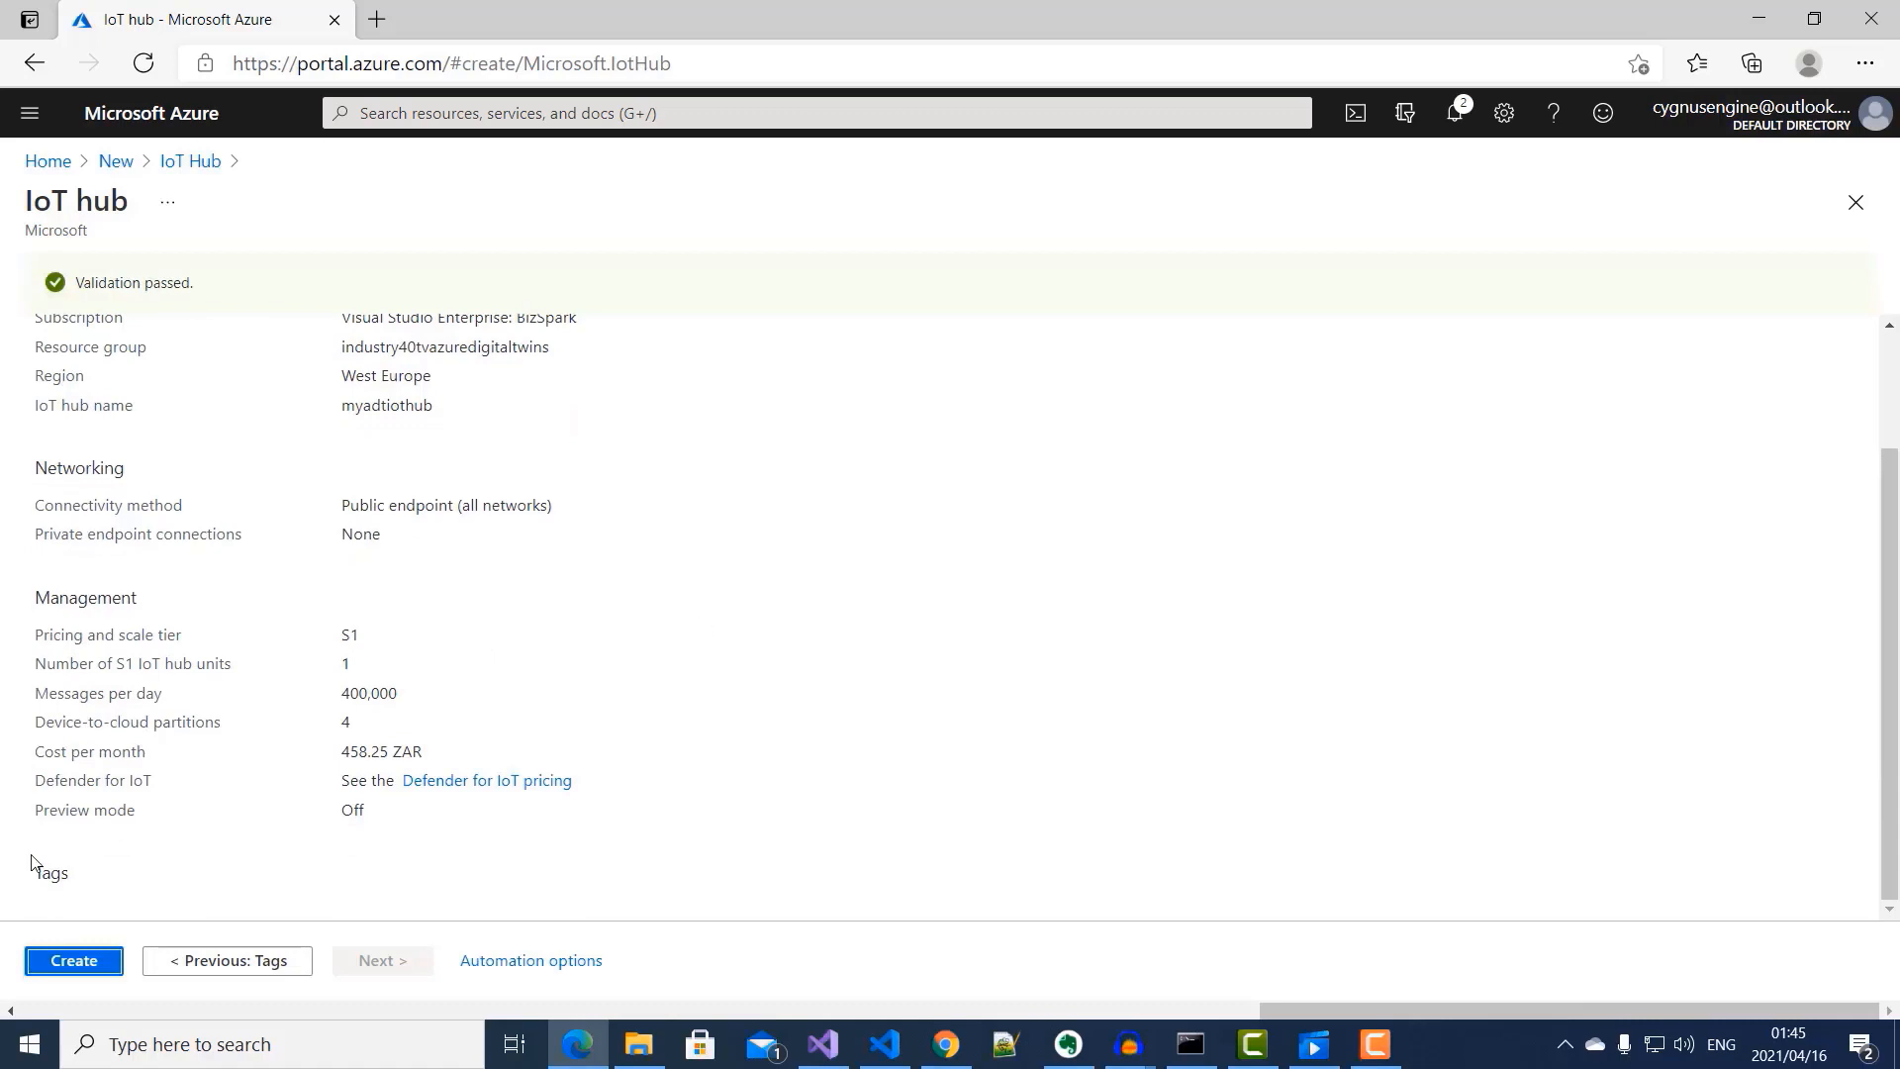
click(91, 969)
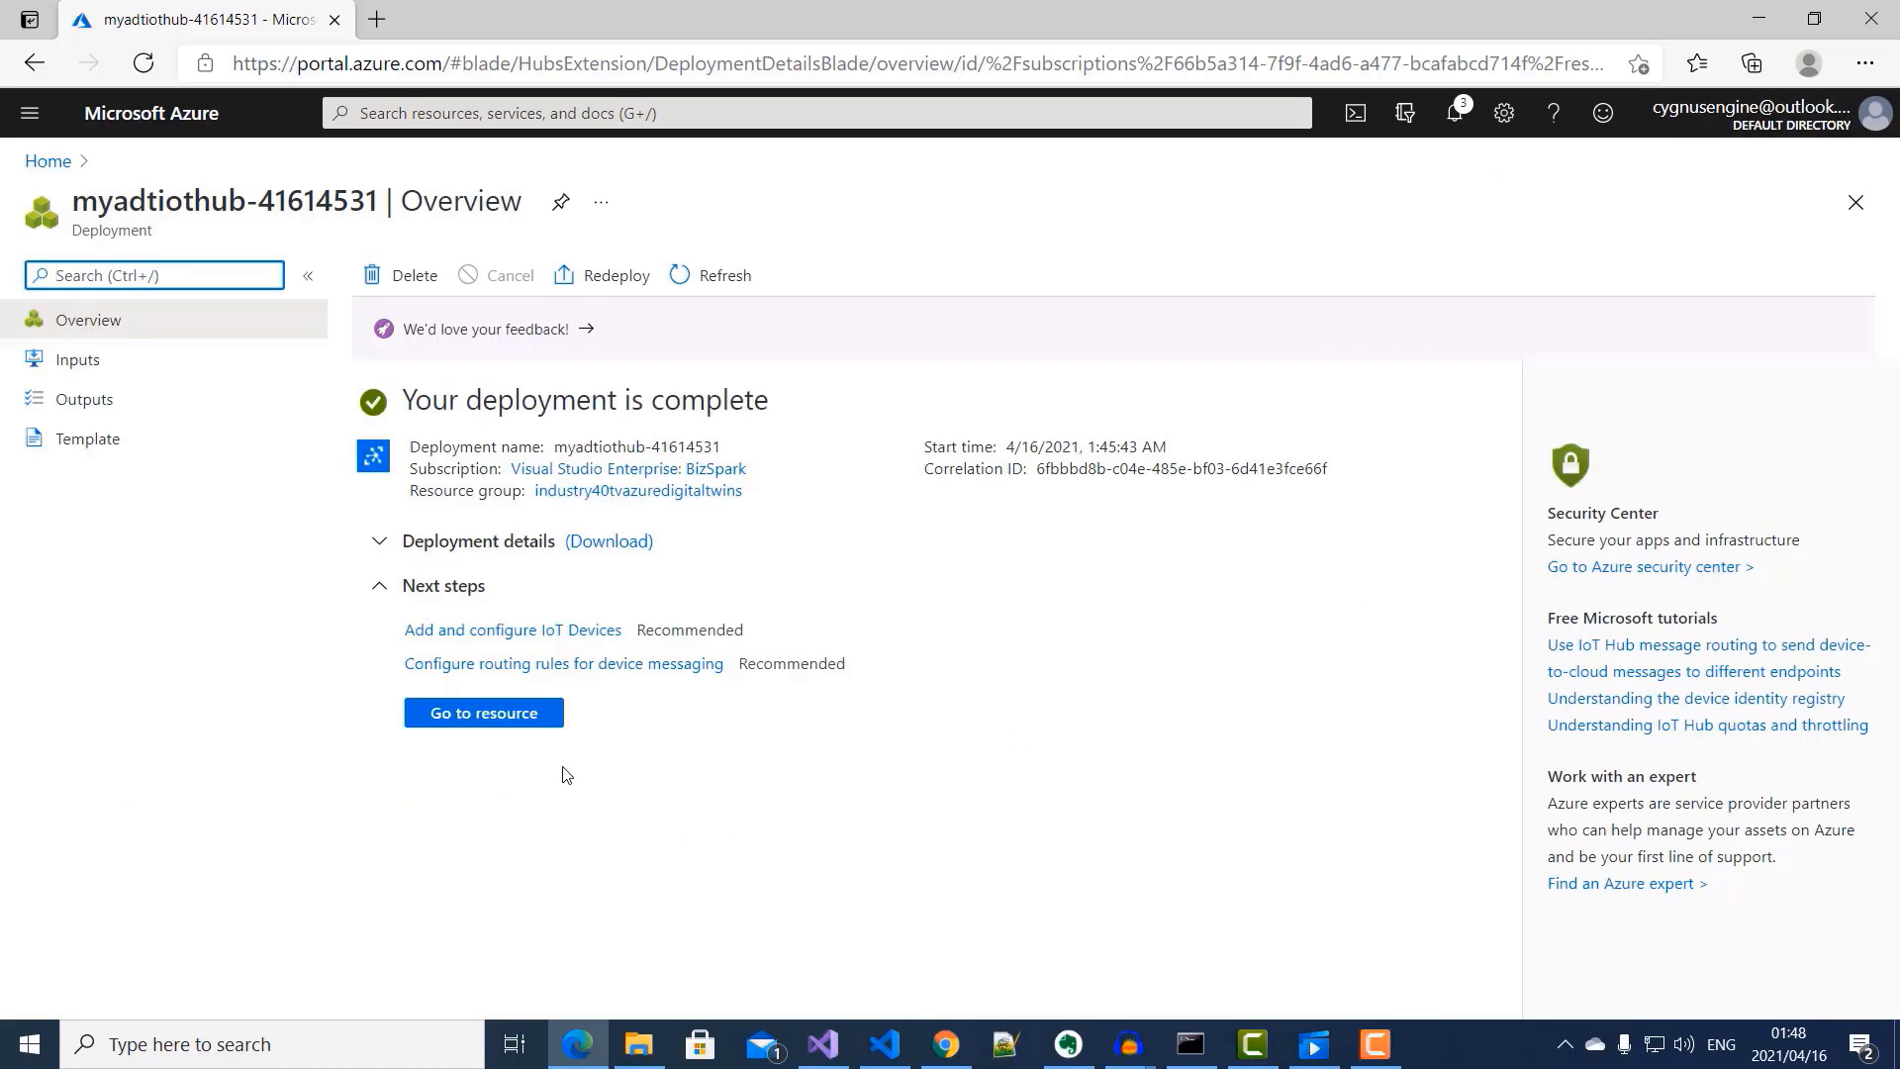
Step: Go to the deployed myadtiothub resource and open its list of IoT devices
click(466, 712)
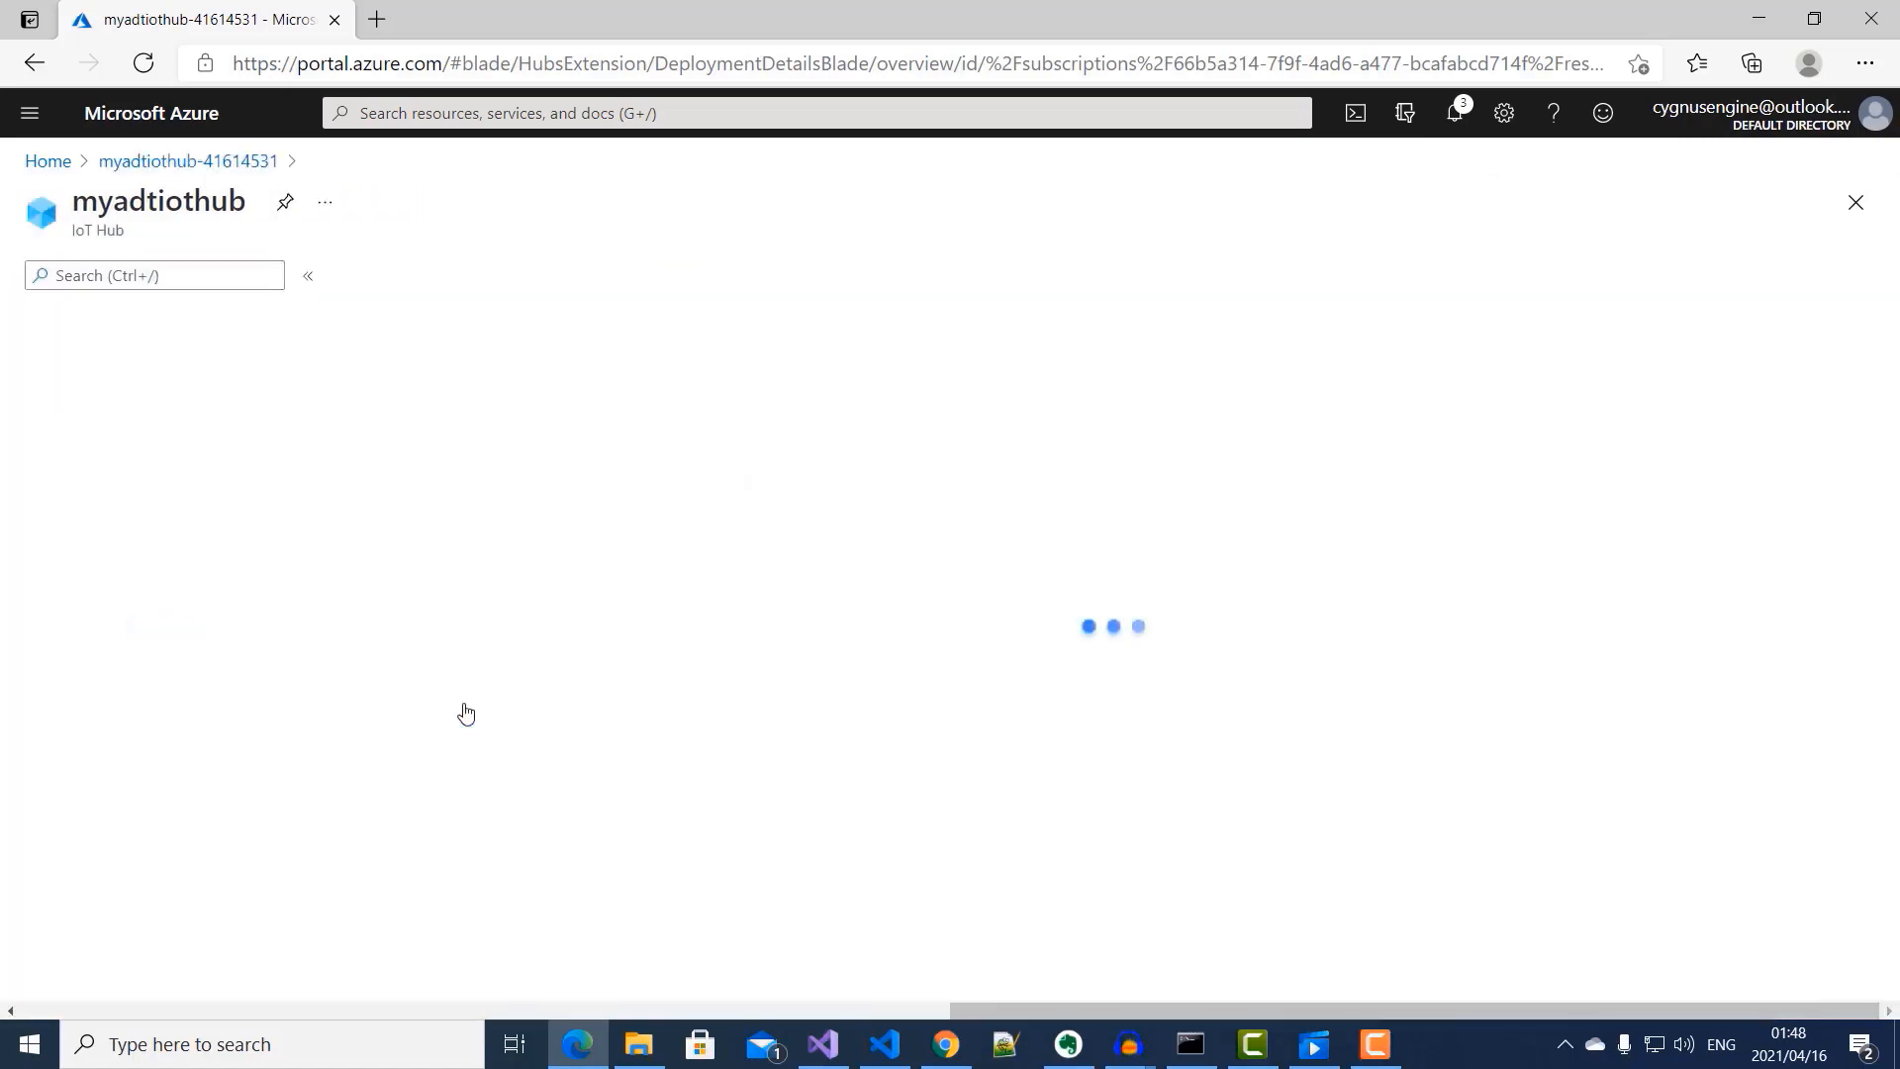
scroll(467, 713, down, 1)
scroll(172, 706, down, 5)
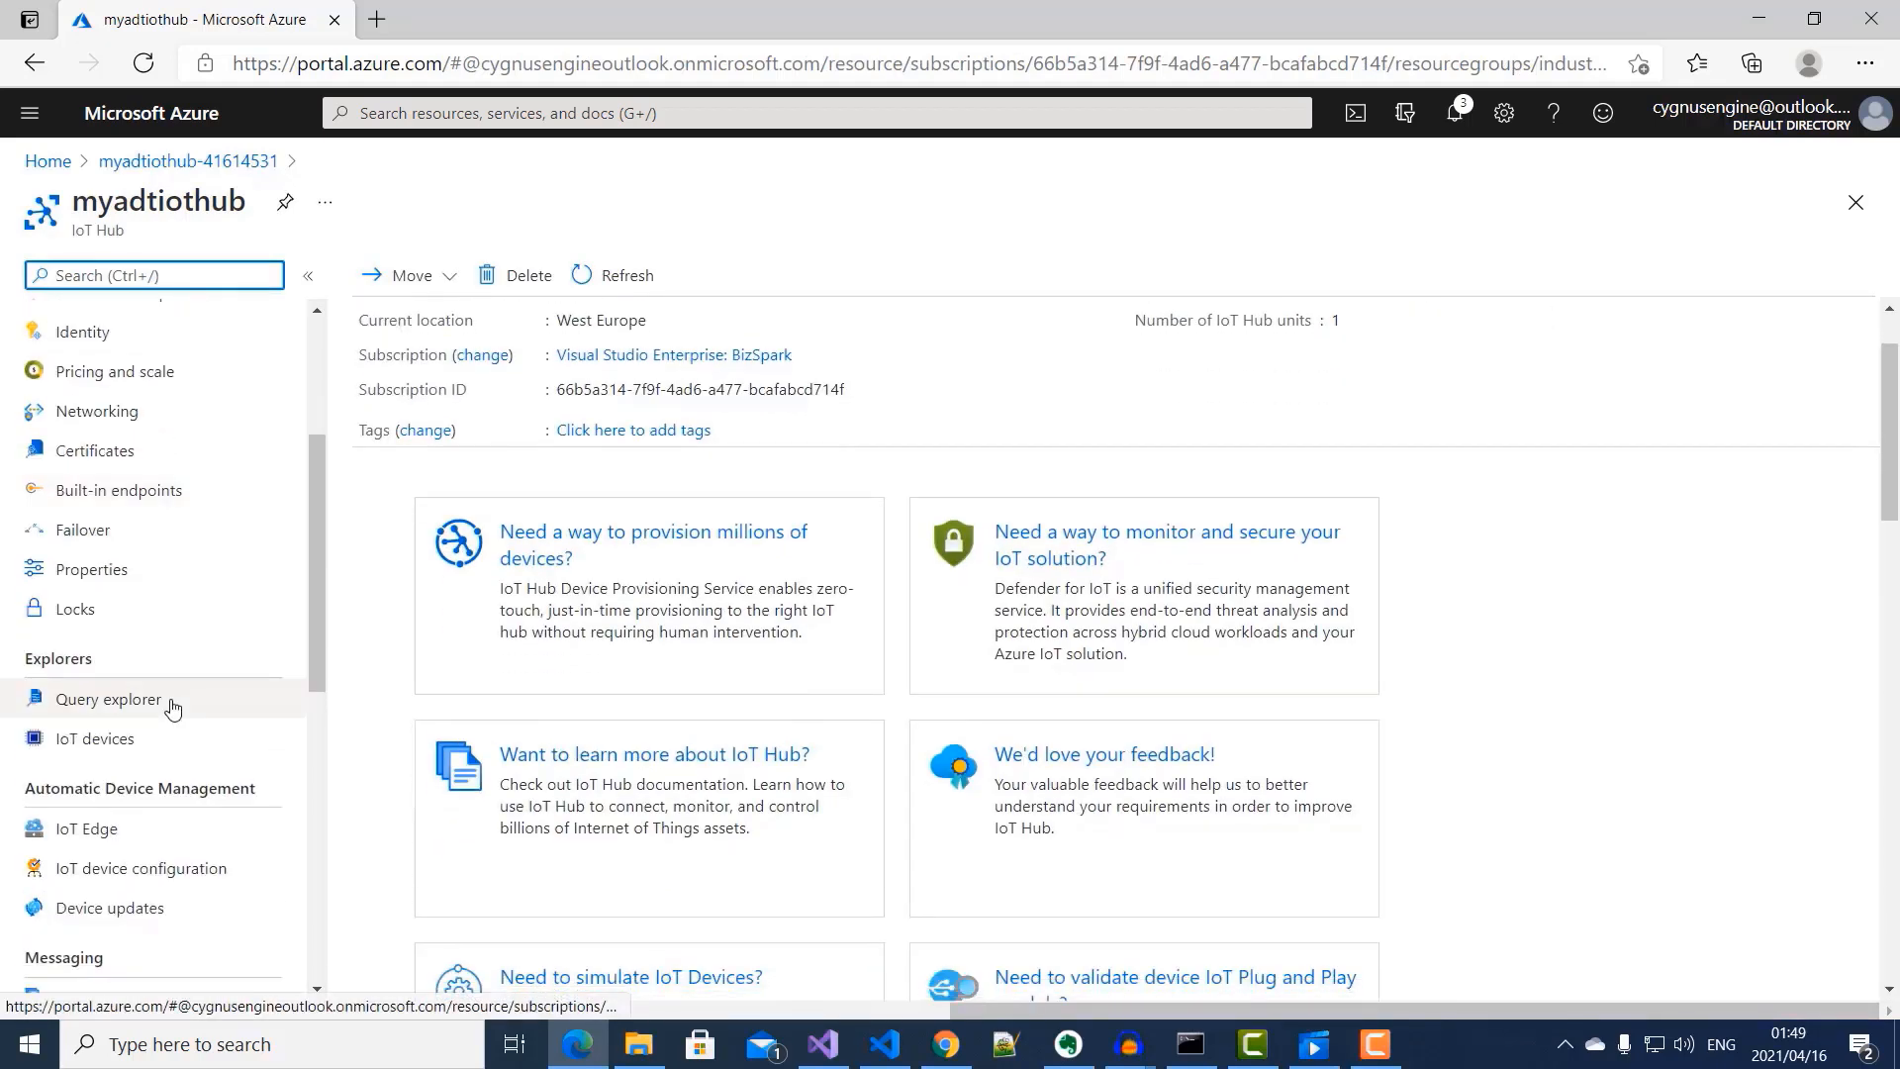
click(110, 532)
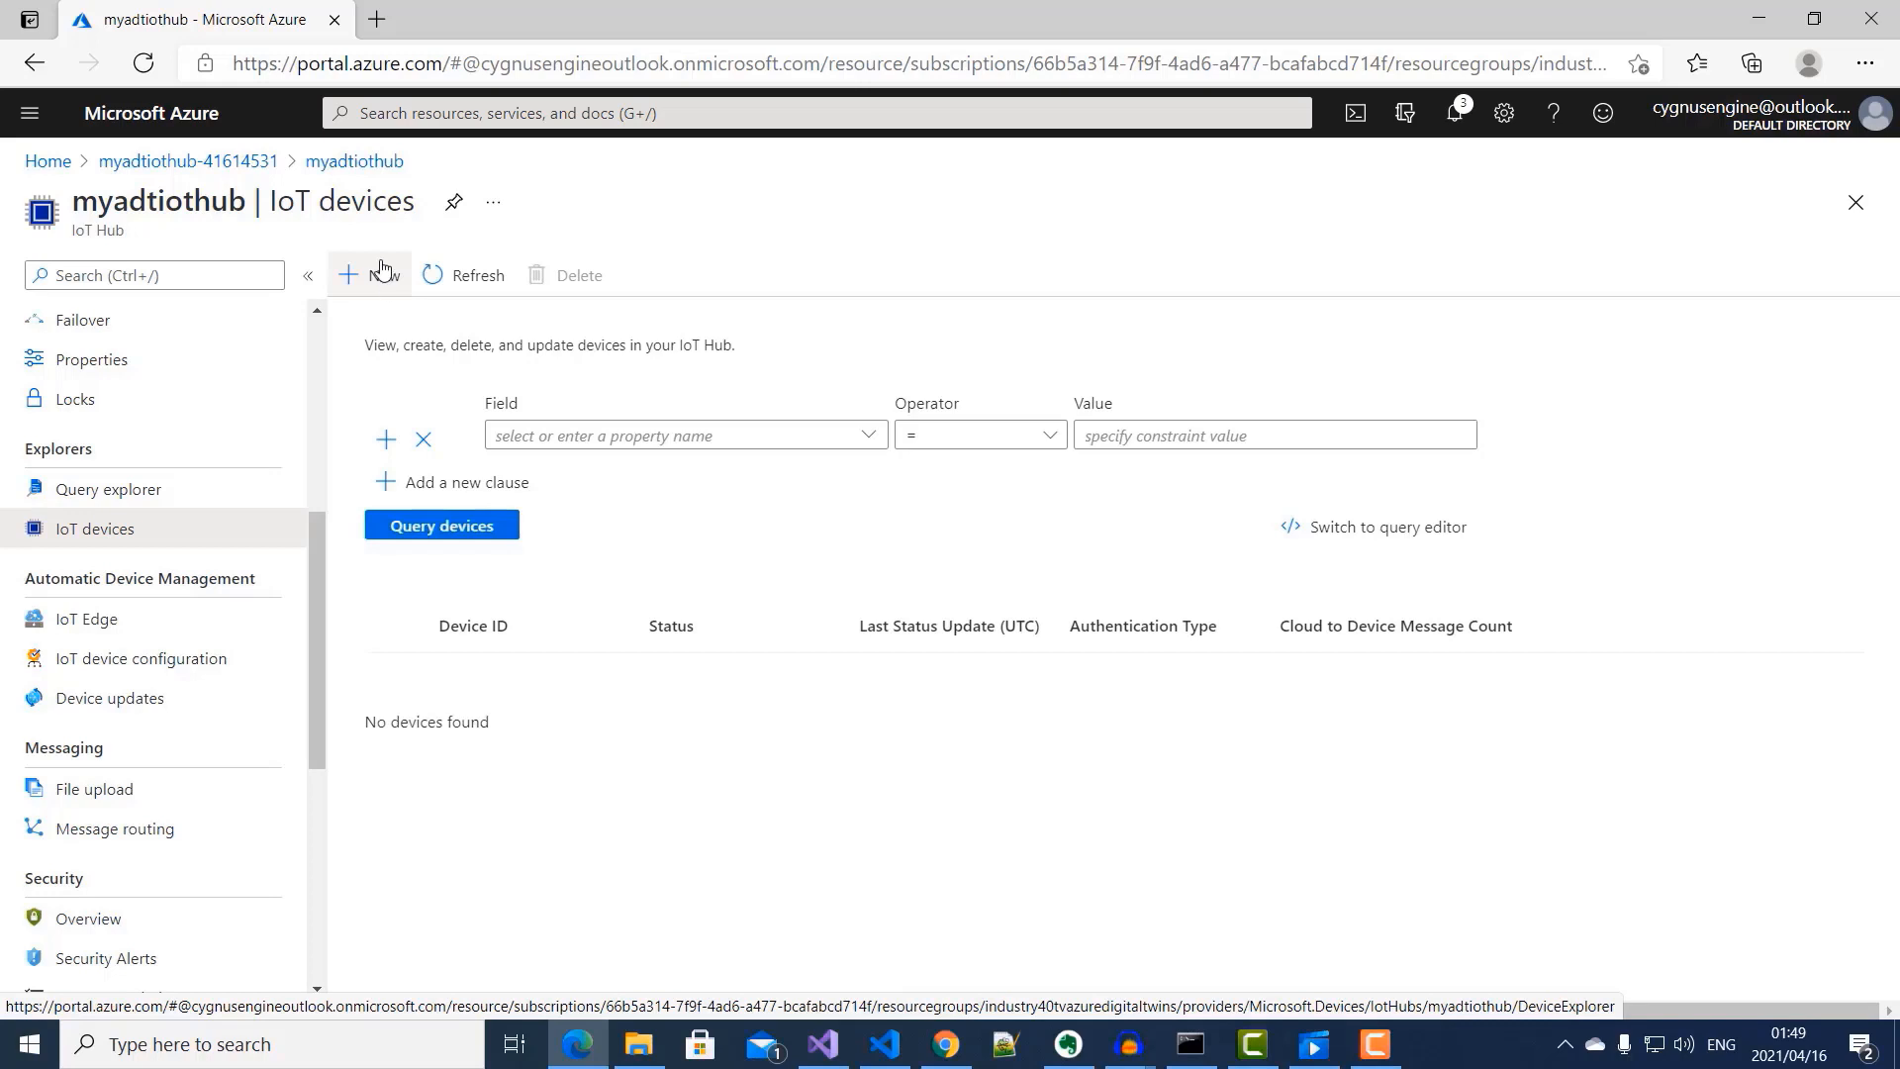
Step: Create a device with the ID factory042021 in the IoT hub, keeping symmetric key authentication and auto-generated keys
click(381, 272)
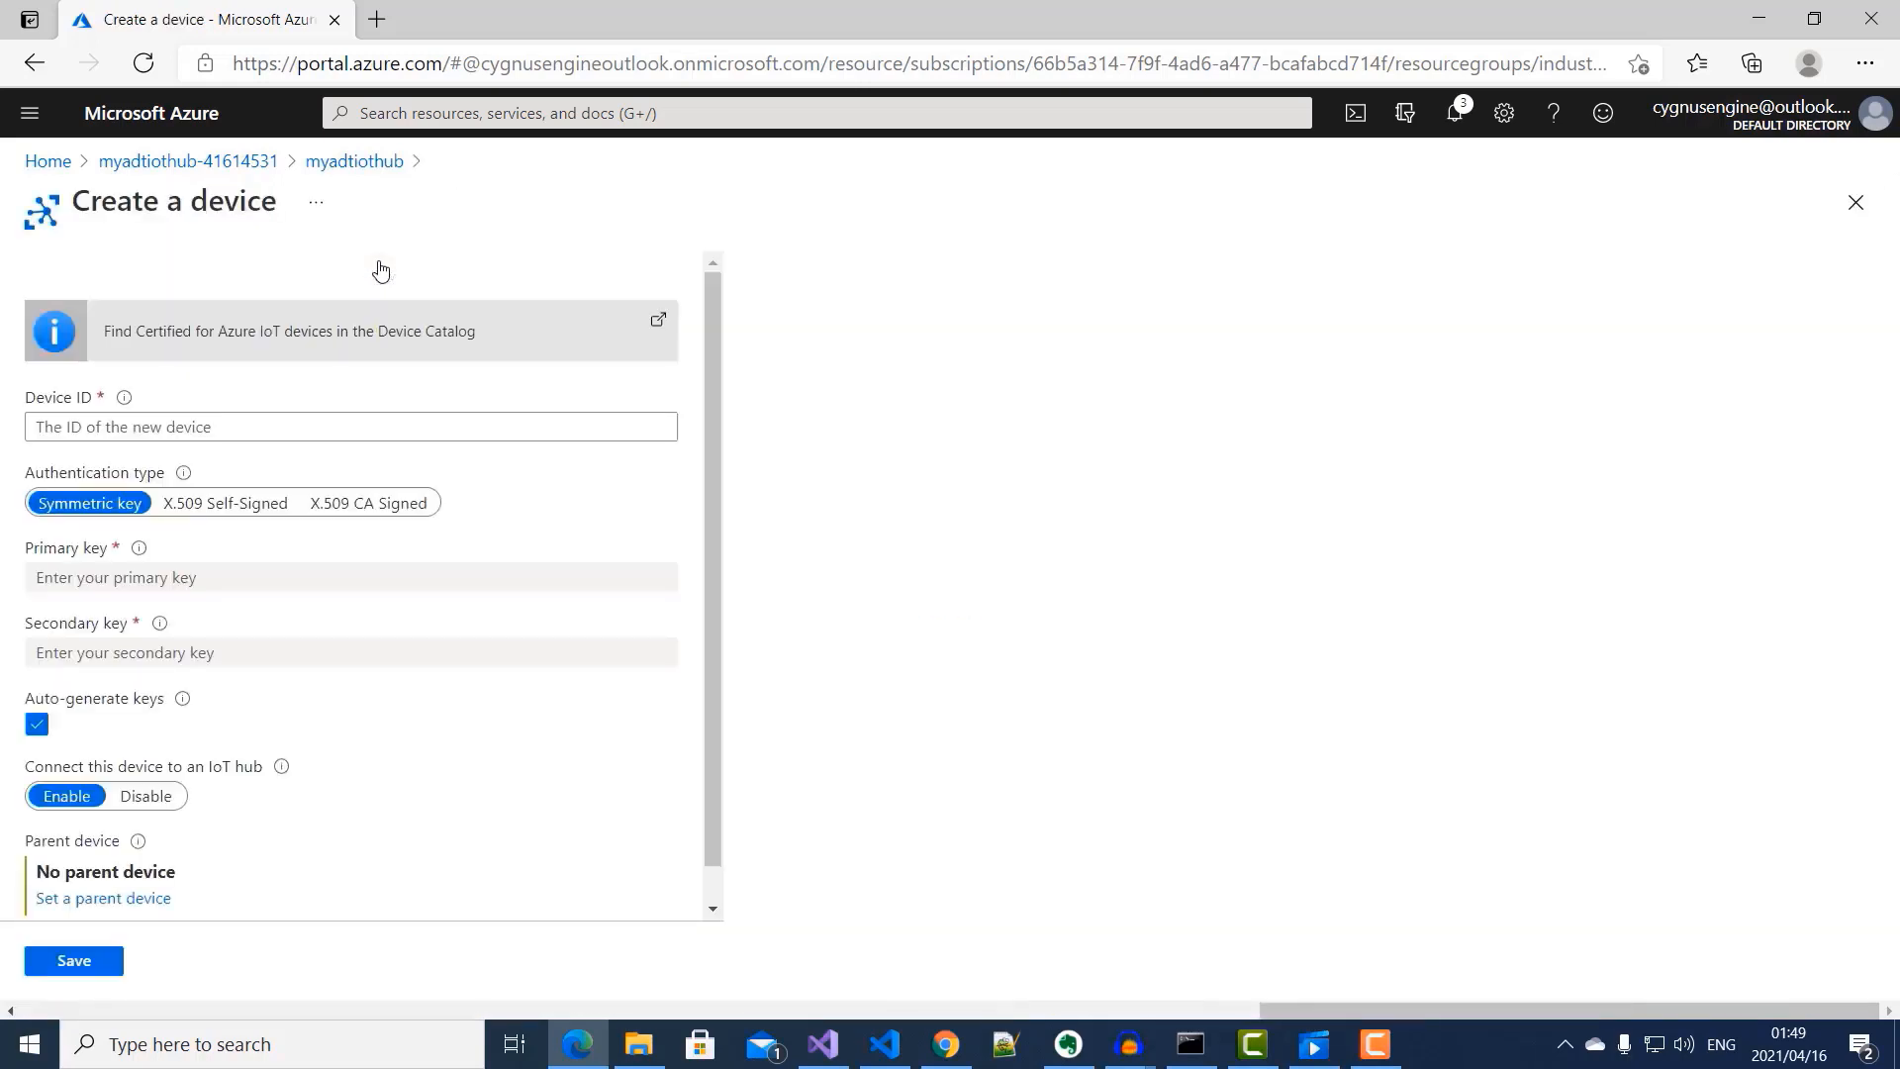
click(99, 427)
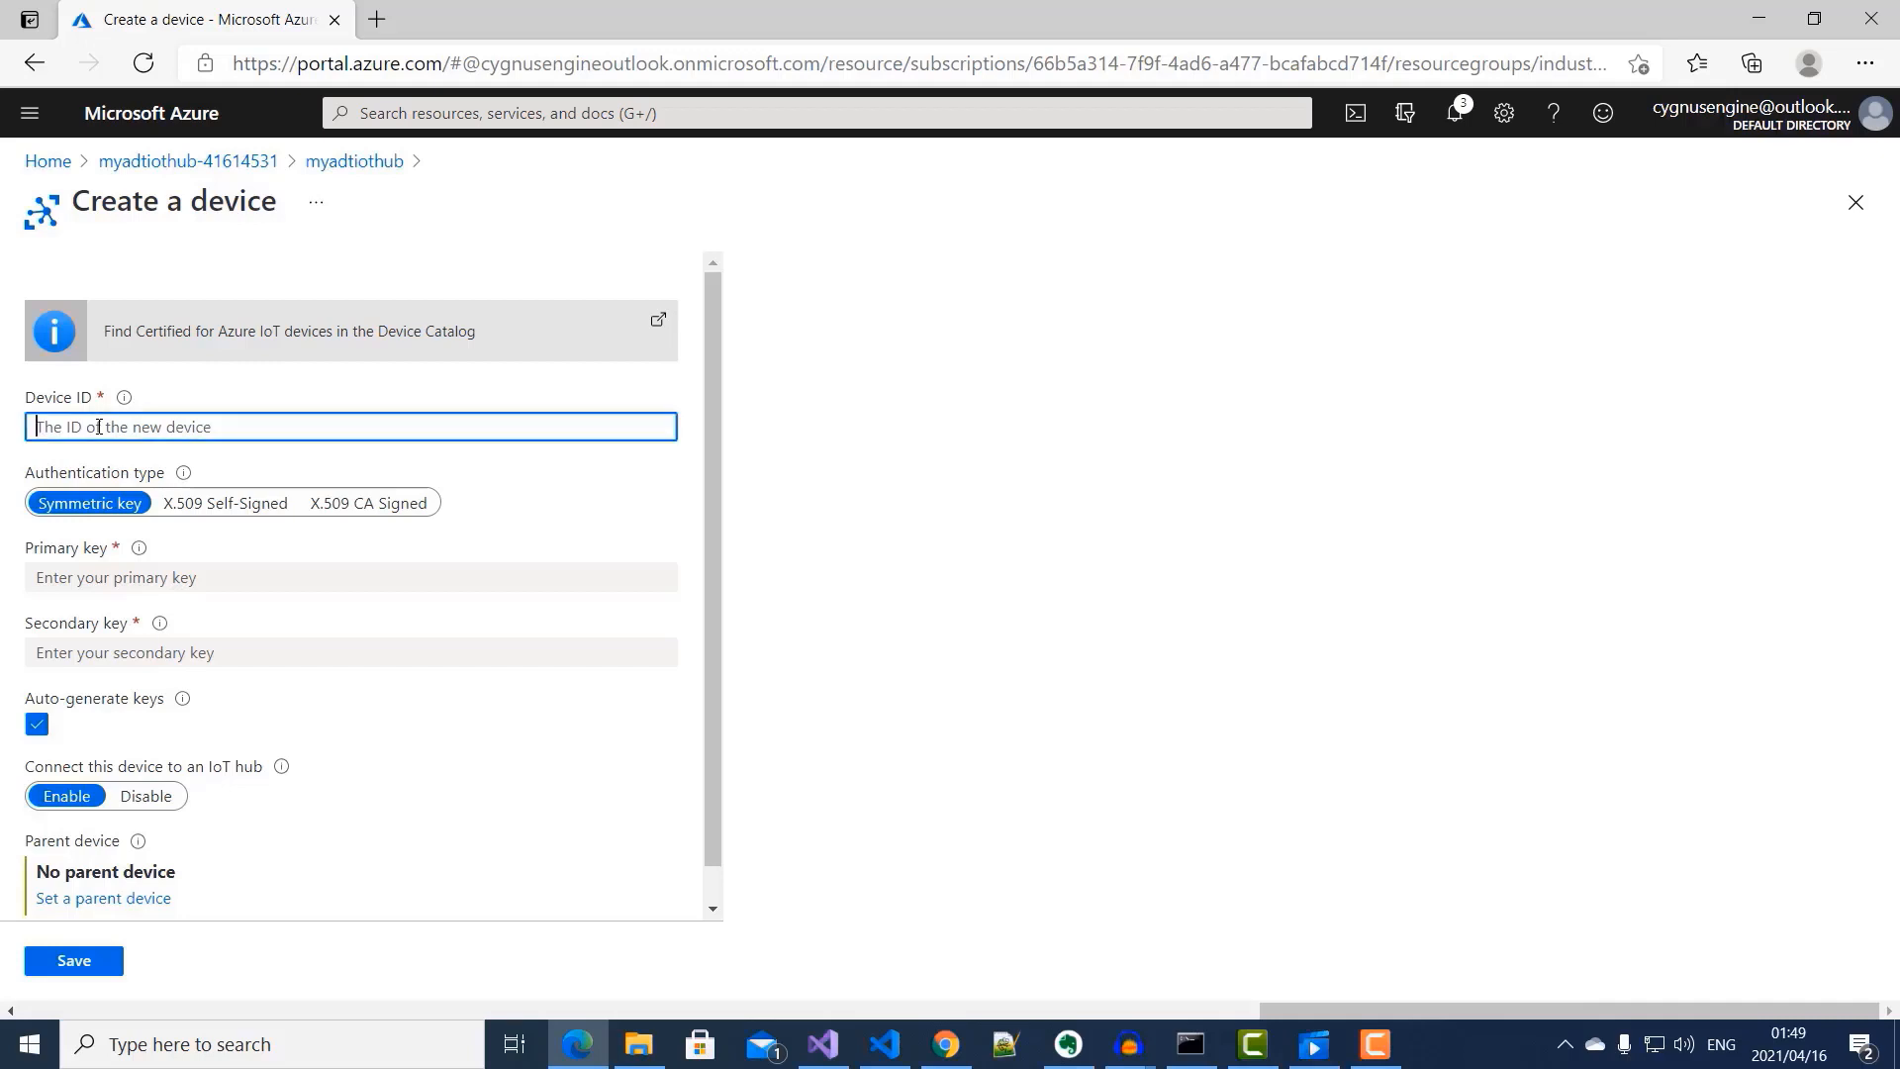
text(factory042021)
scroll(416, 570, down, 1)
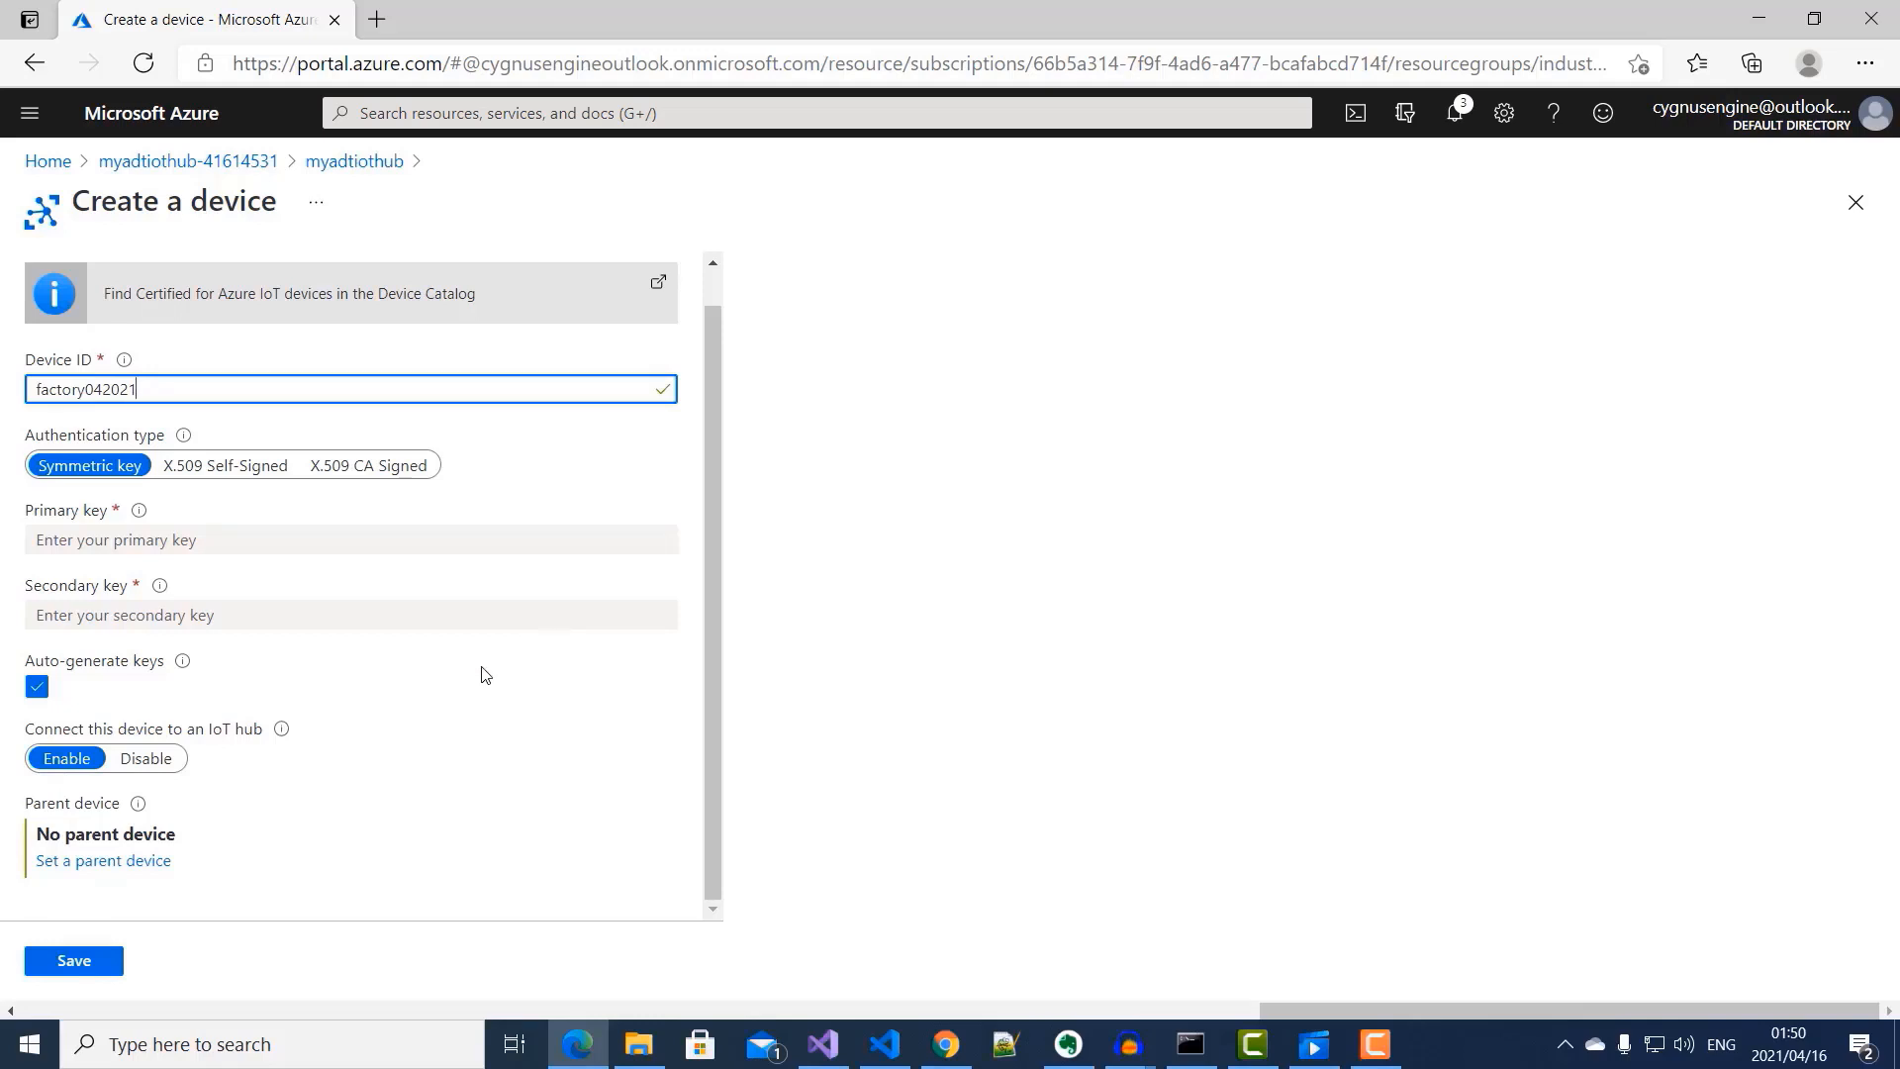
click(99, 966)
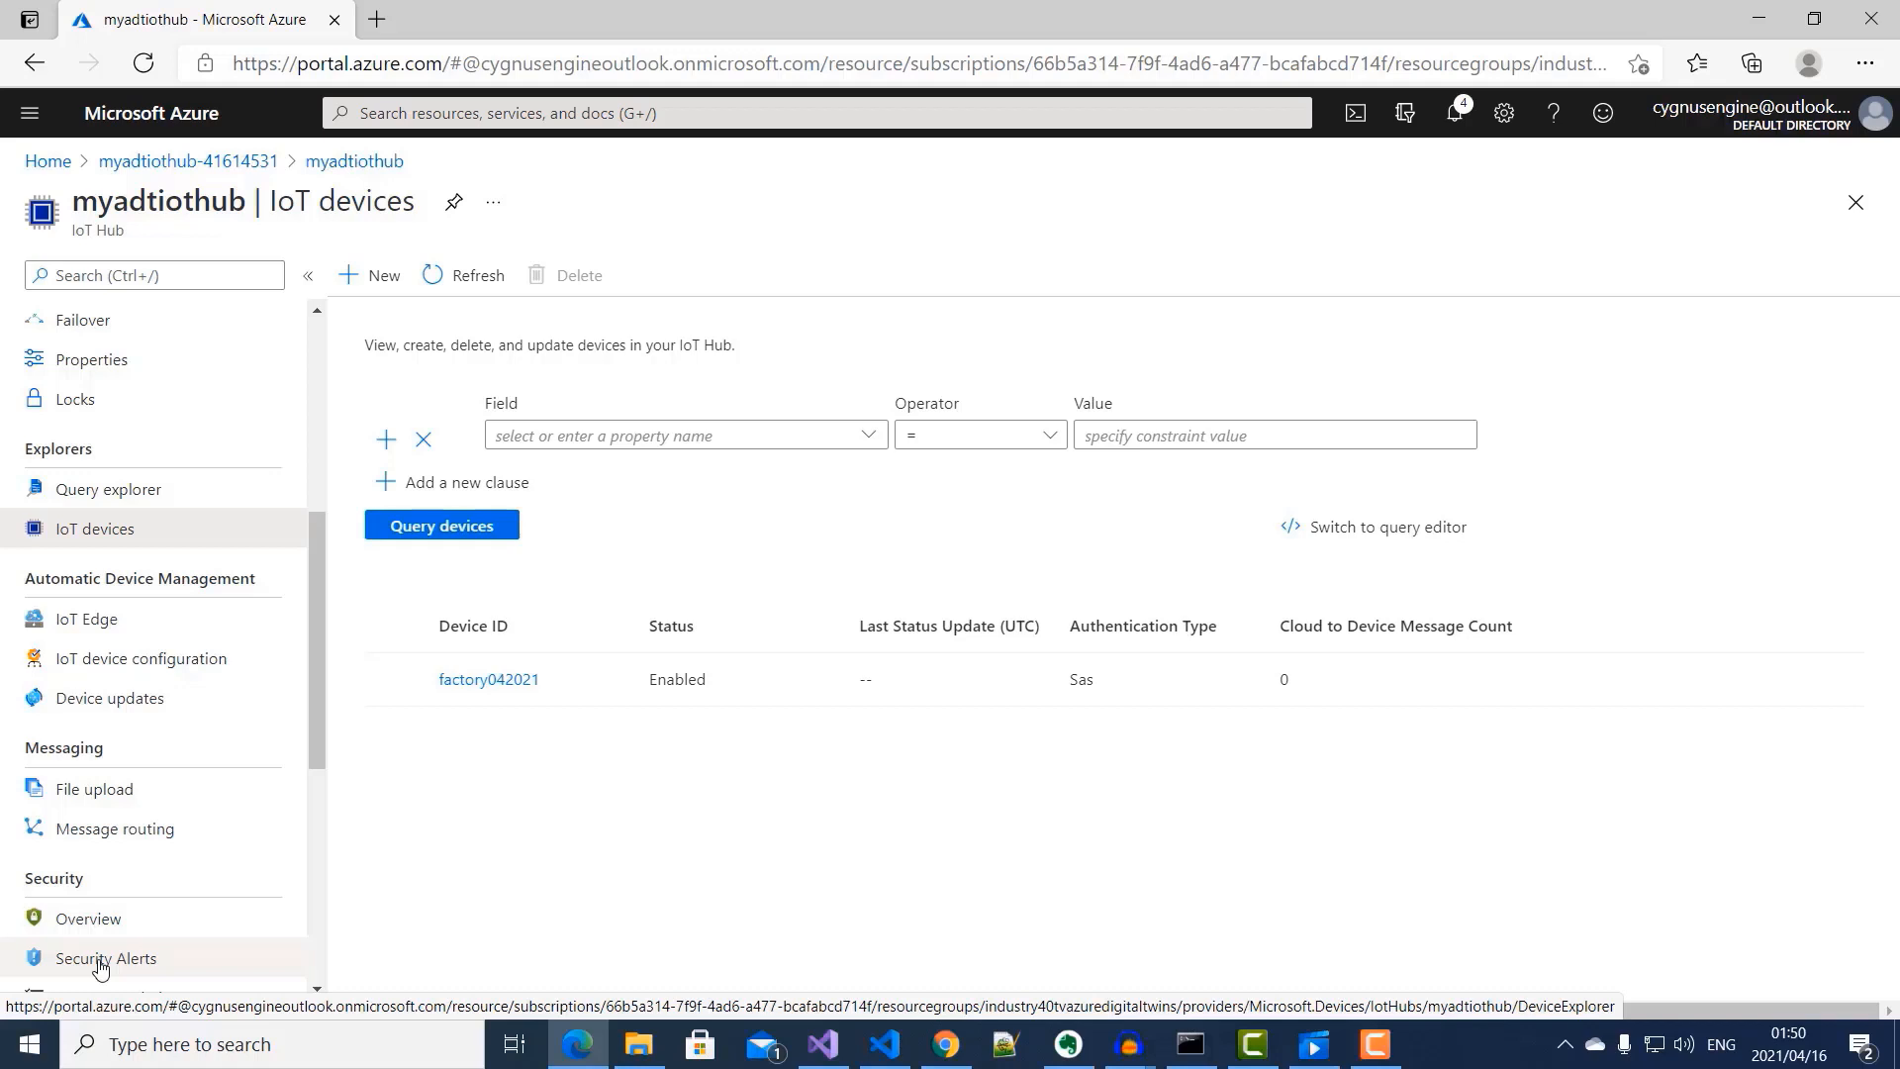
Step: Switch to Visual Studio and start a new project from the C# Azure Functions template
click(846, 1047)
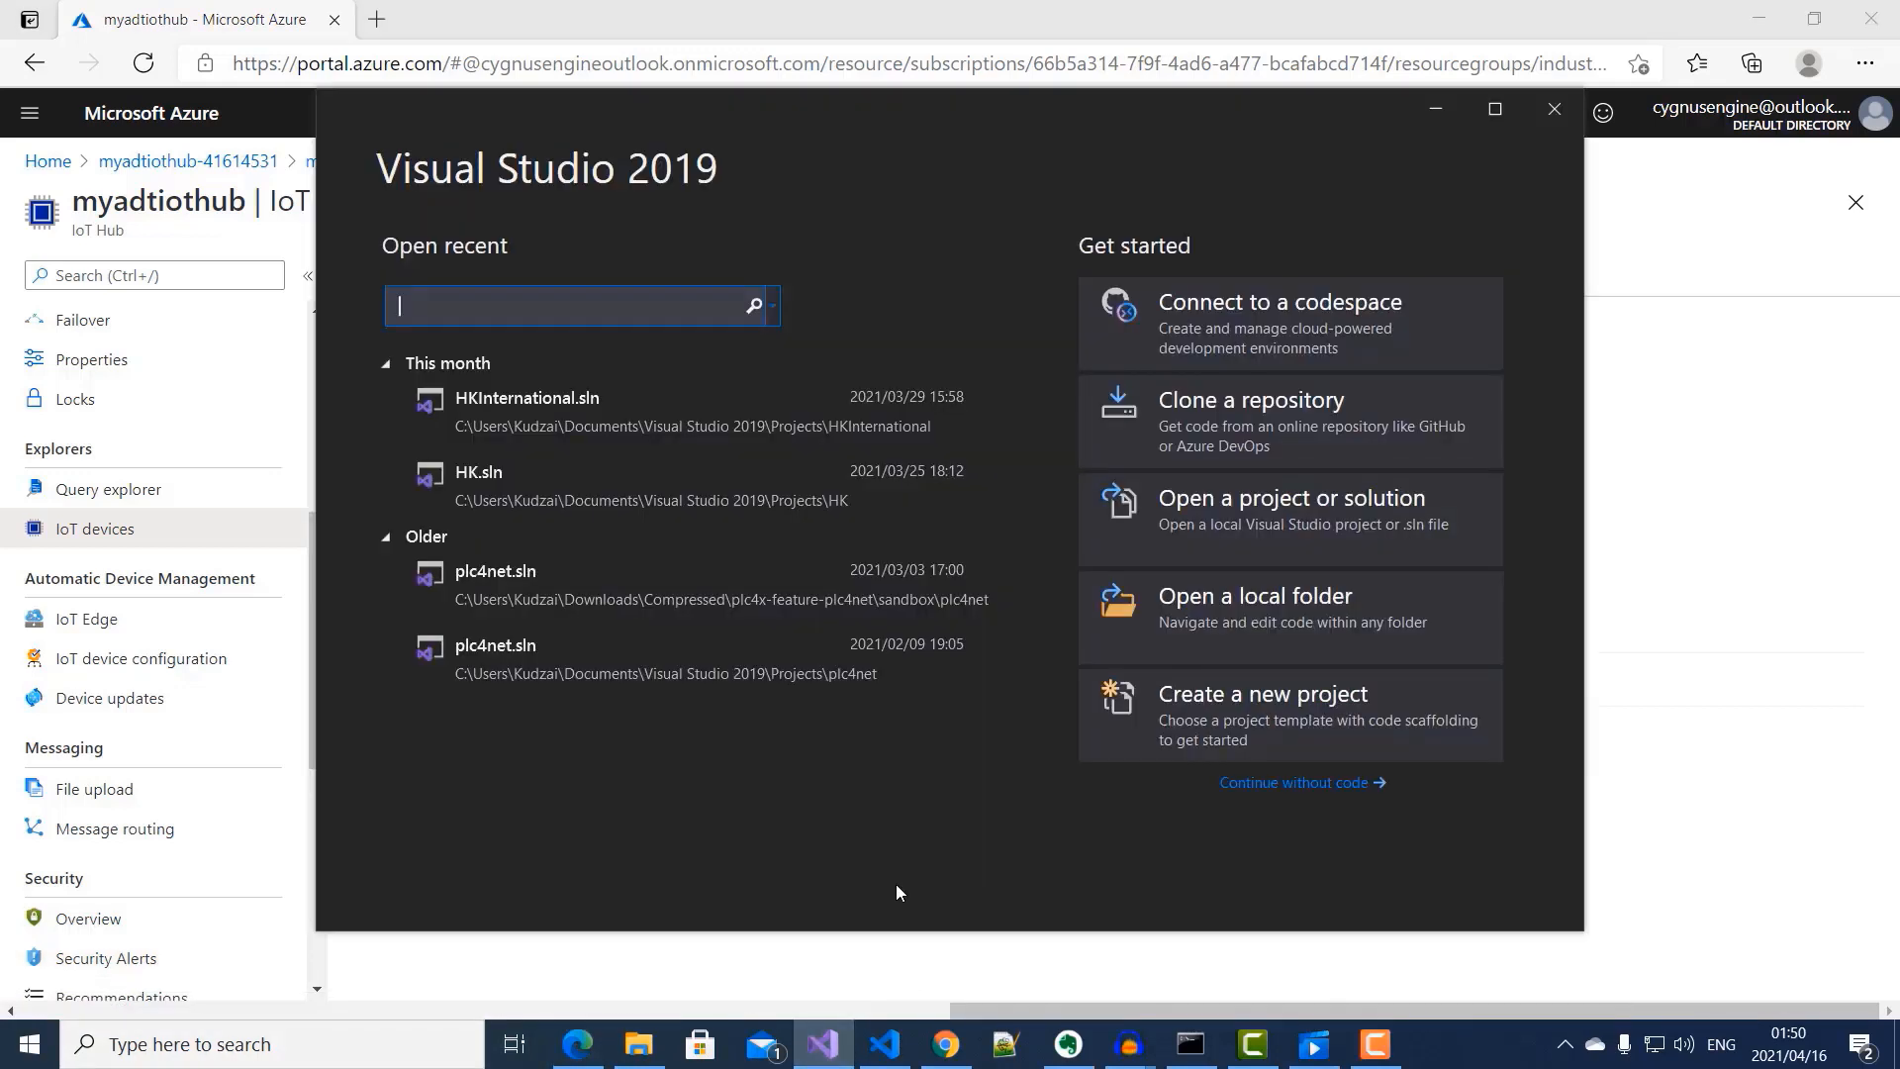
click(1280, 697)
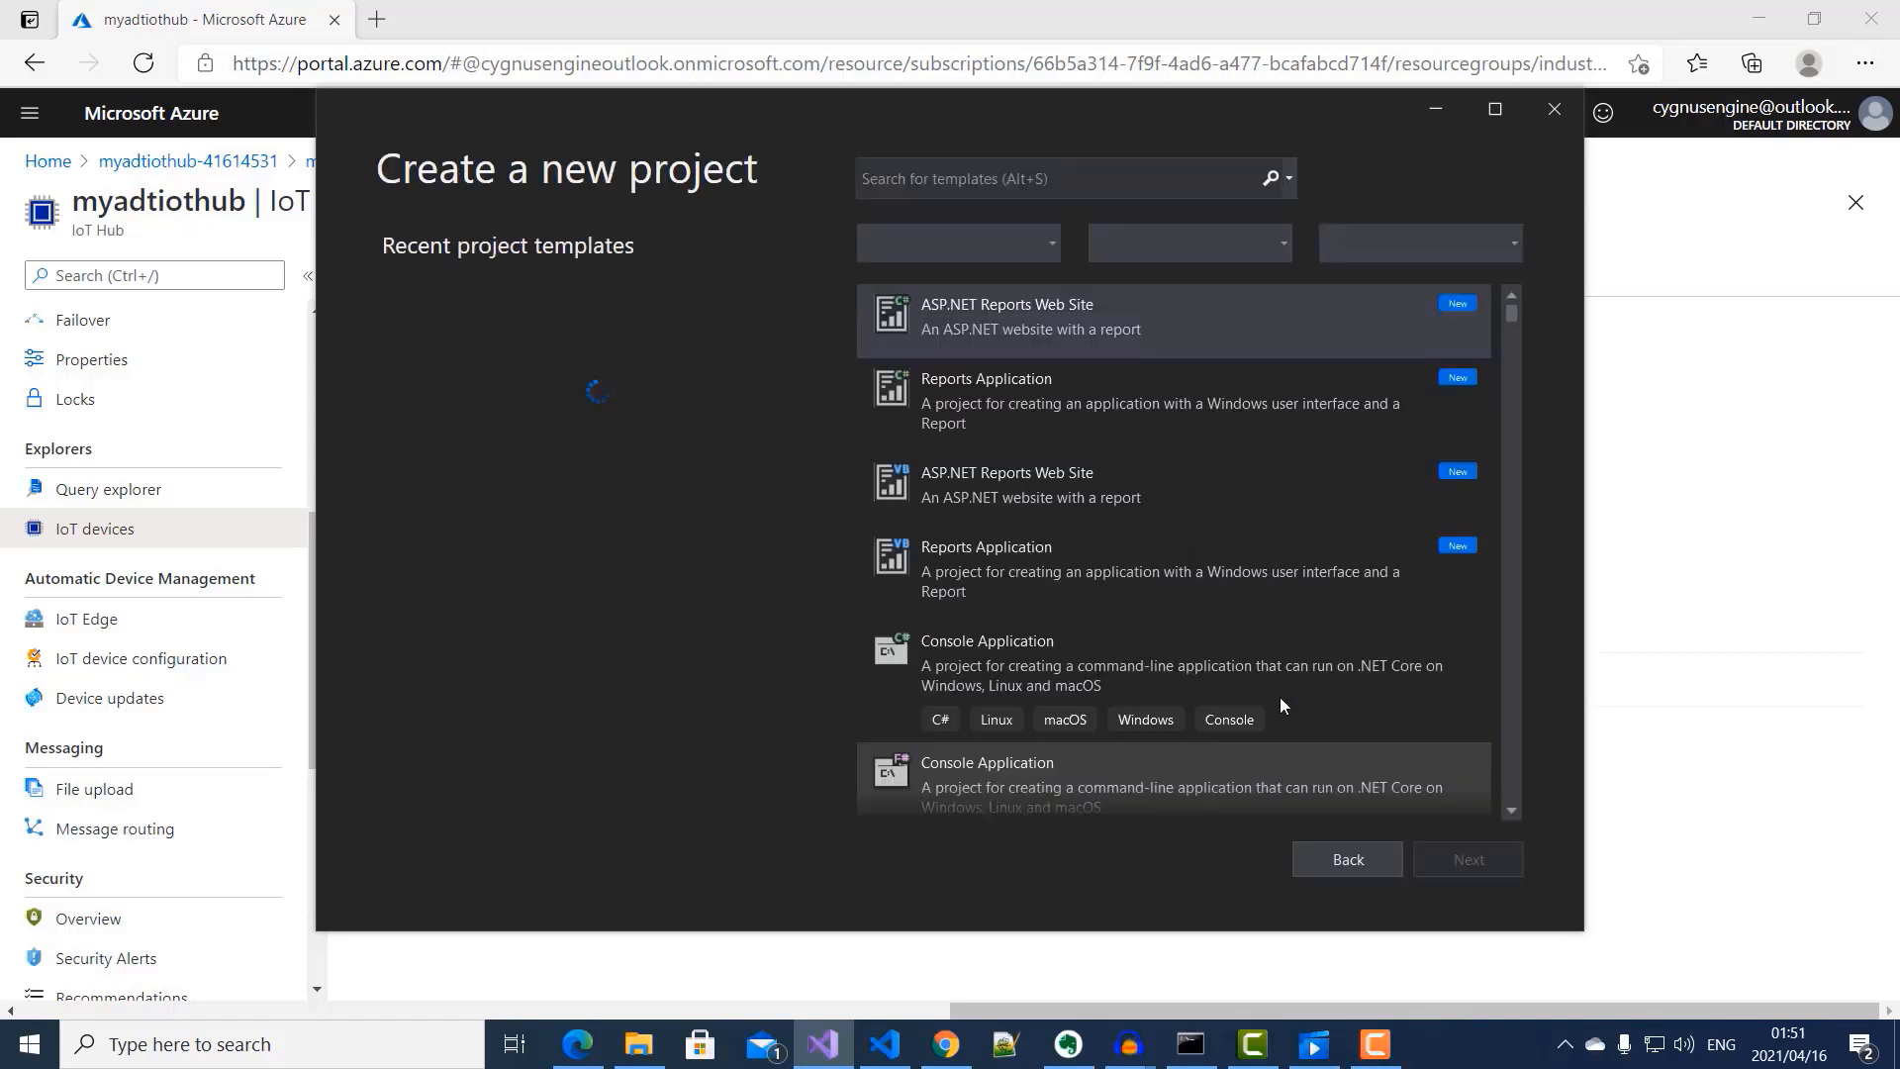
click(910, 174)
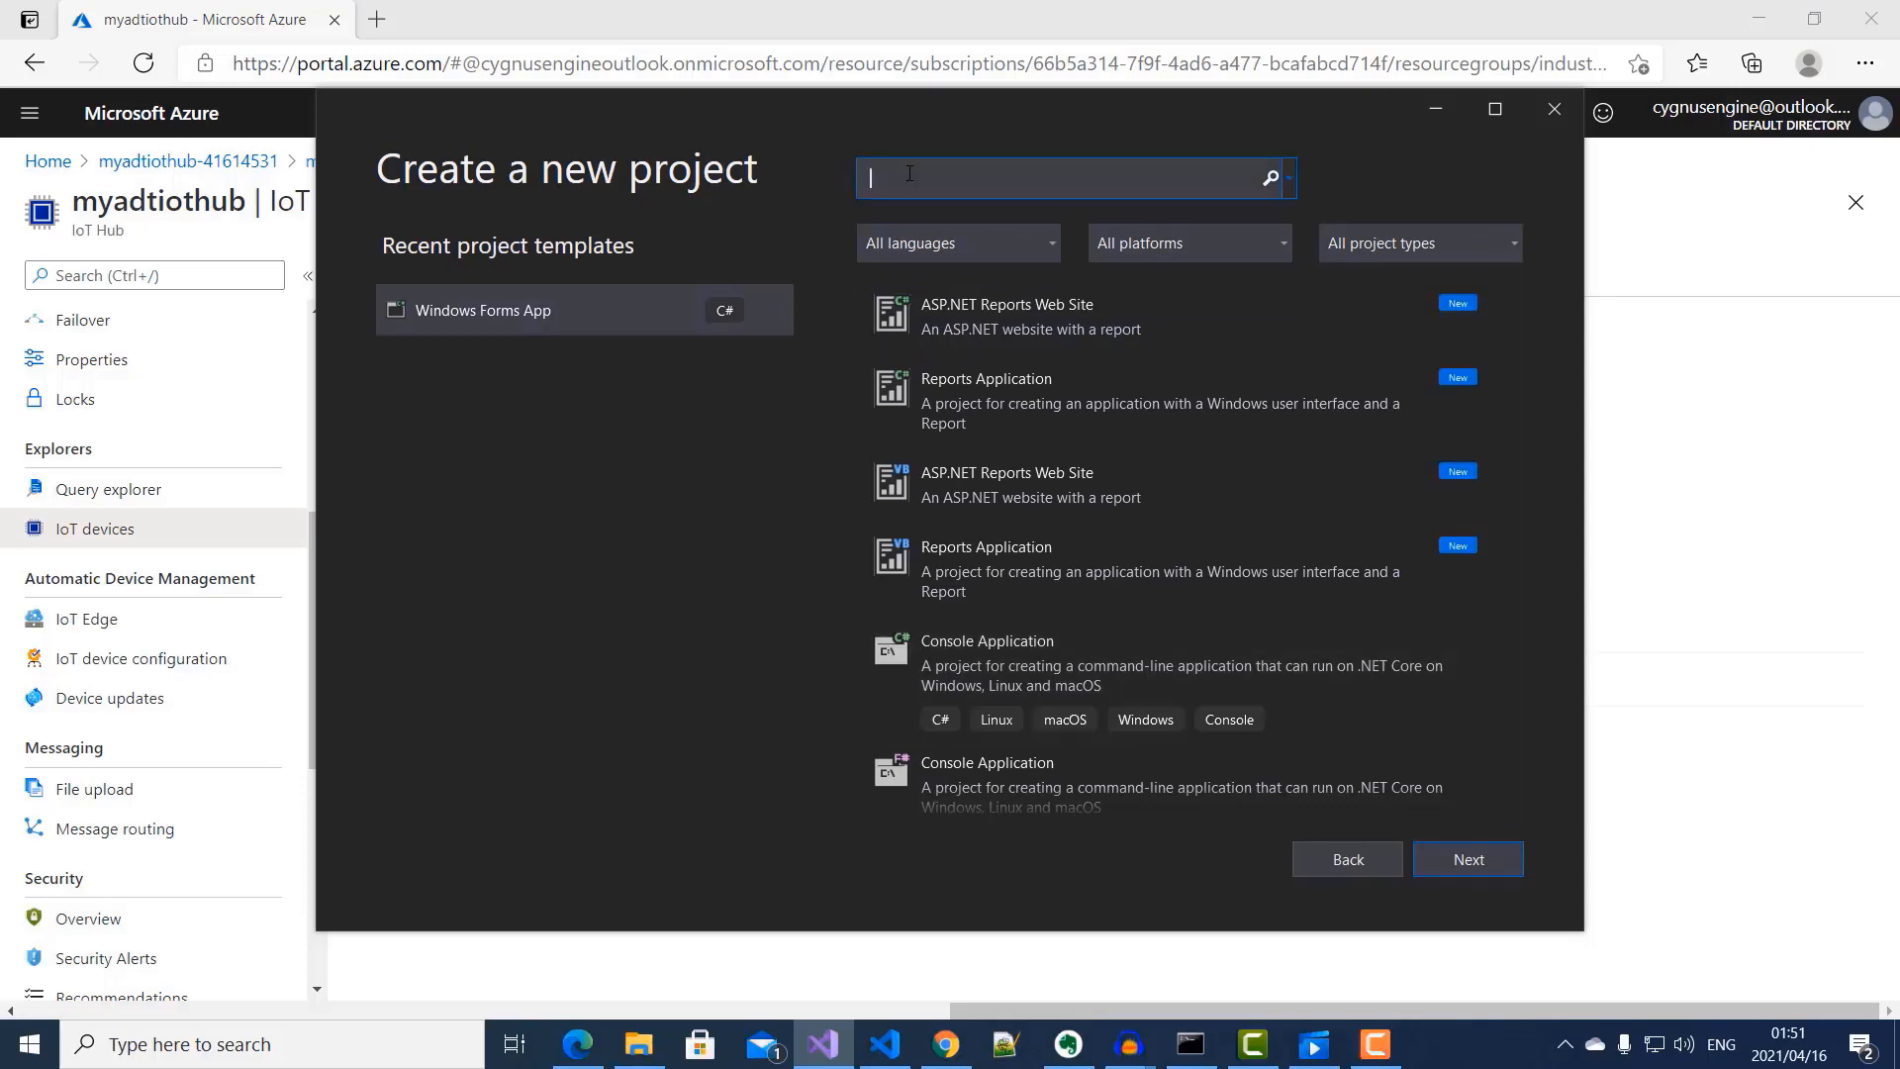
text(azure functions)
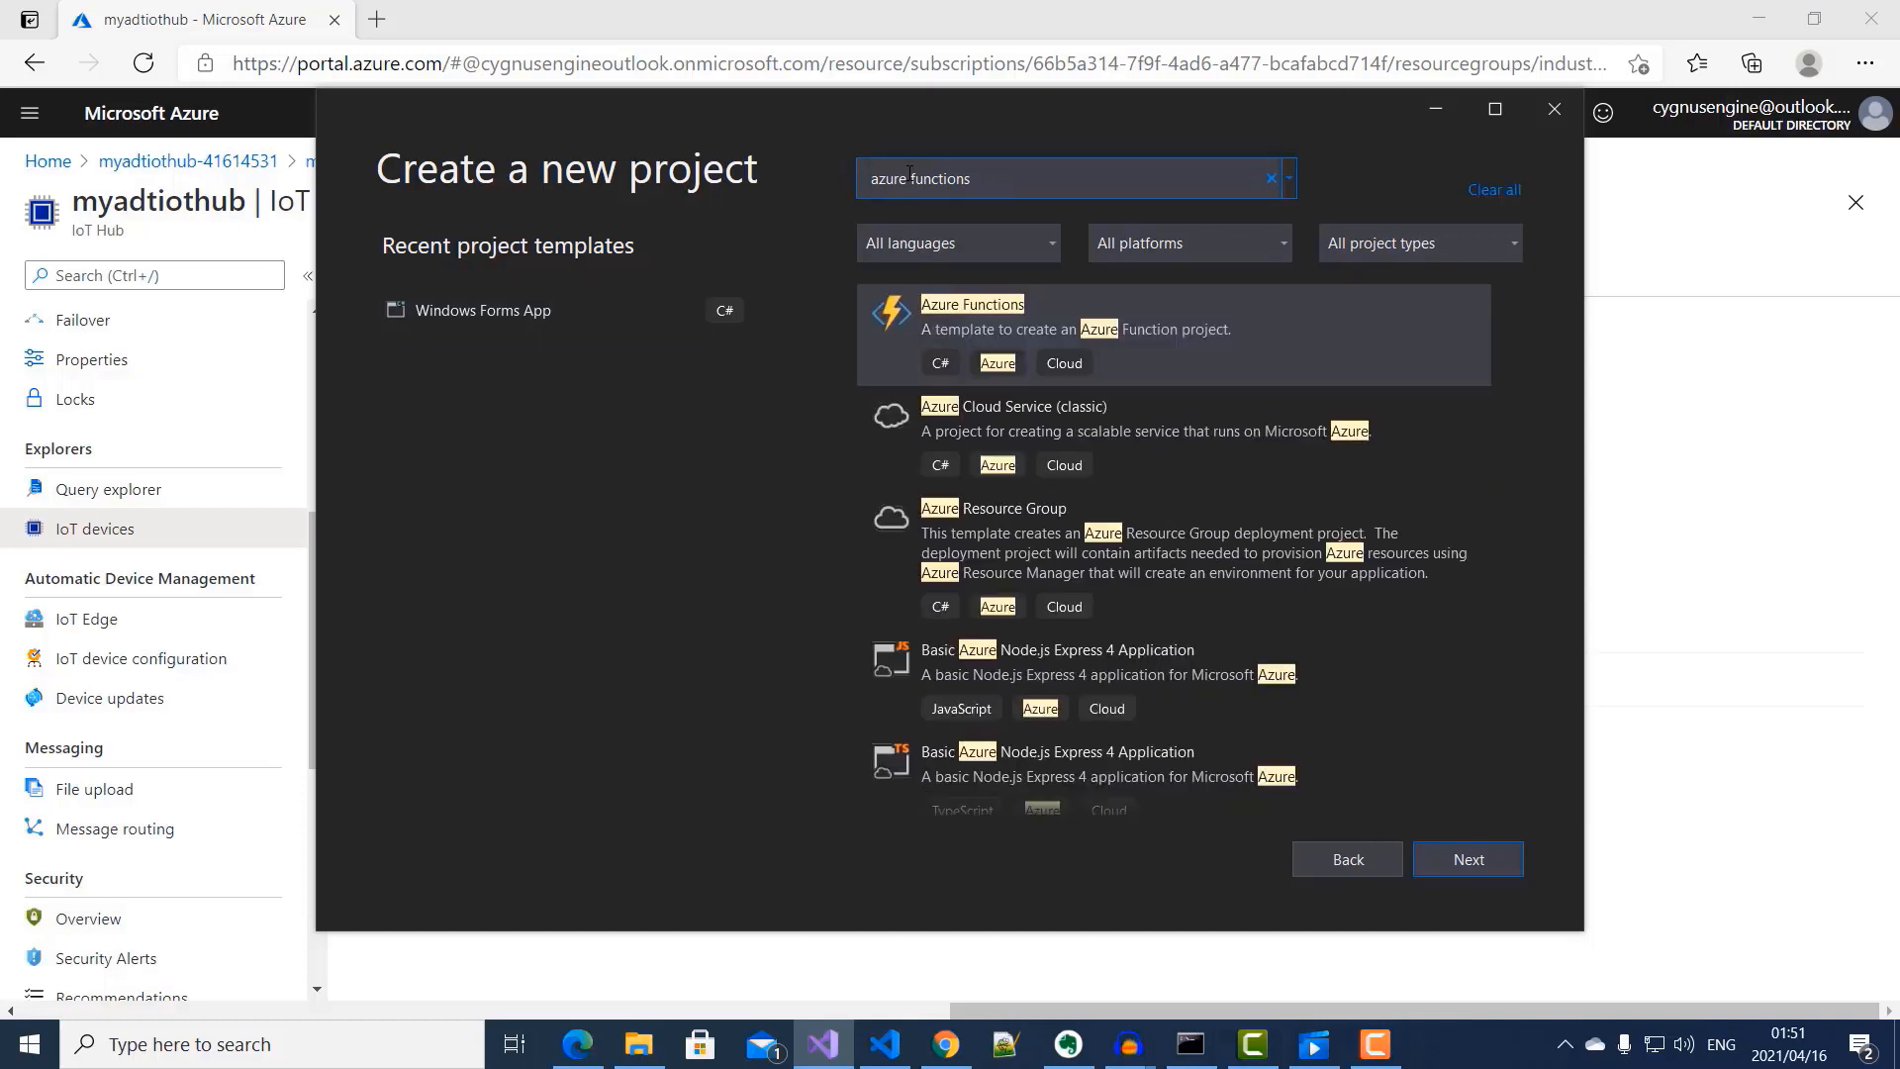
click(1146, 334)
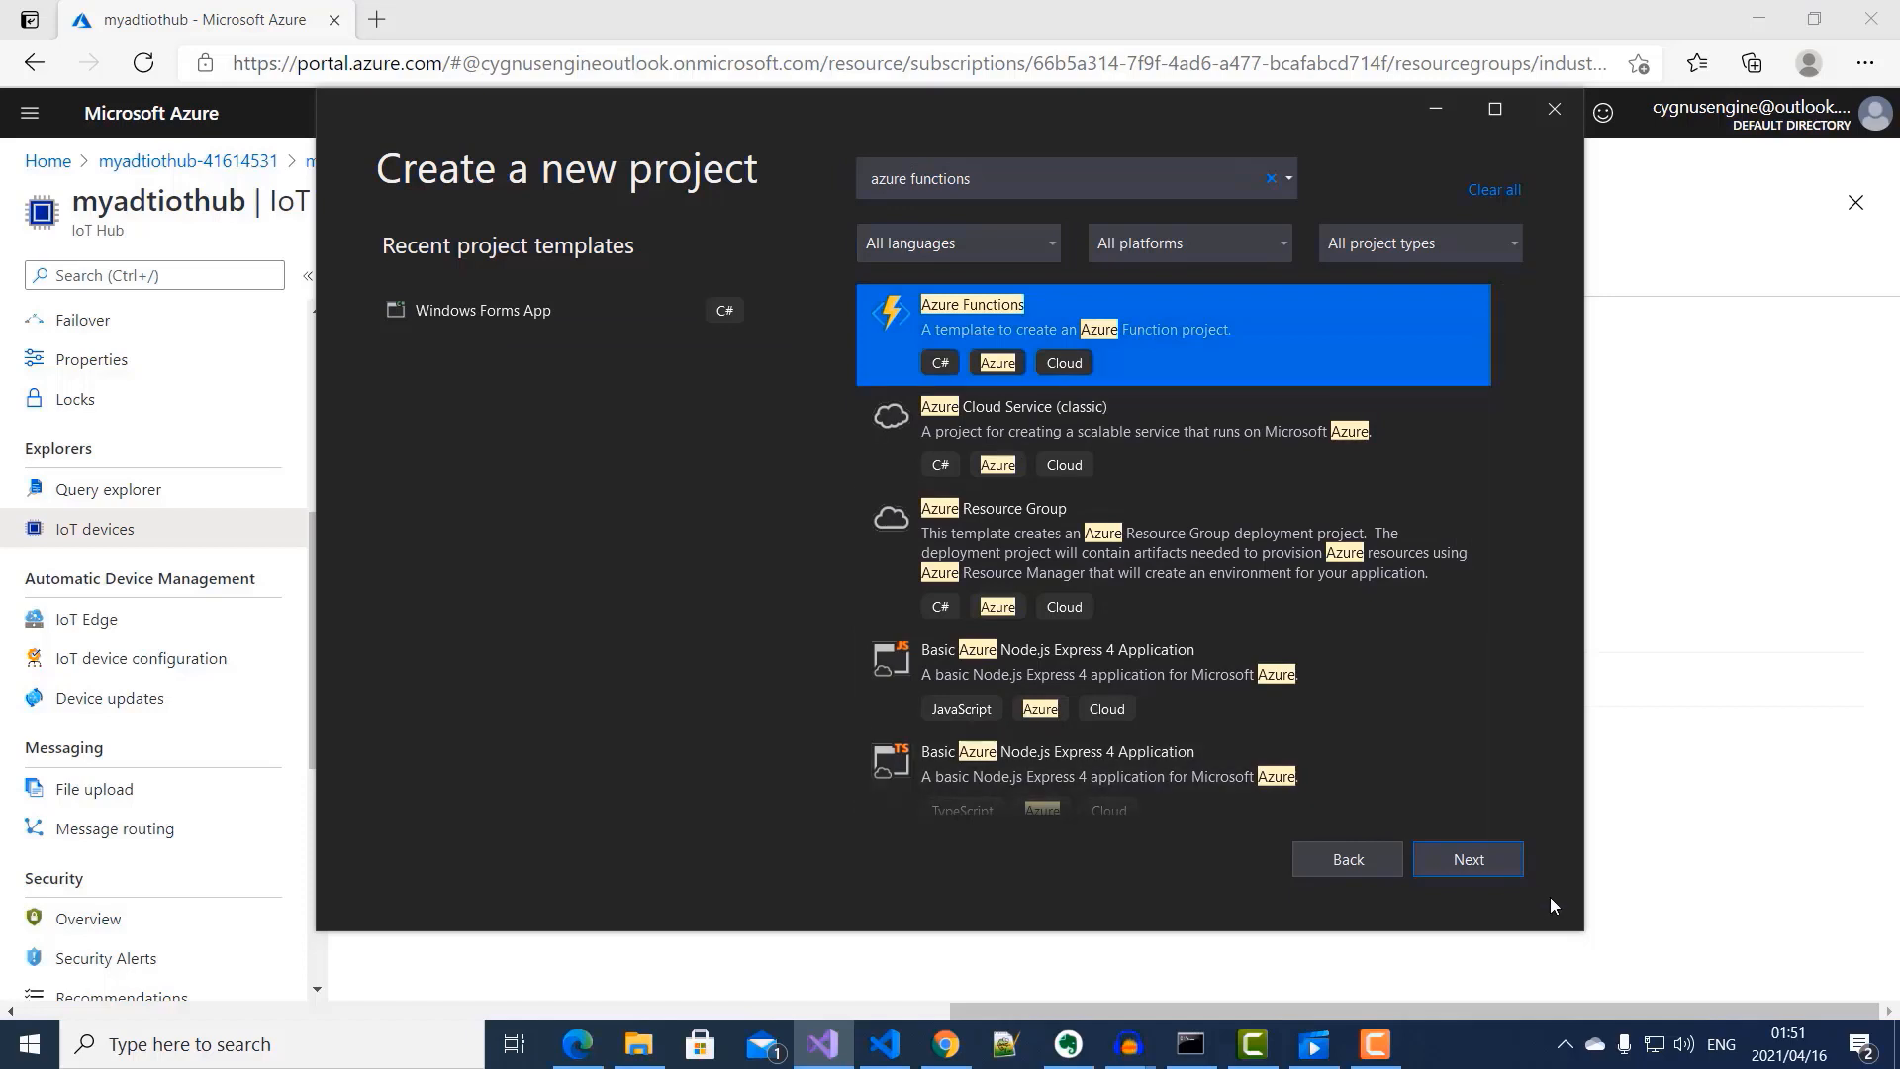
click(1458, 863)
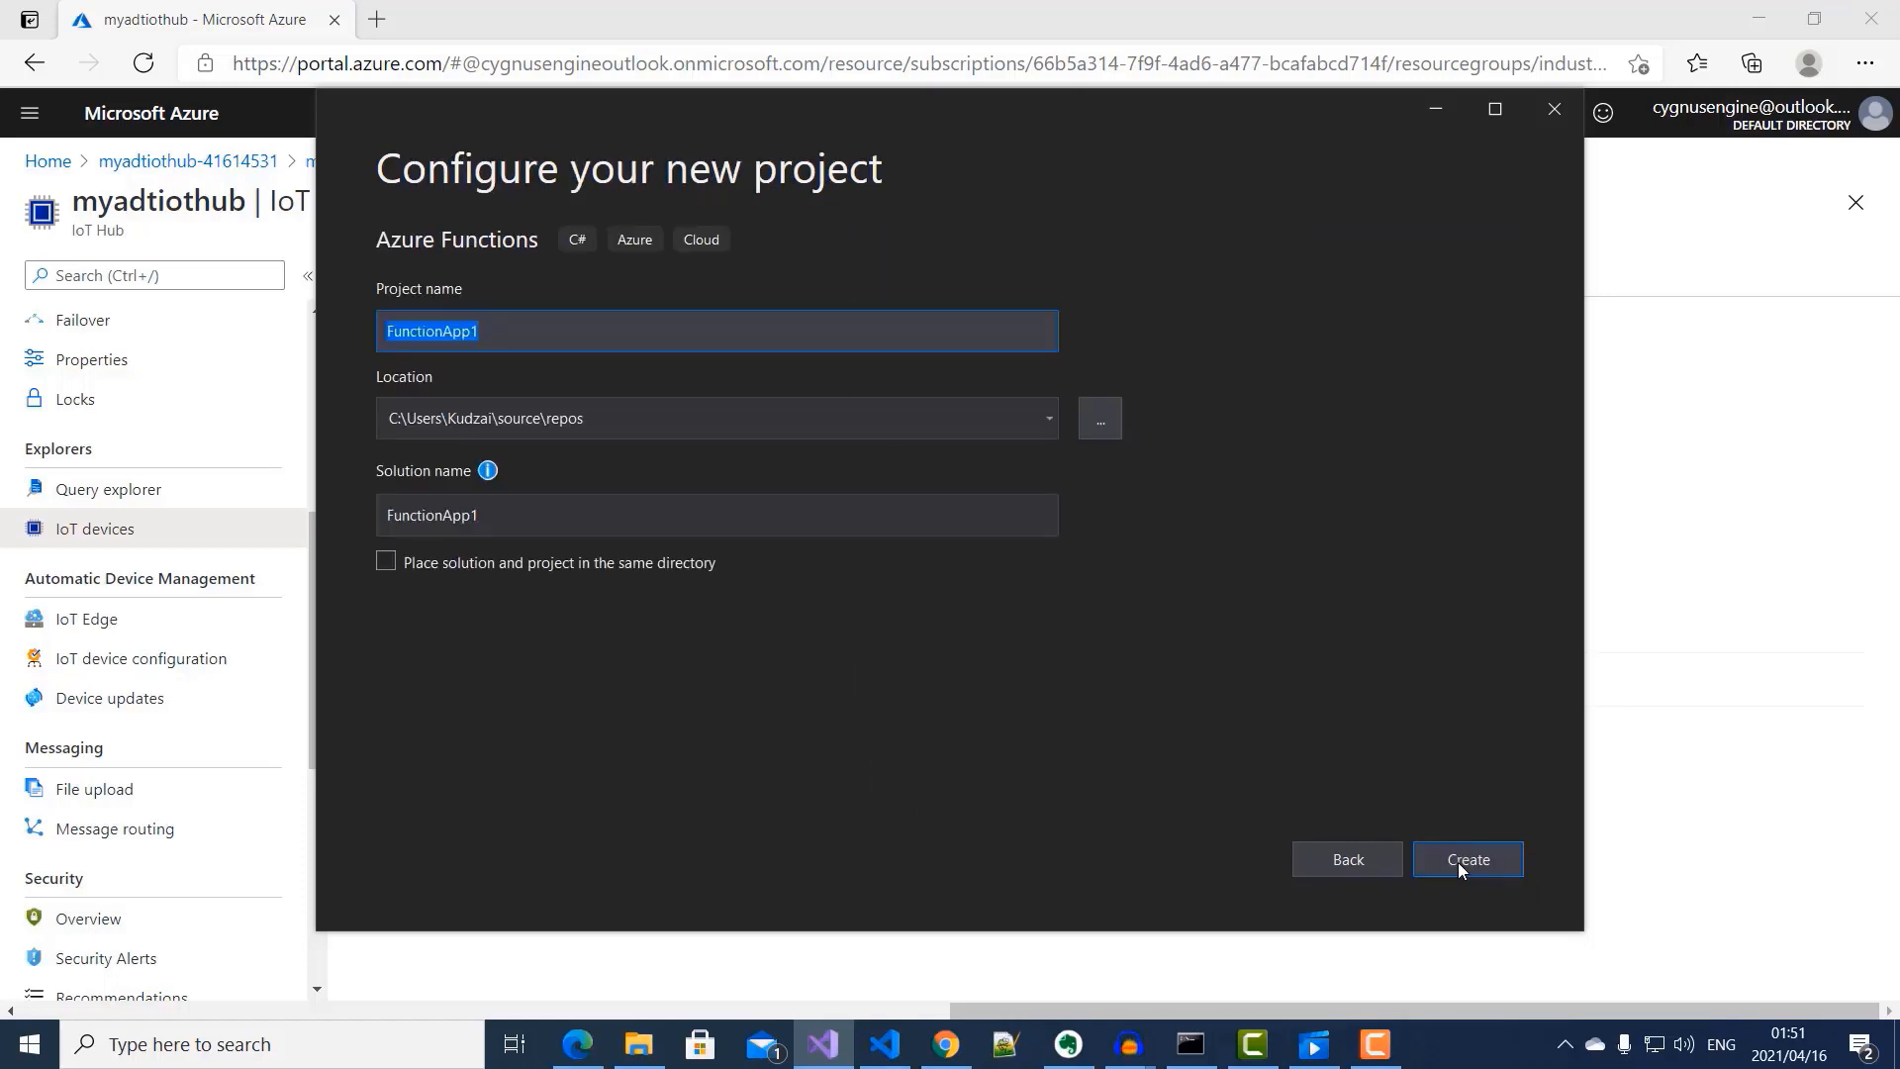
Step: Name the project factorytwiningestfunction and create it as an Azure Functions application with an Event Grid trigger
text(fa)
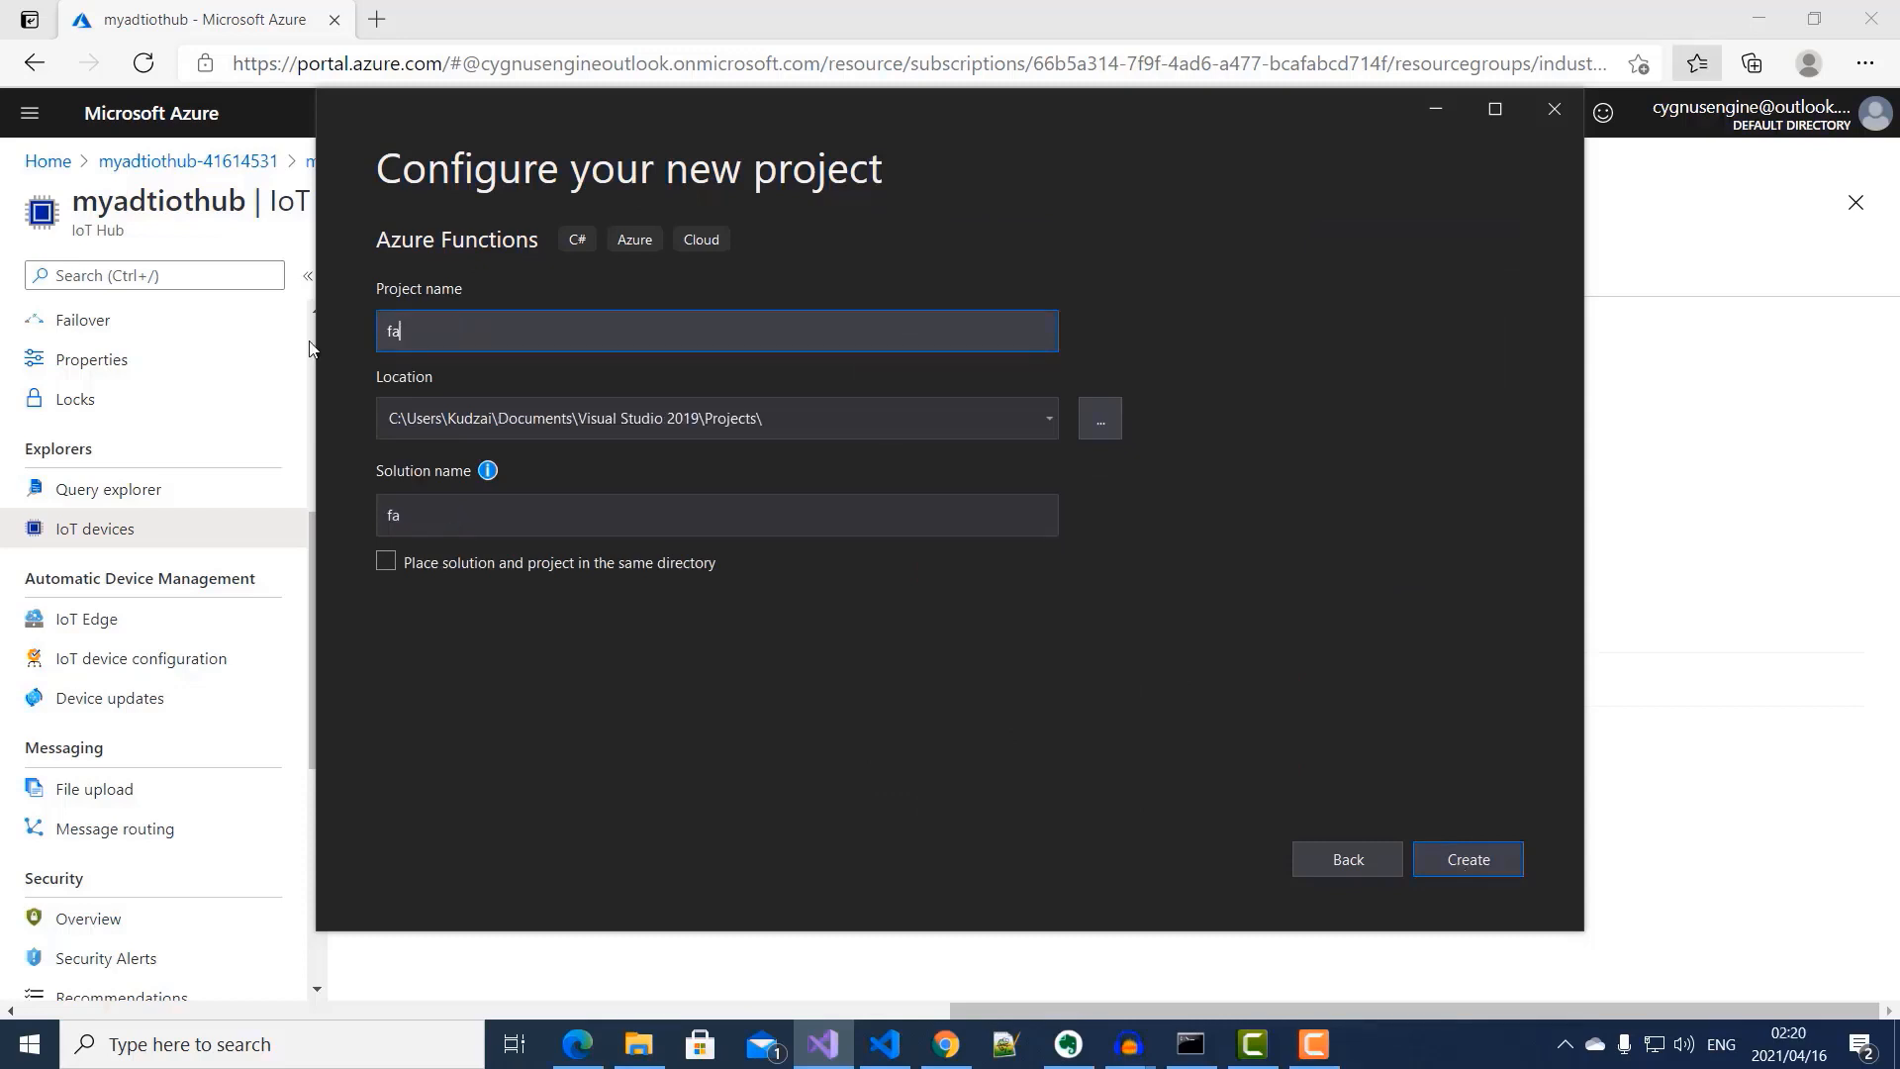
text(ctorytwiningestfunction)
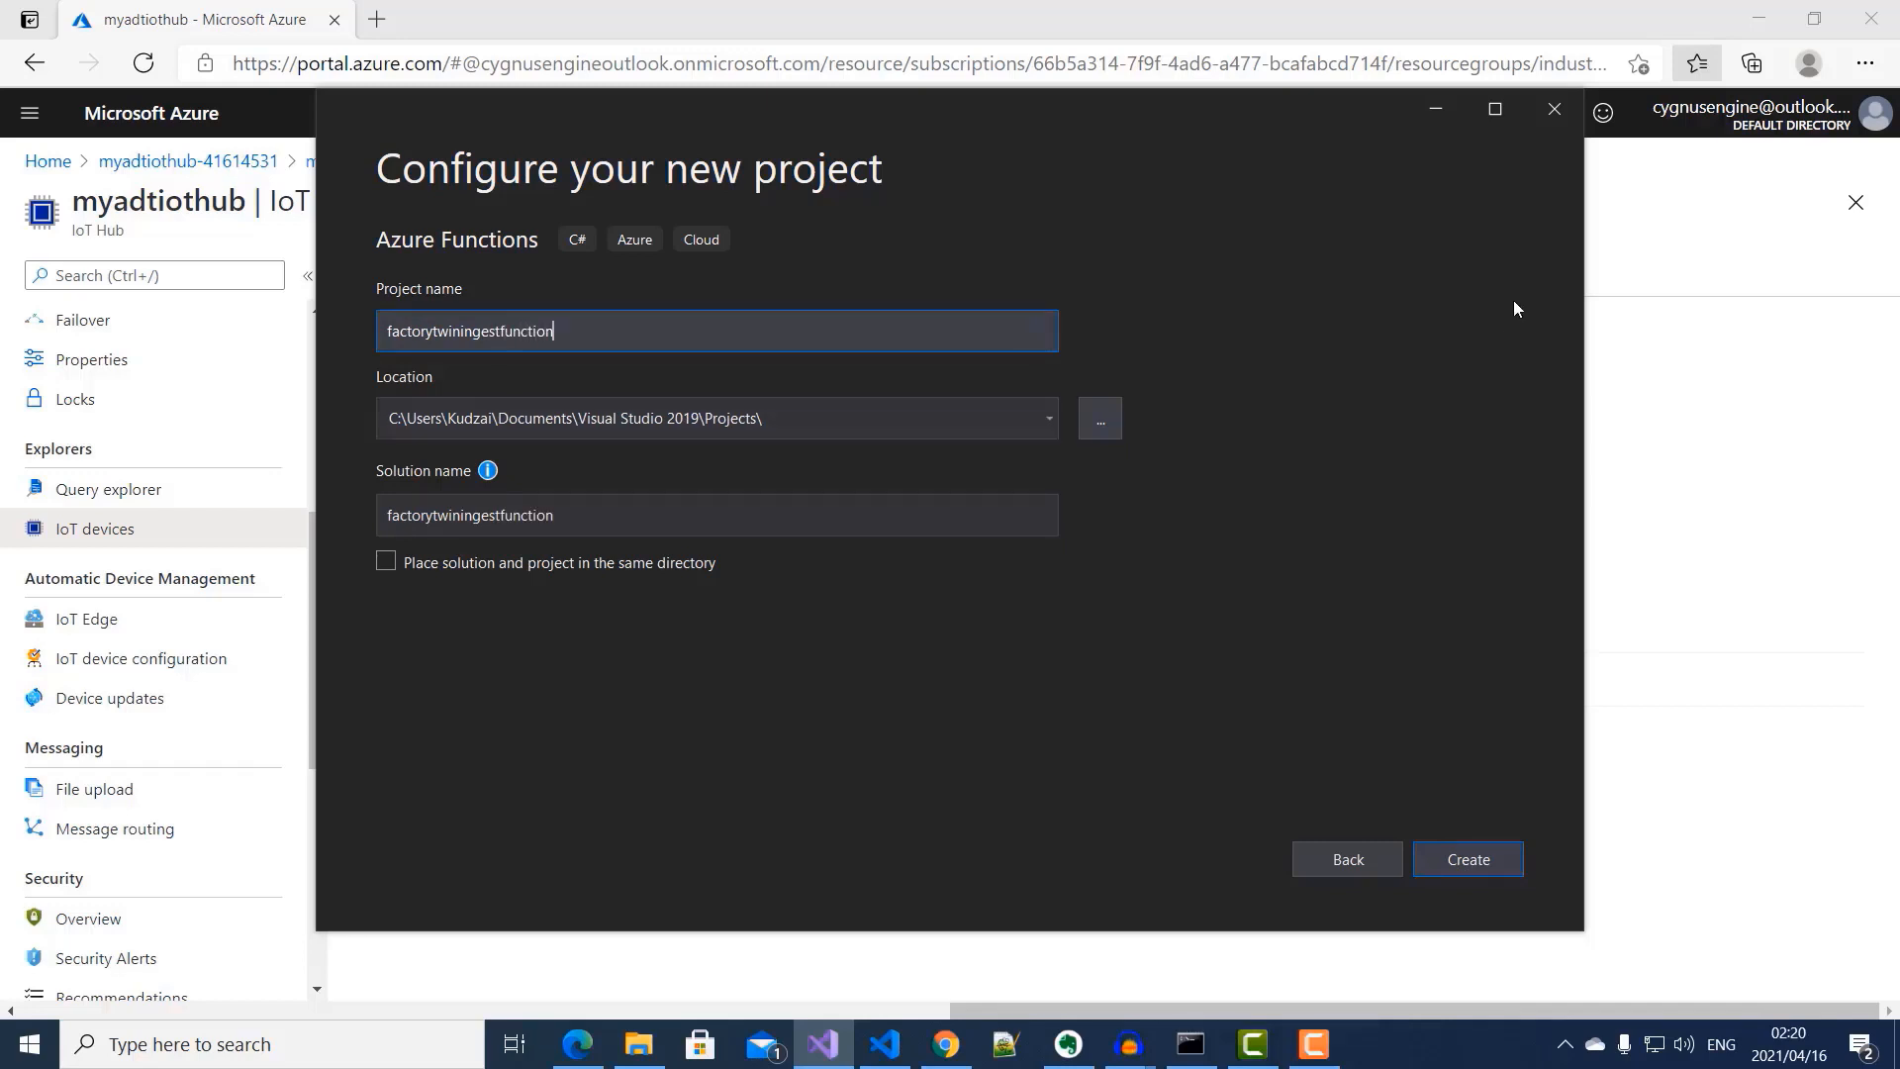
click(1495, 123)
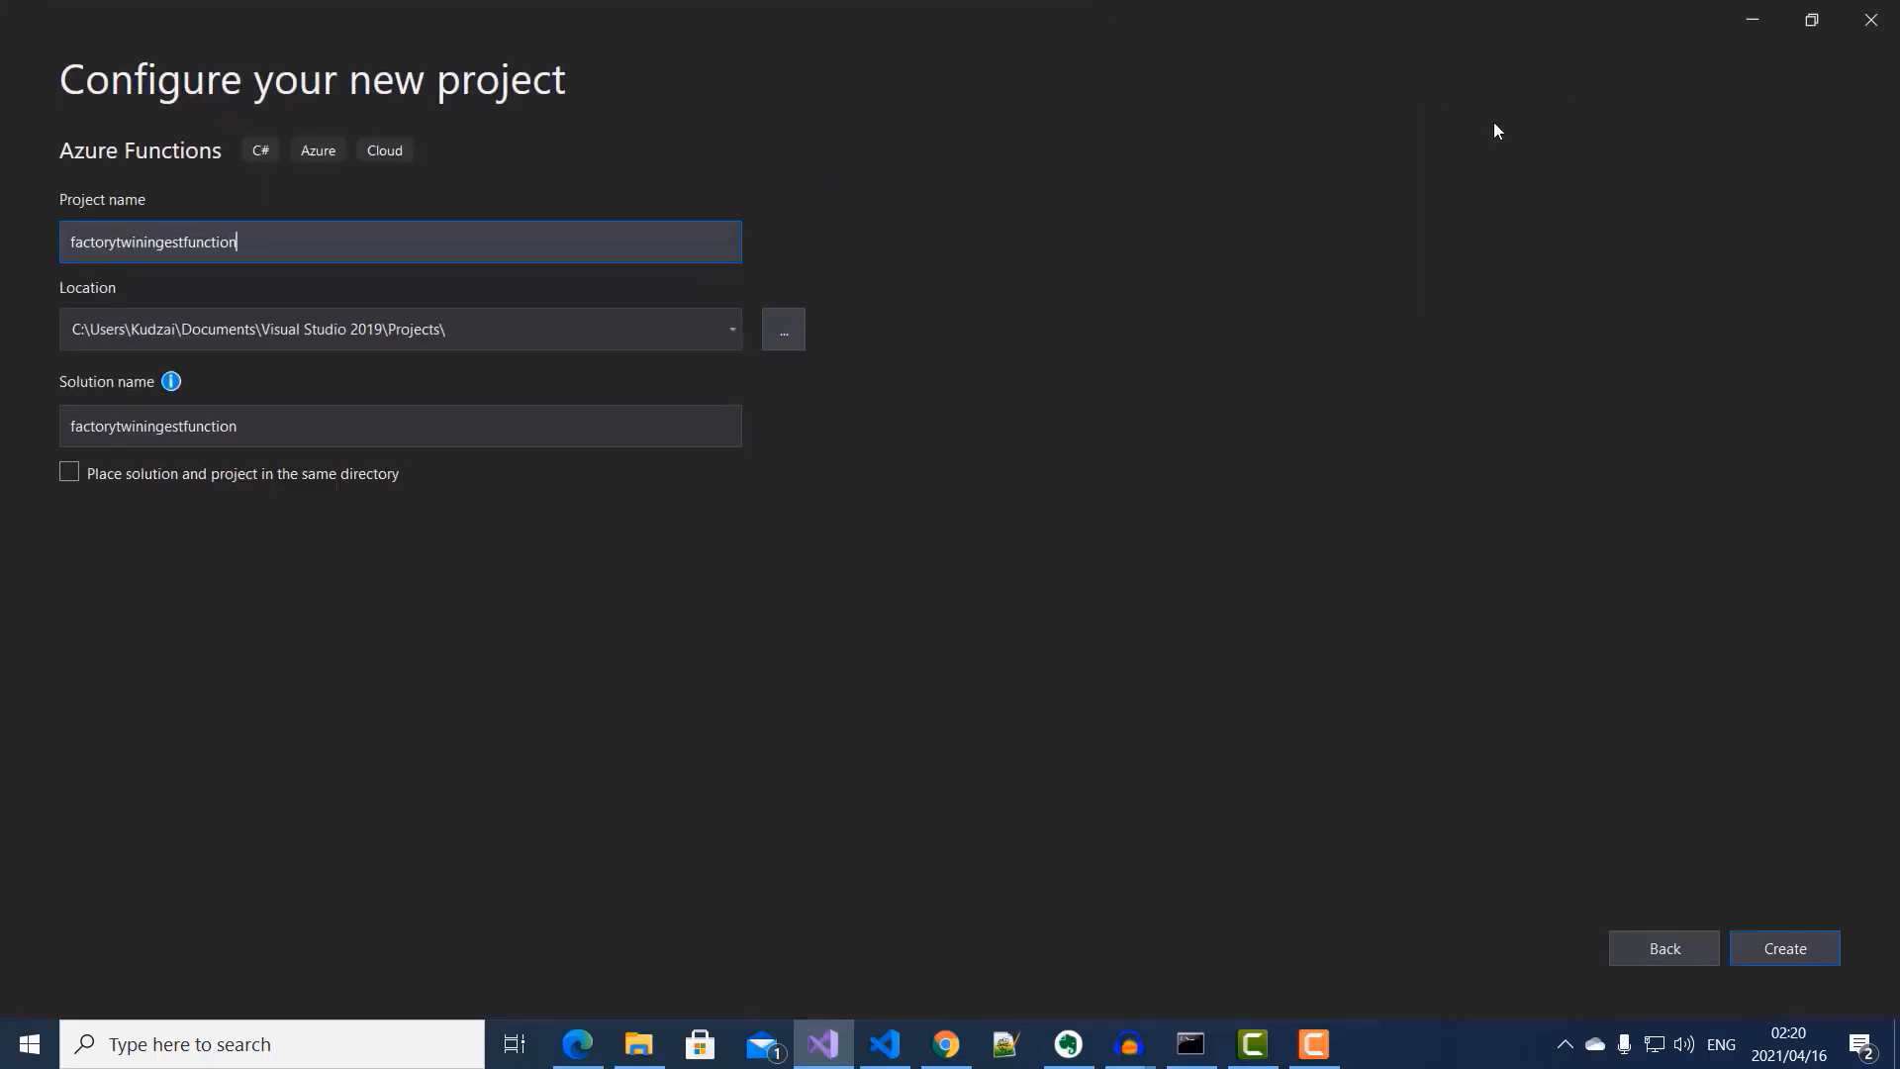
click(1807, 942)
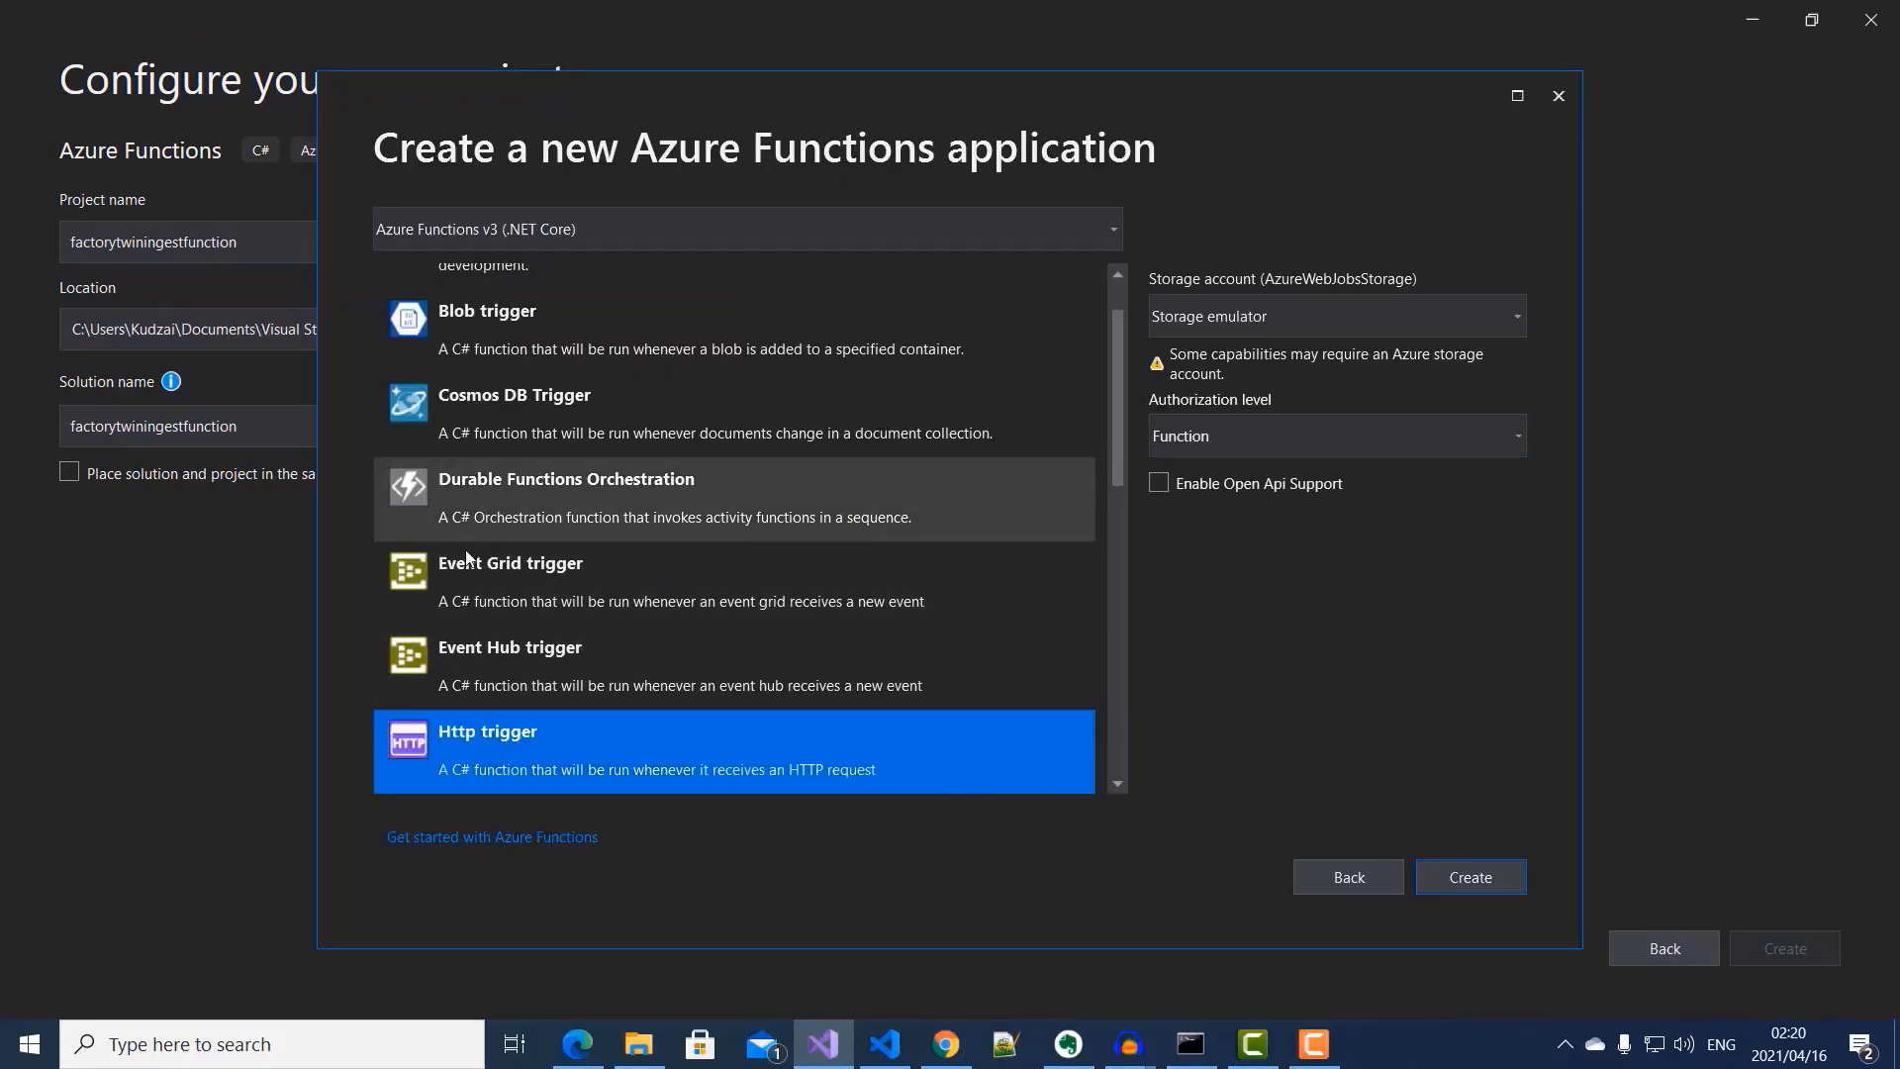
click(500, 595)
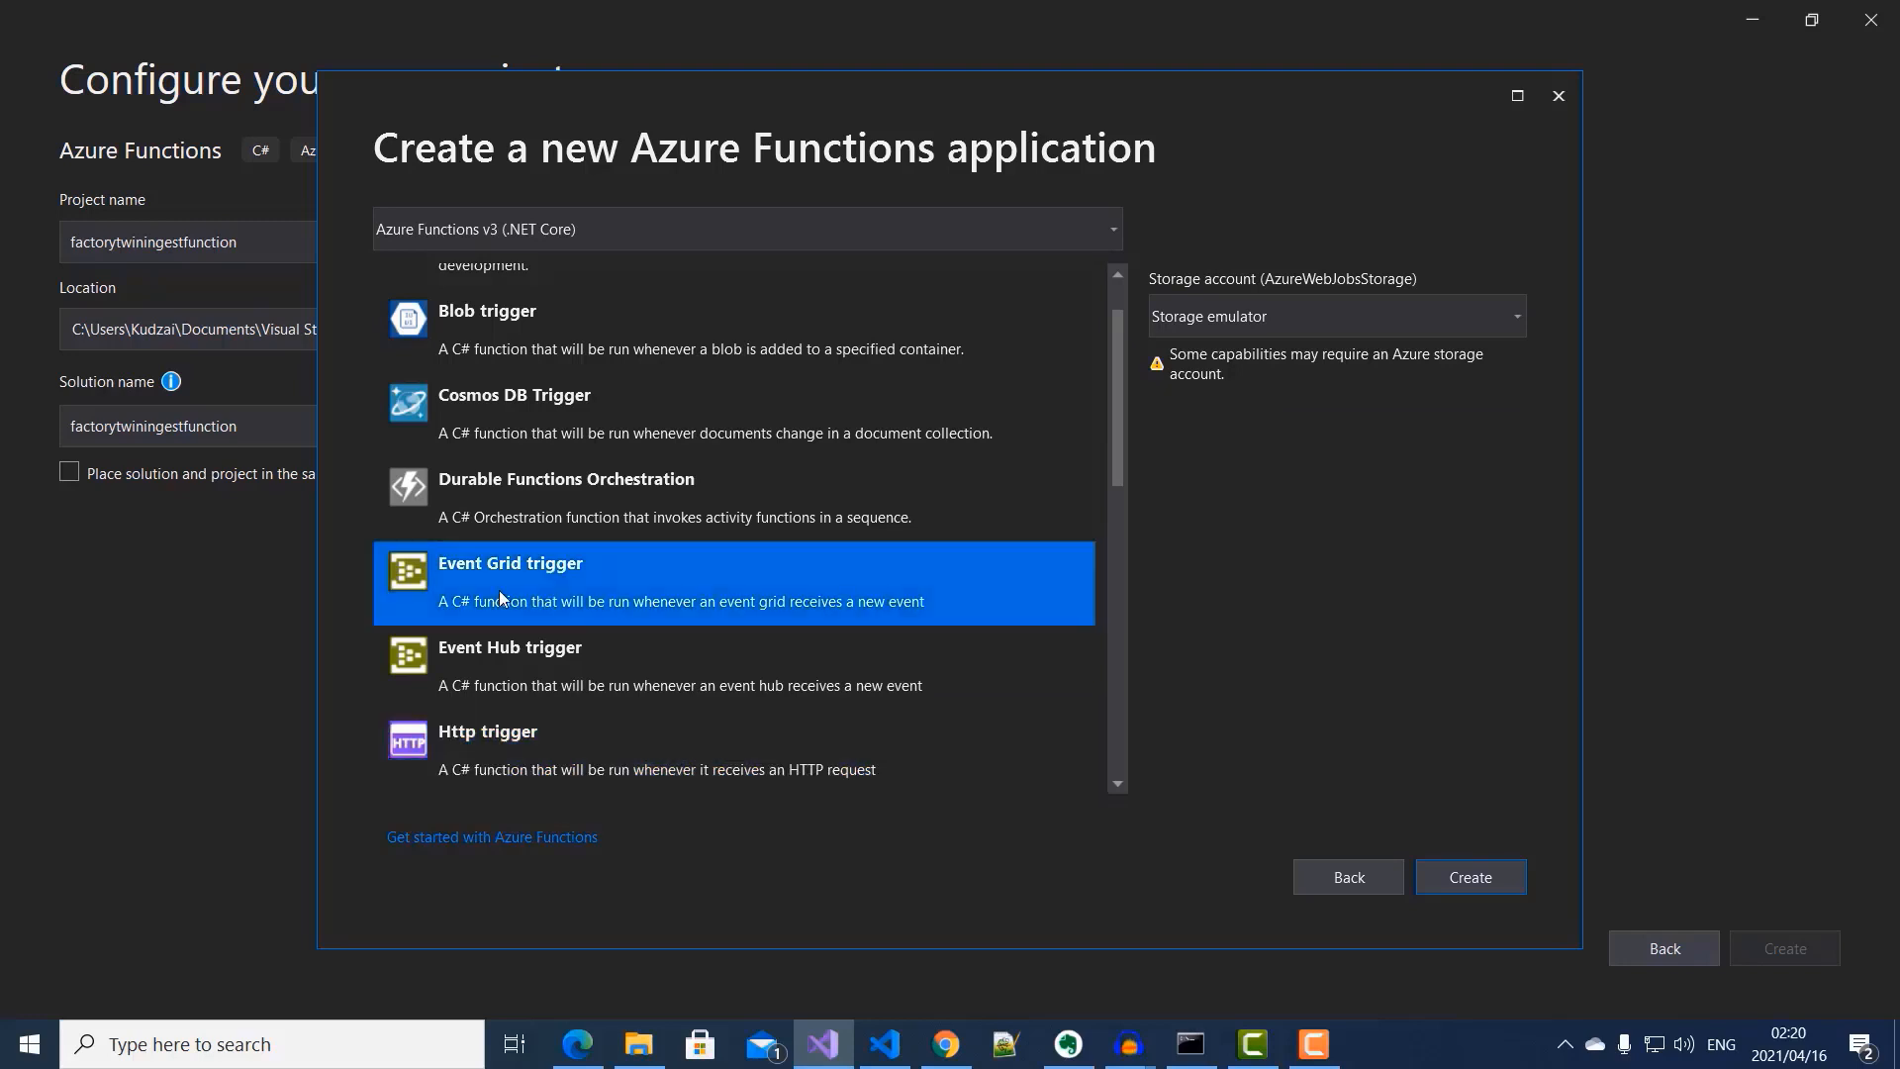
click(1504, 878)
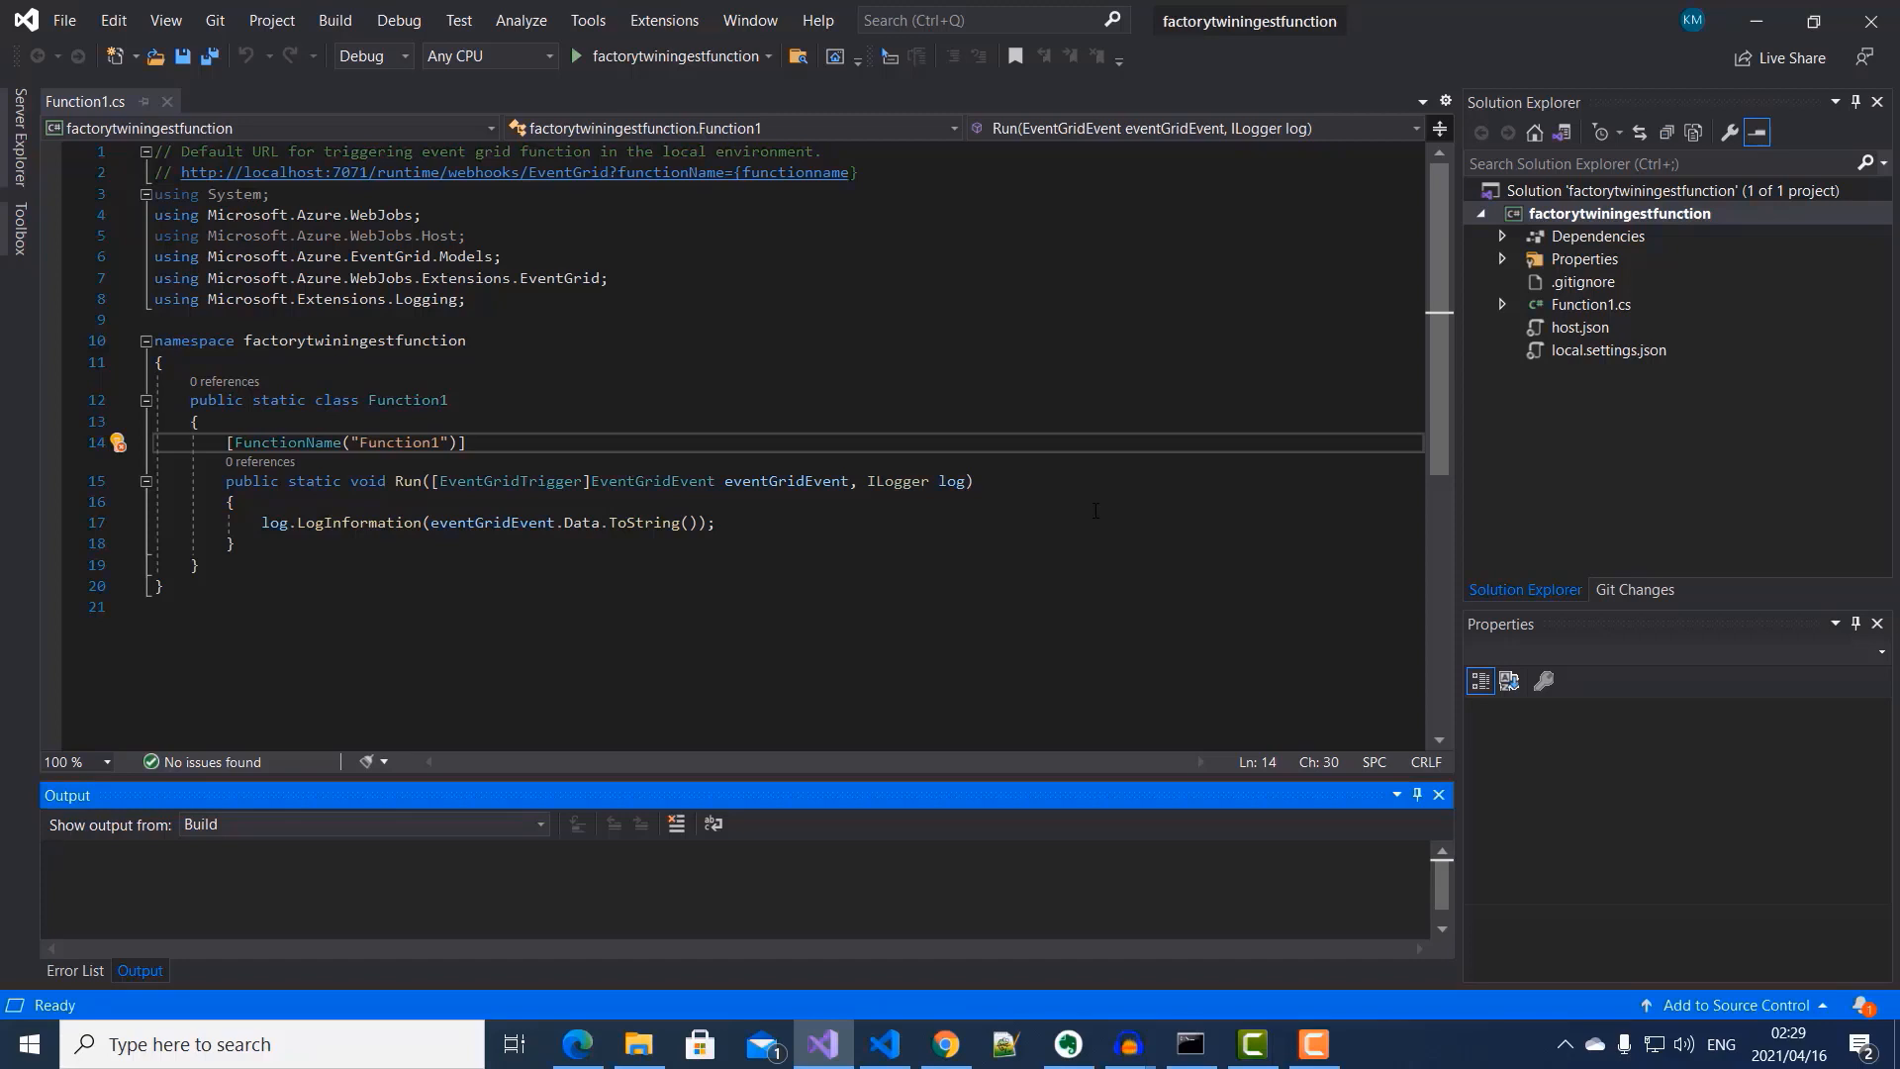
Step: Open NuGet package management for the factorytwiningestfunction project and install Azure.DigitalTwins.Core, latest stable 1.2.2
click(1610, 213)
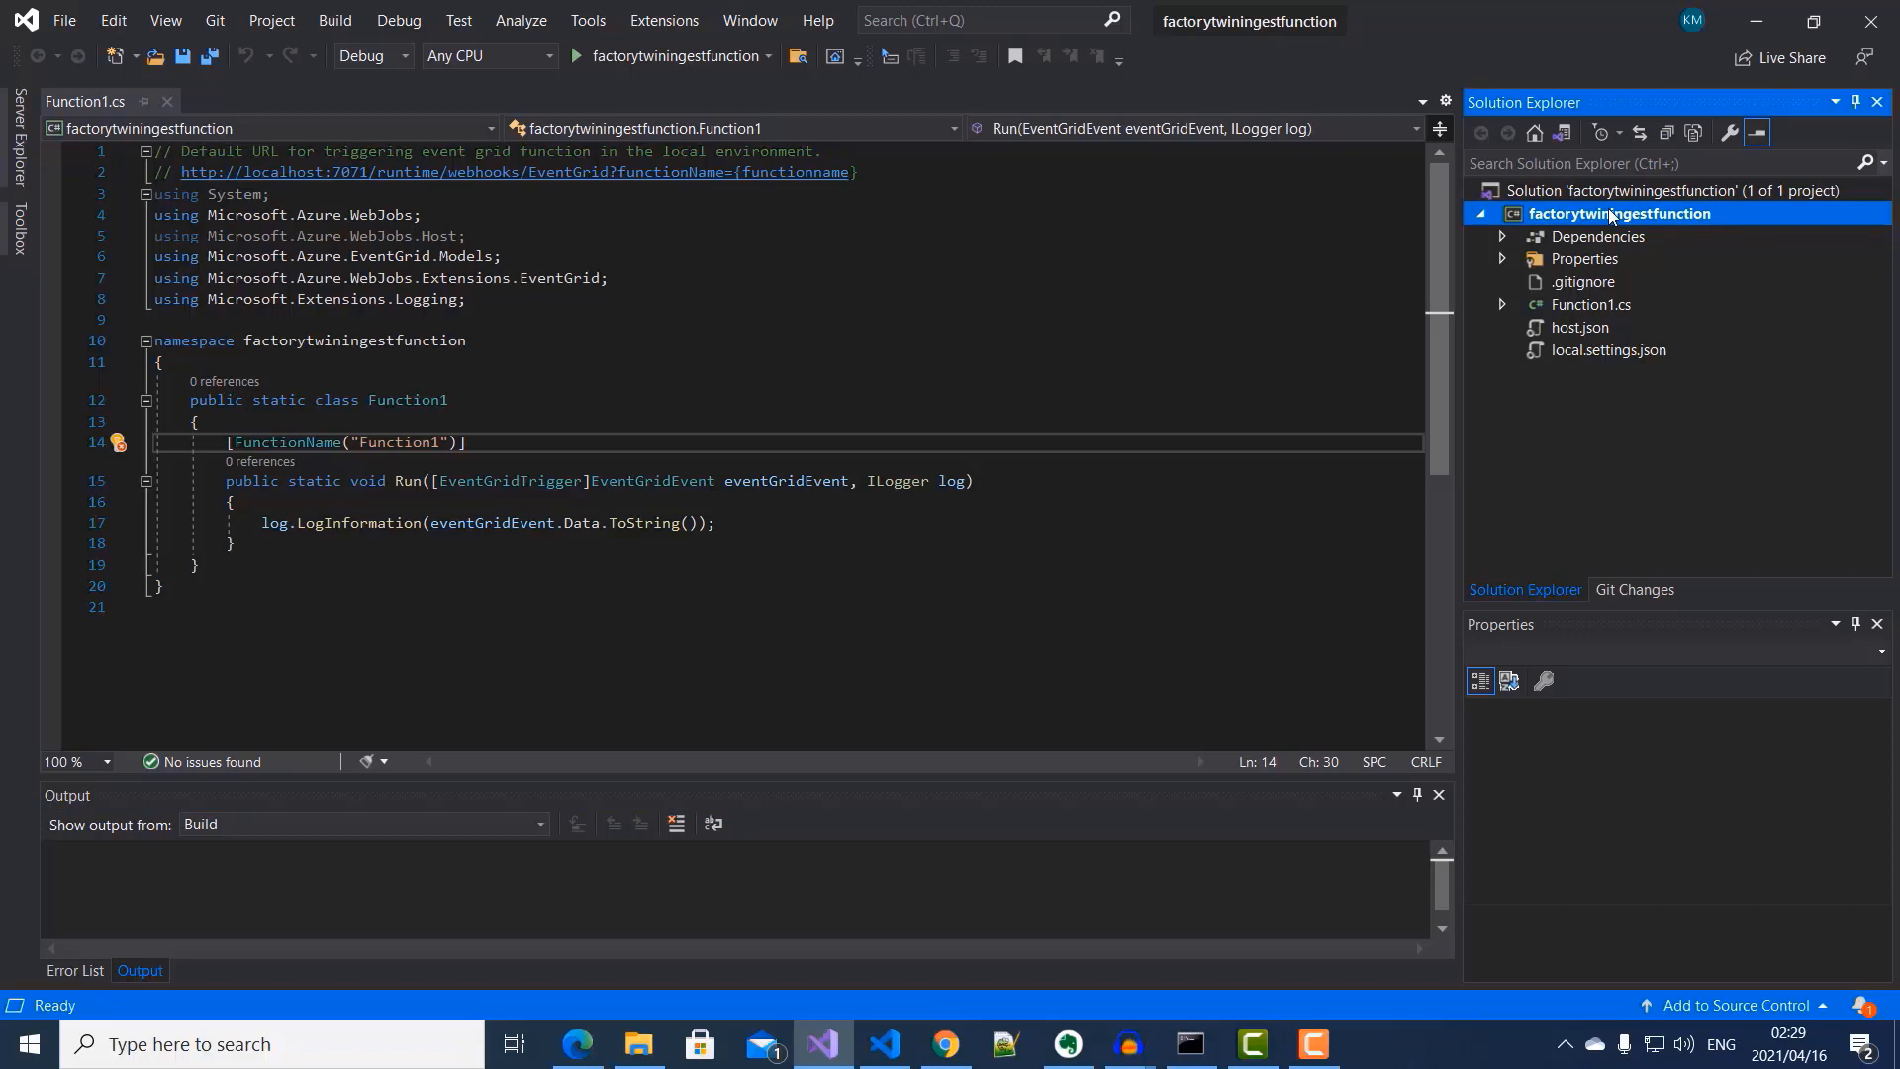
right_click(1612, 216)
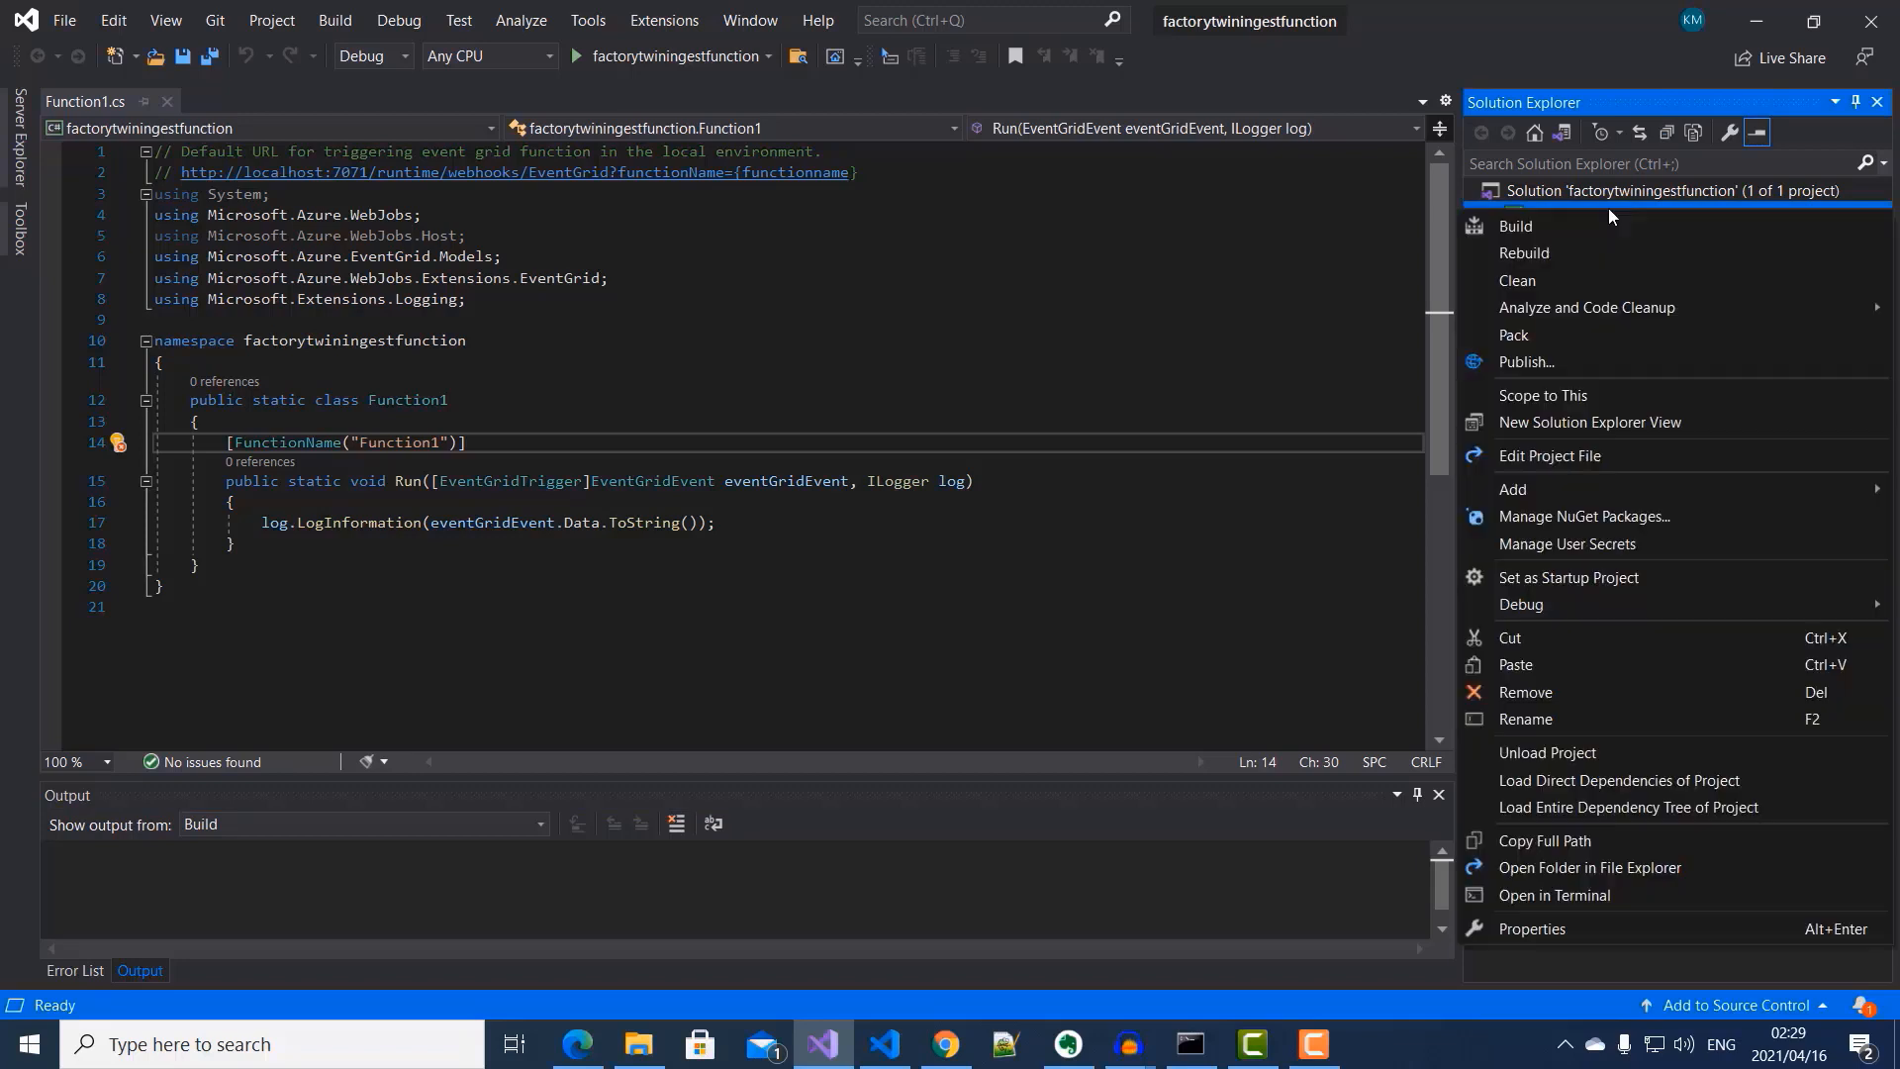
click(1609, 519)
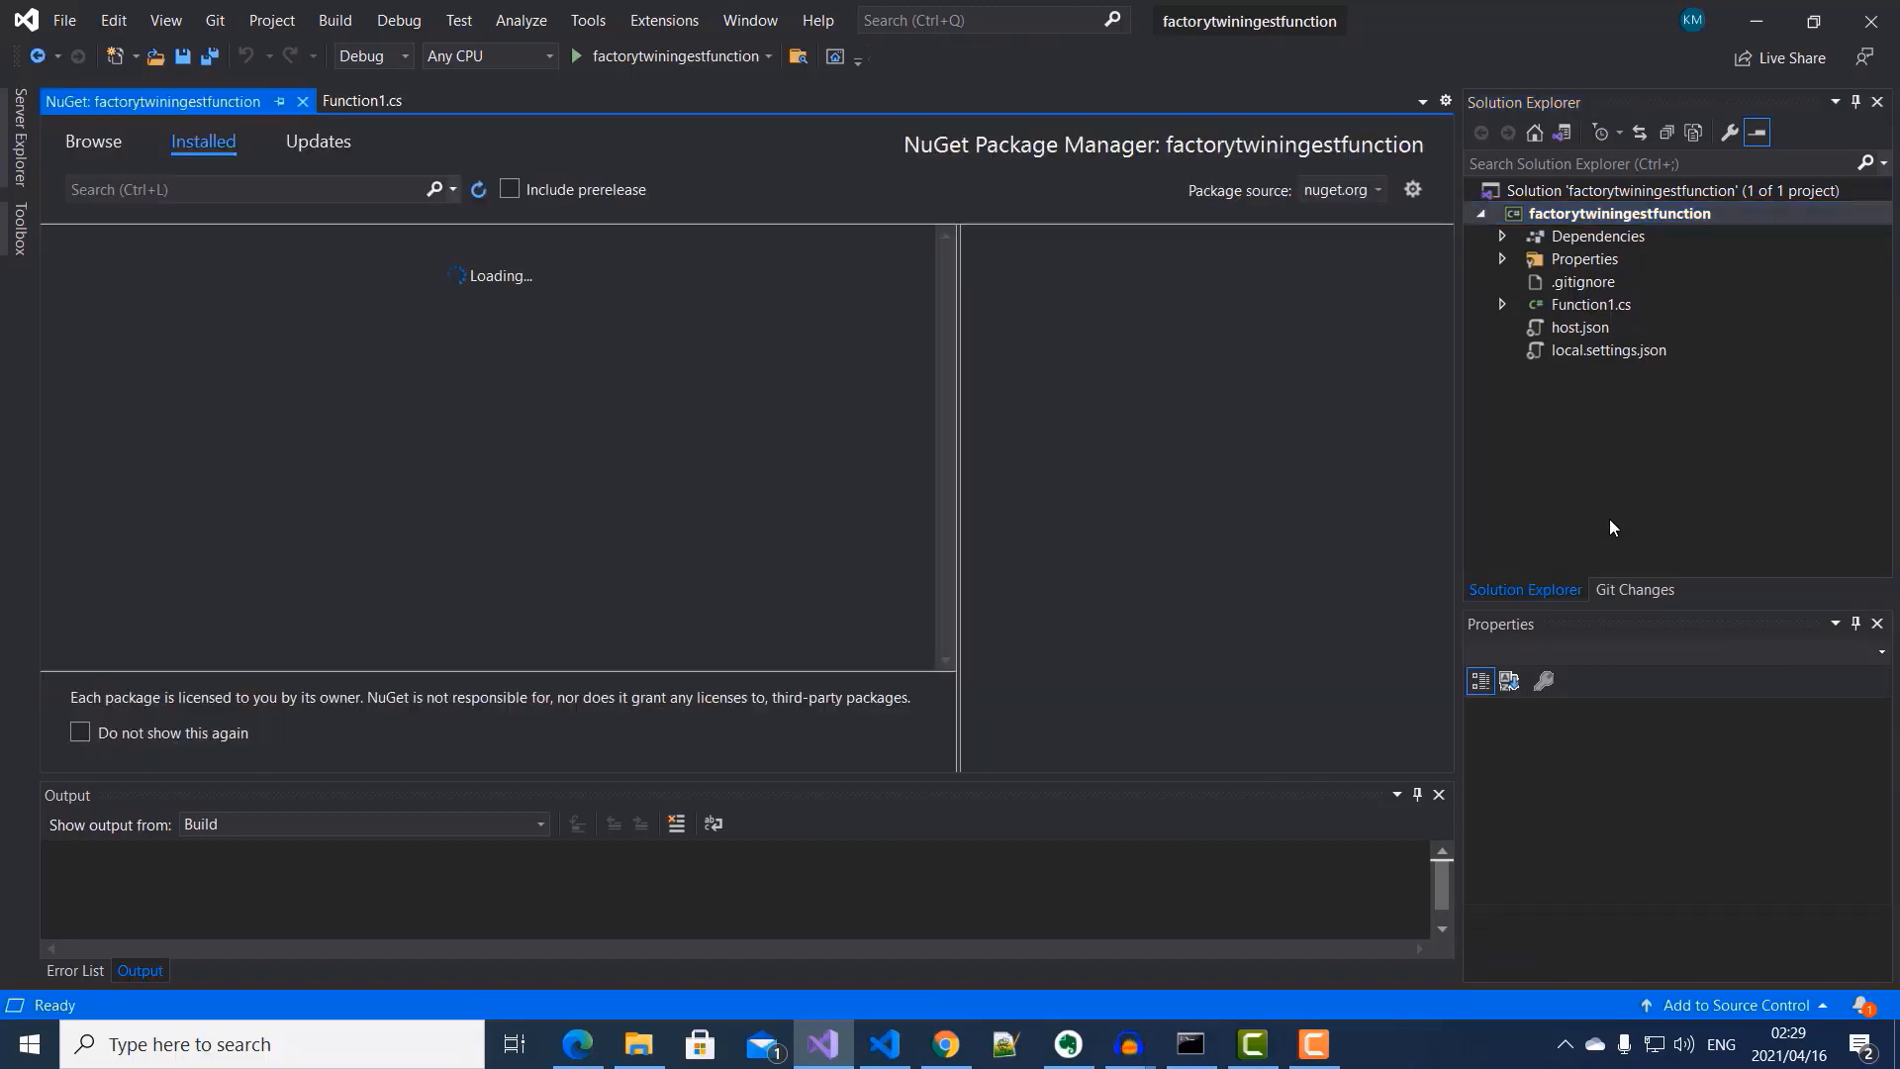
click(97, 144)
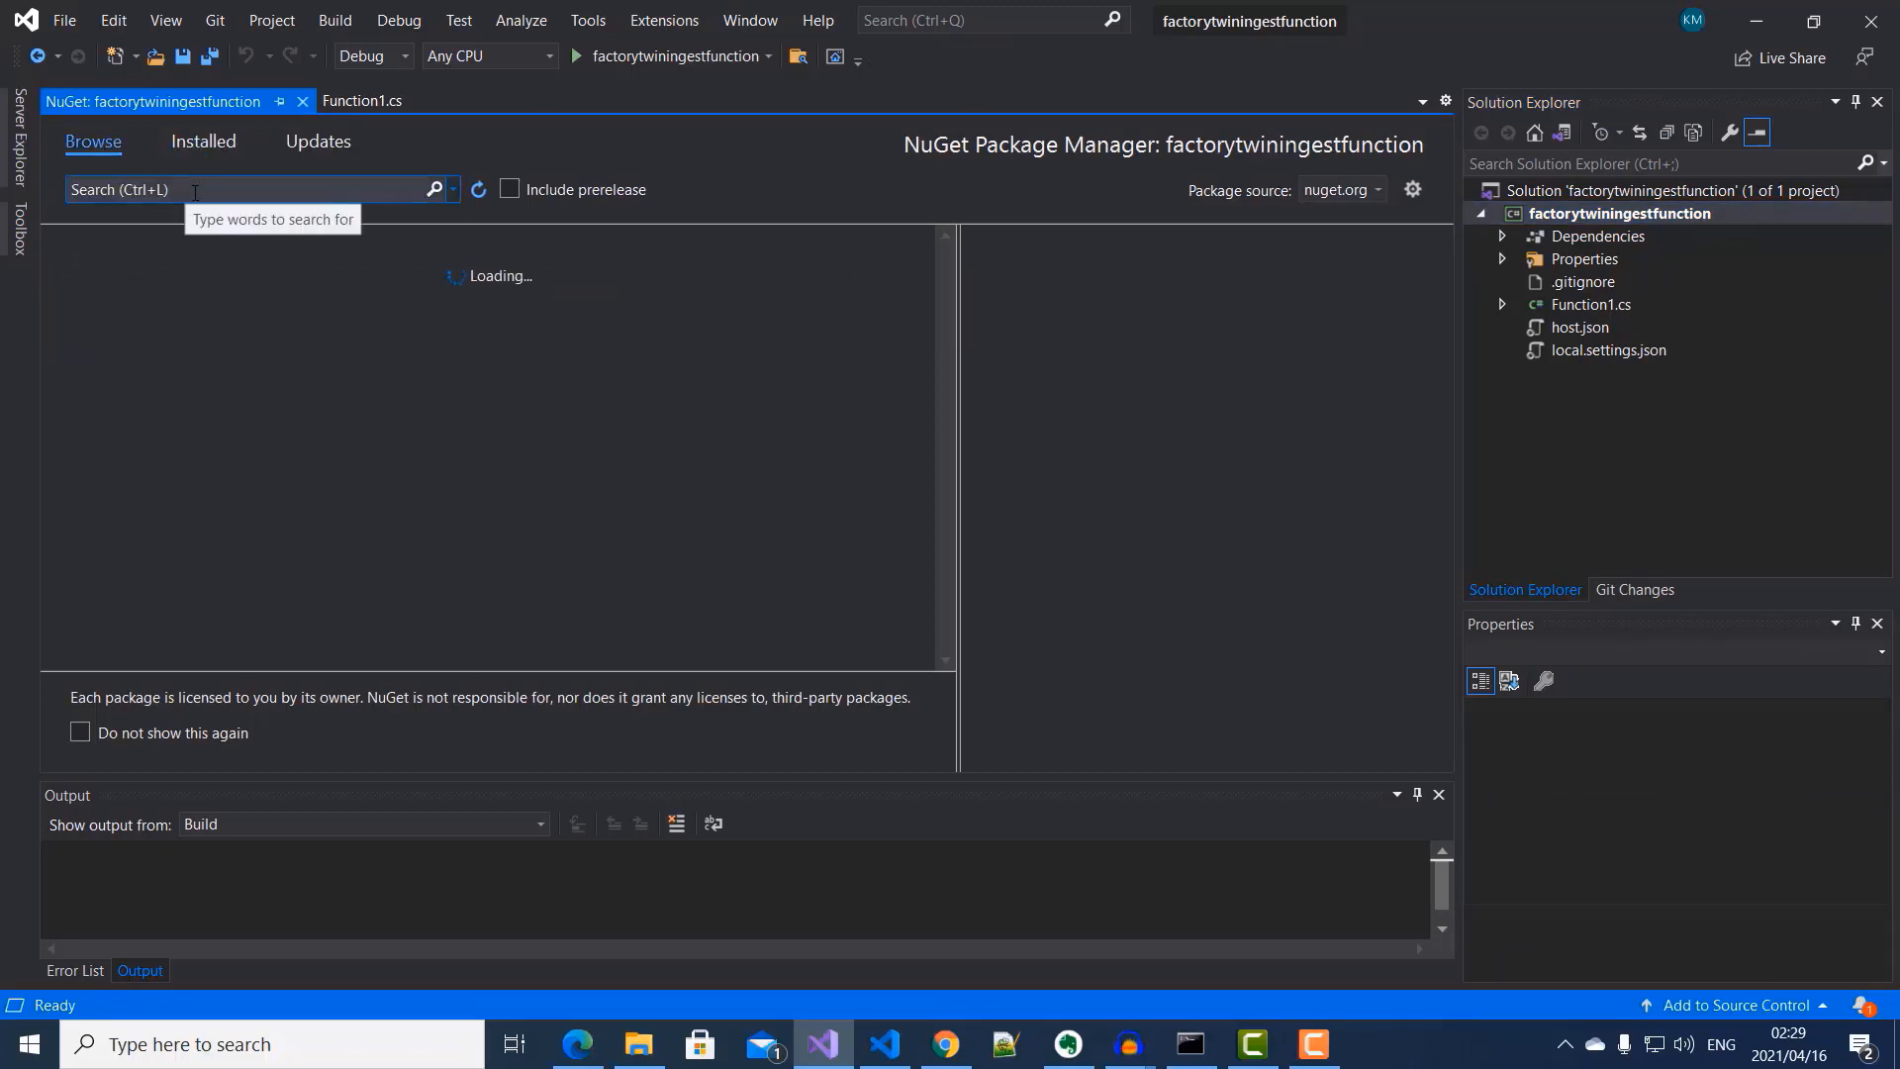
text(azure)
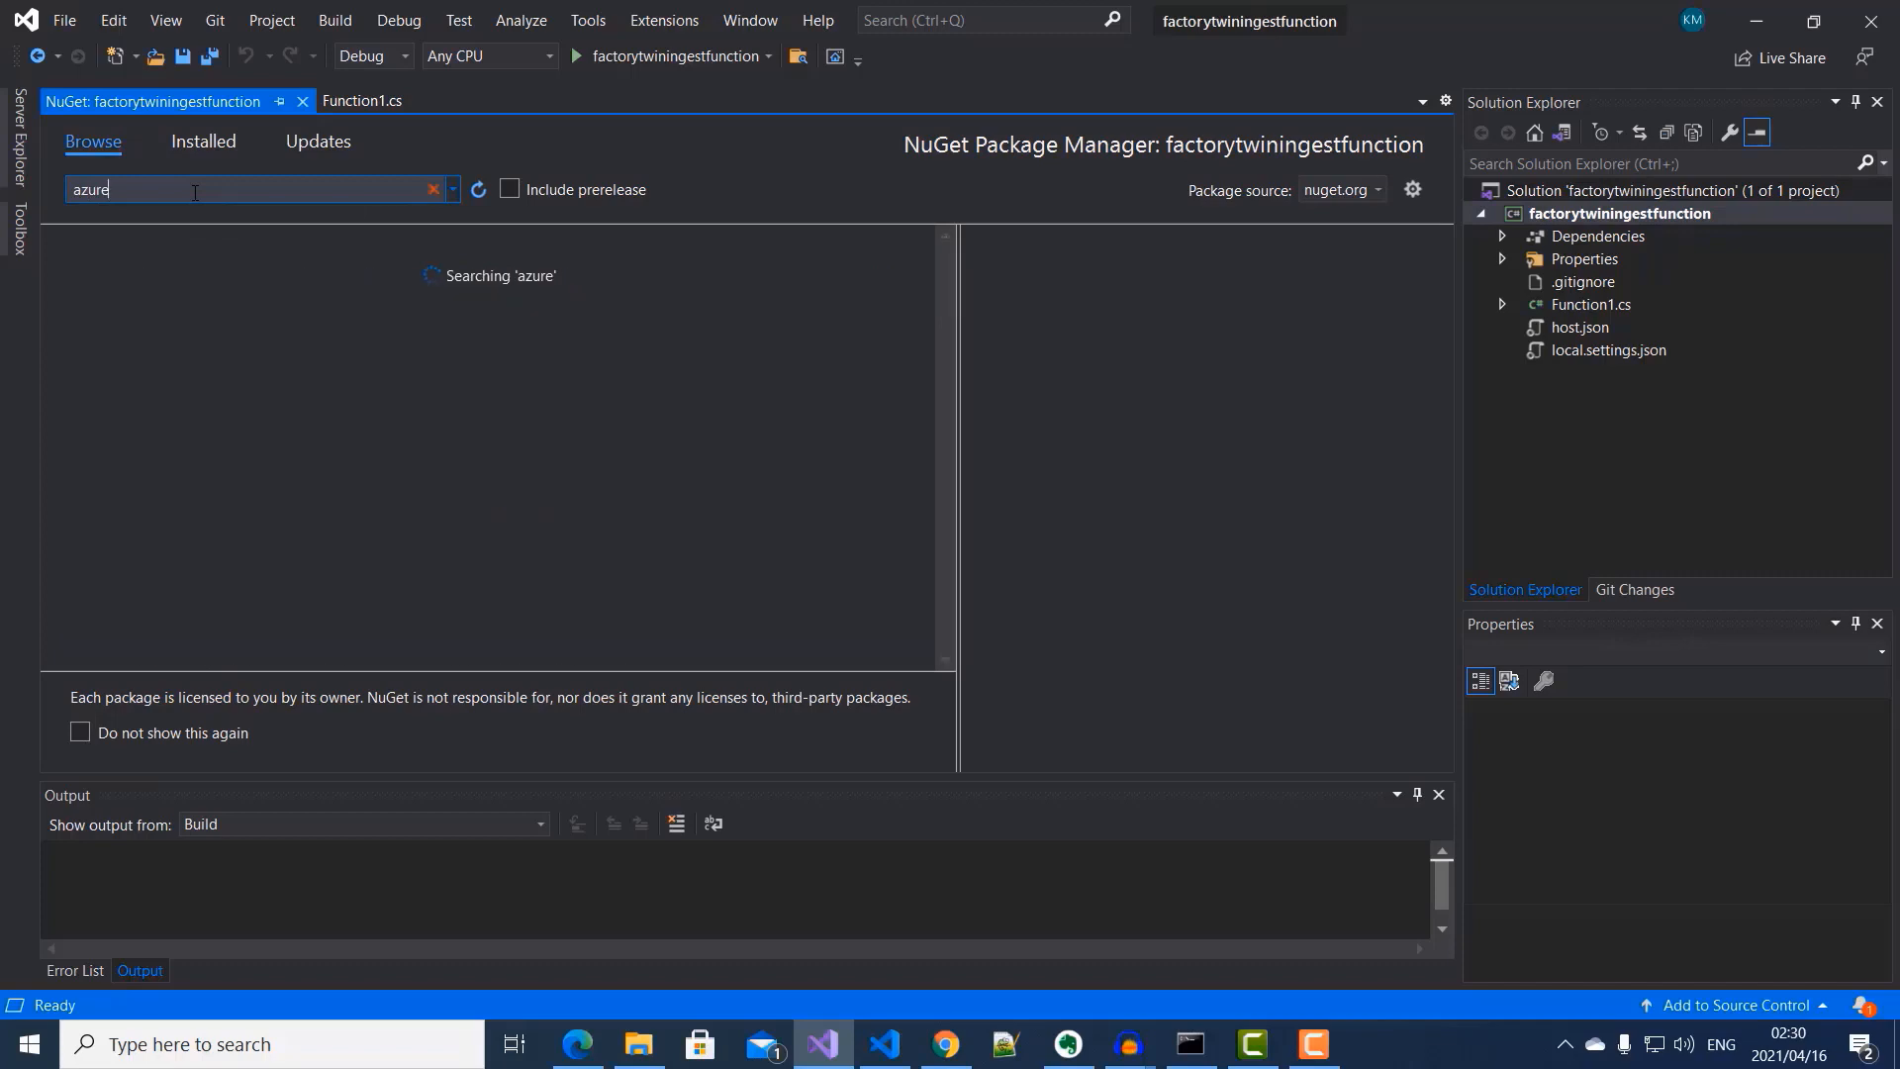
text(.digita)
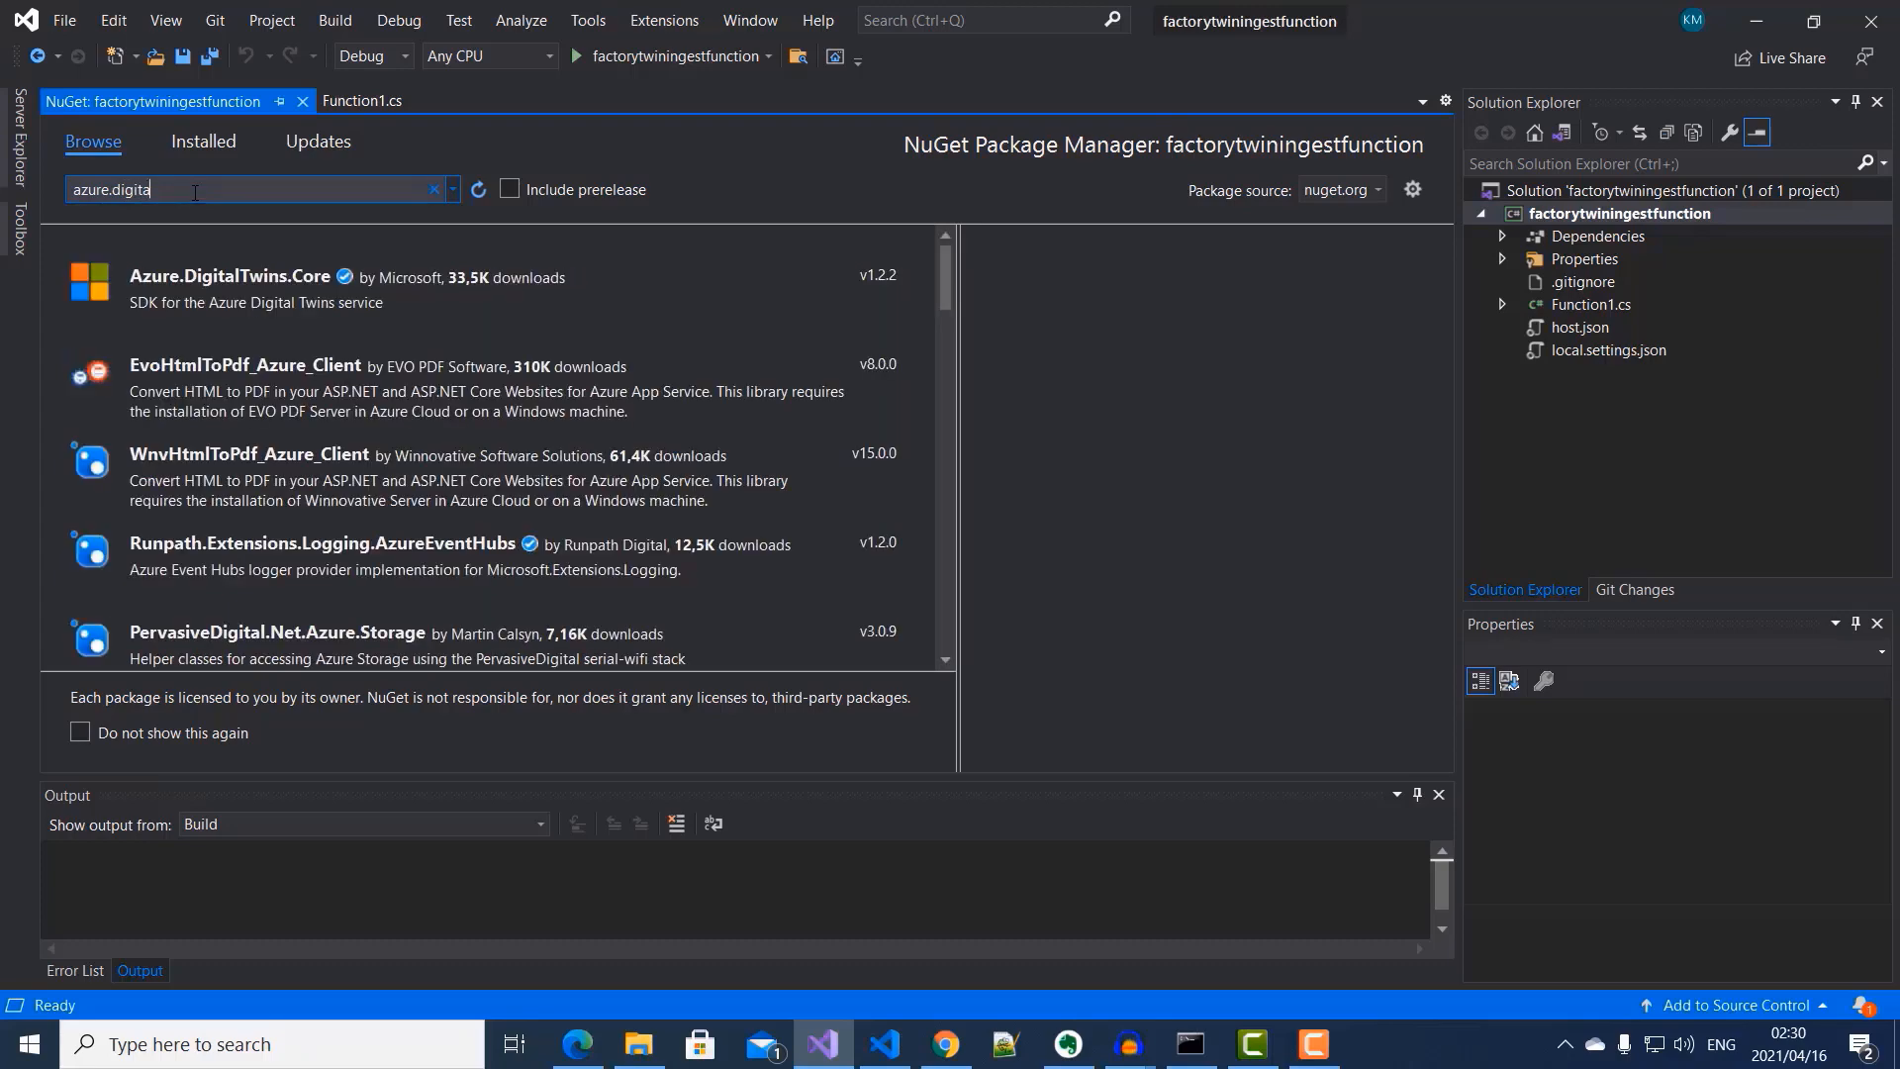
click(253, 297)
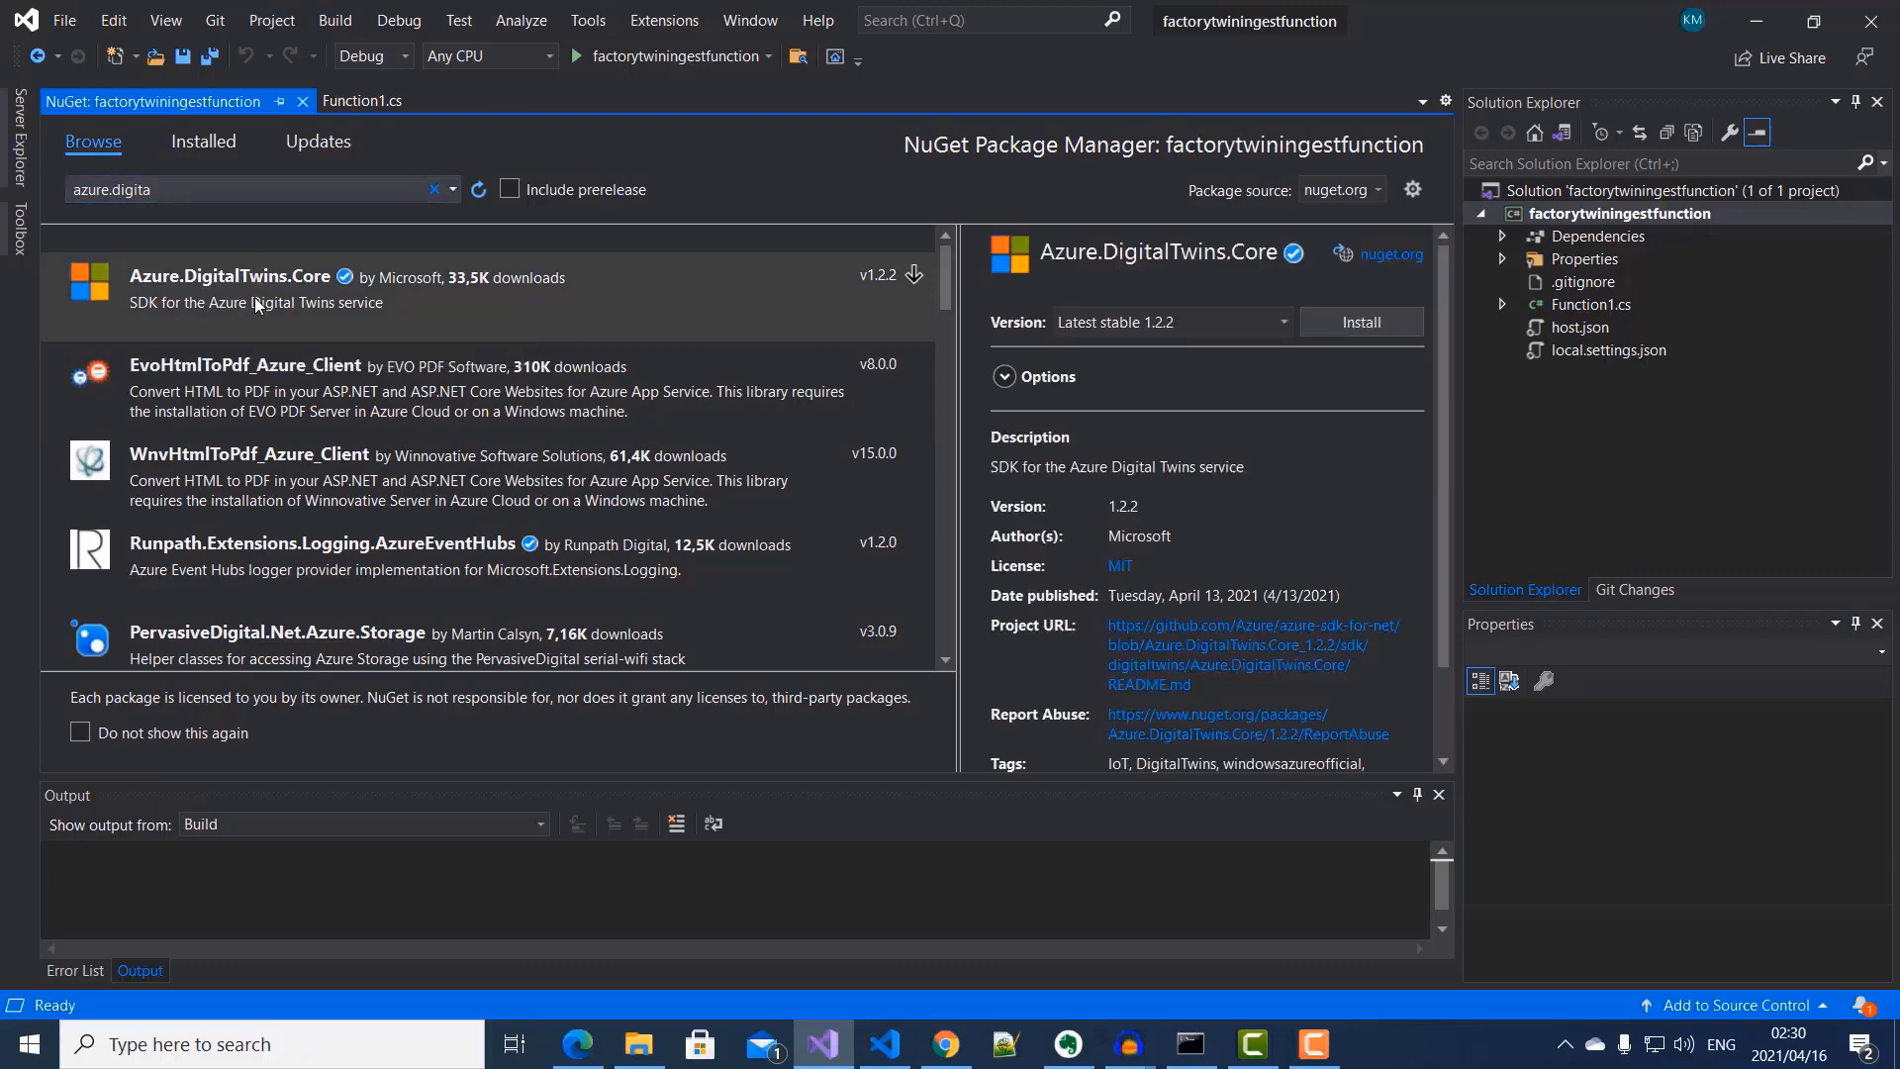
click(1379, 319)
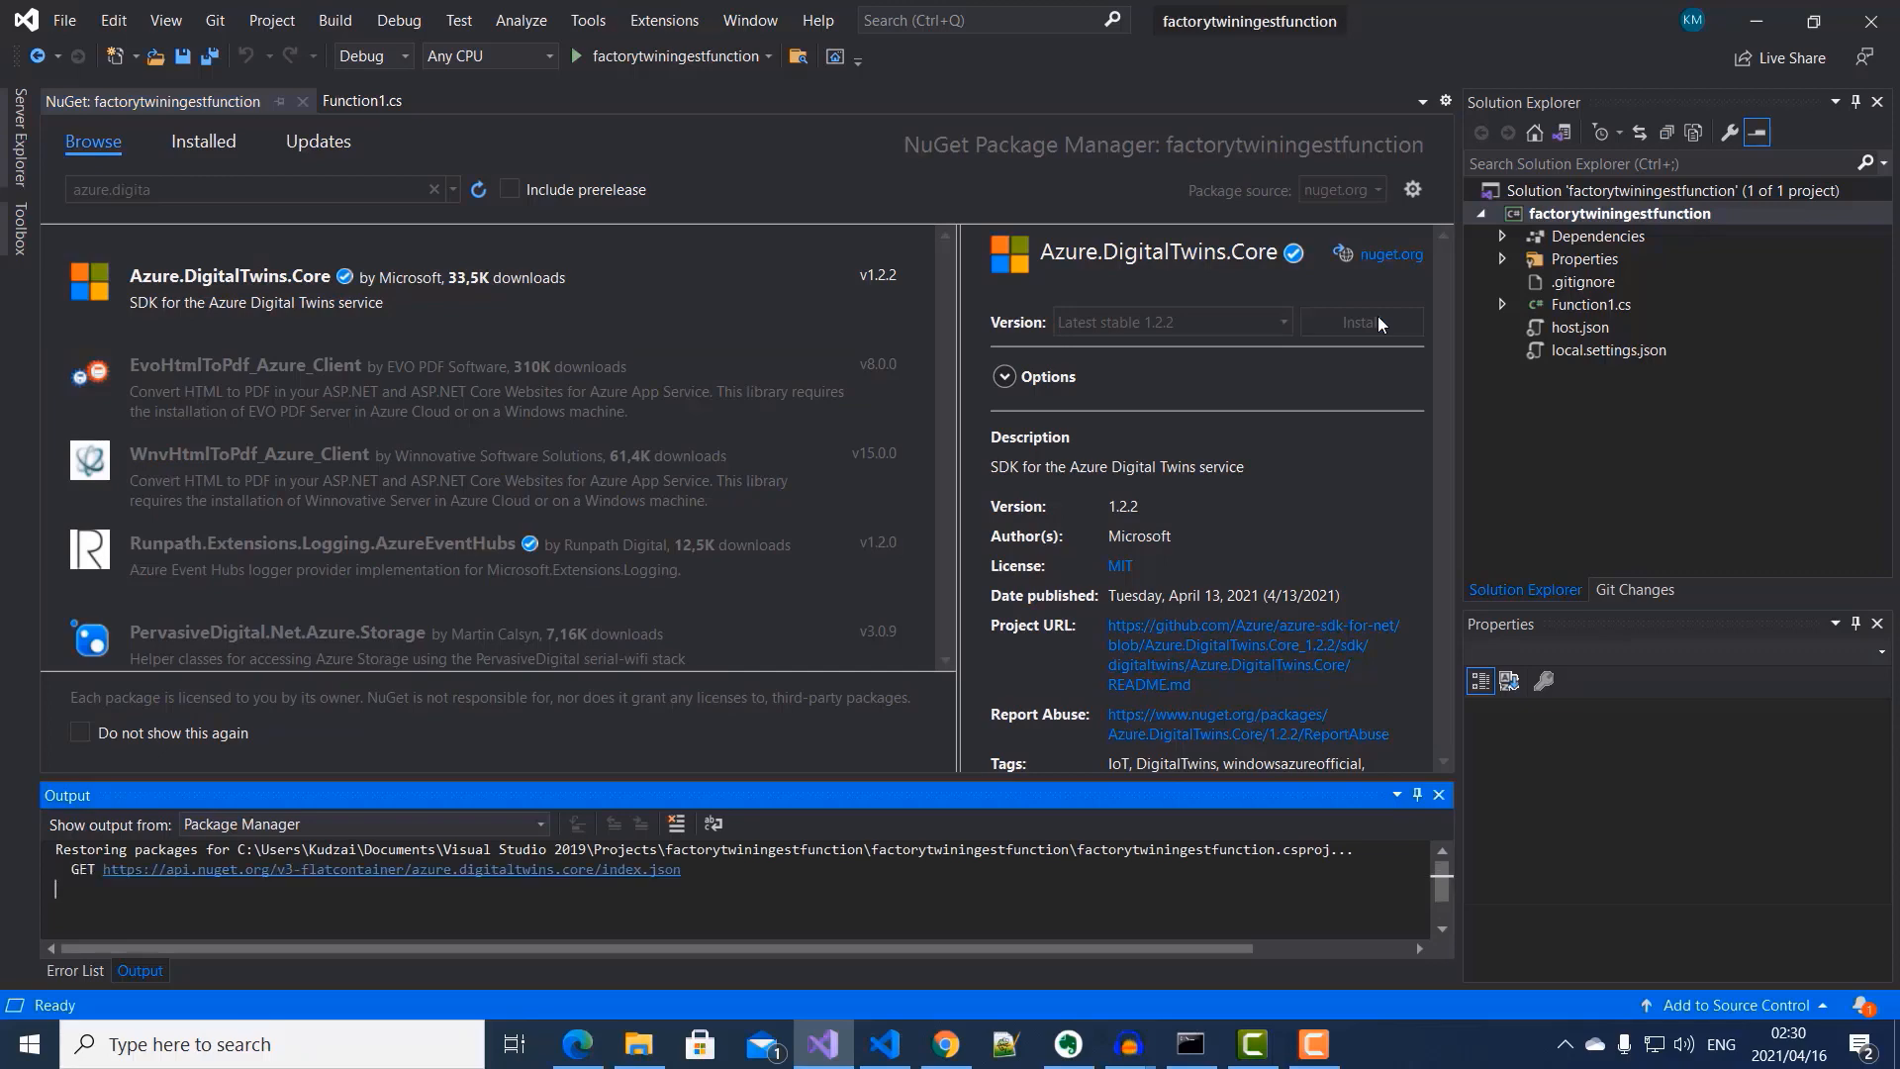
Step: Find the Azure.Identity package and install its latest stable version 1.3.0 in the project
click(175, 186)
text(azure)
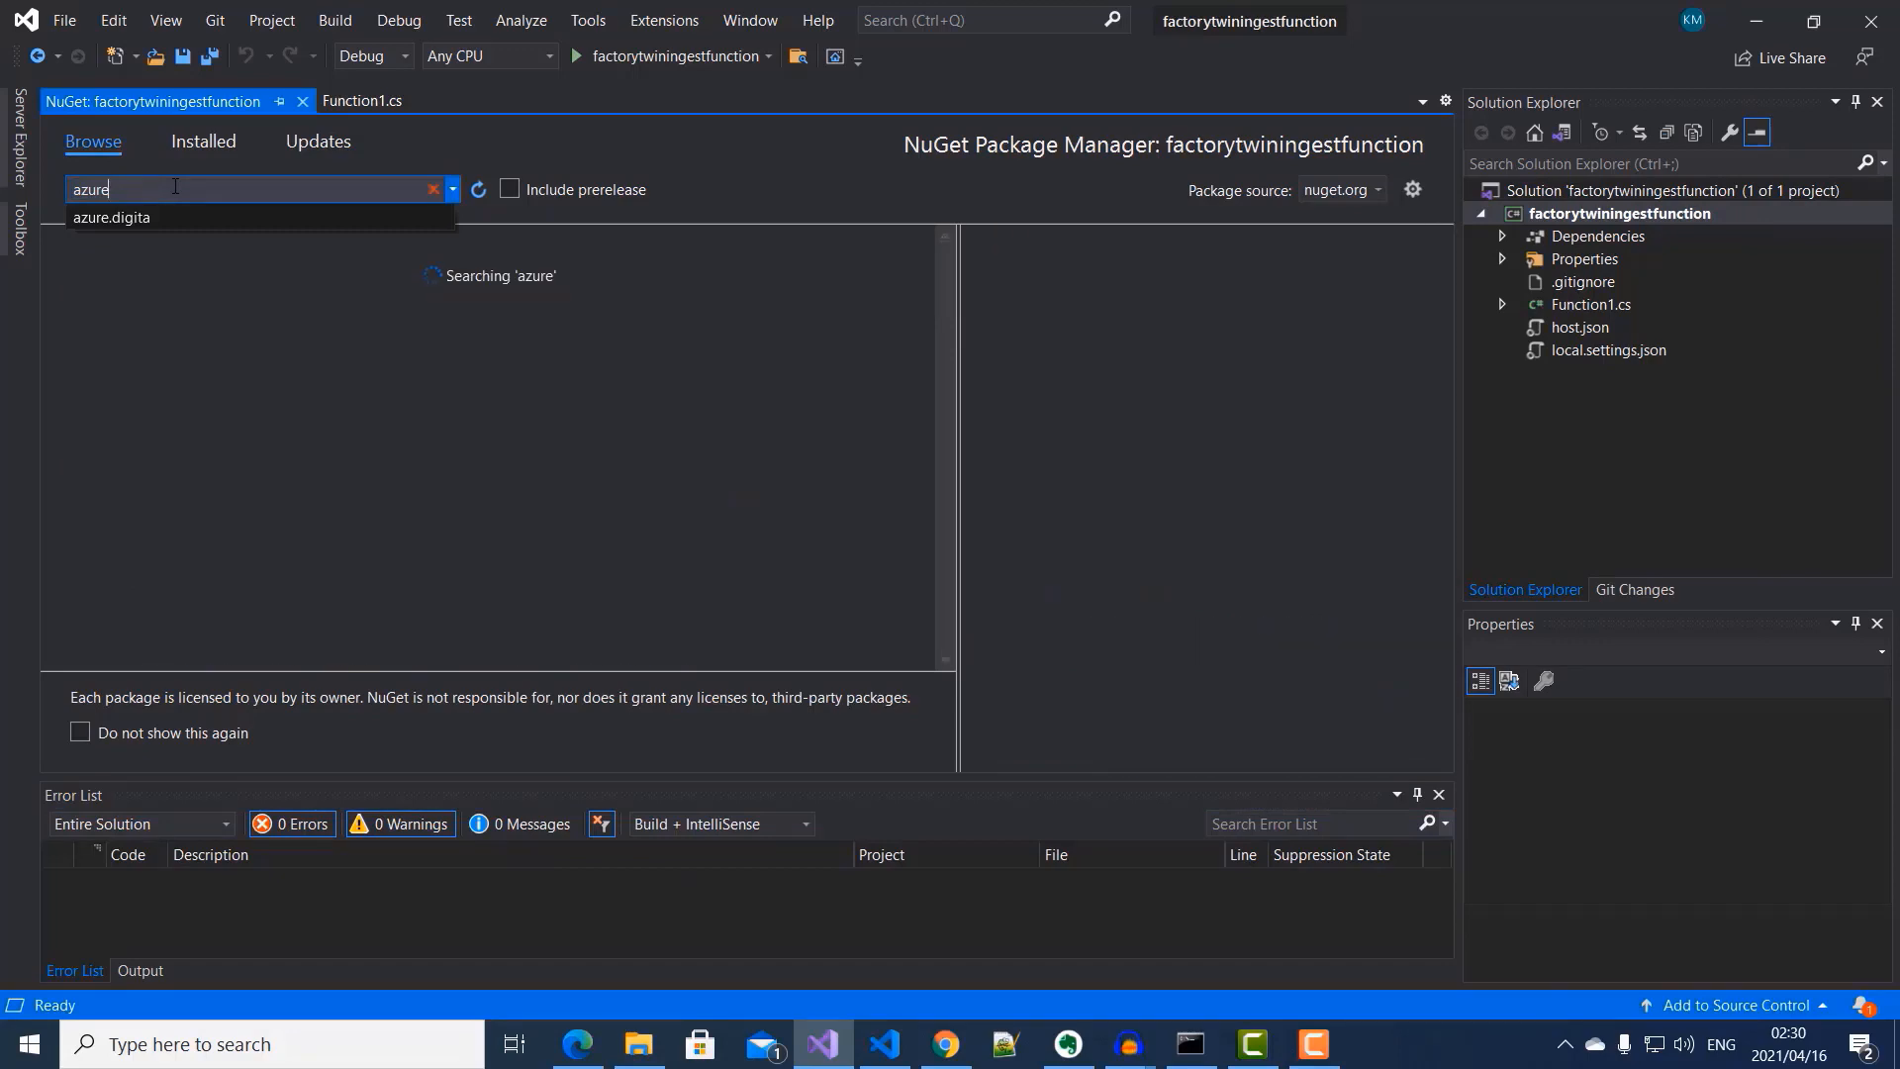
text(tity)
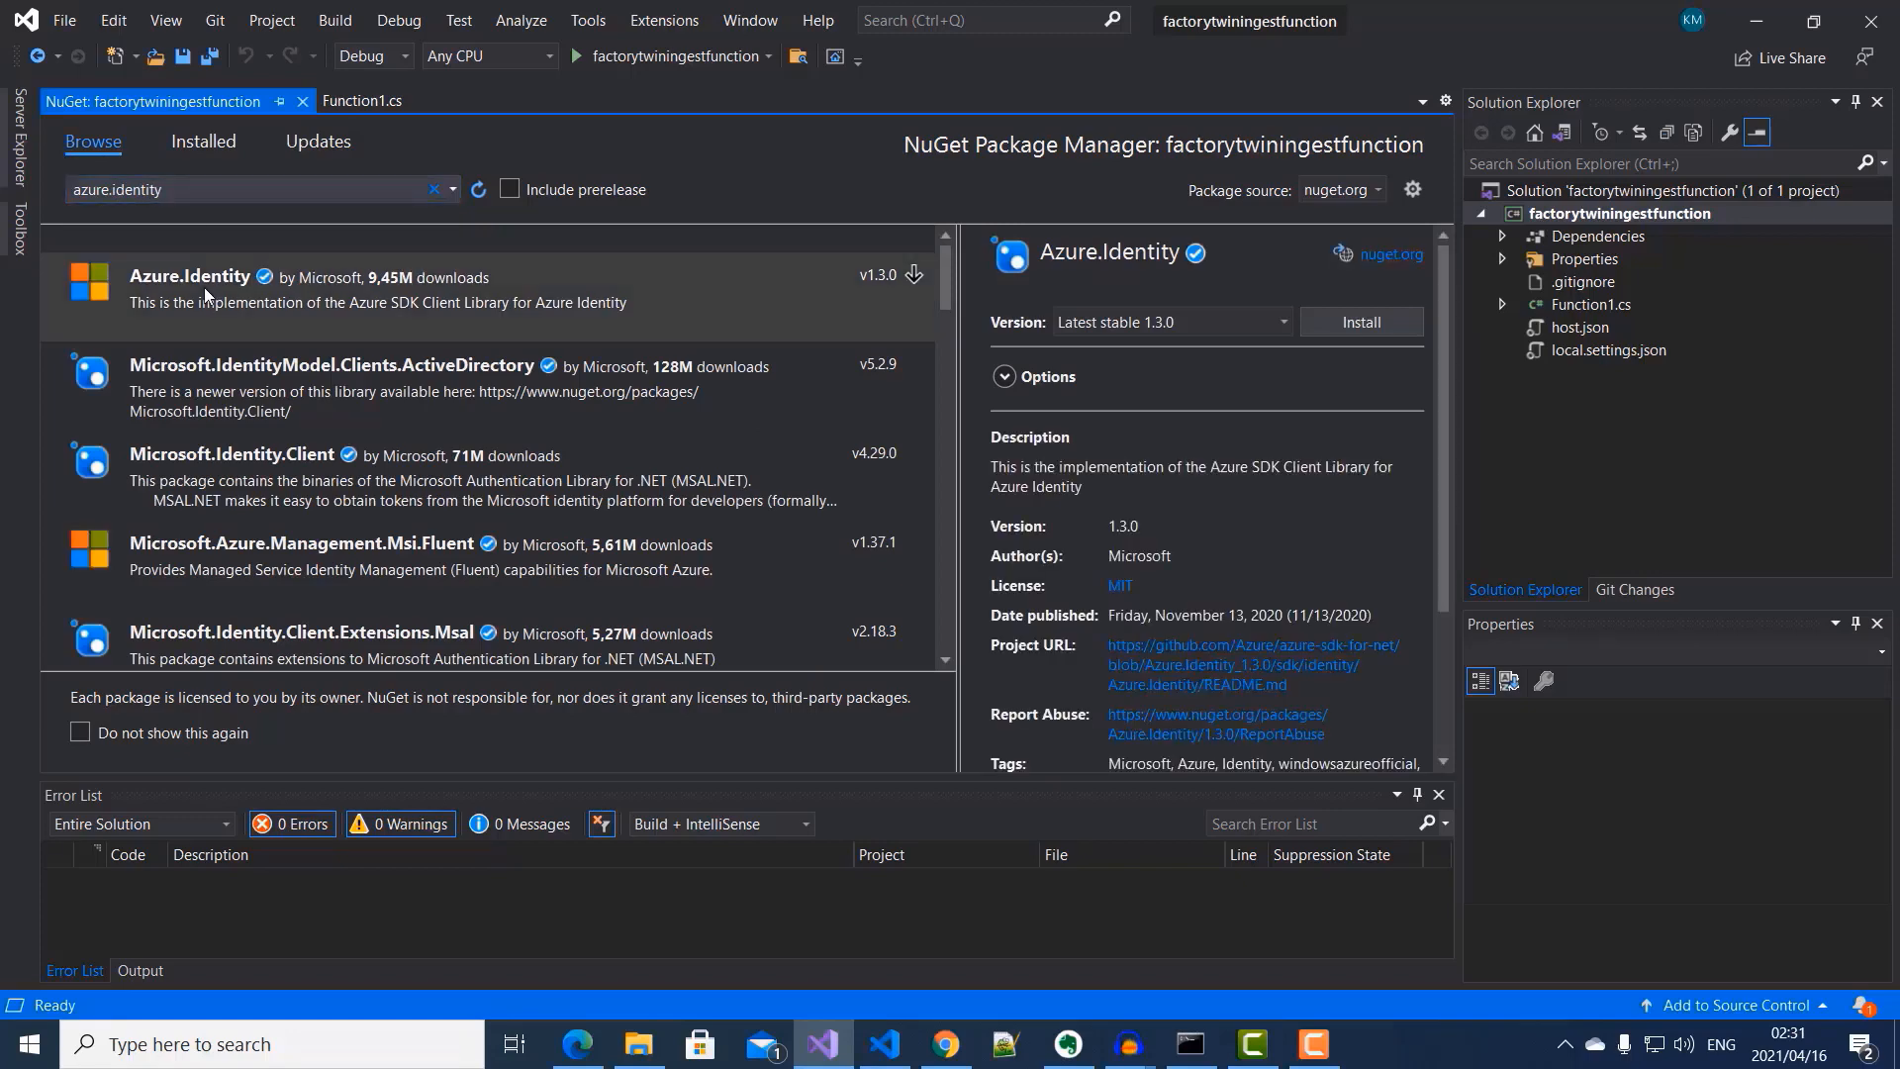
click(1362, 323)
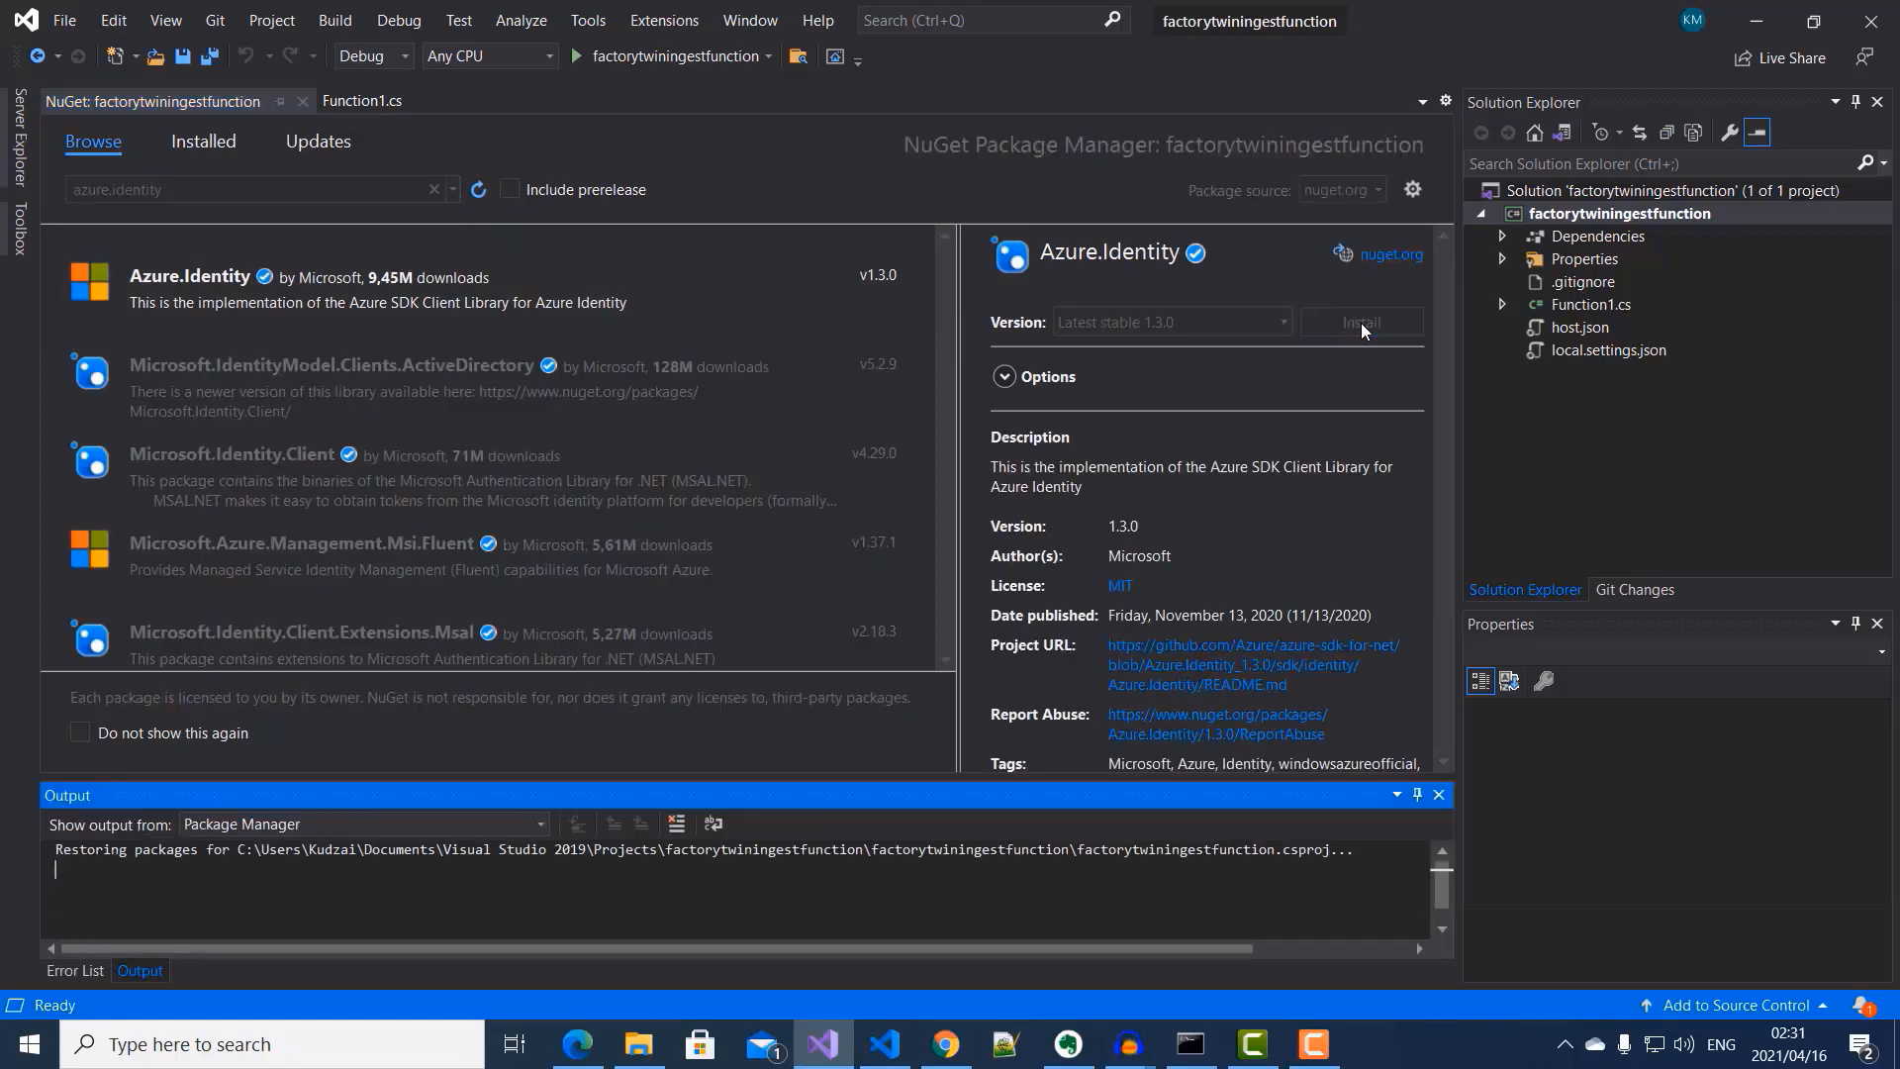
Step: Find the System.Net.Http package and install its latest stable version 4.3.4 in the project
click(229, 188)
text(sy)
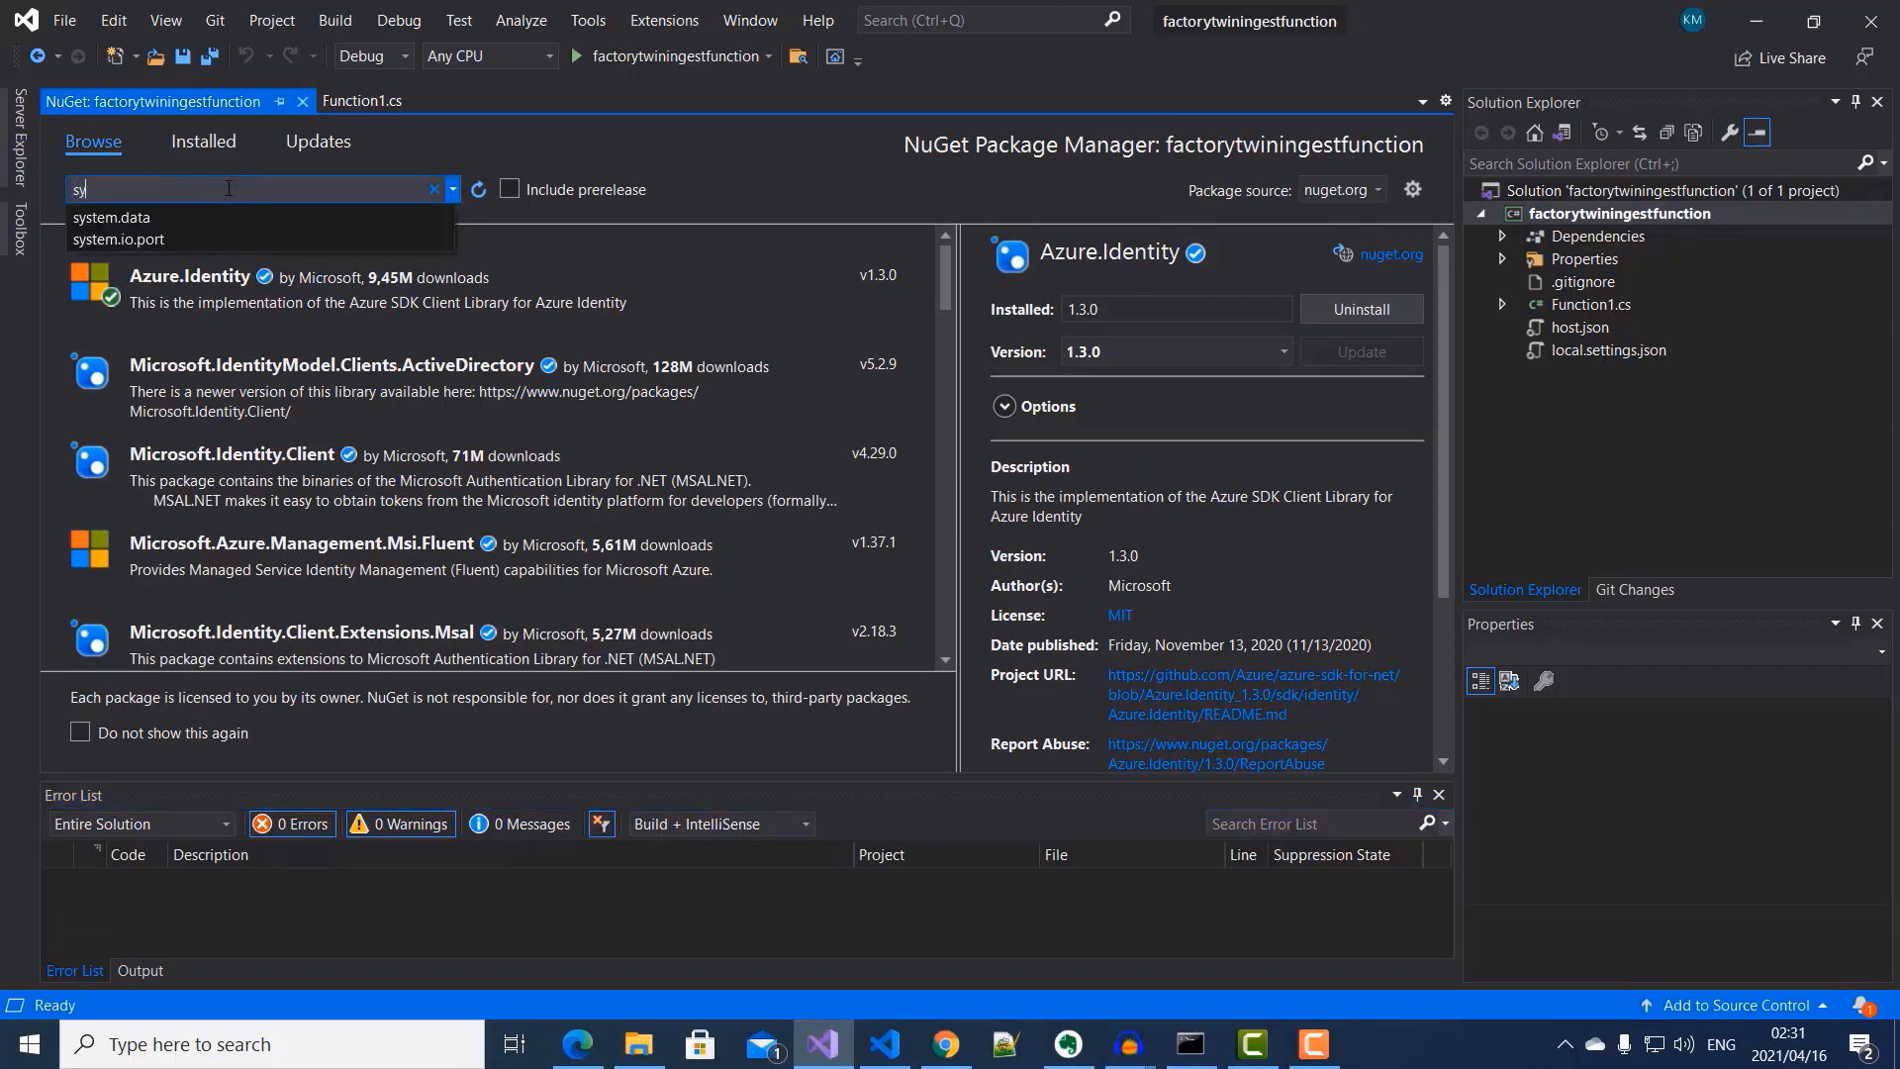
text(stem.net.http)
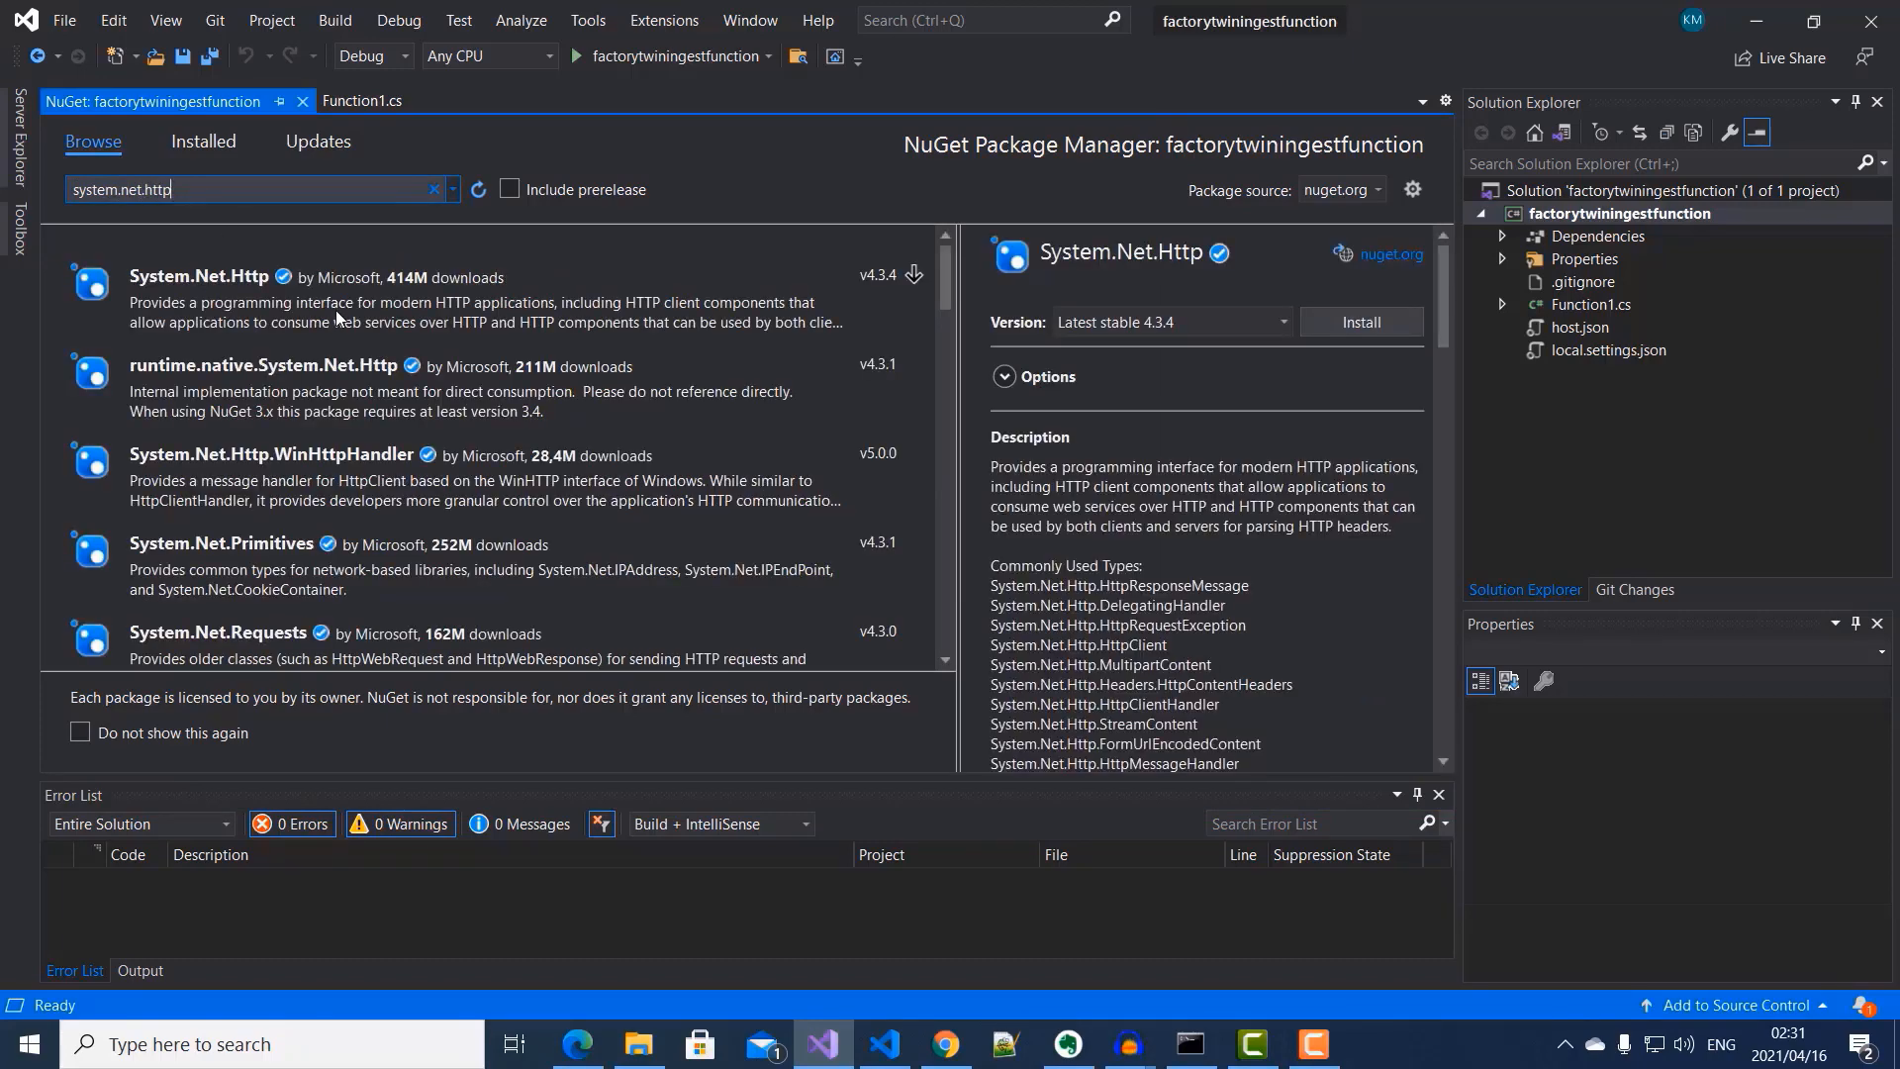
click(264, 302)
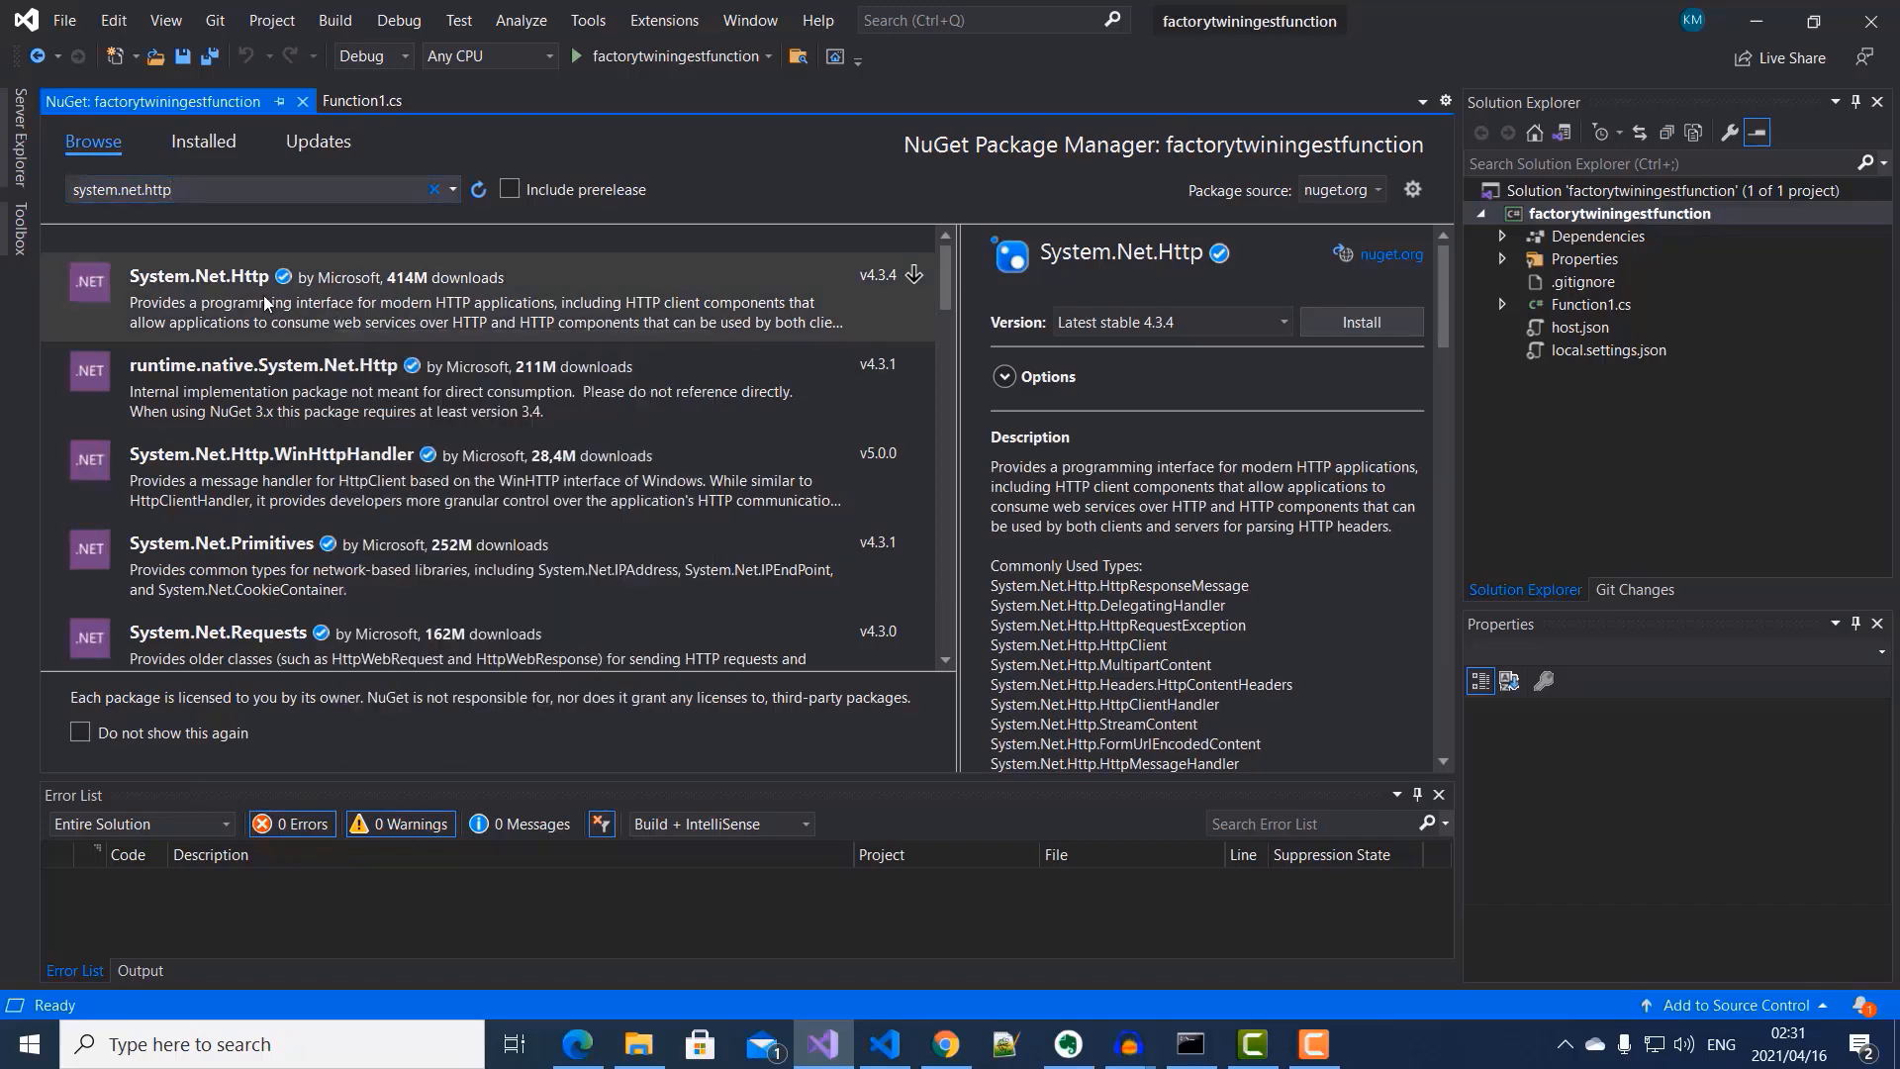
click(1362, 323)
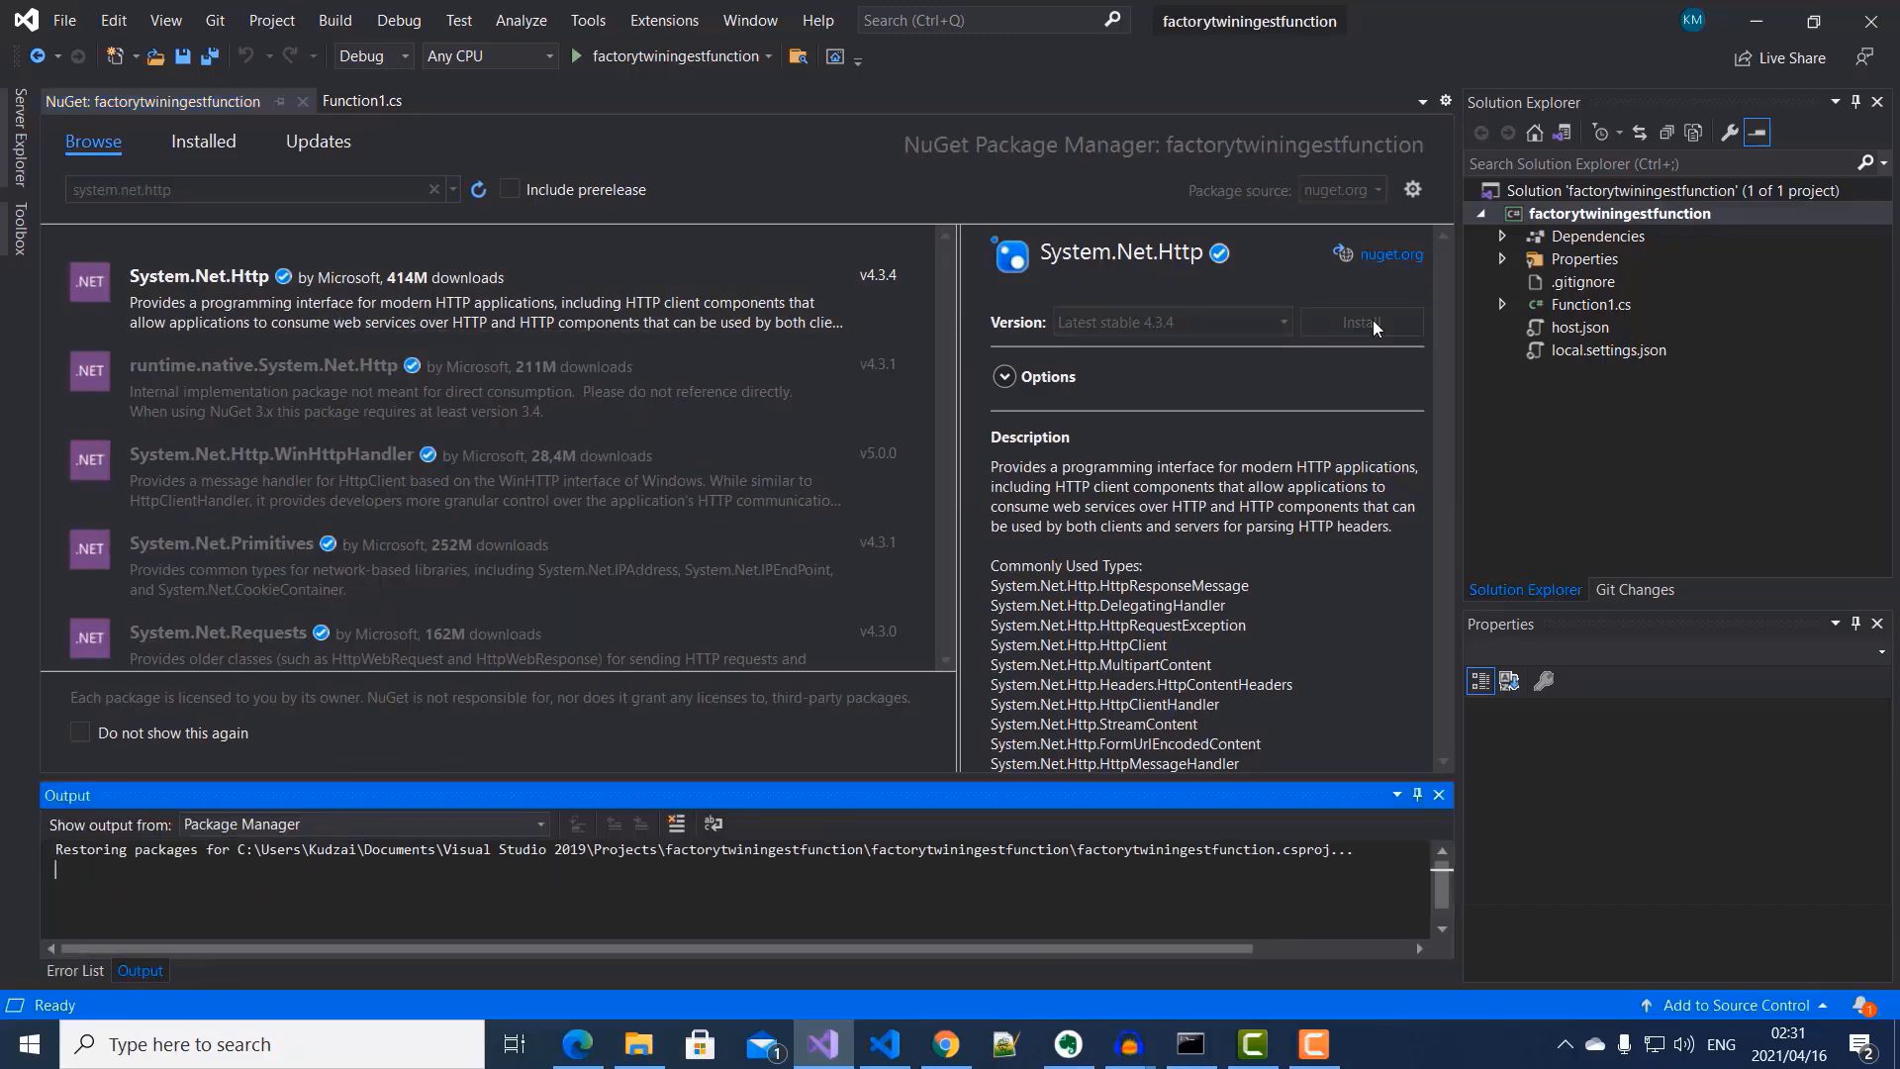
Step: Find the Azure.Core package and install its latest stable version 1.13.0, approving the changes and accepting the license
click(216, 192)
text(azure)
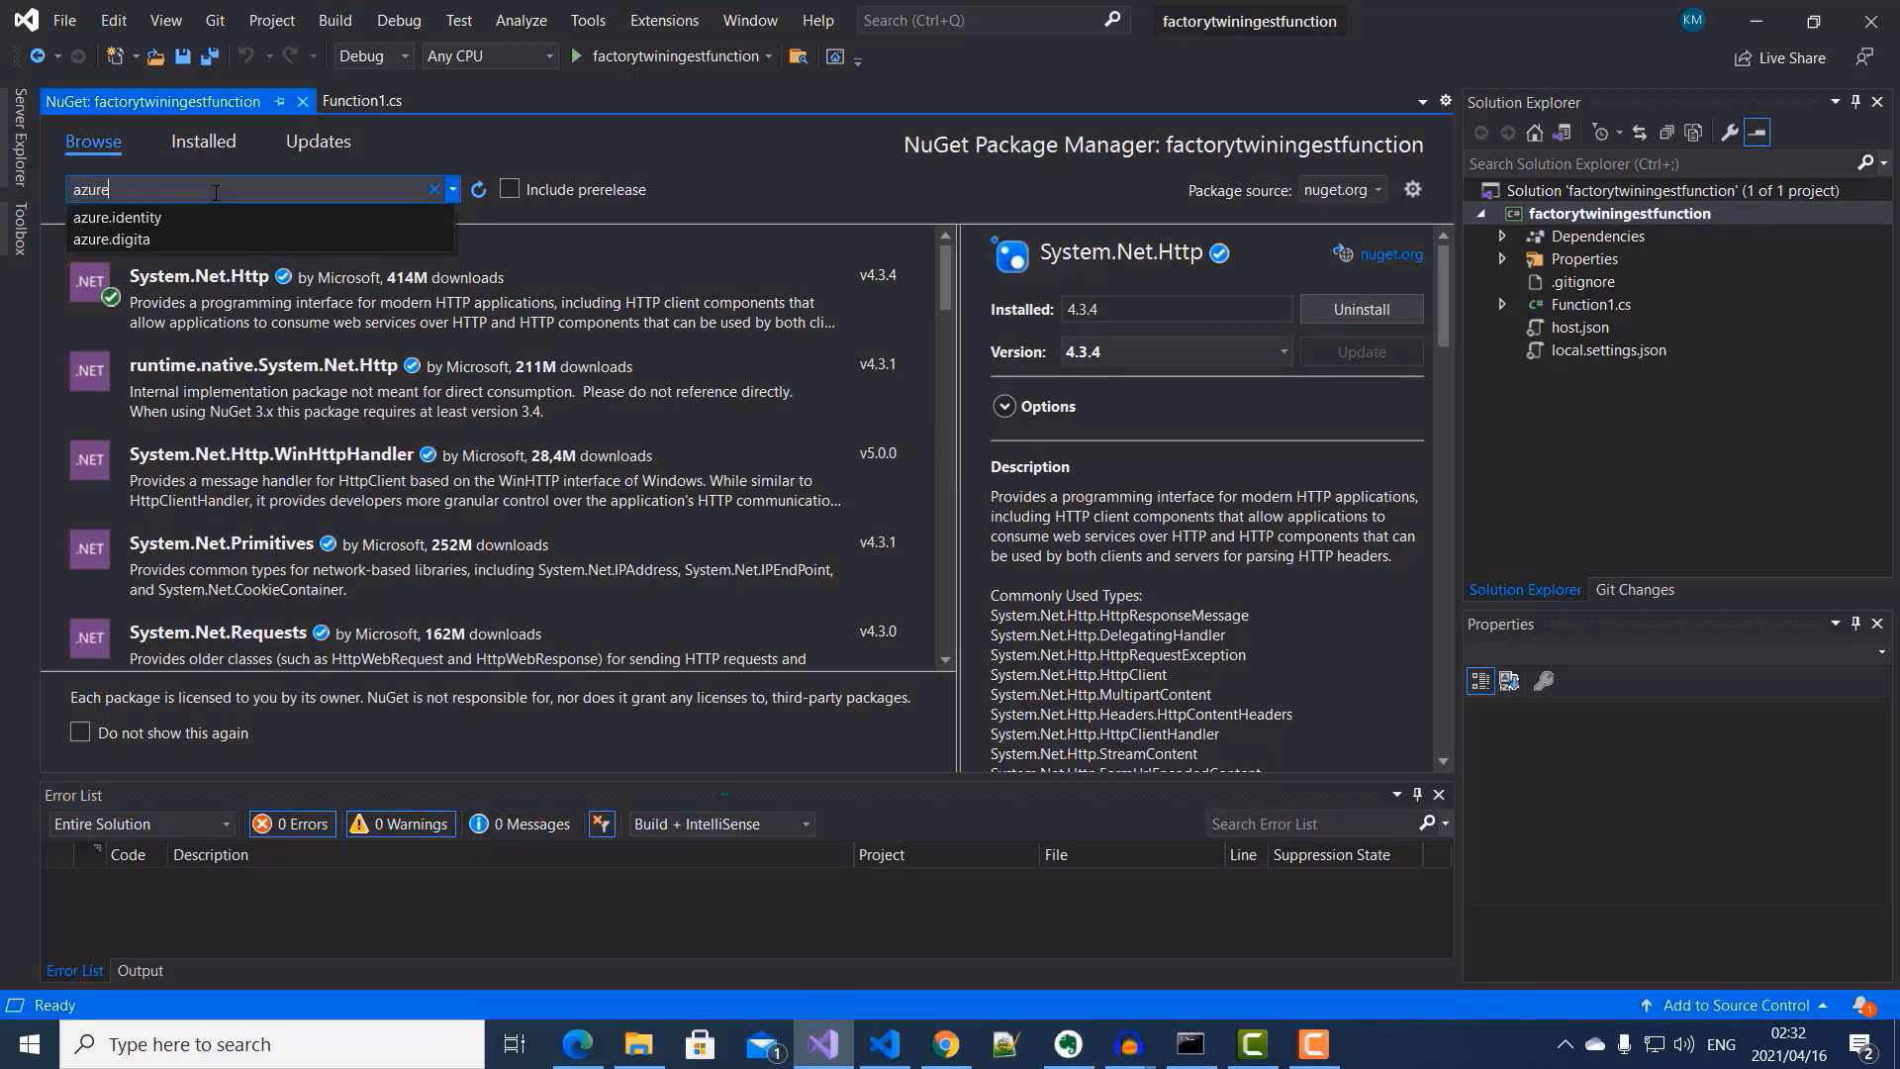
text(.core)
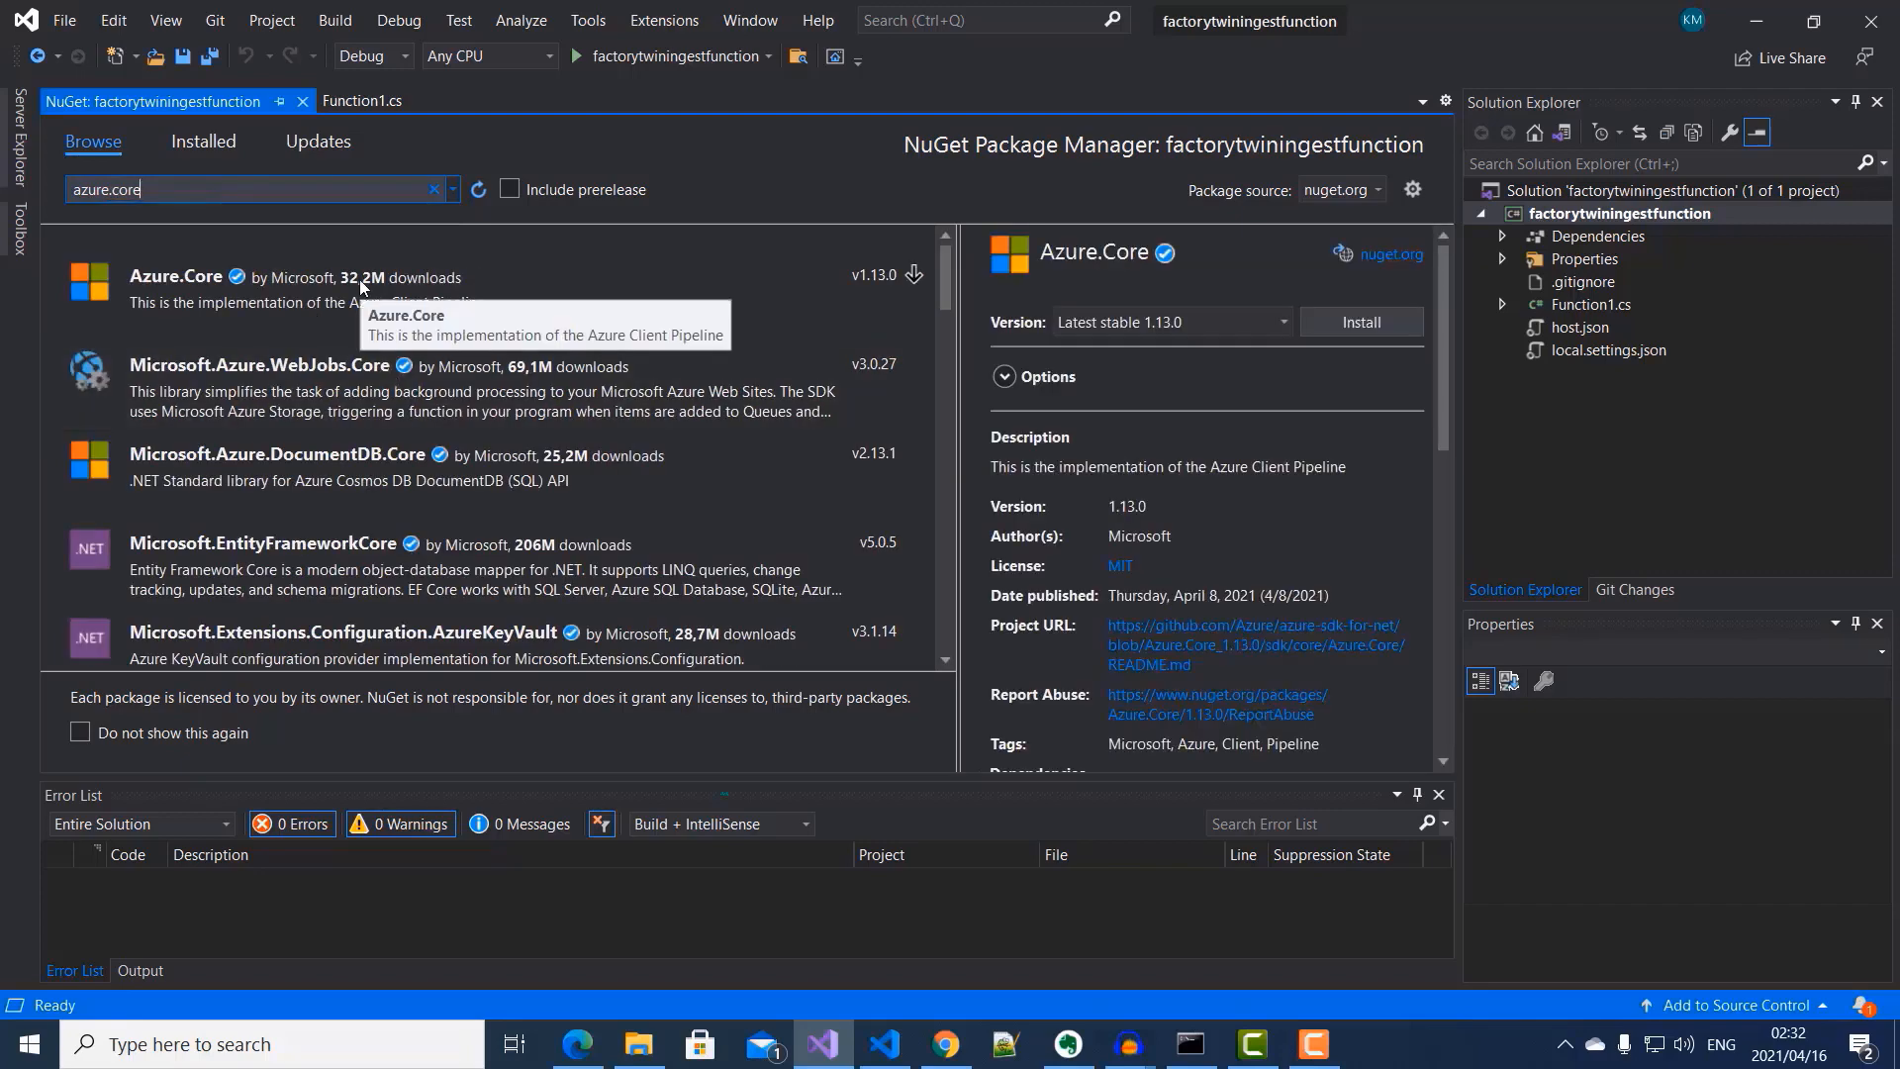
click(359, 279)
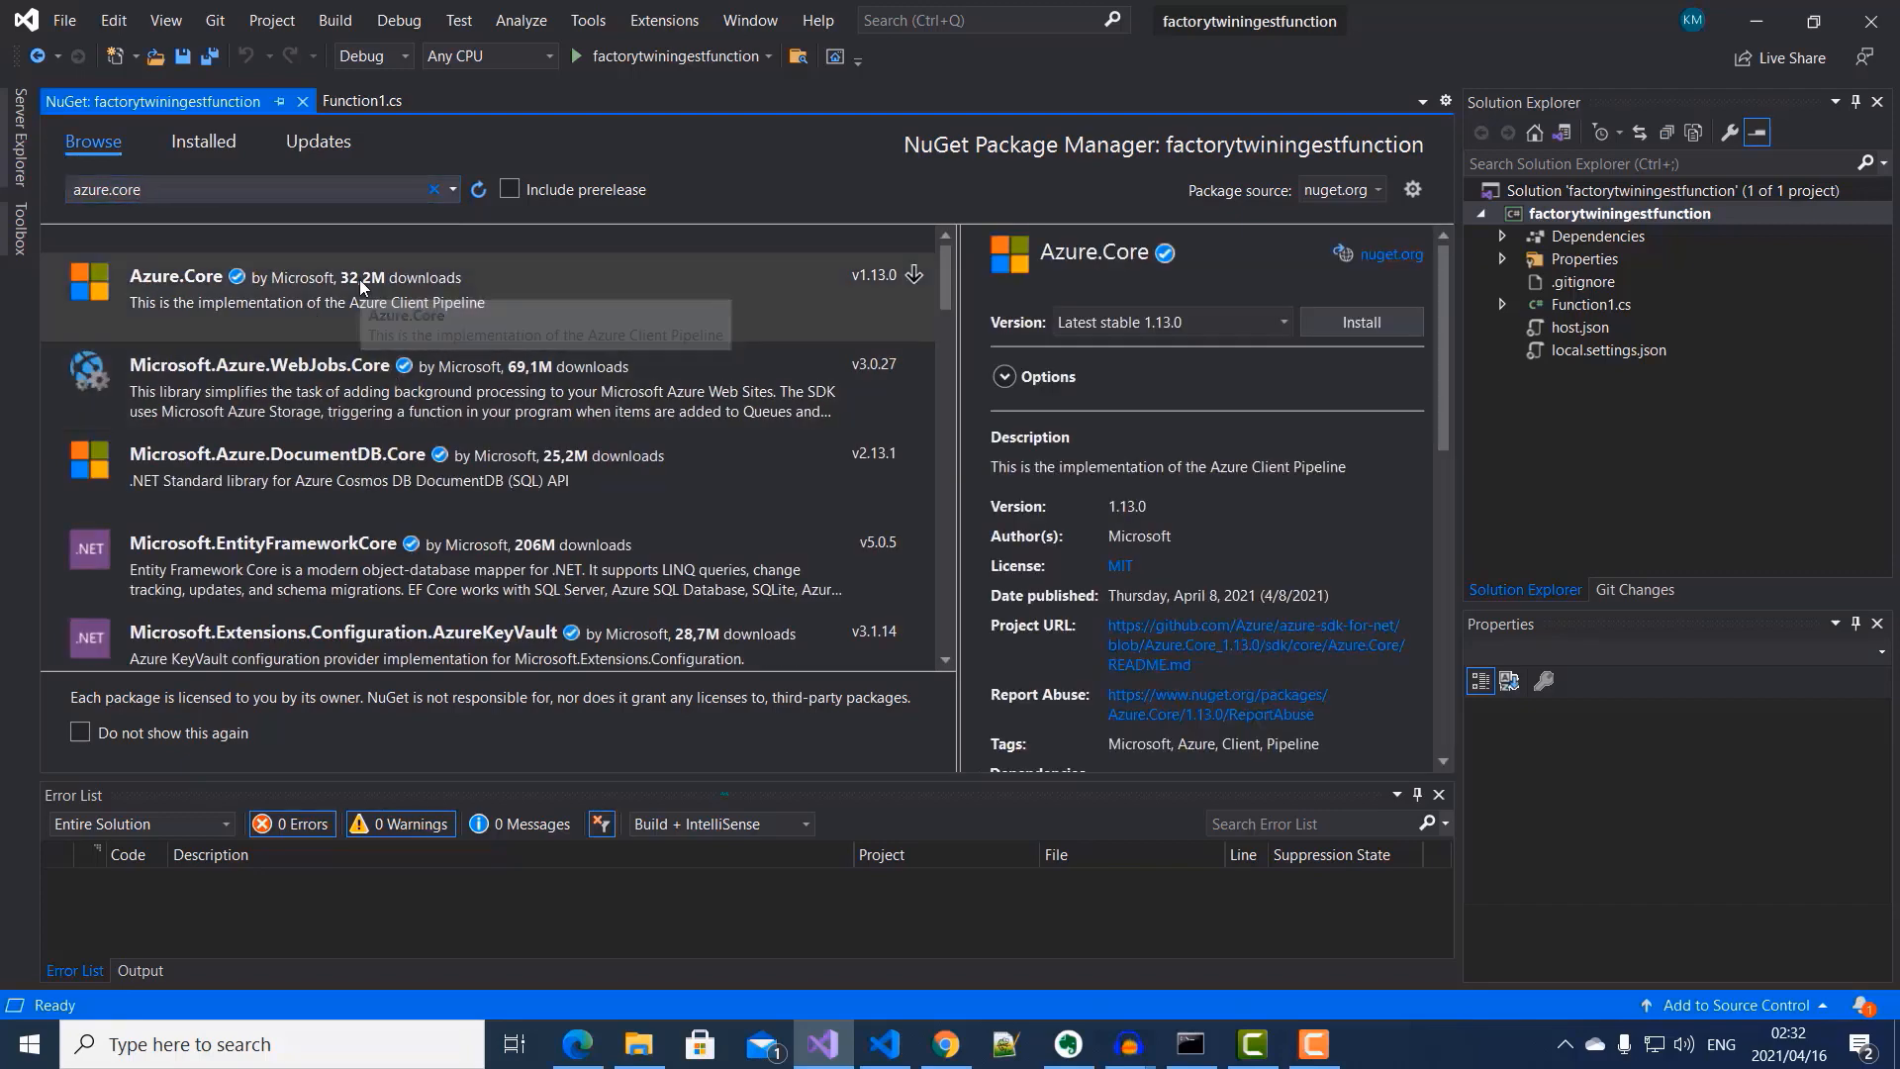
click(1363, 323)
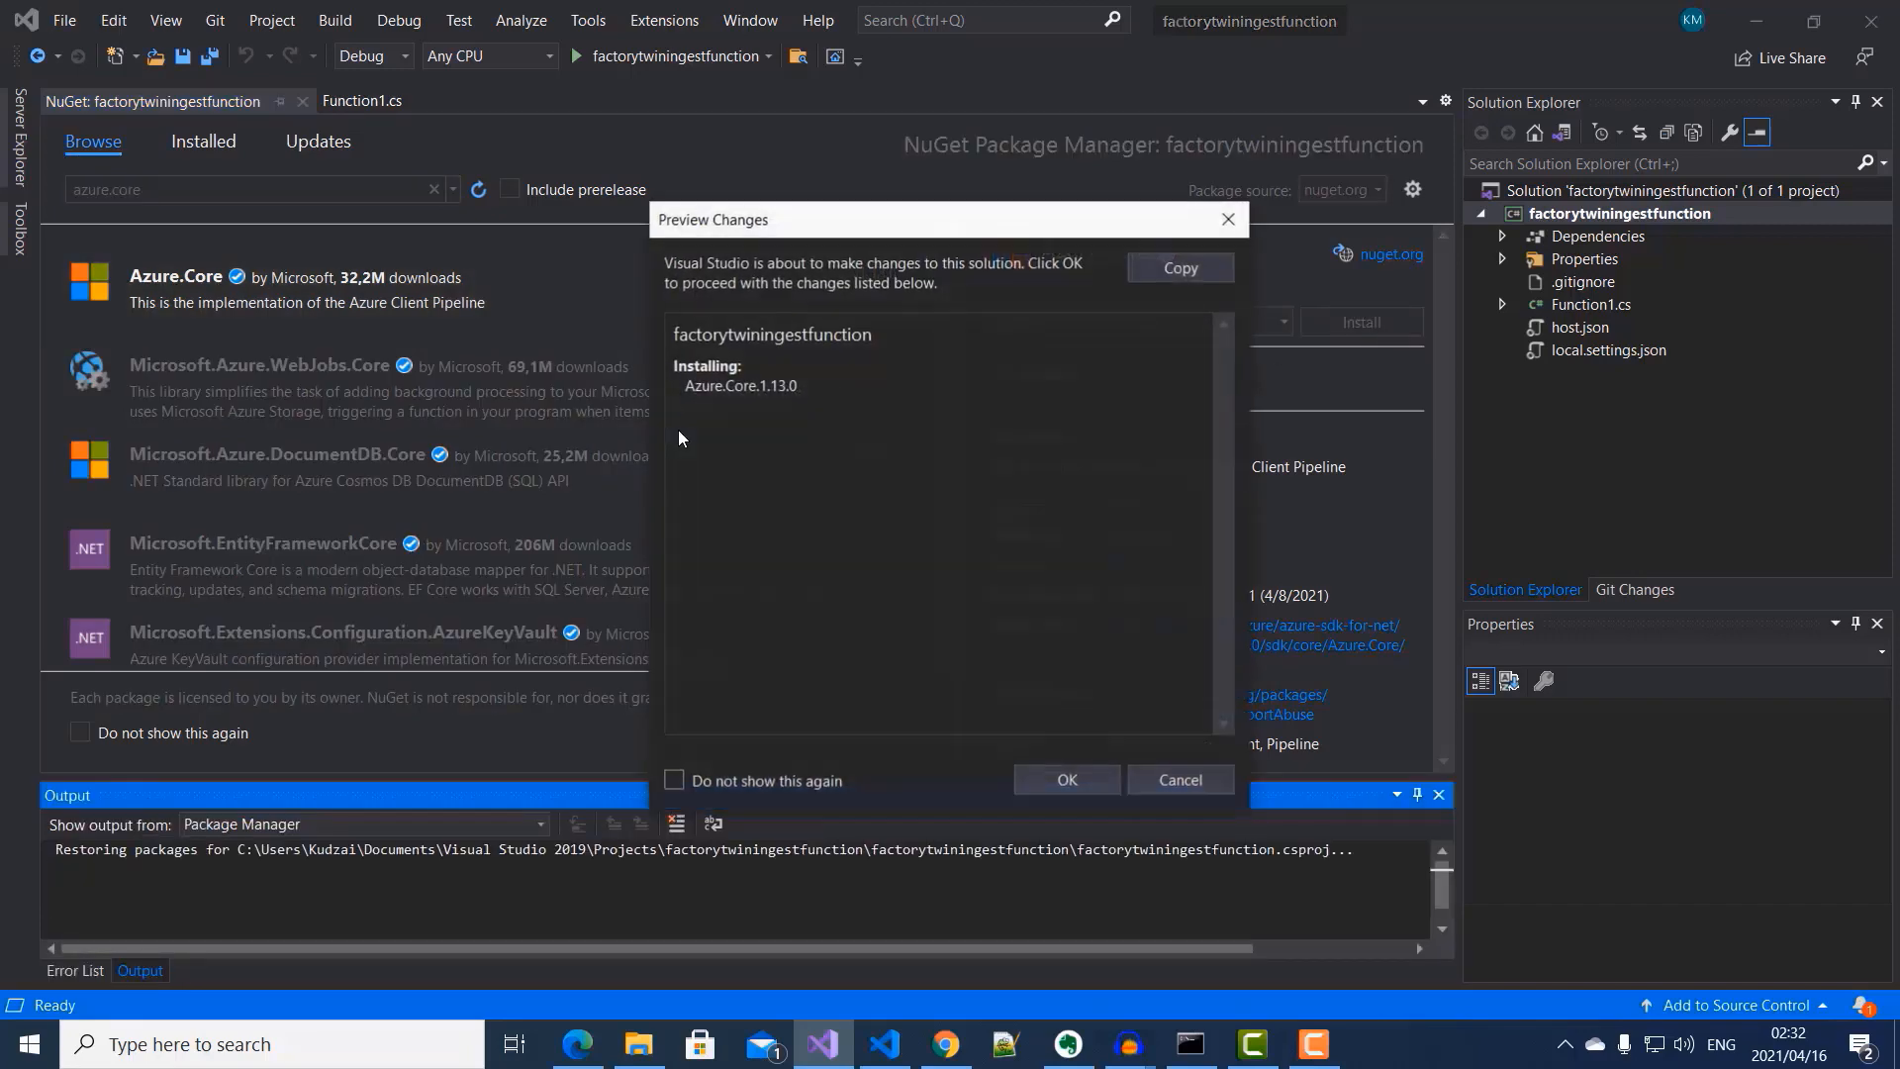
click(1037, 782)
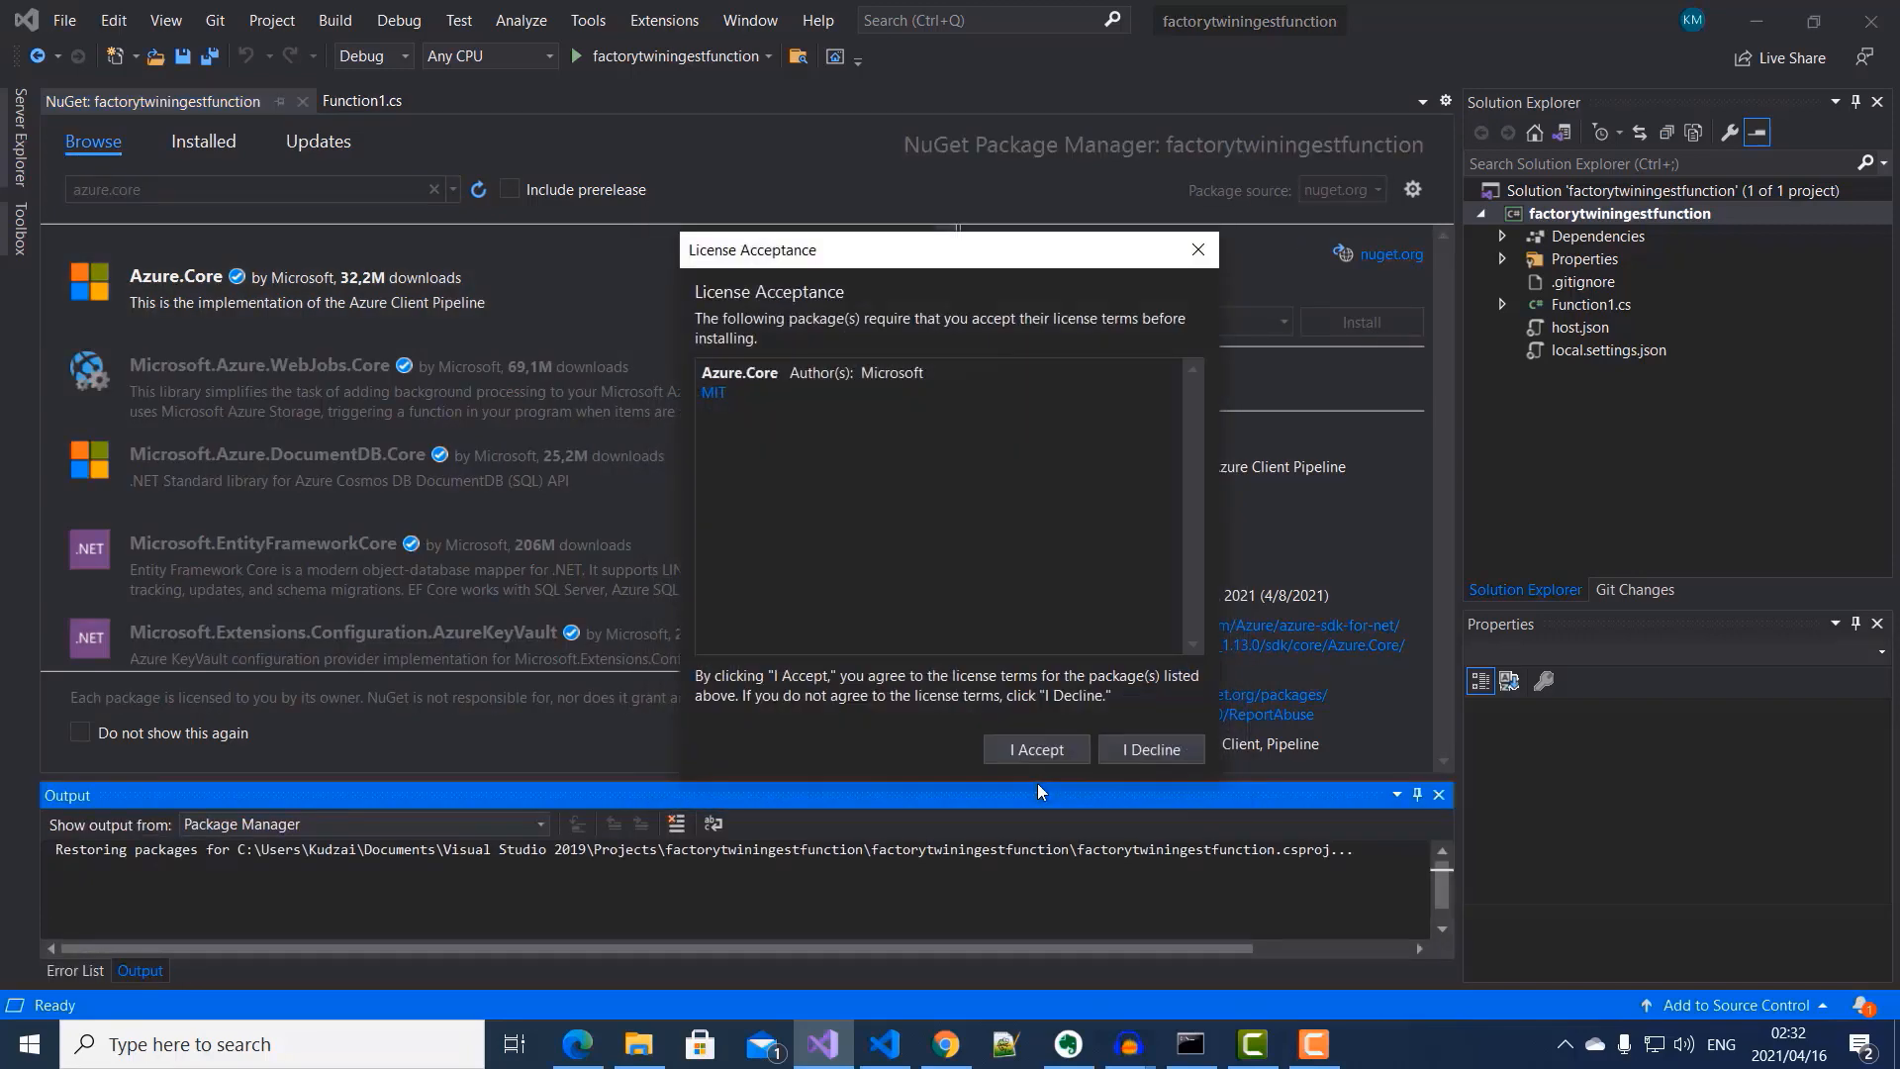
click(1053, 753)
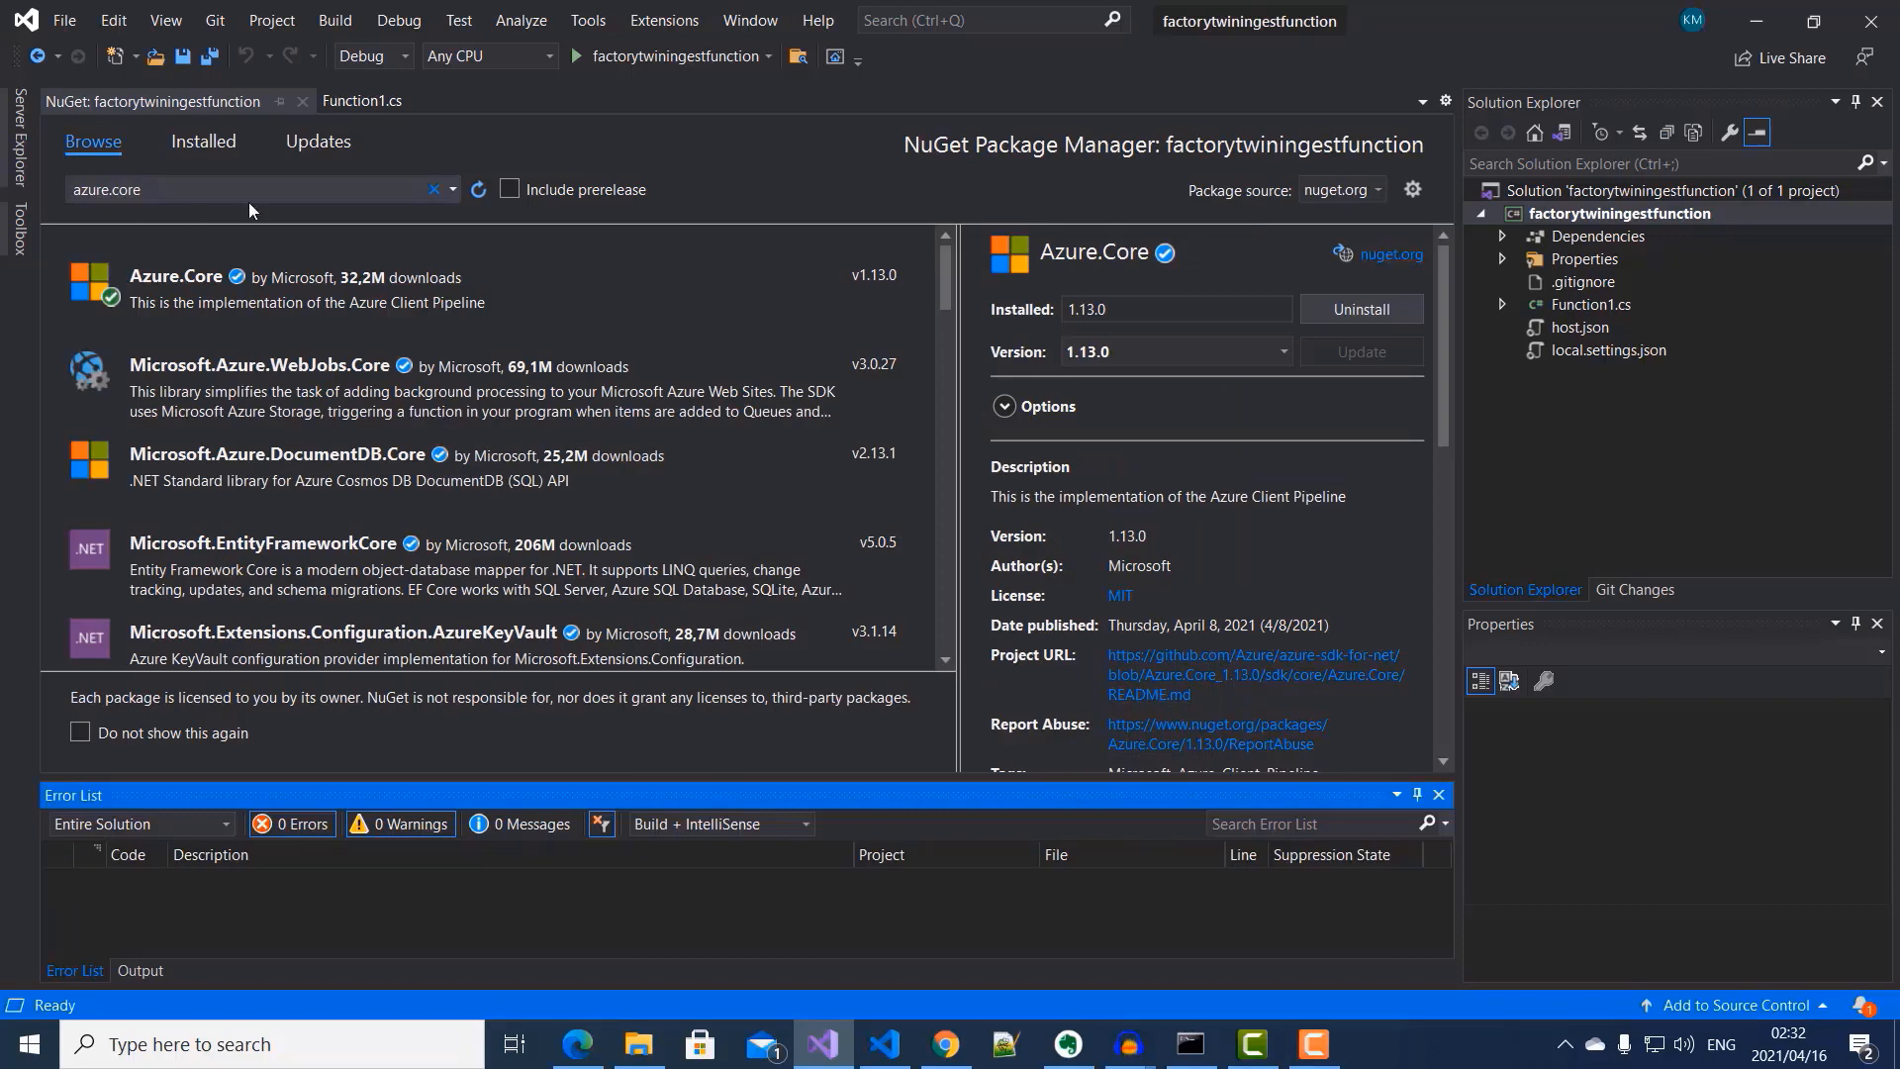
Step: Add using directives for Azure.DigitalTwins.Core, Azure.Identity, System.Net.Http and Azure.Core.Pipeline after the existing ones in Function1.cs
click(359, 100)
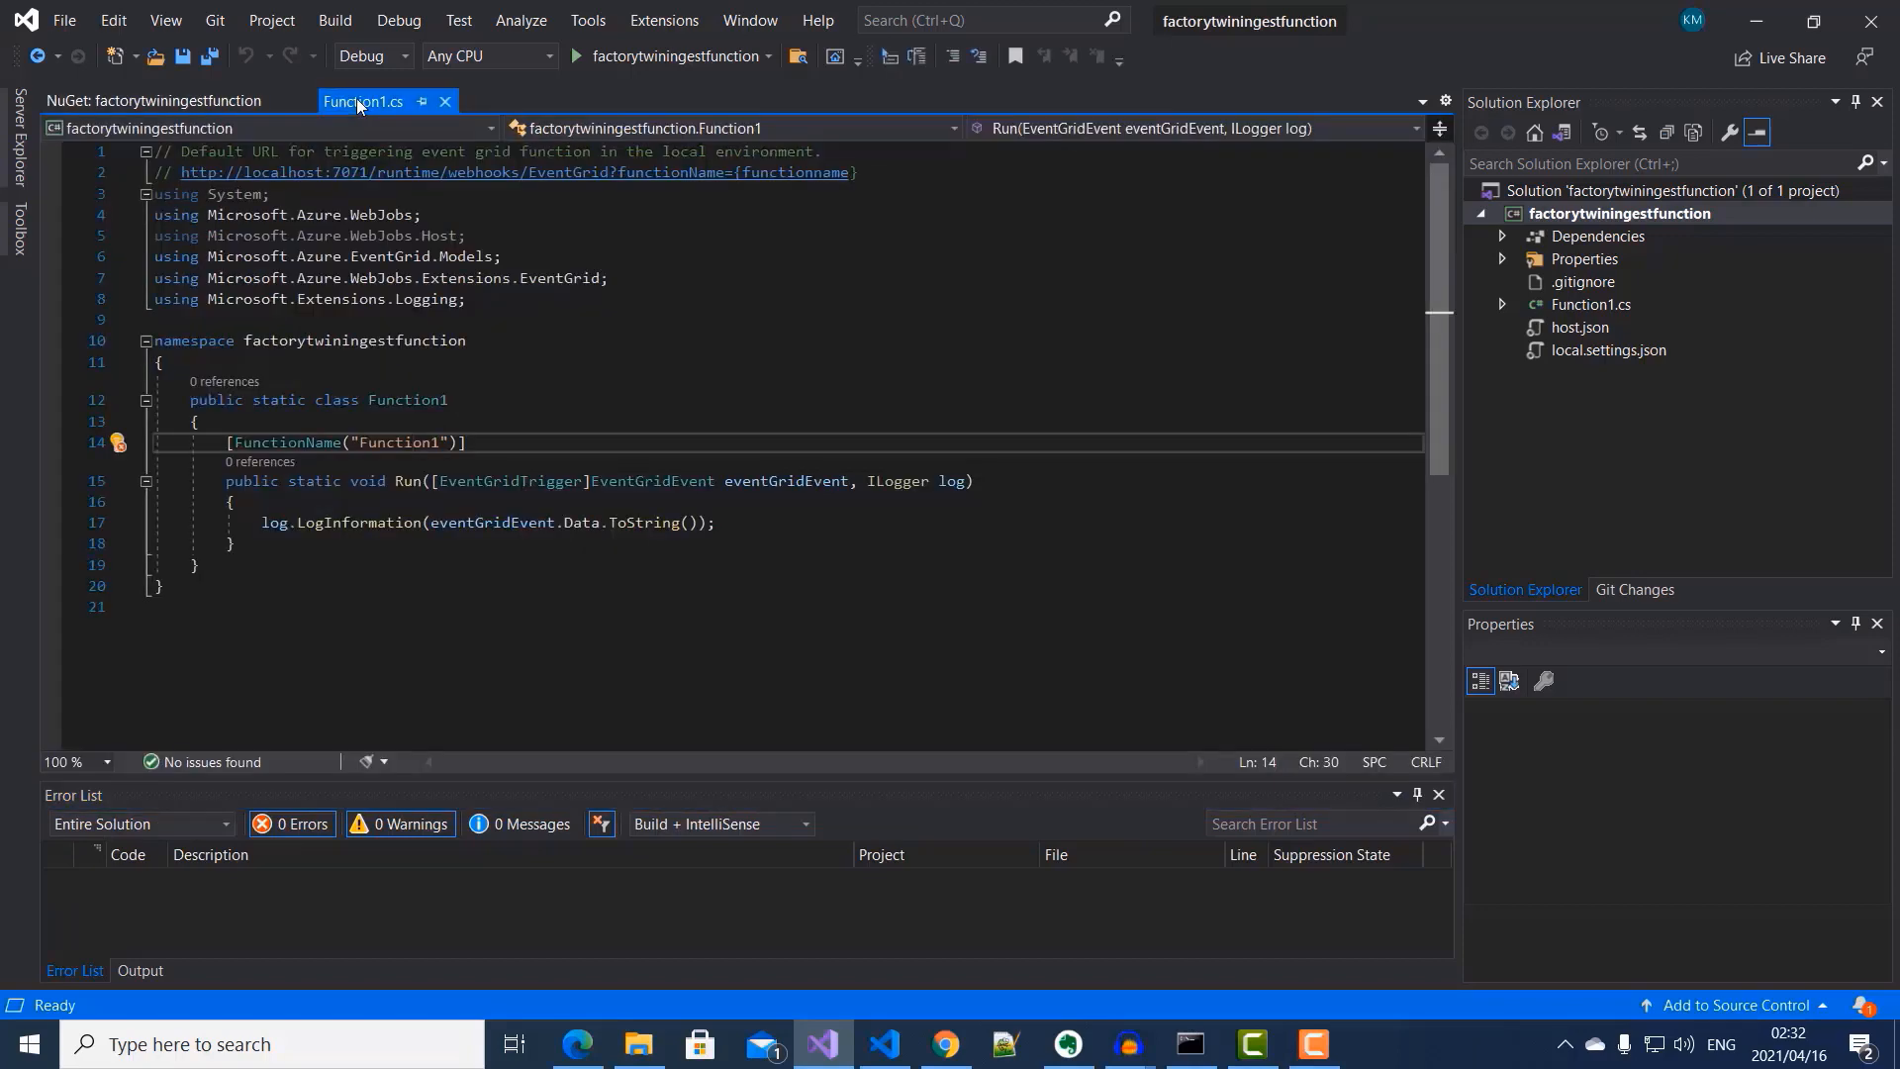
click(498, 298)
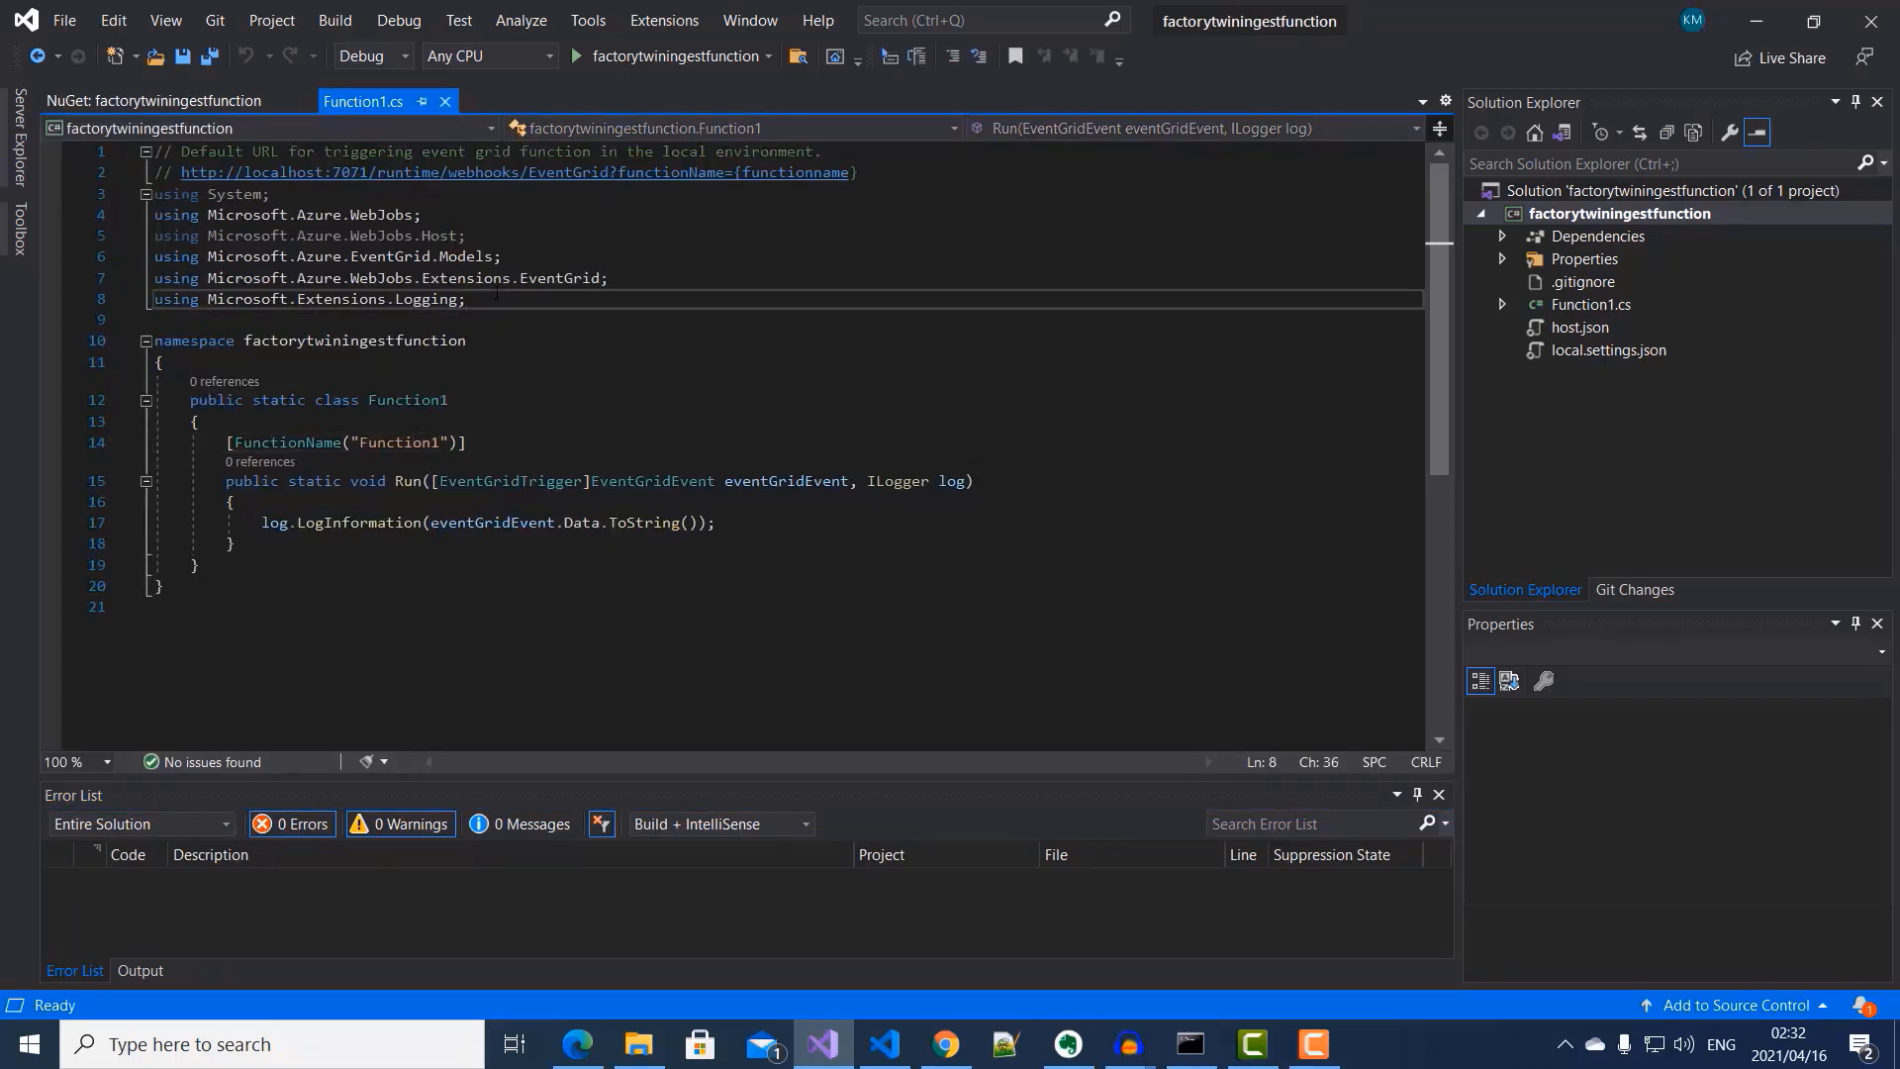
key(Return)
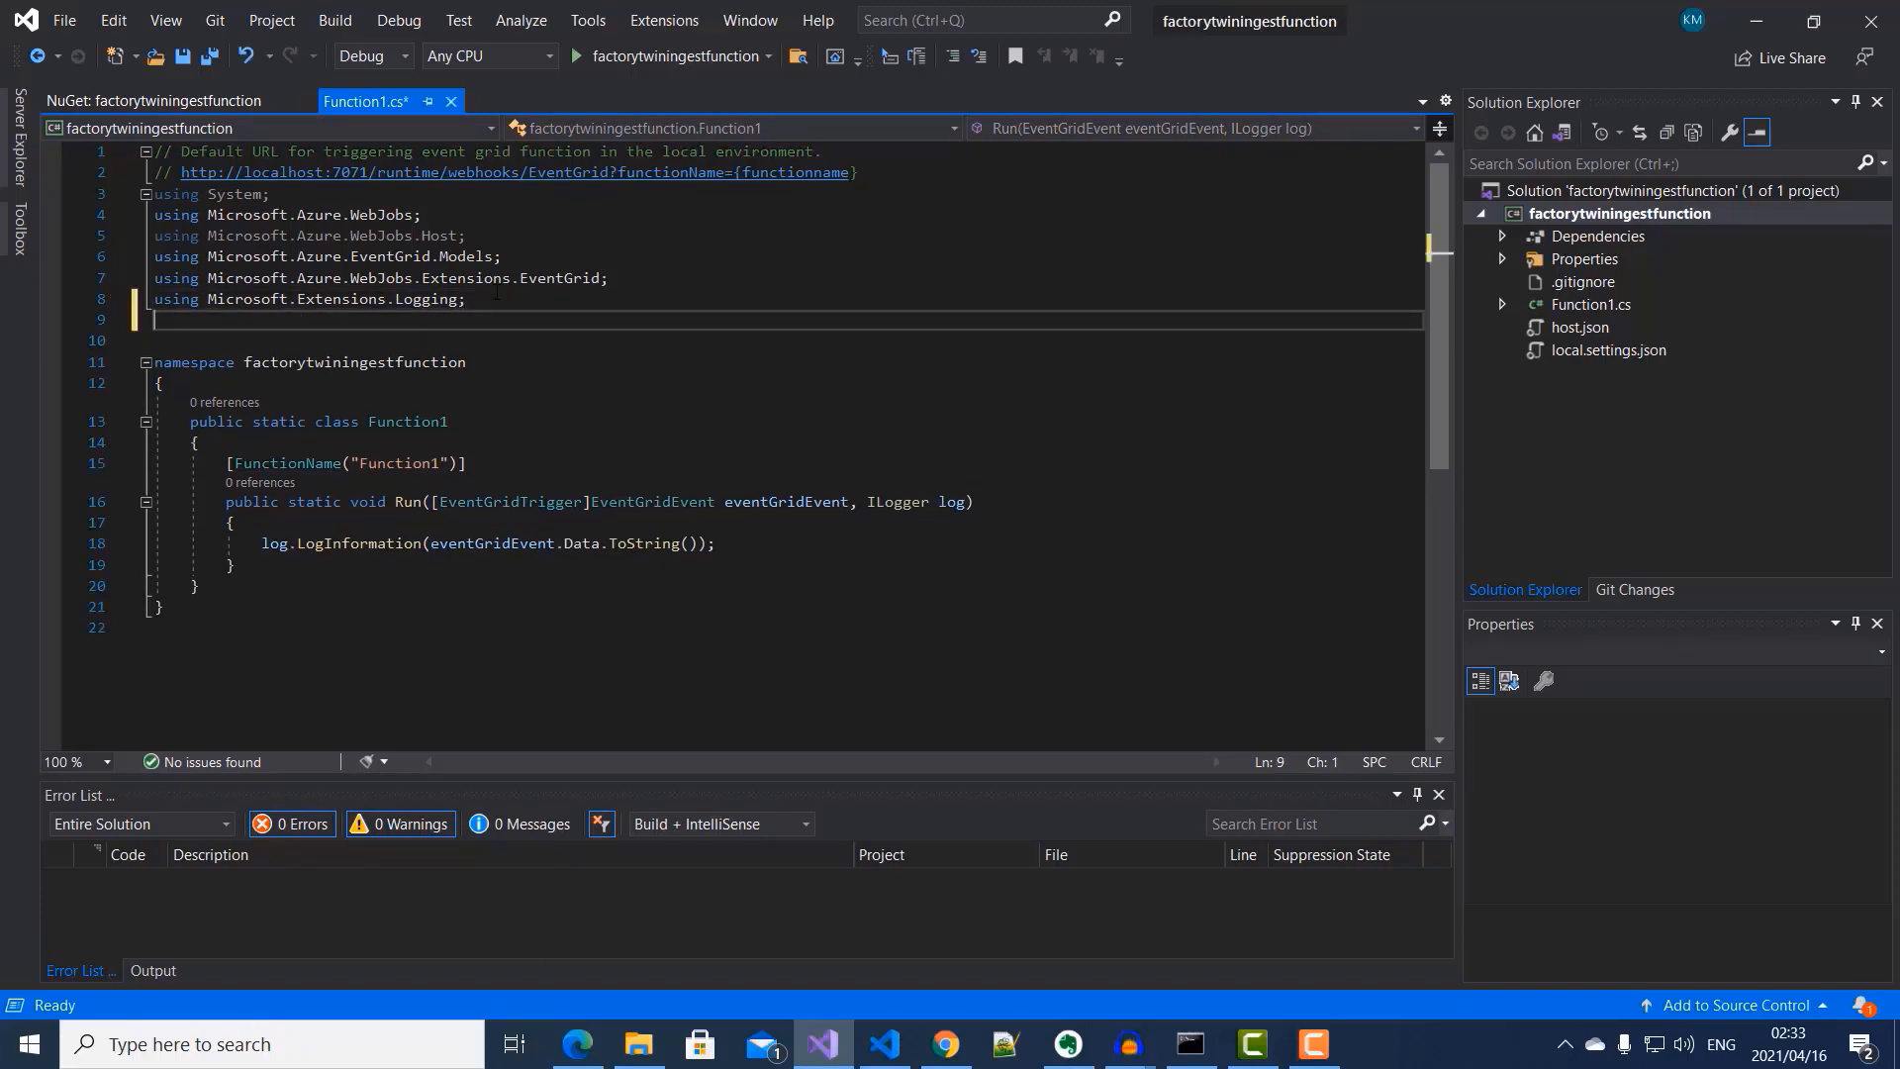
text(using Azure.DigitalTwins.Core; using Azure.Identity; using System.Net.Http; using Azure.Core.Pipeline;)
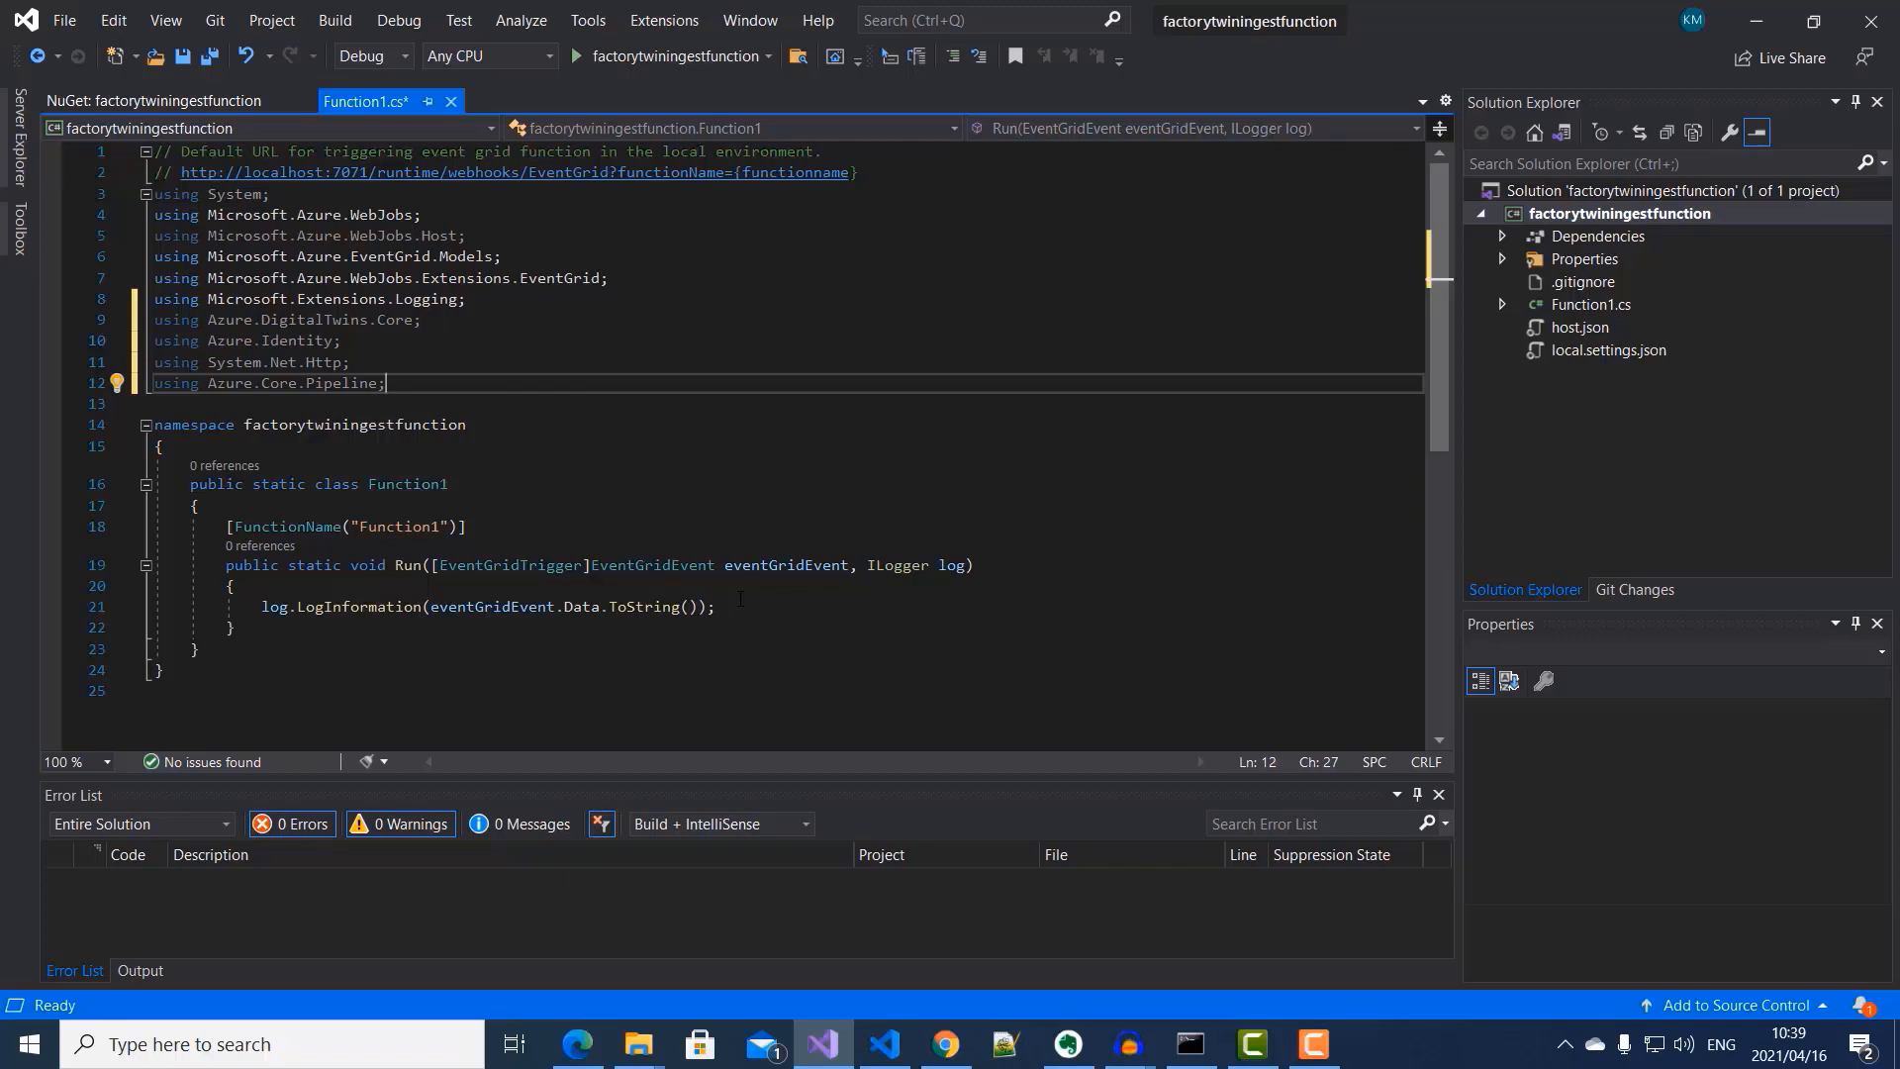
Step: Add private static readonly fields to Function1: adtInstanceUrl from environment variable ADT_SERVICE_URL and singletonHttpClientInstance as a new HttpClient
click(242, 510)
key(Return)
key(ctrl+v)
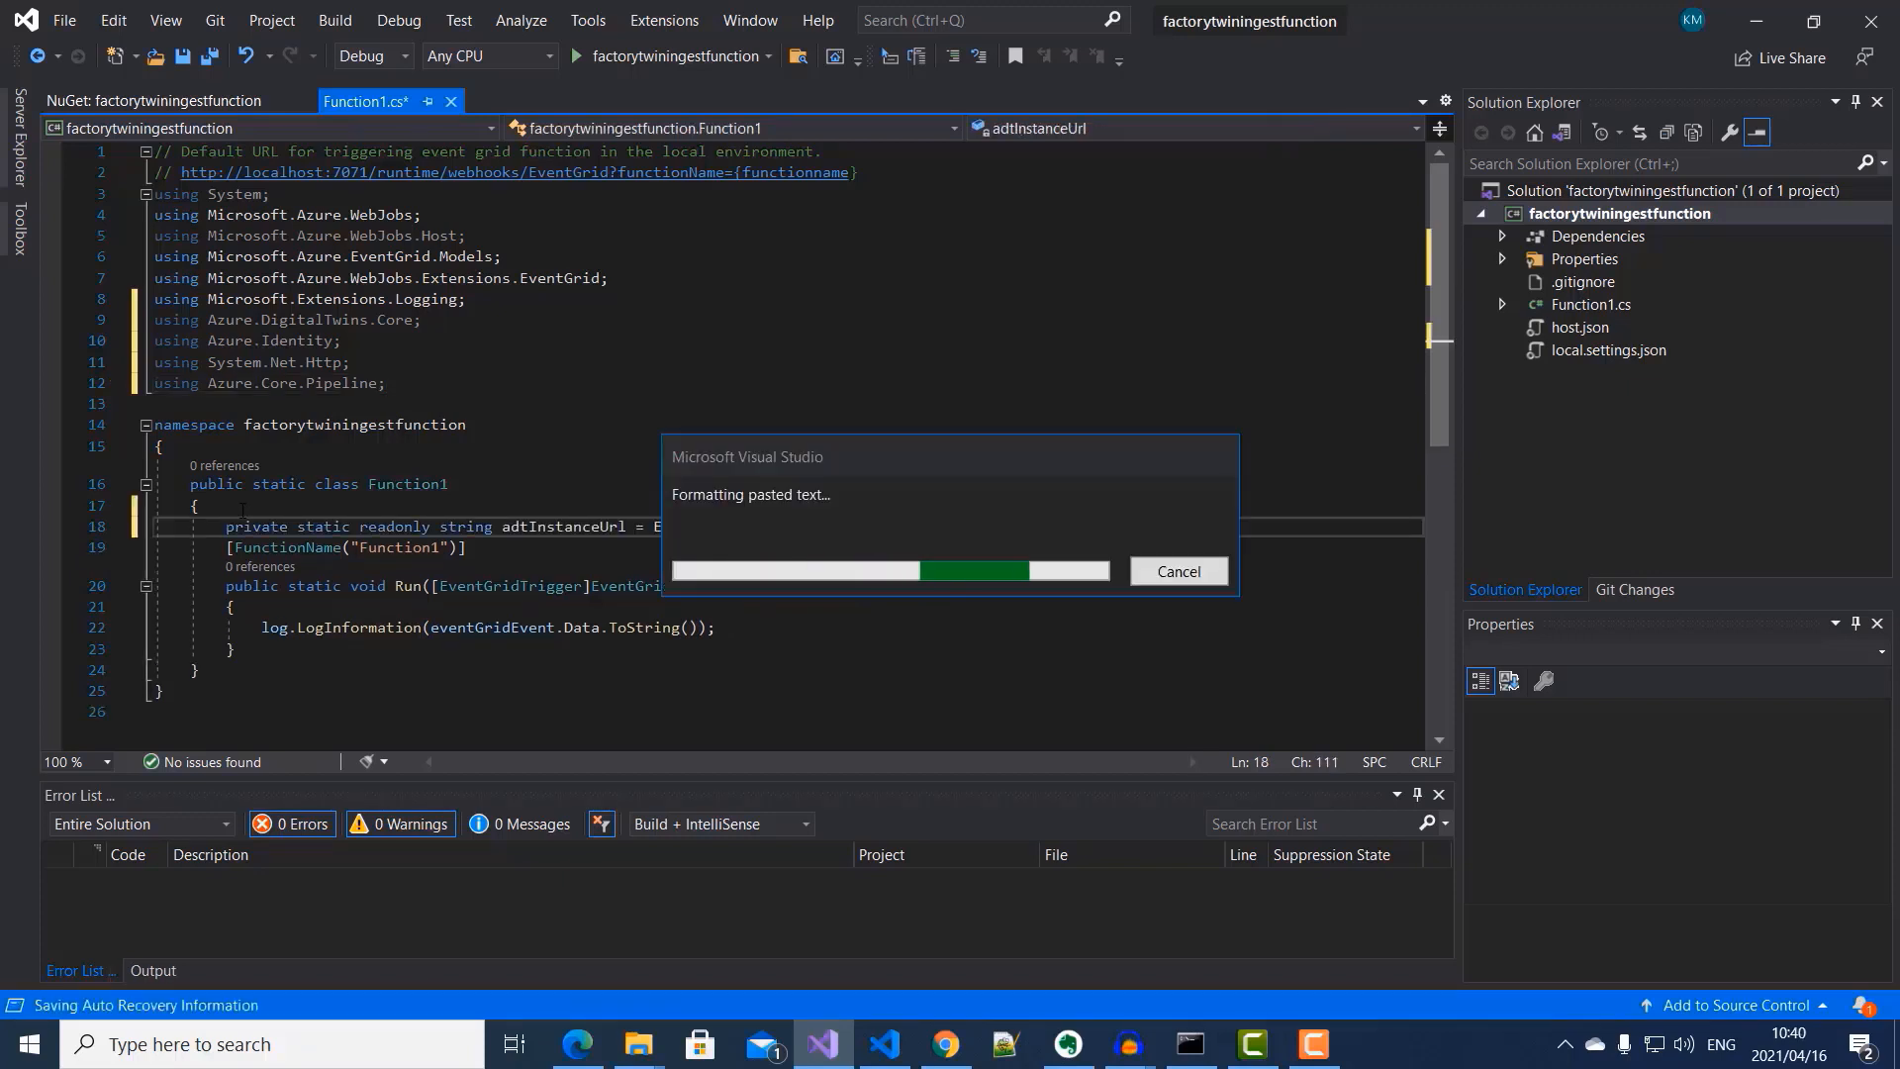
key(Return)
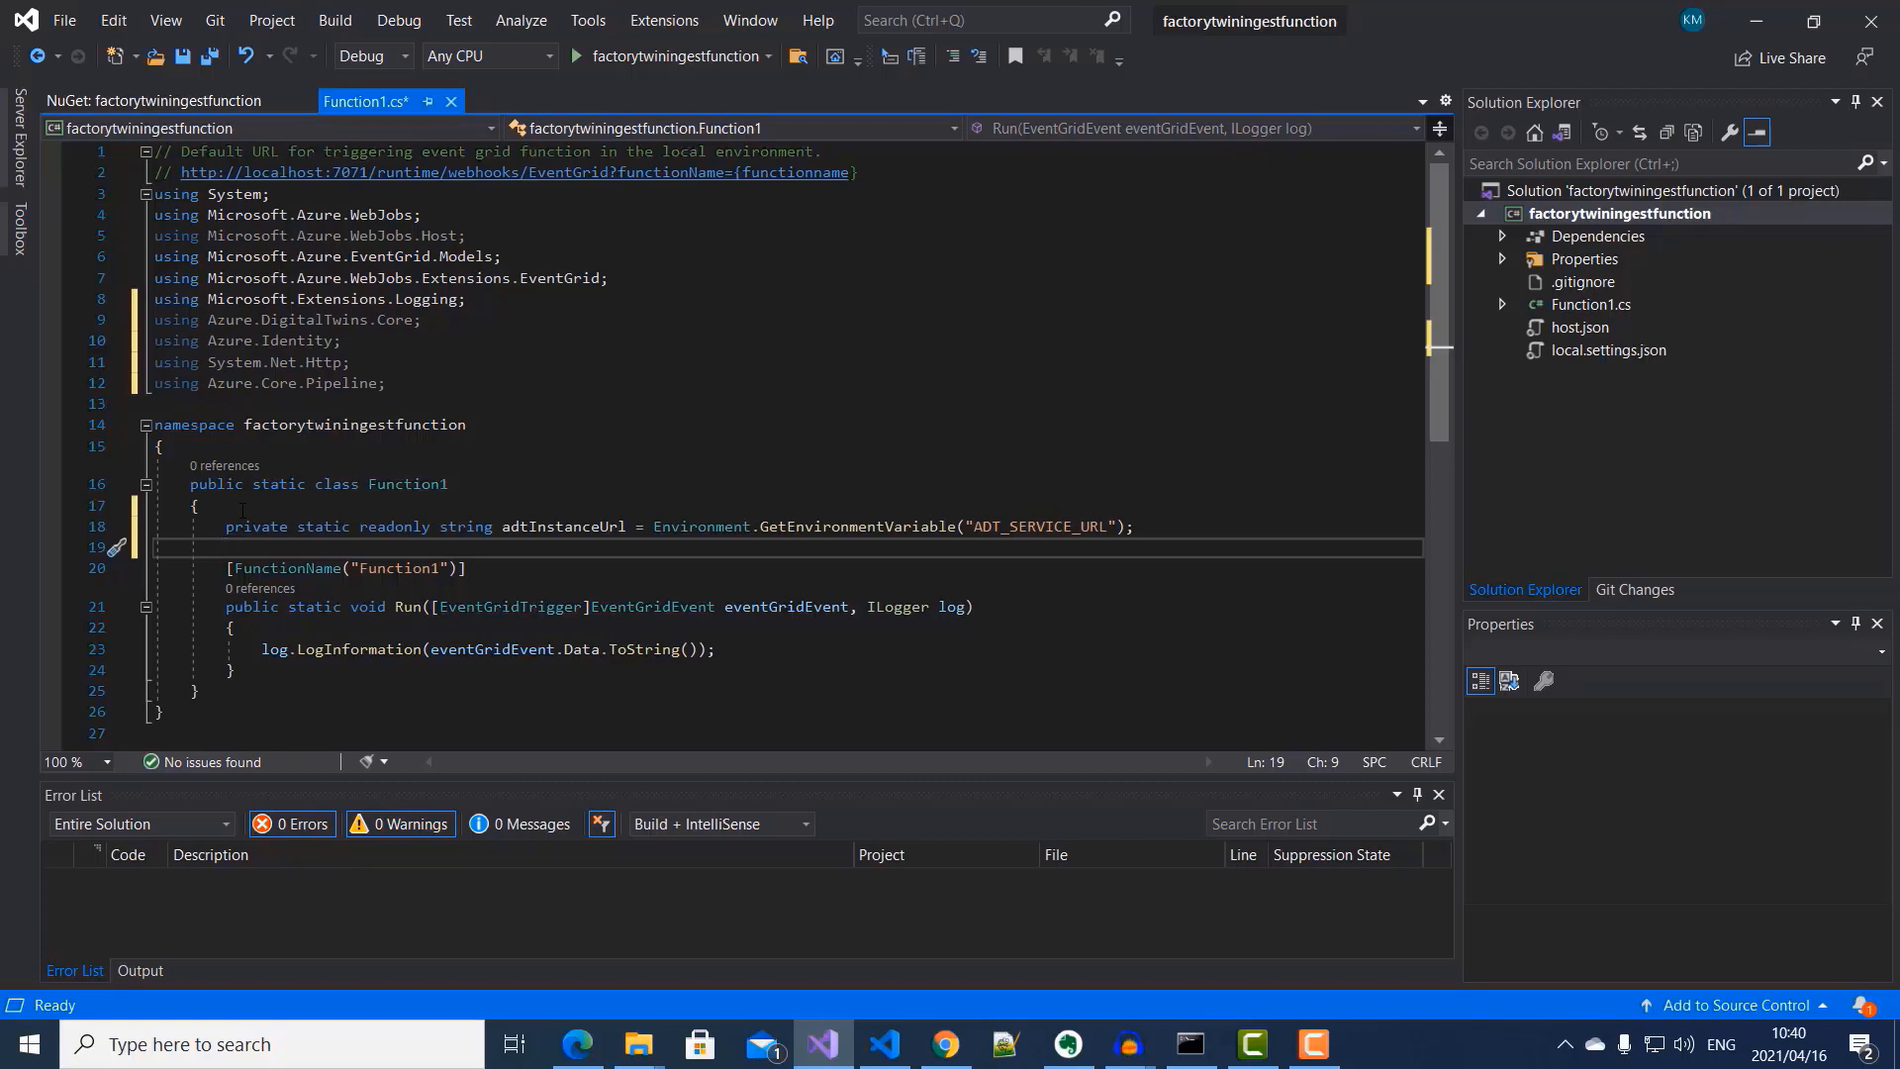
text(private static readonly HttpClient singletonHttpClientInstance = new HttpClient();)
key(Return)
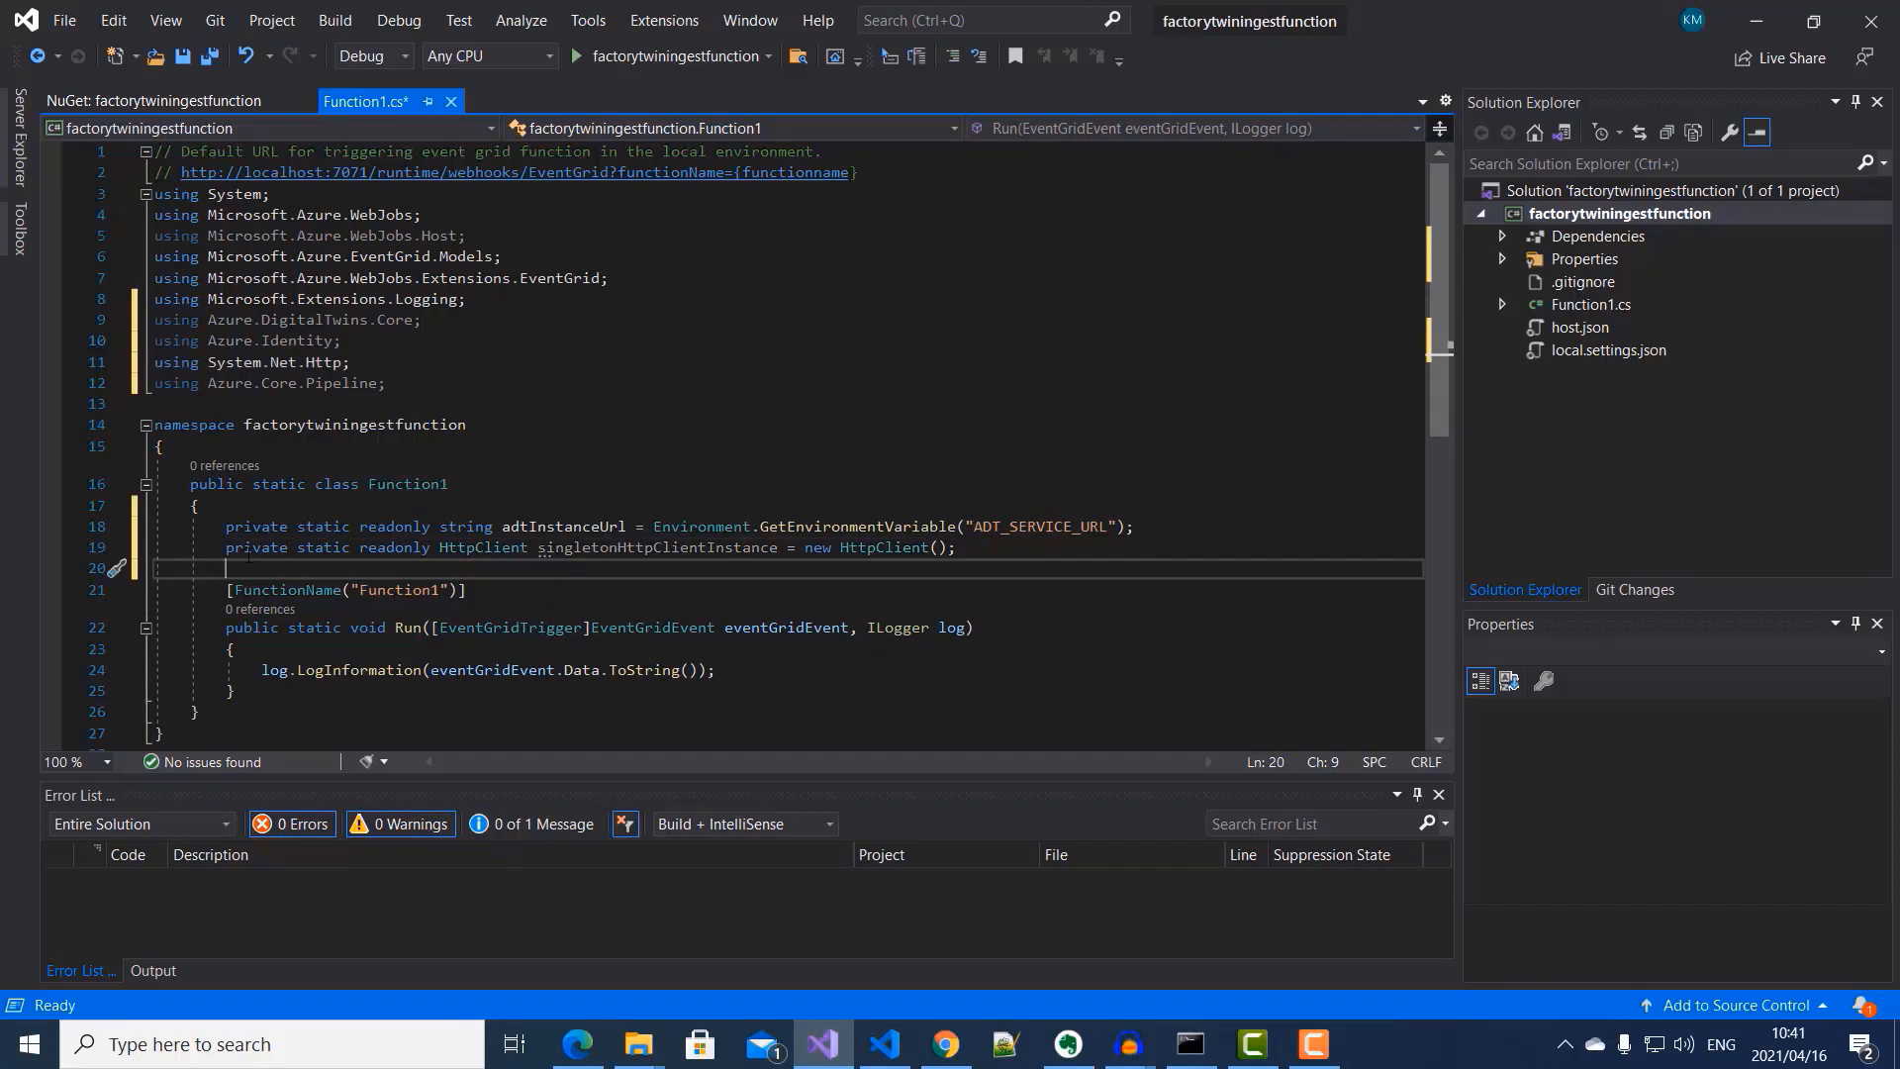
click(734, 669)
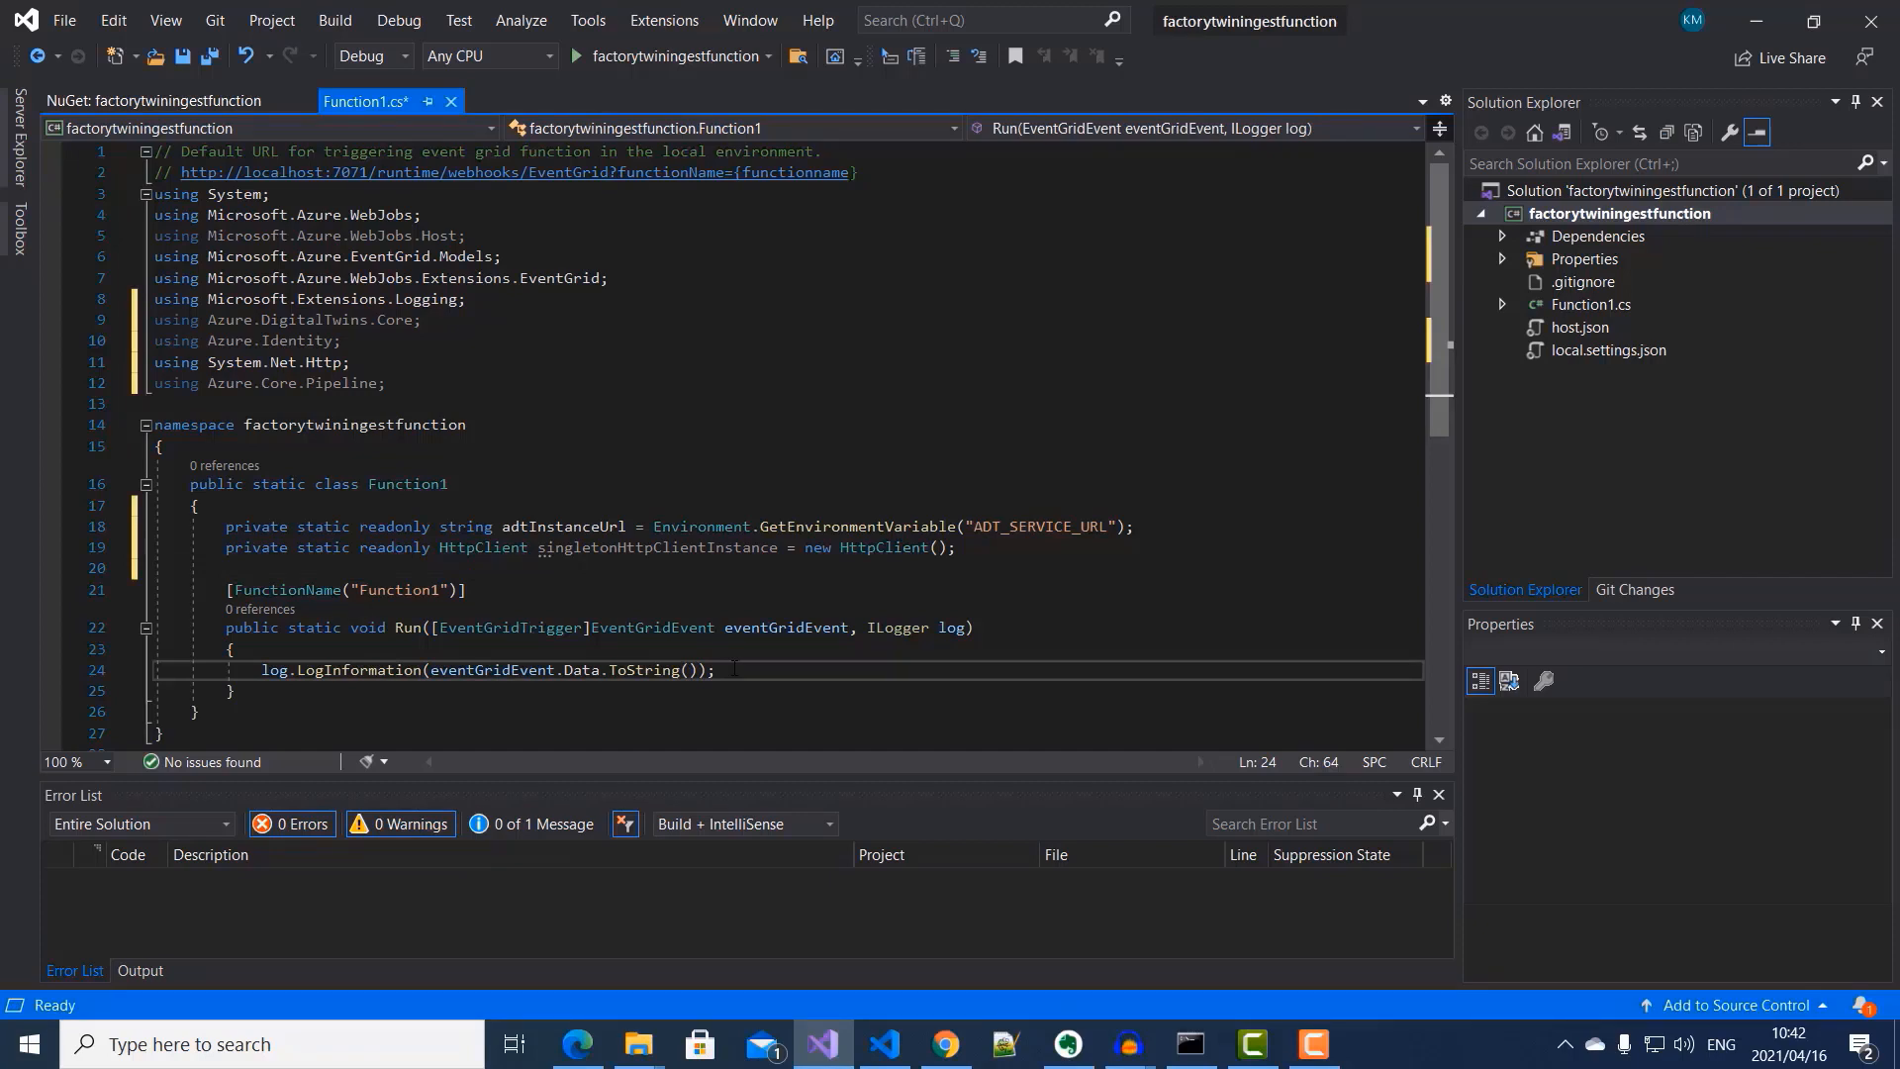
key(Return)
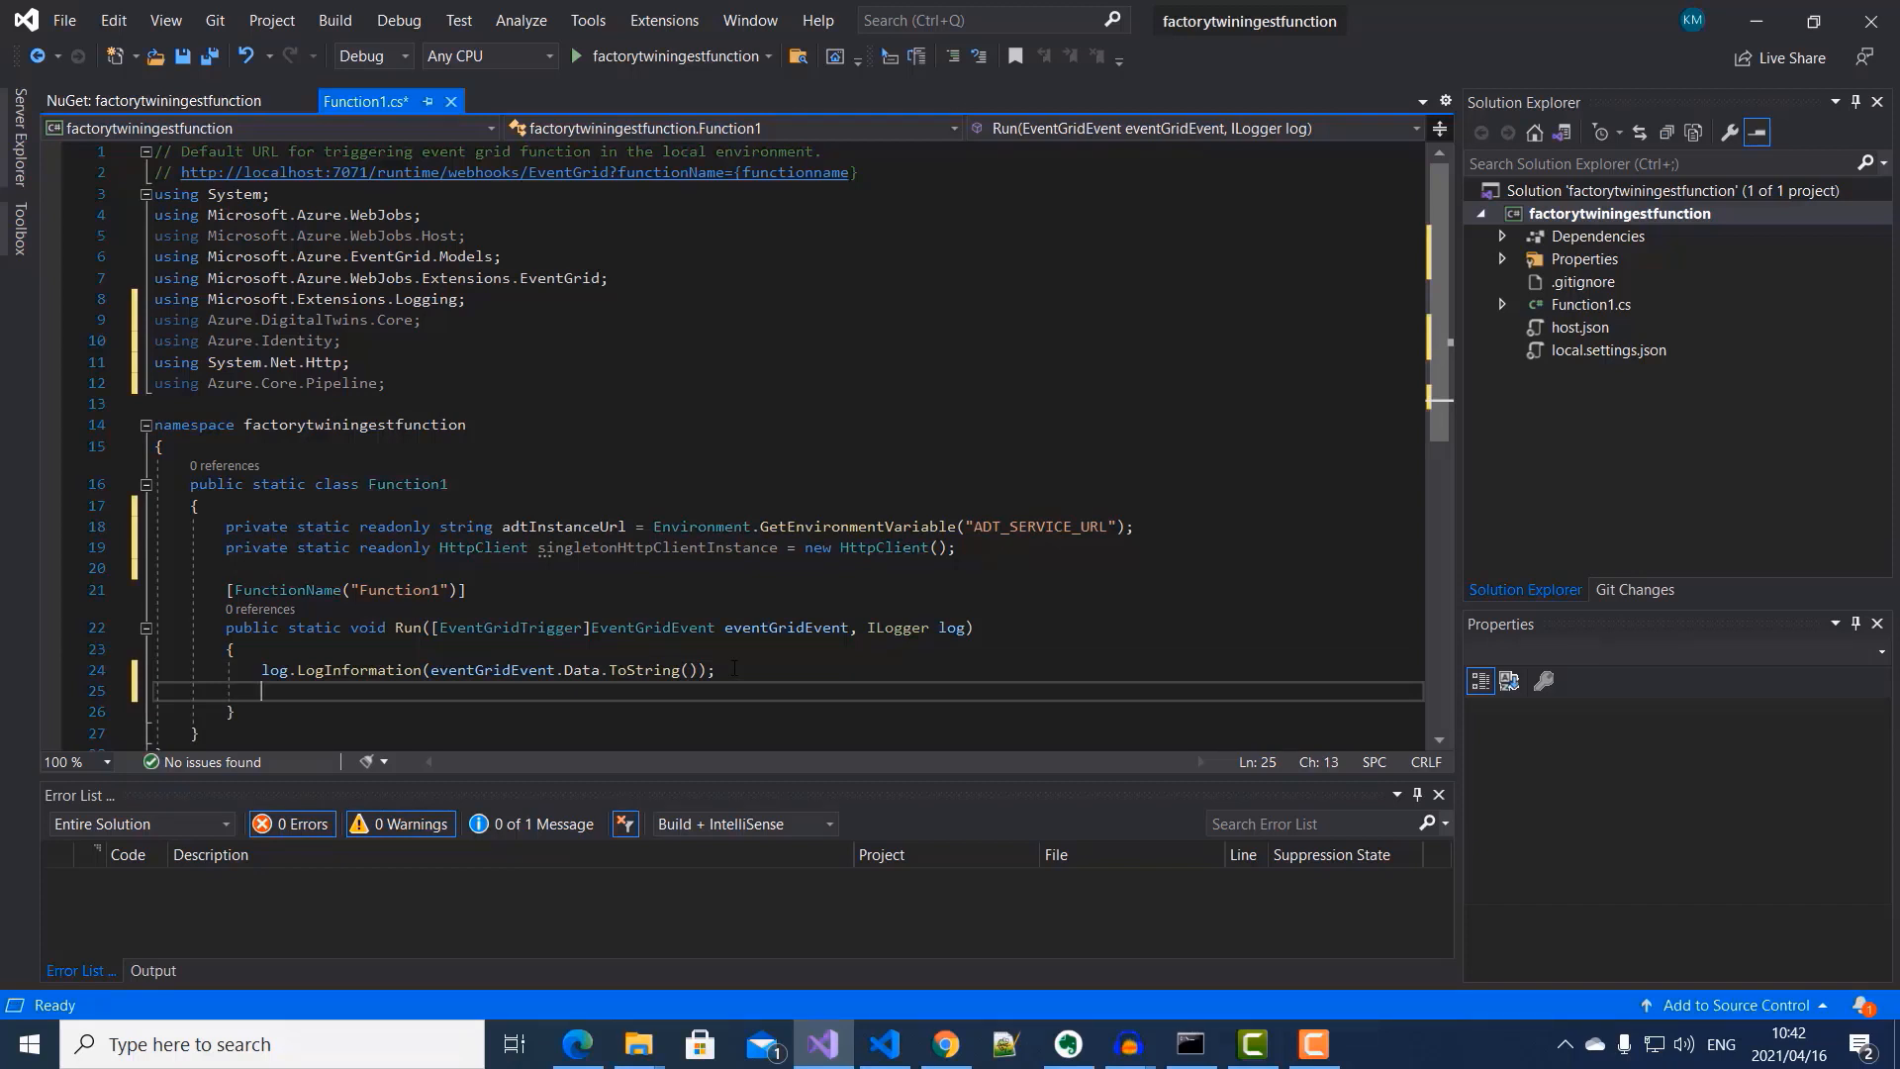
text(var cred = new ManagedIdentityCredential("https://digitaltwins.azure.net");)
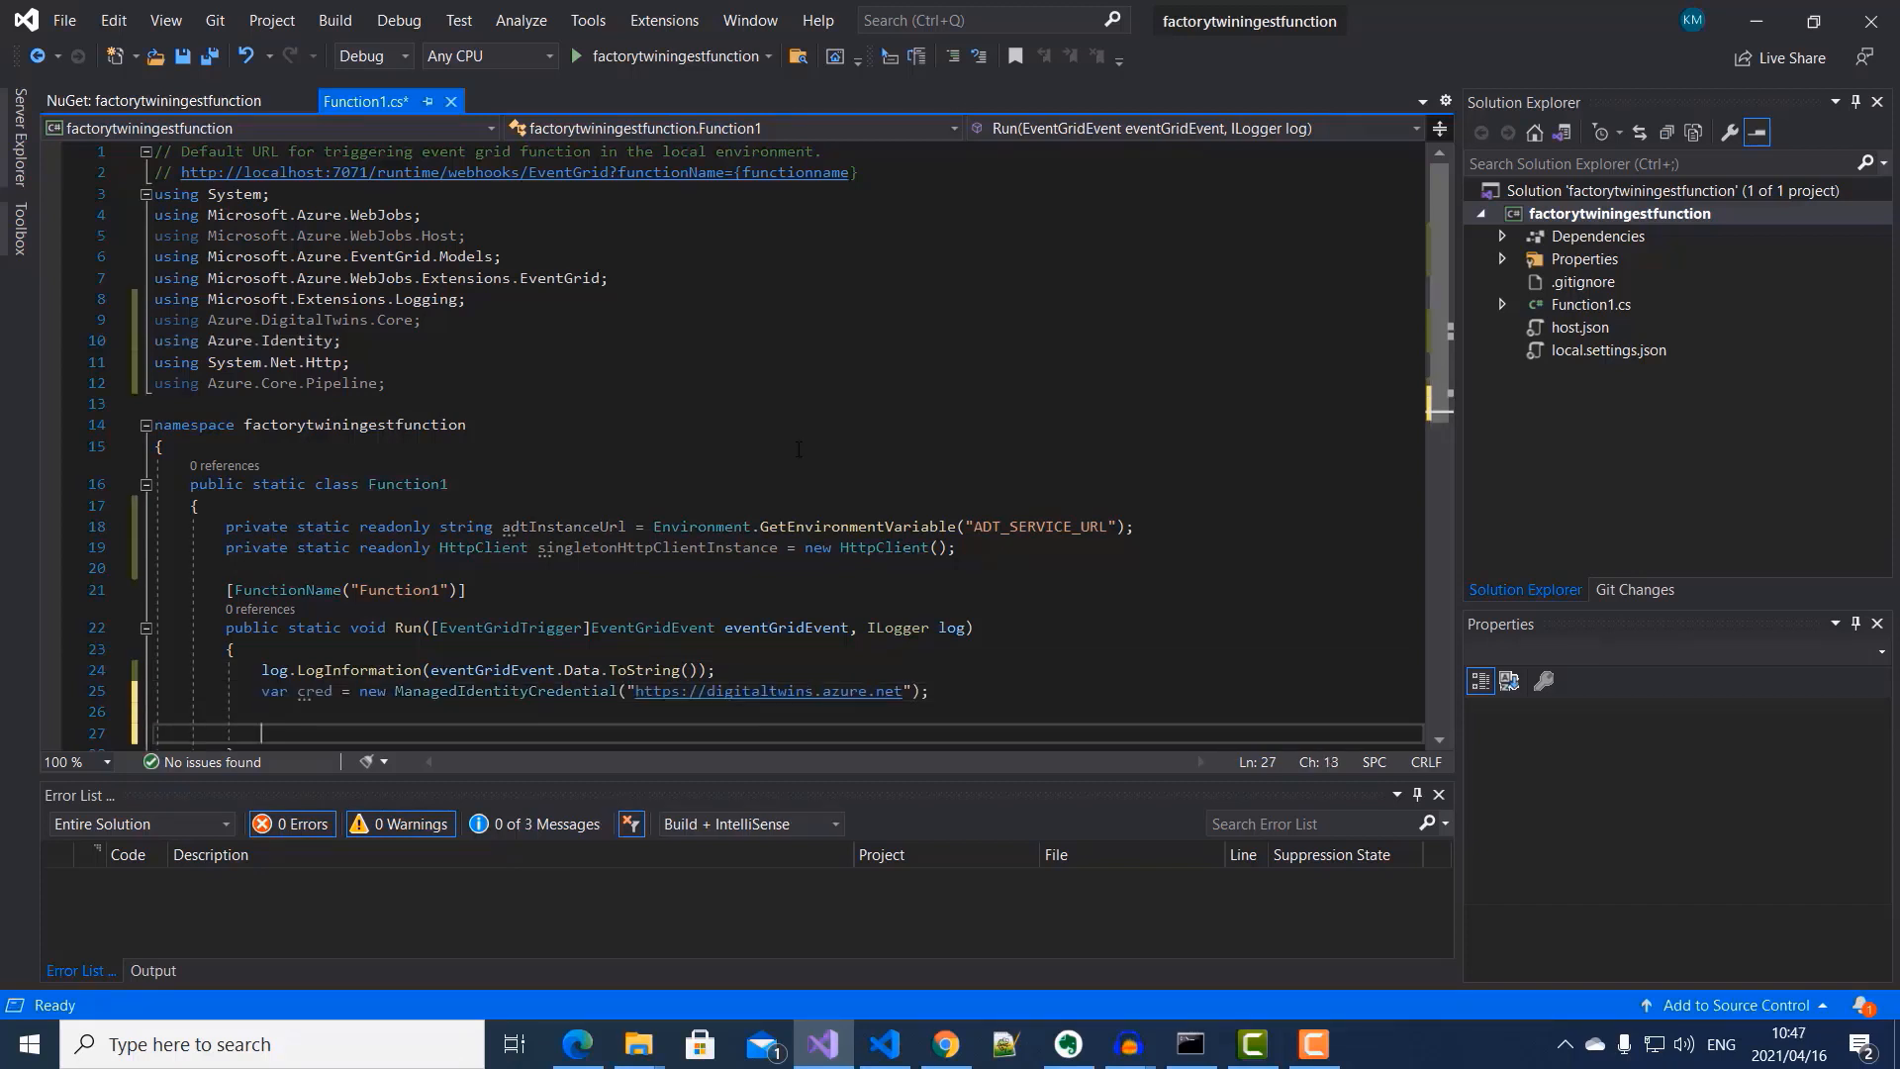
text(var client = new DigitalTwinsClient( new Uri(adtInstanceUrl), cred, new DigitalTwinsClientOptions { Transport = new HttpClientTransport(singletonHttpClientInstance) });)
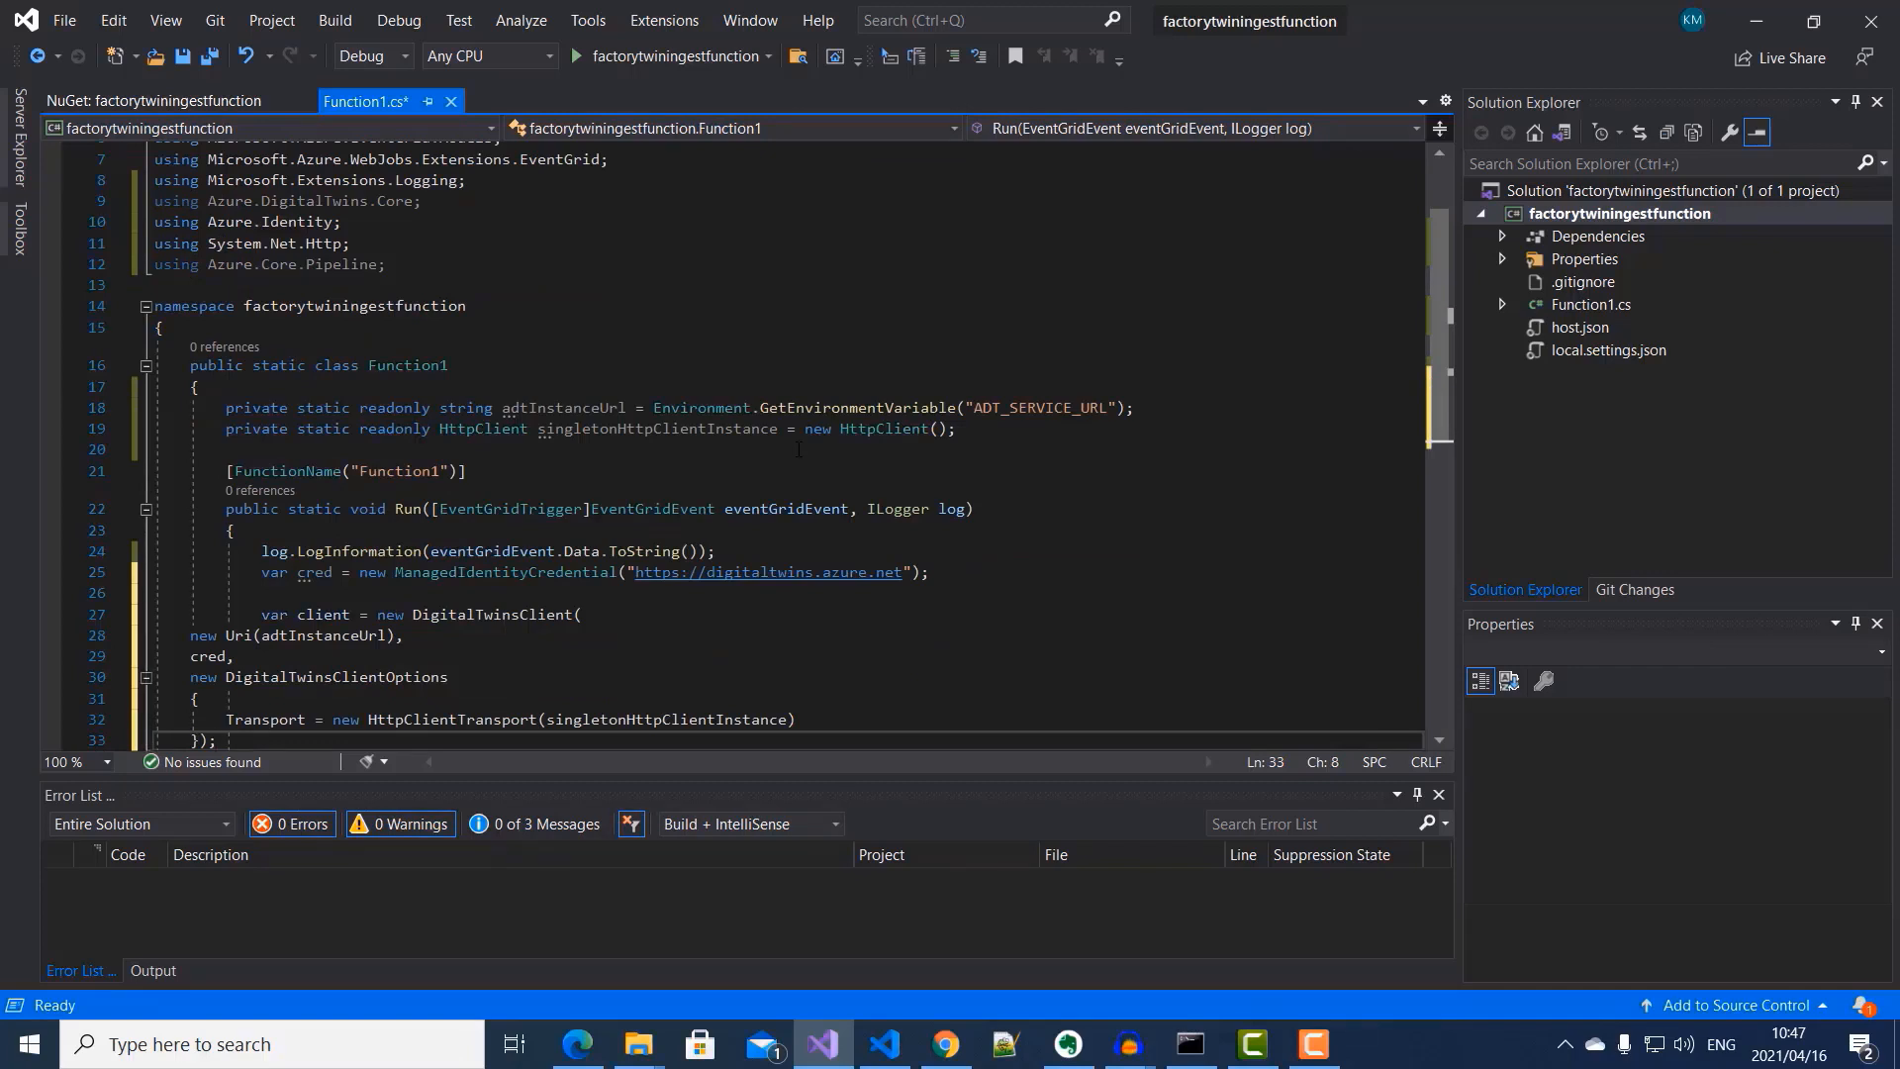
scroll(798, 450, down, 2)
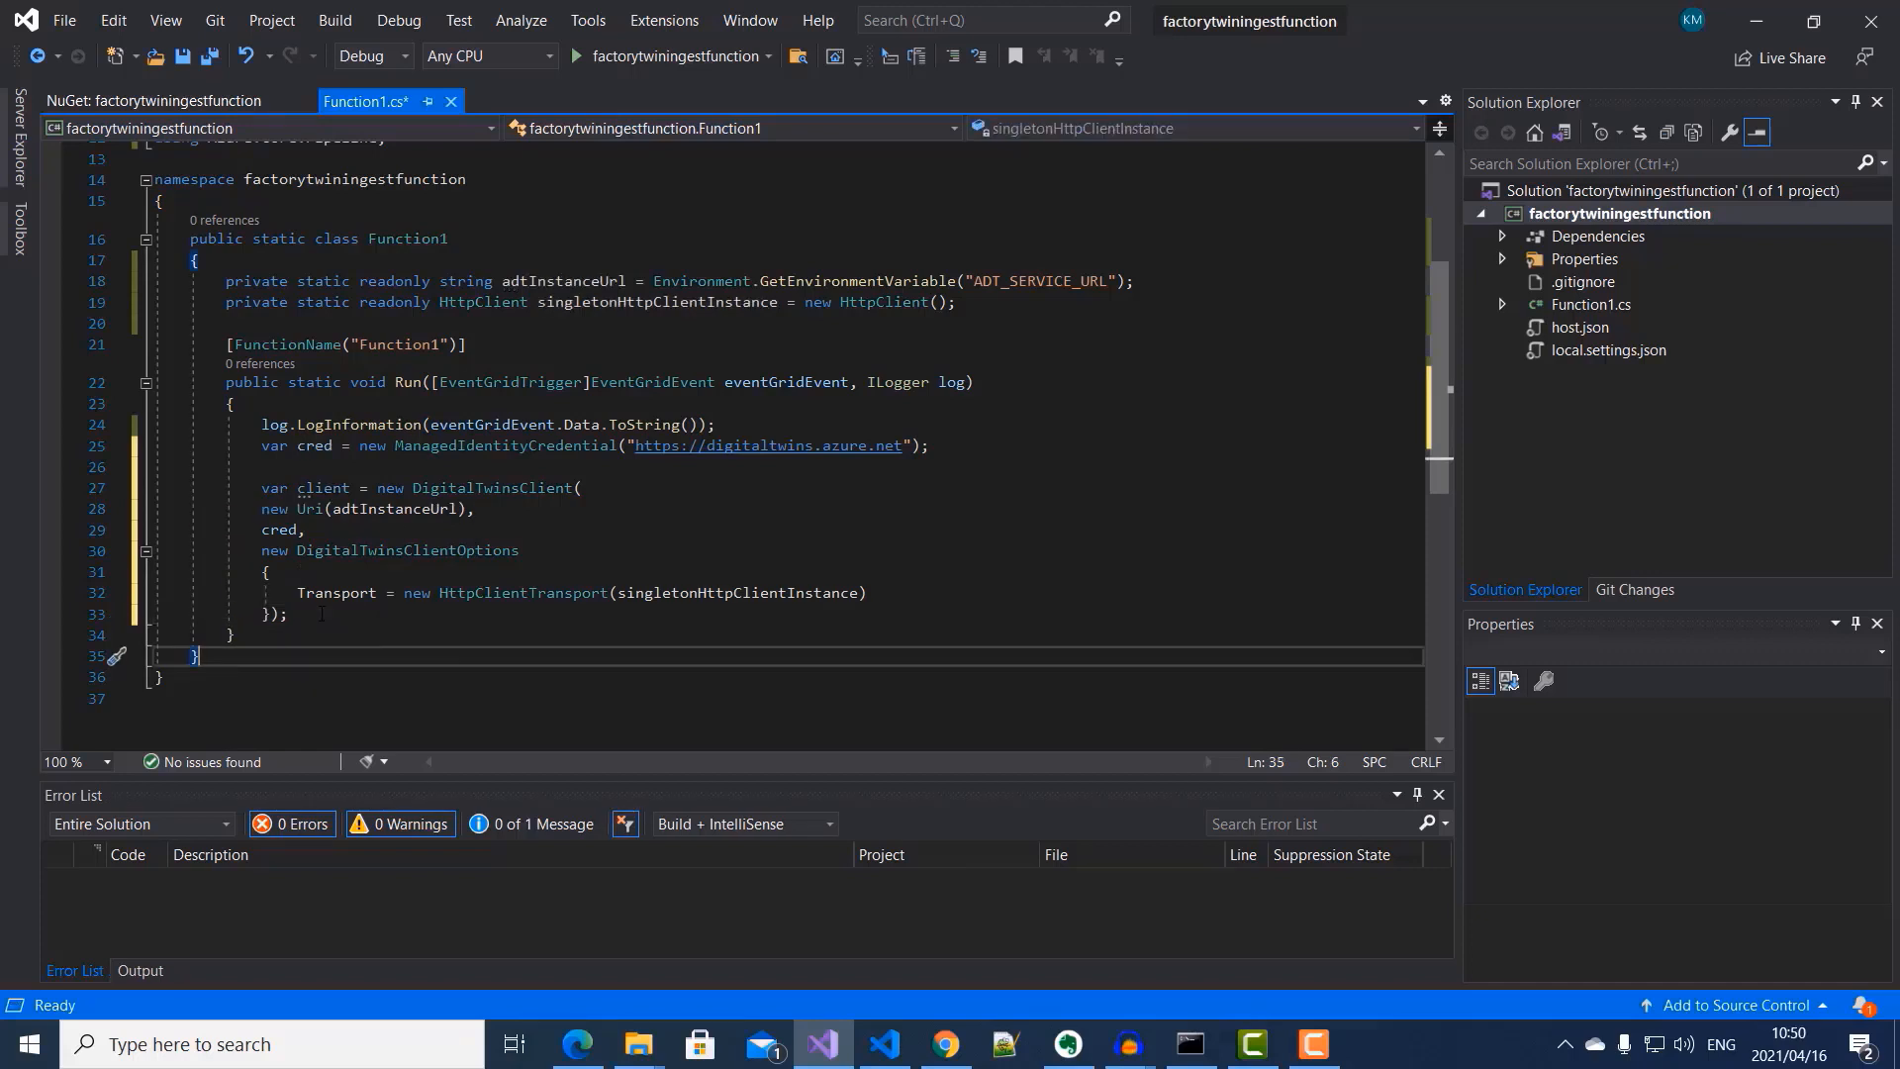
Step: Below the client creation, add an information log reading "ADT service client connection created."
click(322, 614)
key(Return)
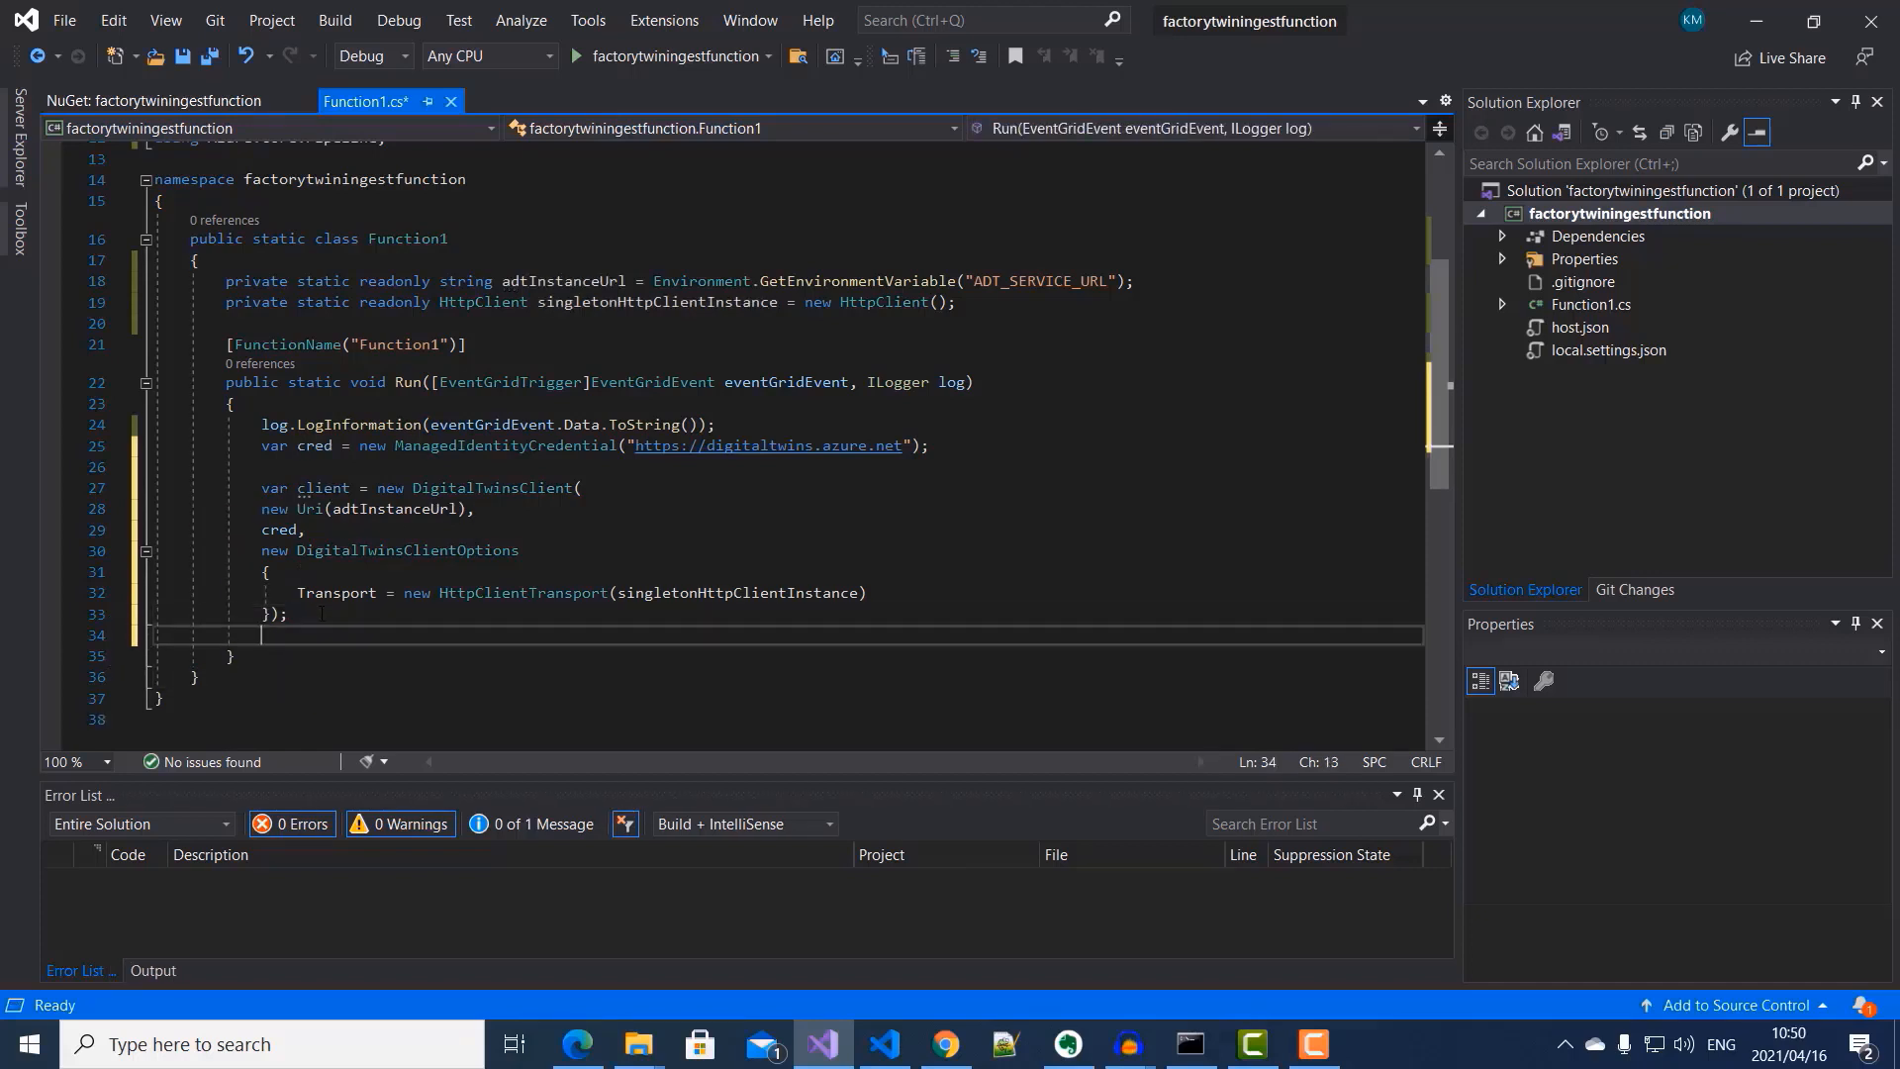
key(Return)
text(log.LogInformation($"ADT service client connection created.");)
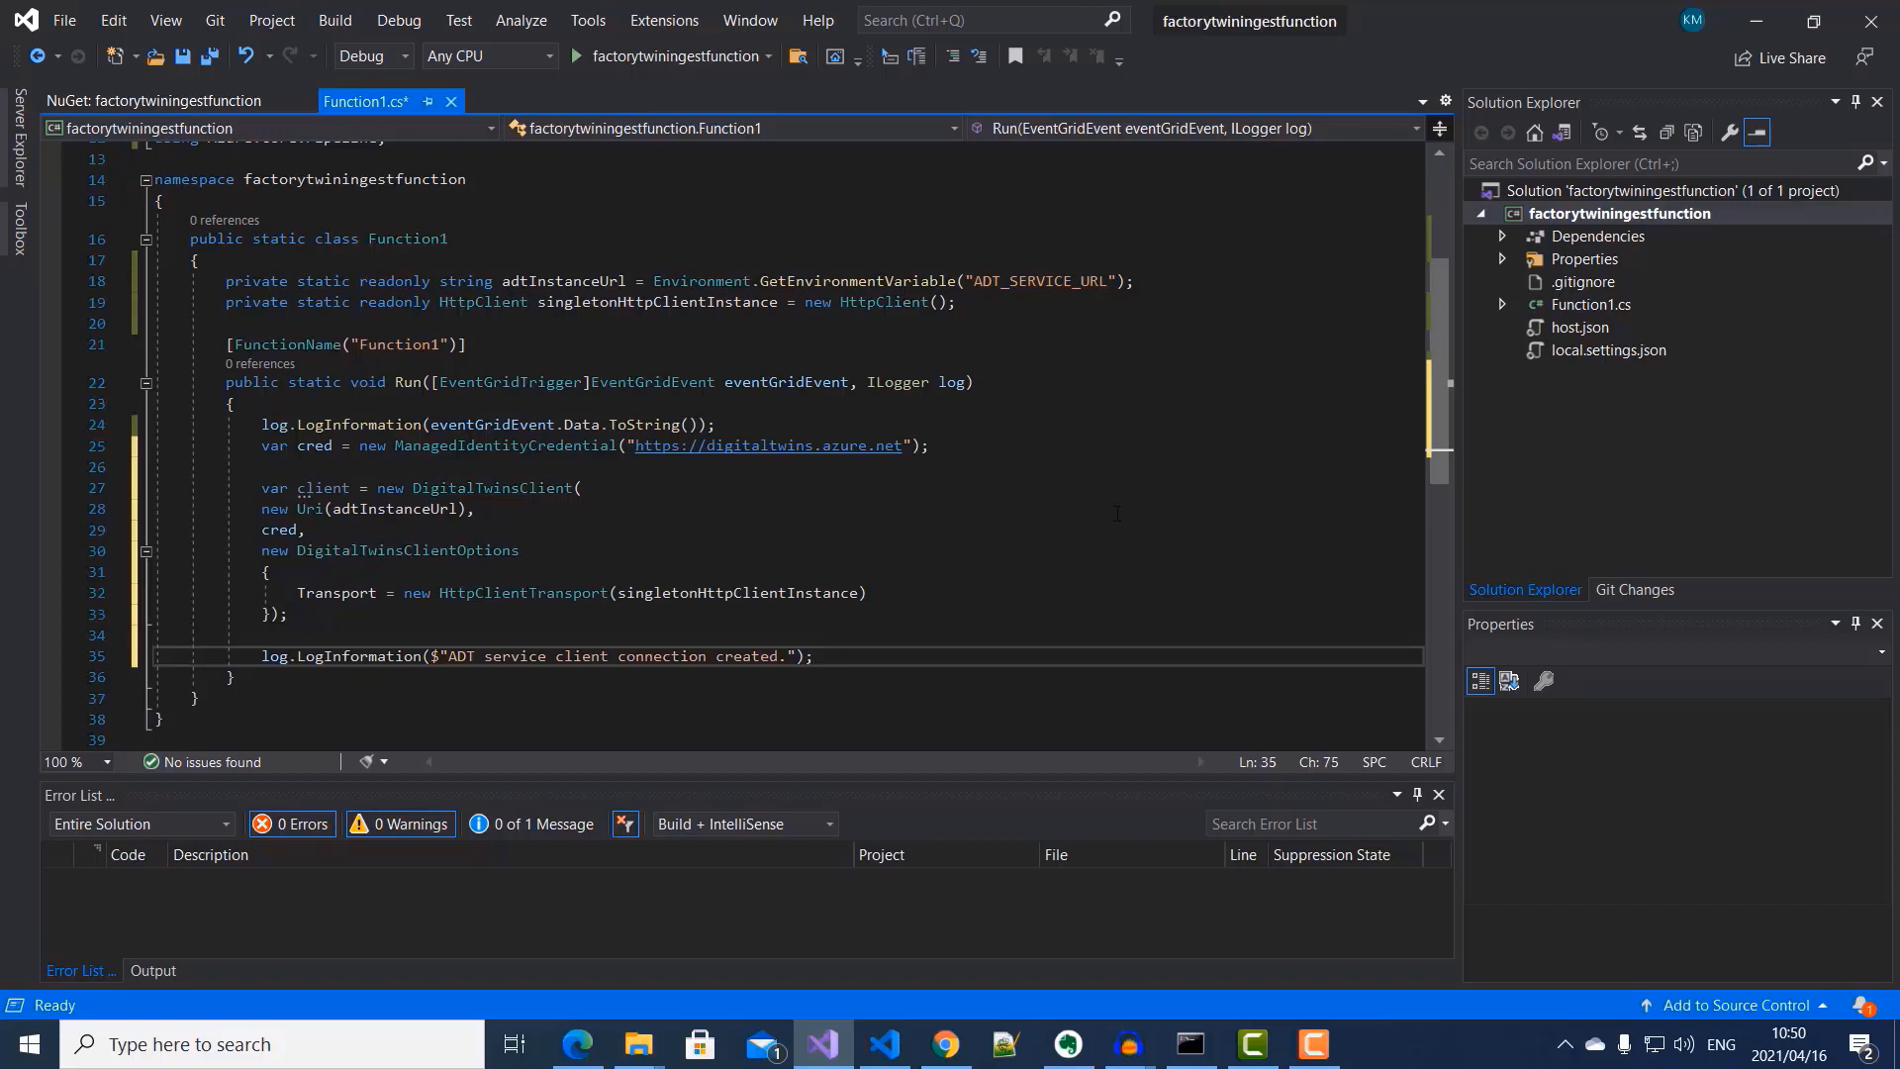
Step: Add an if block checking that eventGridEvent and eventGridEvent.Data are not null, and log the event data inside it
key(Return)
key(Return)
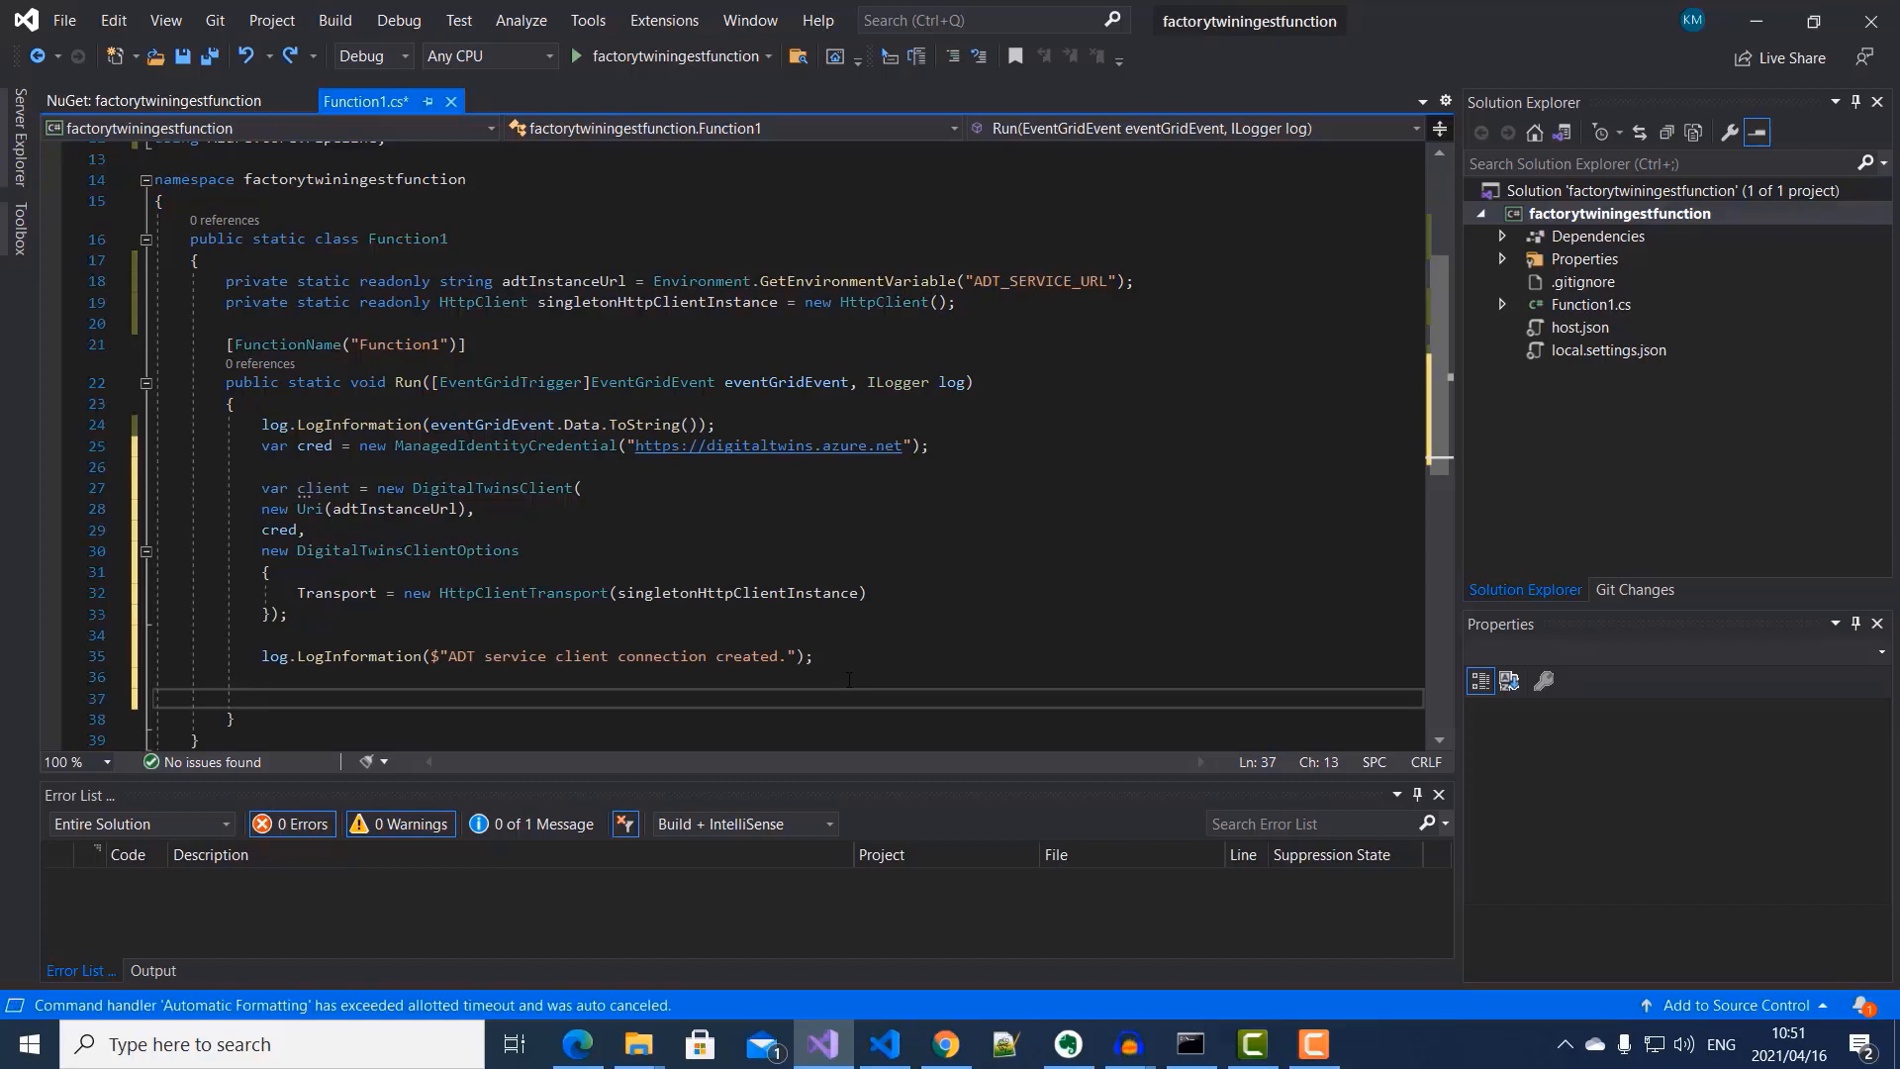
text(if (eventGridEvent != null && eventGridEvent.Data != null))
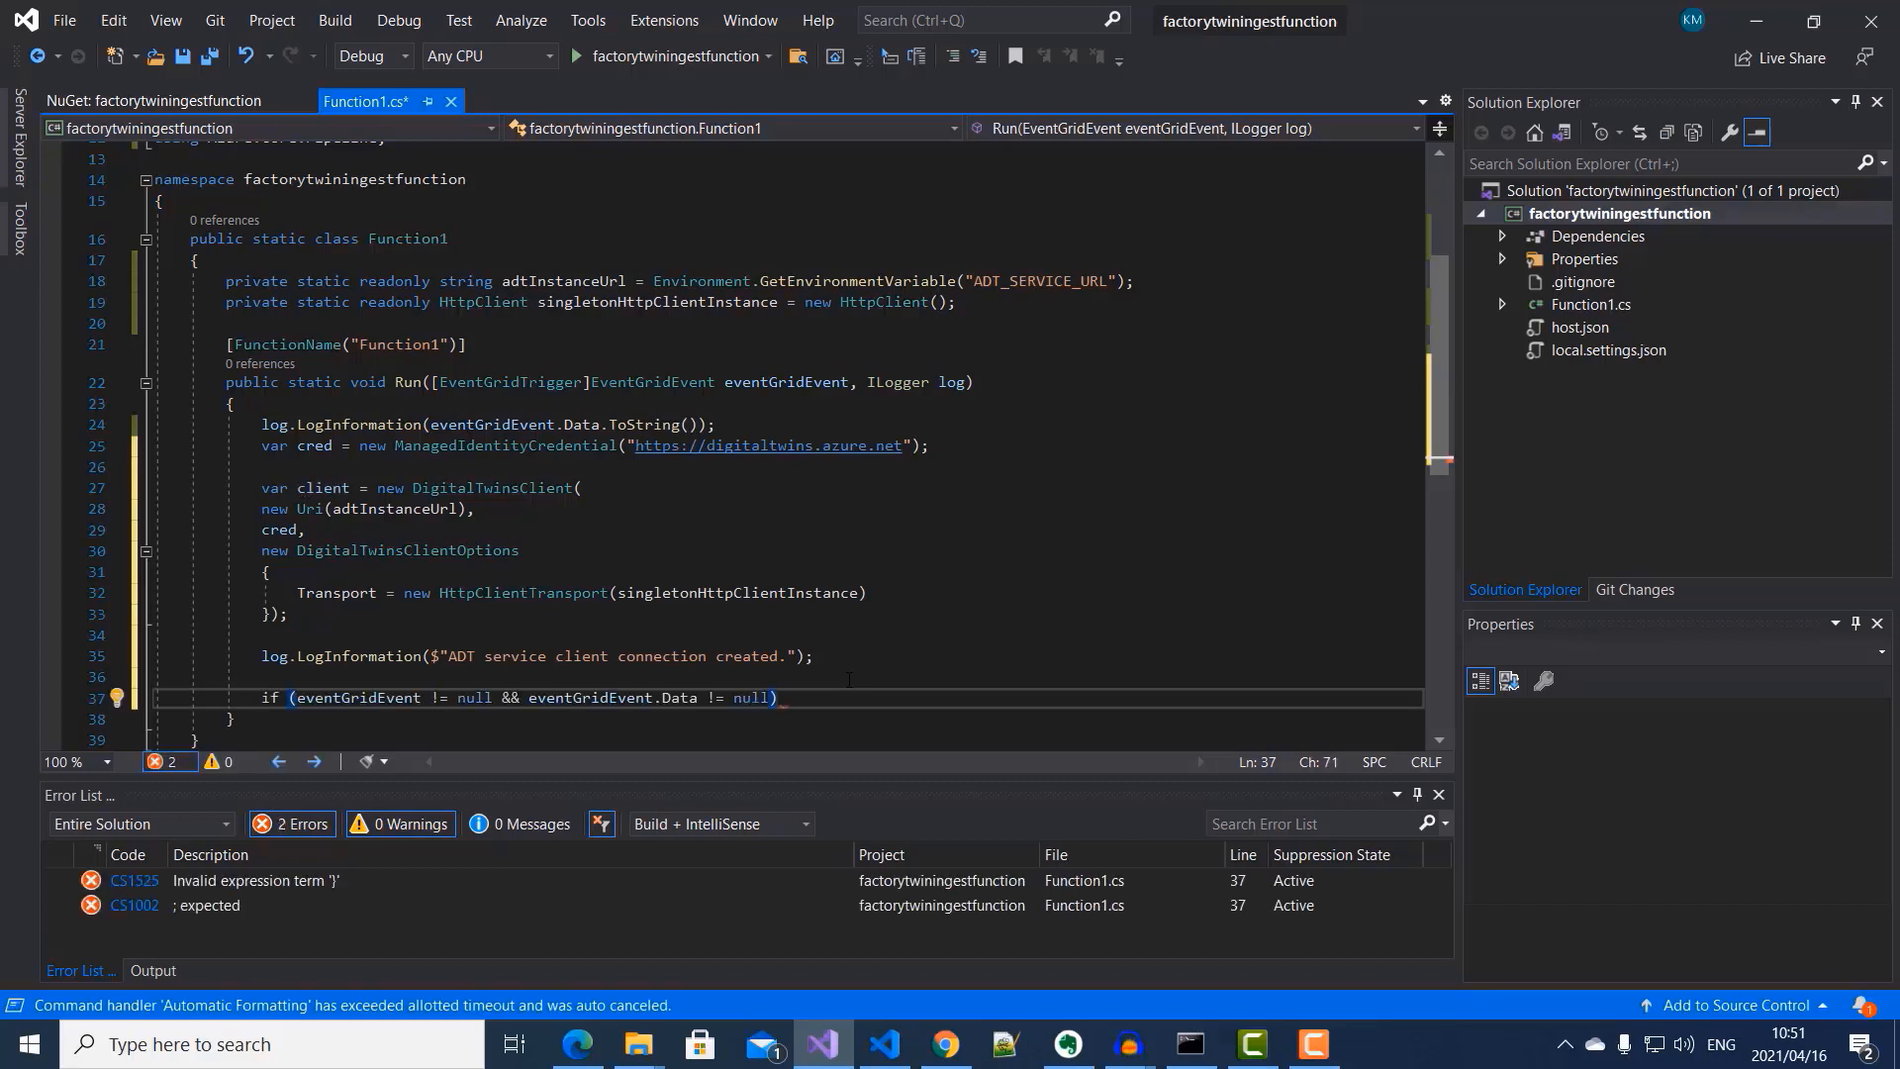
key(Return)
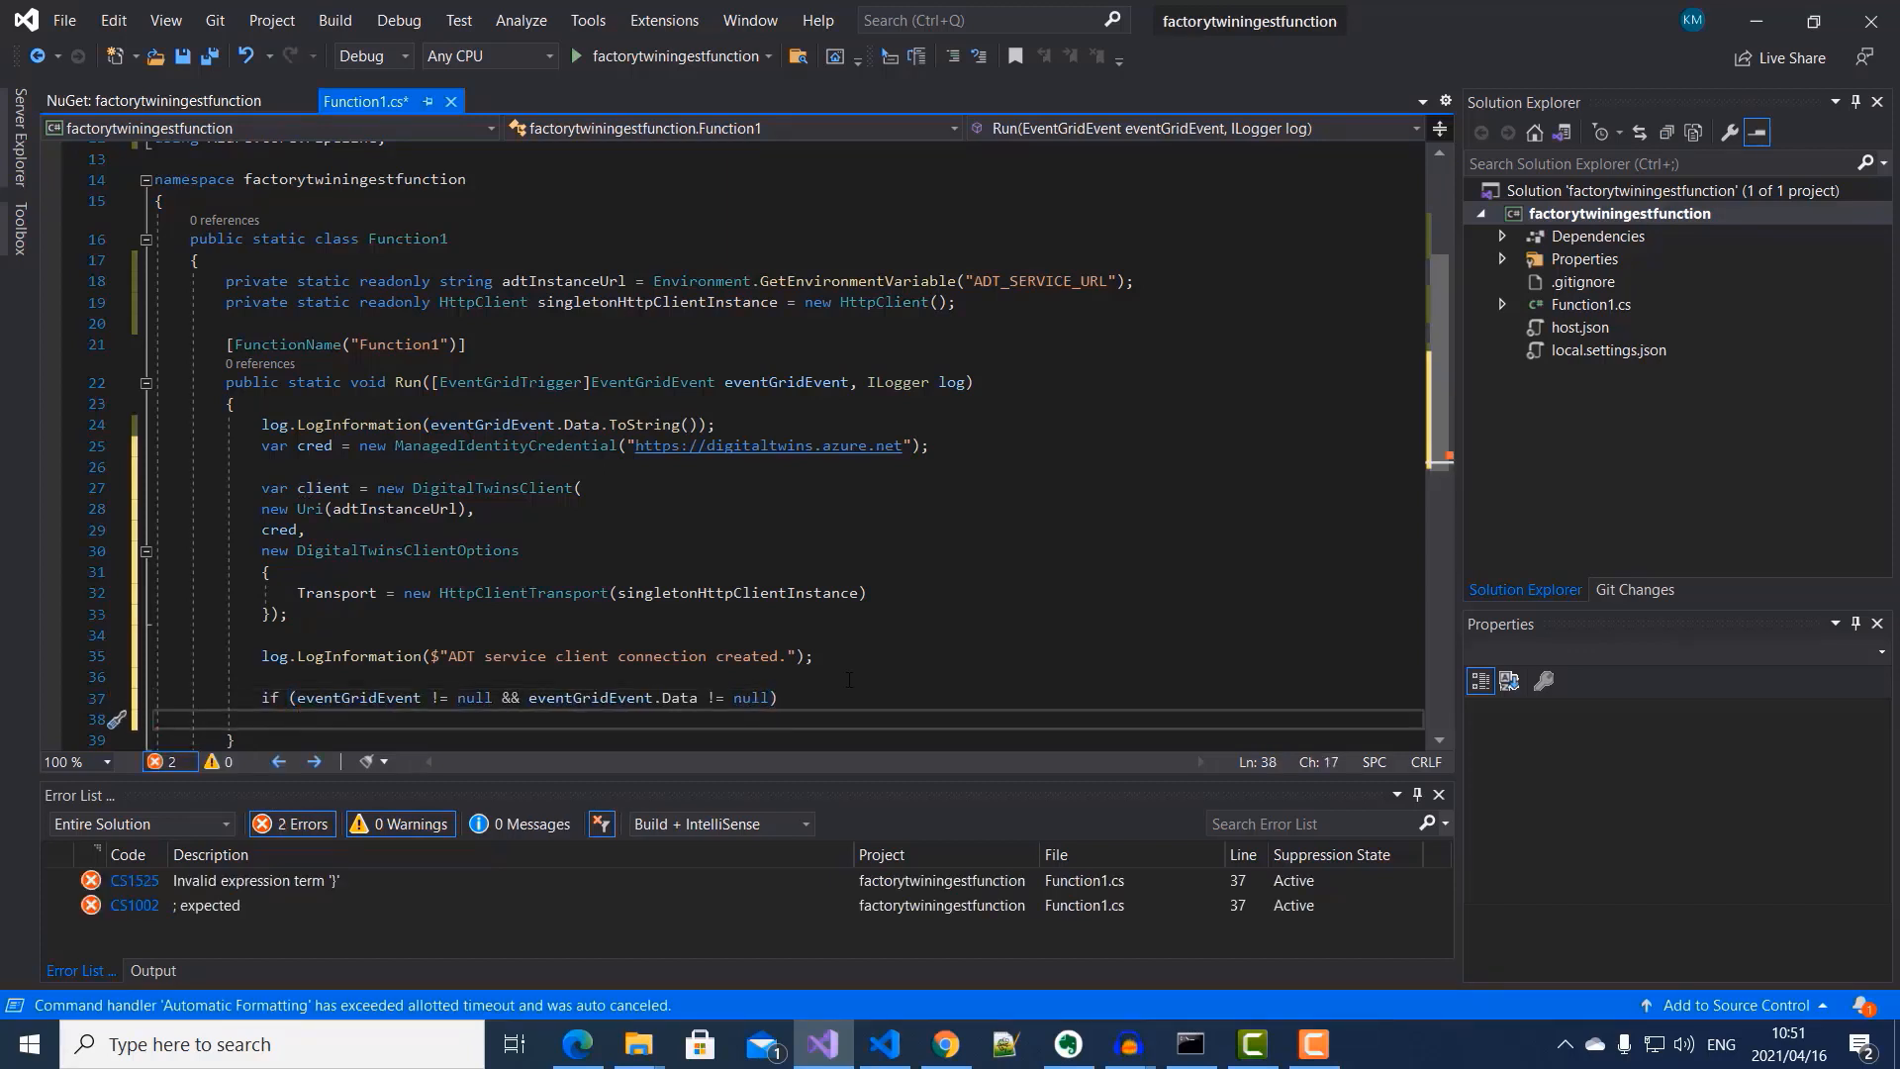
text({)
key(Return)
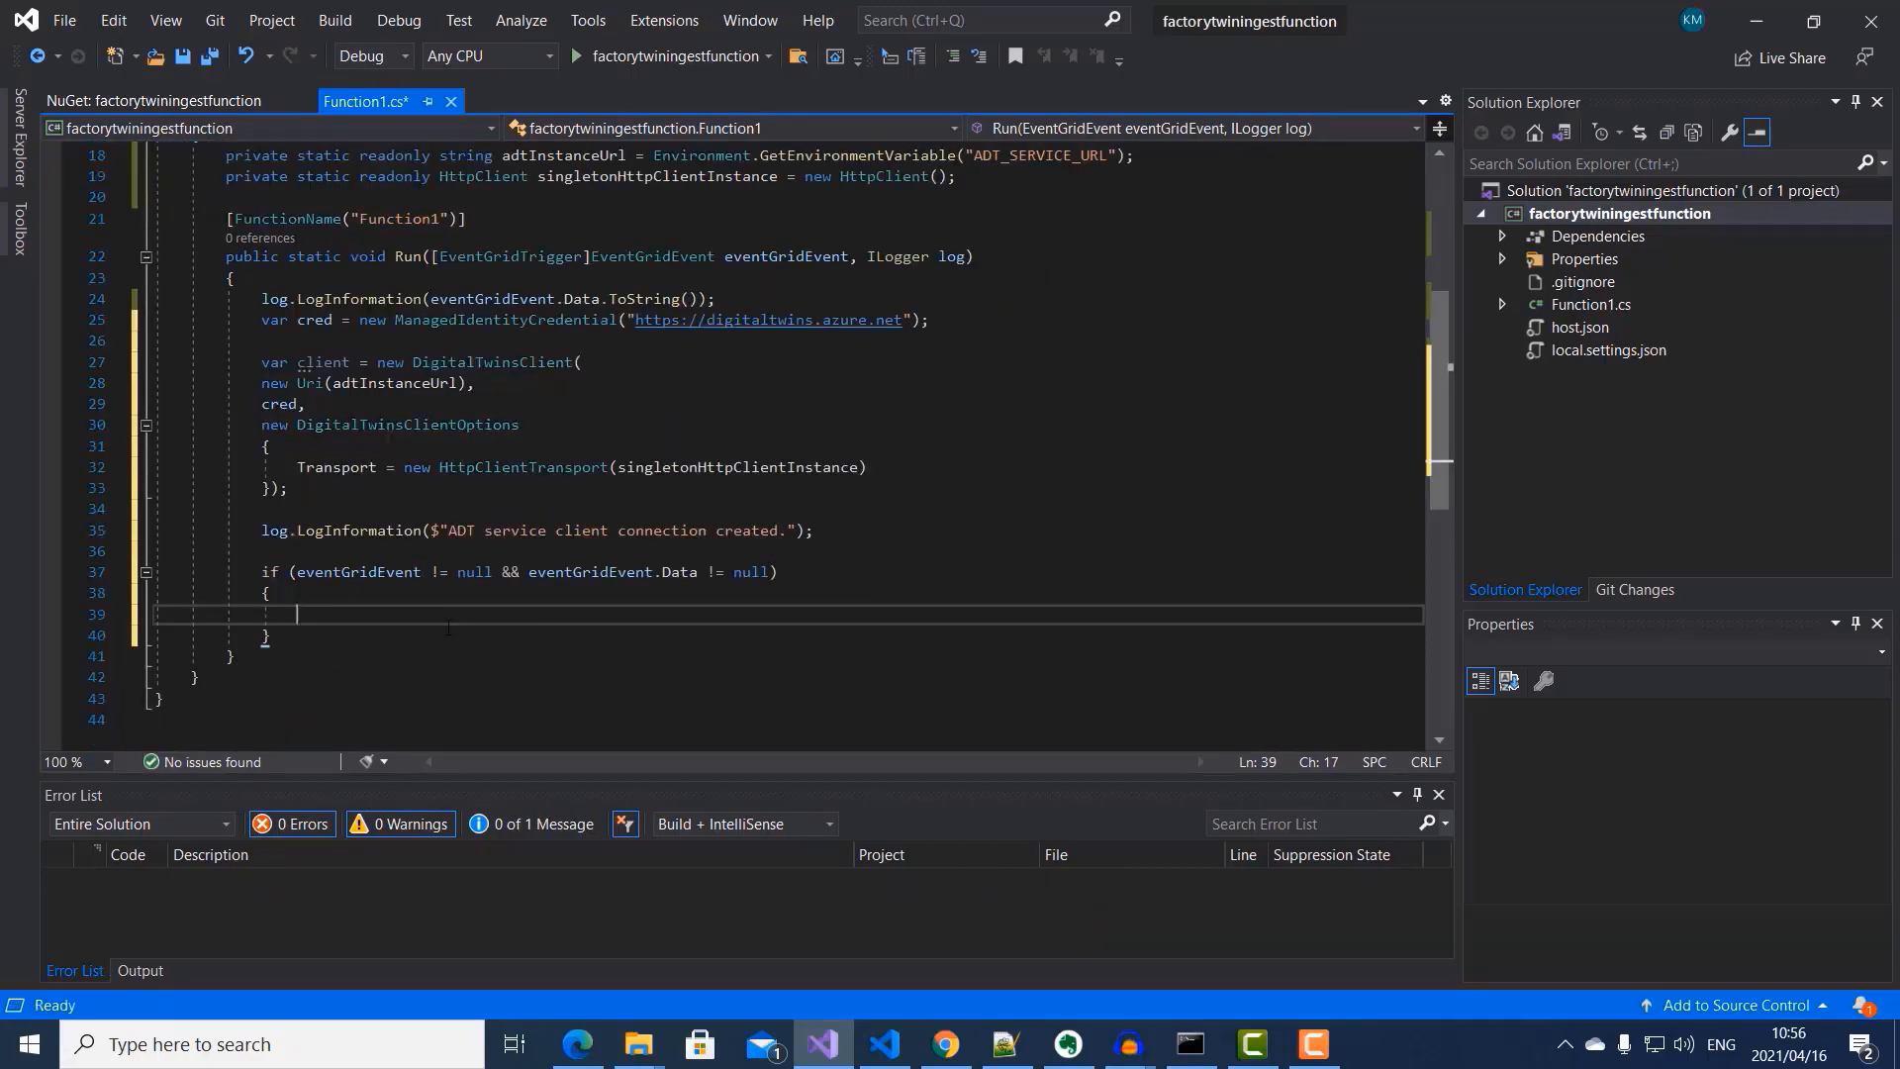
text(log.LogInformation(eventGridEvent.Data.ToString());)
key(Return)
key(Return)
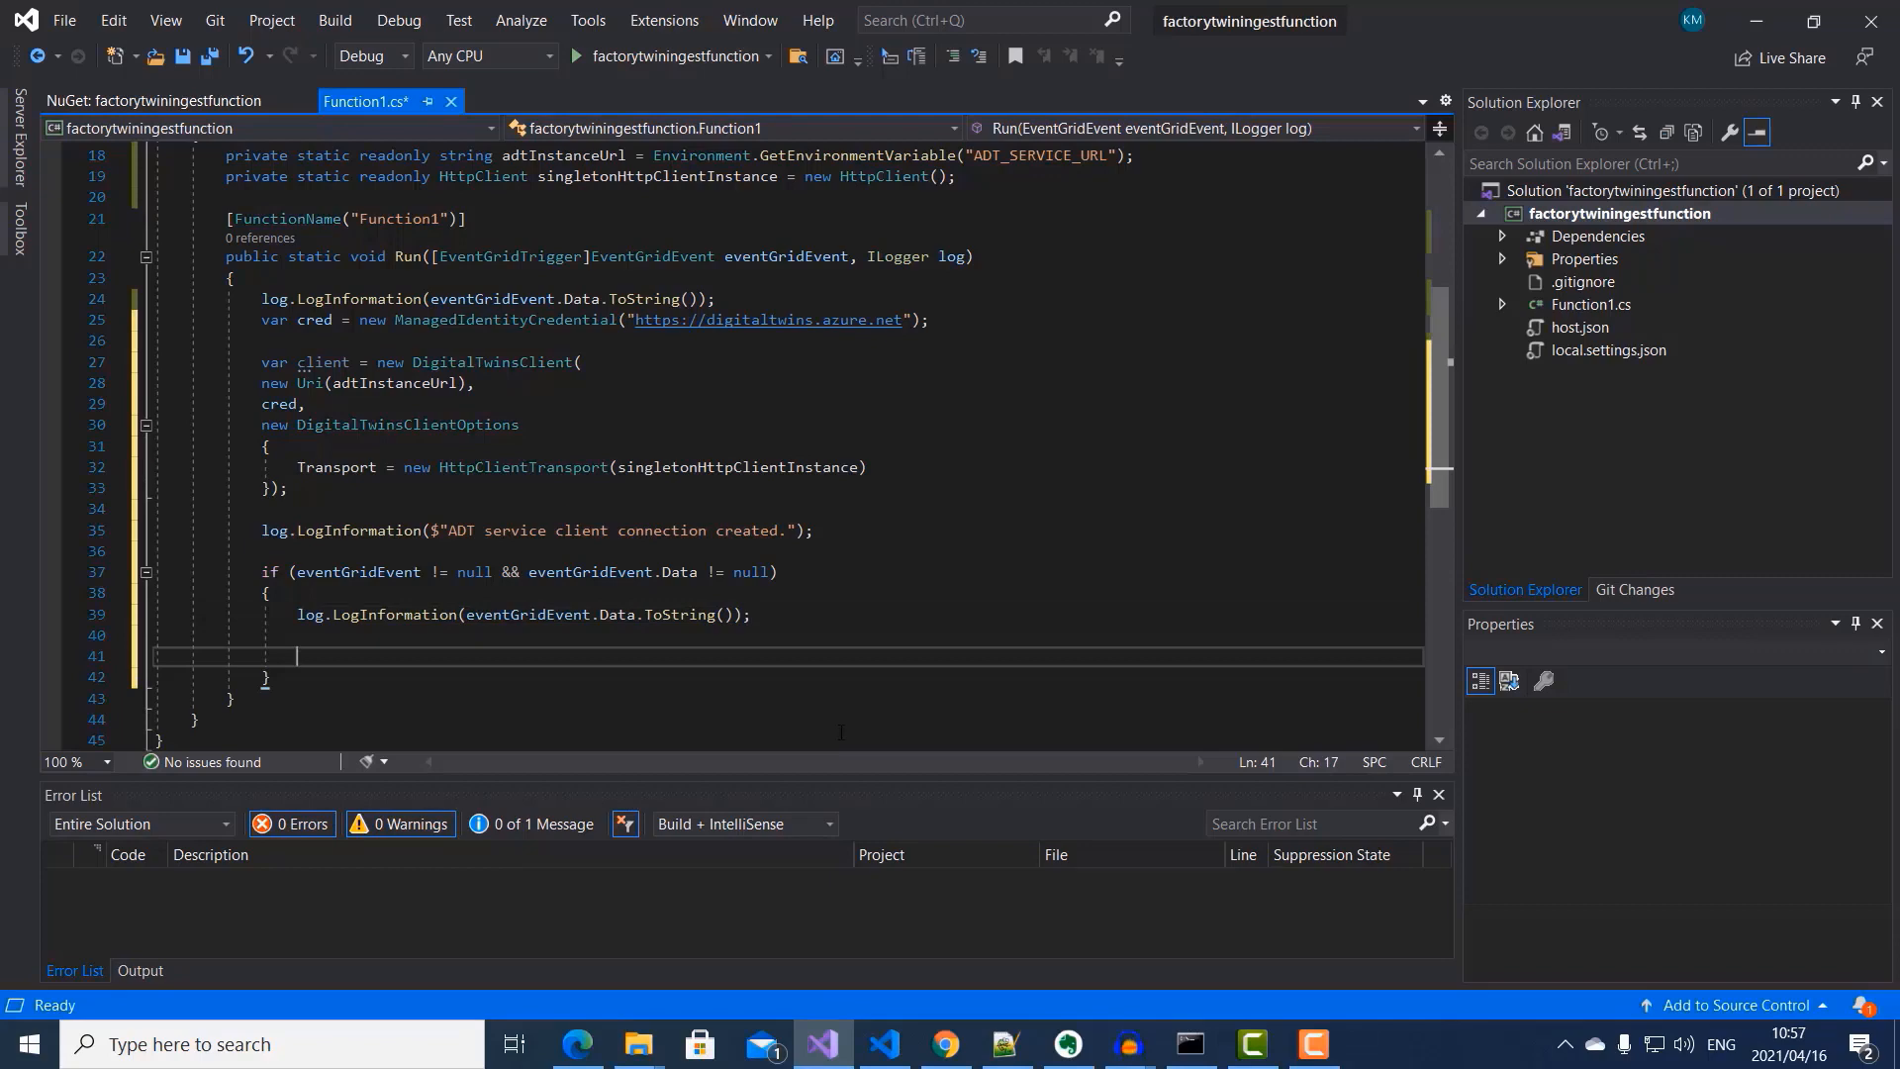
Step: Inside the if block, deserialize the event data into JObject deviceMessage, then extract and log deviceId, temperature and humidity
text(// convert the message into a json object JObject deviceMessage = (JObject)JsonConvert.DeserializeObject(eventGridEvent.Data.ToString());)
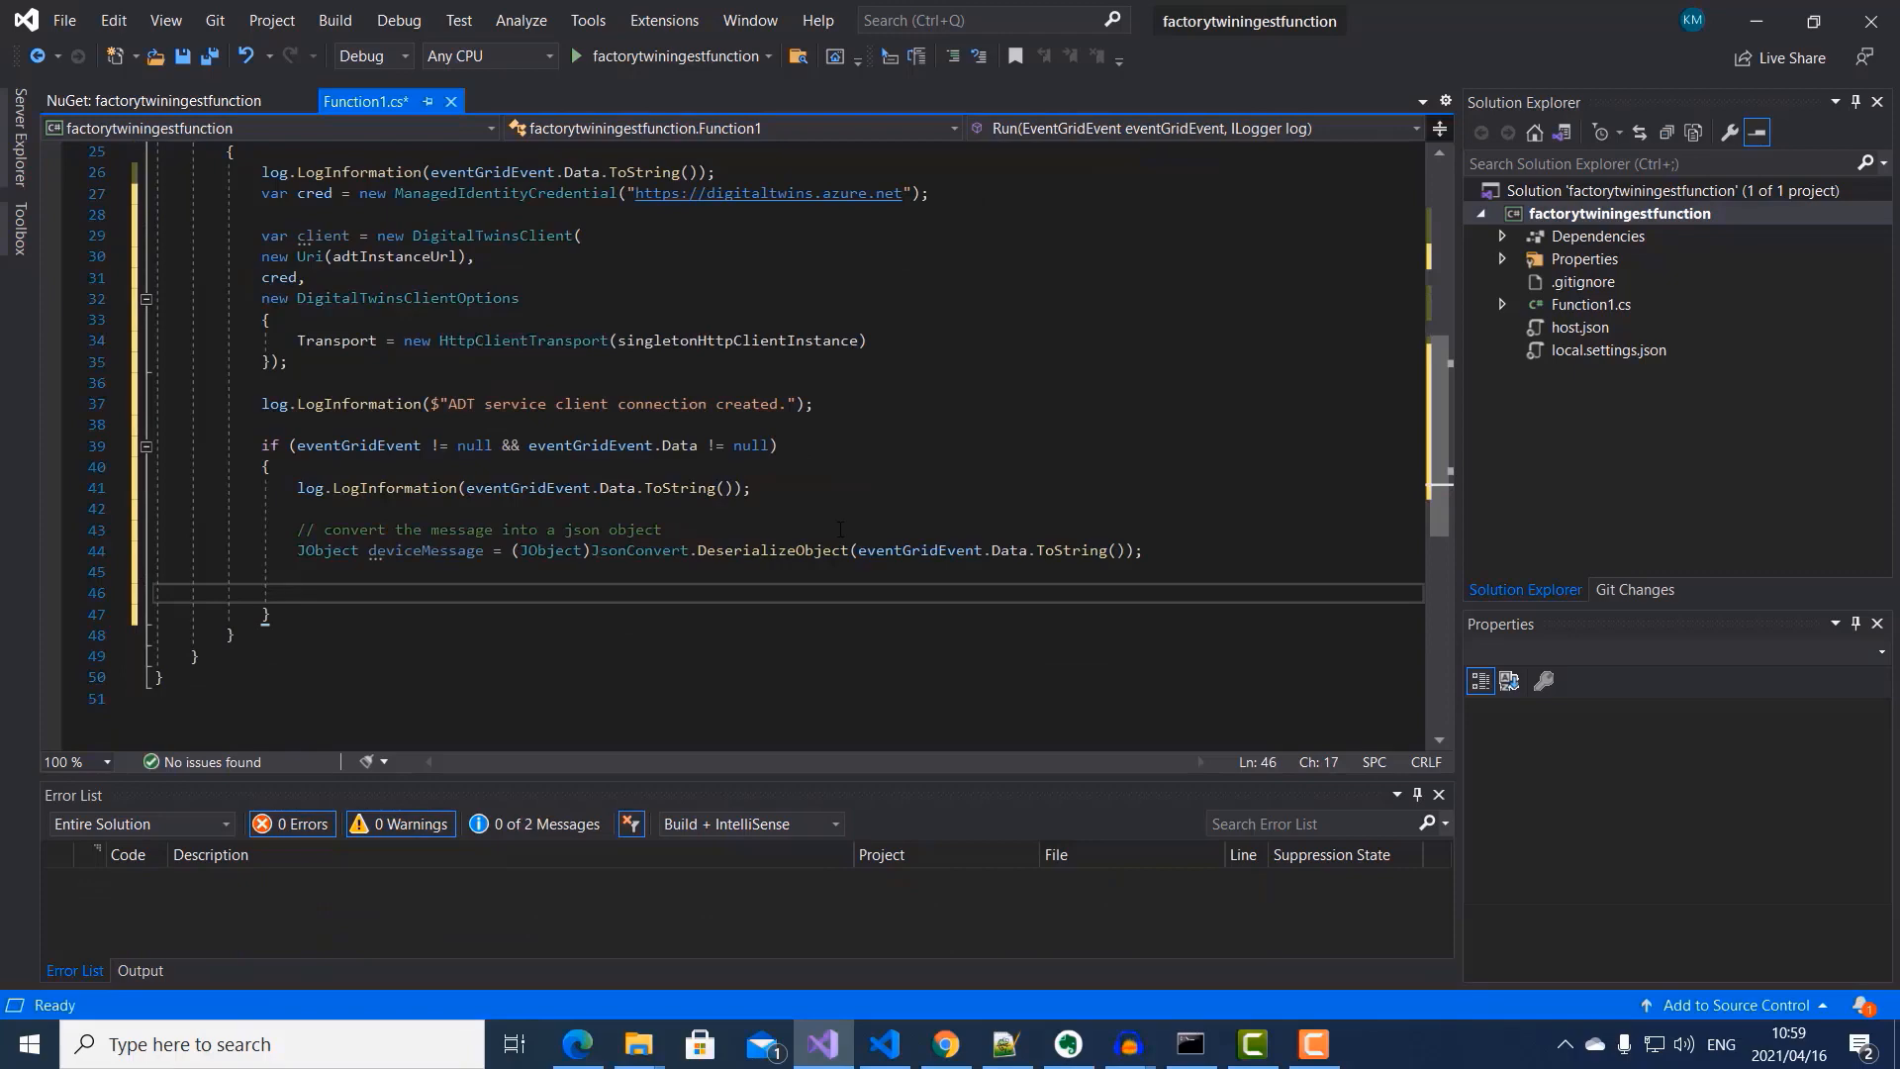
text(// get our device id, temp and humidity from the object string deviceId = (string)deviceMessage["systemProperties"]["iothub-connection-device-id"]; var temperature = deviceMessage["body"]["Temperature"]; var humidity = deviceMessage["body"]["Humidity"];  //log the temperature and humidity log.LogInformation($"Device:{deviceId} Temperature is:{temperature} and Humidity is:{humidity}");)
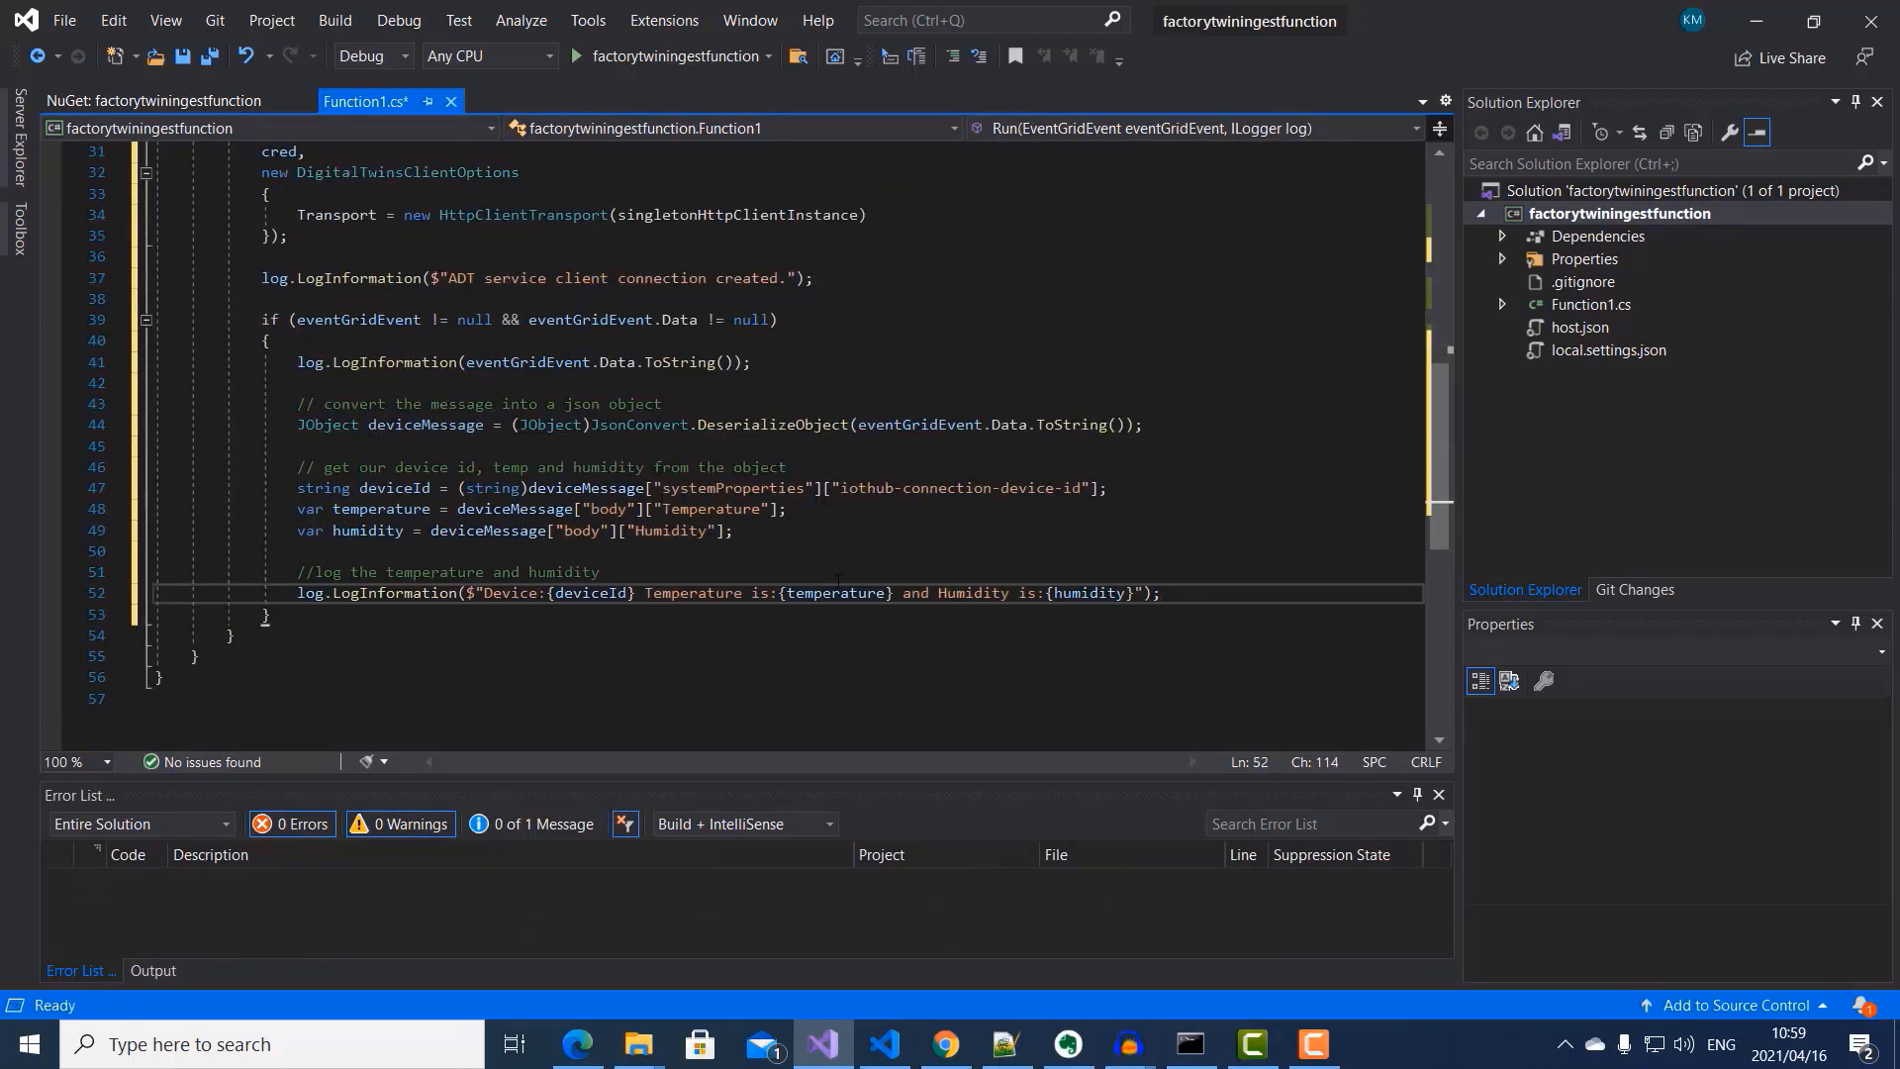
scroll(753, 603, down, 1)
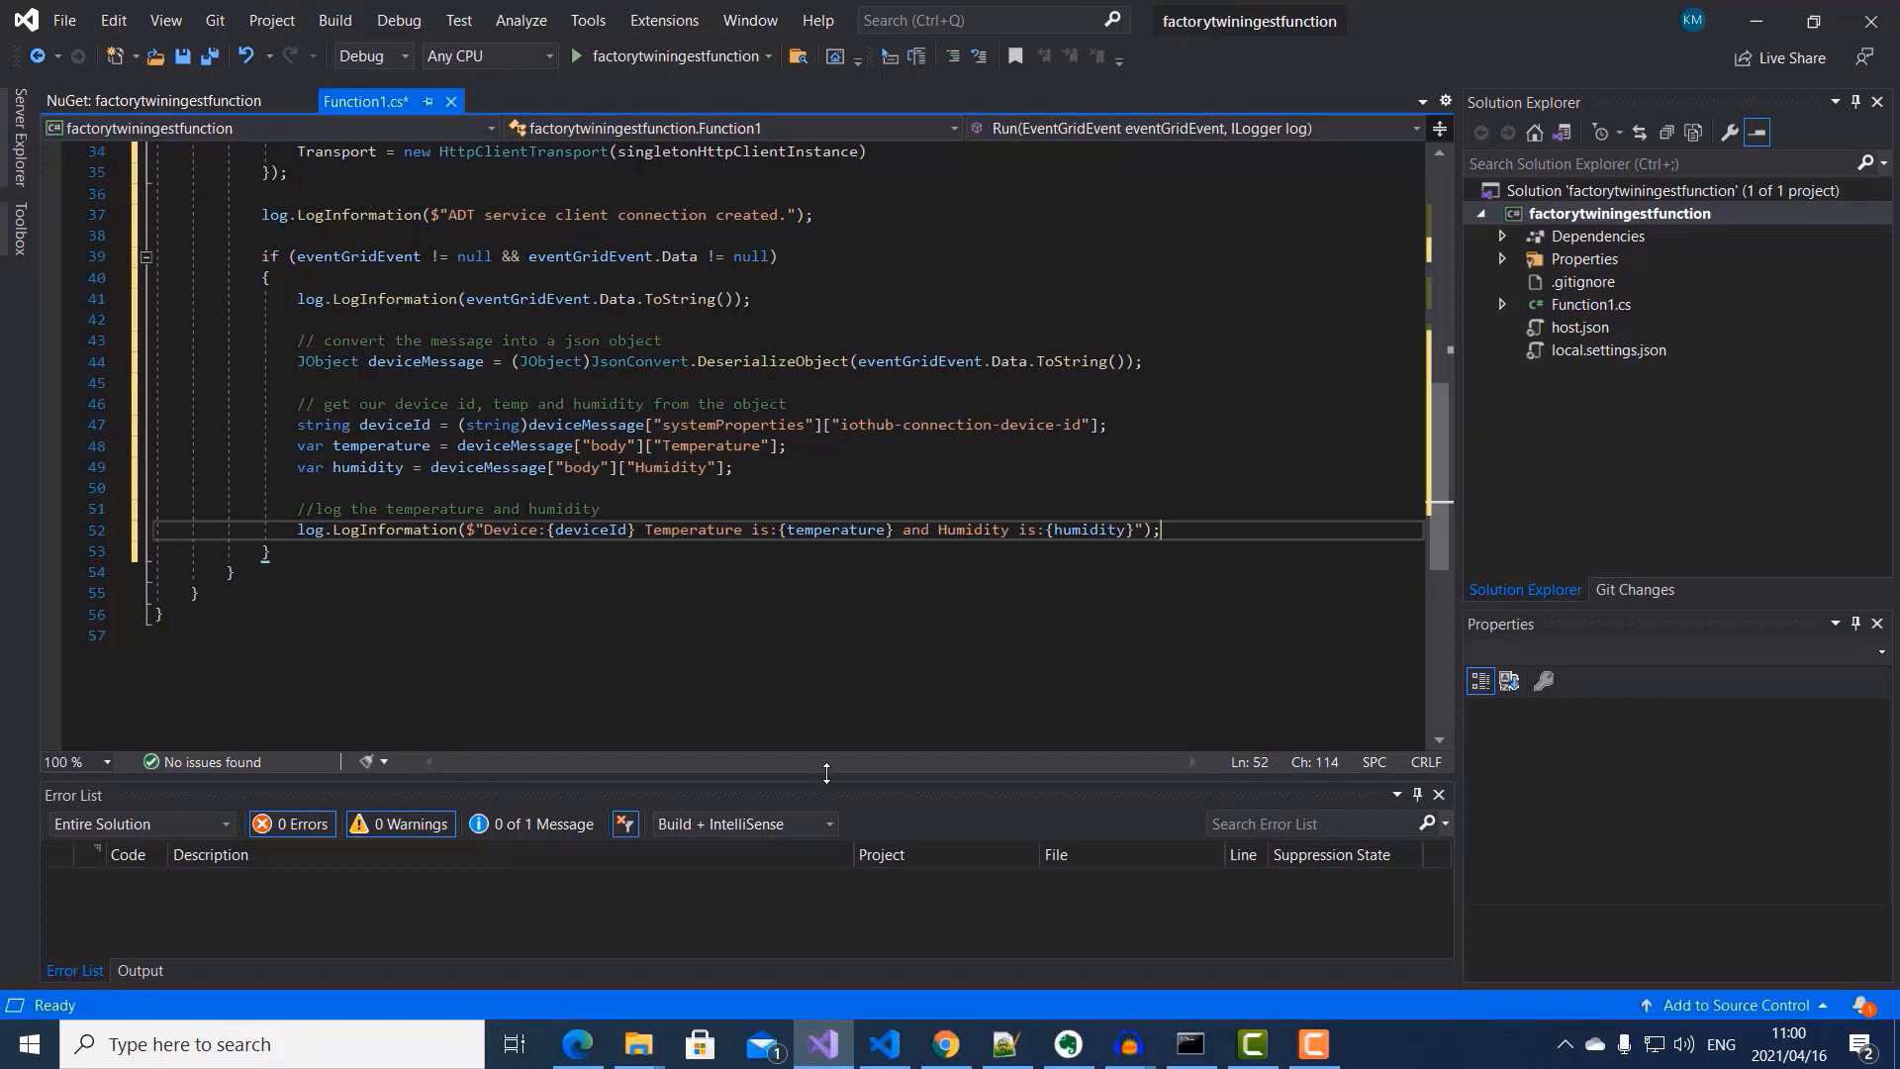
Step: Add code that replaces /Temperature and /Humidity in a JsonPatchDocument named updateTwinData and awaits client.UpdateDigitalTwinAsync for deviceId
key(Return)
key(Return)
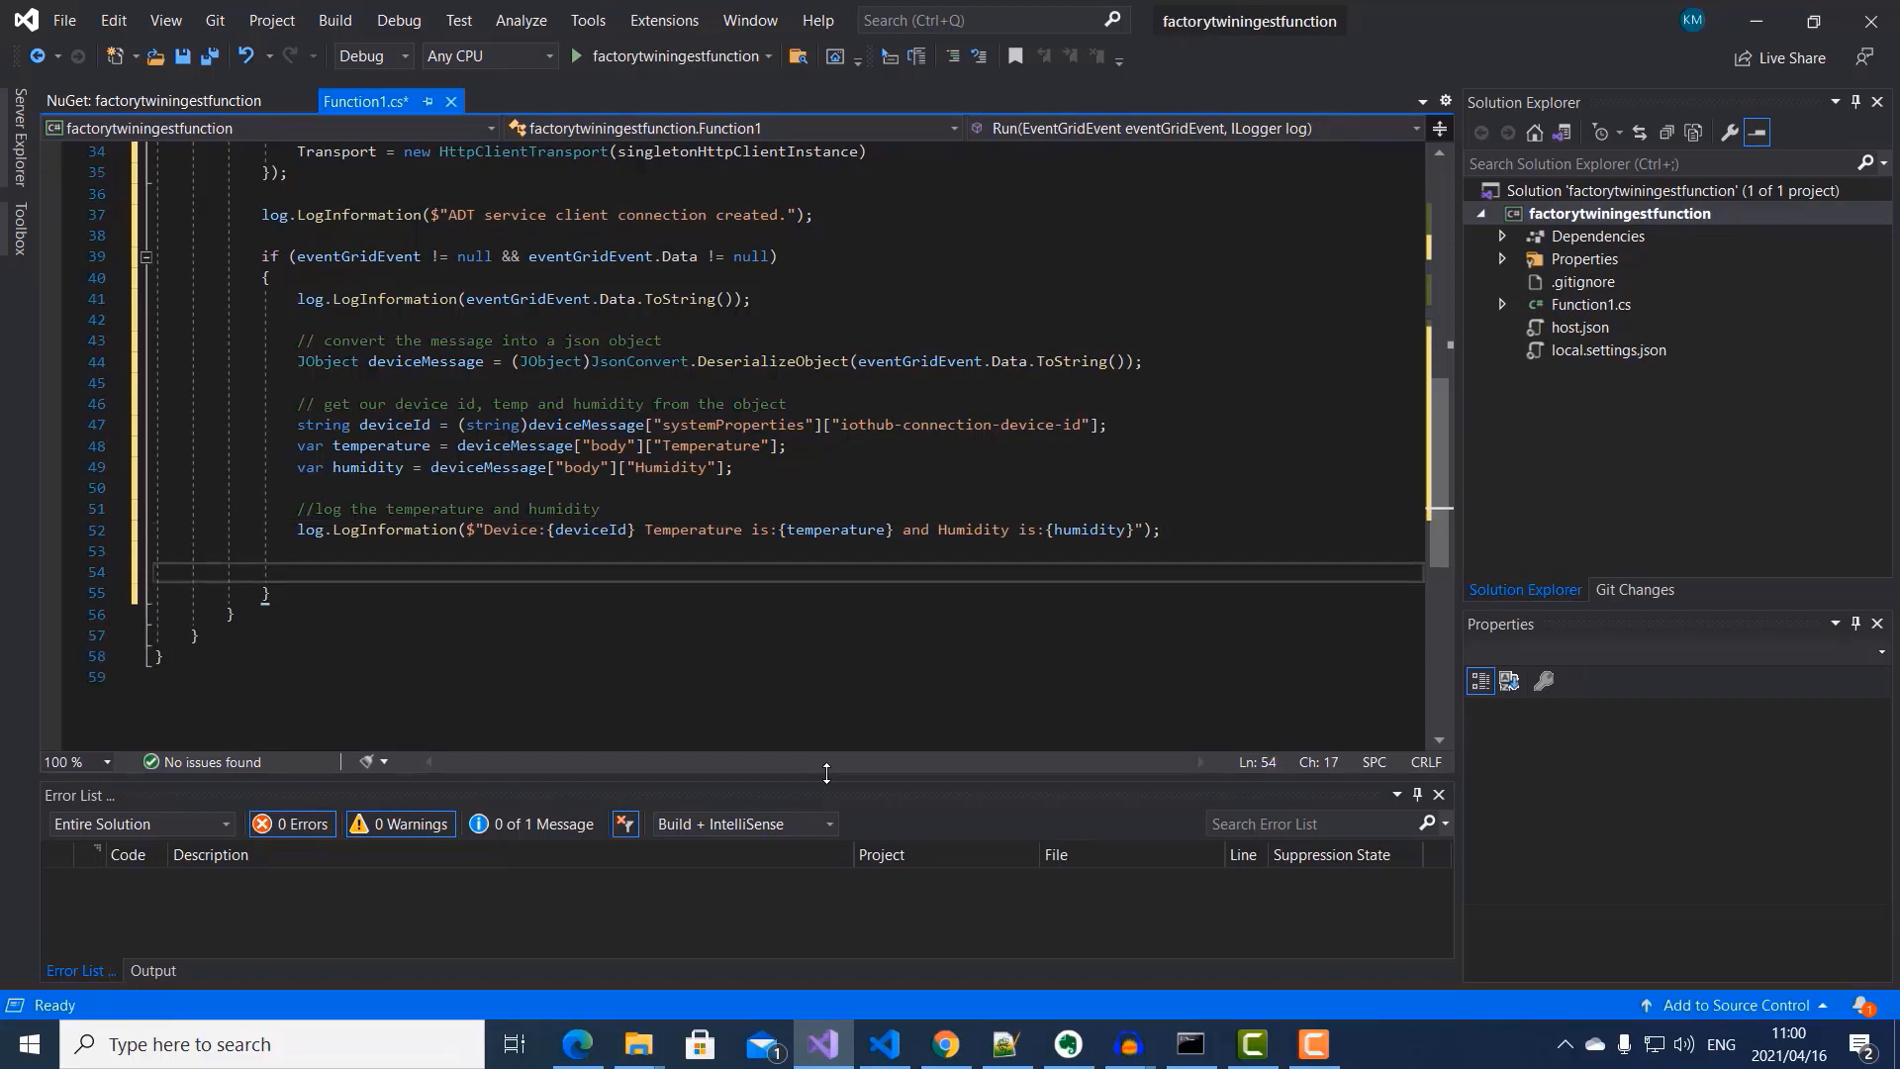
text(// Update twin with temperature and humidity fro our raspberry pi> var updateTwinData = new JsonPatchDocument(); updateTwinData.AppendReplace("/Temperature", temperature.Value<double>()); updateTwinData.AppendReplace("/Humidity", humidity.Value<double>()); await client.UpdateDigitalTwinAsync(deviceId, updateTwinData);)
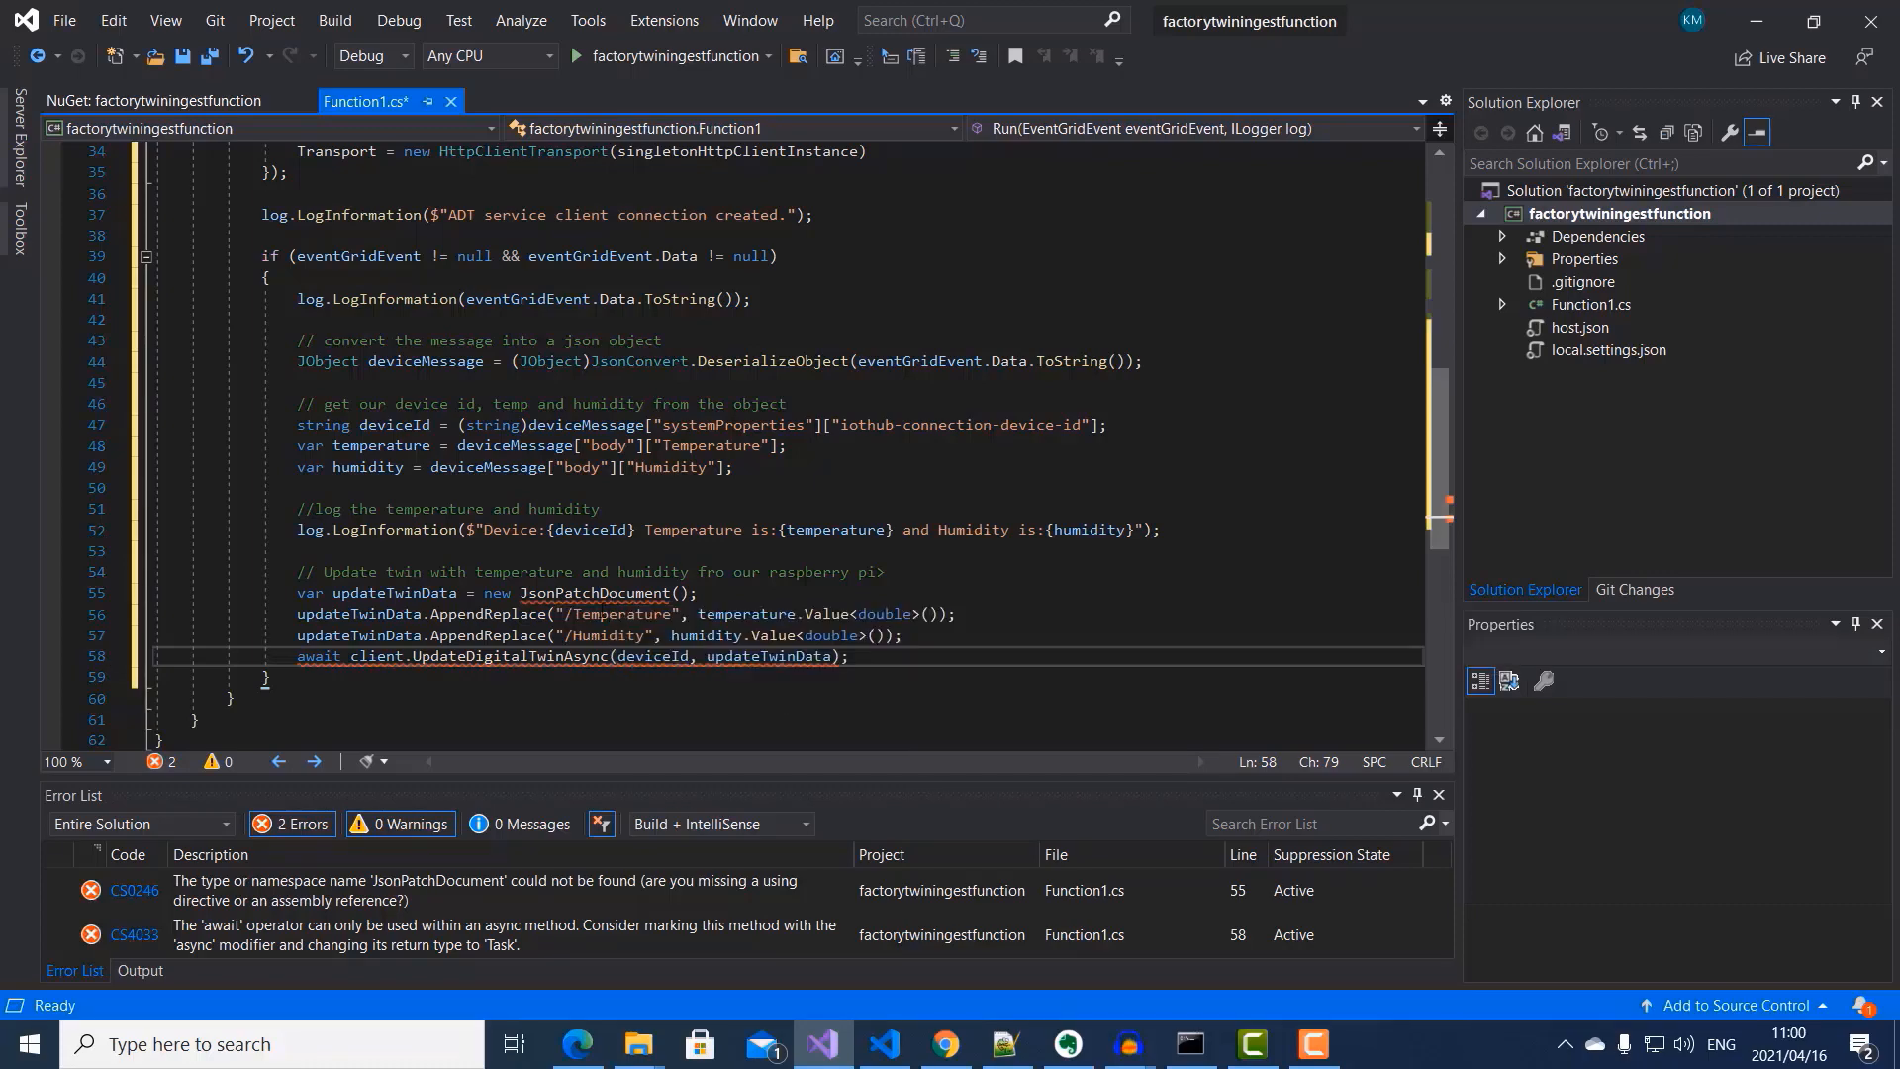
Step: Make the Run method asynchronous by adding the async modifier after public in its signature
scroll(620, 471, up, 1)
scroll(498, 469, up, 1)
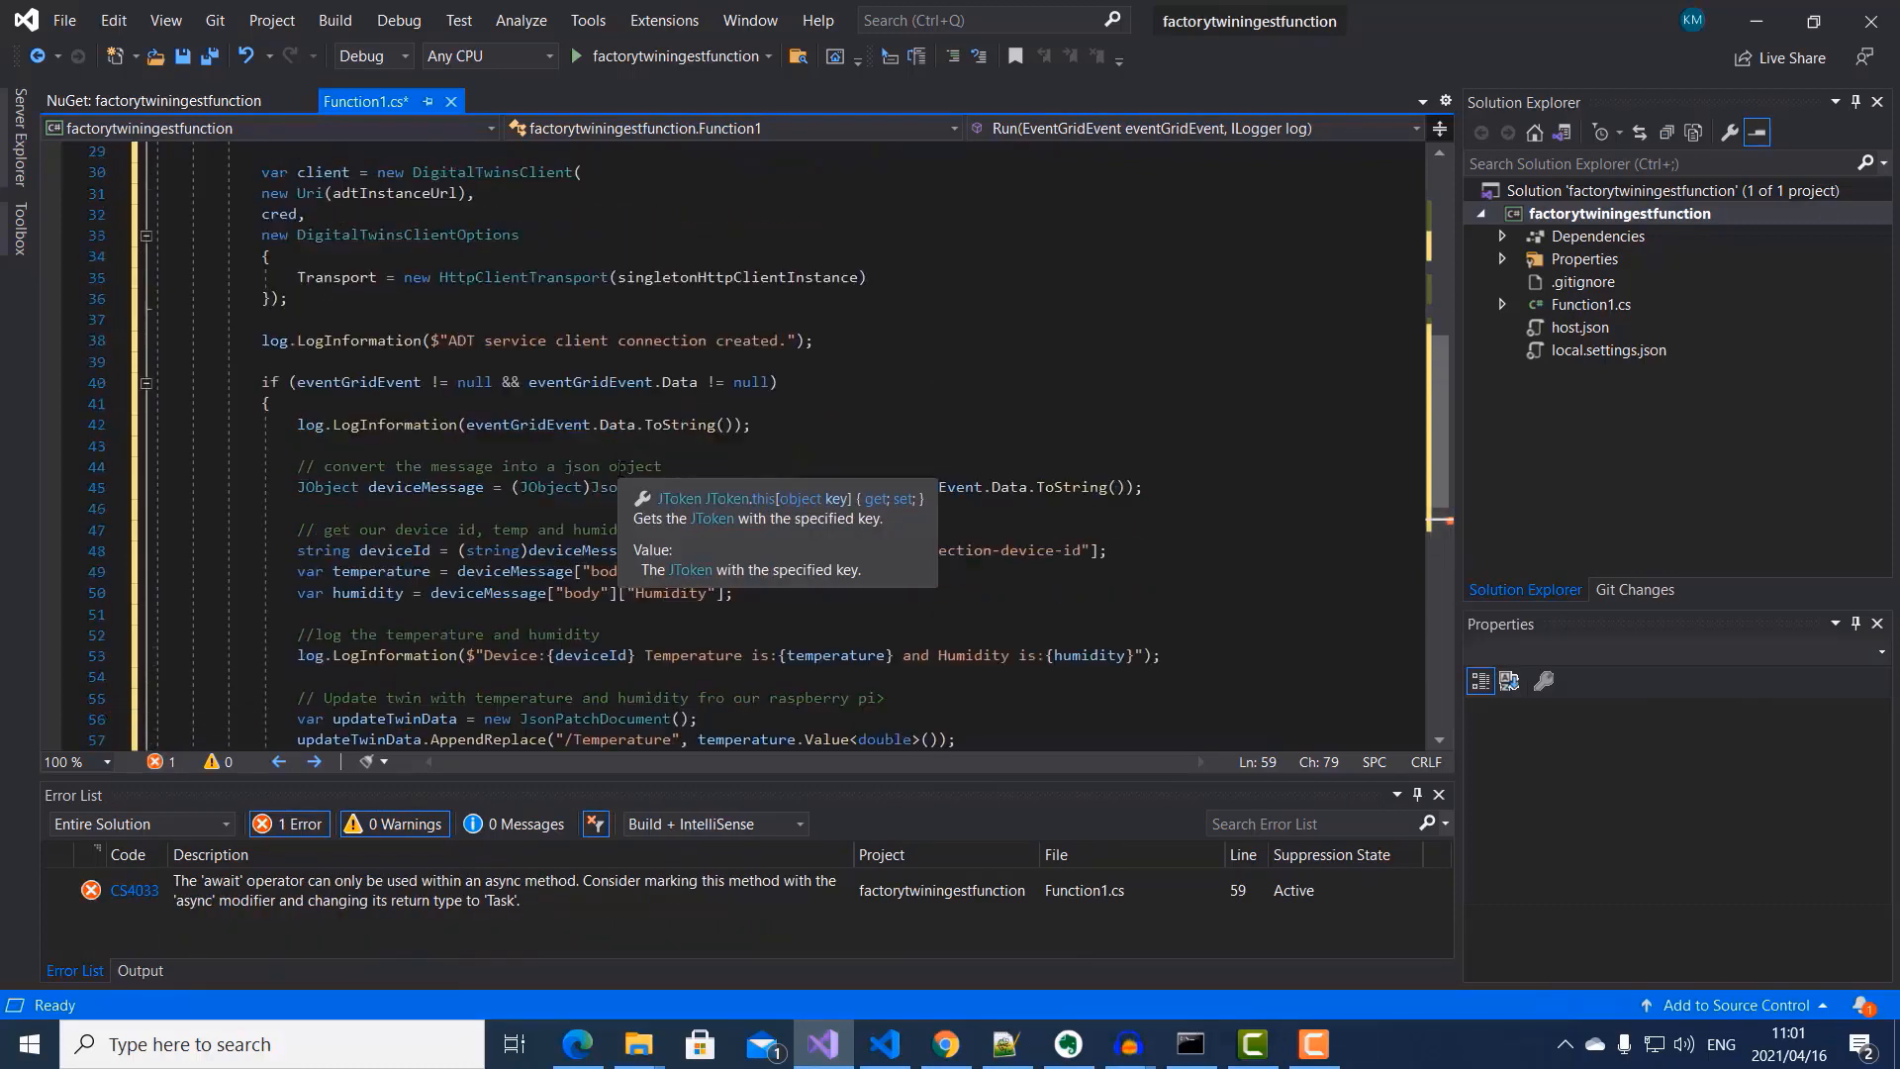
scroll(498, 469, up, 3)
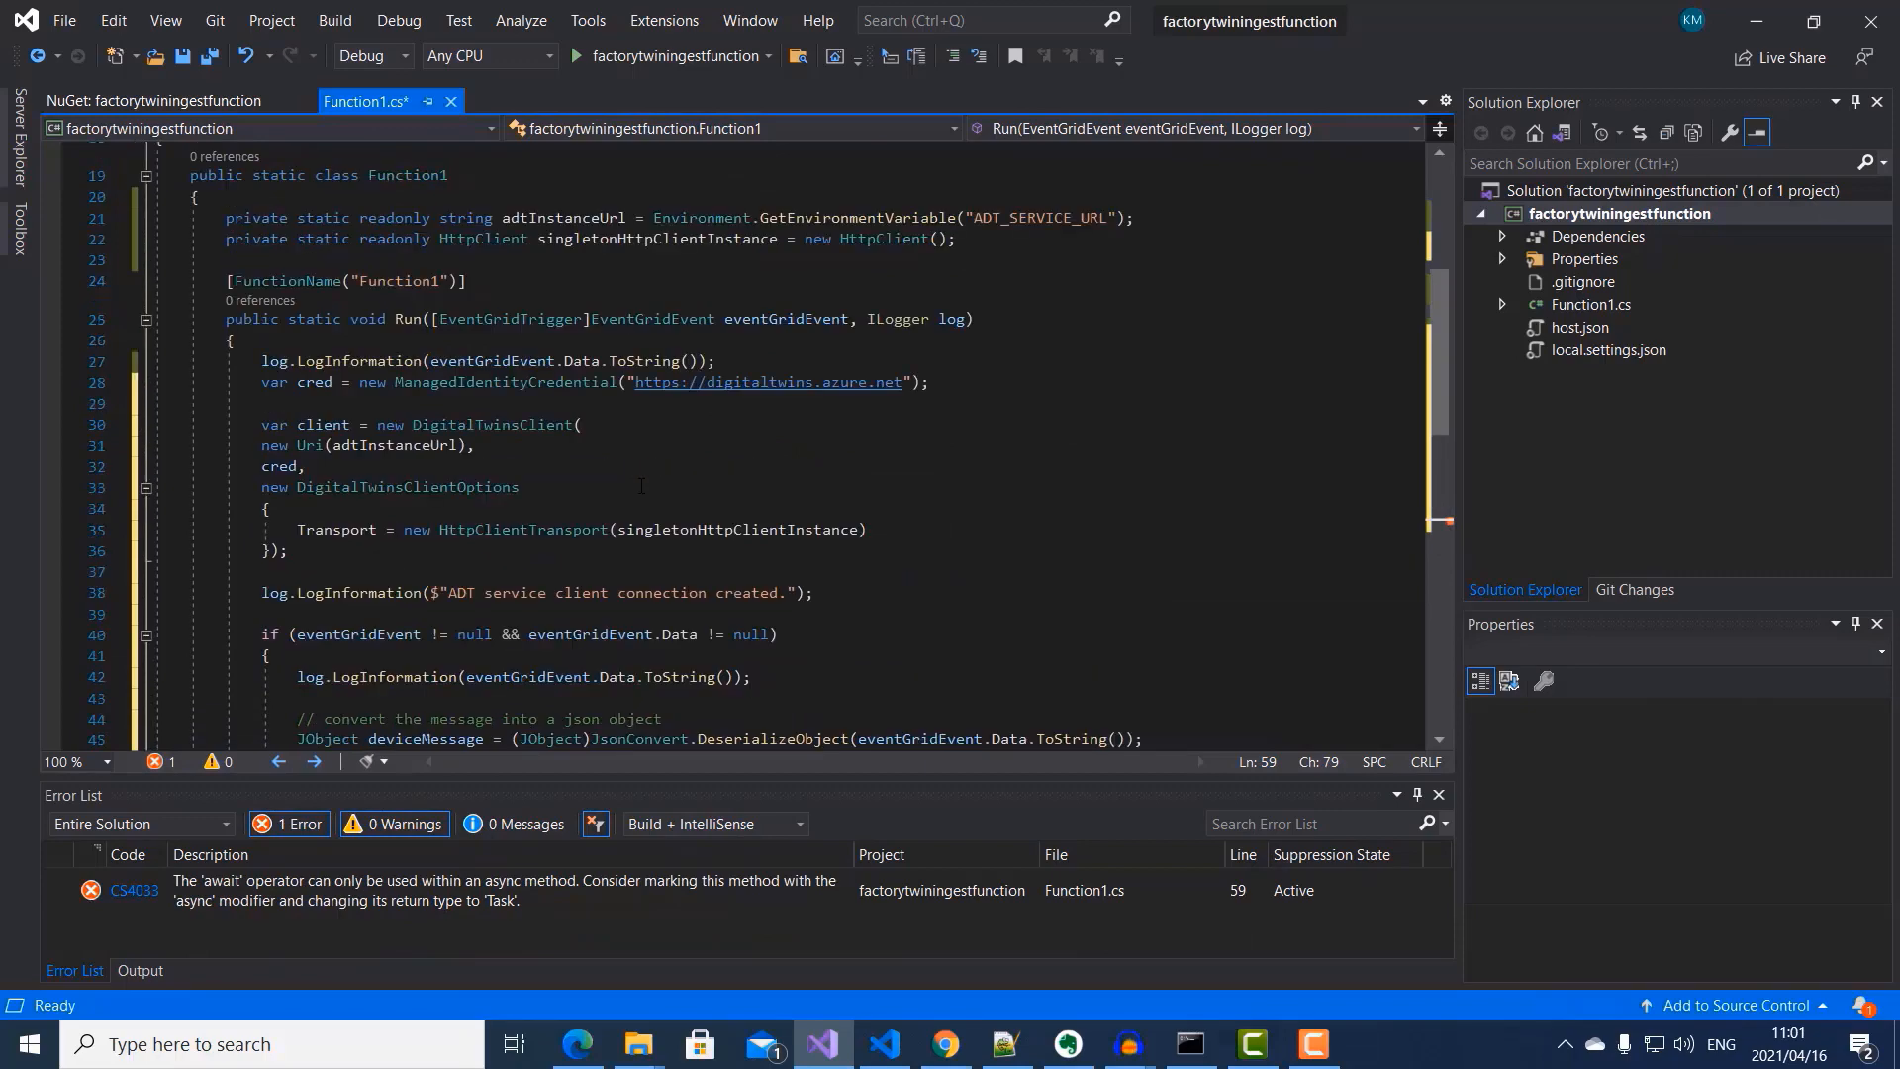
click(281, 319)
text(asd)
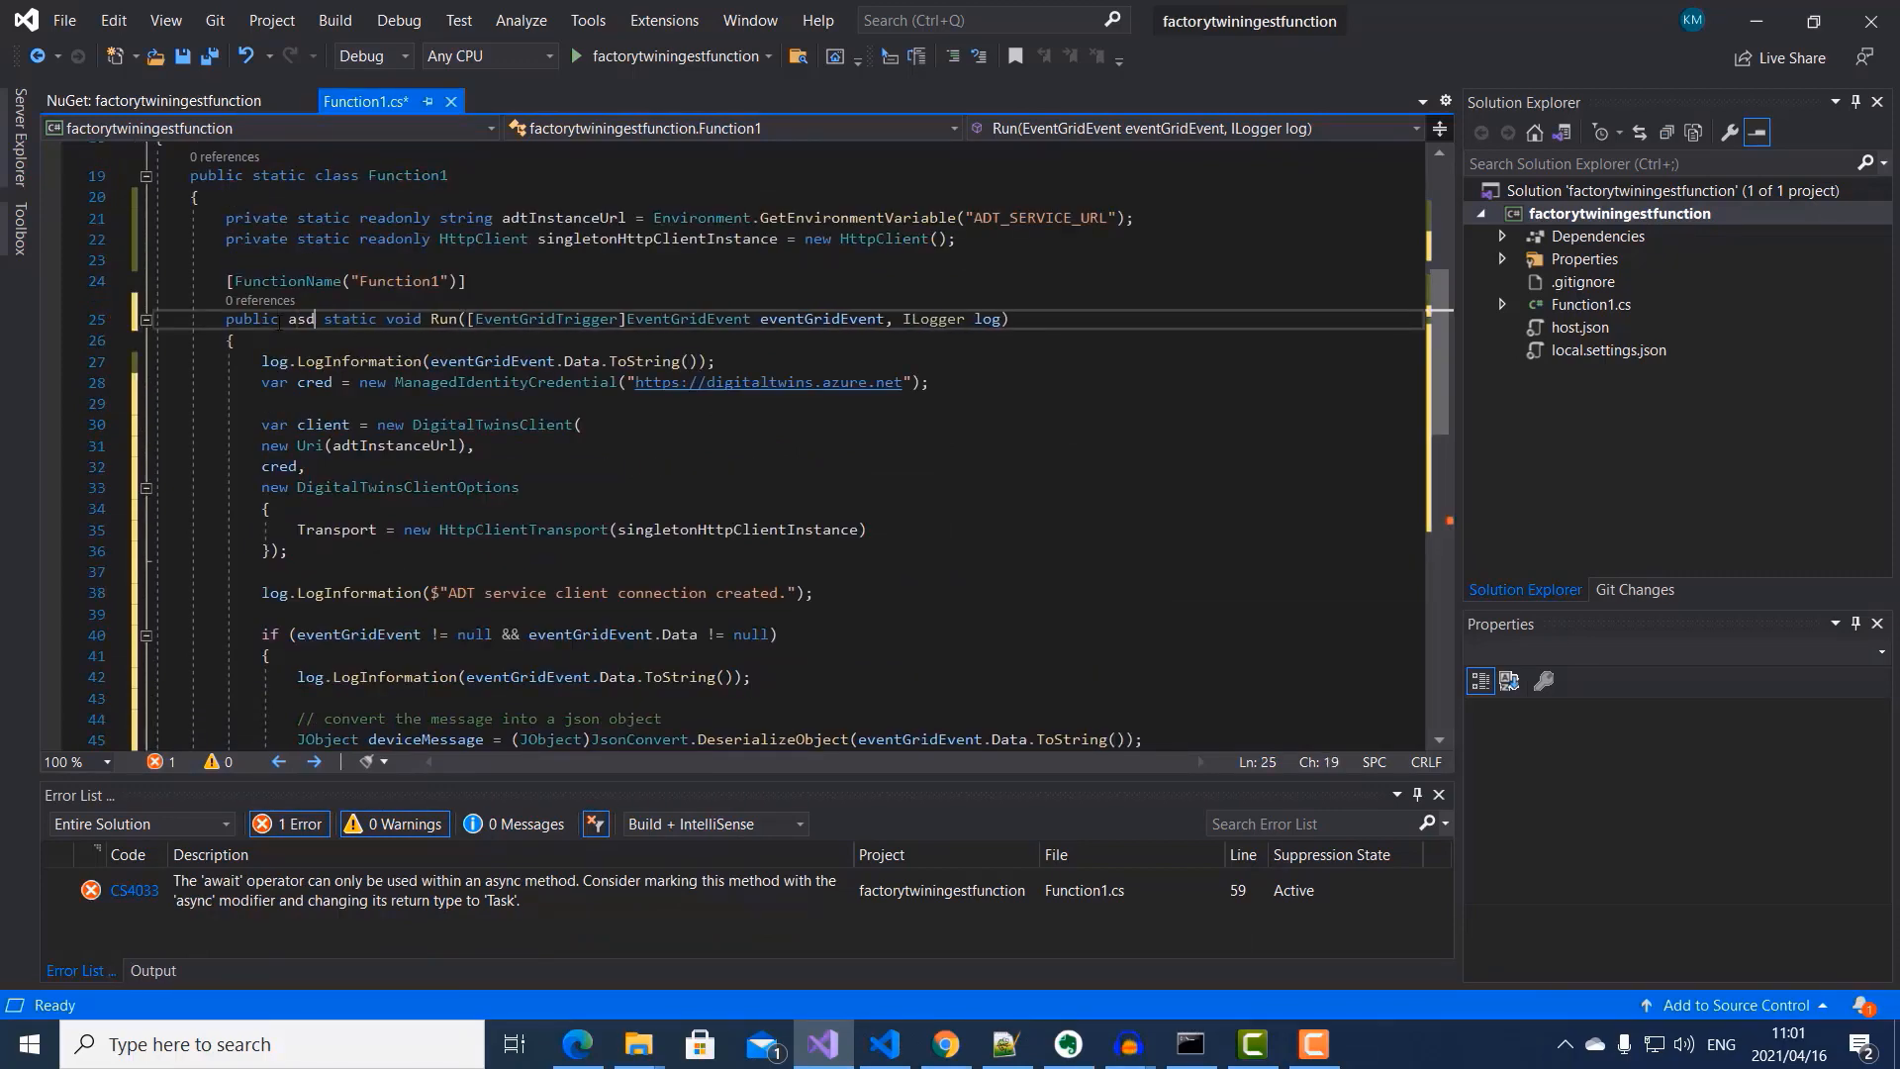
key(BackSpace)
key(BackSpace)
key(BackSpace)
text(async)
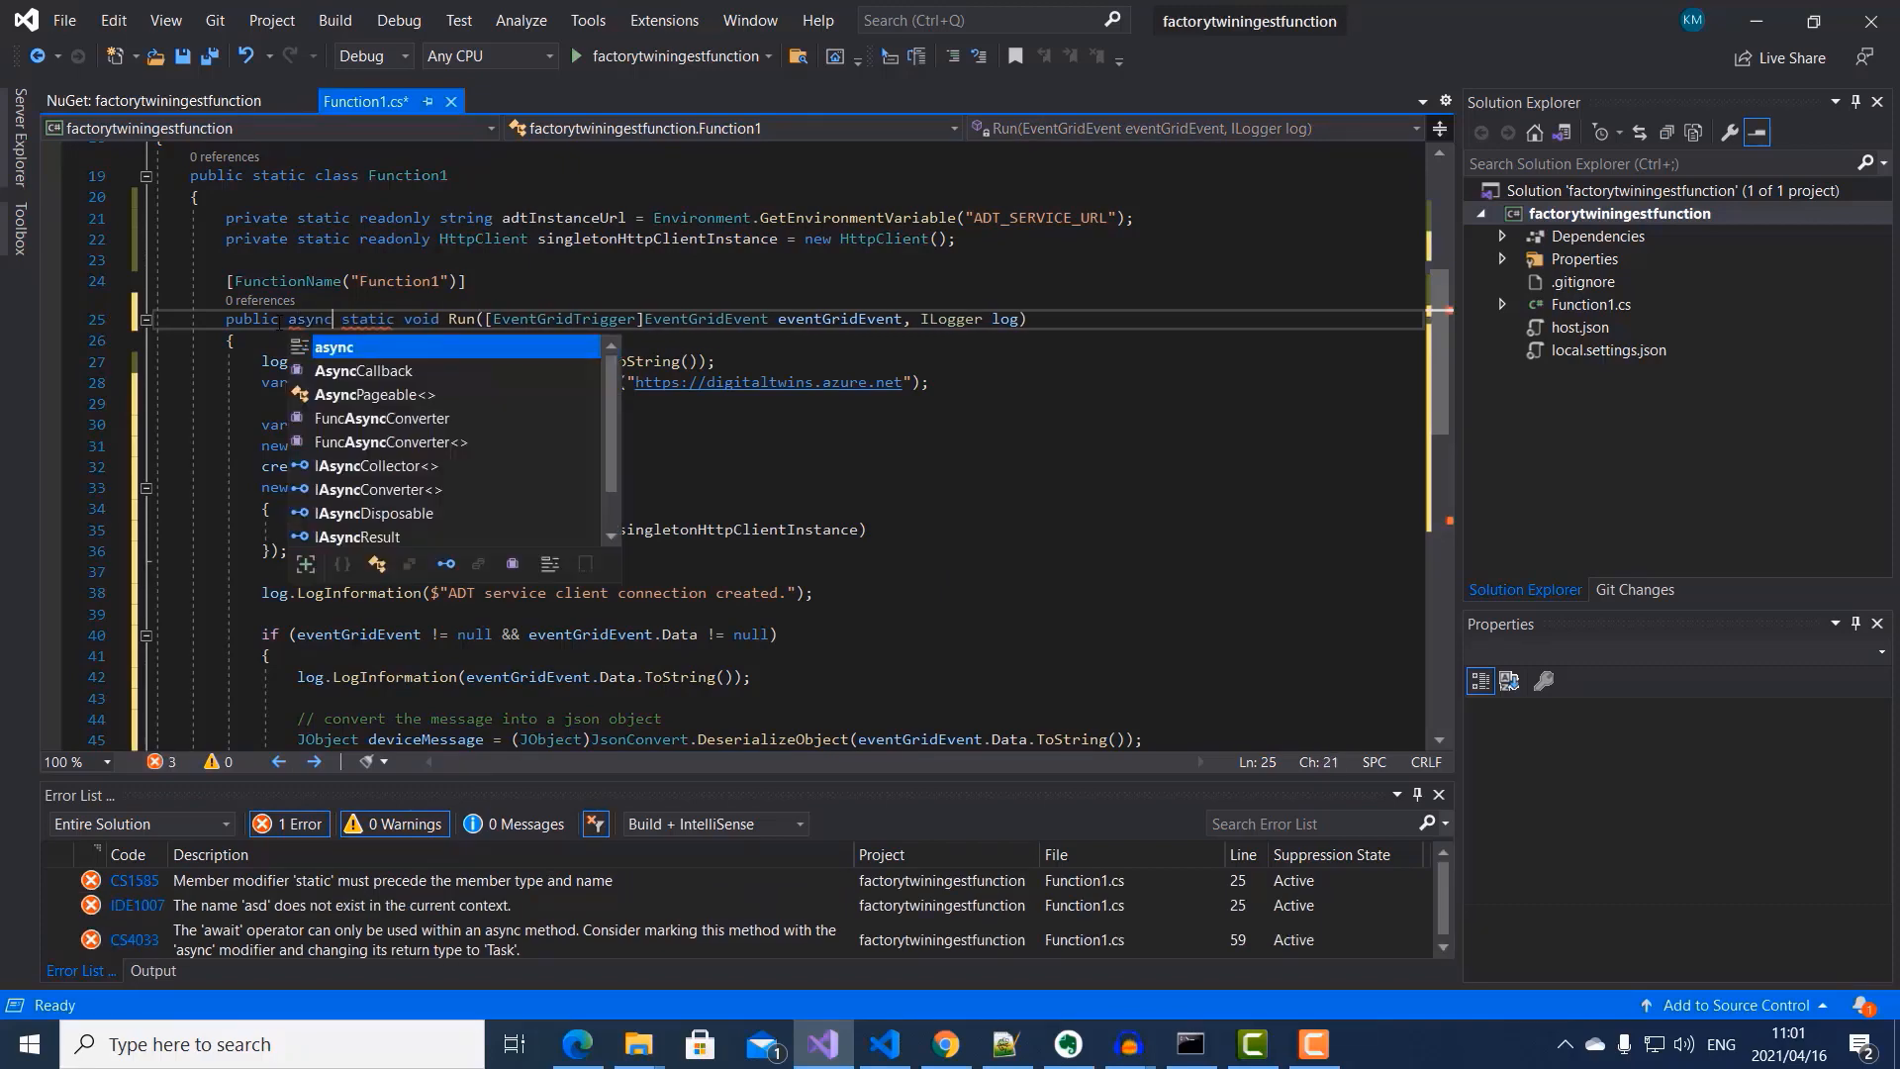
click(211, 579)
Step: Replace the initial event data log line at the start of Run with an empty try block
scroll(781, 410, down, 1)
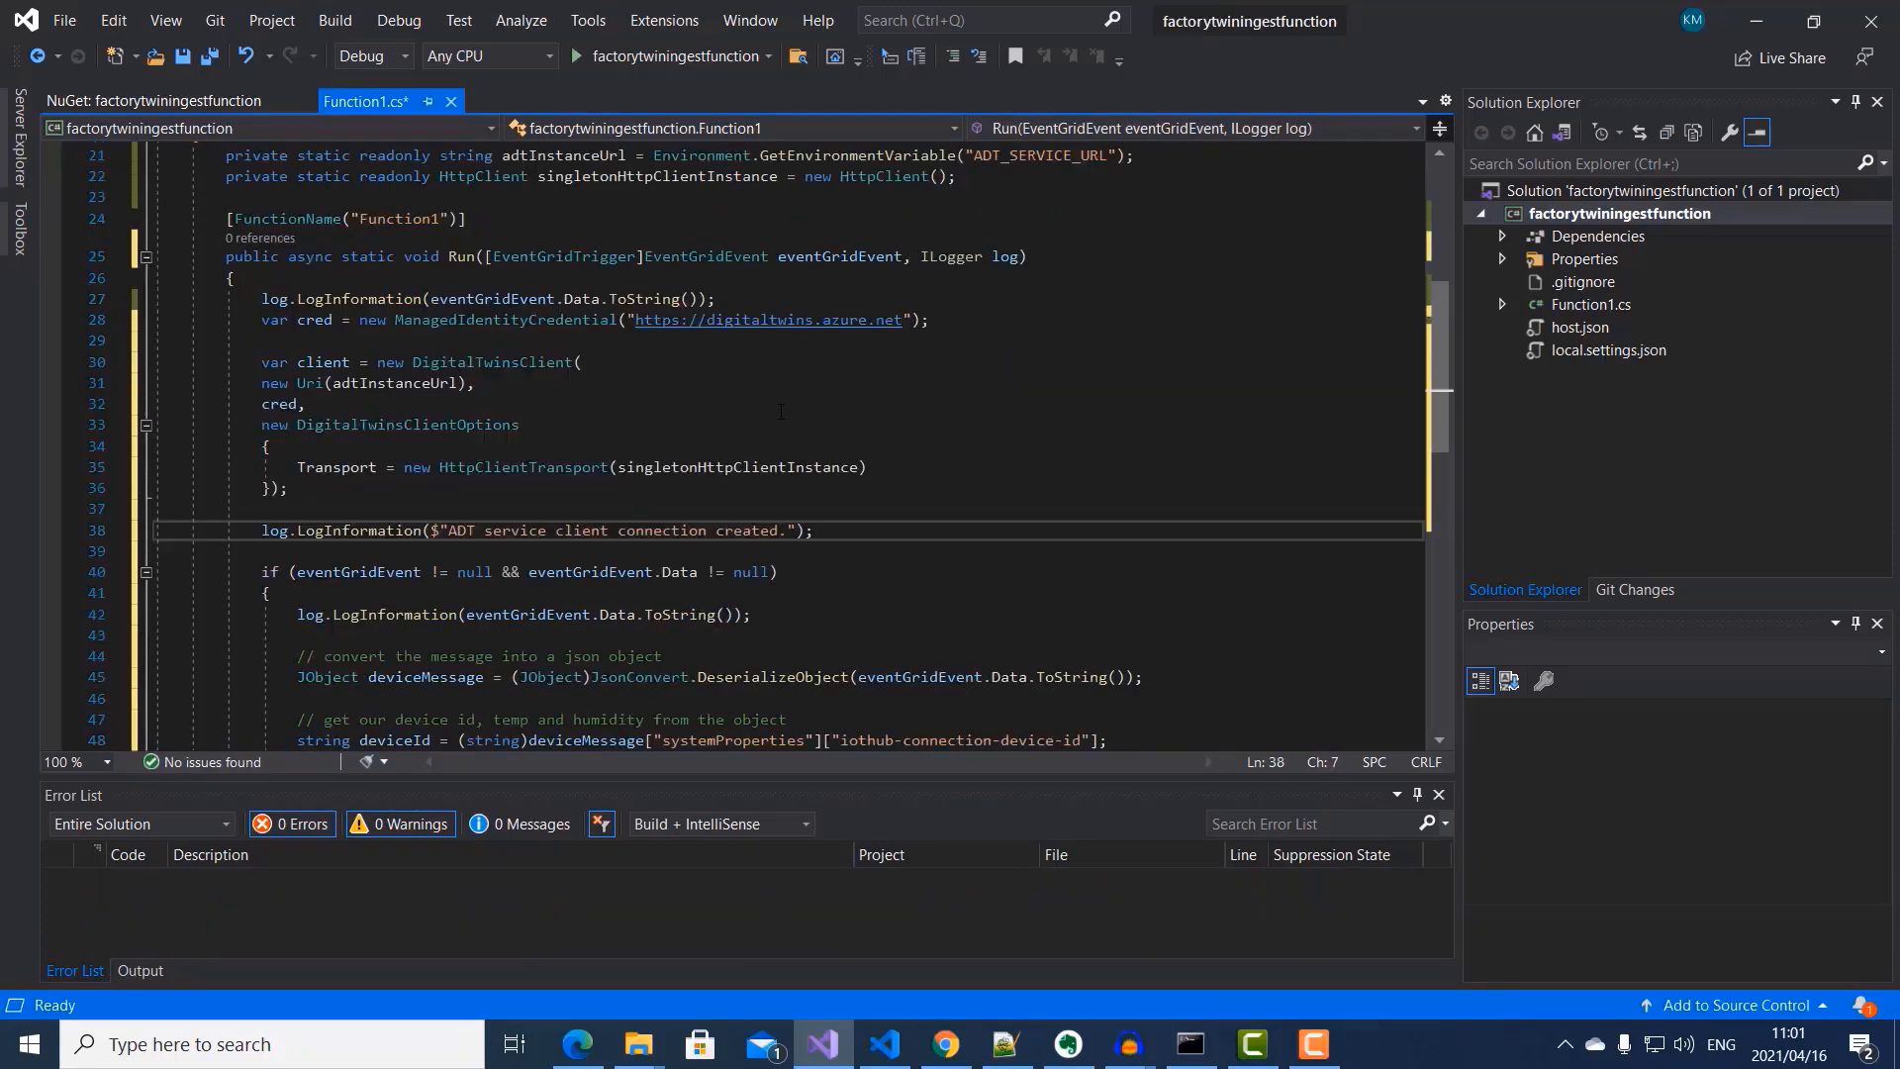
drag(715, 299, 235, 299)
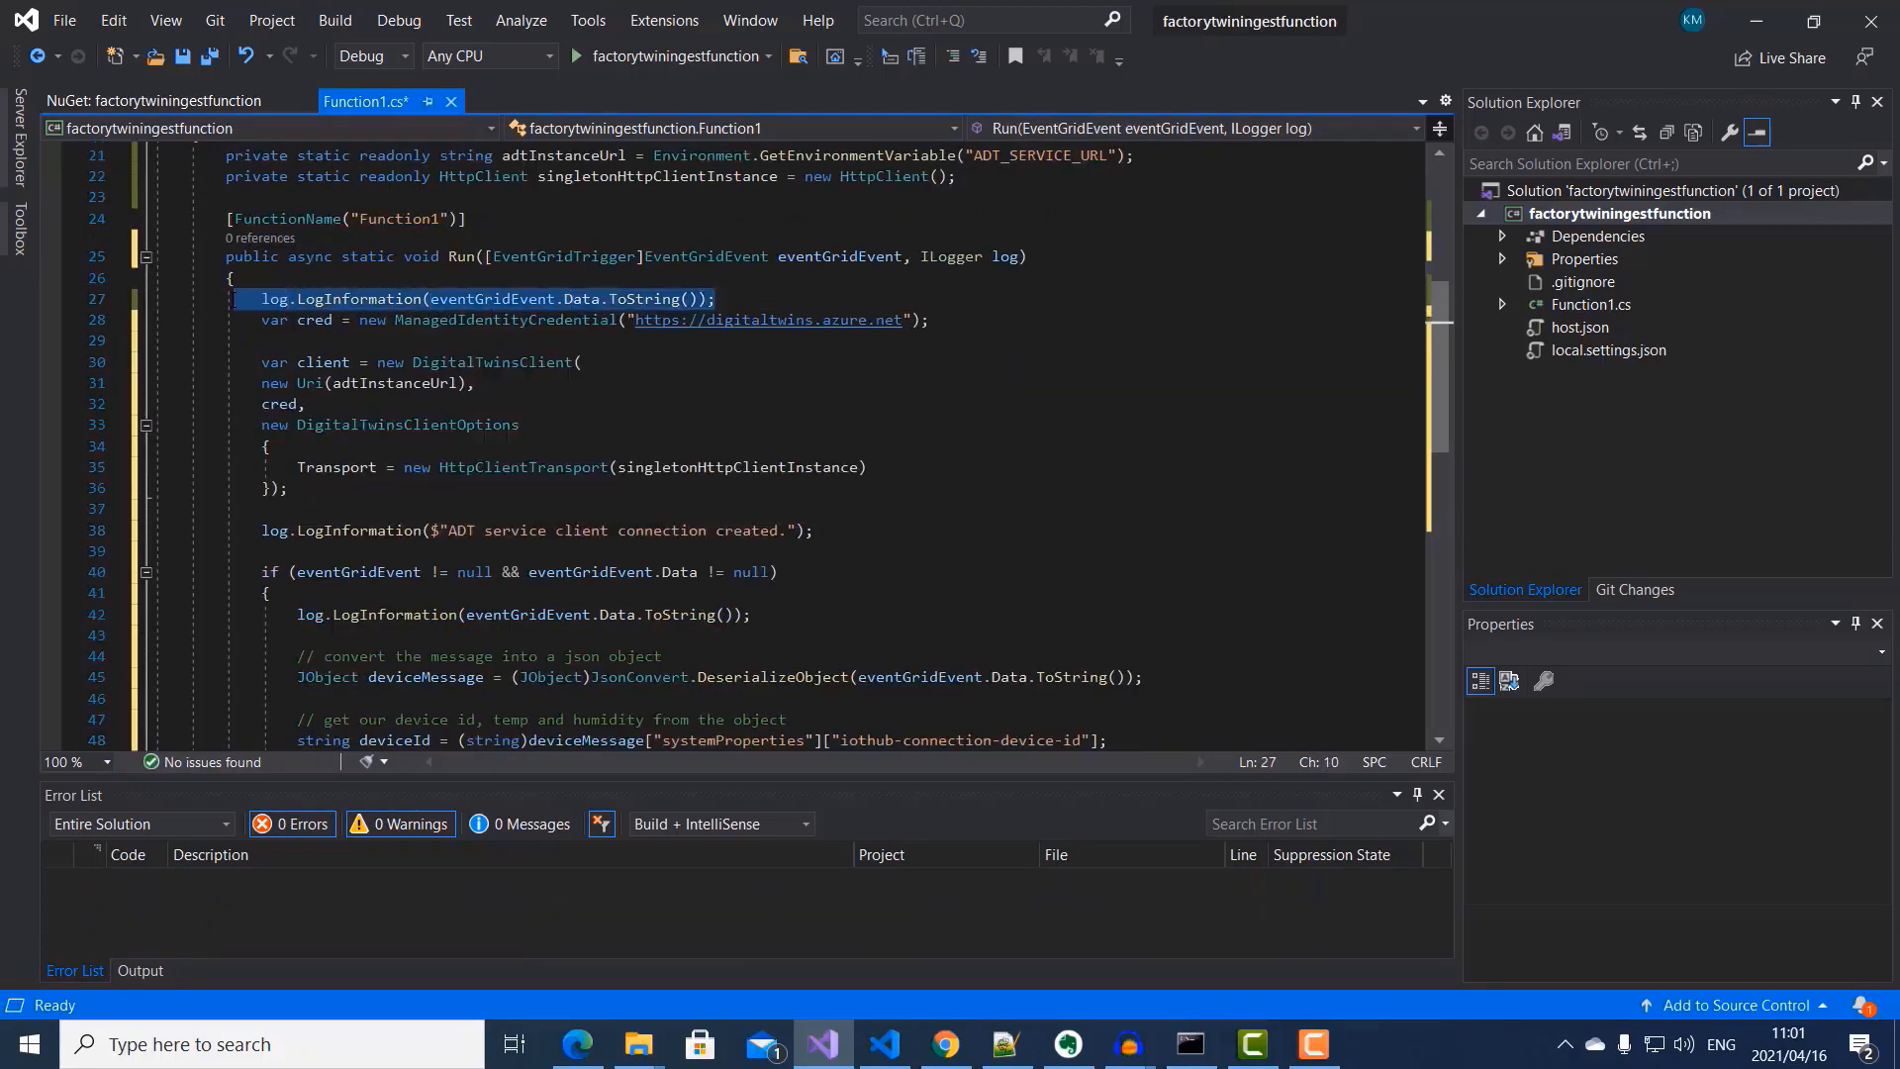
key(Delete)
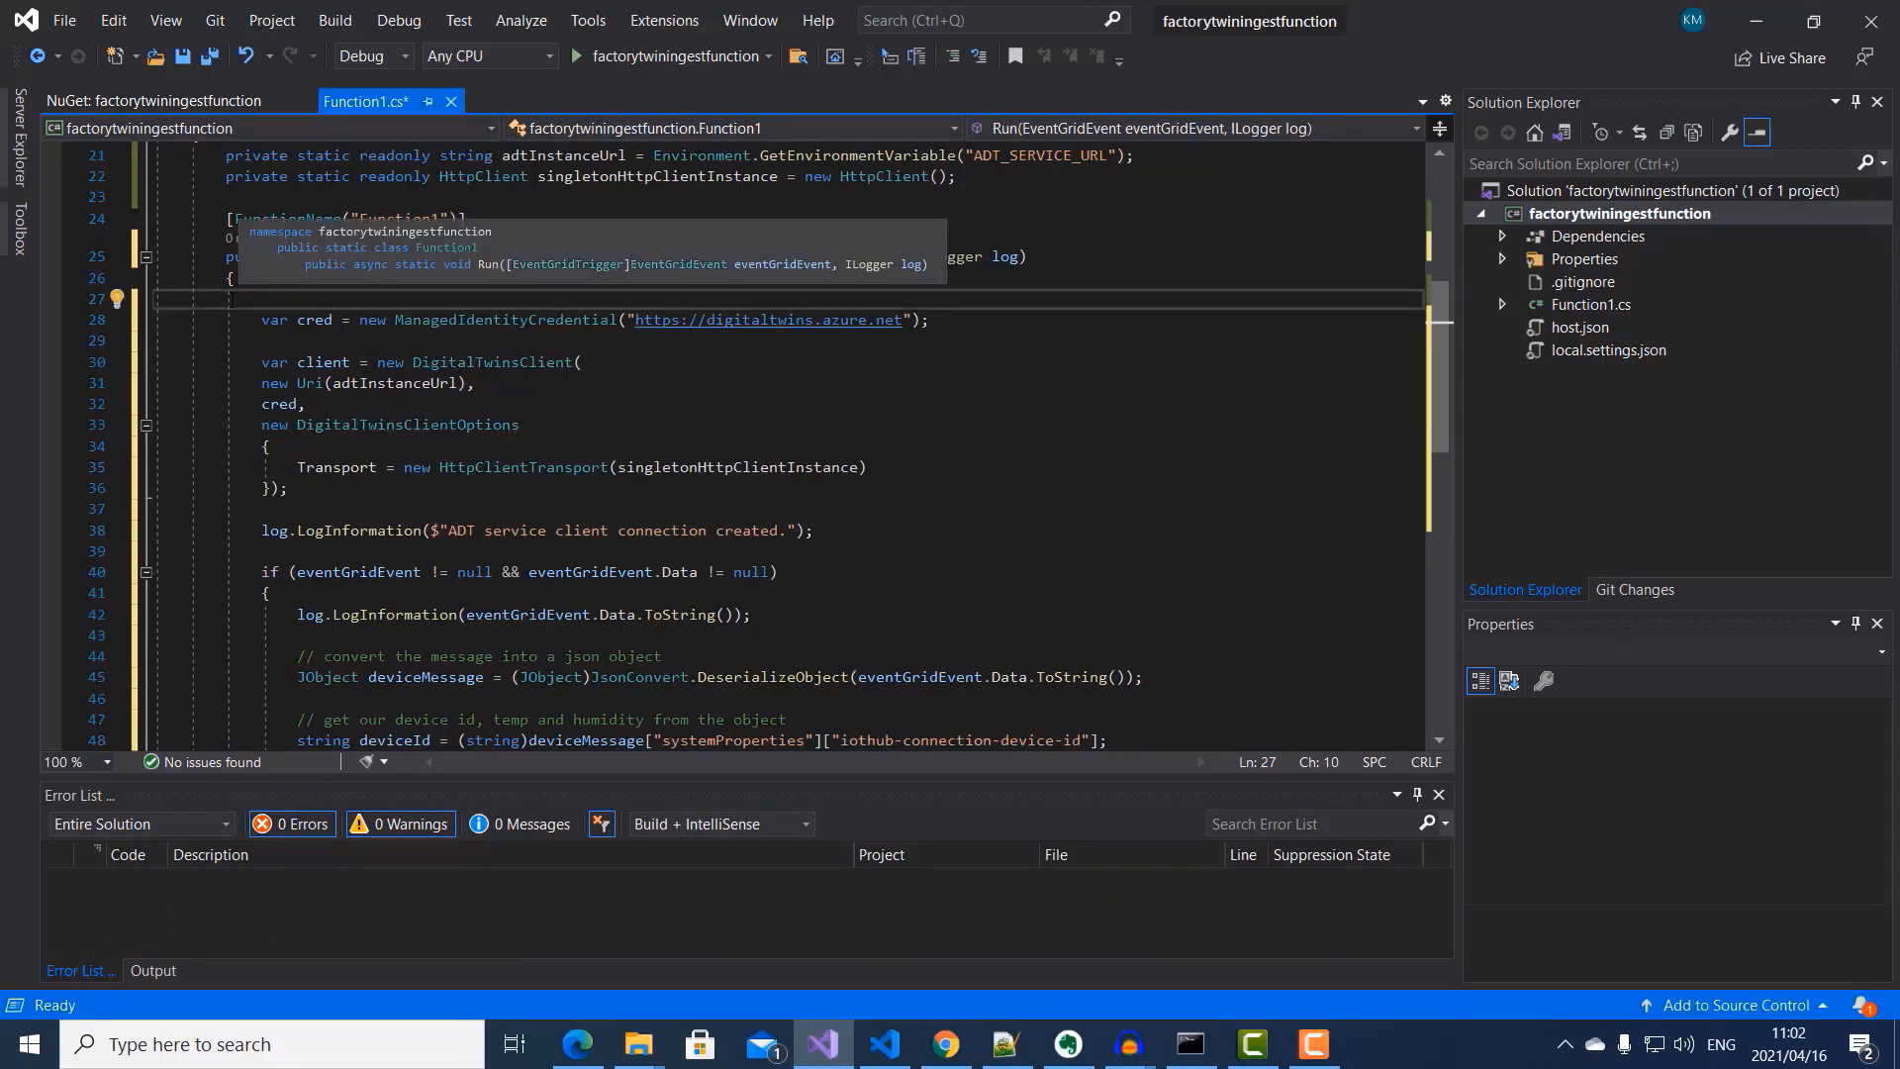
key(Return)
text(try )
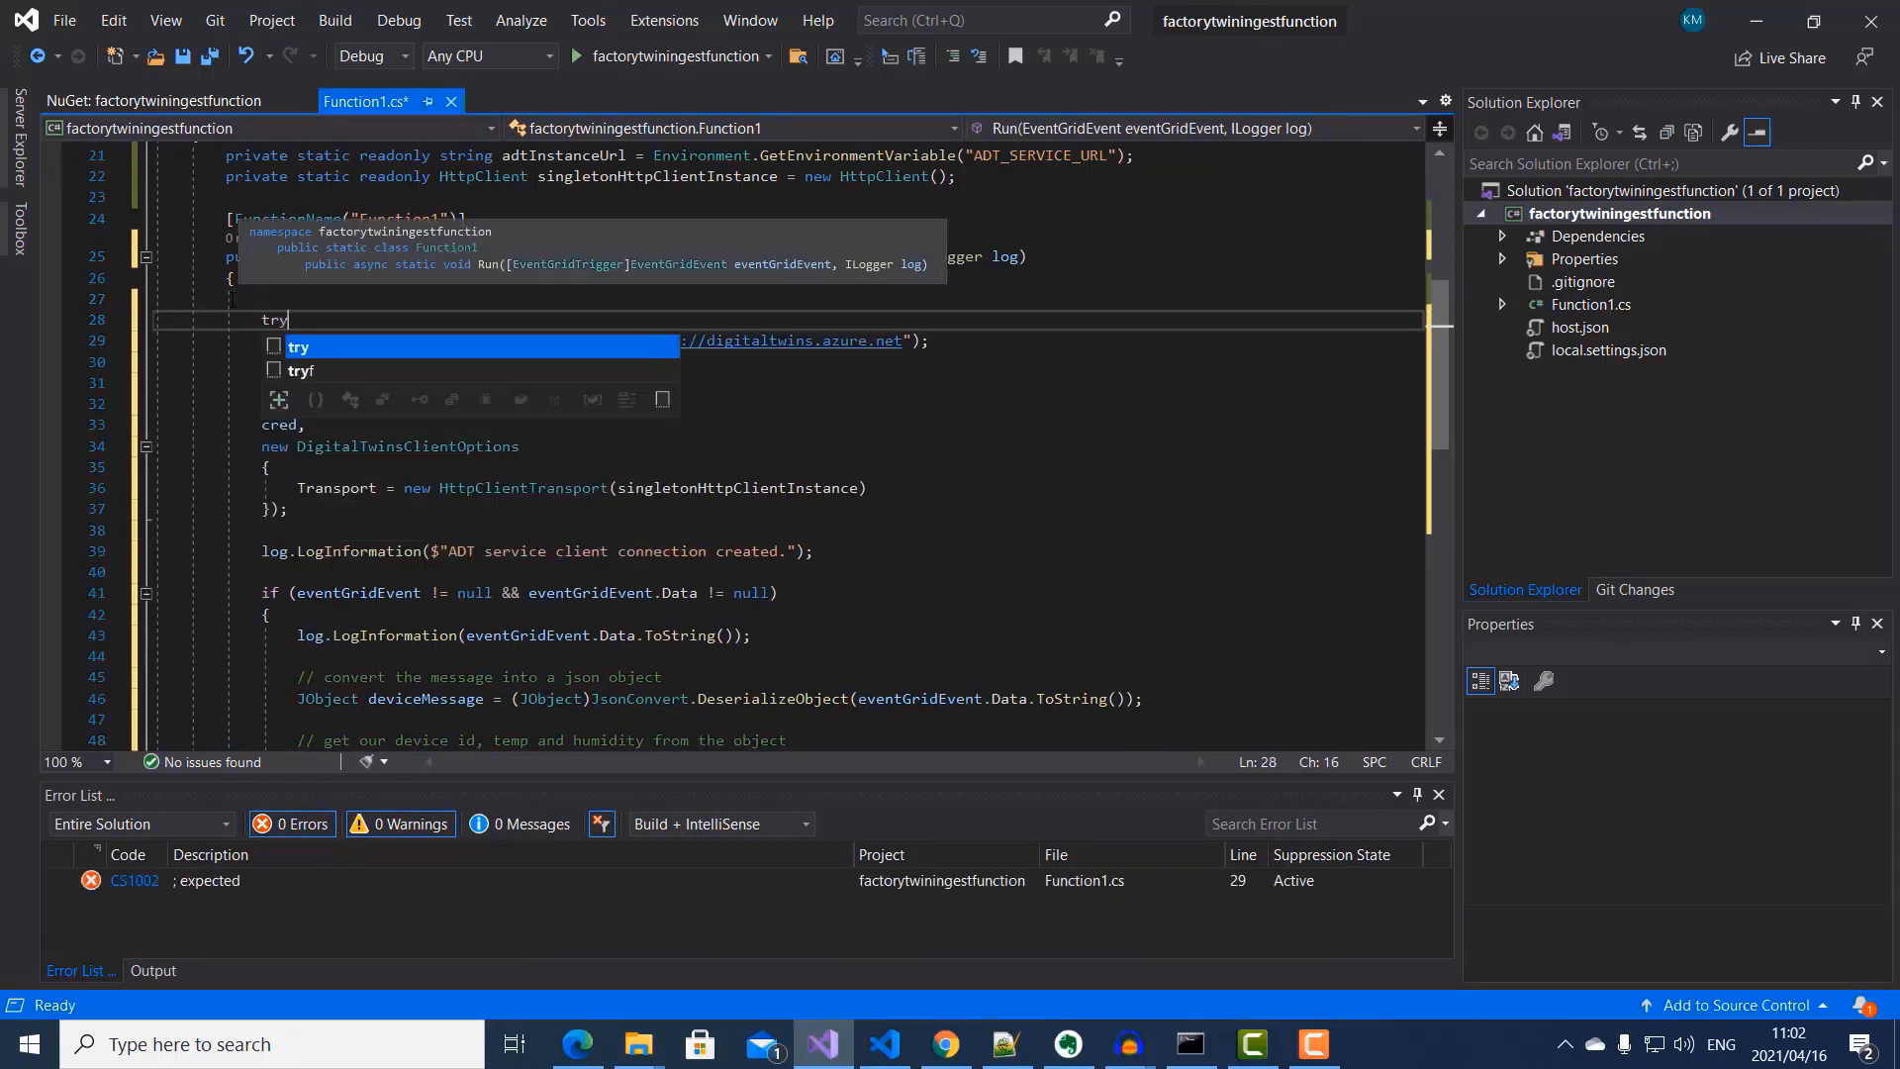
text({)
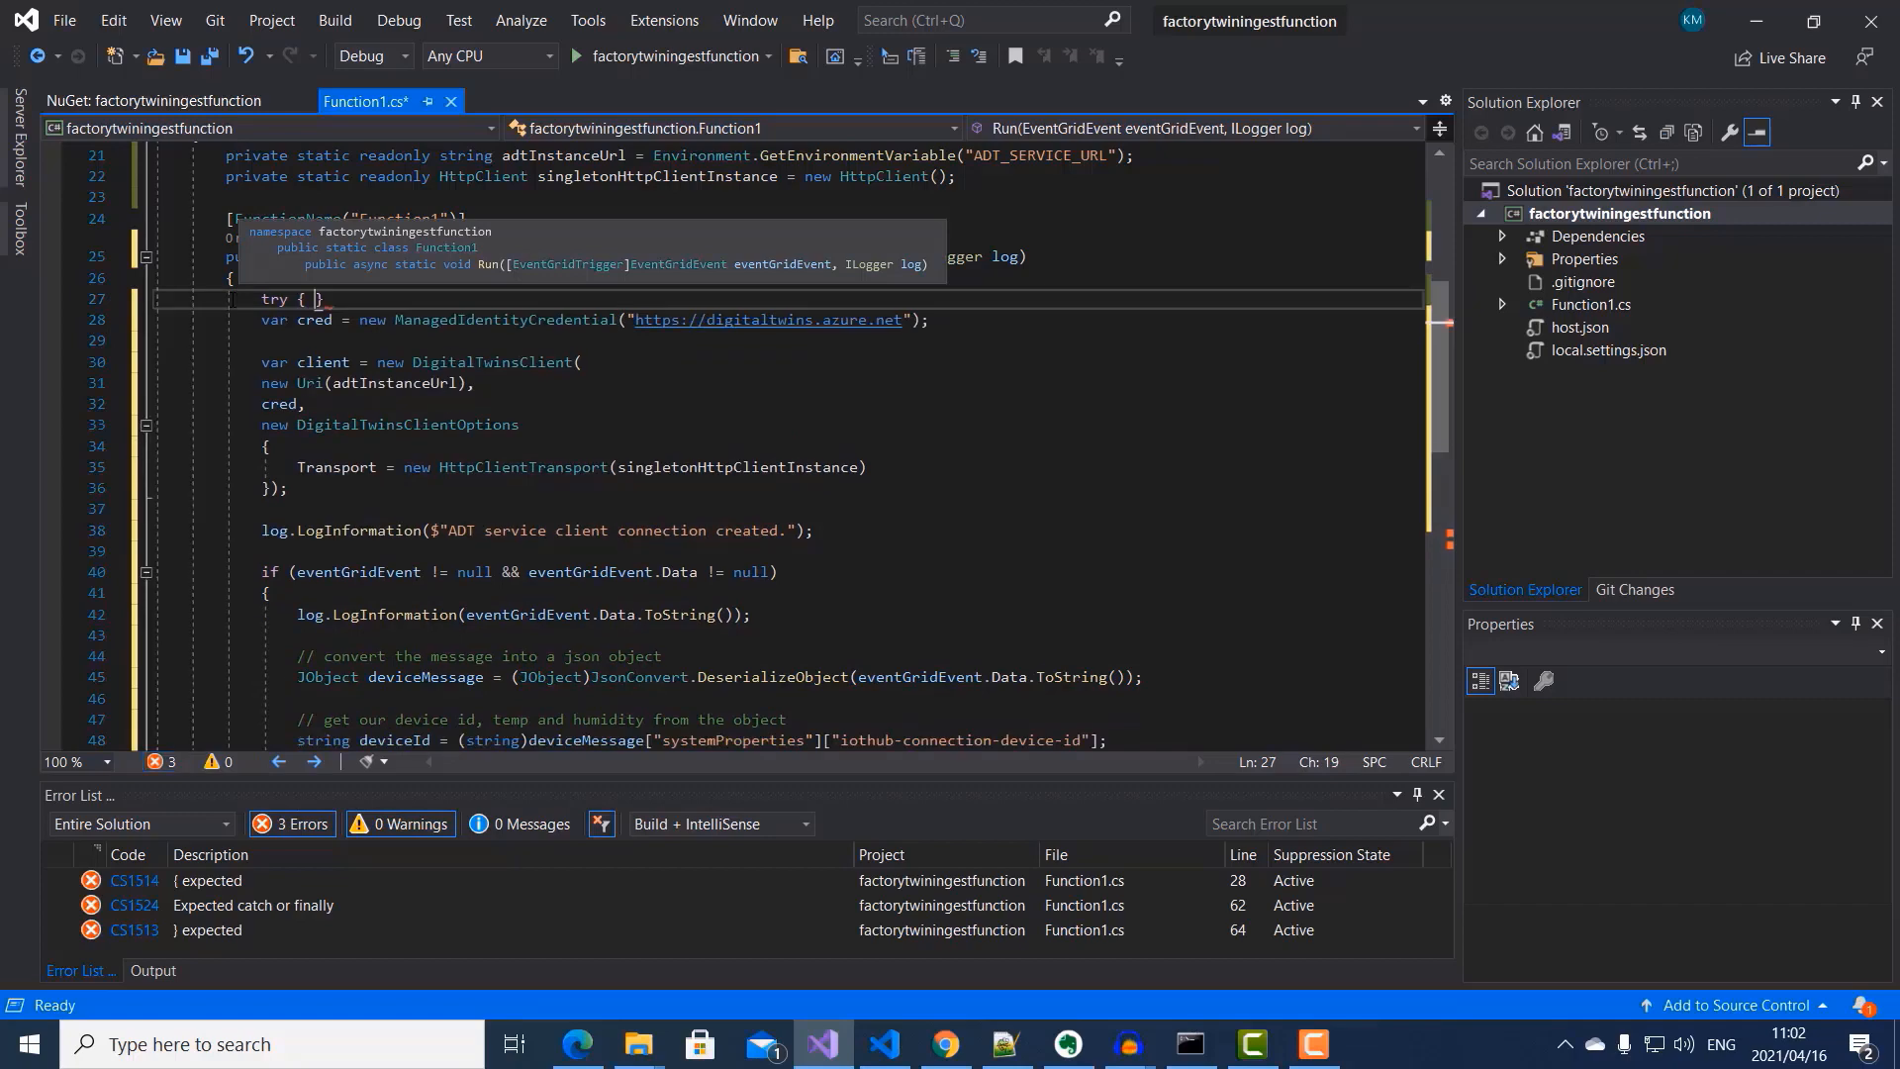
key(Return)
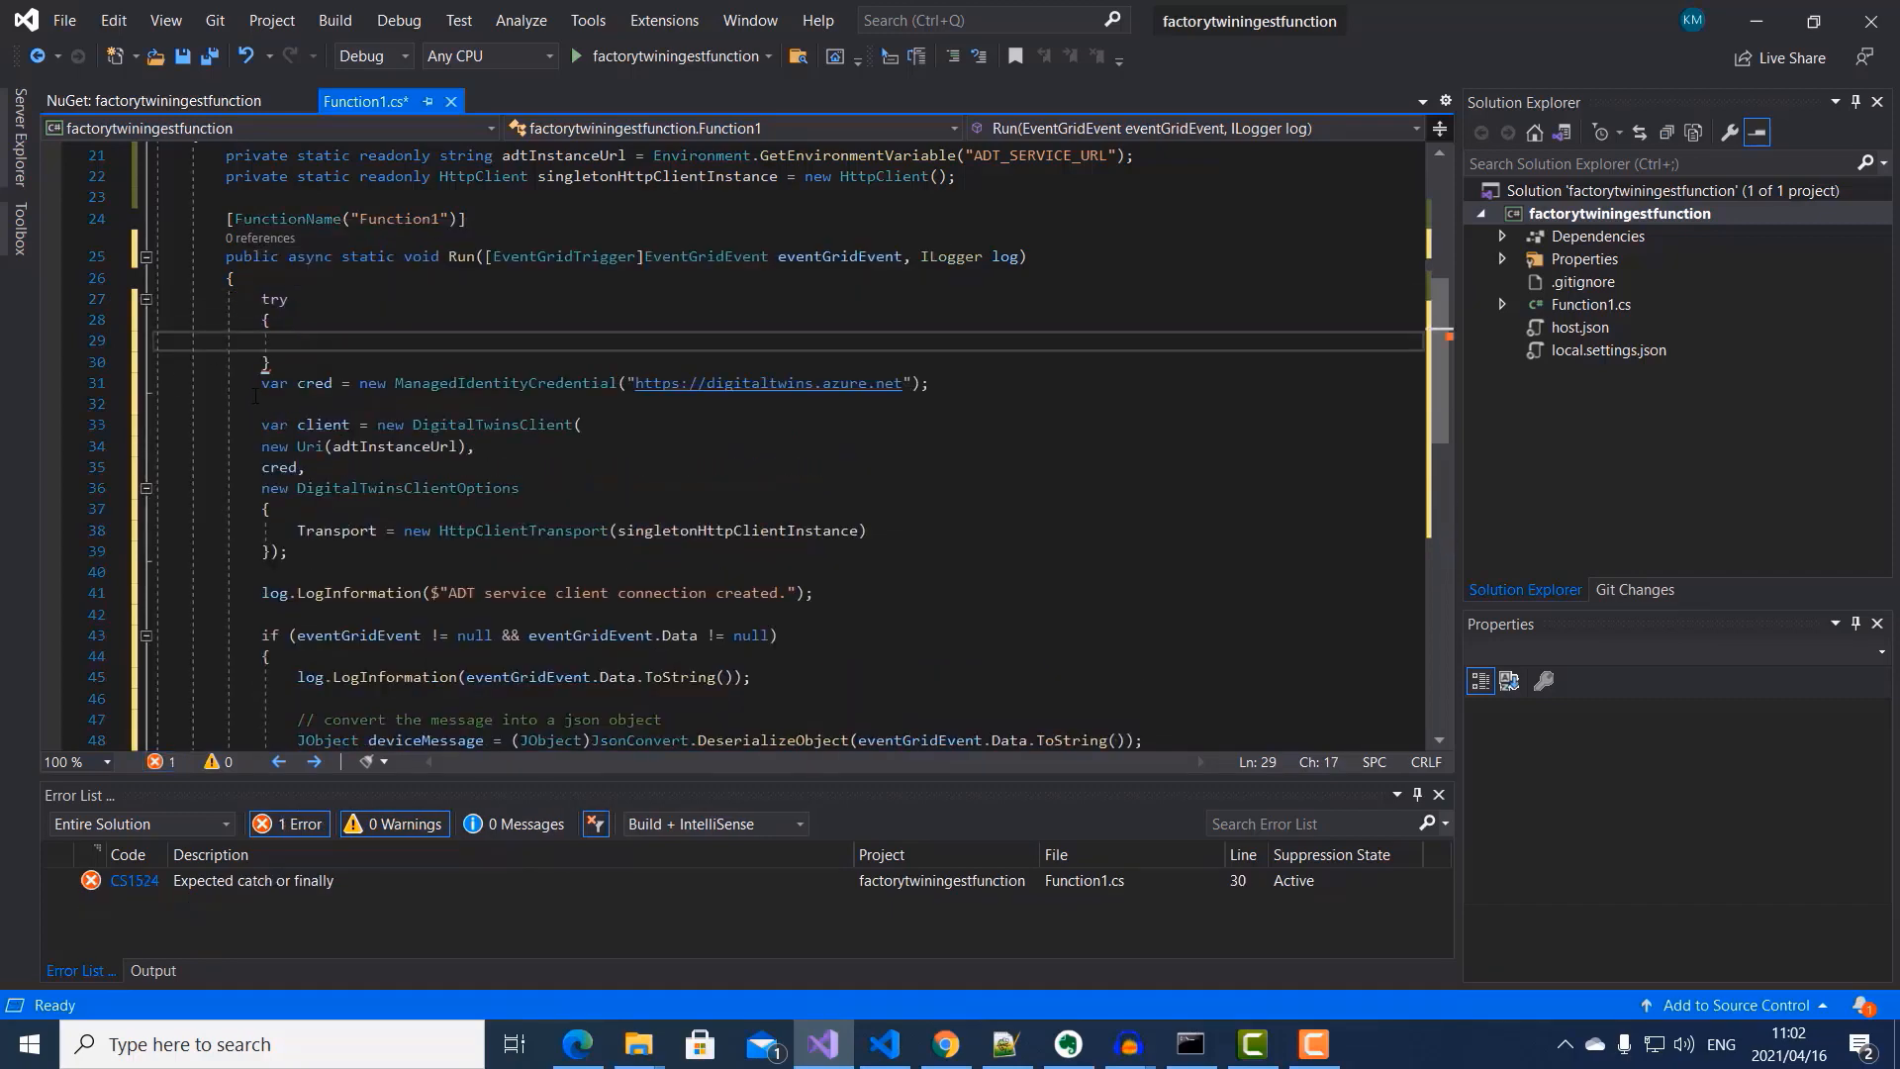
Step: Move the client creation and event-handling code into the try block and add a catch block logging "Error in ingest function: {ex.Message}"
scroll(255, 396, down, 1)
drag(255, 322, 391, 370)
scroll(391, 370, down, 3)
scroll(390, 370, down, 2)
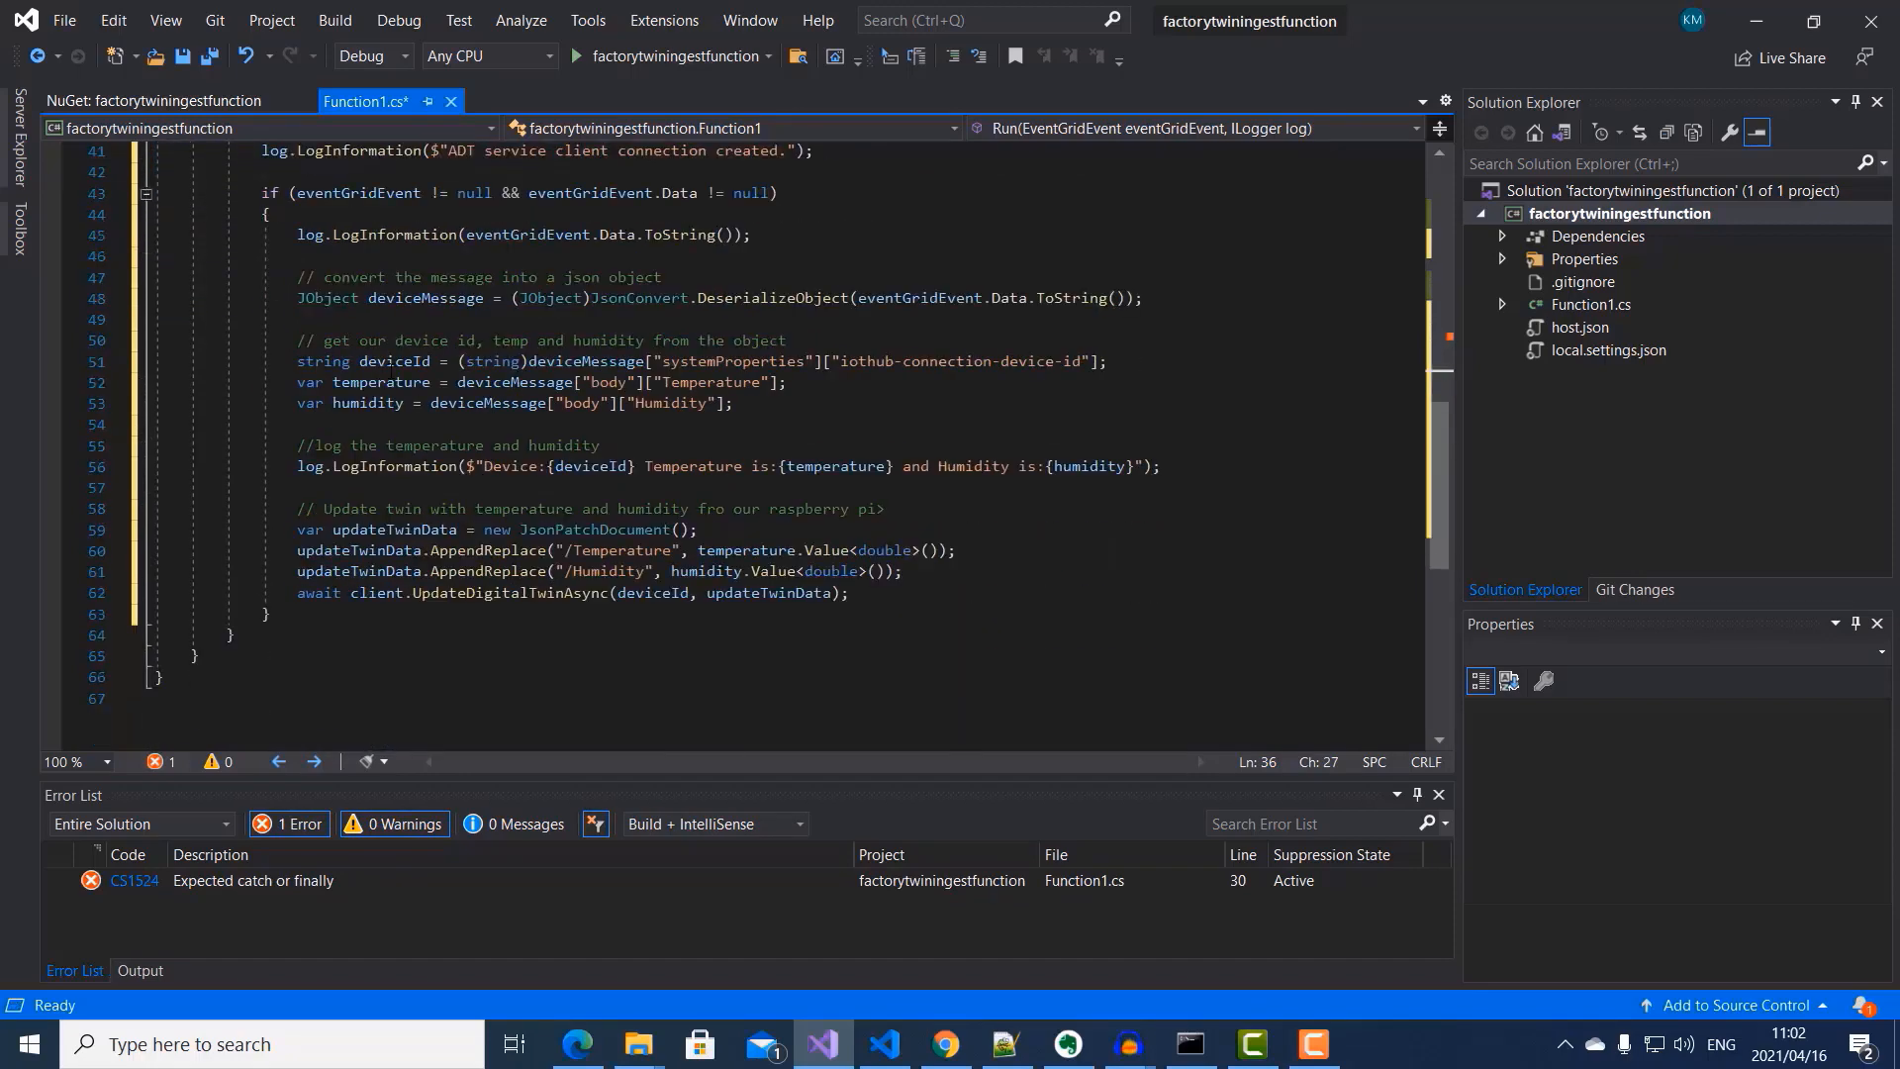
key(shift+Down)
key(shift+Down)
key(shift+Down)
key(shift+Down)
key(shift+Down)
key(shift+Down)
key(shift+Down)
key(shift+Down)
key(shift+Down)
key(shift+Down)
key(shift+Down)
key(shift+Down)
key(shift+Down)
key(shift+Down)
key(shift+Down)
key(shift+Down)
key(shift+Down)
key(shift+Down)
key(shift+Down)
key(shift+Down)
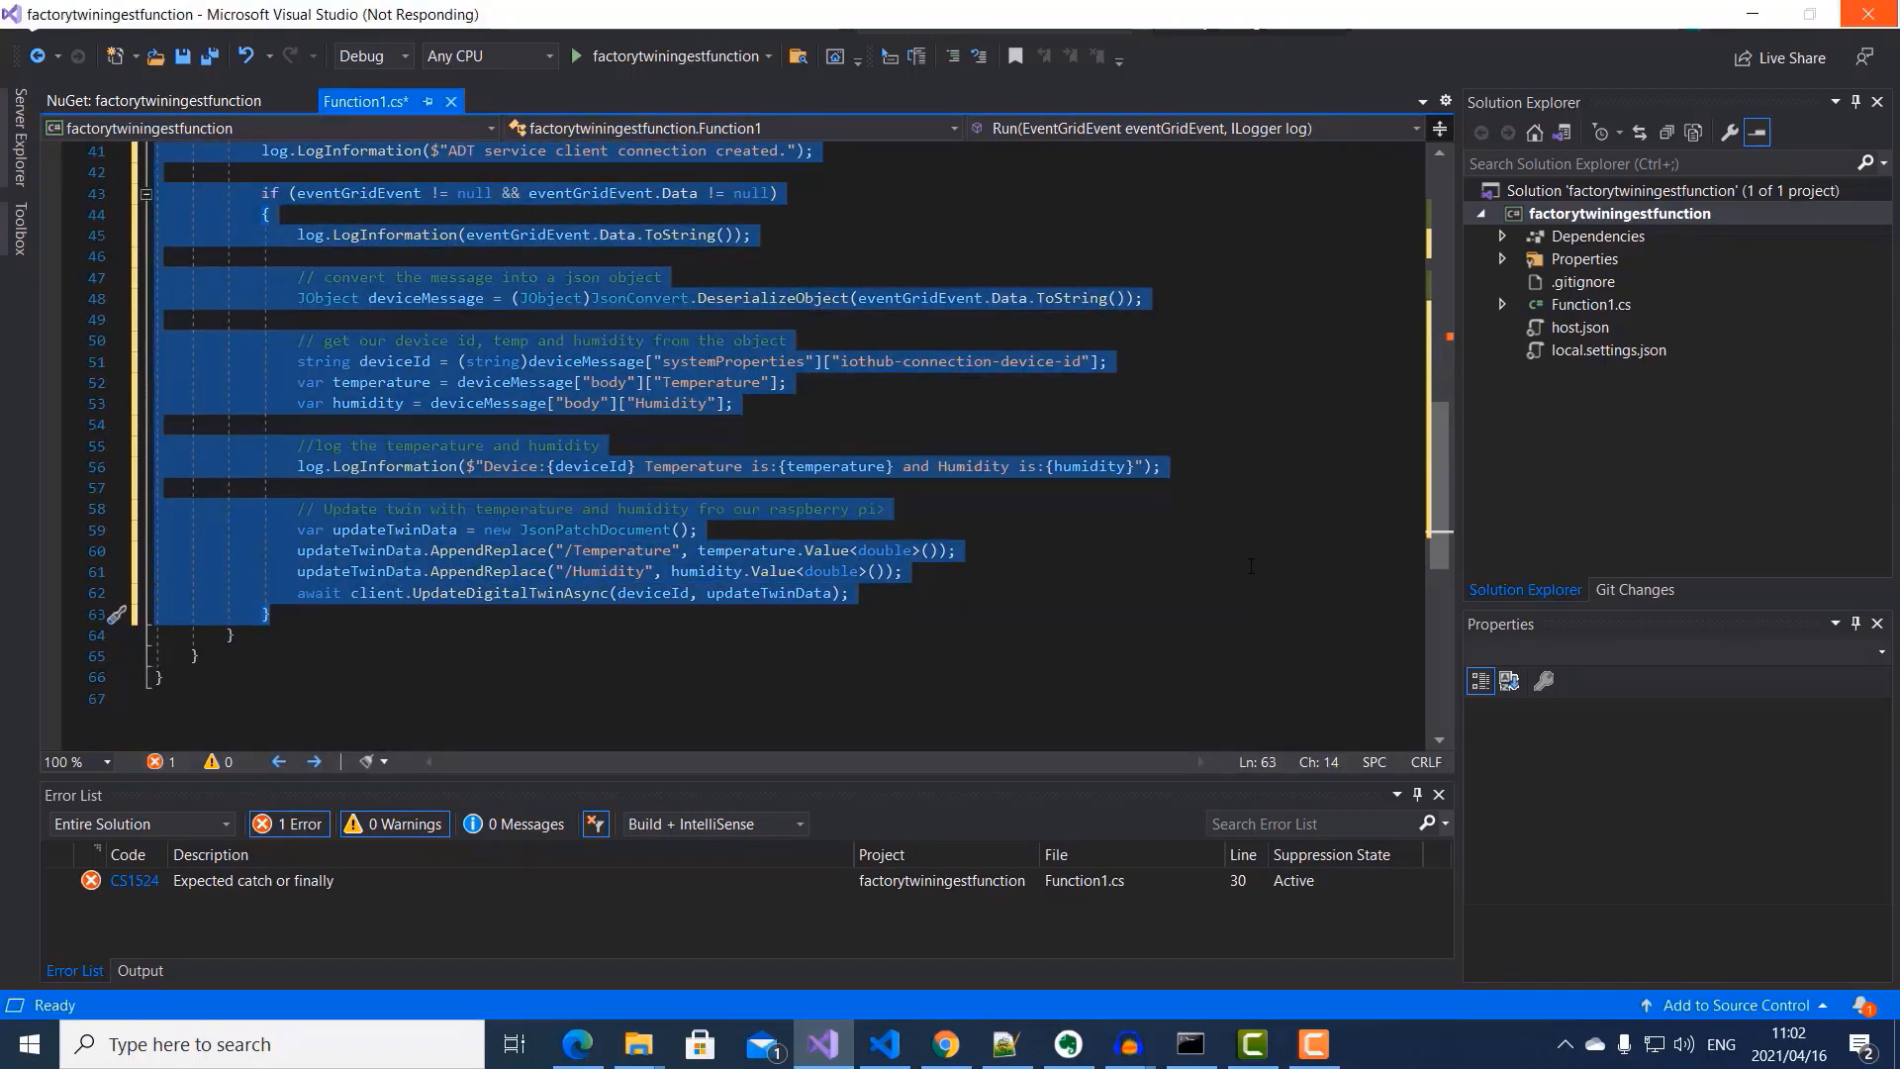
key(ctrl+x)
key(ctrl+v)
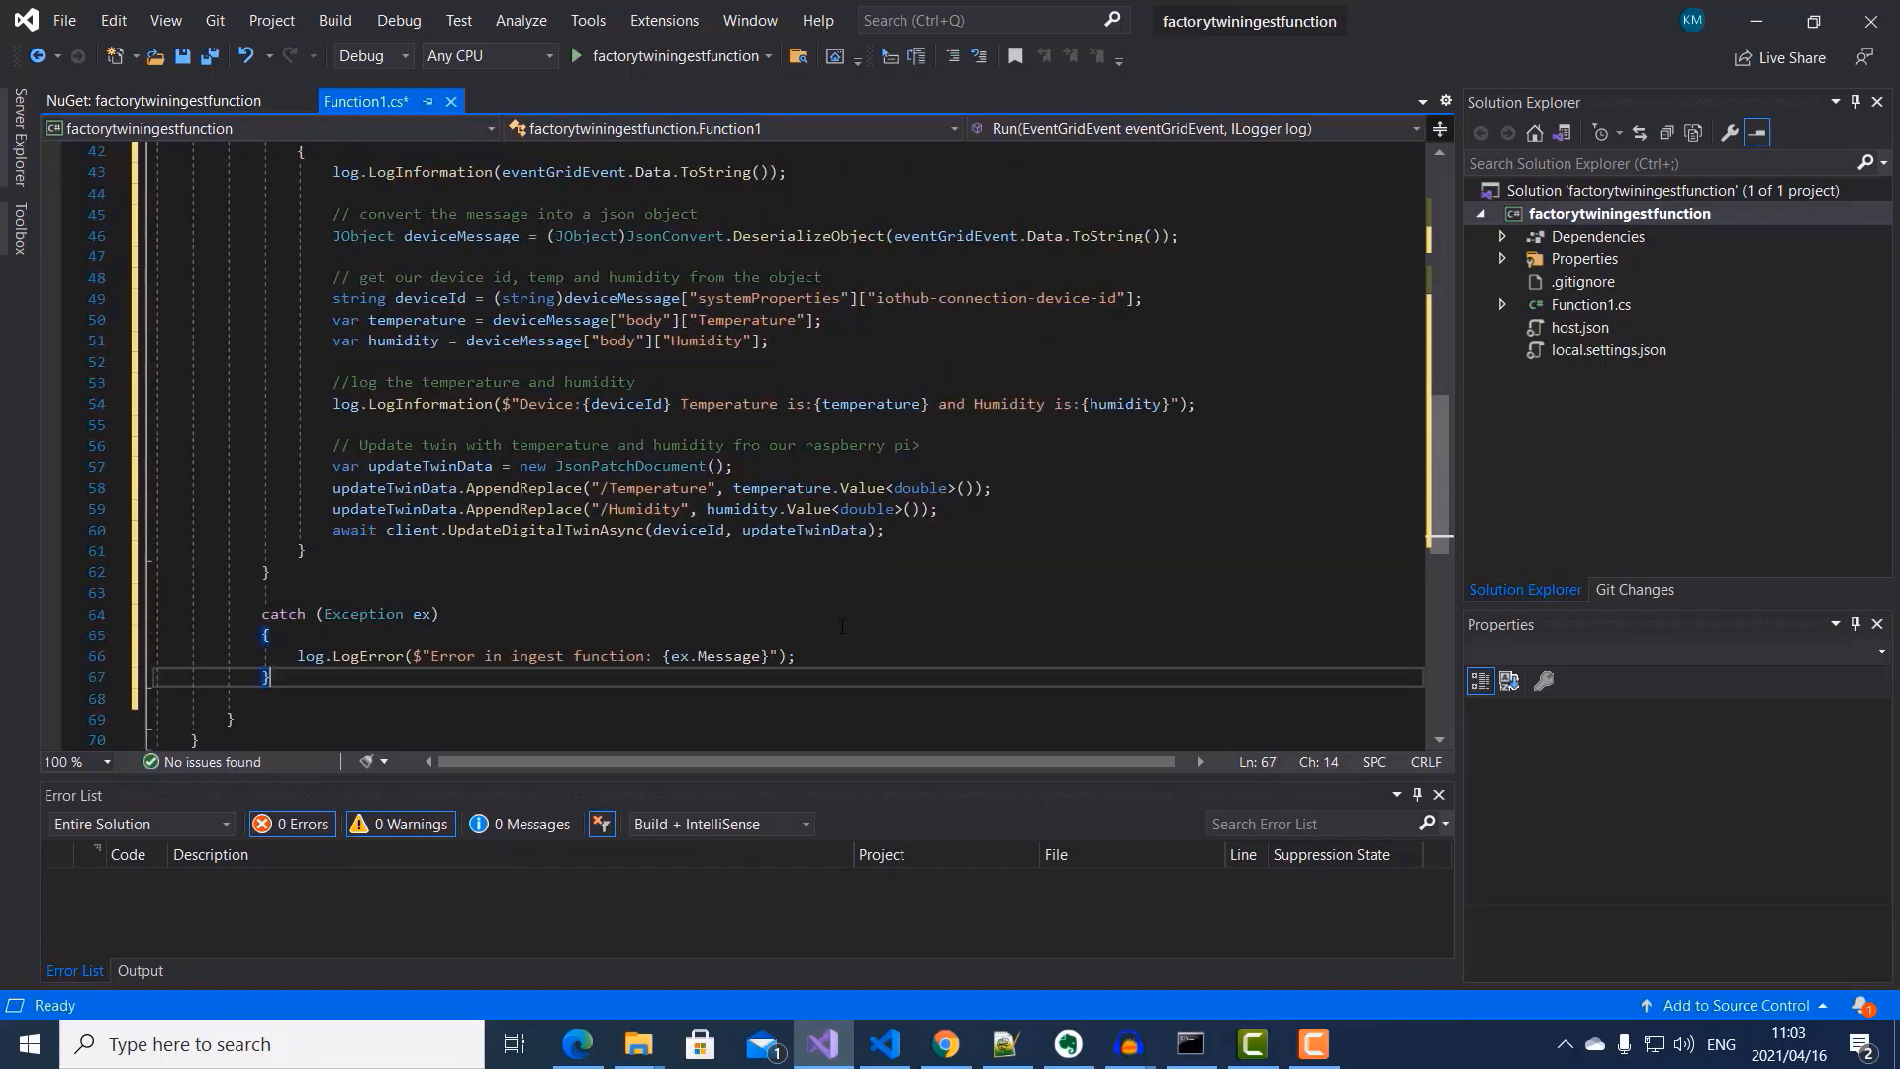
scroll(842, 626, down, 1)
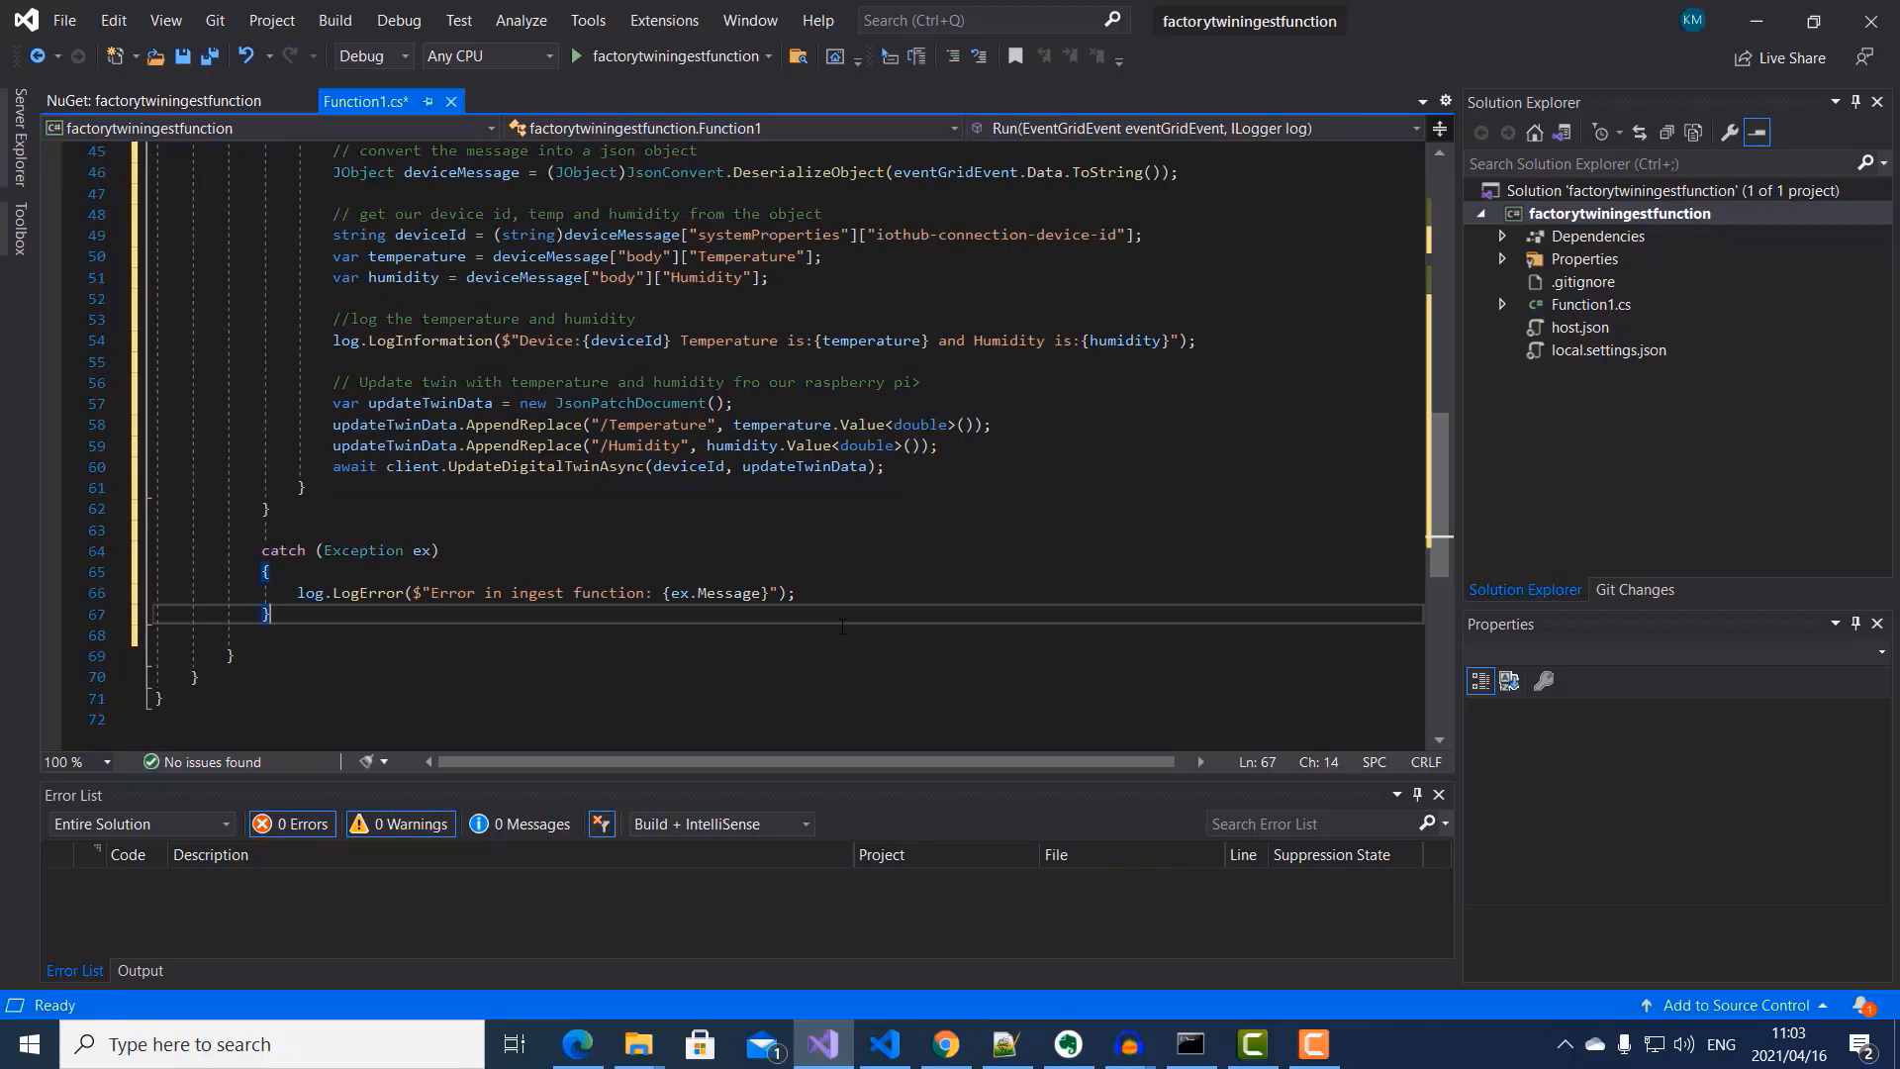
Step: Above the try block, add a check that logs "Application setting \"ADT_SERVICE_URL\" not set" when adtInstanceUrl is null, and save the file
scroll(843, 626, up, 8)
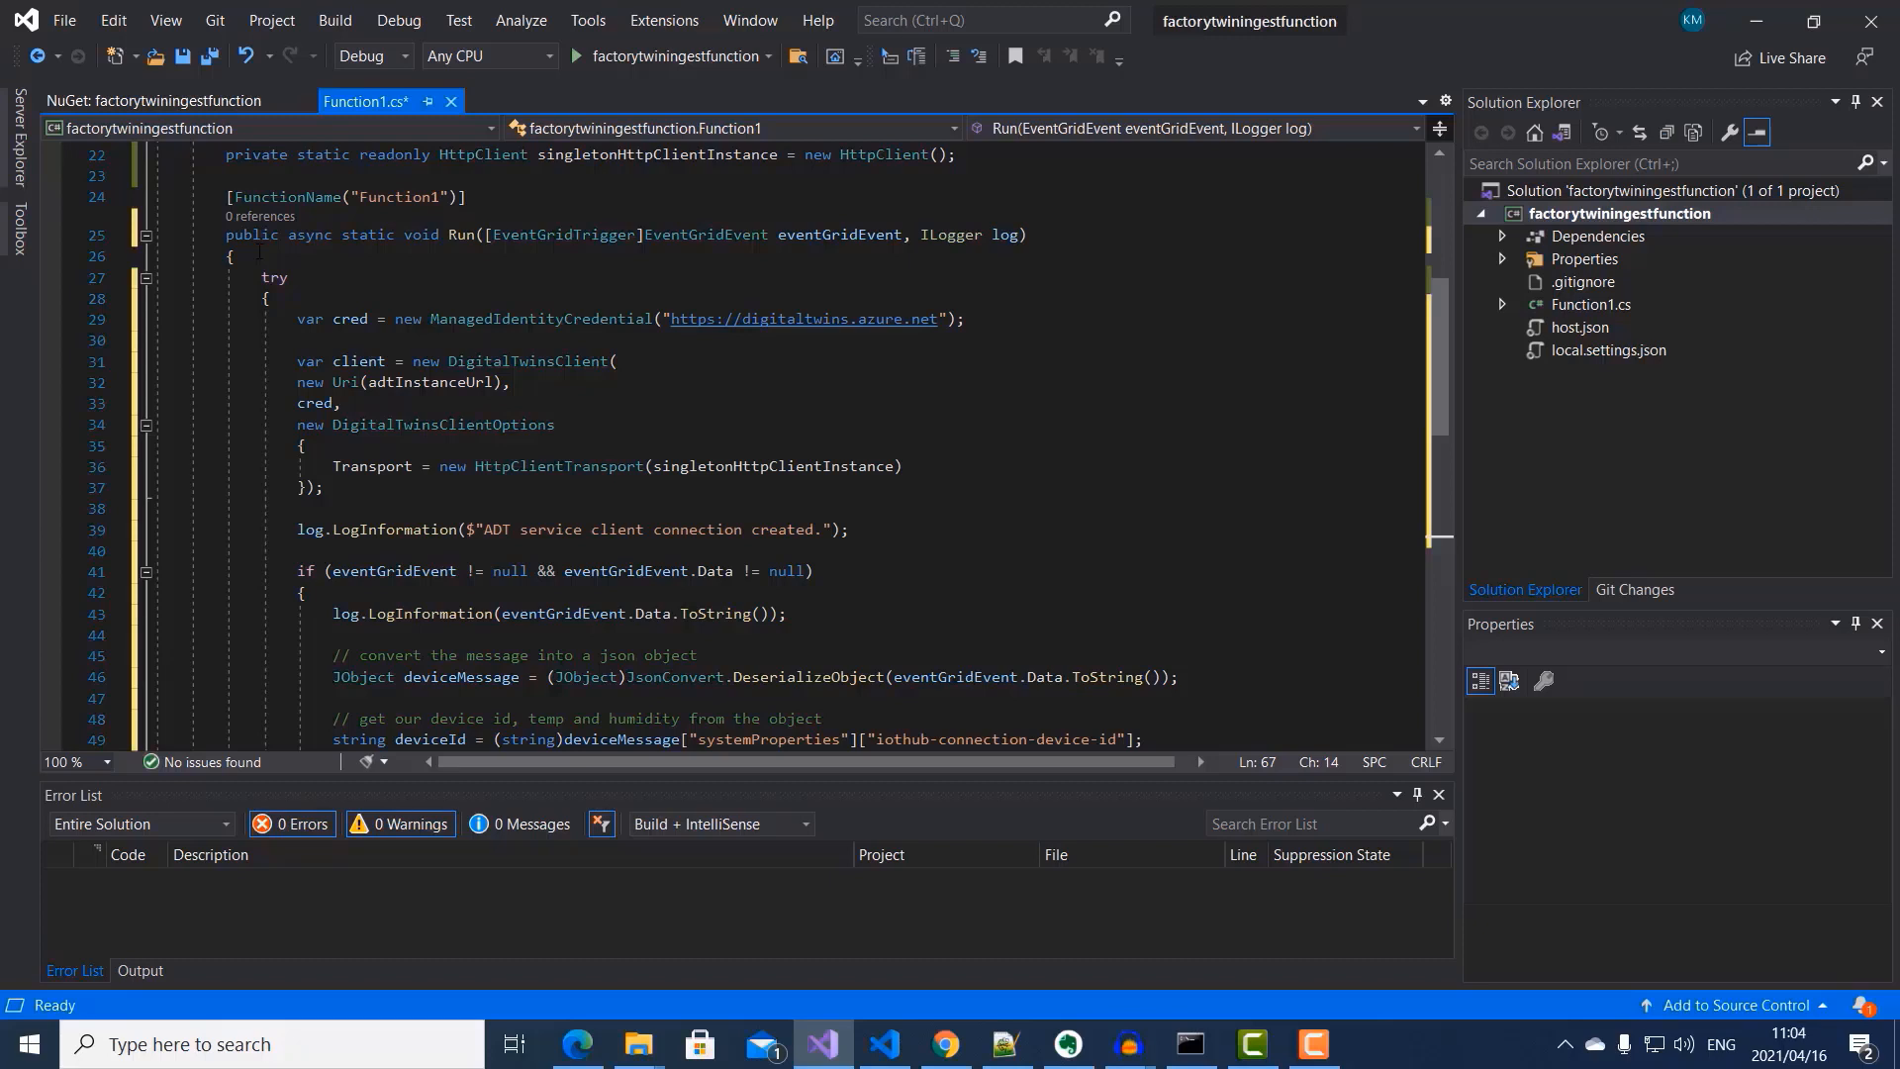
click(259, 251)
key(Return)
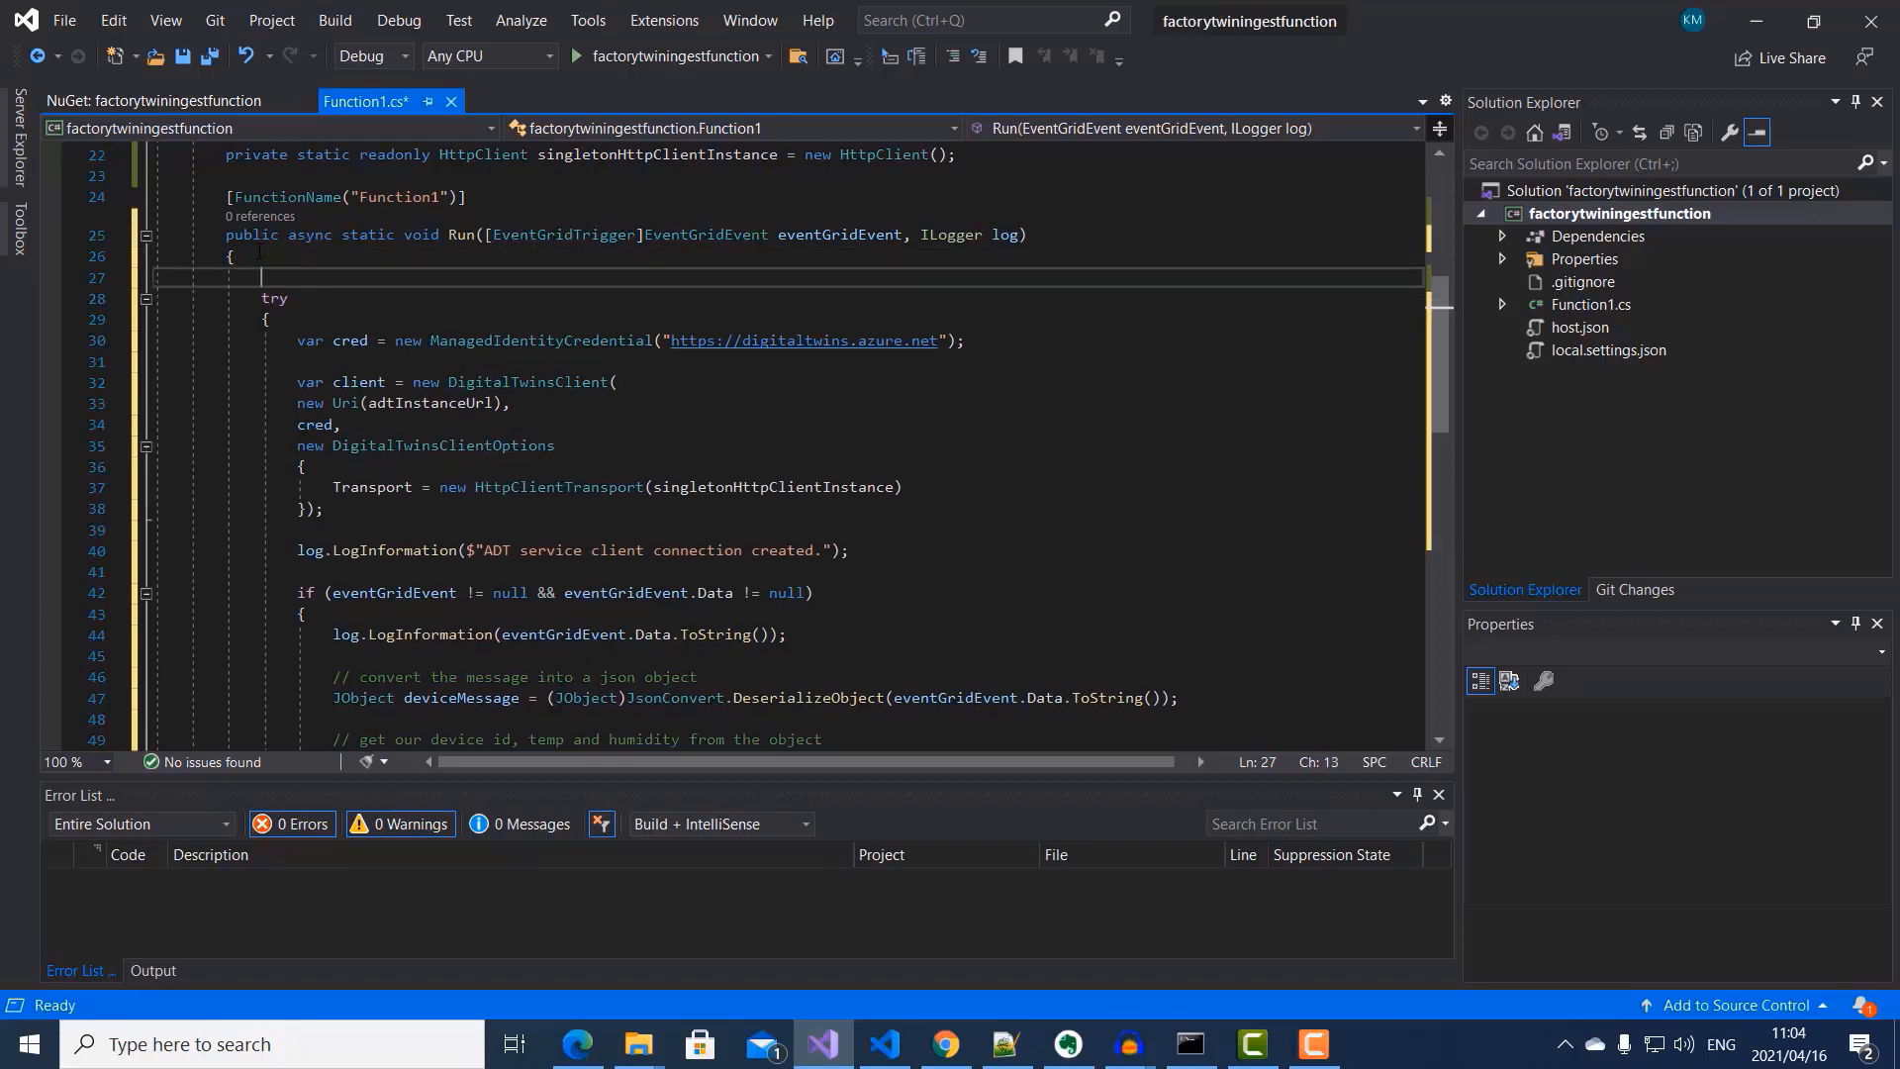
key(ctrl+v)
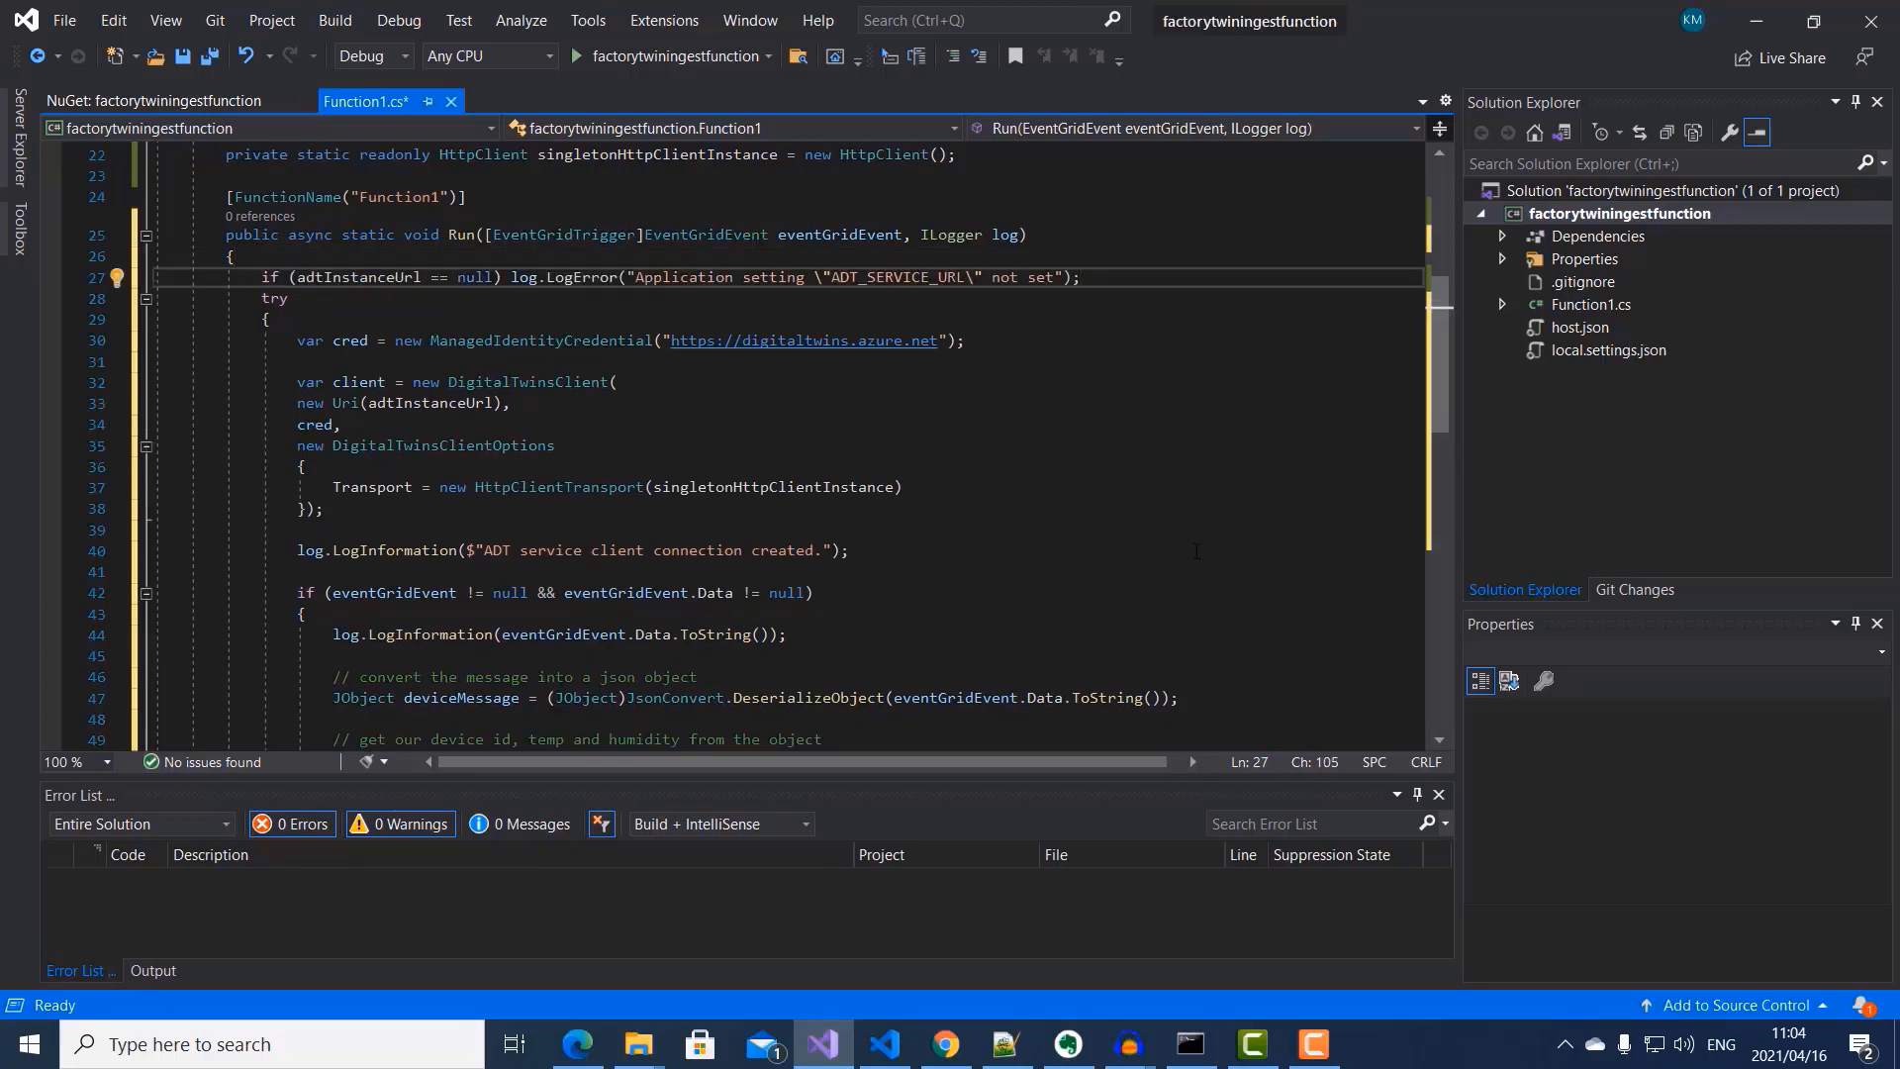
key(ctrl+s)
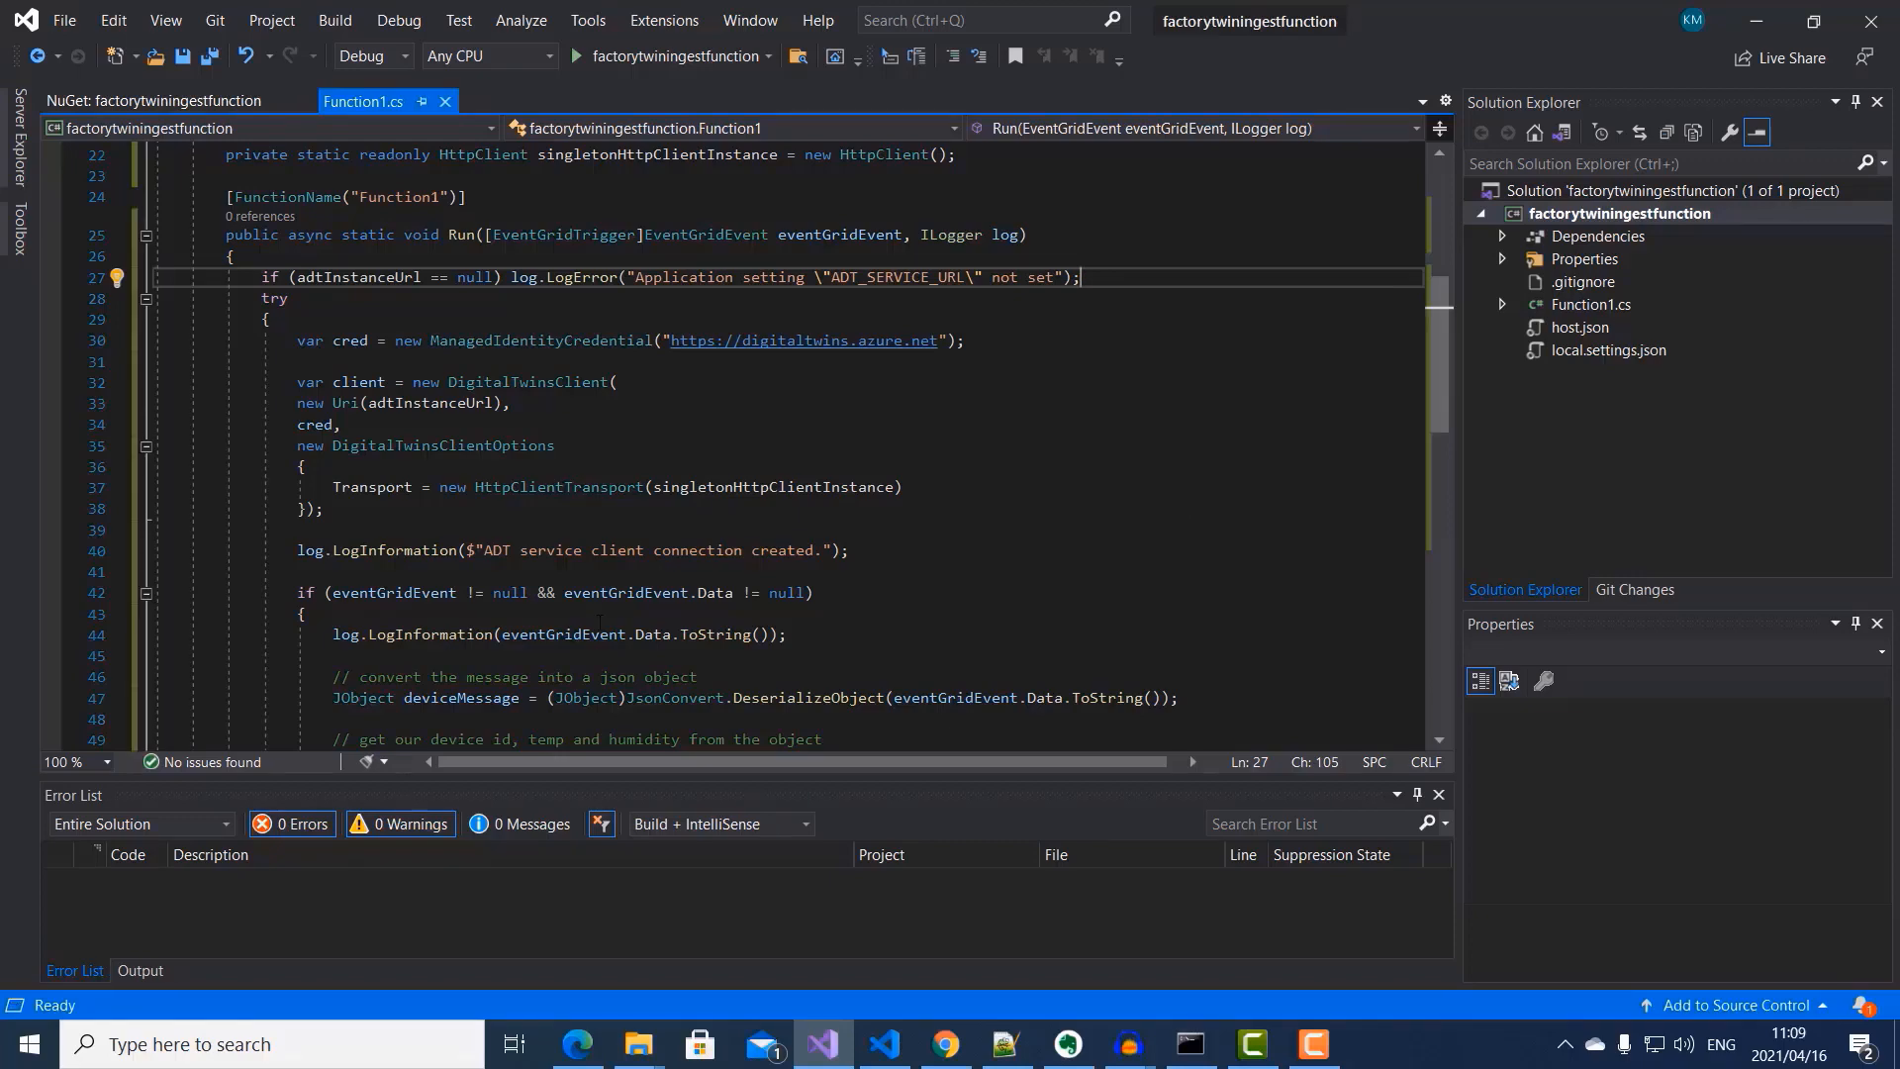
Step: Change the FunctionName attribute value of the Run method to IOTHubtoTwins
scroll(445, 341, up, 2)
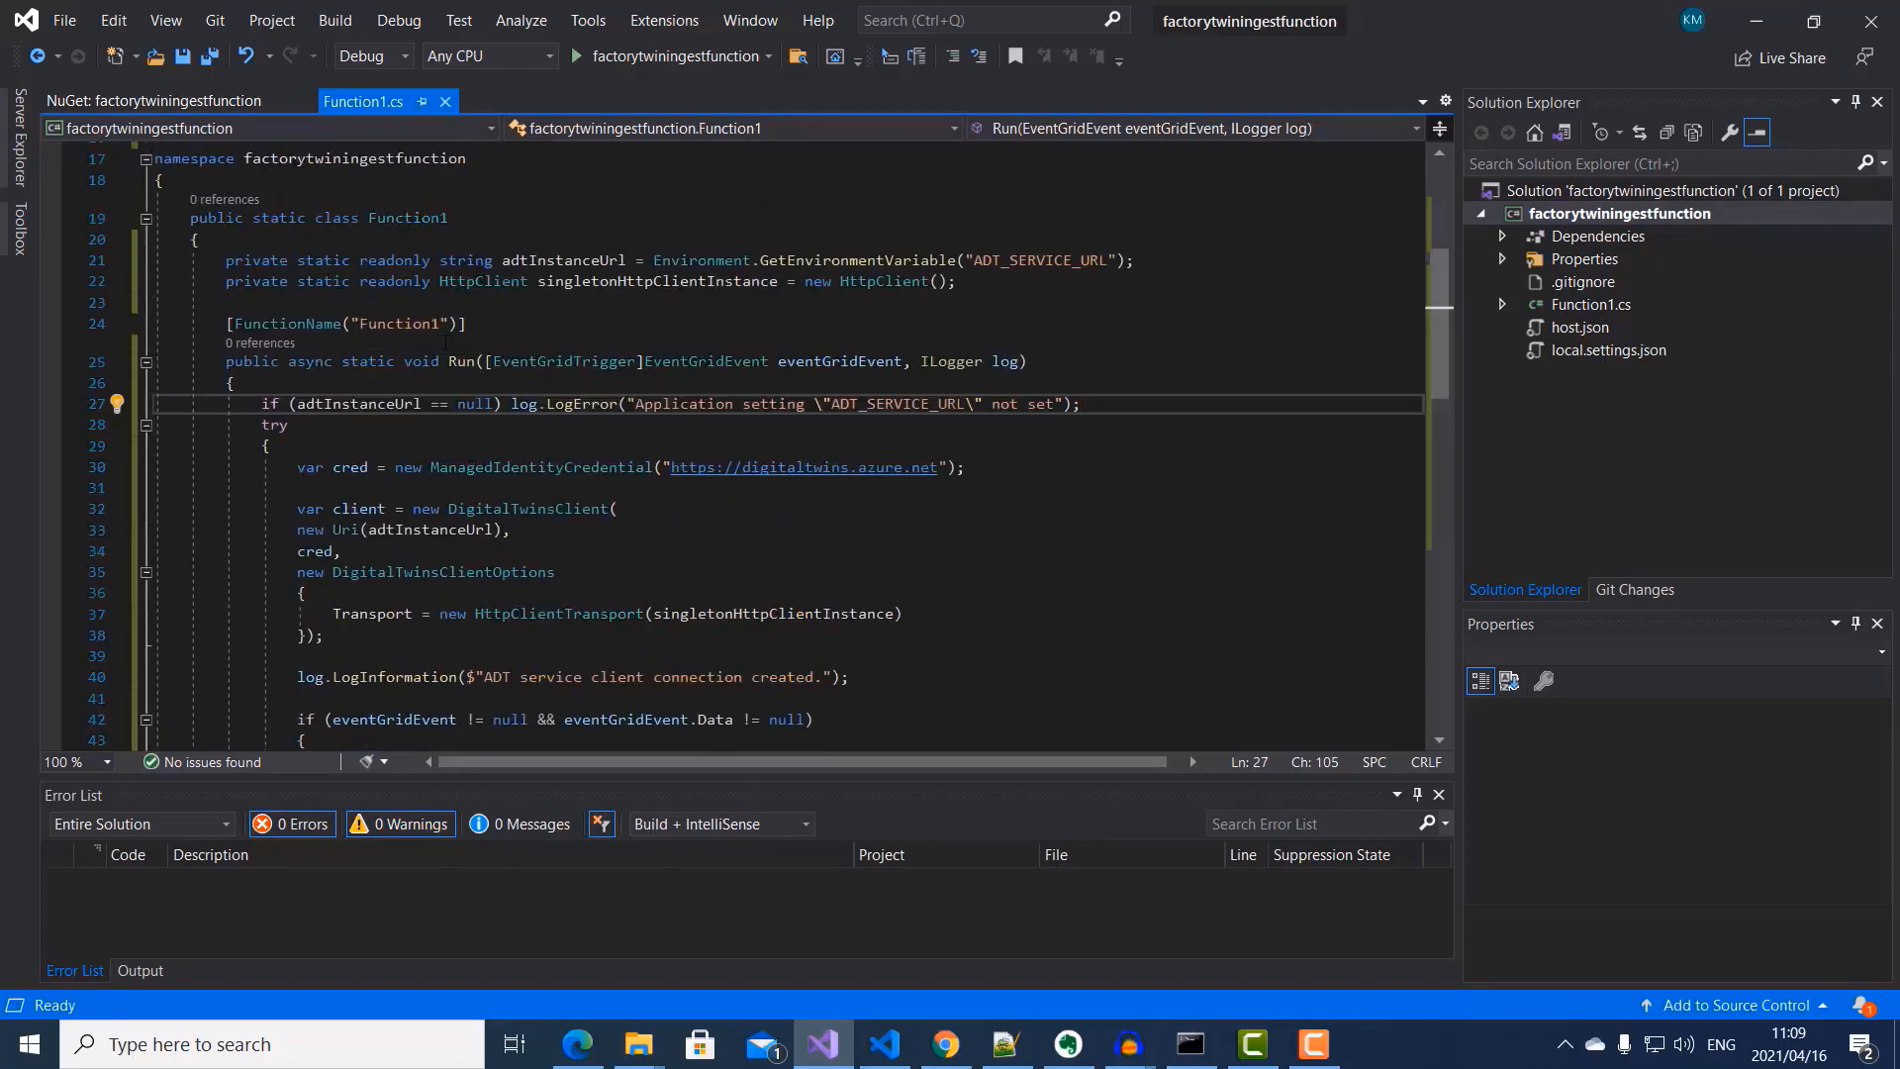
click(442, 326)
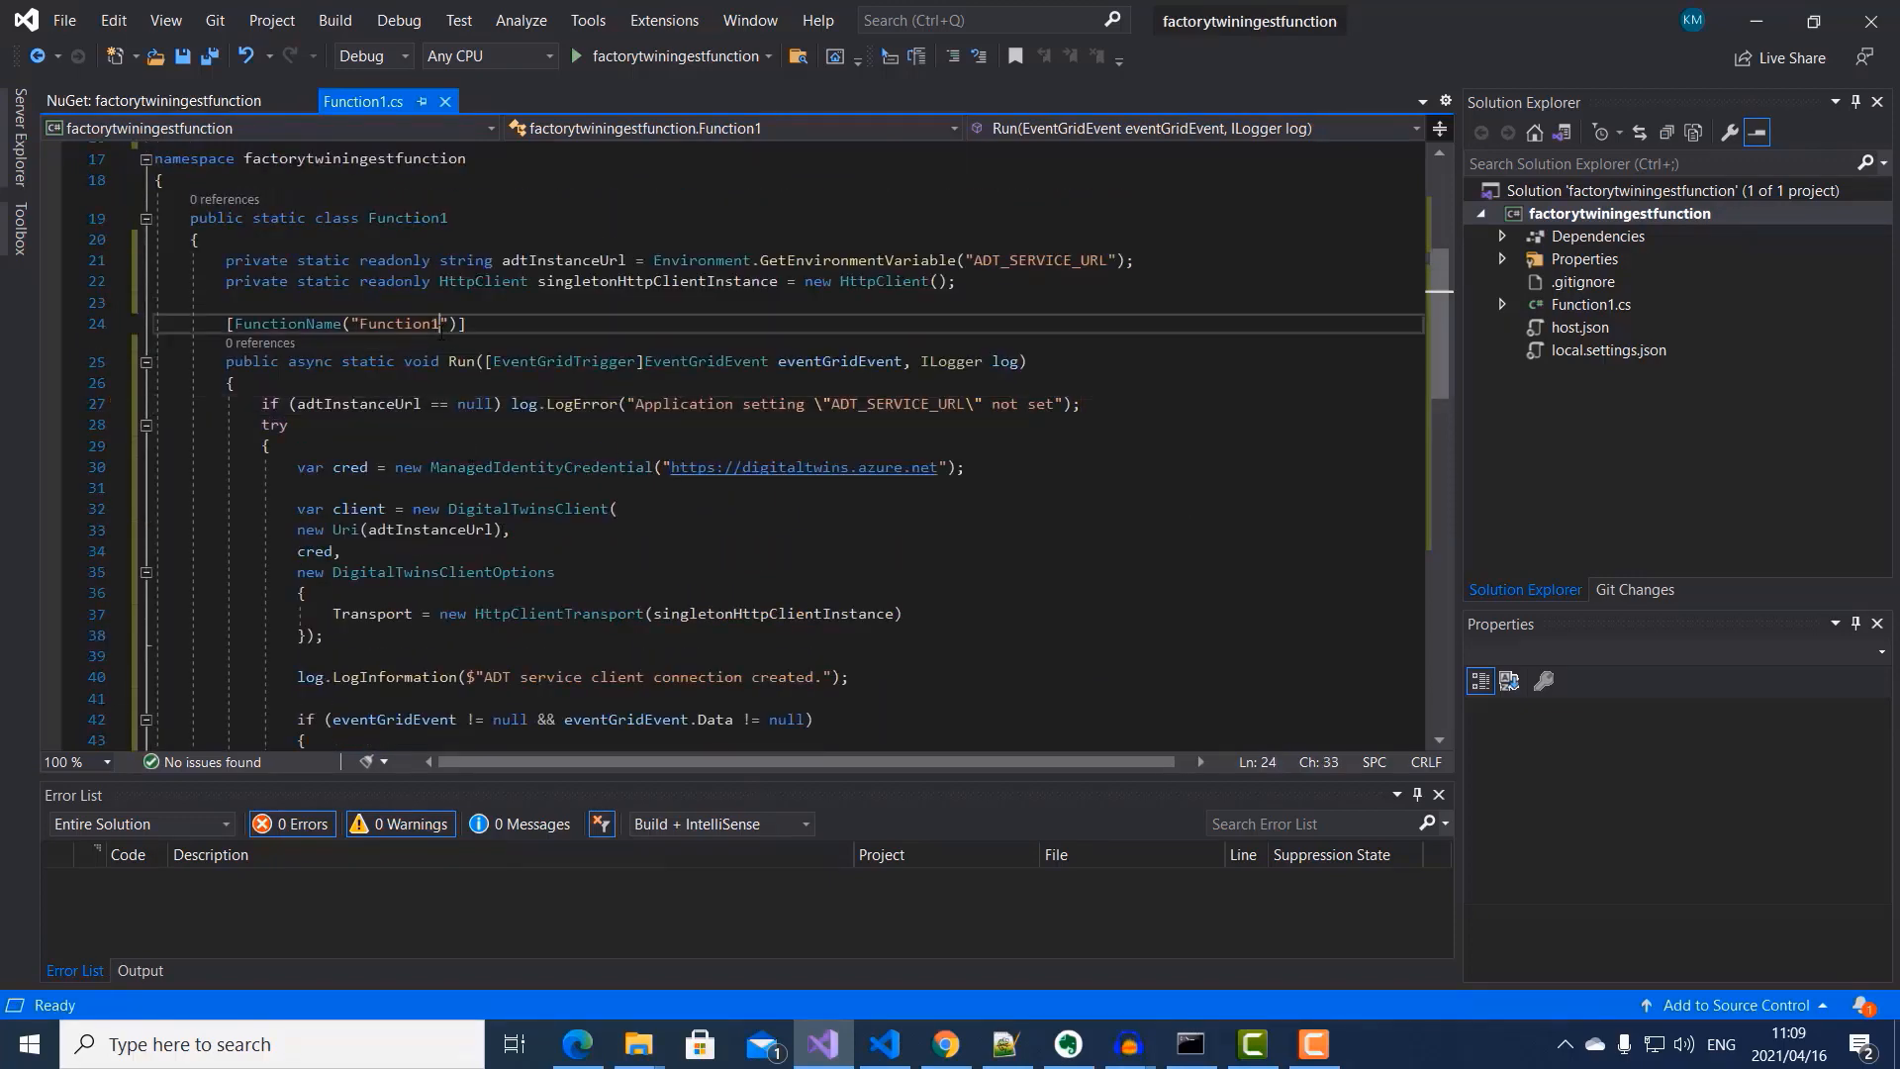
key(BackSpace)
key(BackSpace)
key(BackSpace)
key(BackSpace)
key(BackSpace)
key(BackSpace)
key(BackSpace)
key(BackSpace)
key(BackSpace)
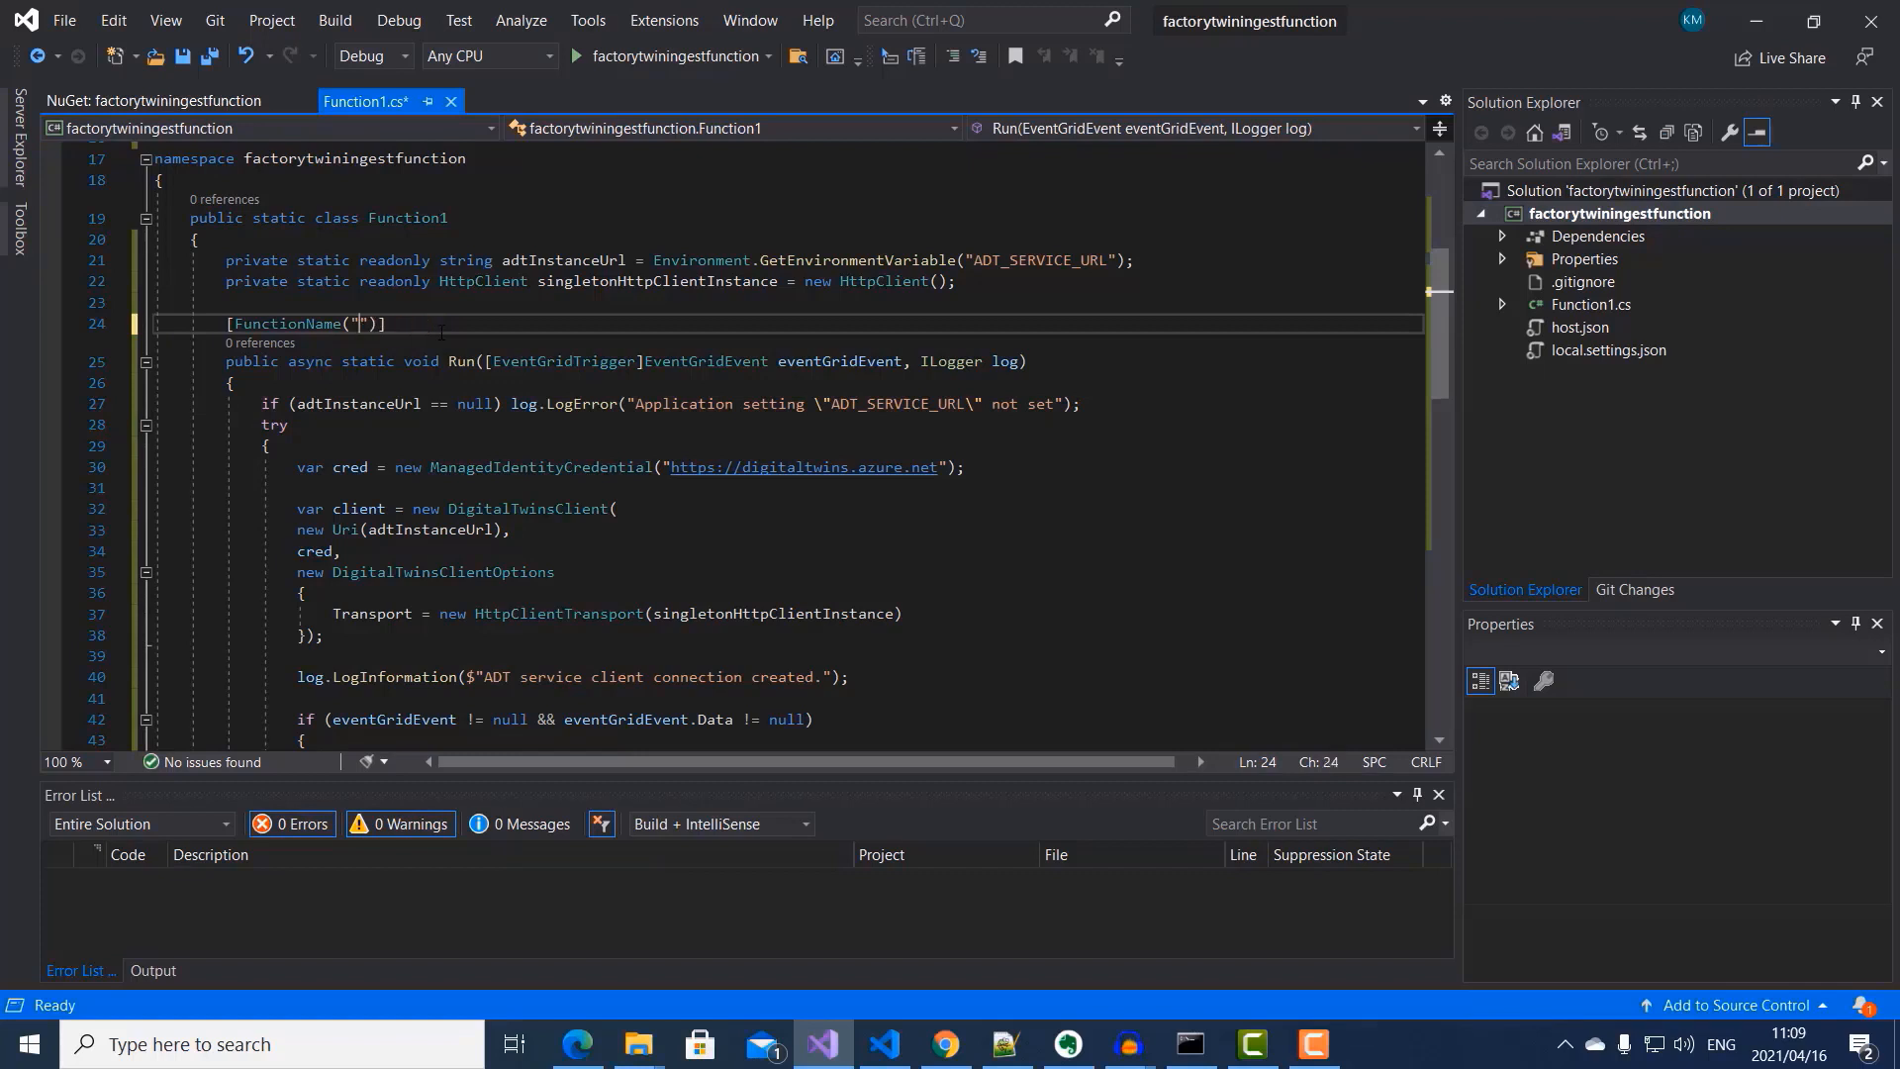
text(IOTHubtoTwins)
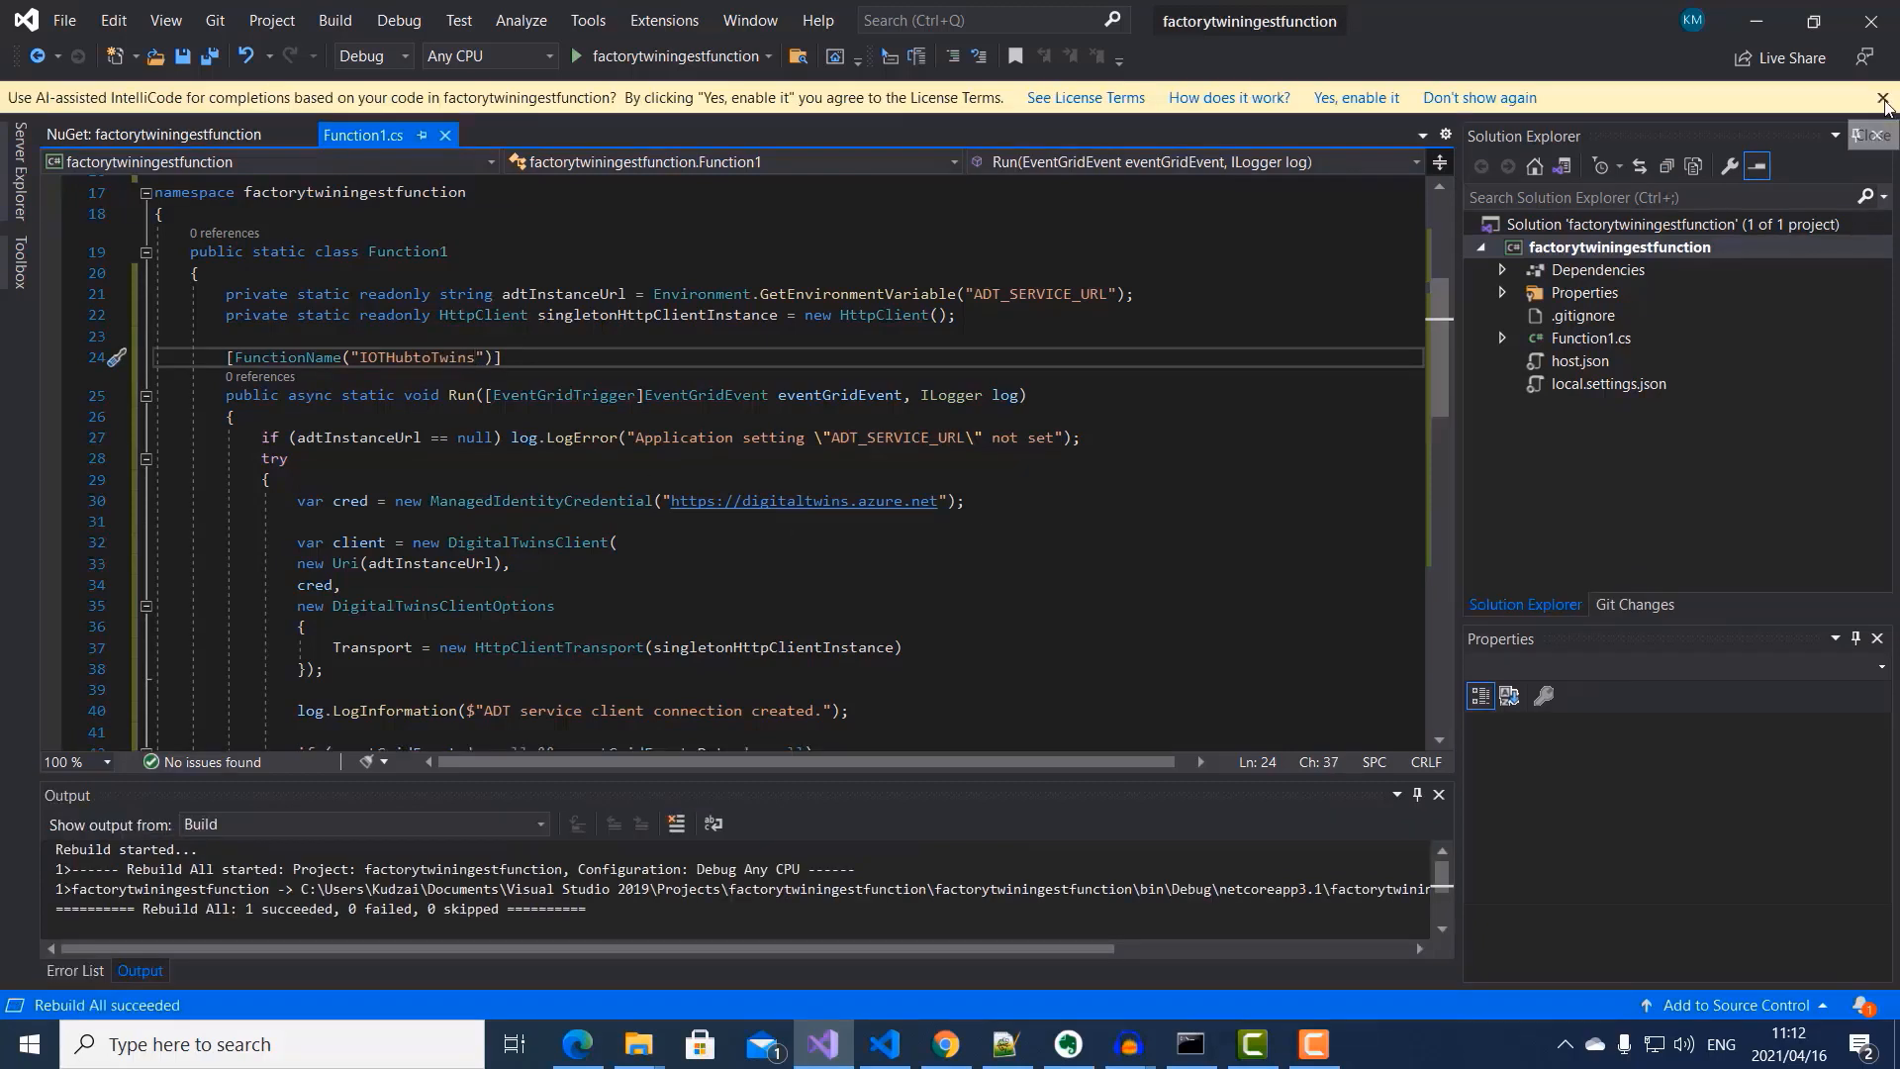
Step: Dismiss the IntelliCode notice and set up publishing of the factorytwiningestfunction project to Azure as an Azure Function App (Windows)
click(1875, 96)
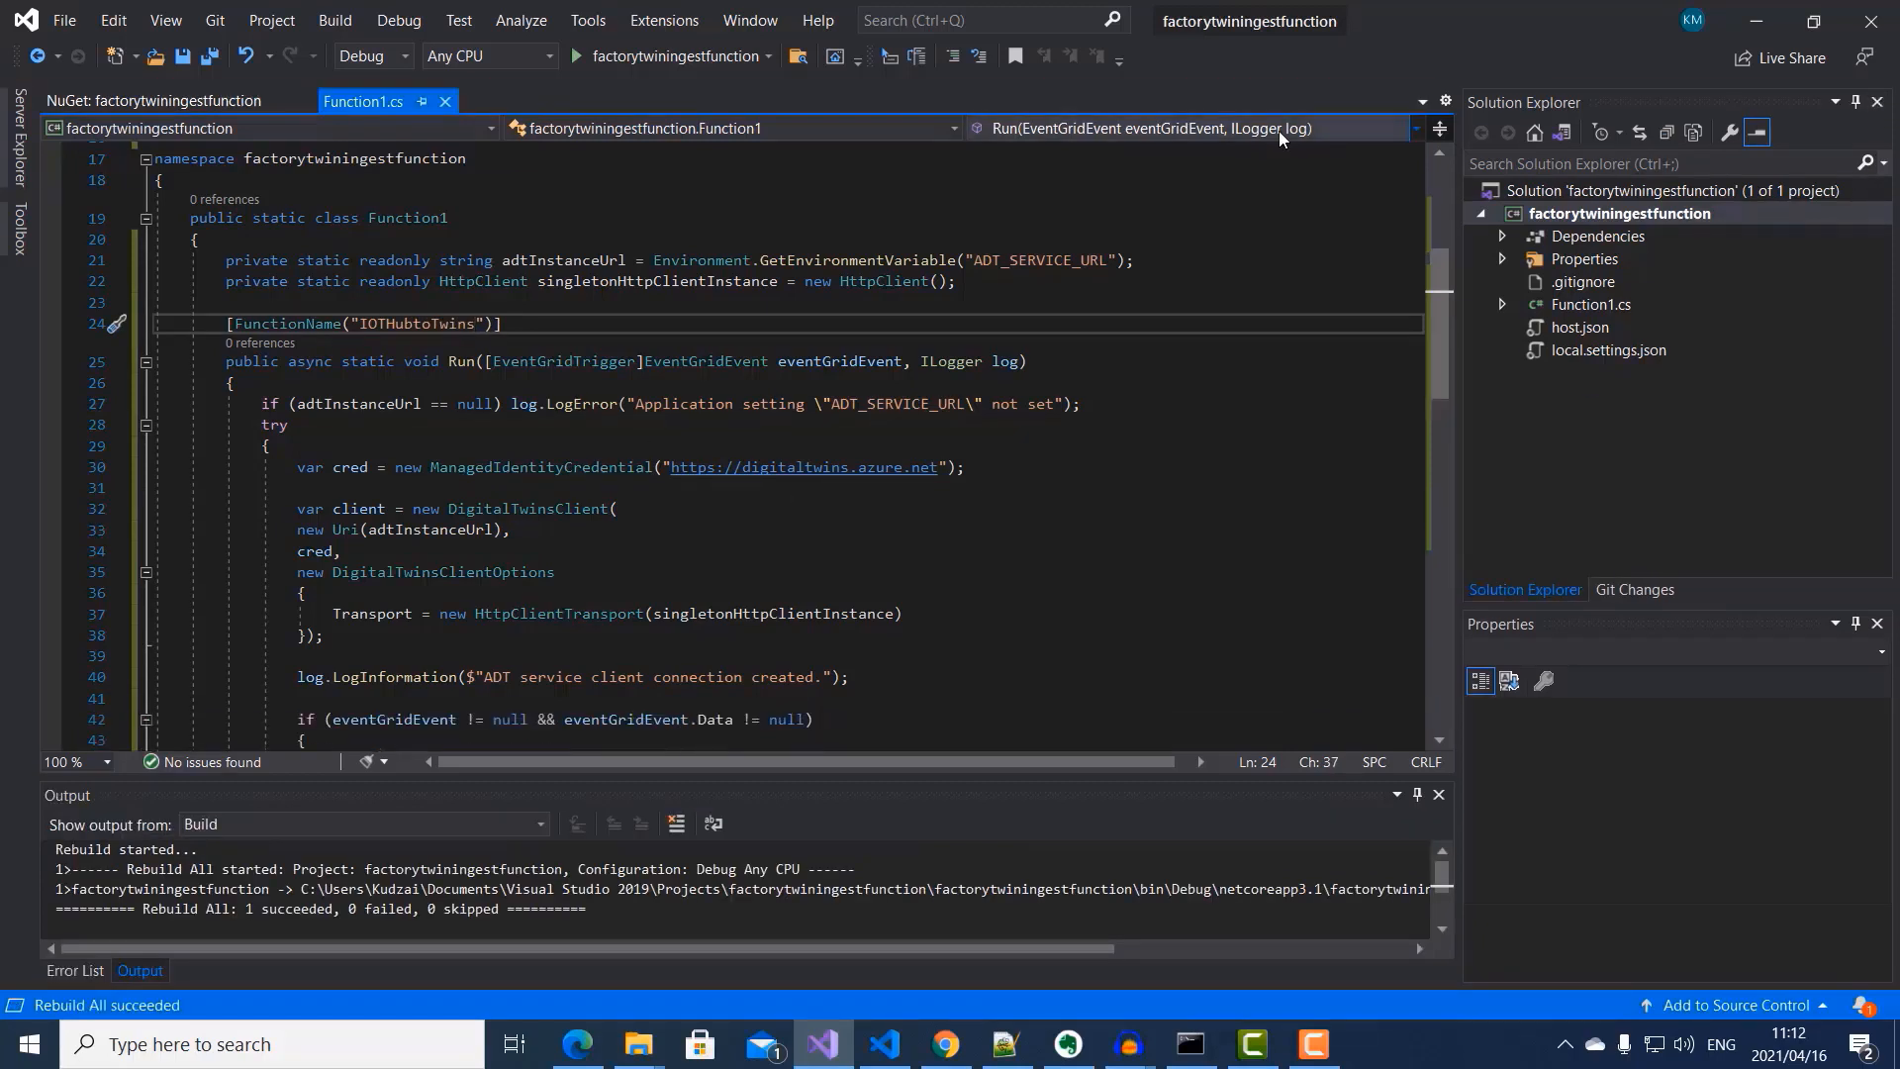
right_click(1575, 216)
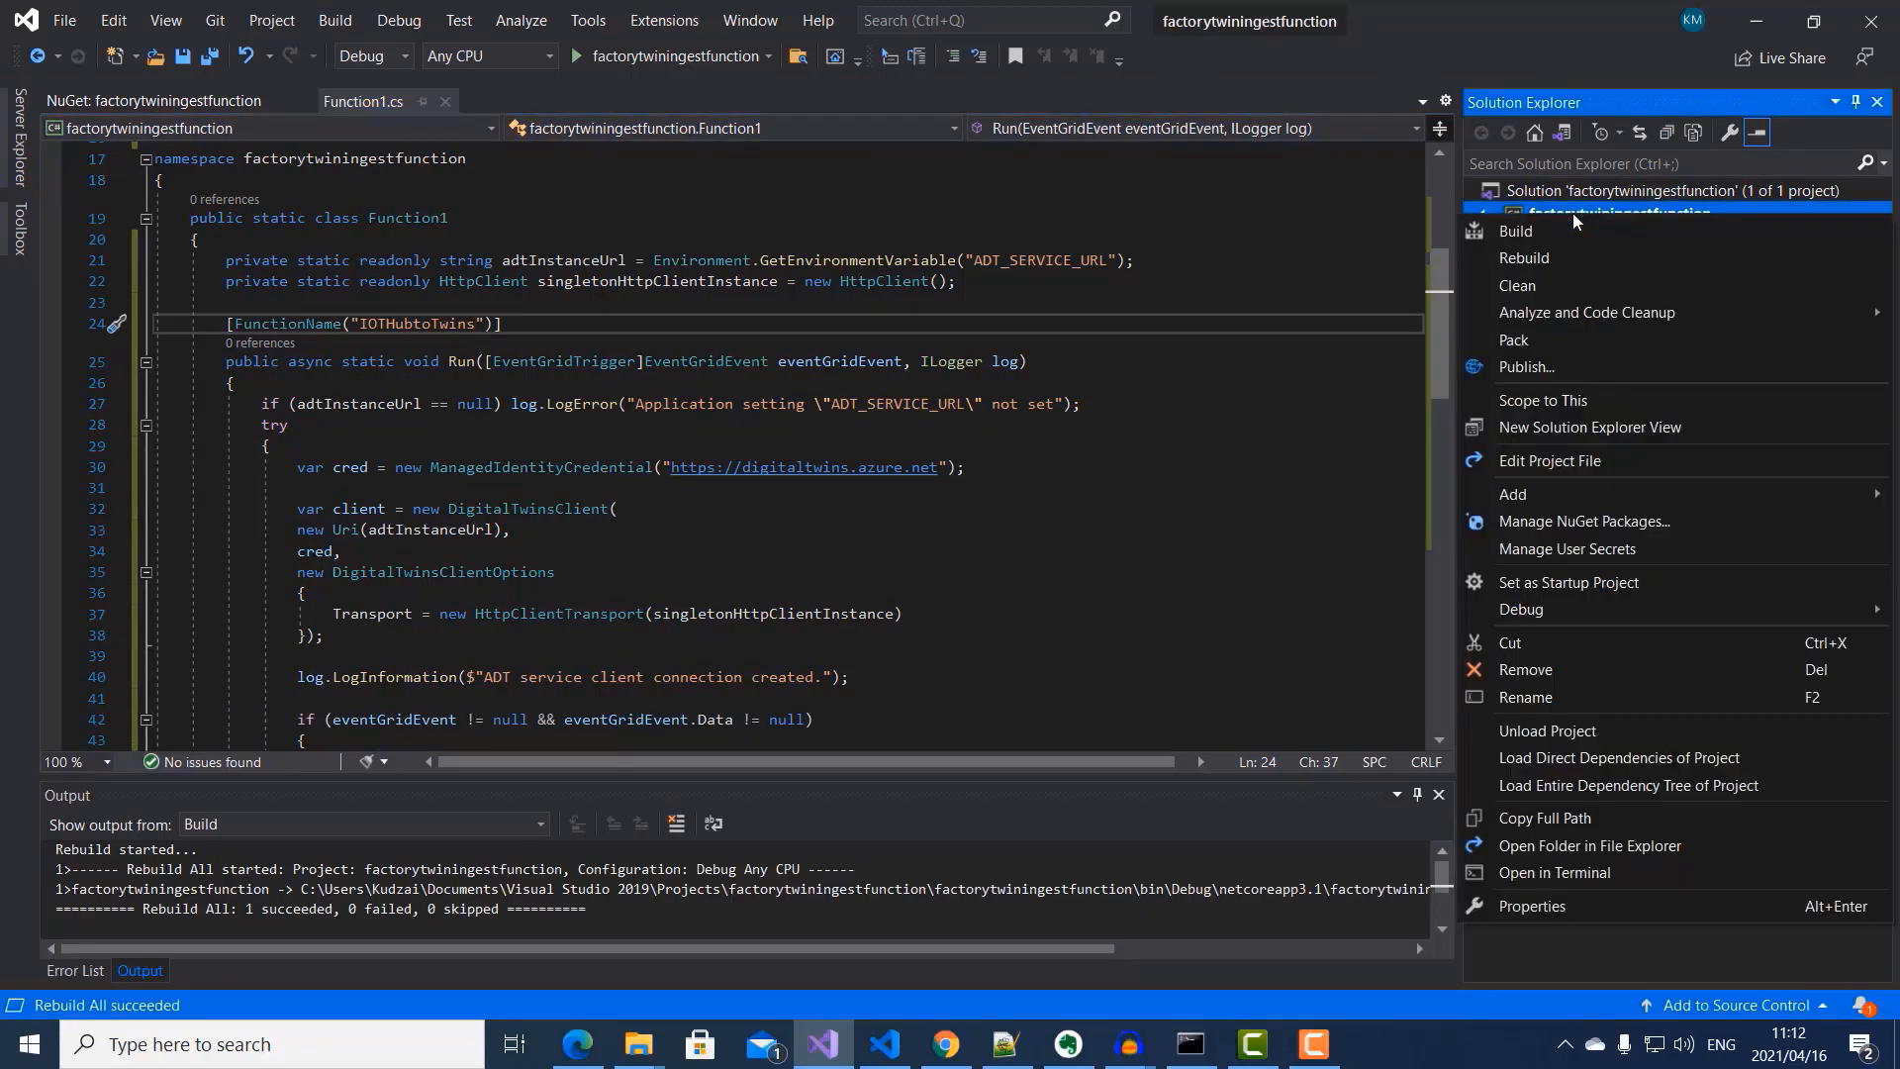
click(1536, 365)
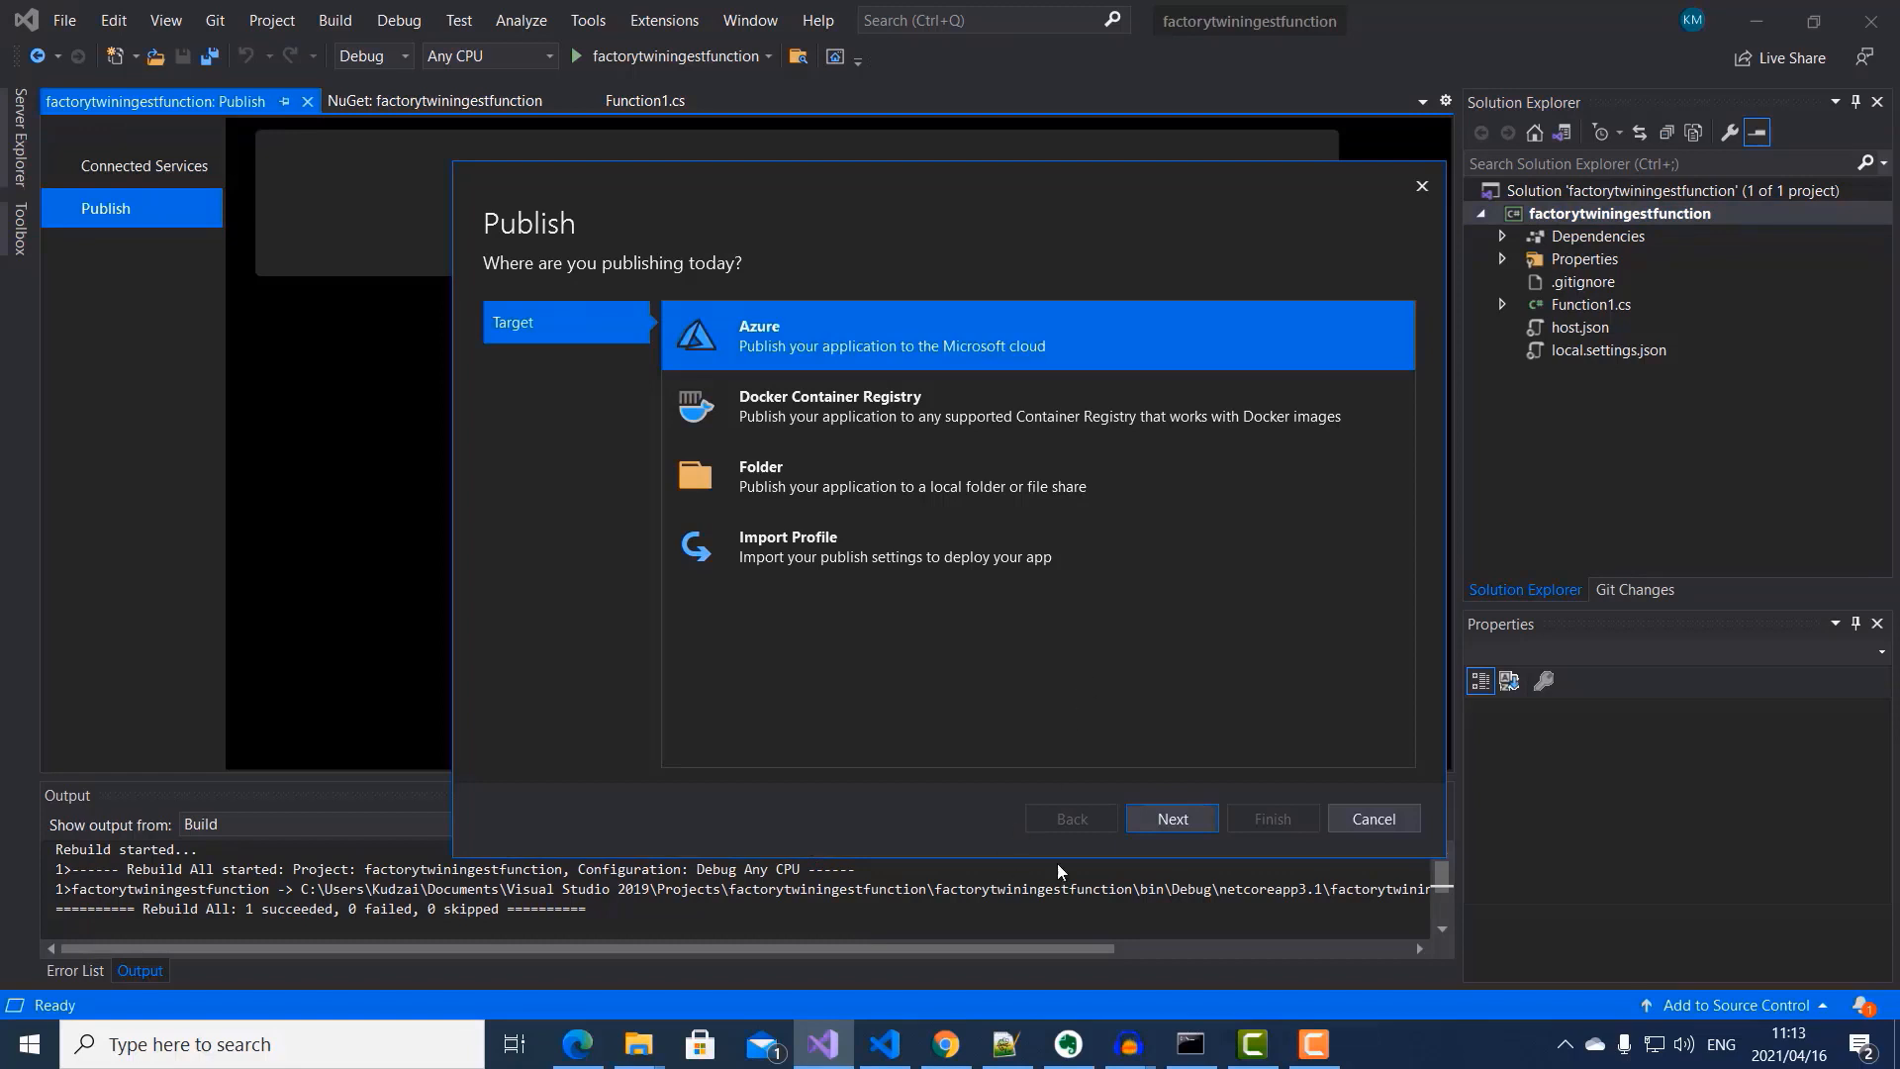
click(1172, 824)
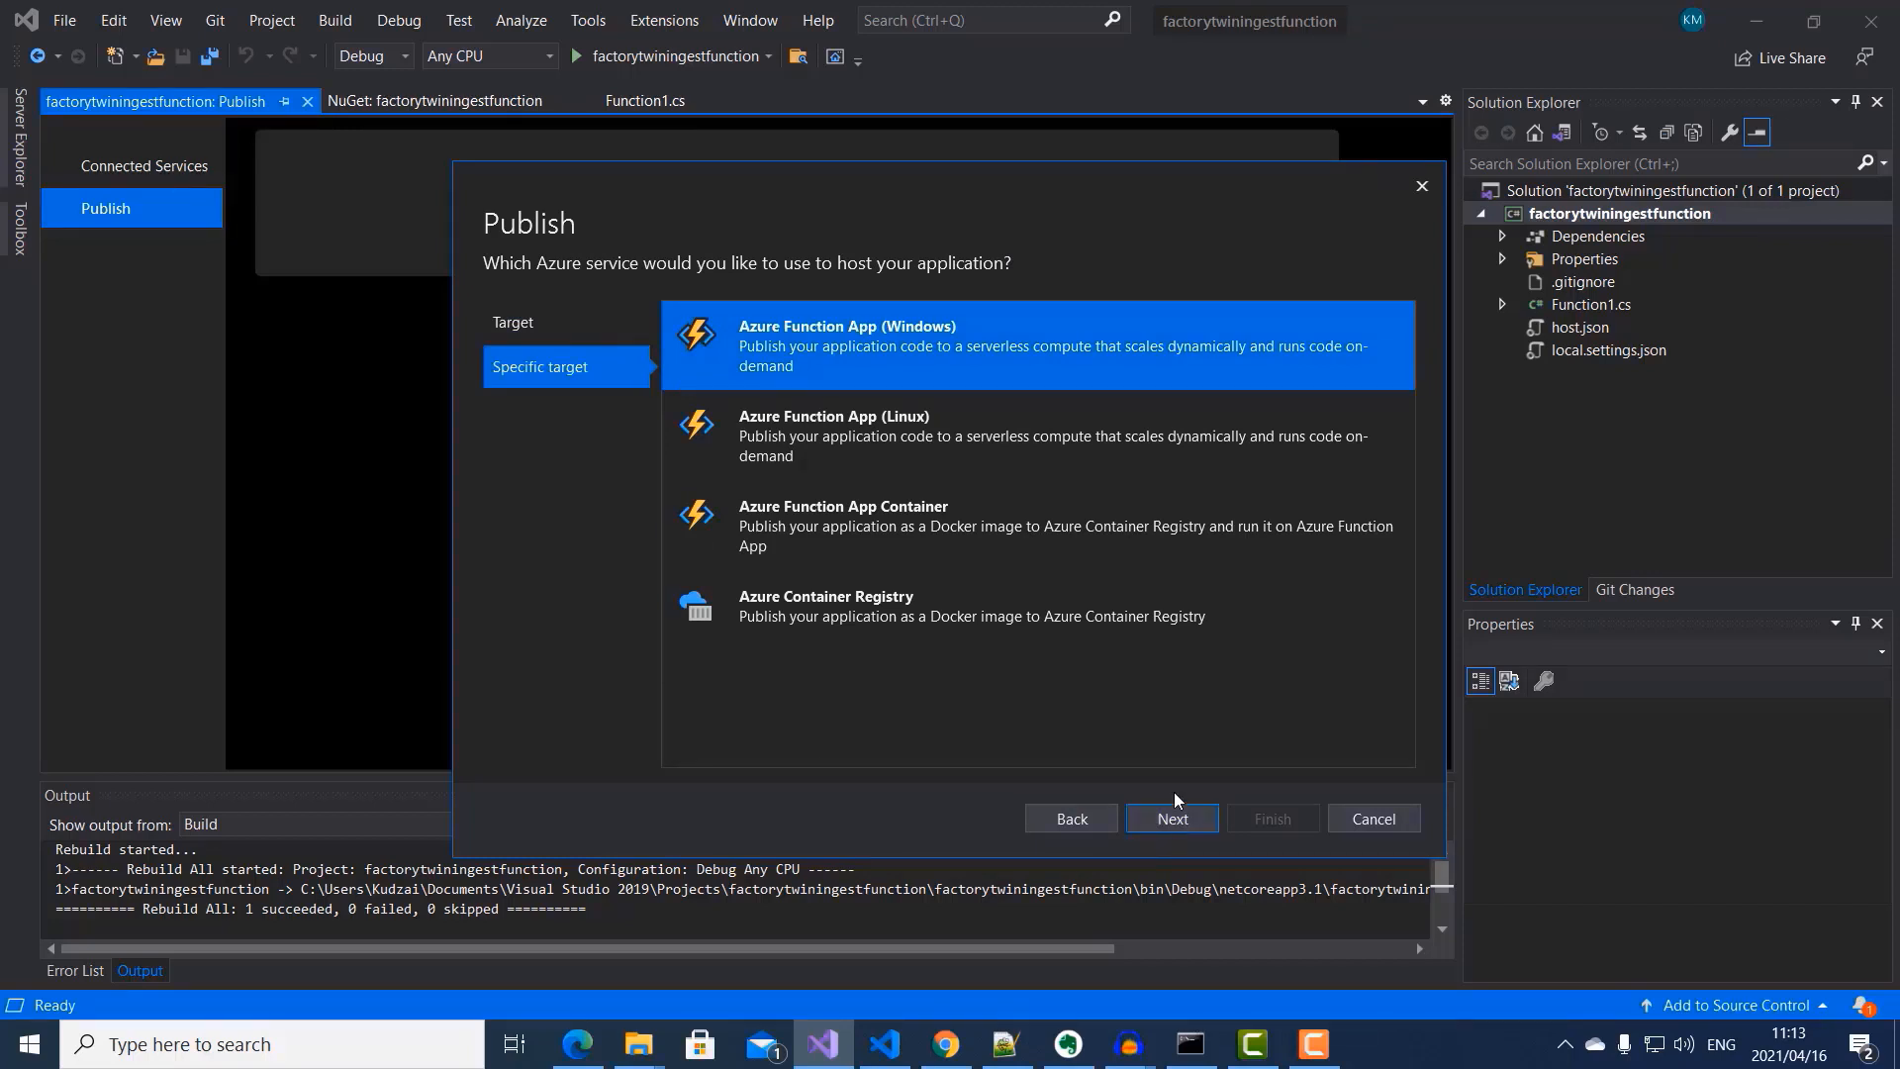
key(Return)
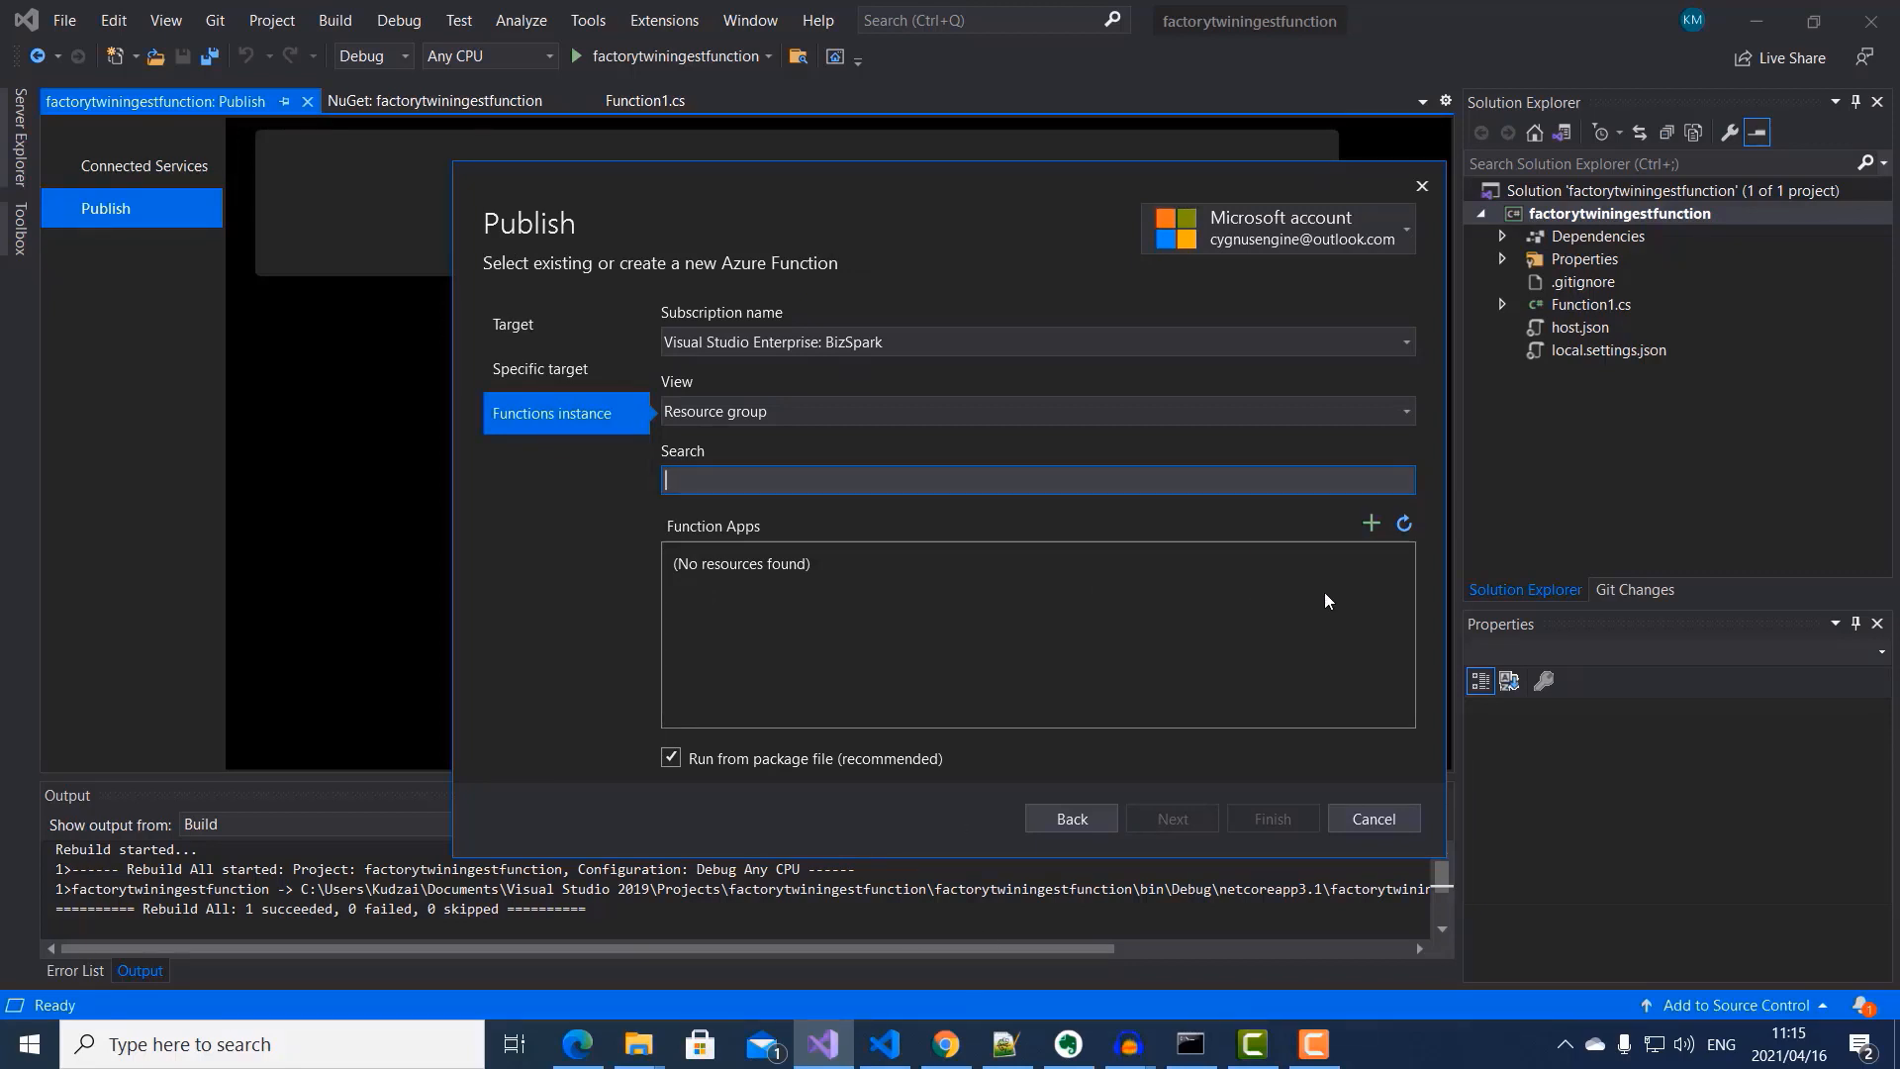
Step: Start a new function app instance with resource group industry40tvazuredigitaltwins and location West Europe
click(1371, 525)
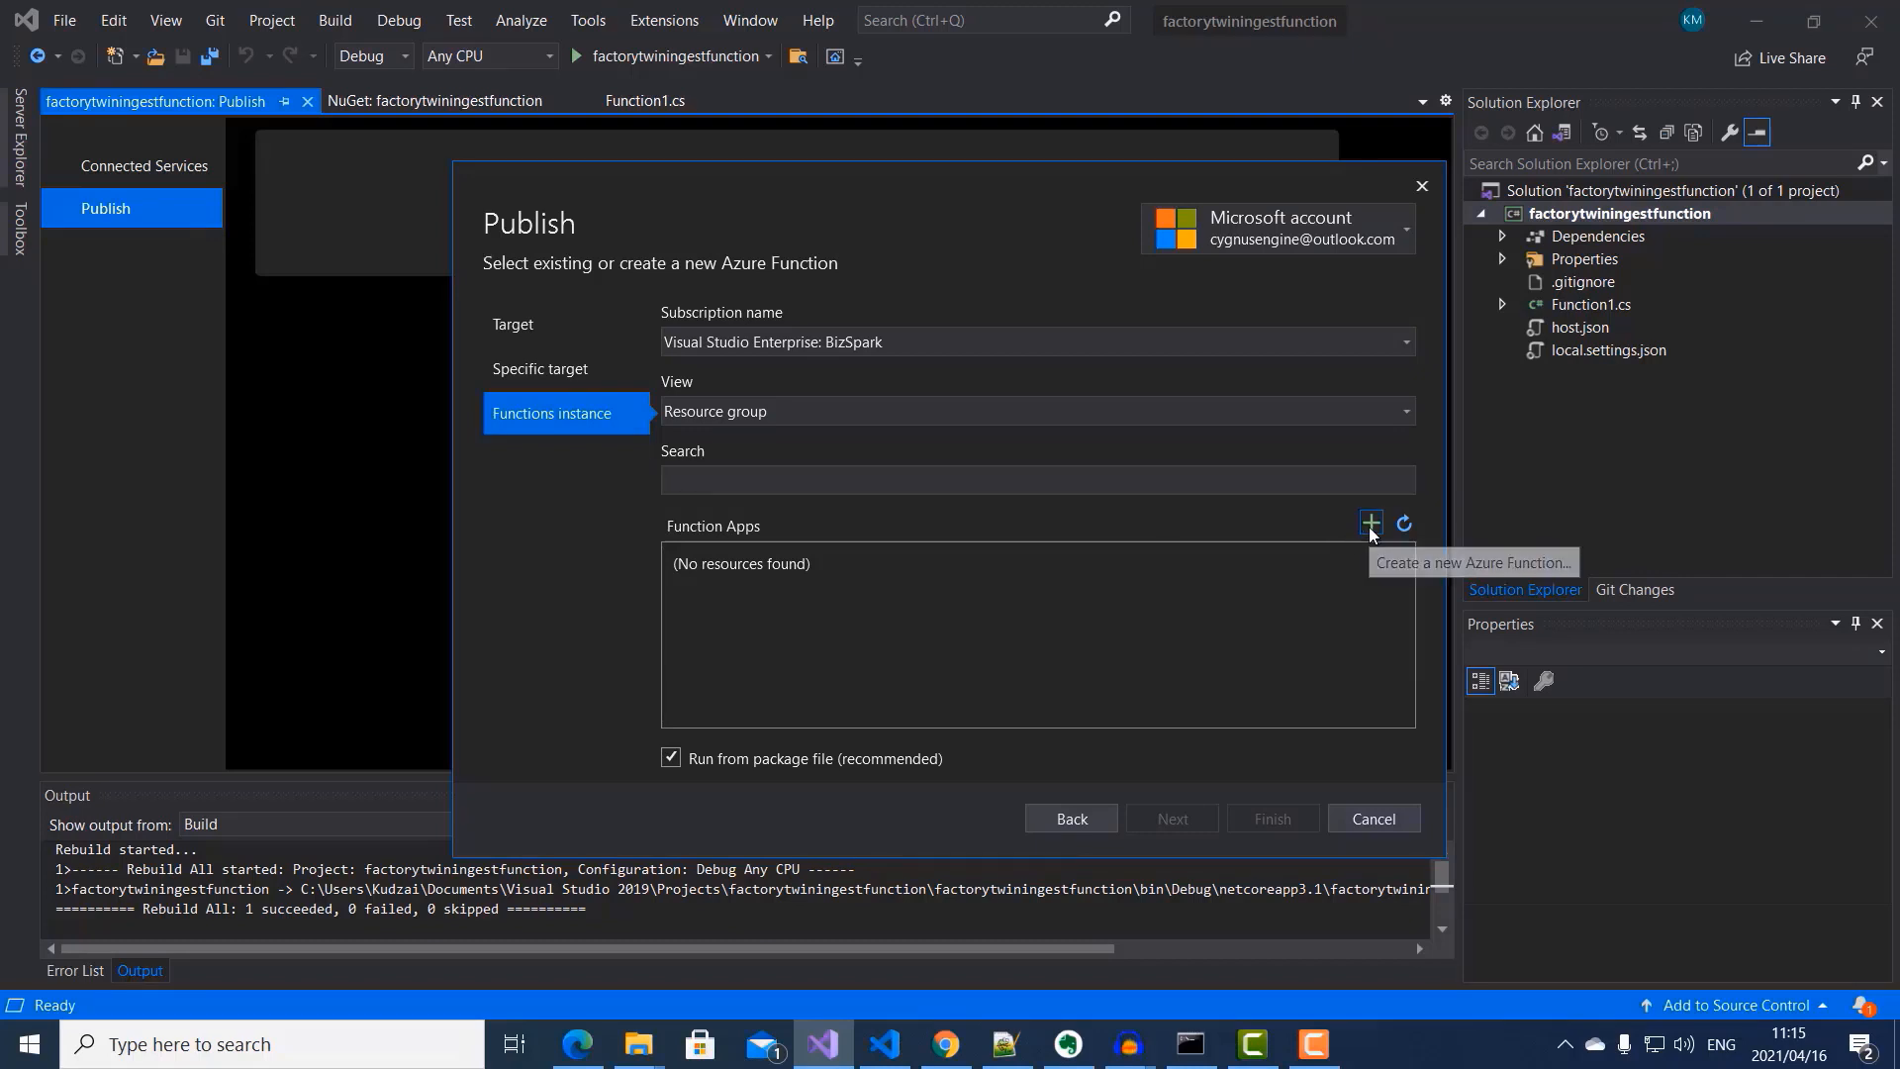
click(1370, 525)
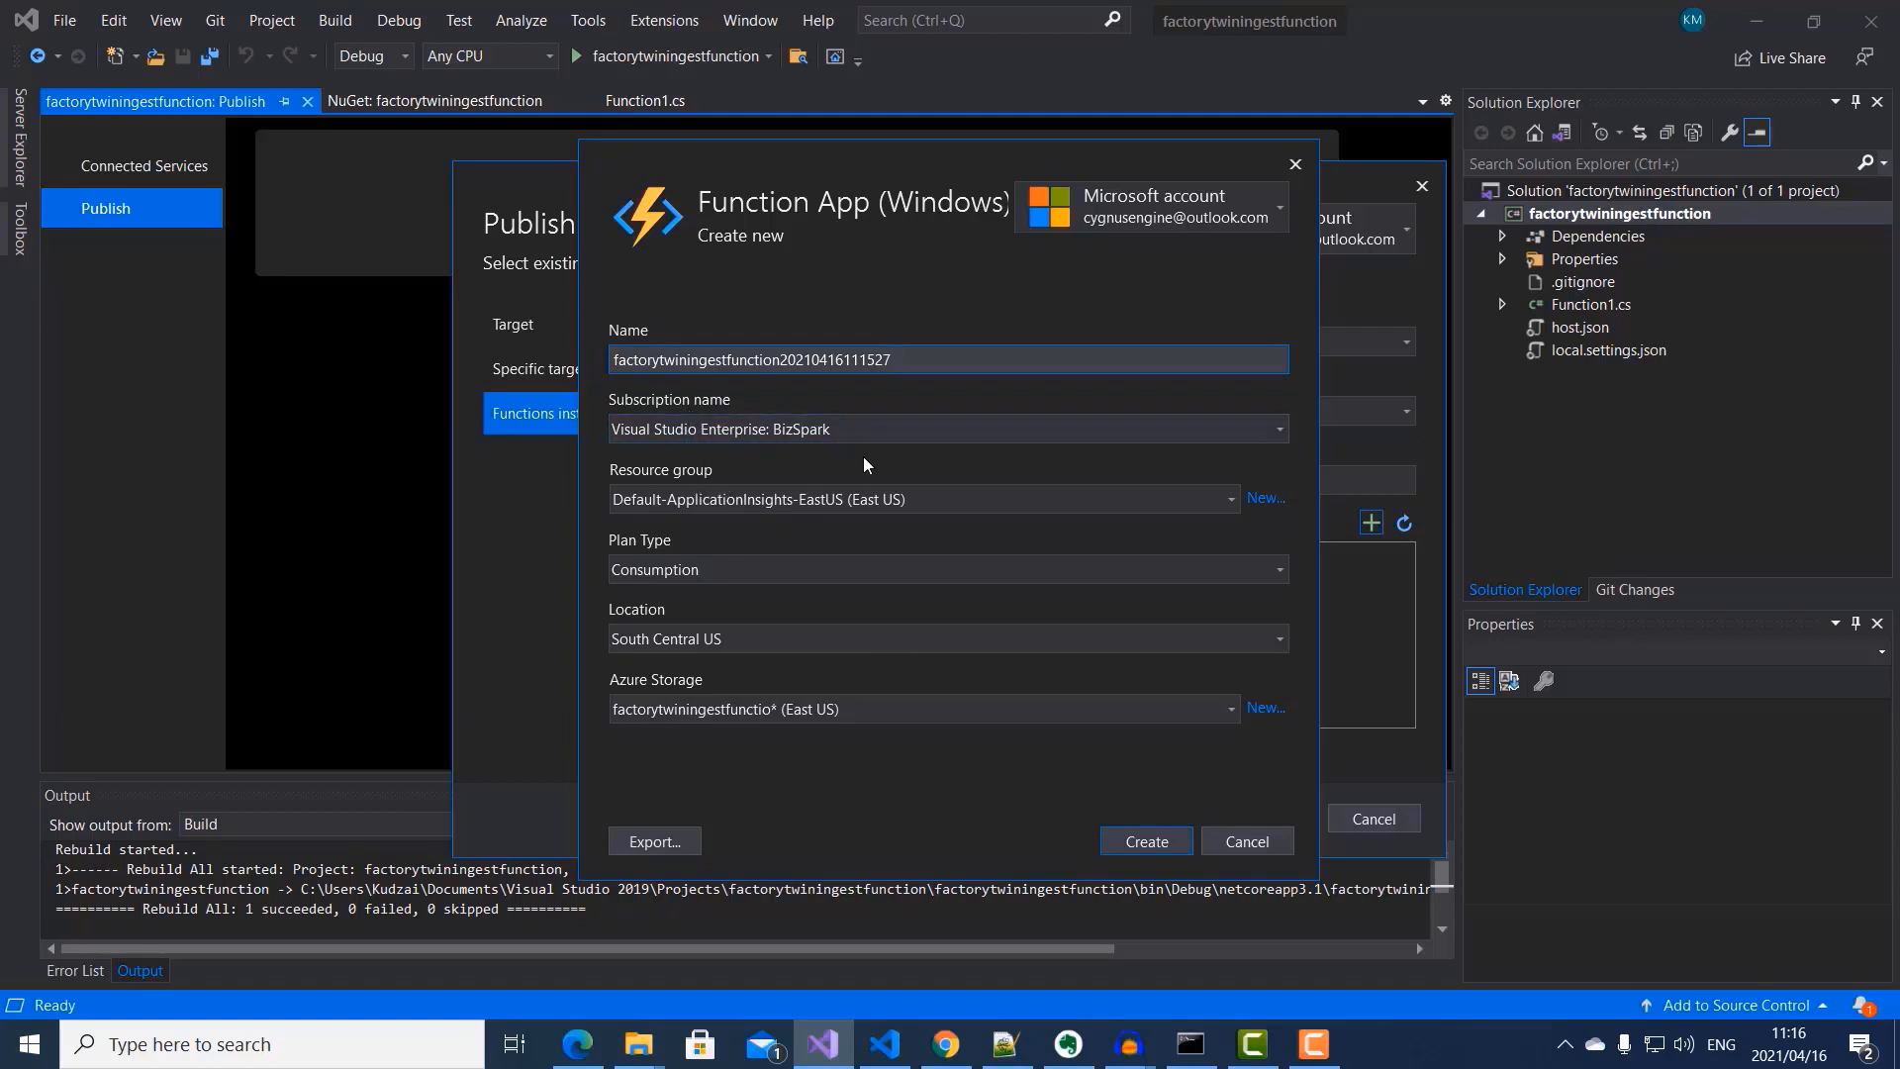
click(1232, 500)
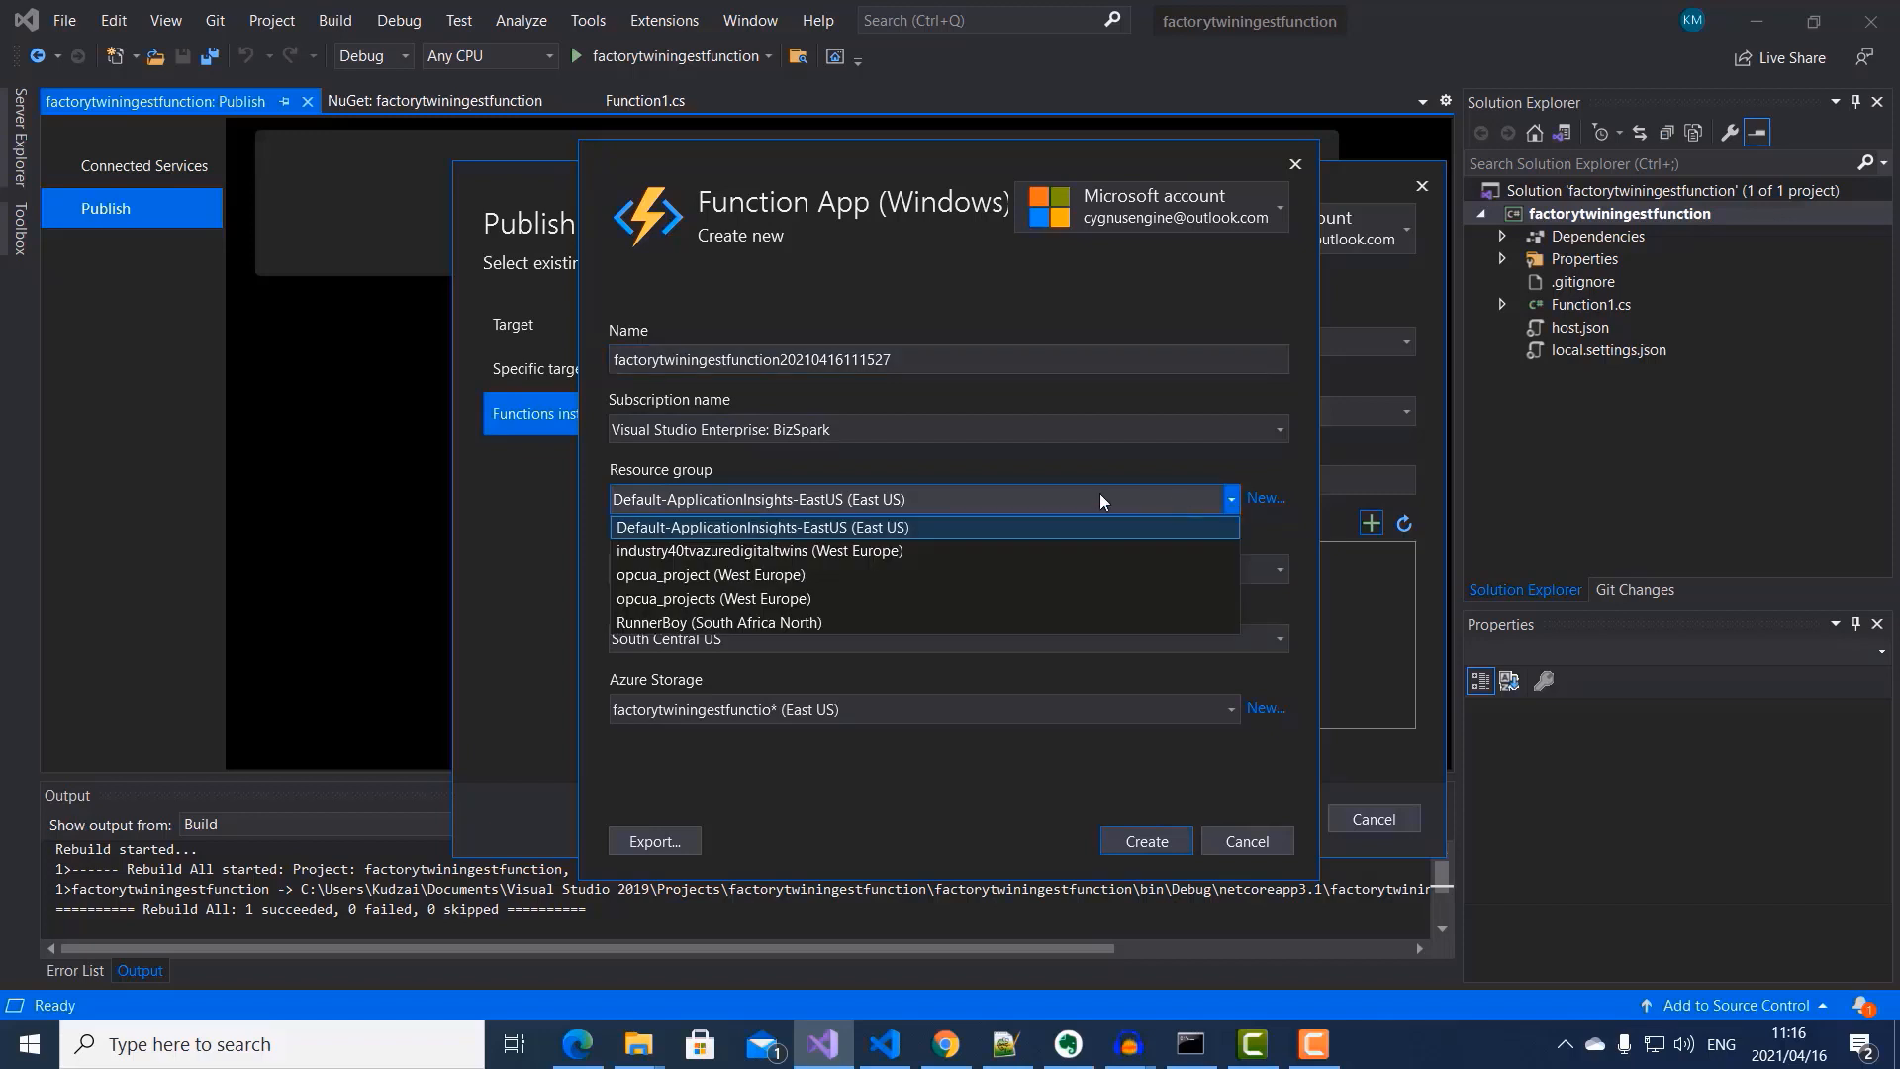
click(757, 552)
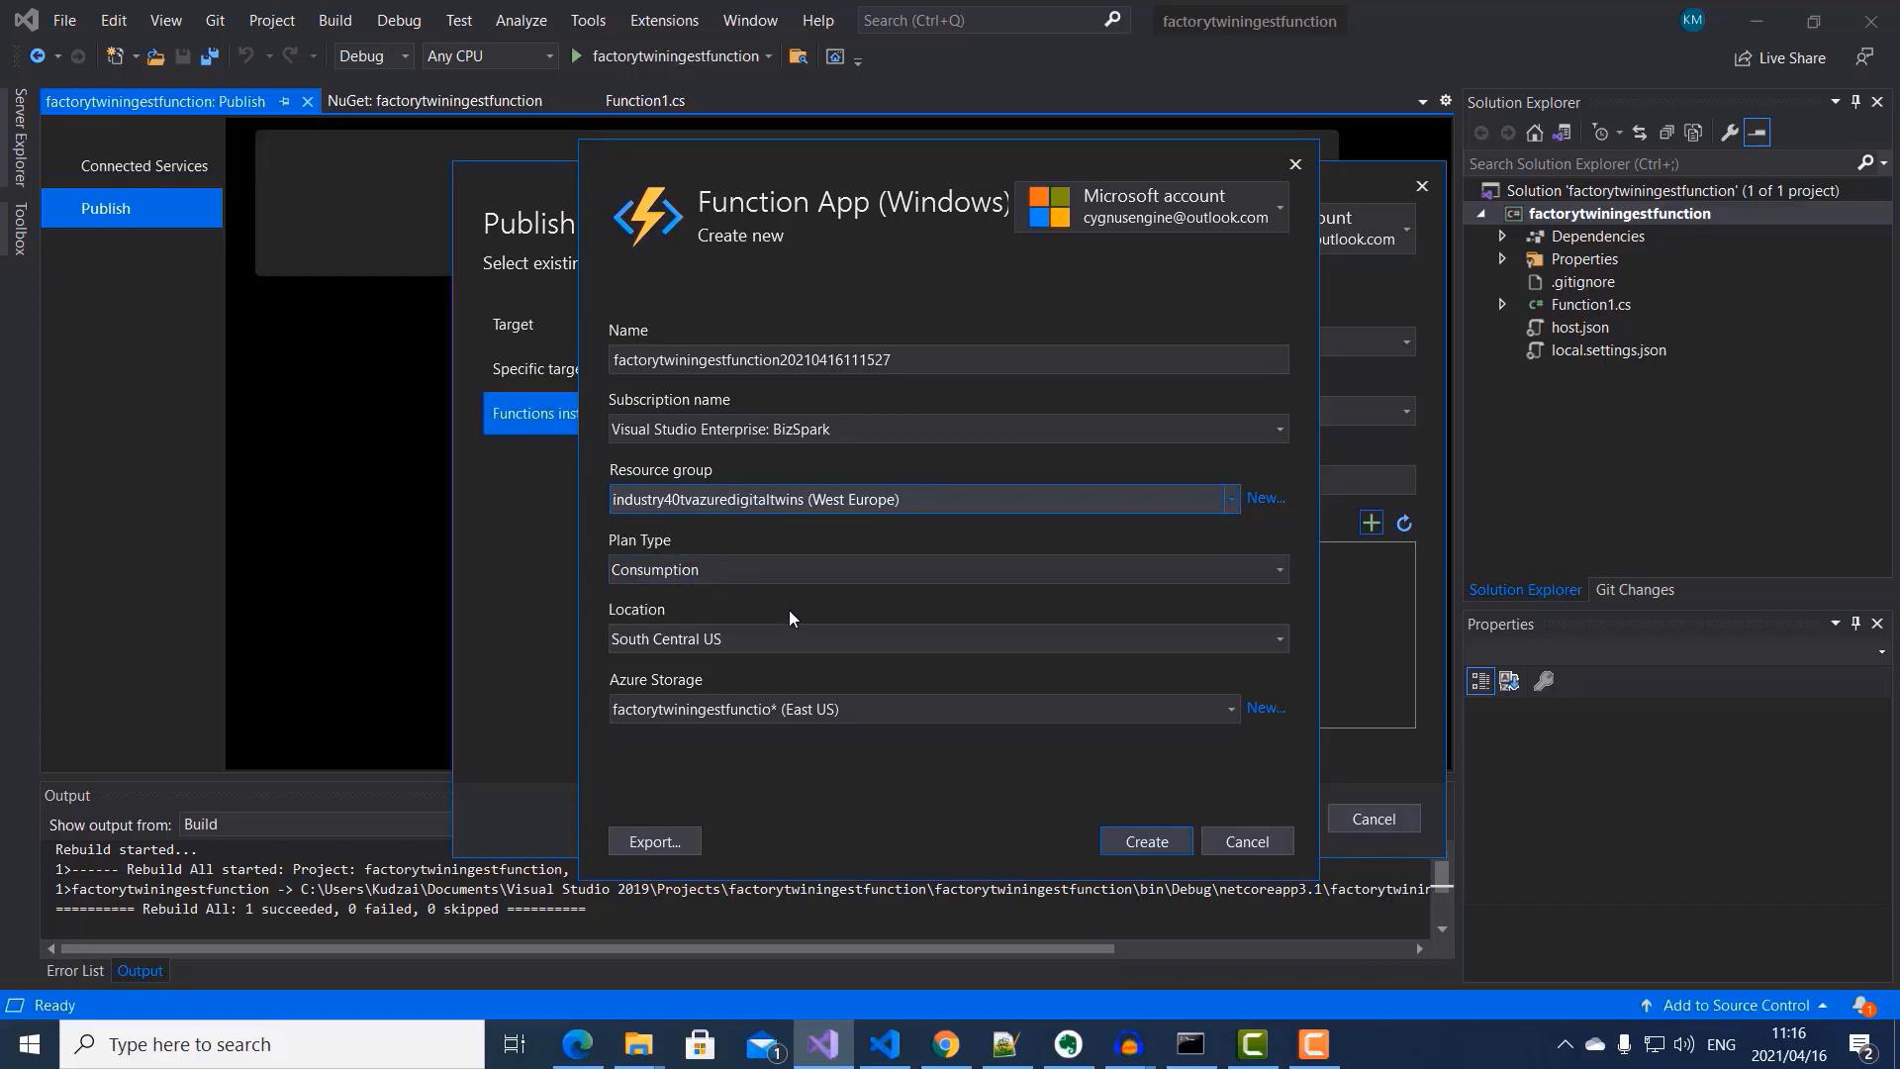
click(1280, 640)
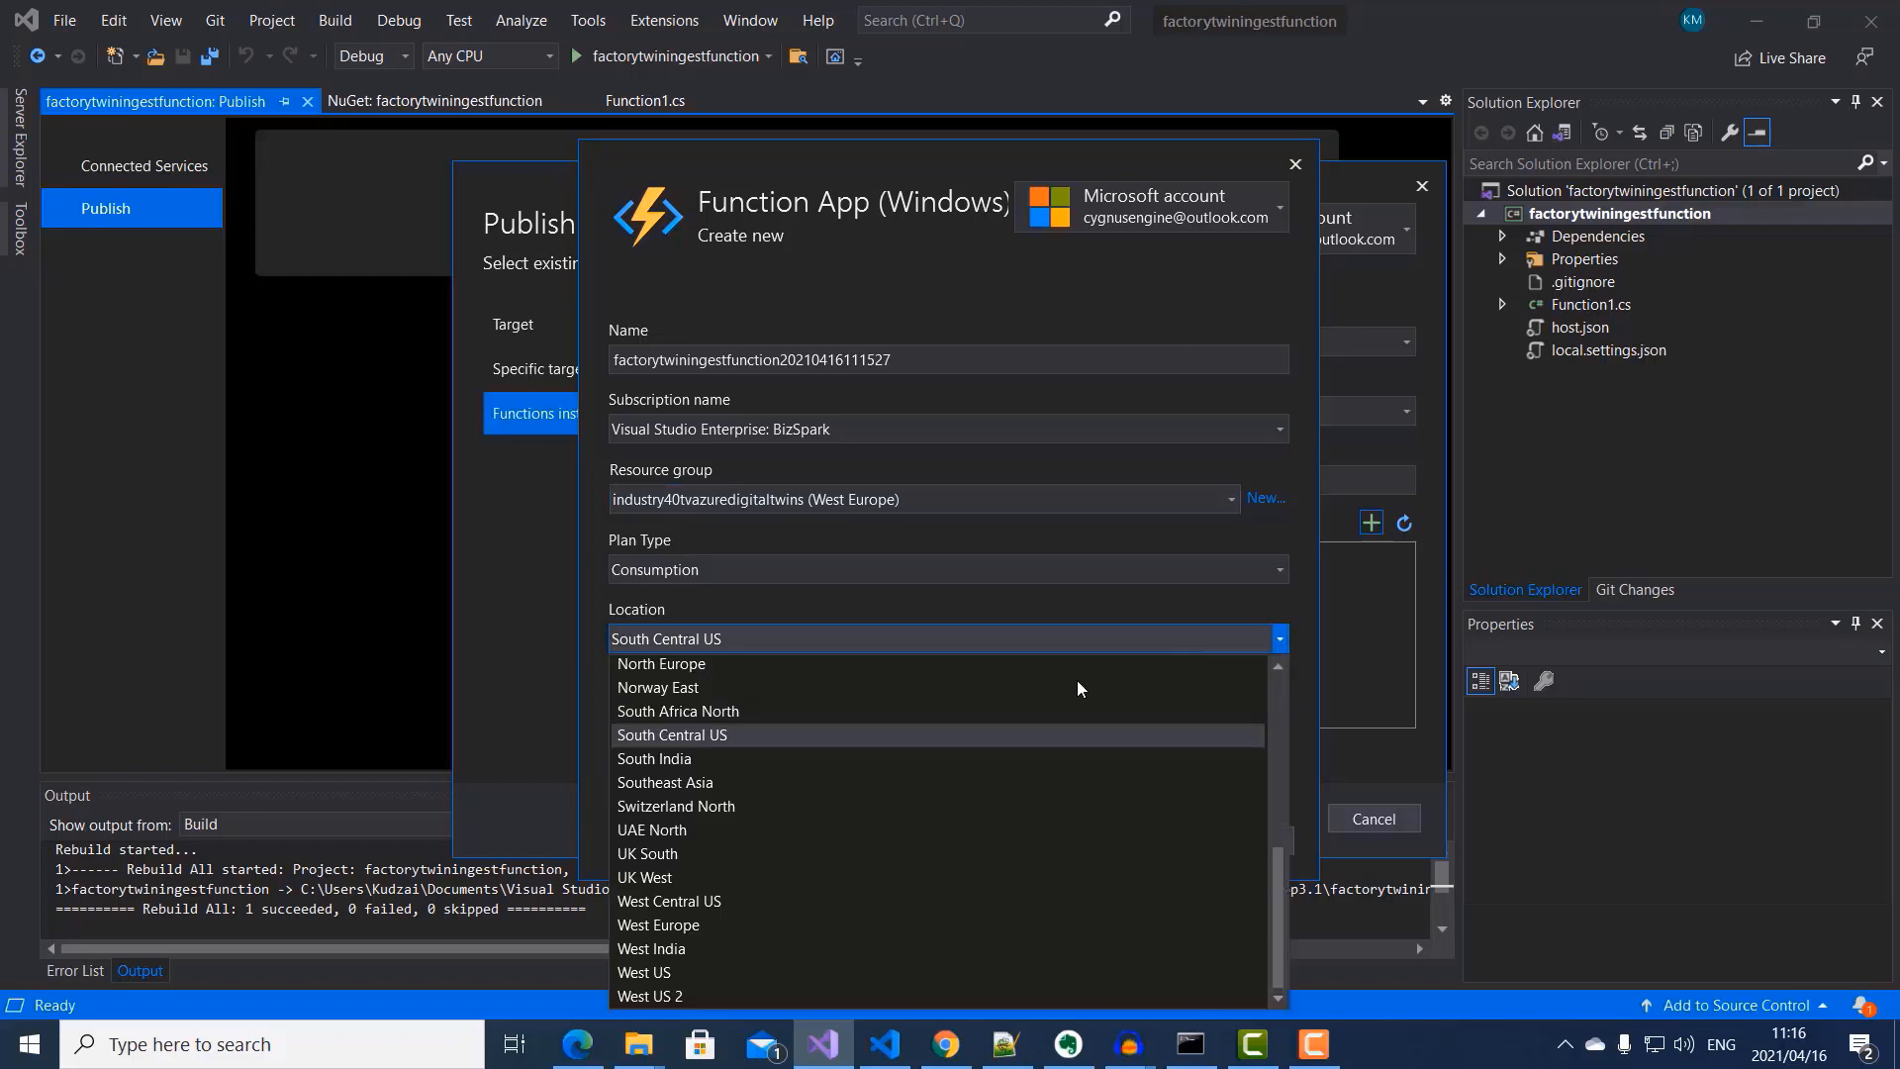
click(693, 935)
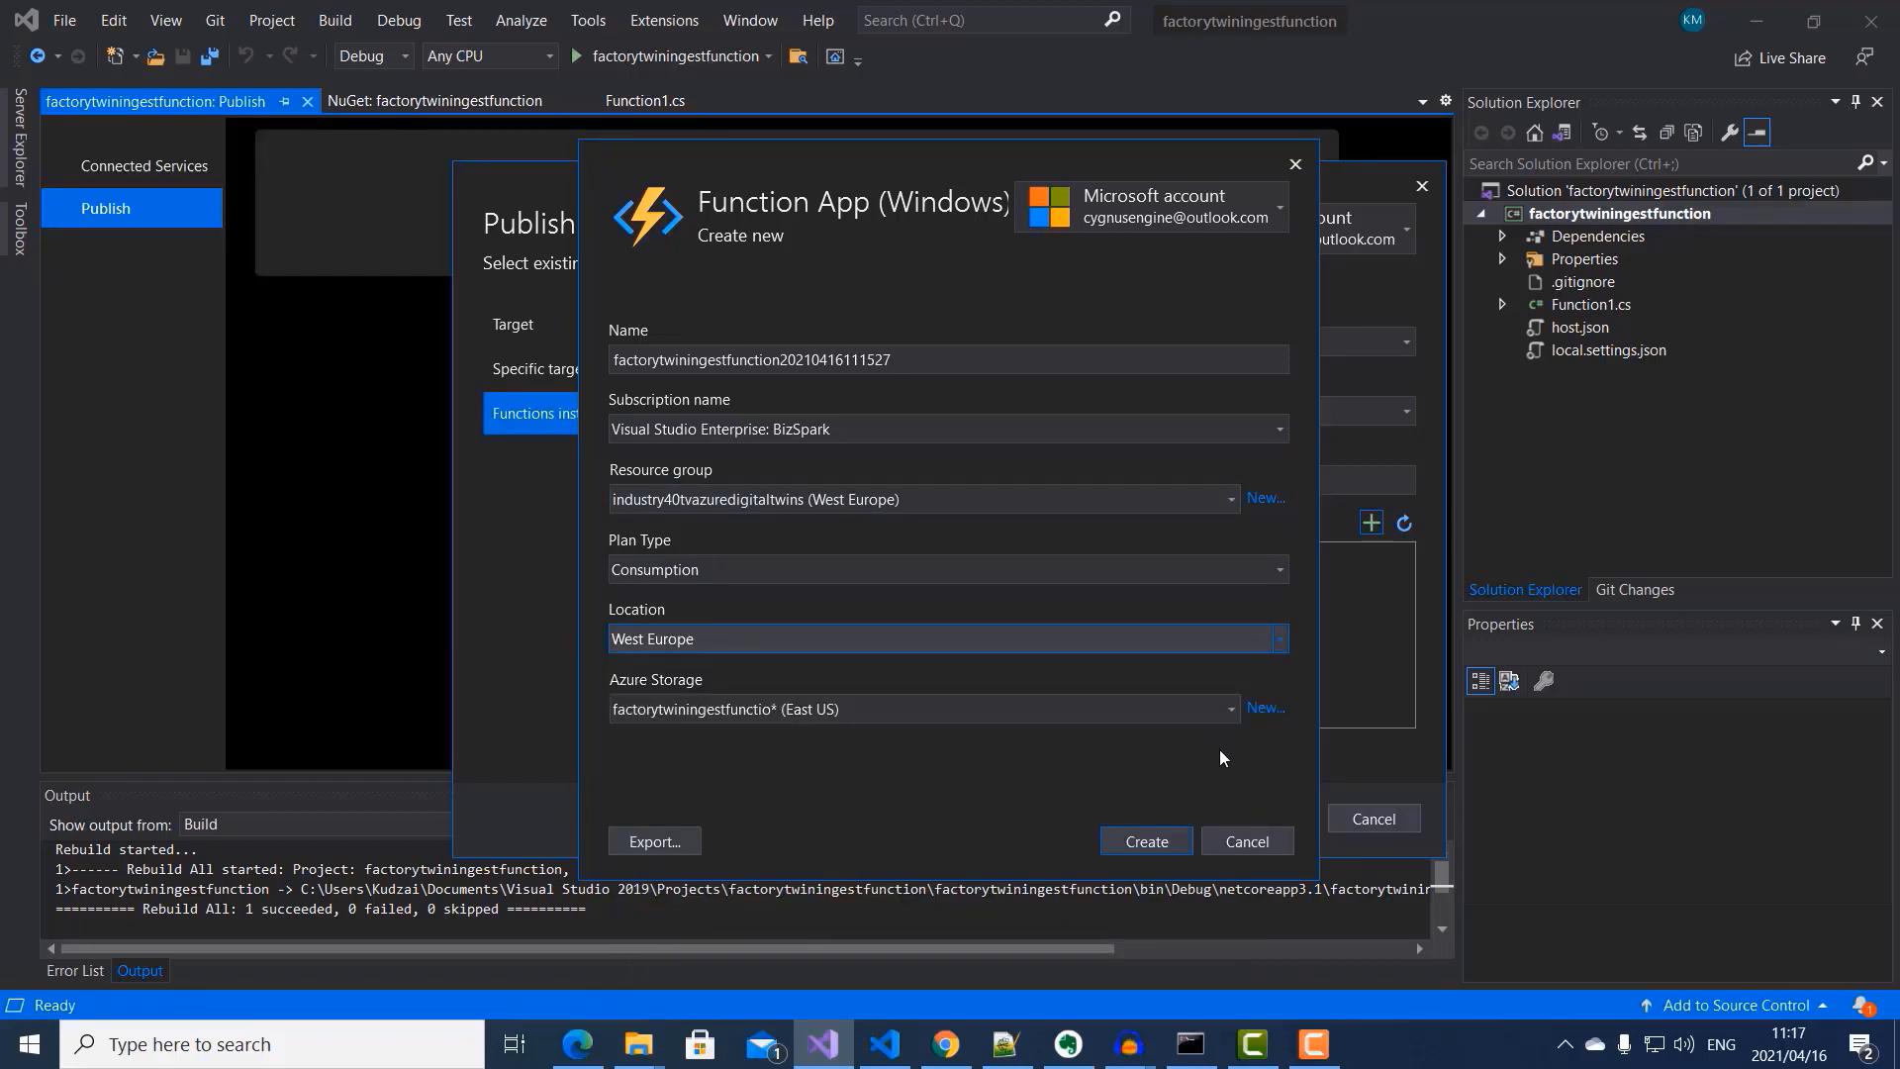
Step: Define a new Azure Storage account for the function app with its location set to West Europe
click(1267, 709)
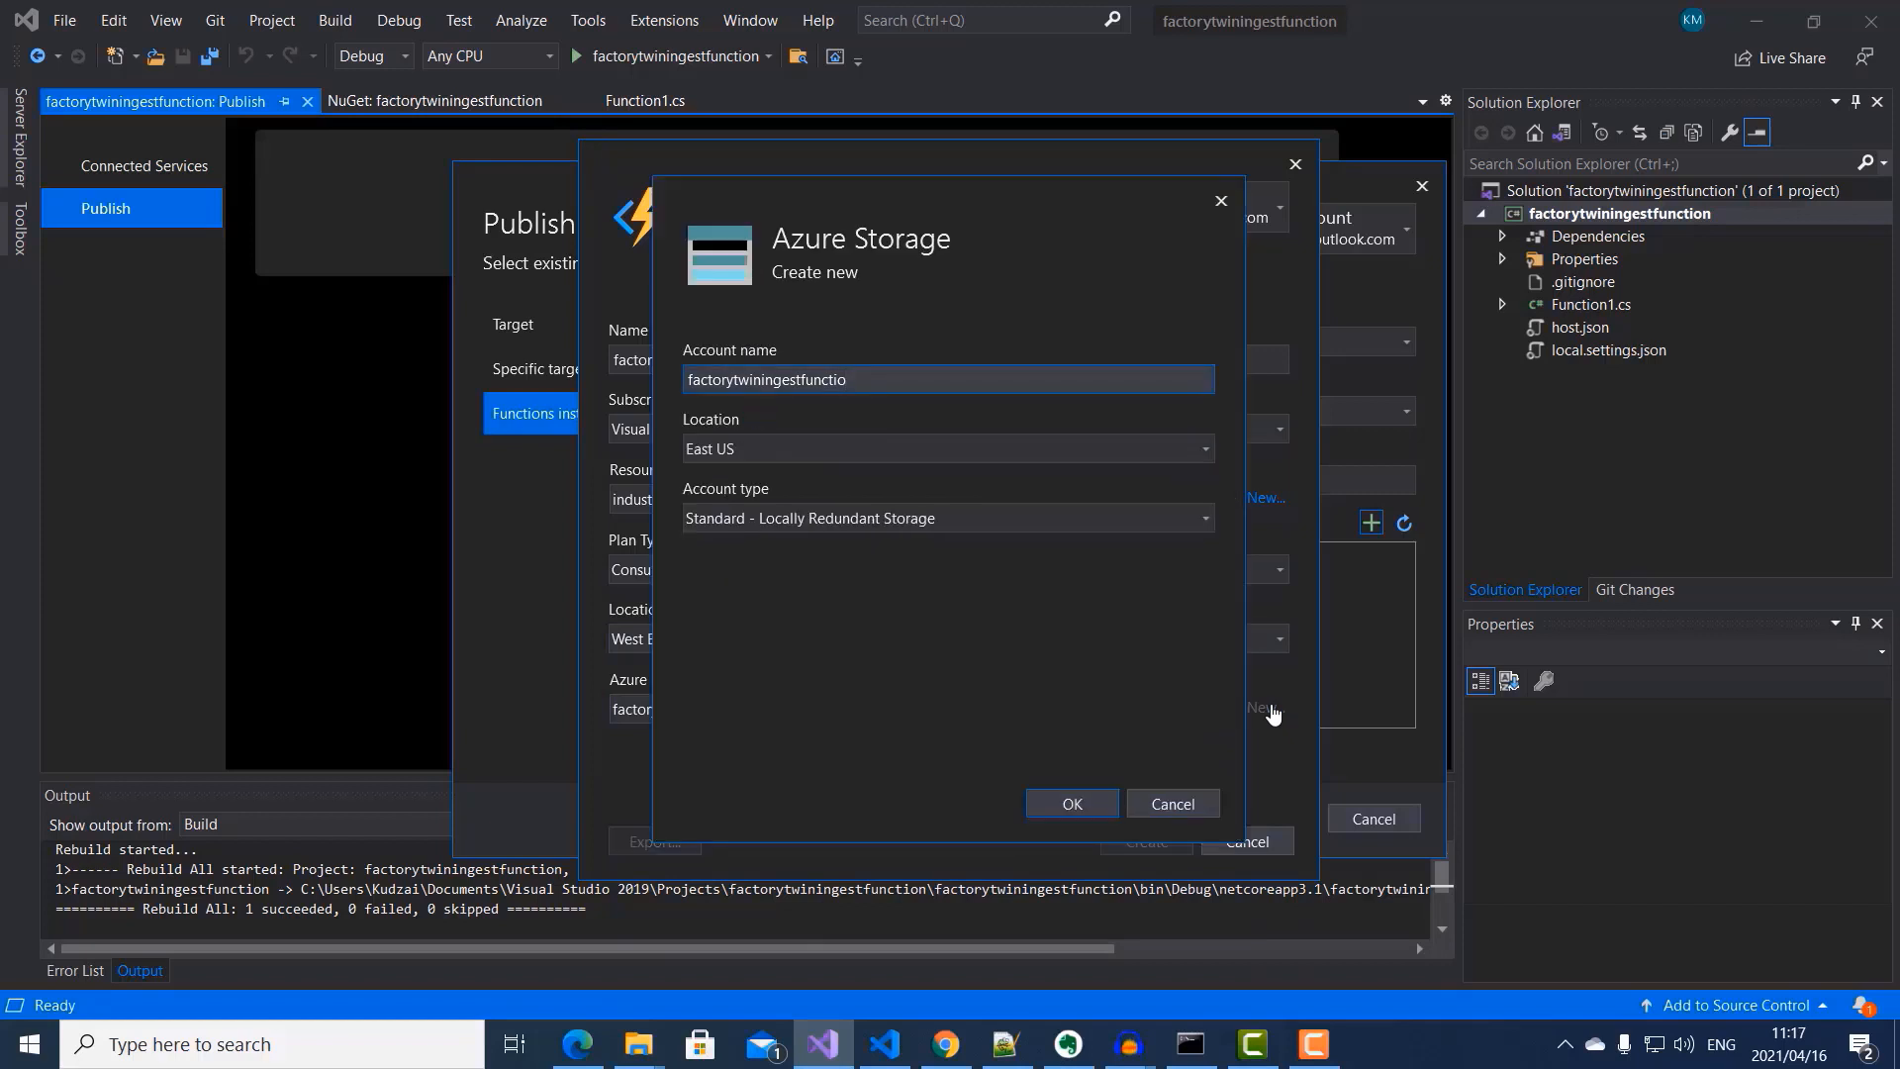
click(1208, 450)
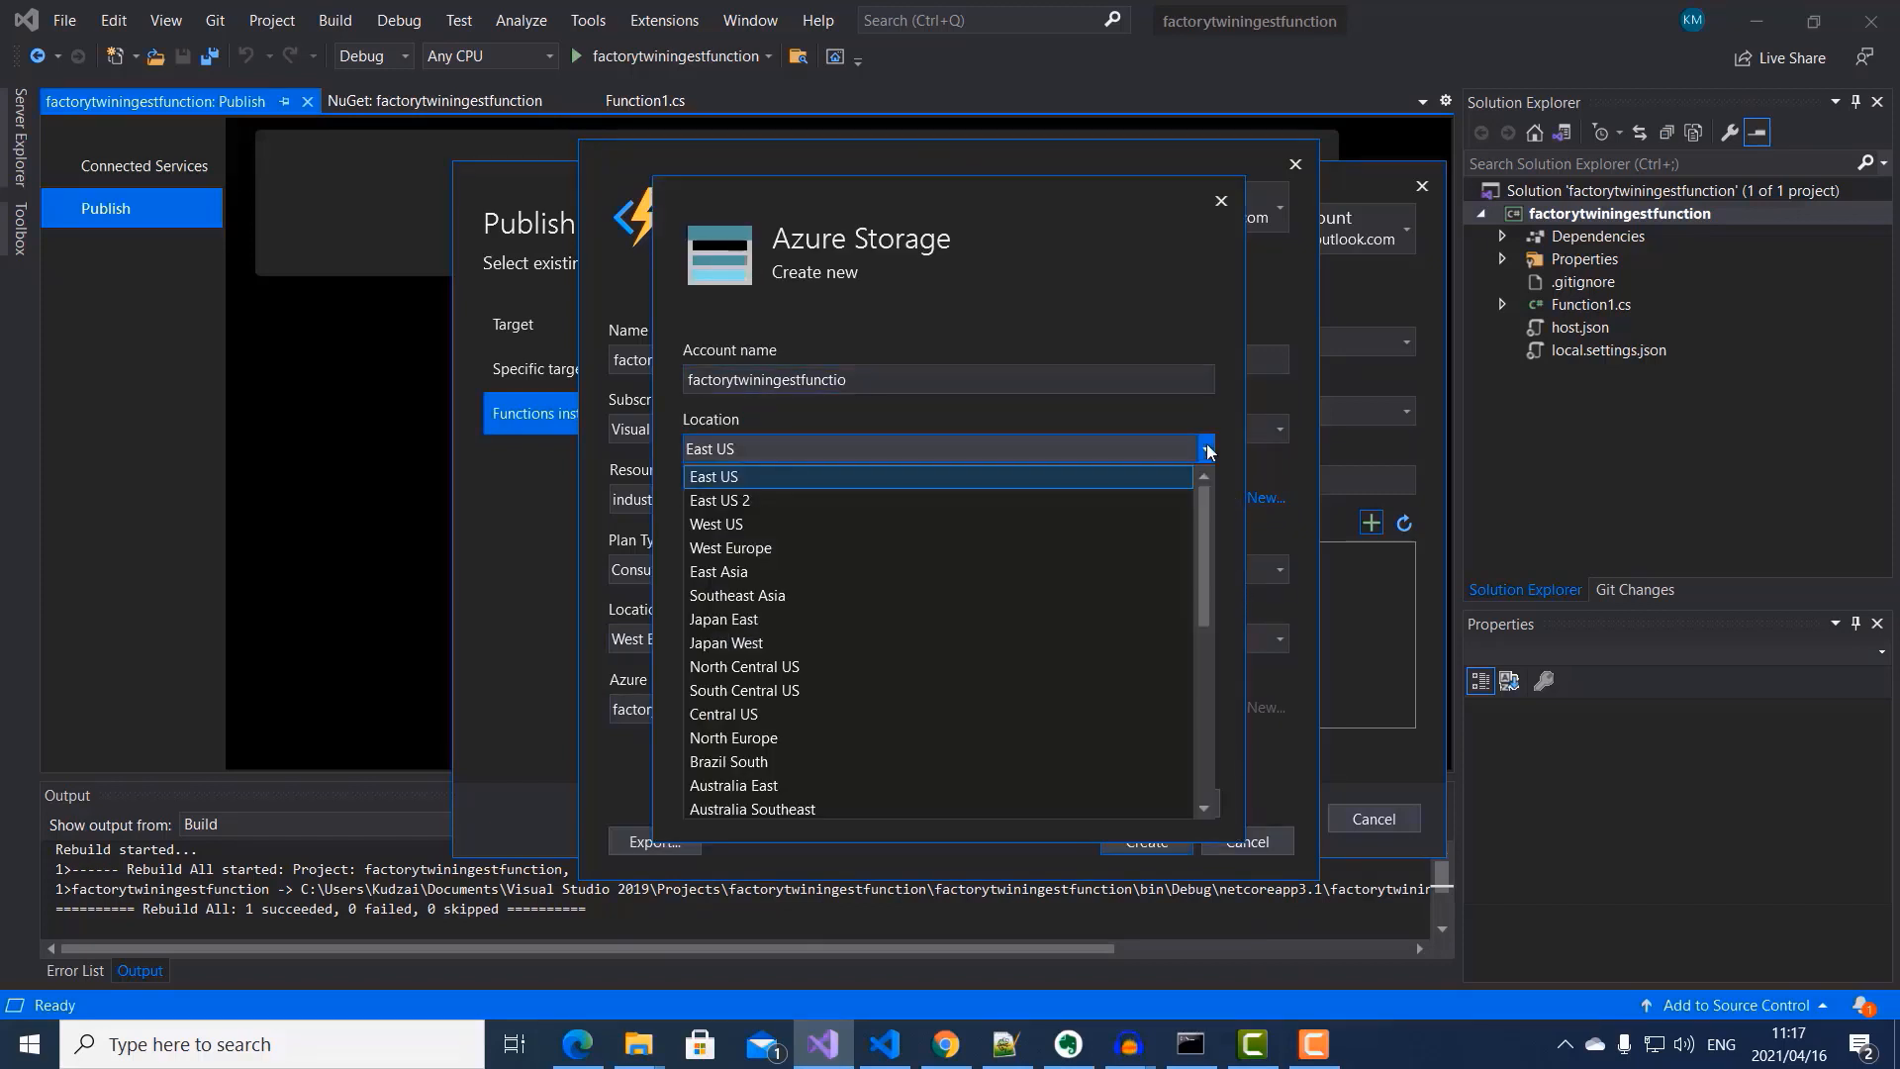
click(786, 548)
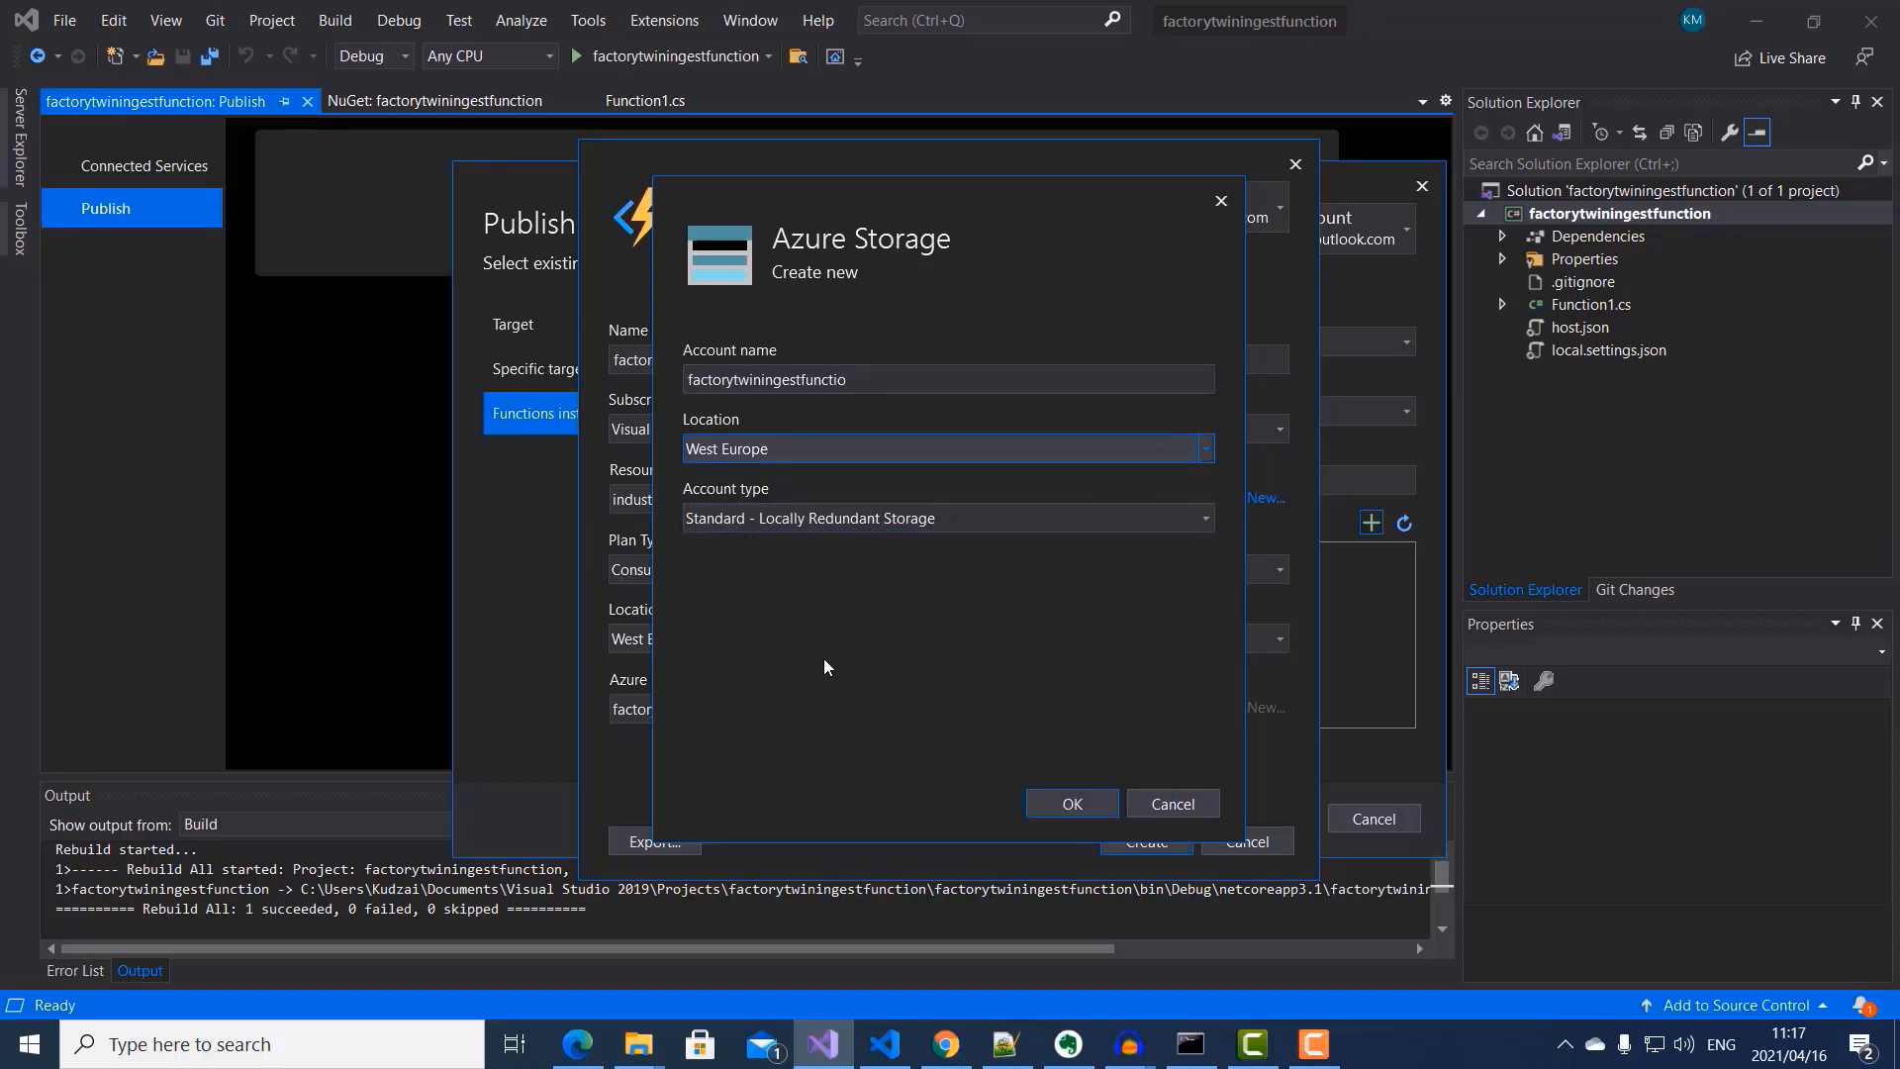
click(1073, 804)
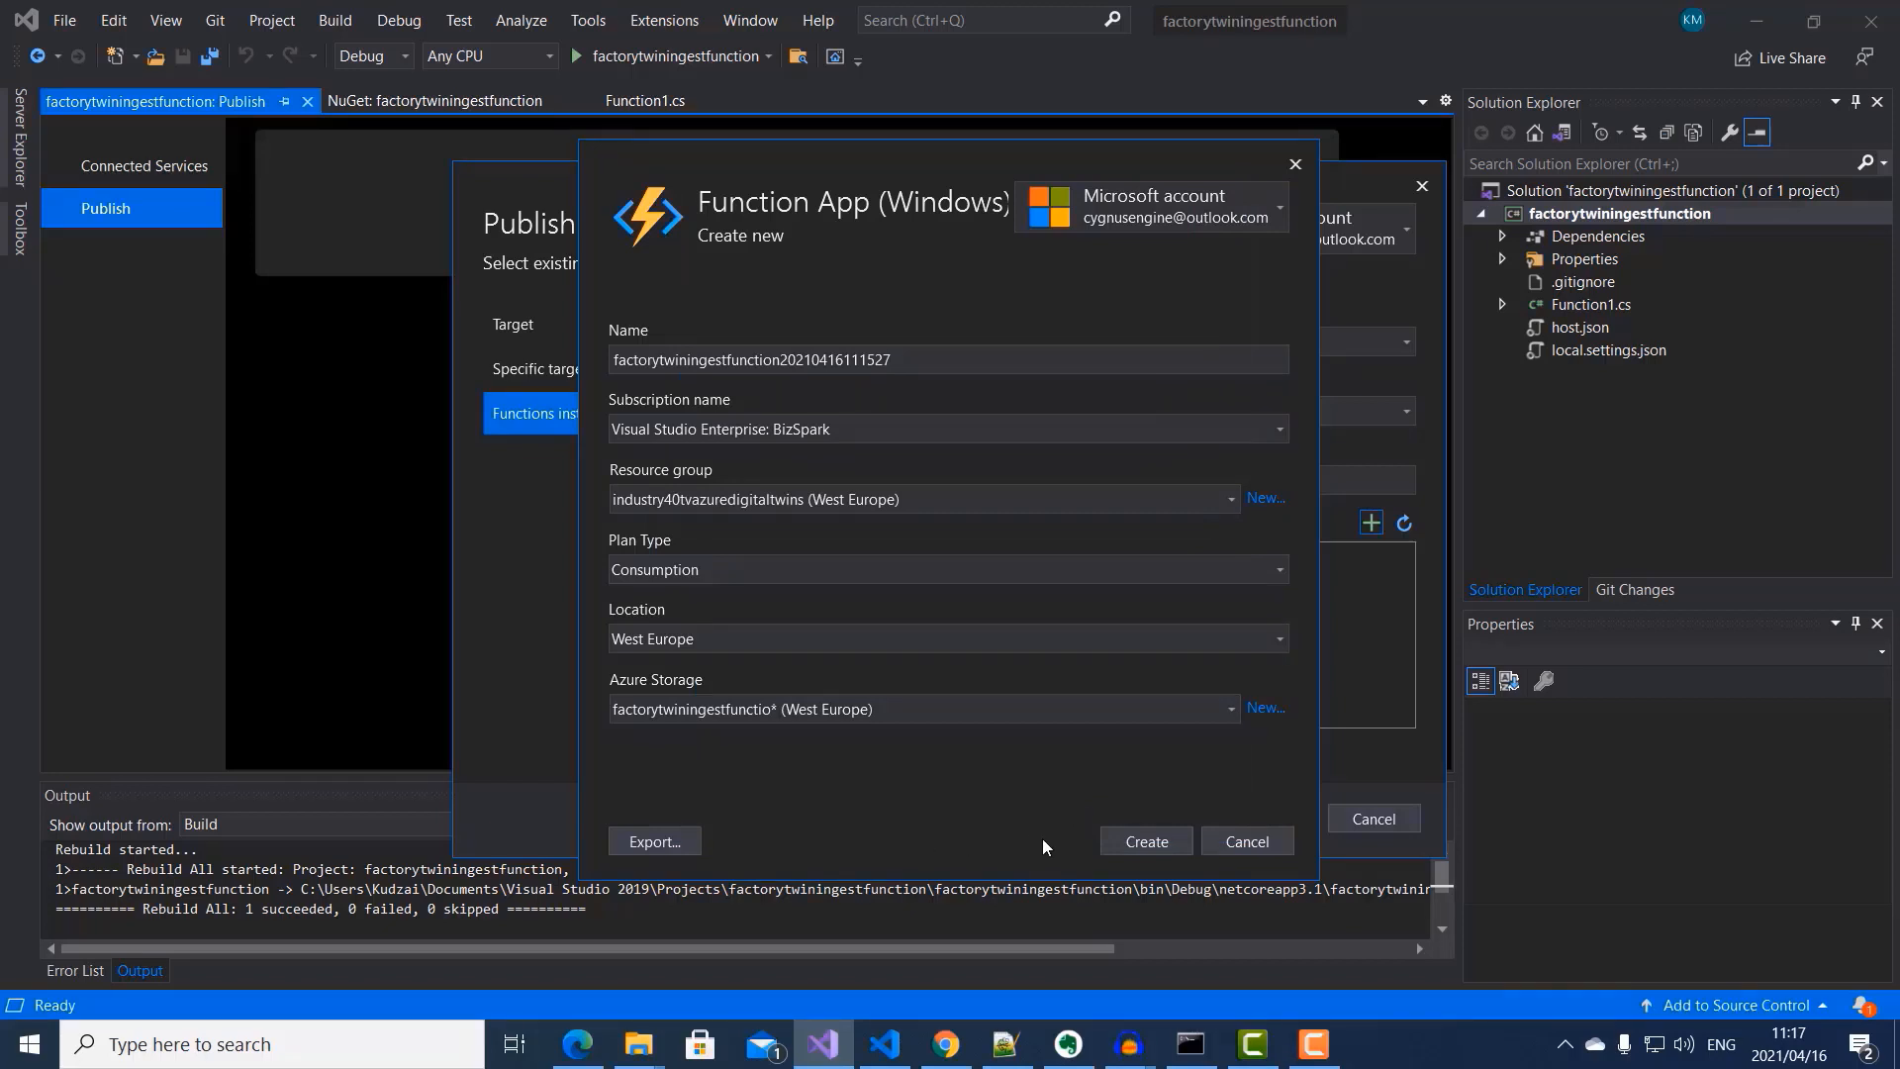
Step: Create the function app, finish the publish profile that targets it, and publish the project
click(1136, 844)
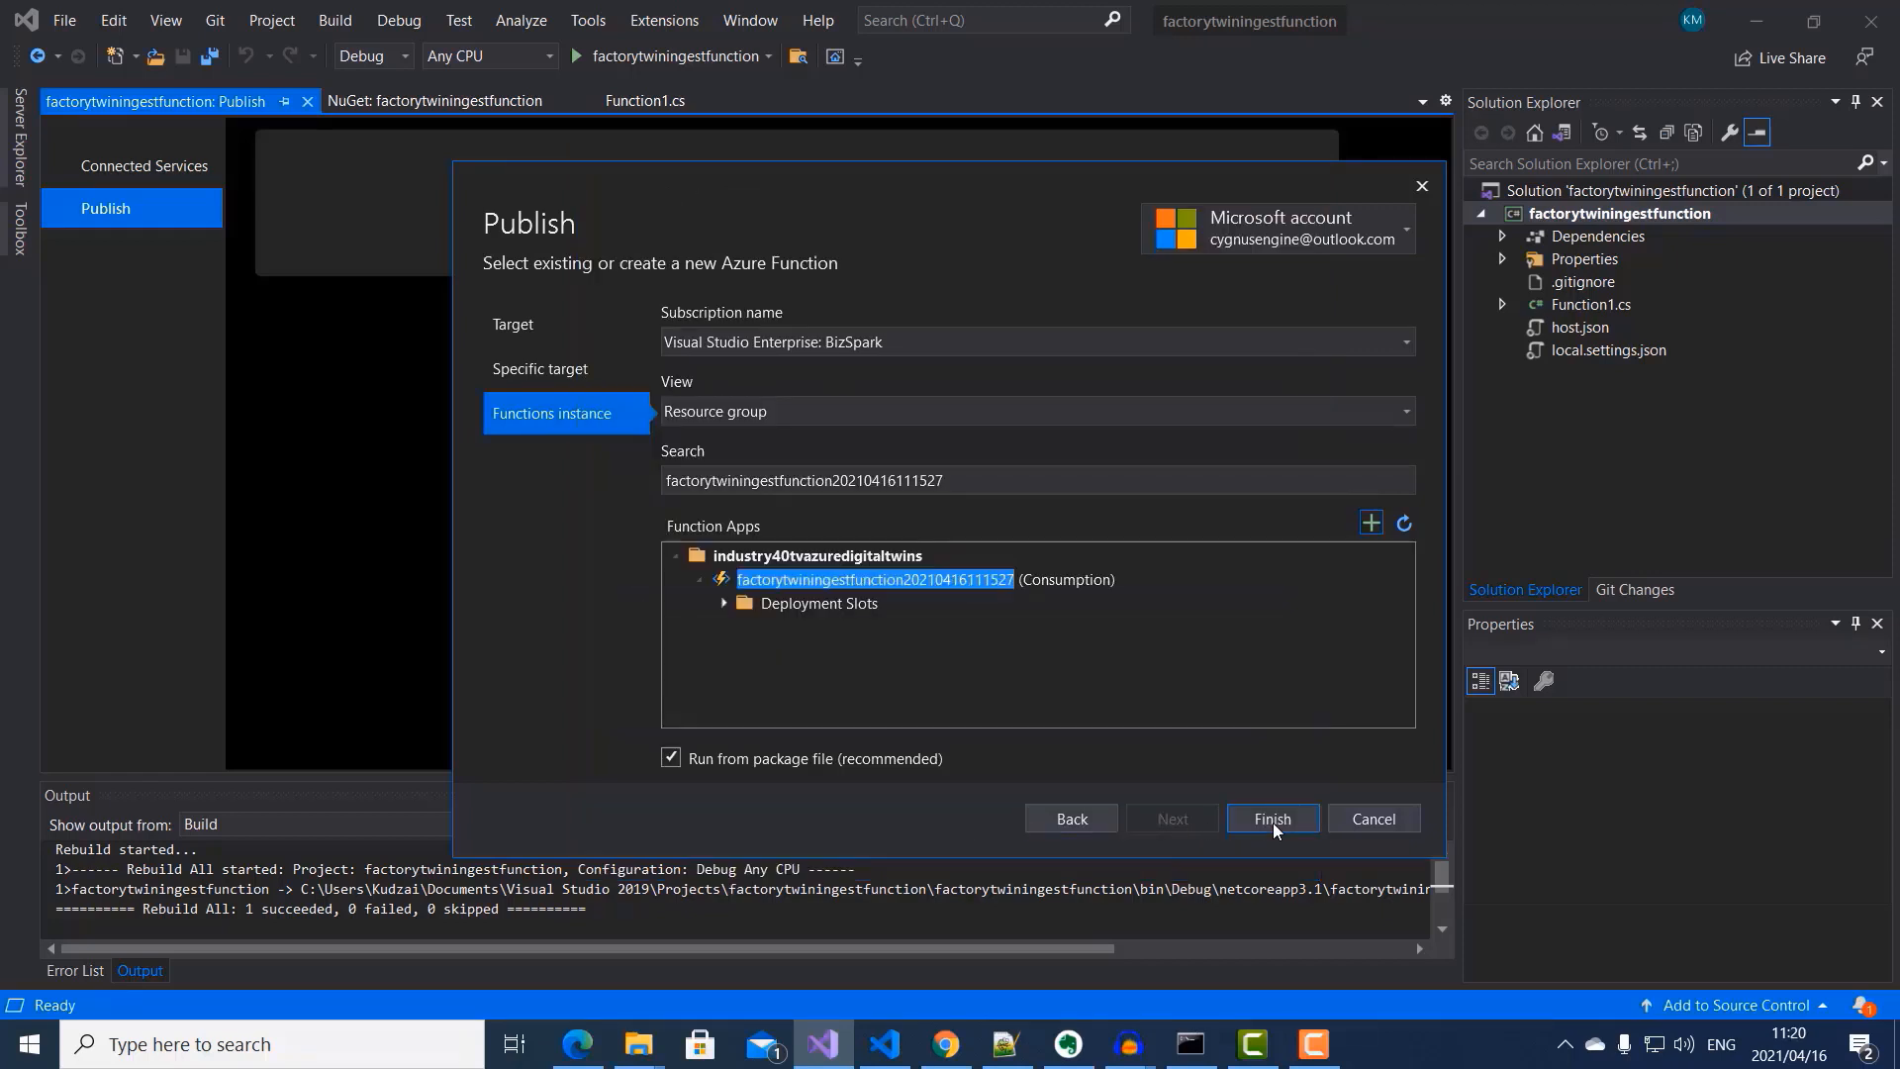
click(1273, 820)
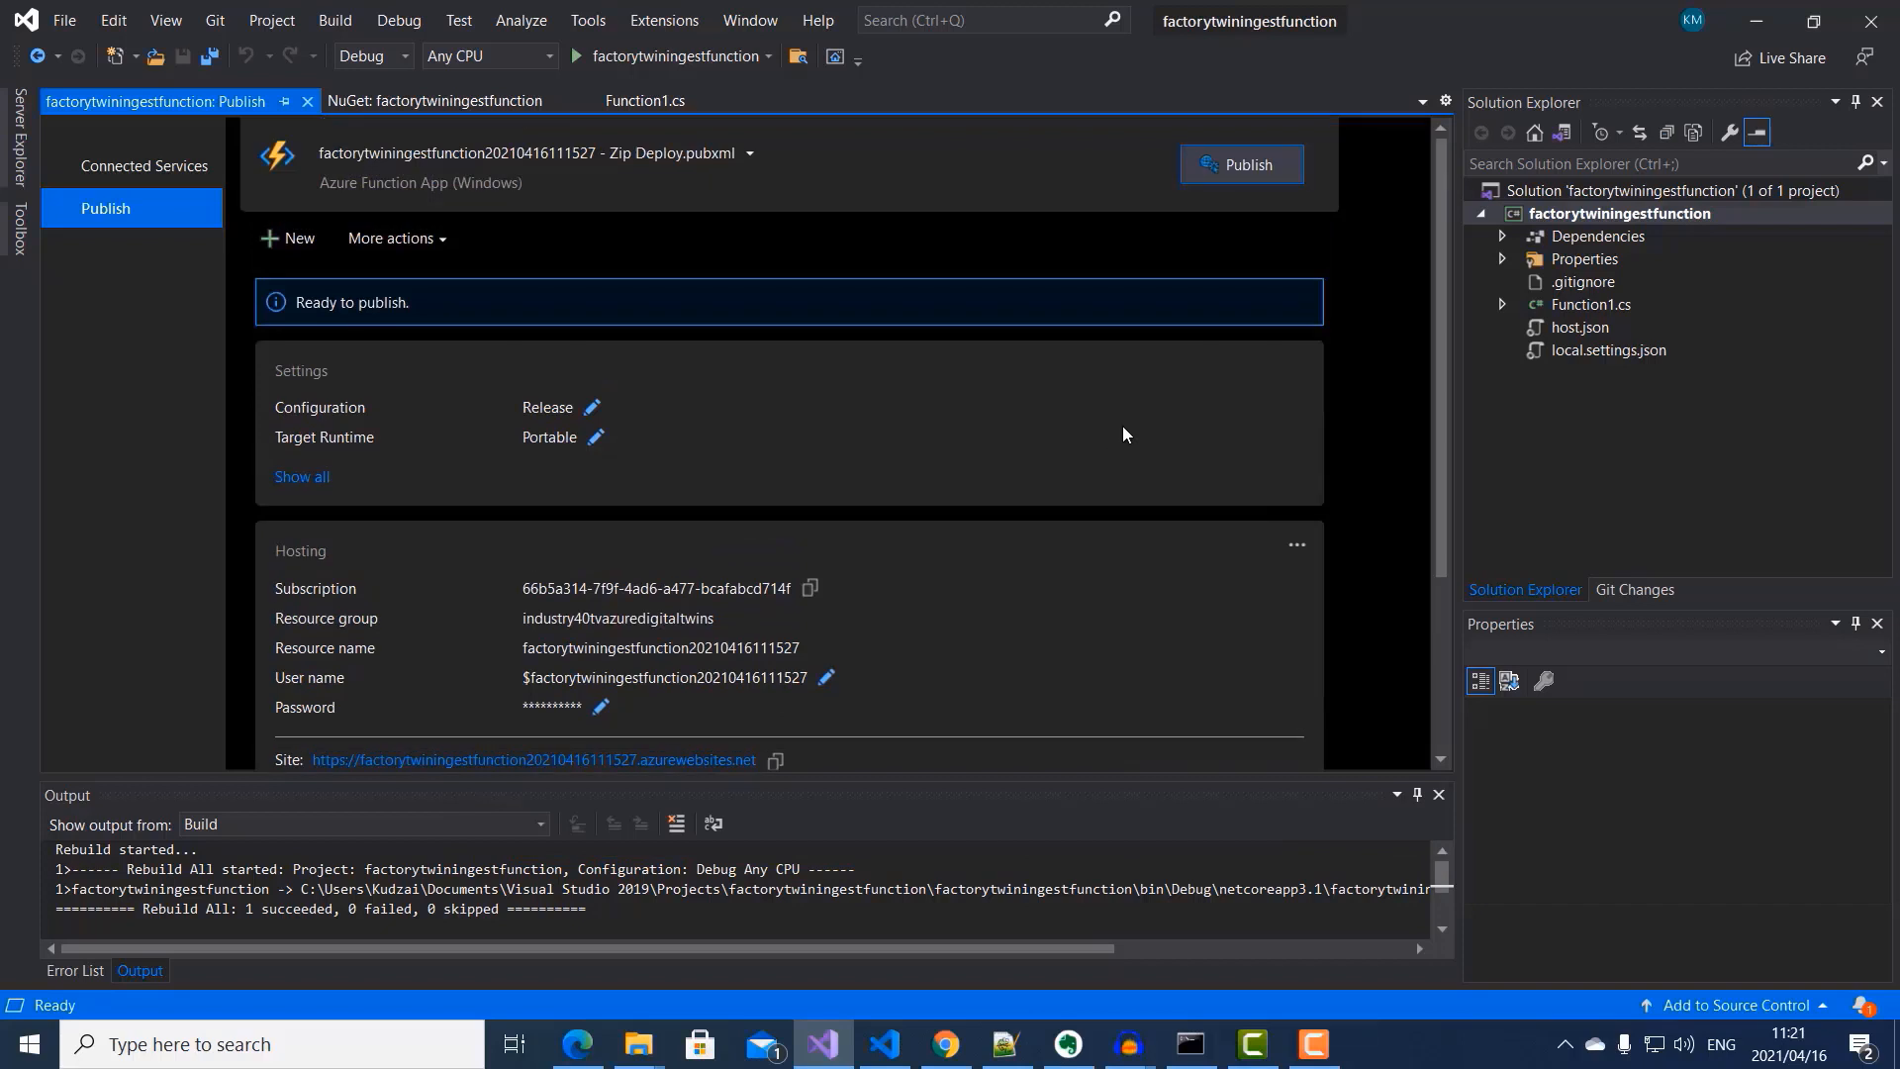
click(1256, 170)
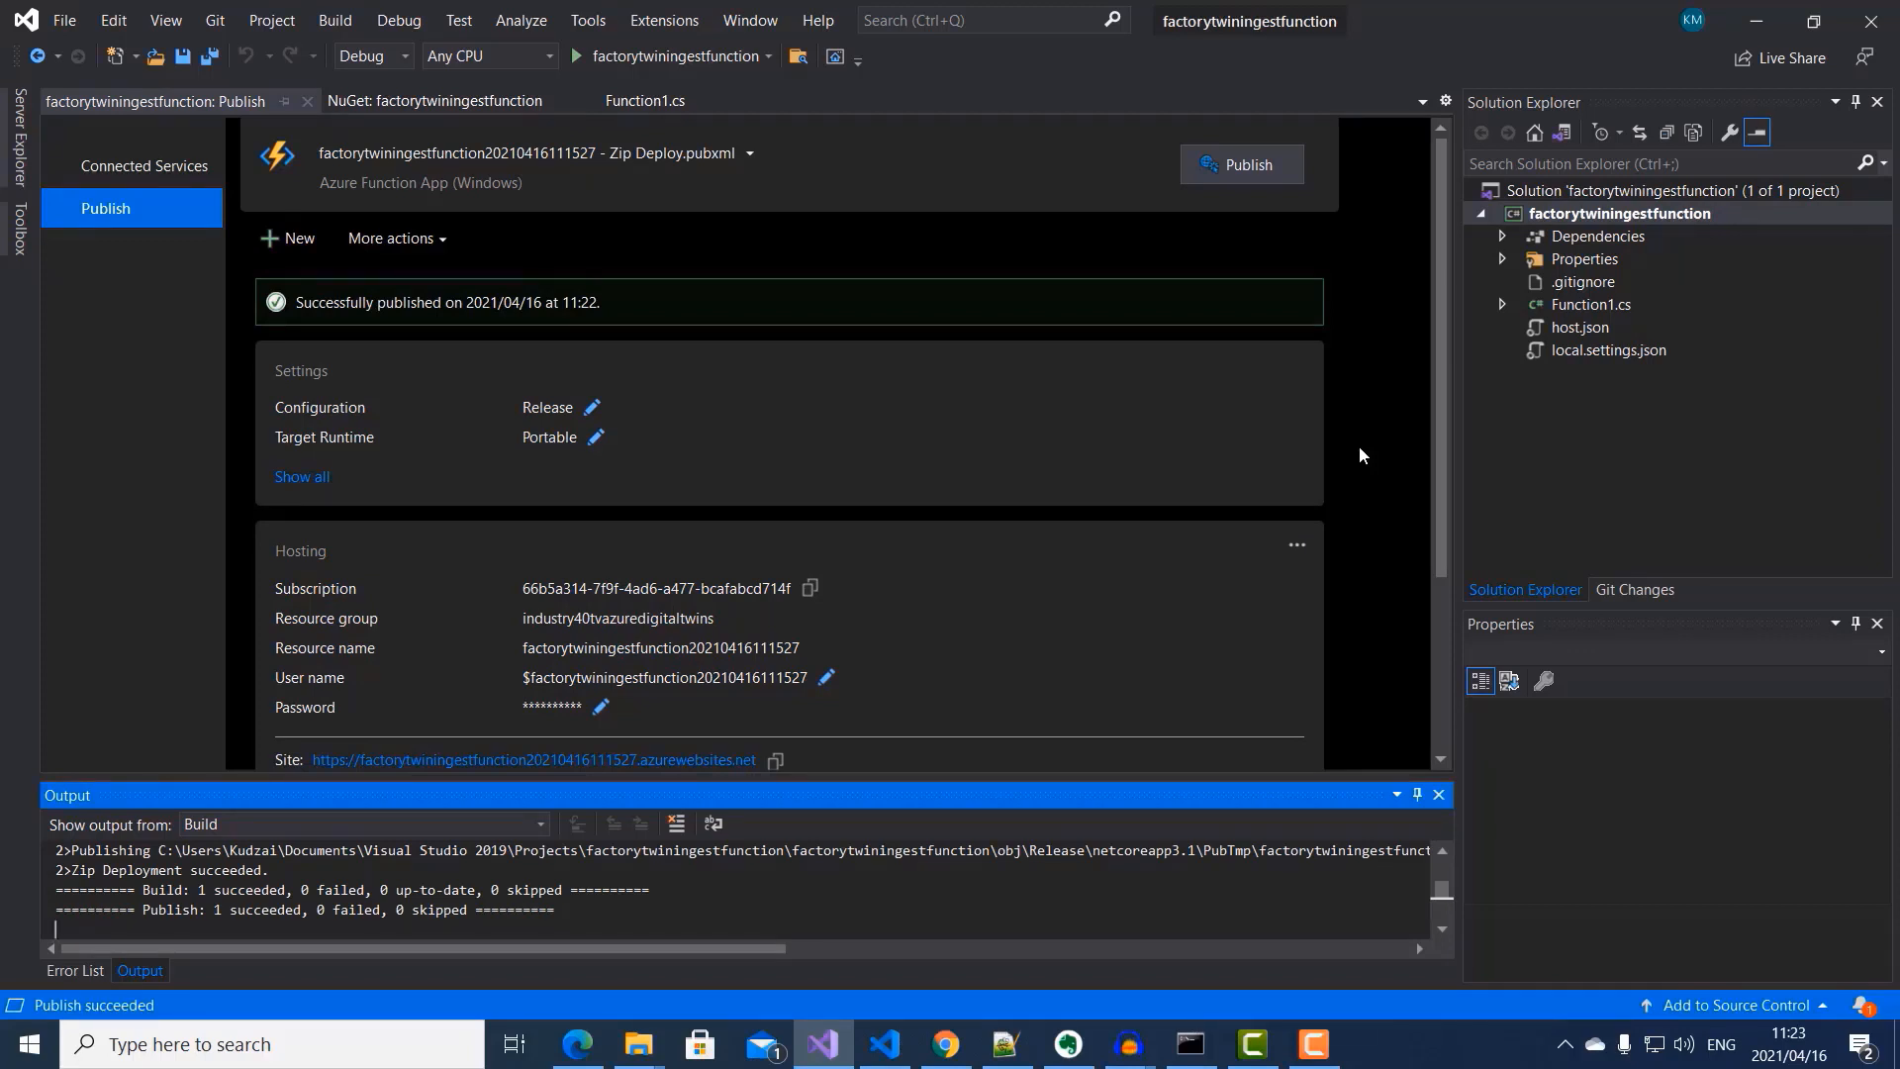
Step: Switch to the Azure portal in Edge, search for "factory", and open the functions list of the published function app
click(578, 1044)
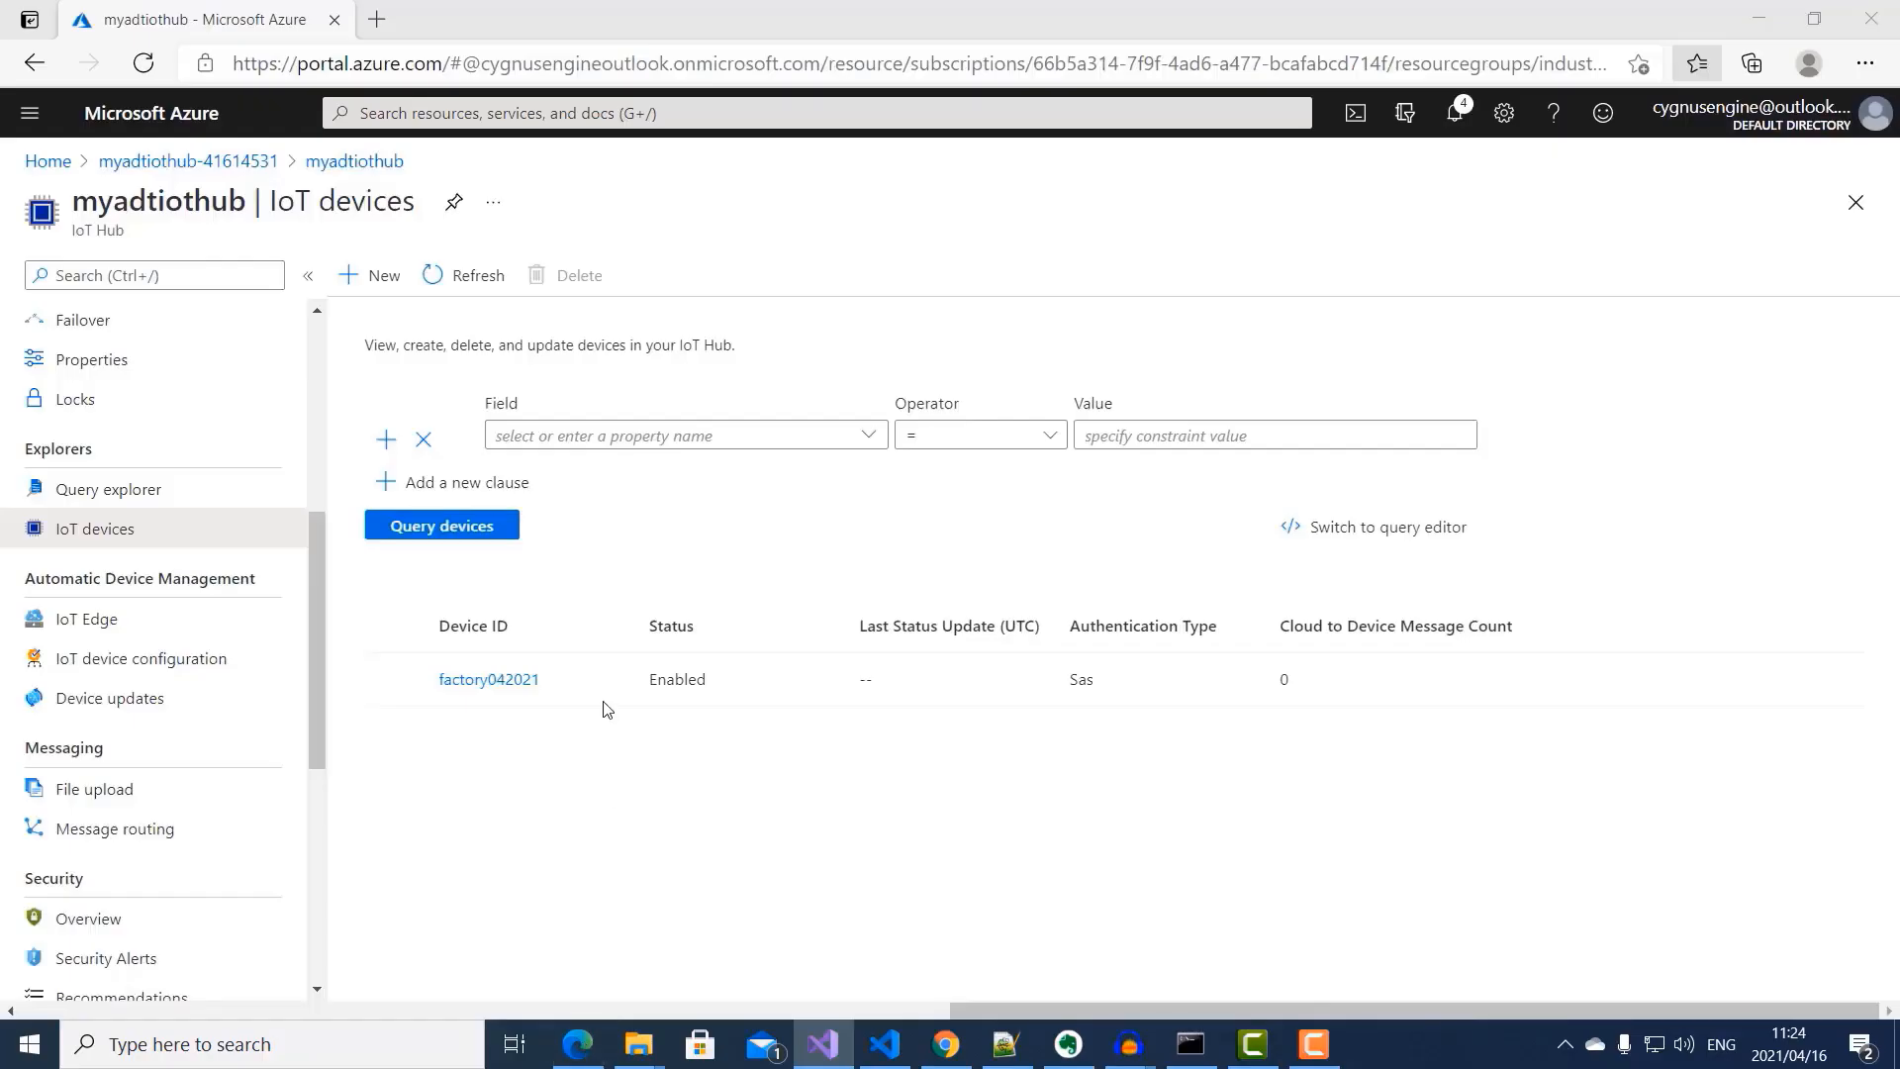
click(61, 163)
click(428, 107)
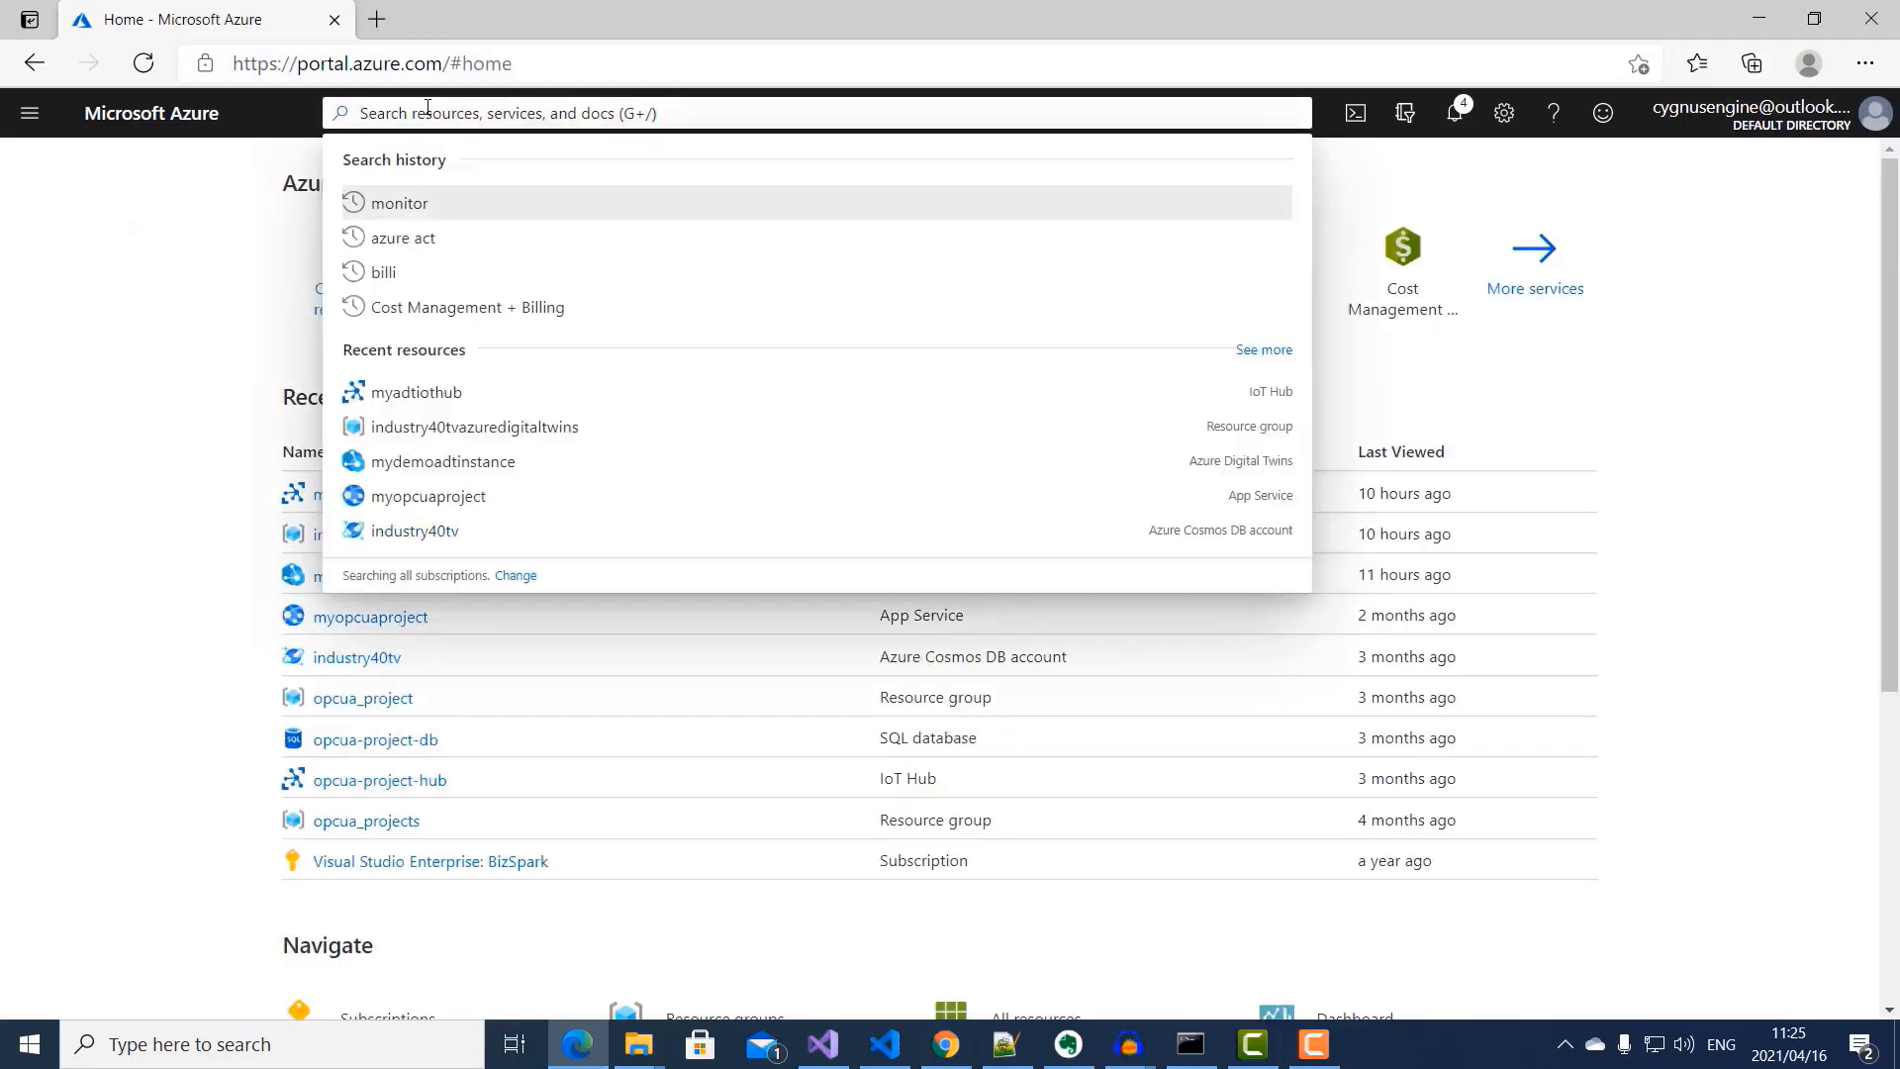
text(factory)
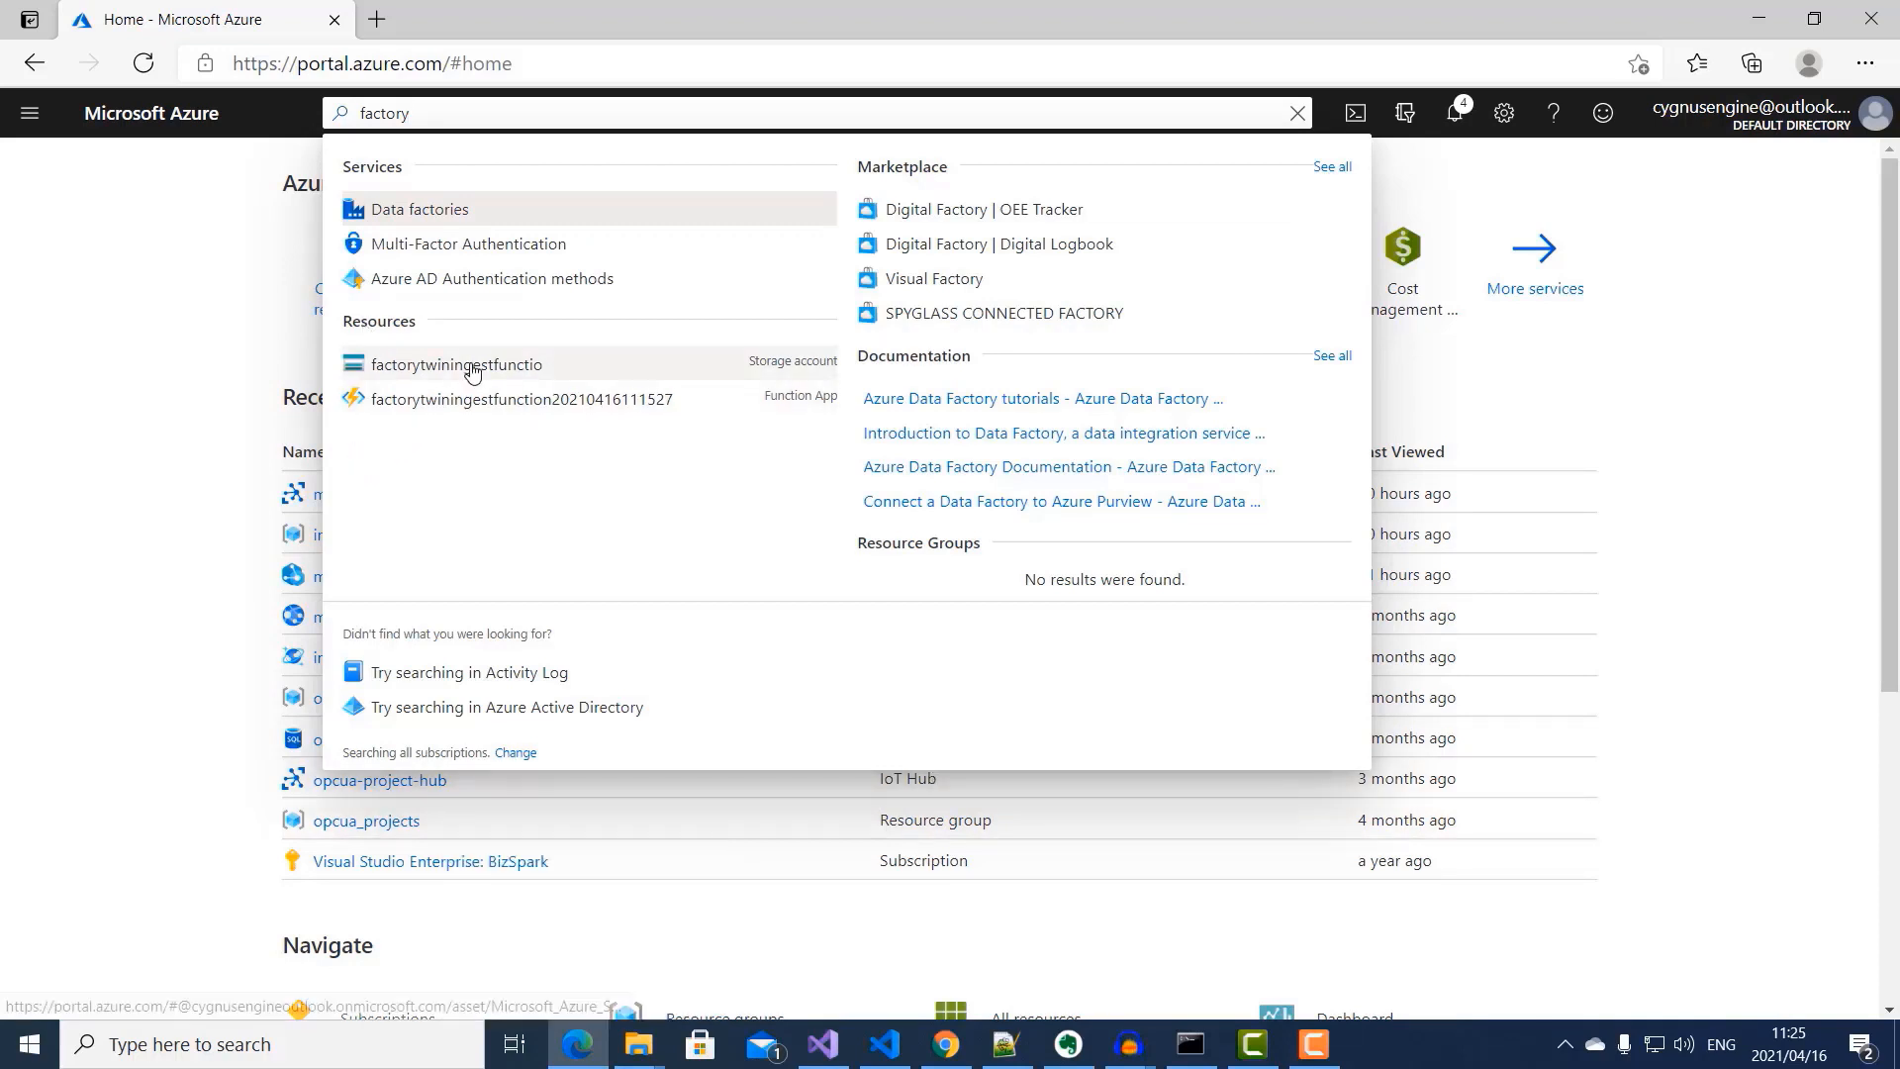
click(529, 399)
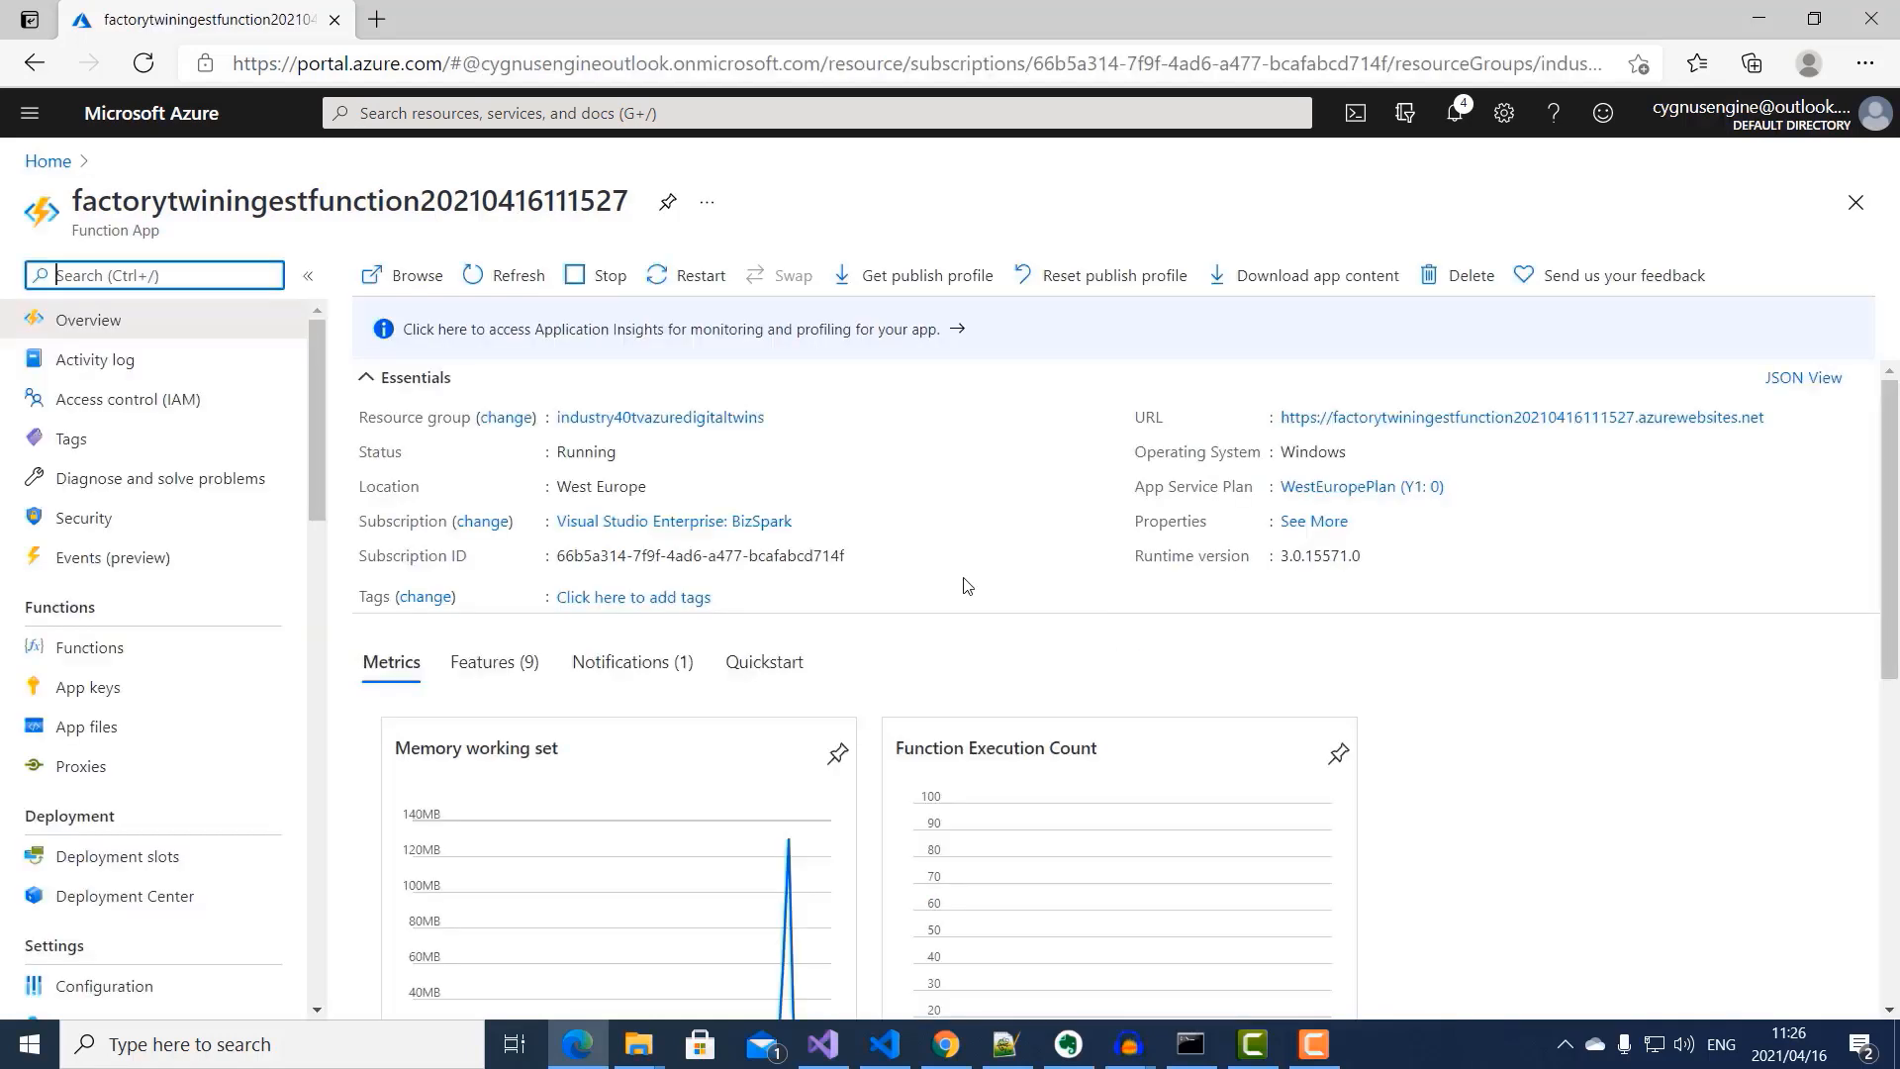
click(99, 654)
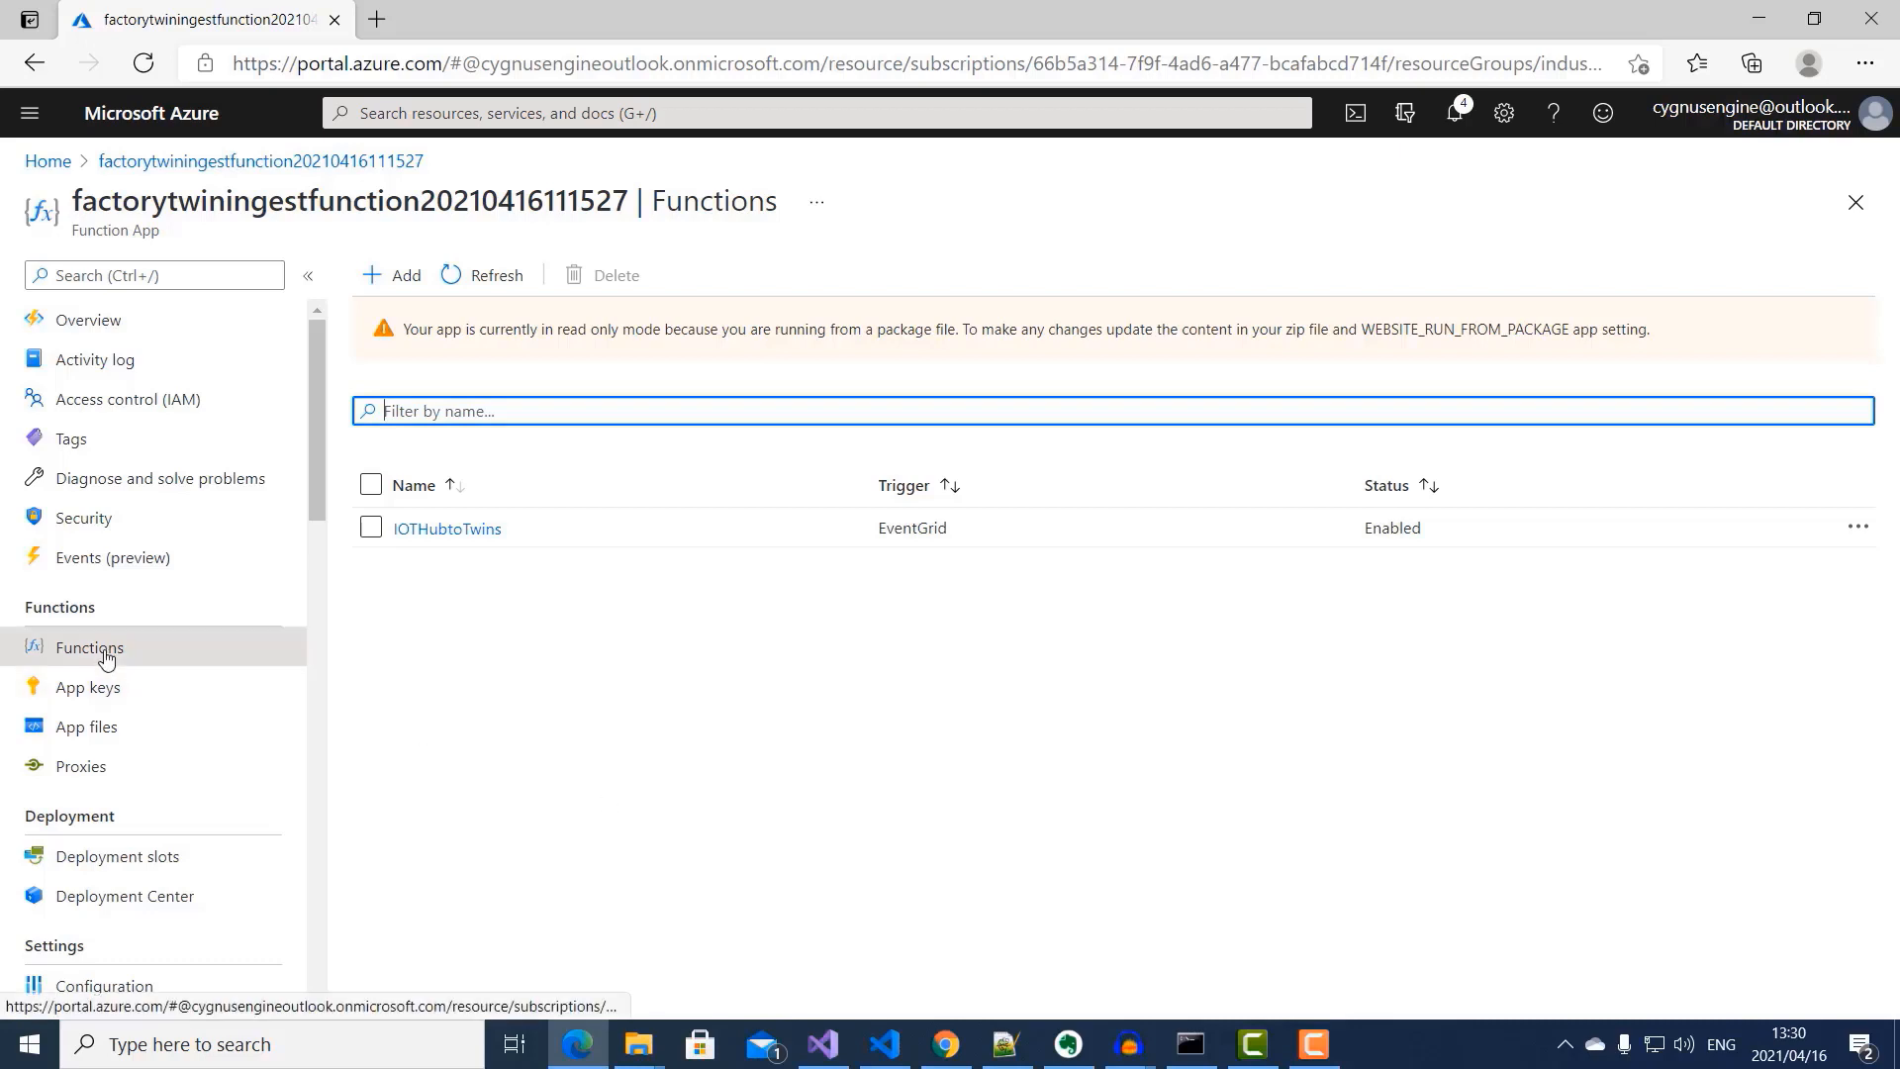
Step: From the function app's identity settings, start an Azure role assignment scoped to the resource group industry40tvazuredigitaltwins
scroll(104, 658, down, 5)
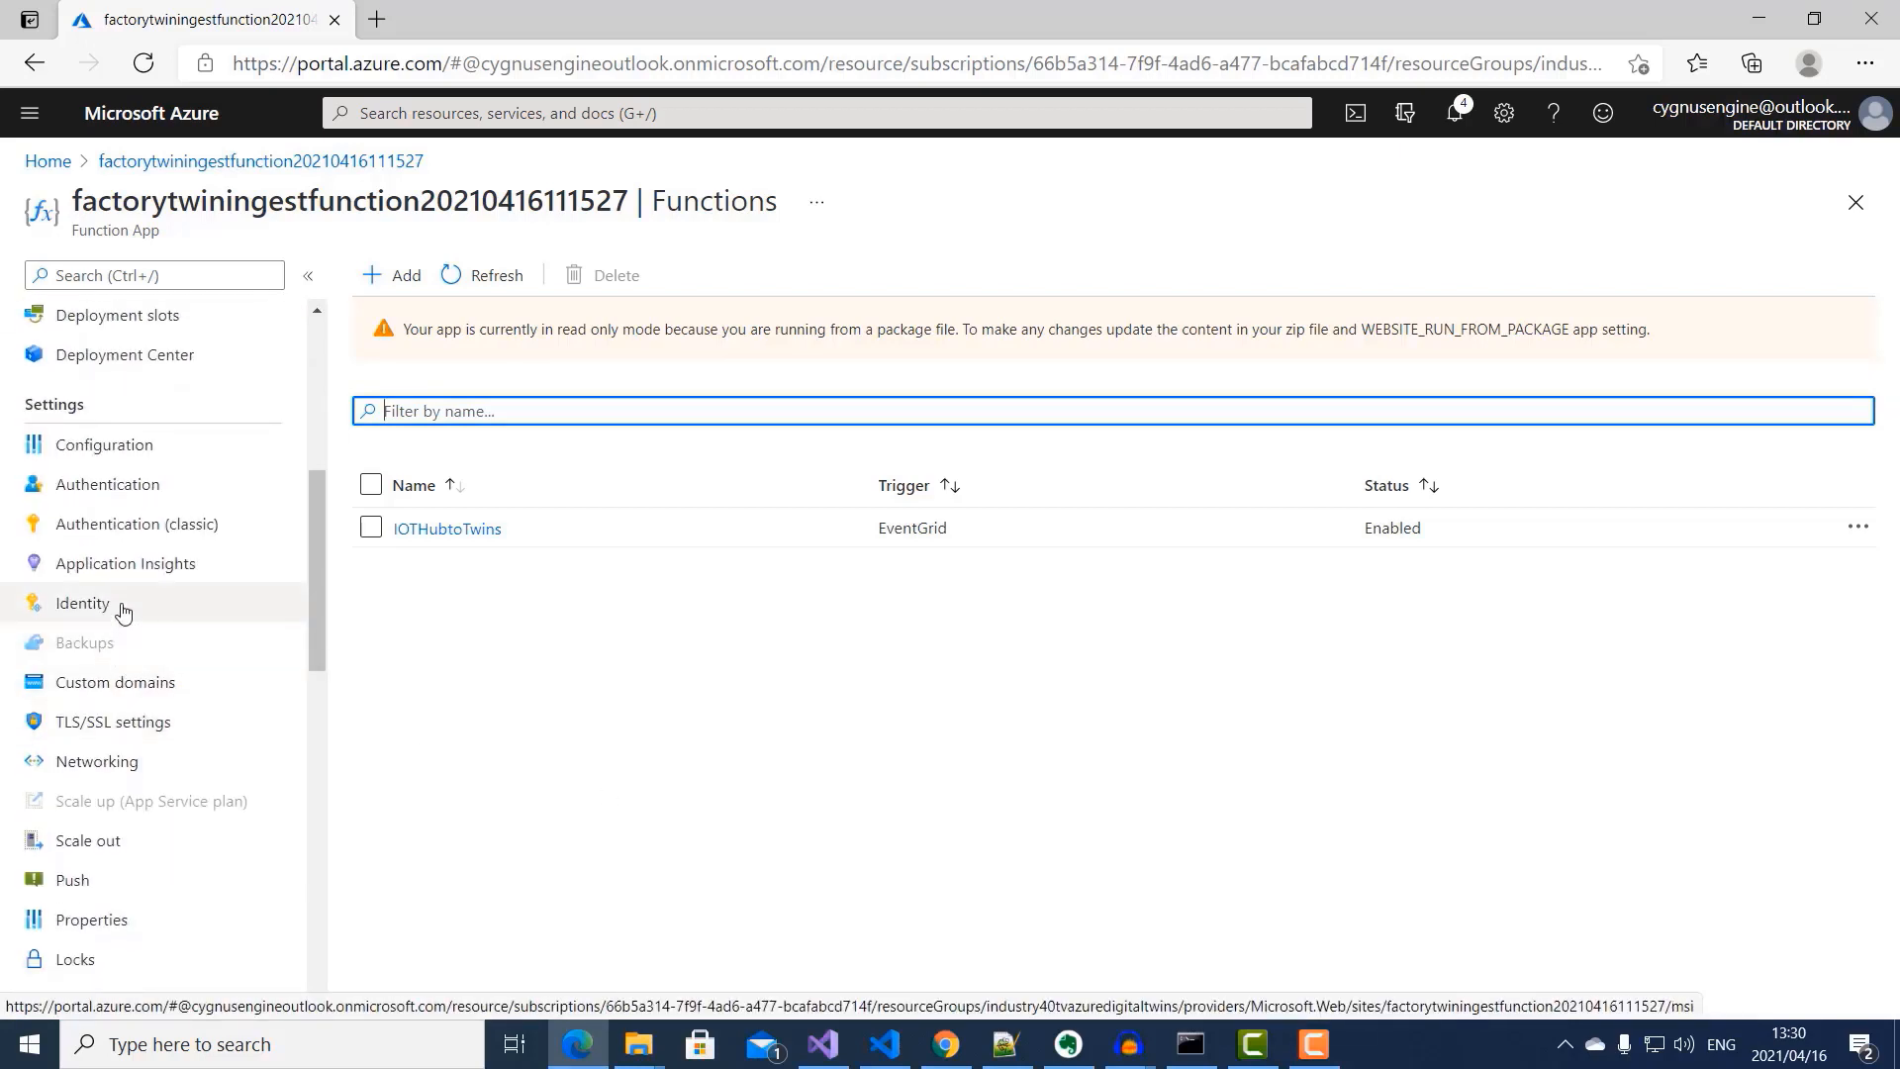
click(123, 613)
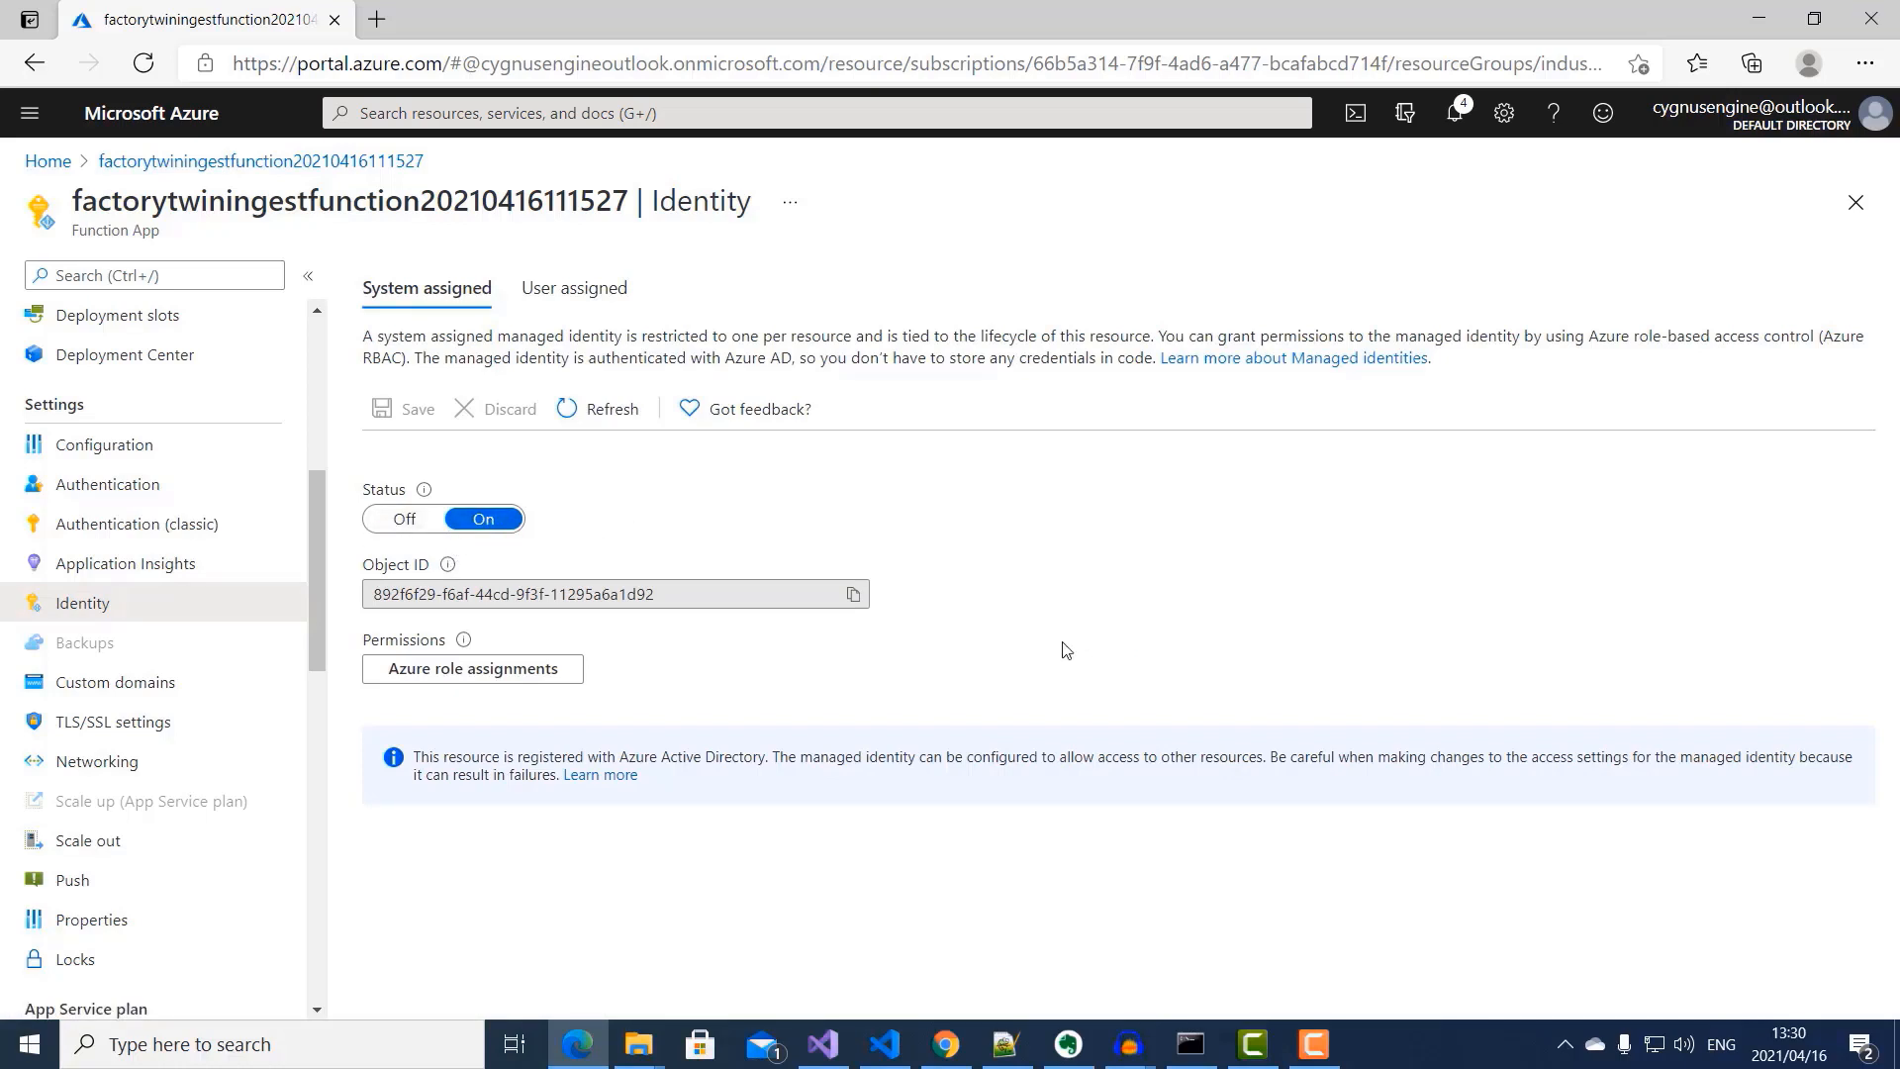
click(488, 677)
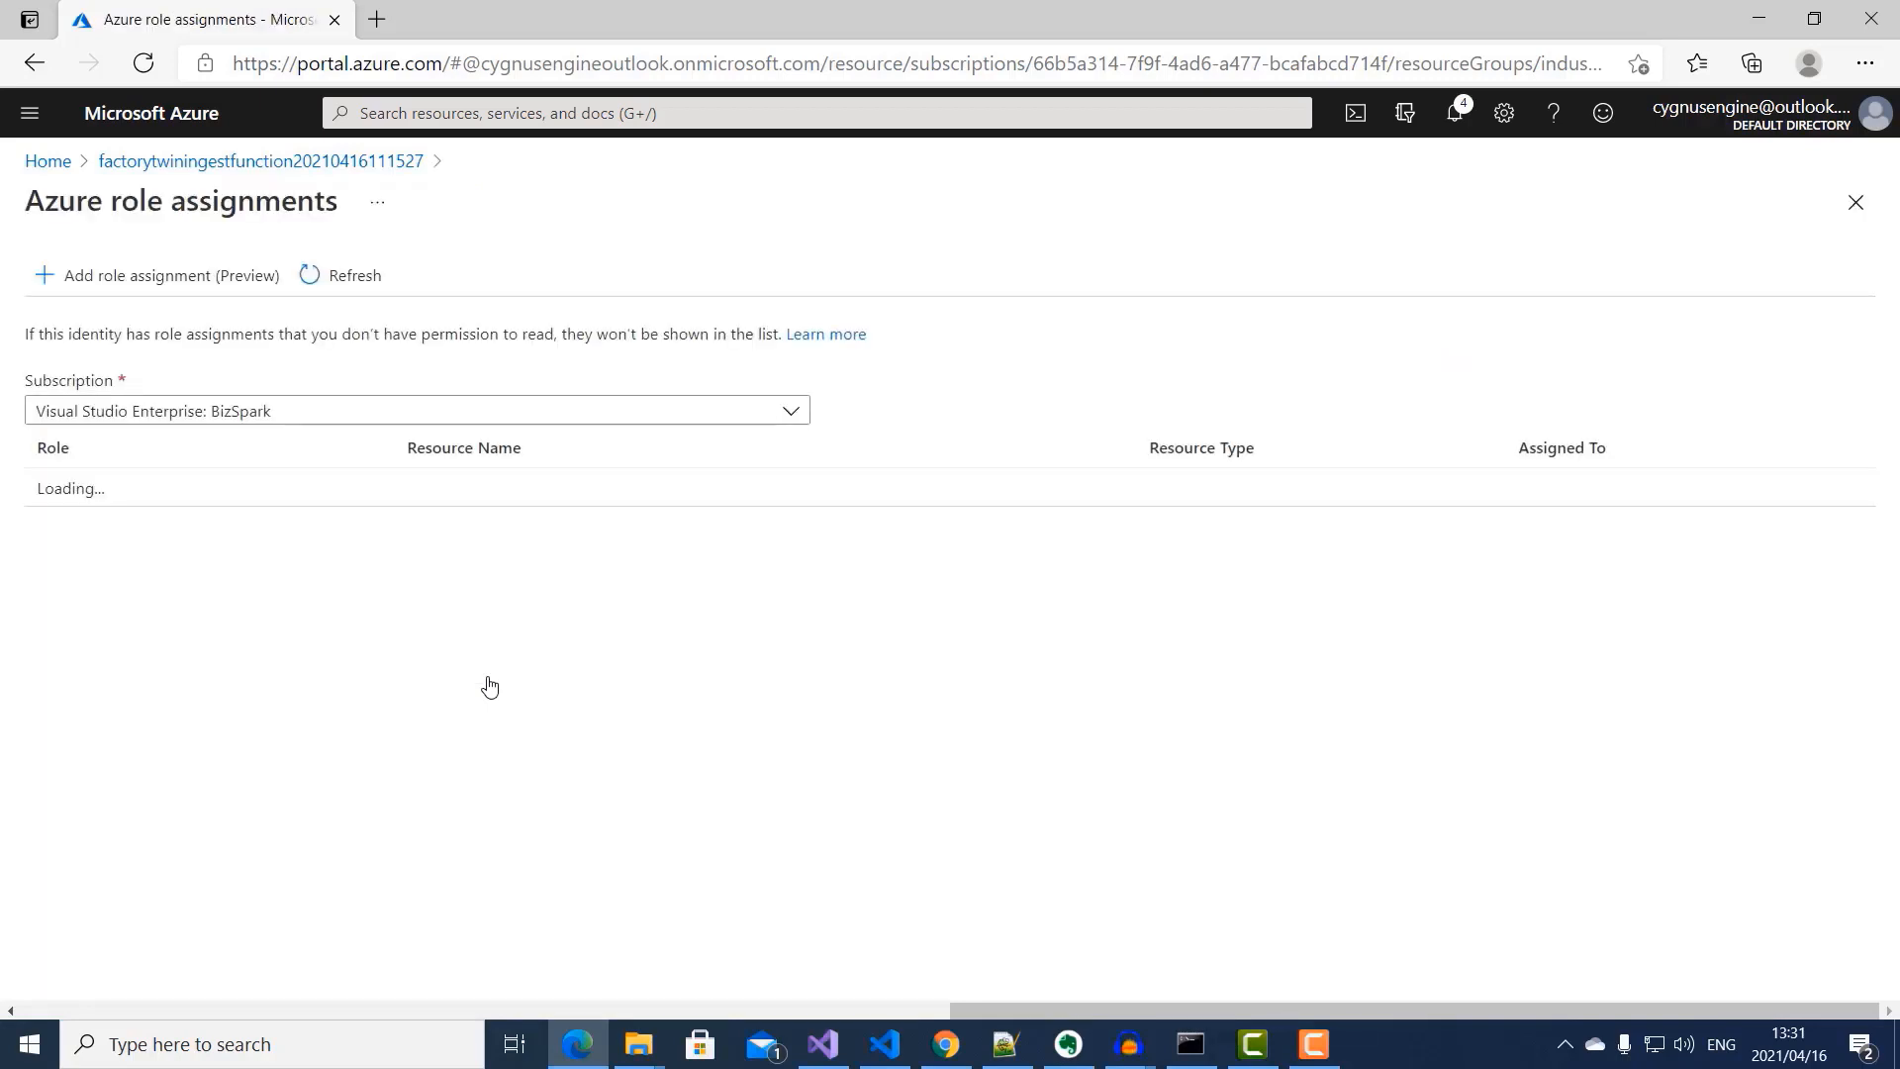
click(152, 287)
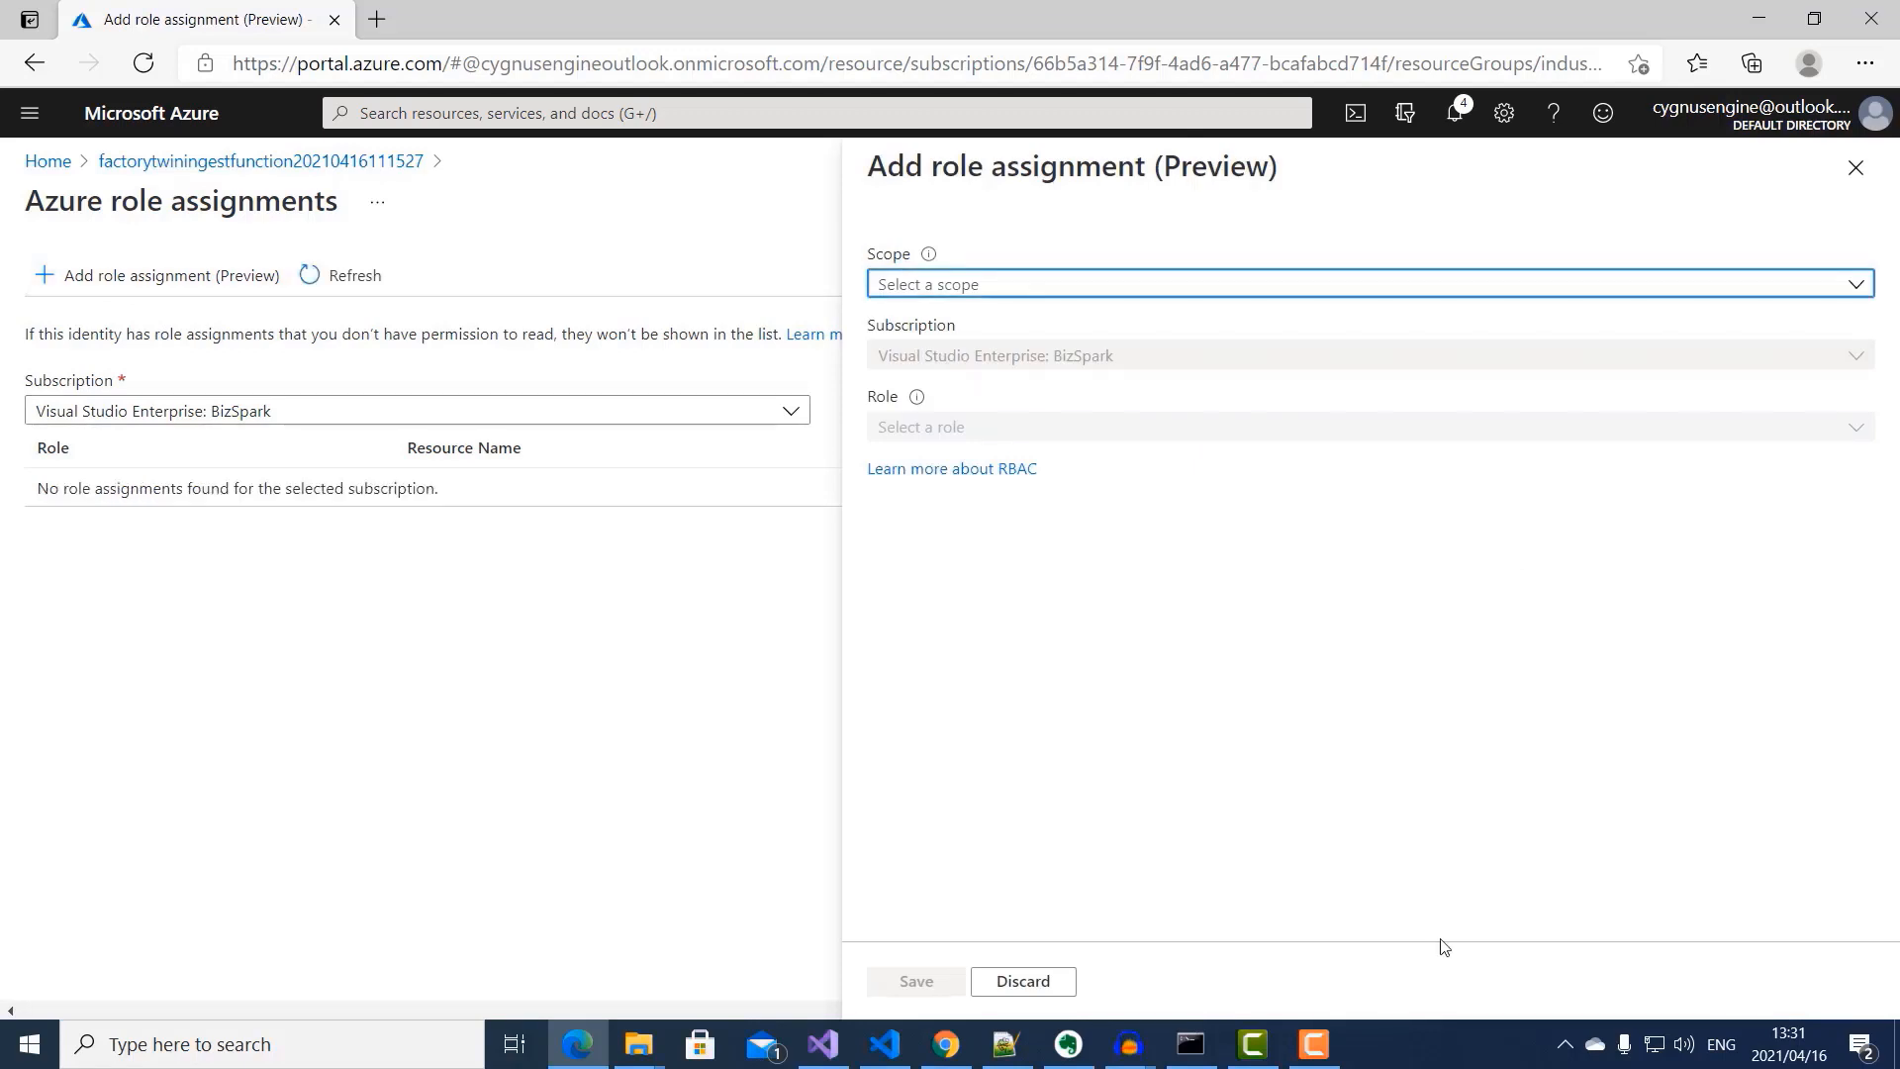
click(1856, 282)
click(1219, 410)
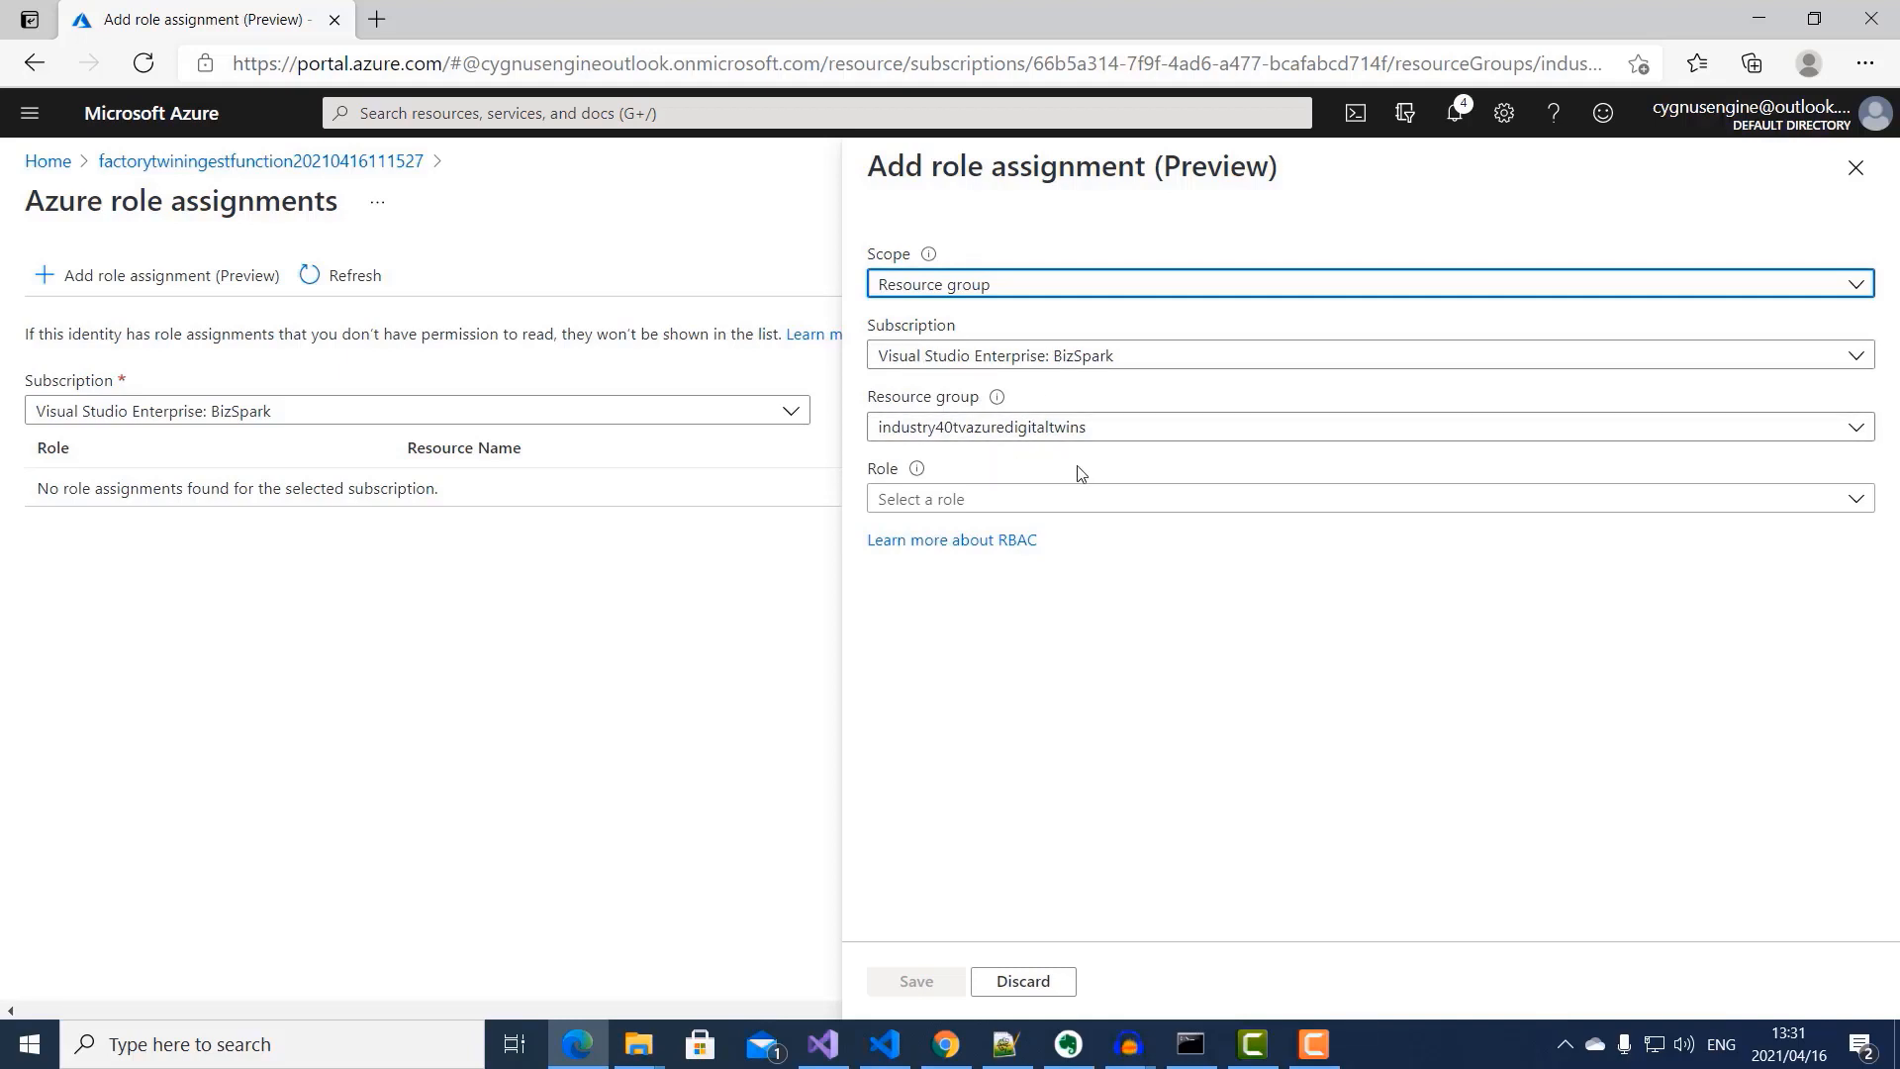
Step: Choose the Azure Digital Twins Data Owner role for the role assignment and save it
click(1077, 498)
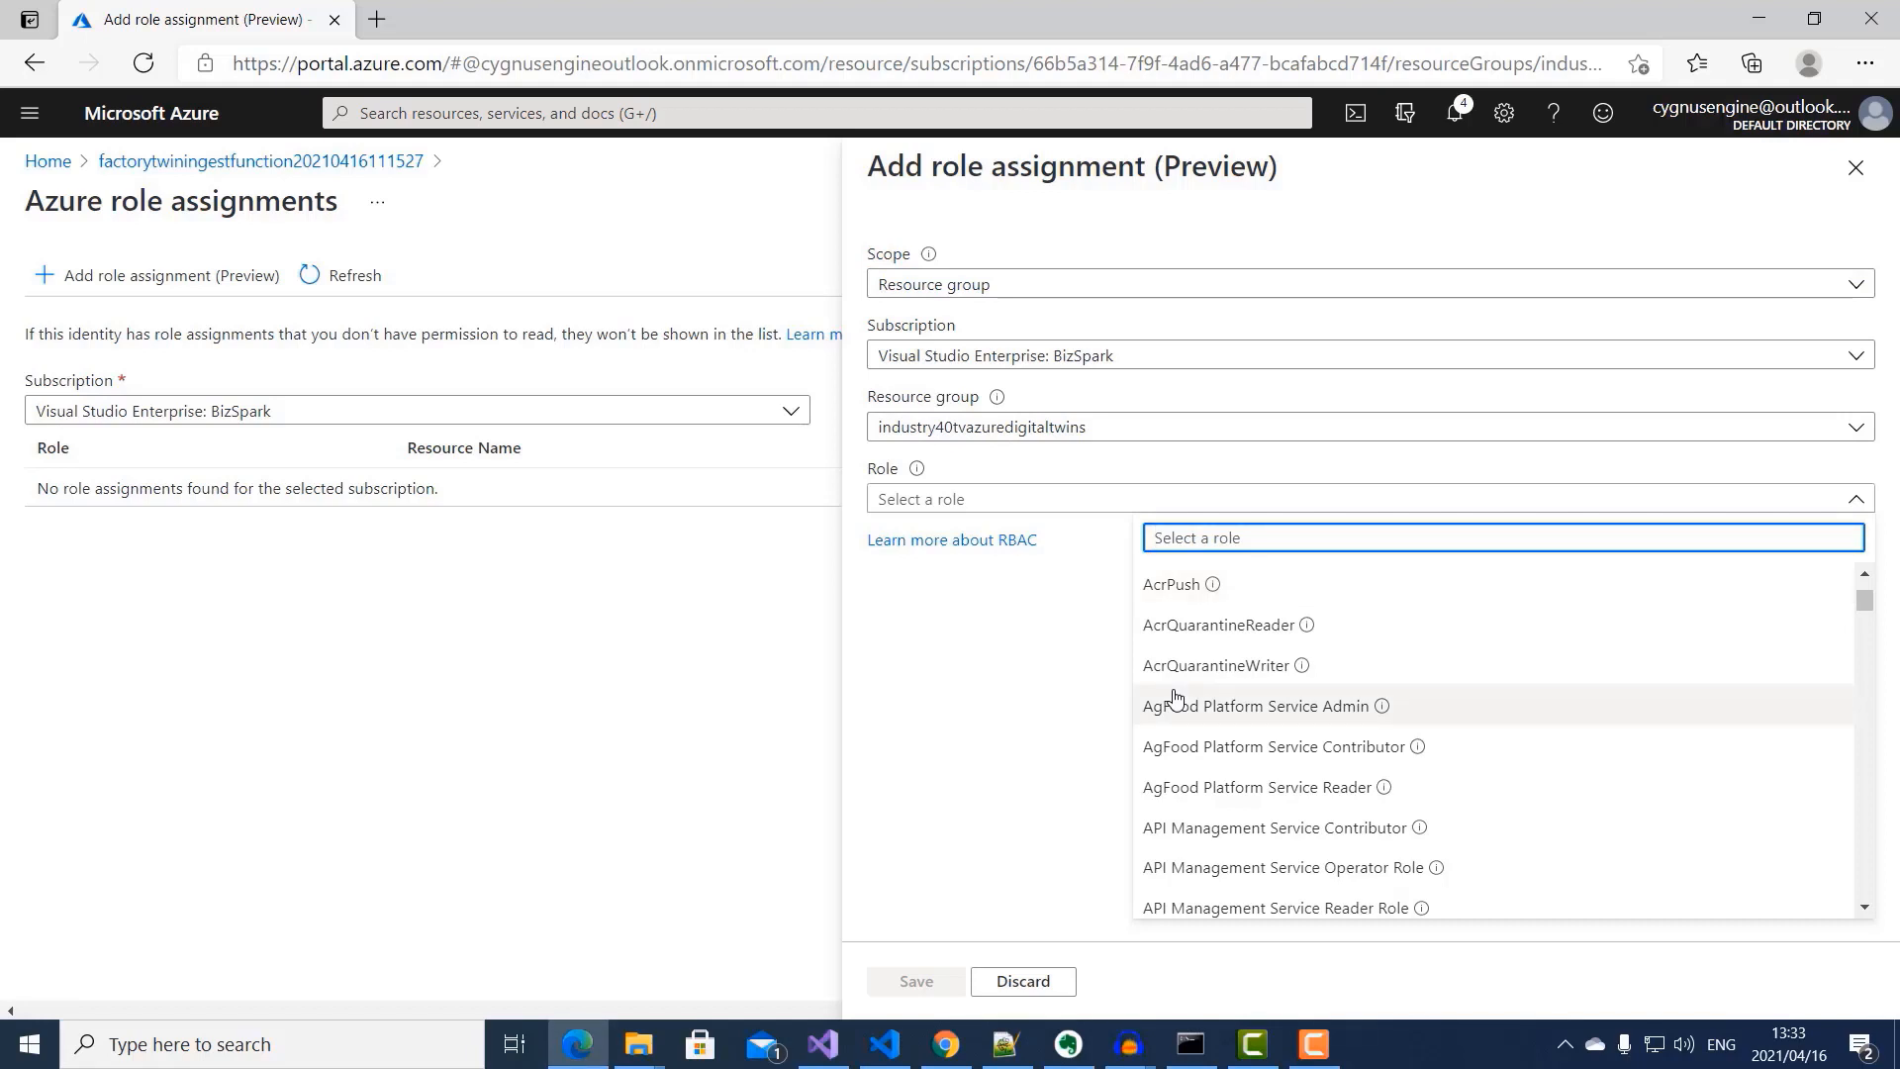
scroll(1188, 871, down, 2)
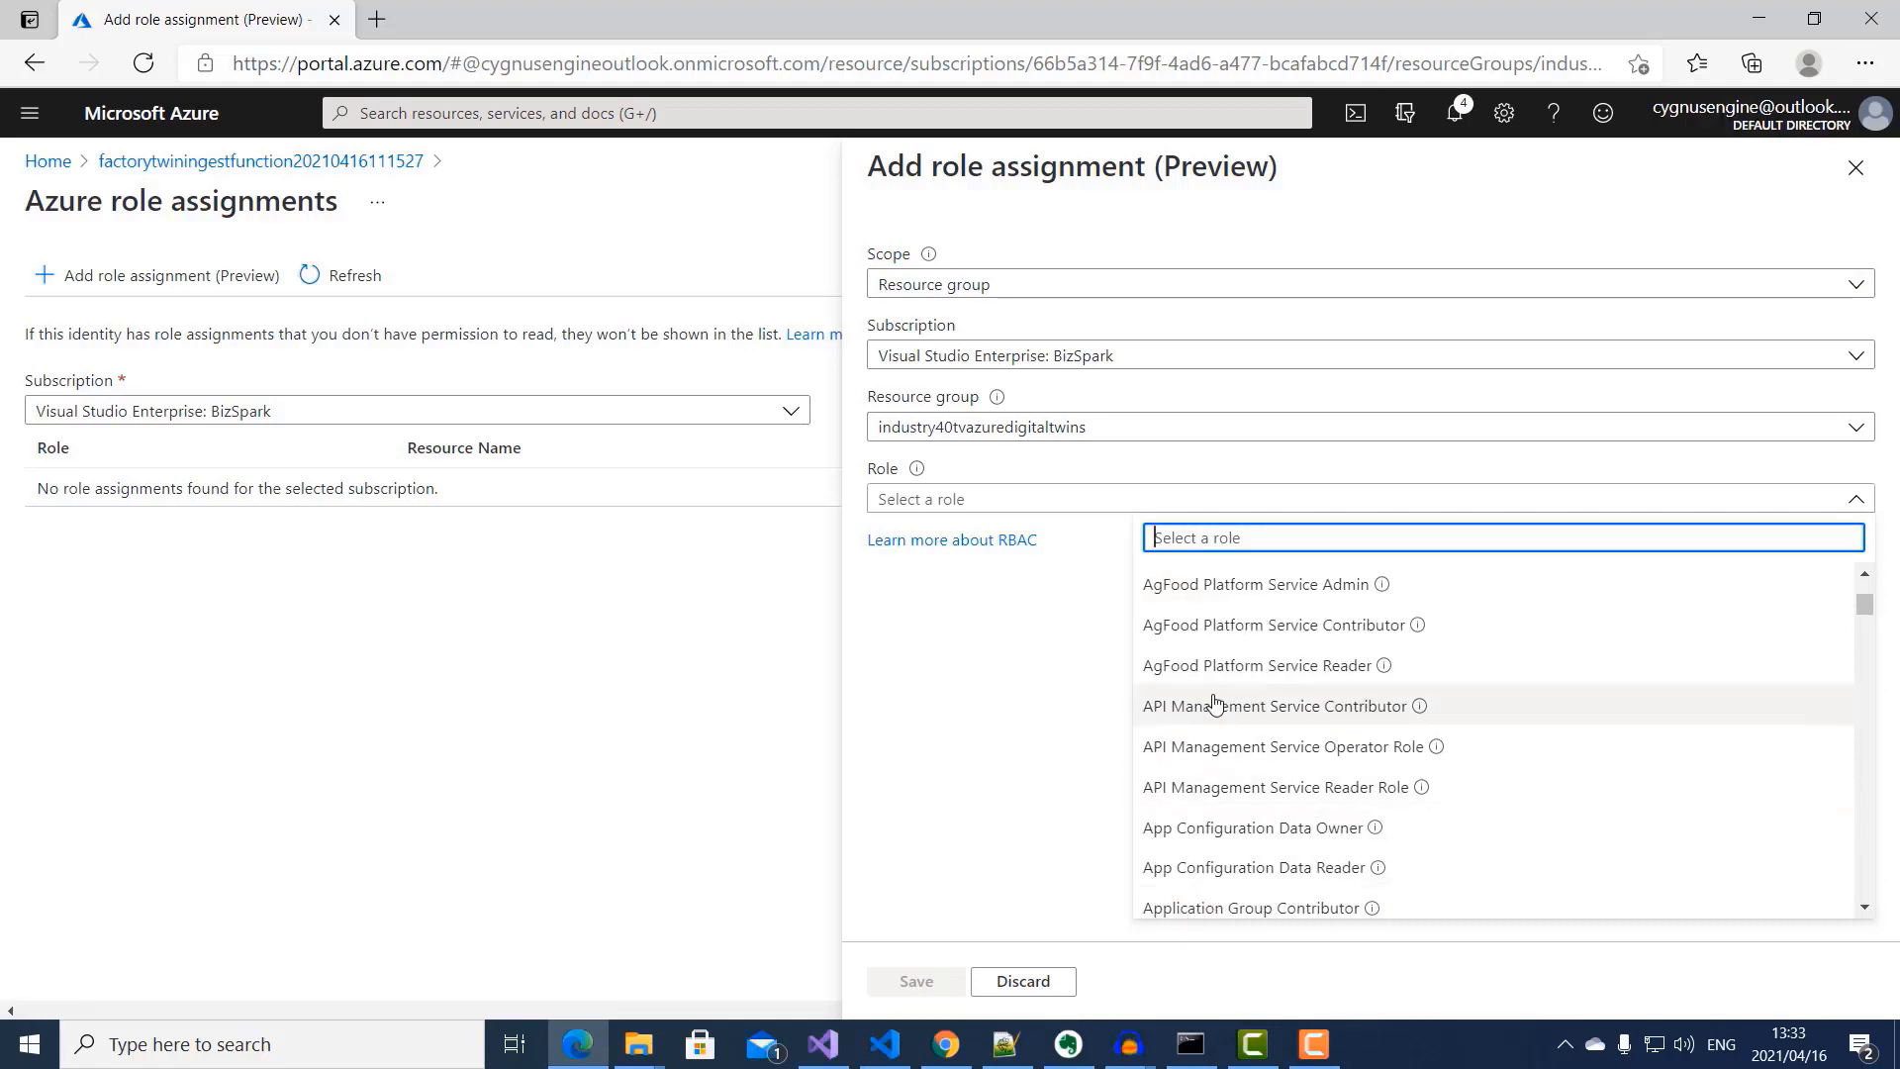
scroll(1237, 705, down, 7)
click(1270, 710)
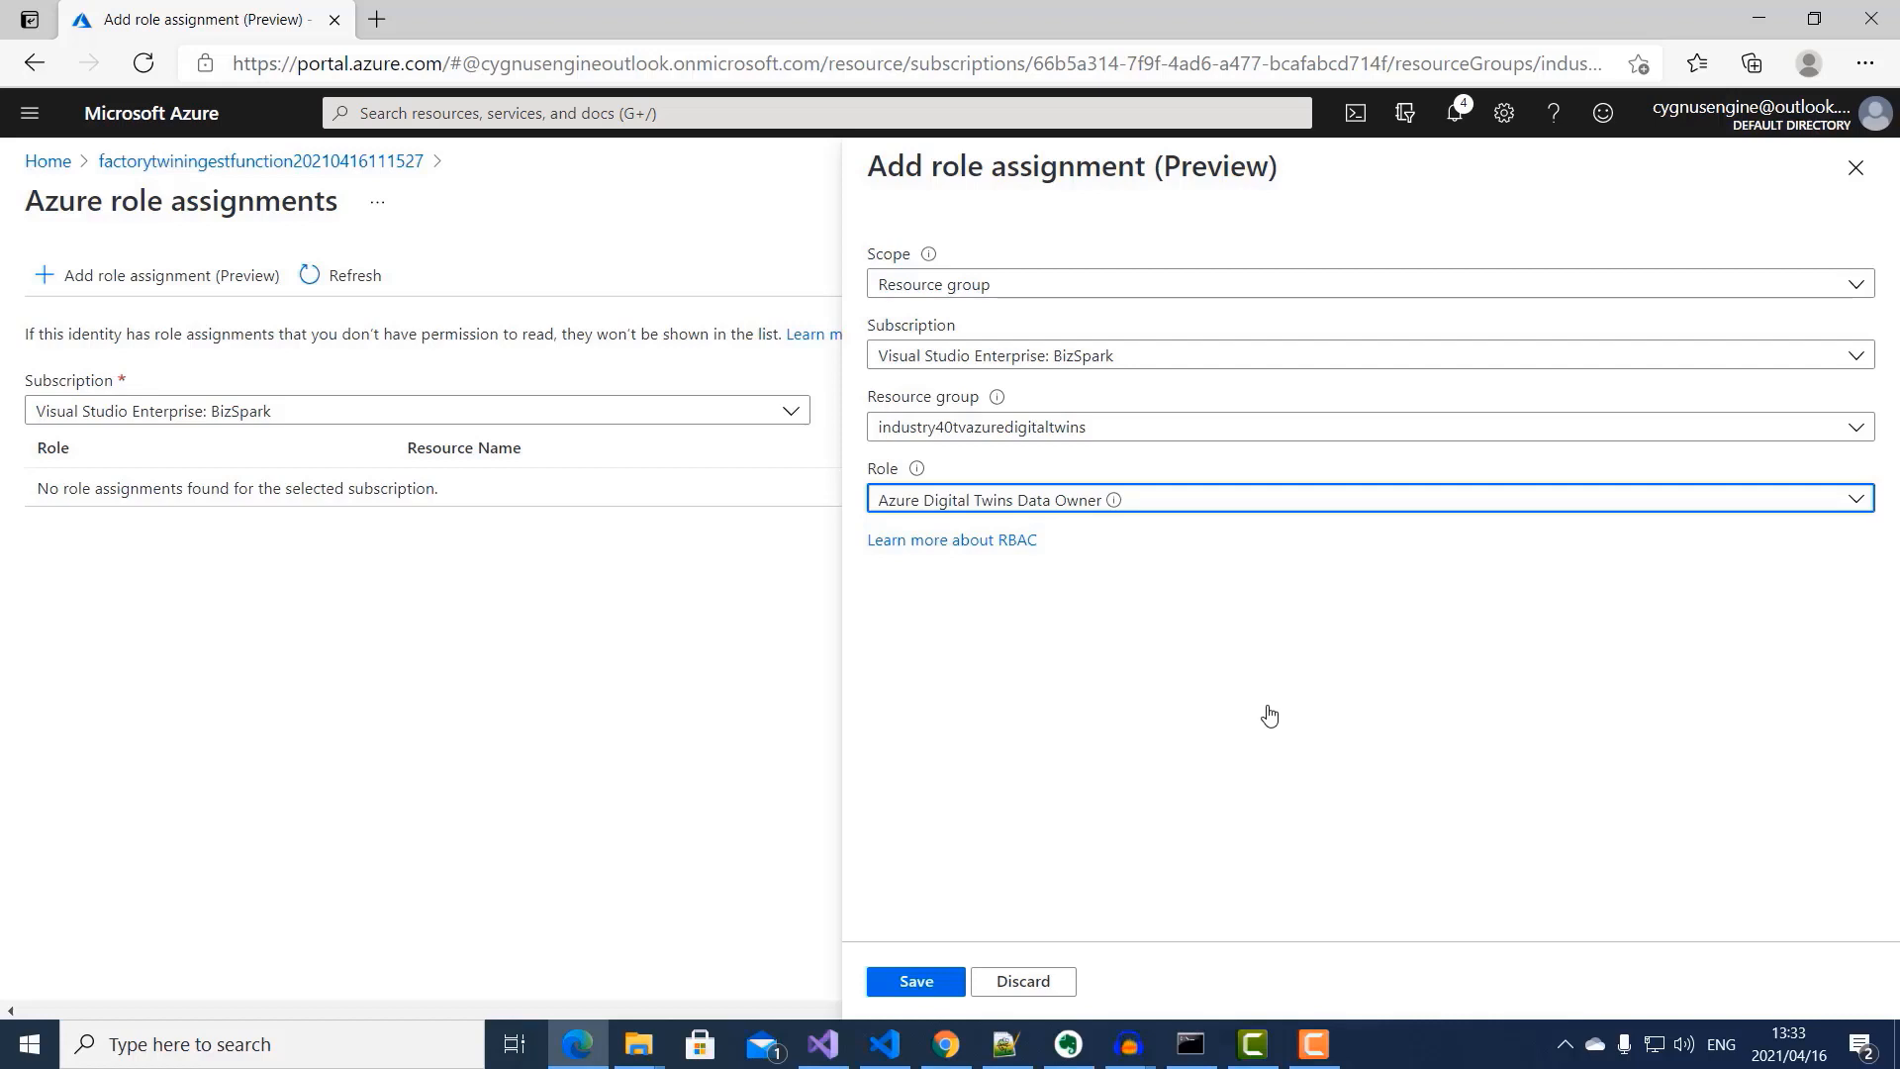
click(924, 982)
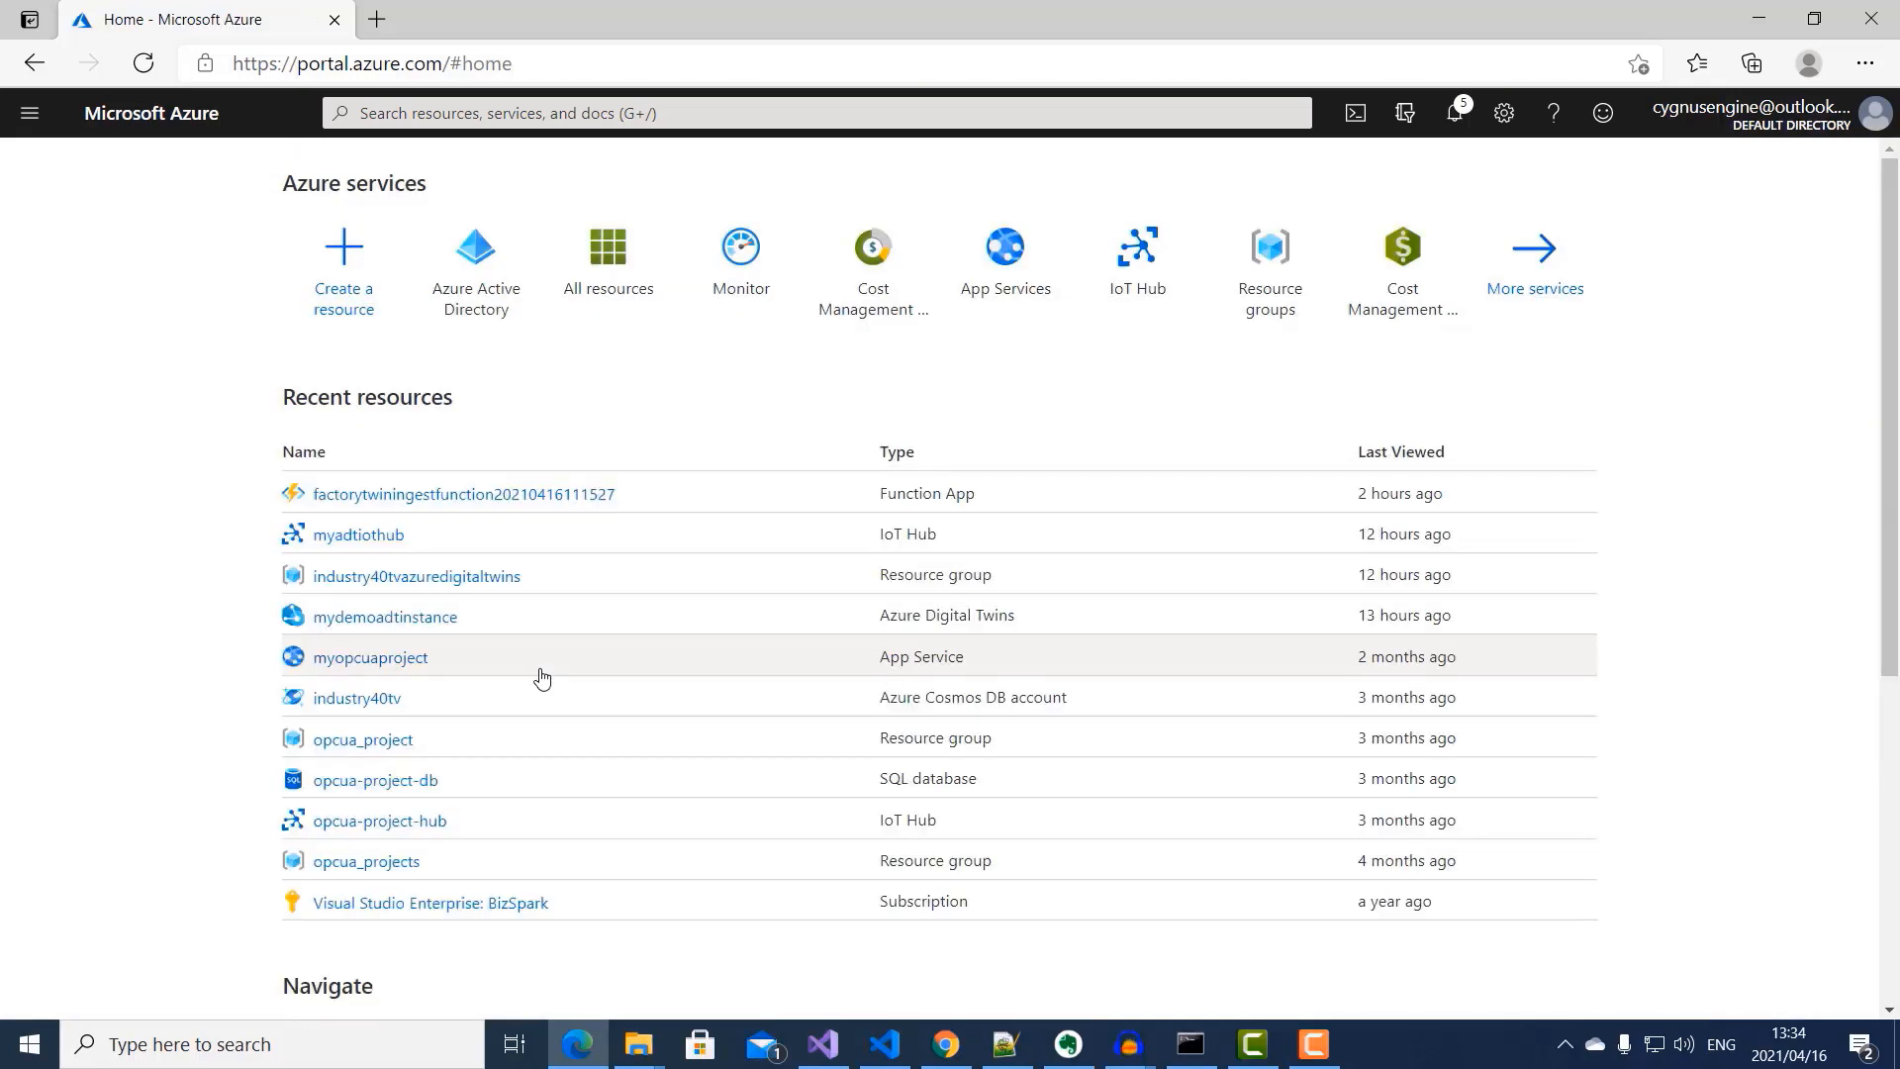
Step: Copy the host name of the Azure Digital Twins instance mydemoadtinstance and return to the portal home page
click(376, 622)
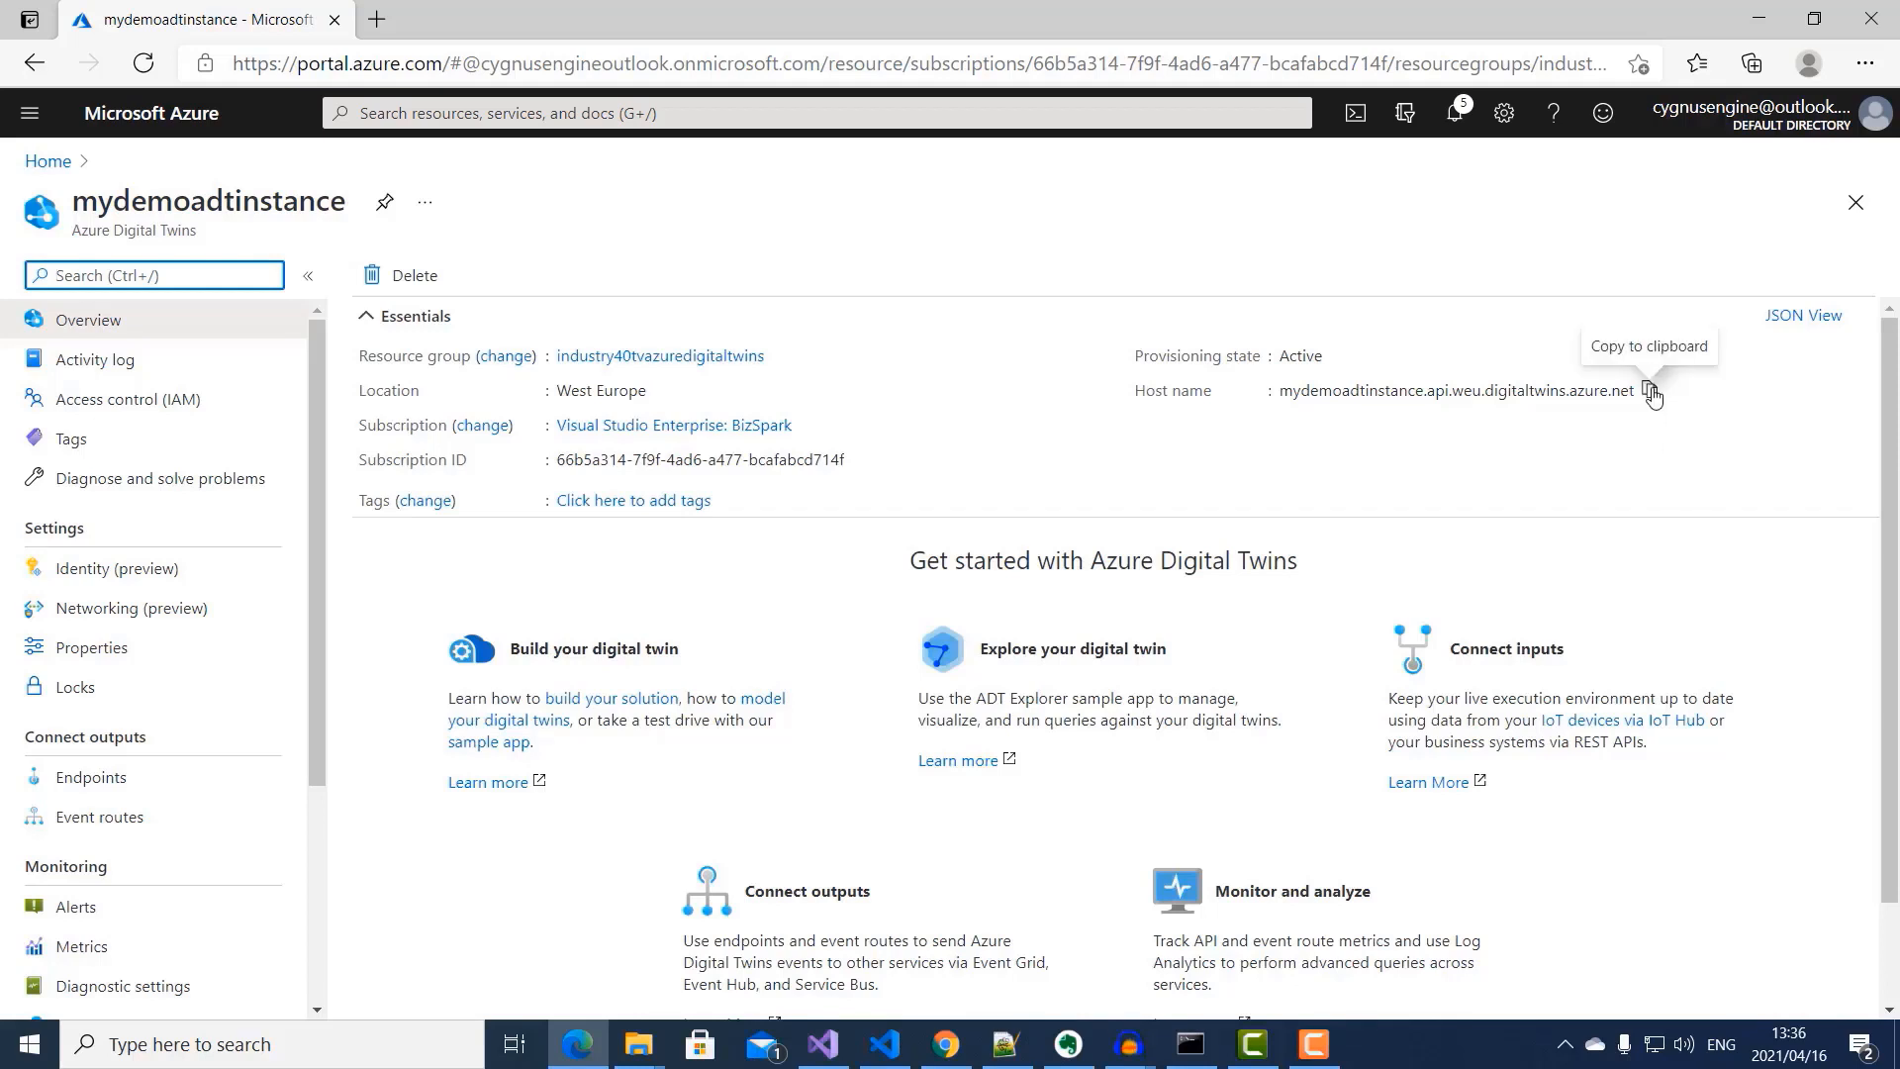
click(1650, 392)
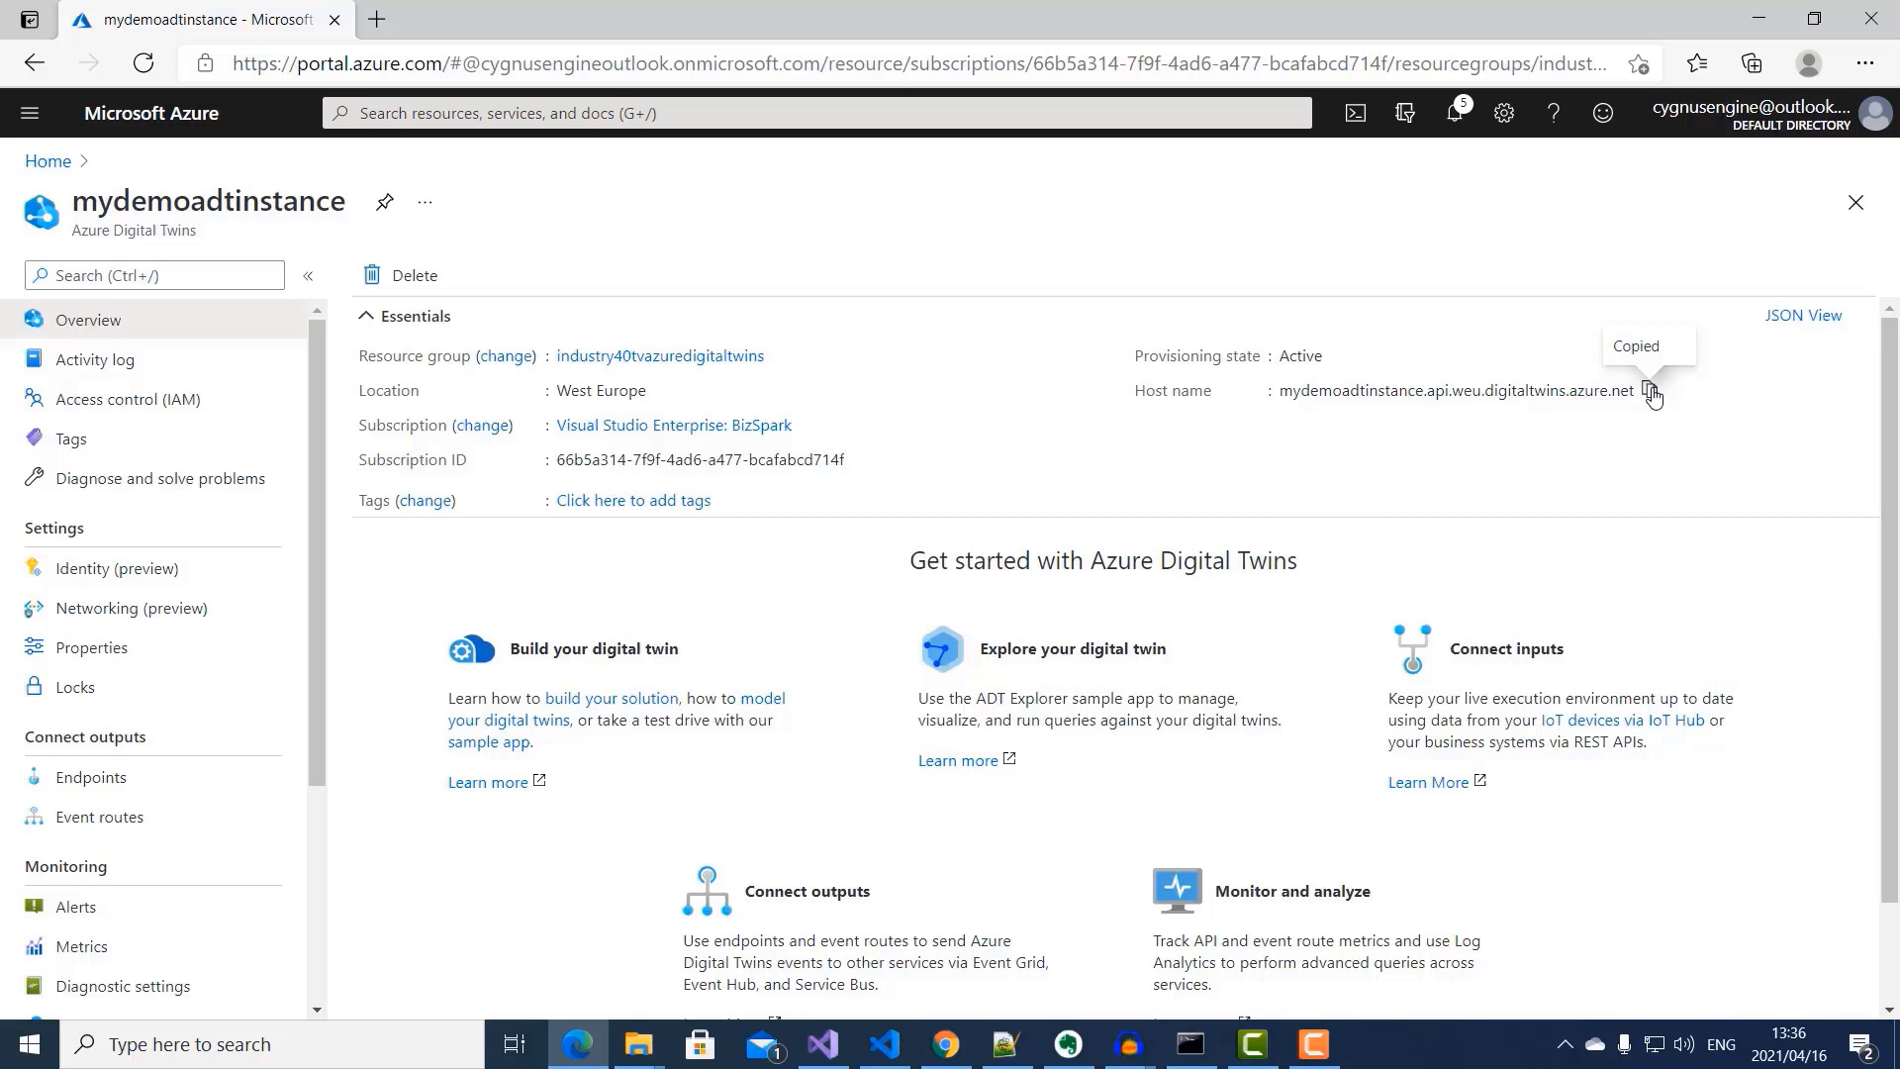
click(48, 161)
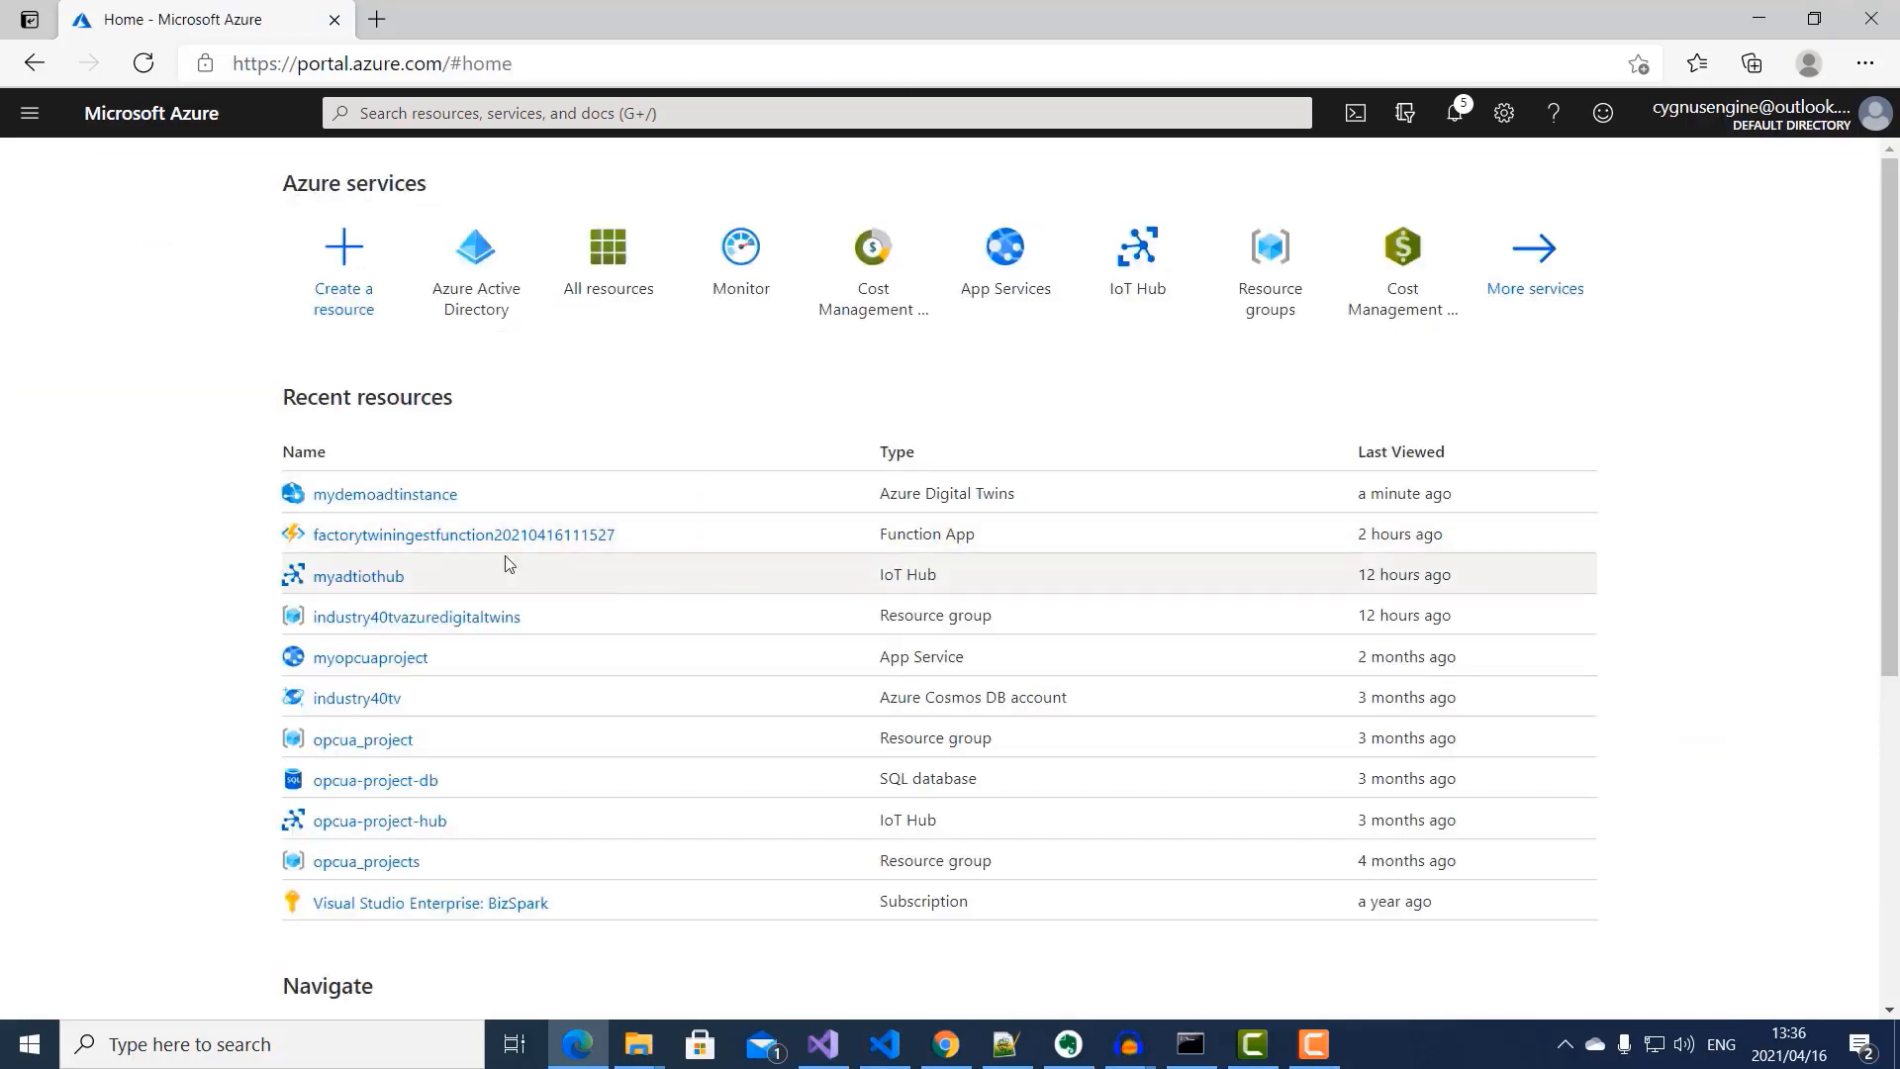
click(482, 536)
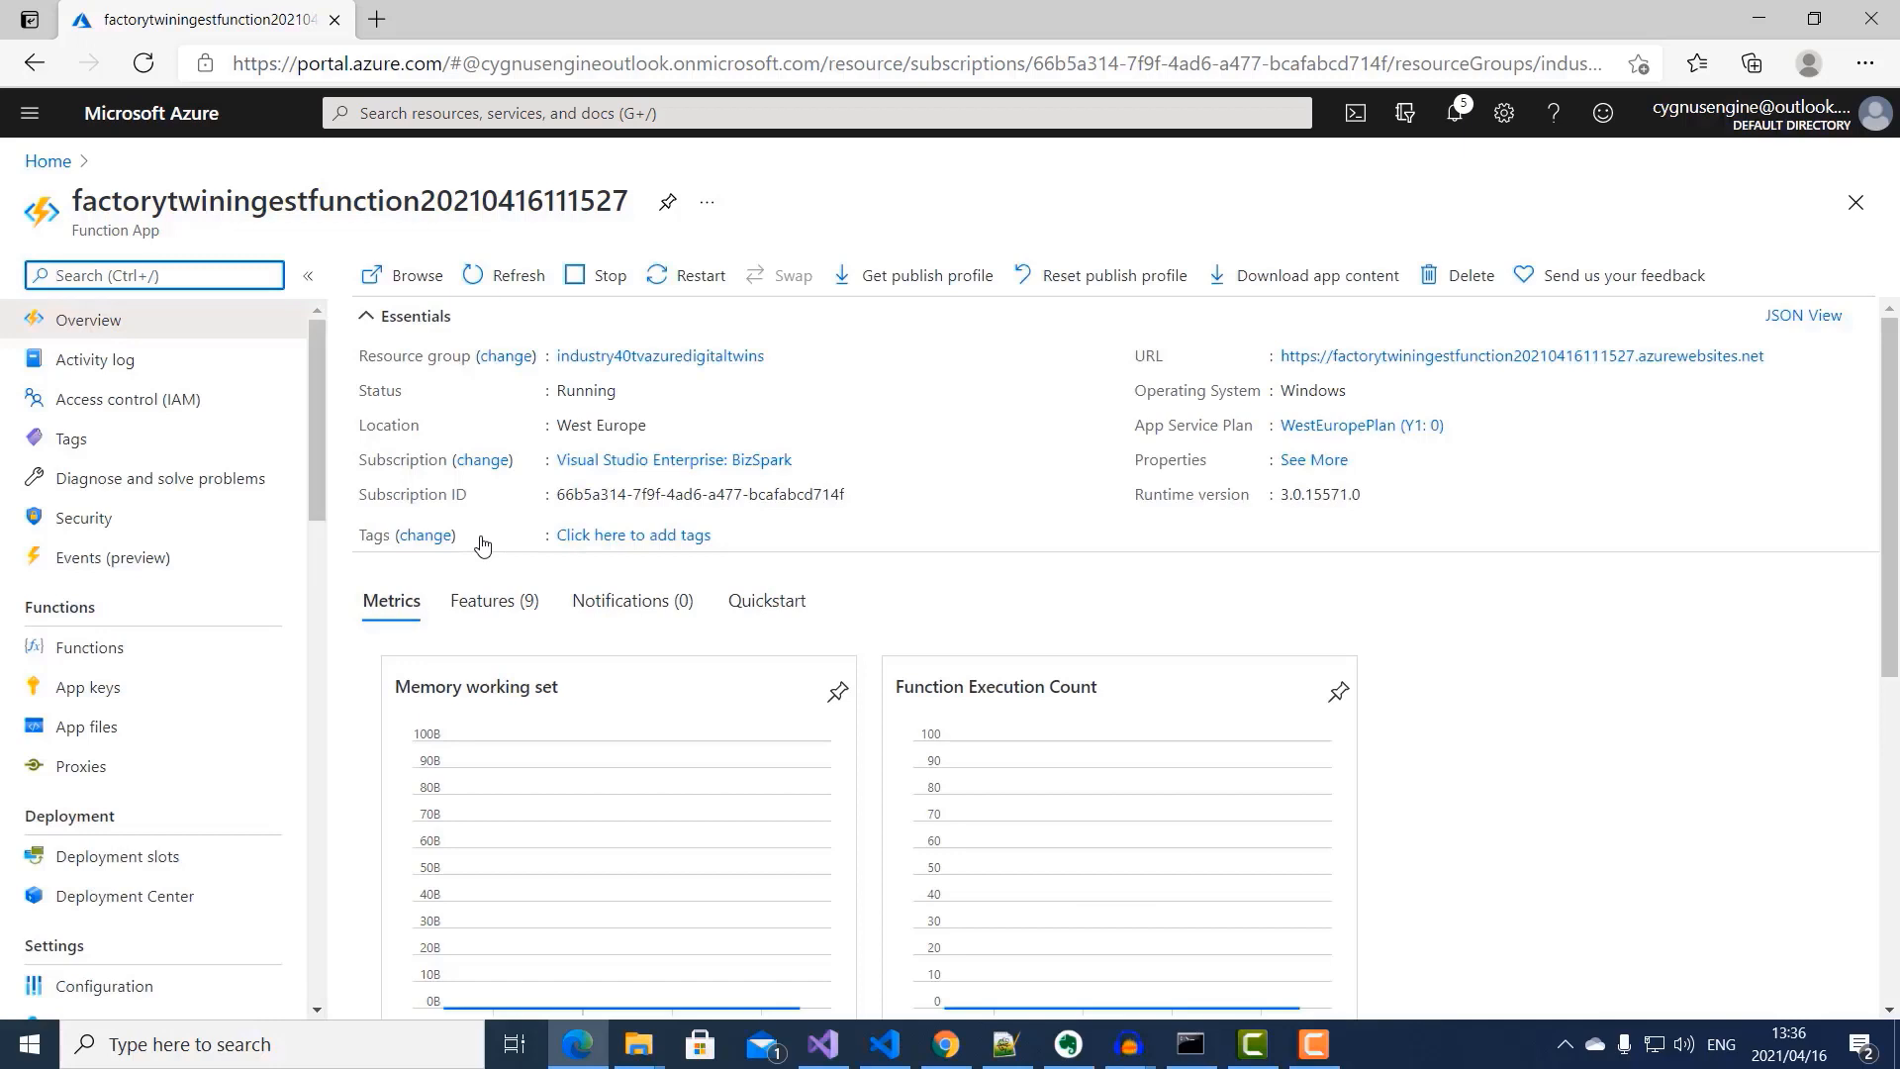
scroll(148, 693, down, 3)
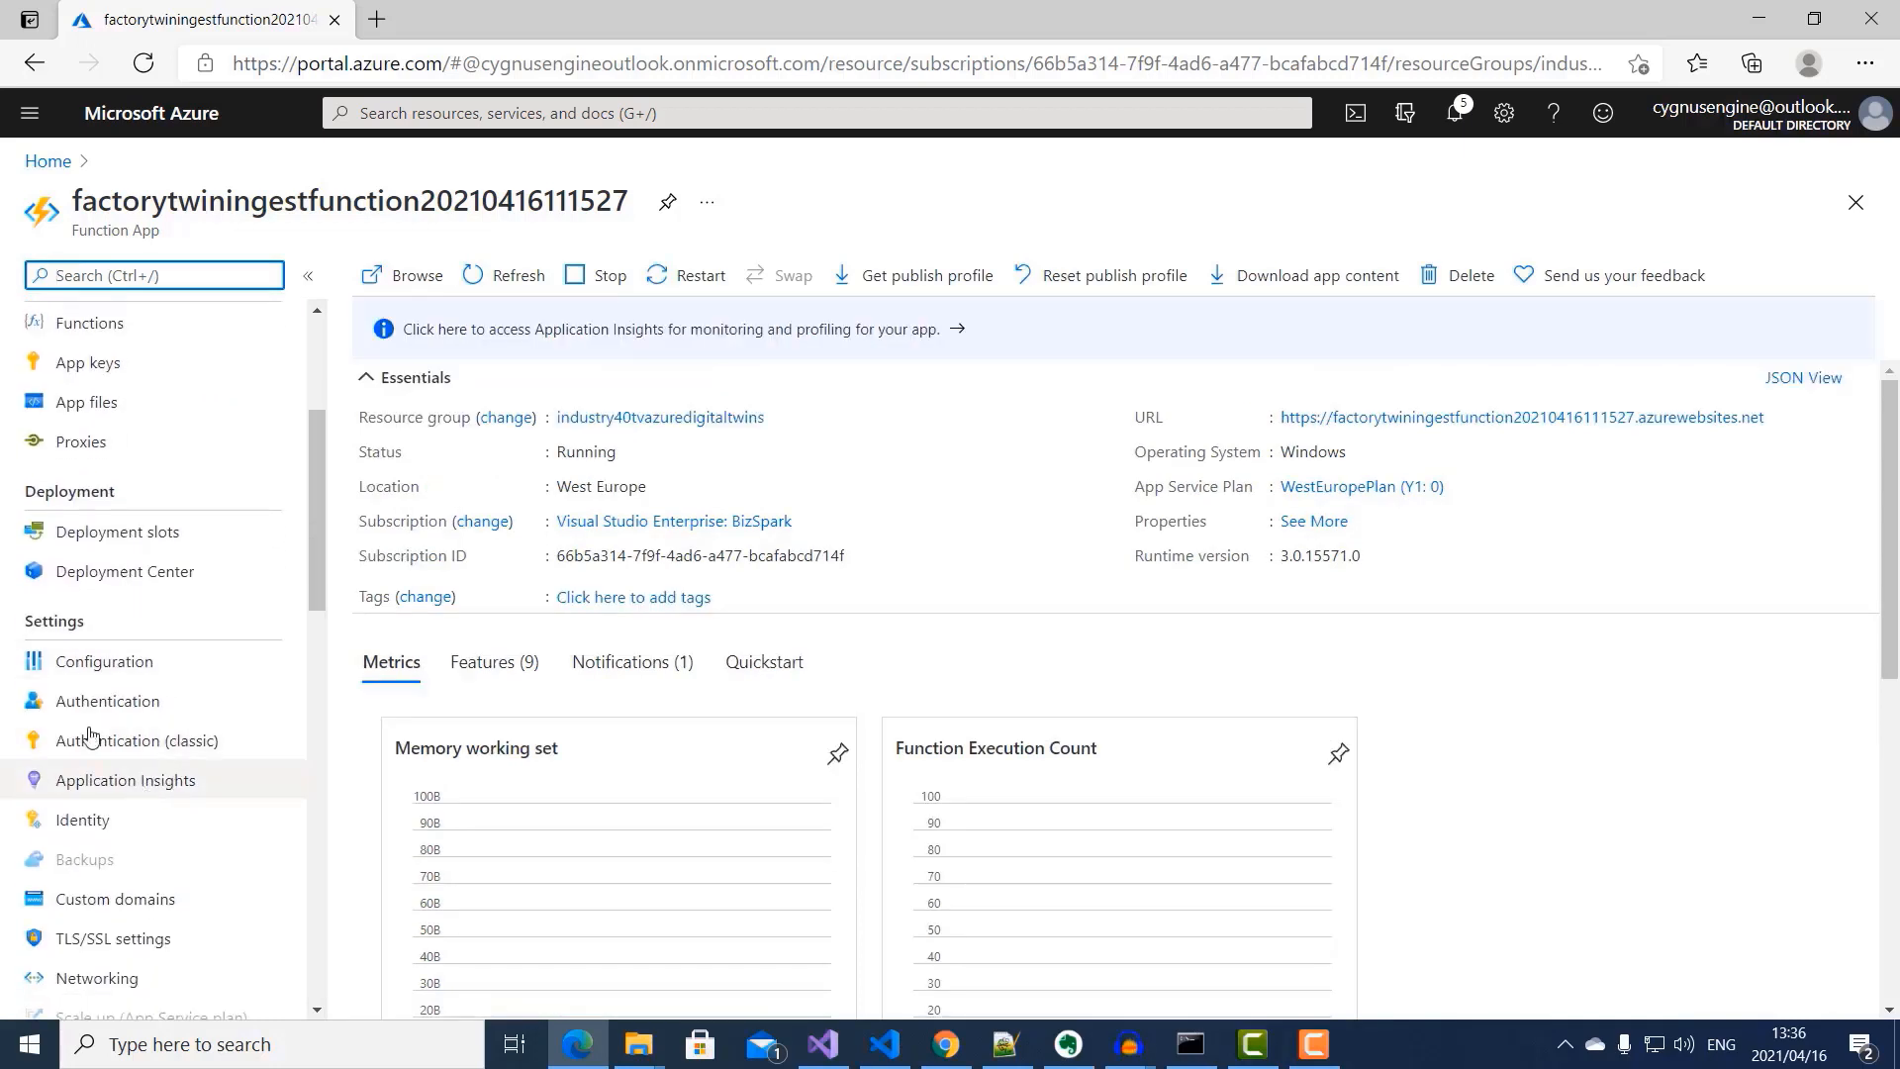
click(107, 669)
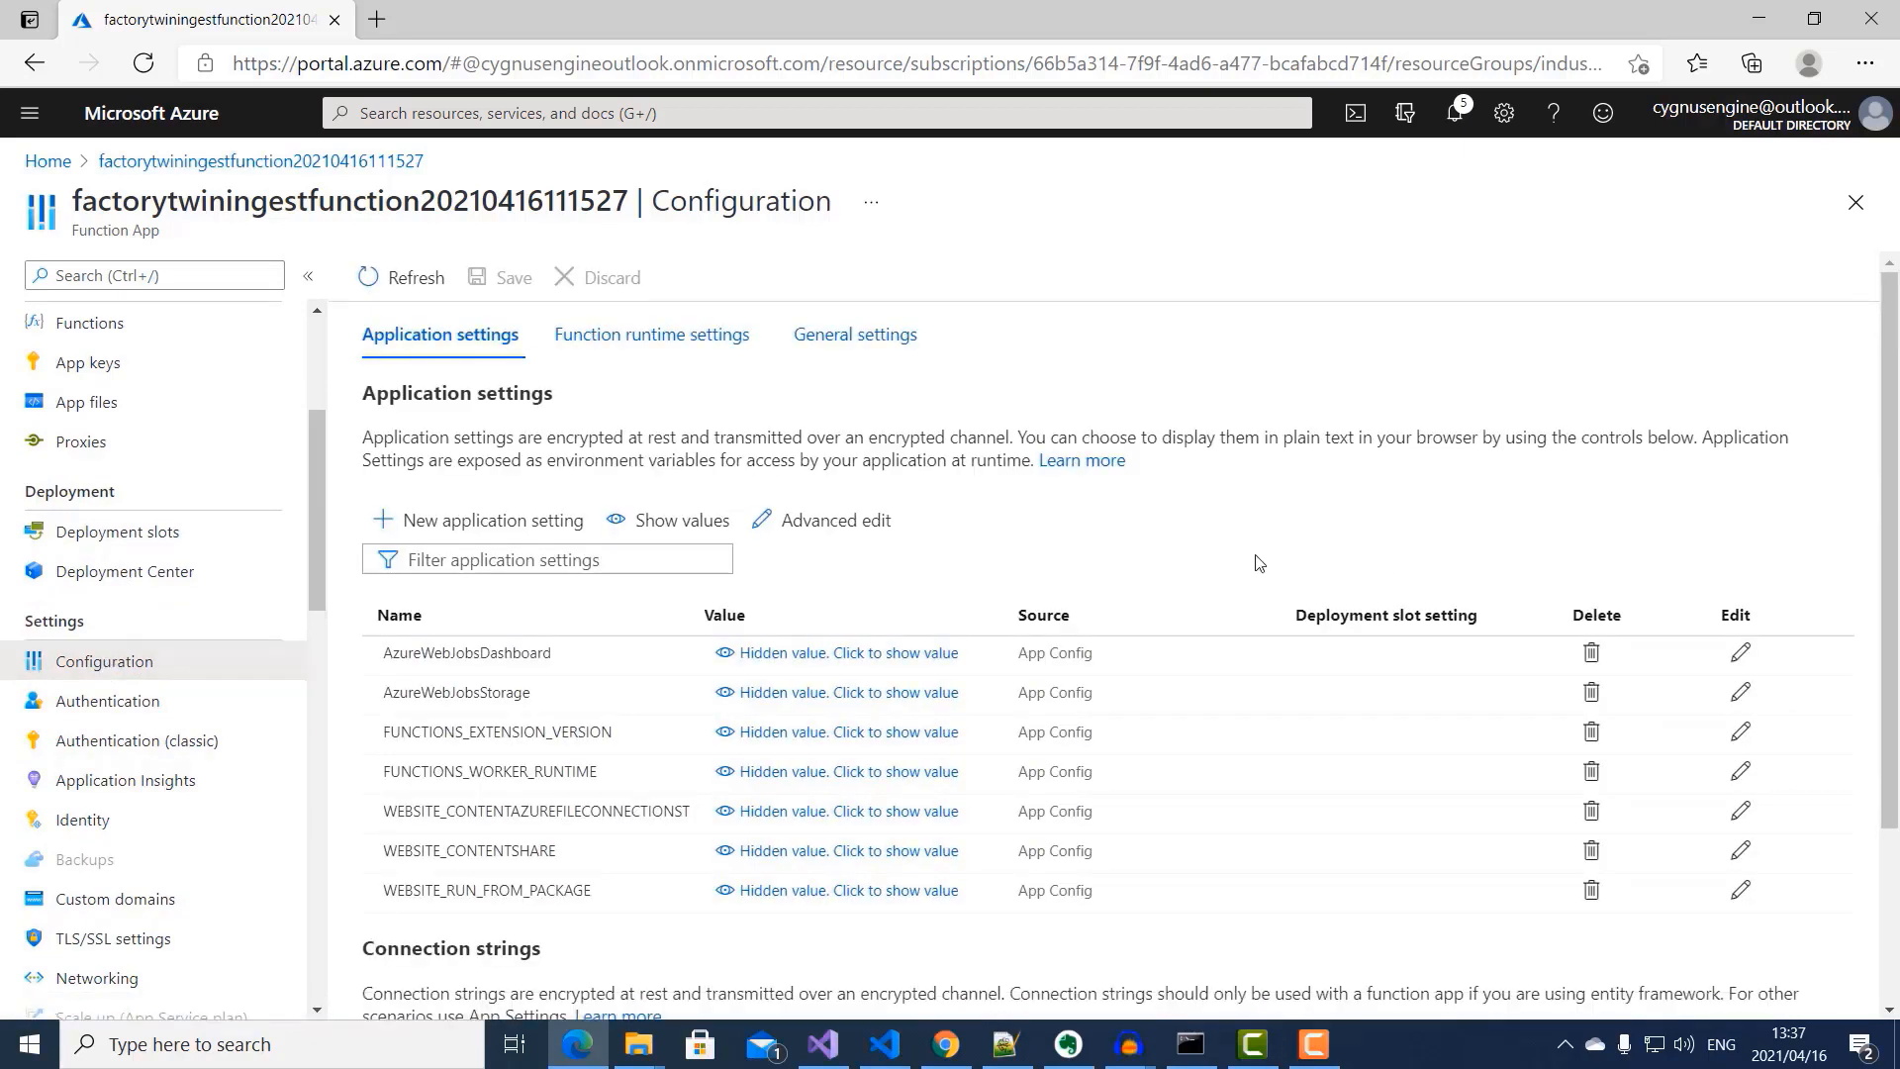
click(488, 529)
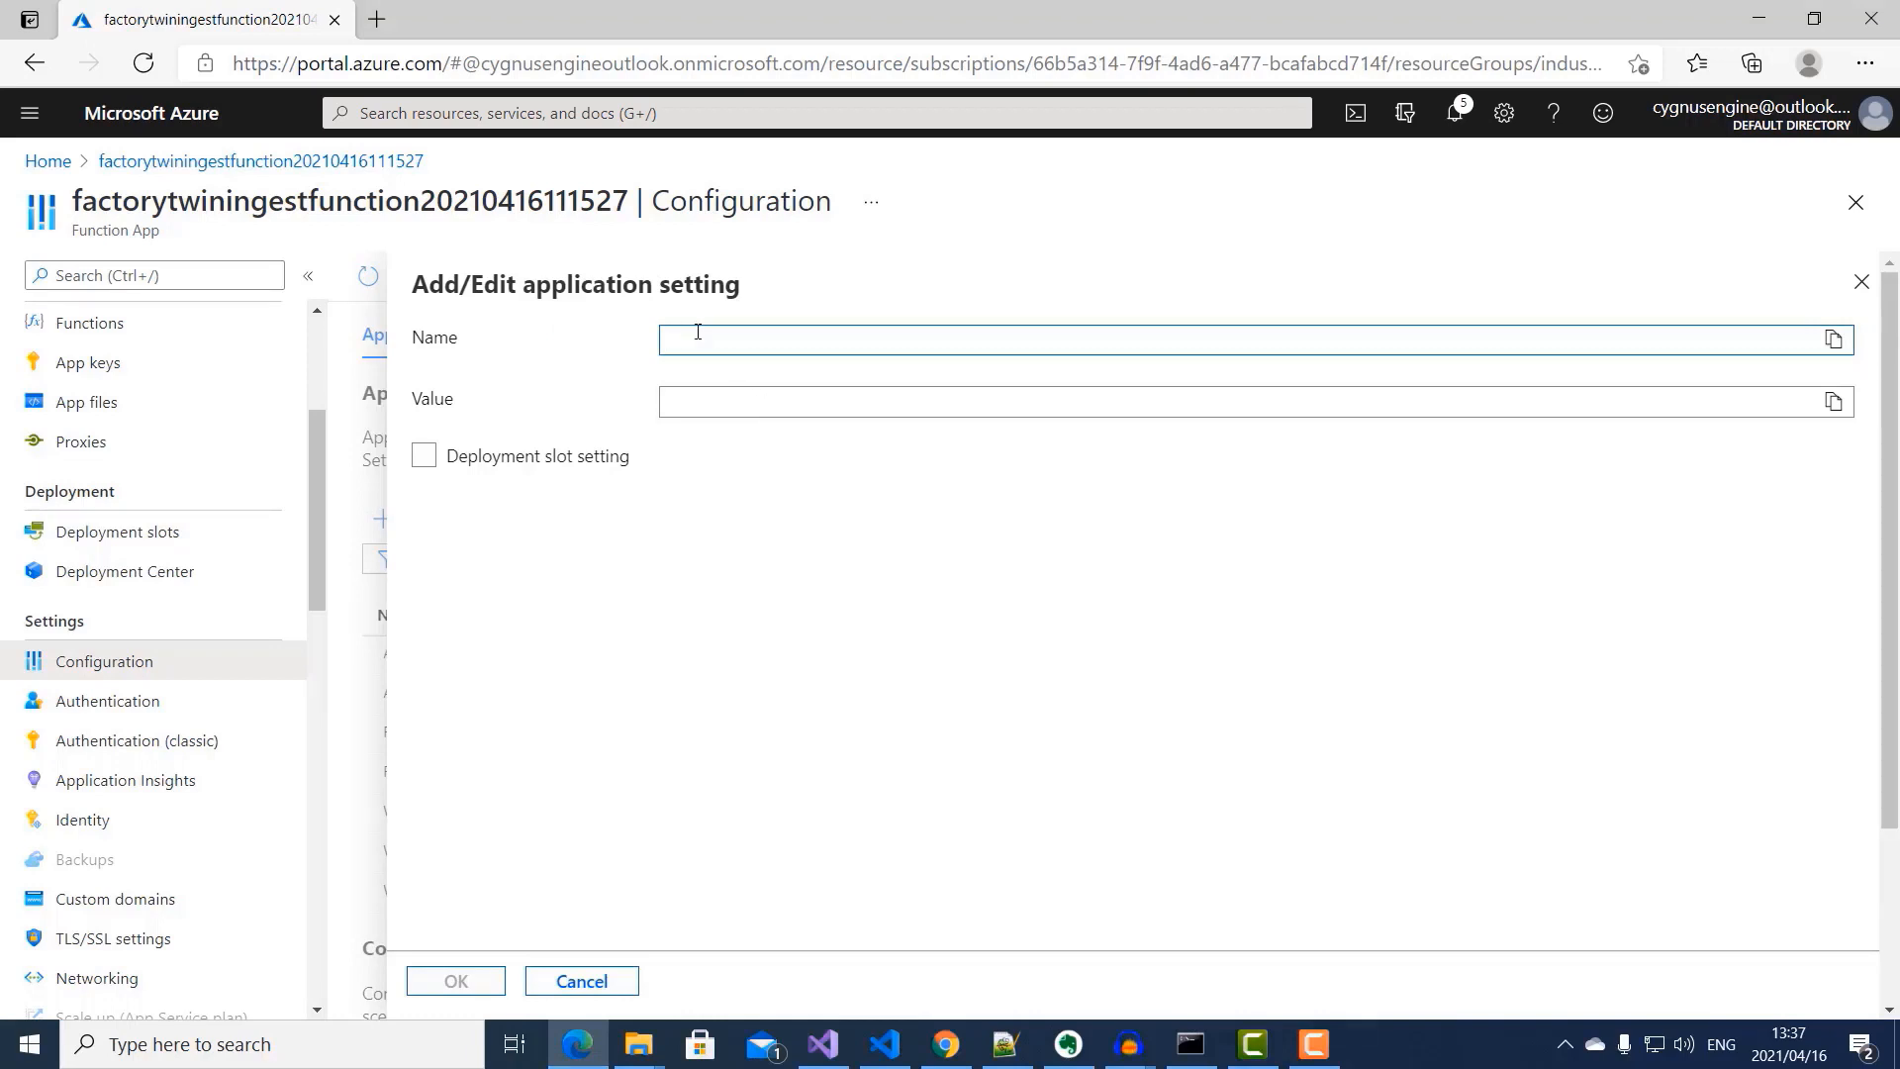
text(ADT)
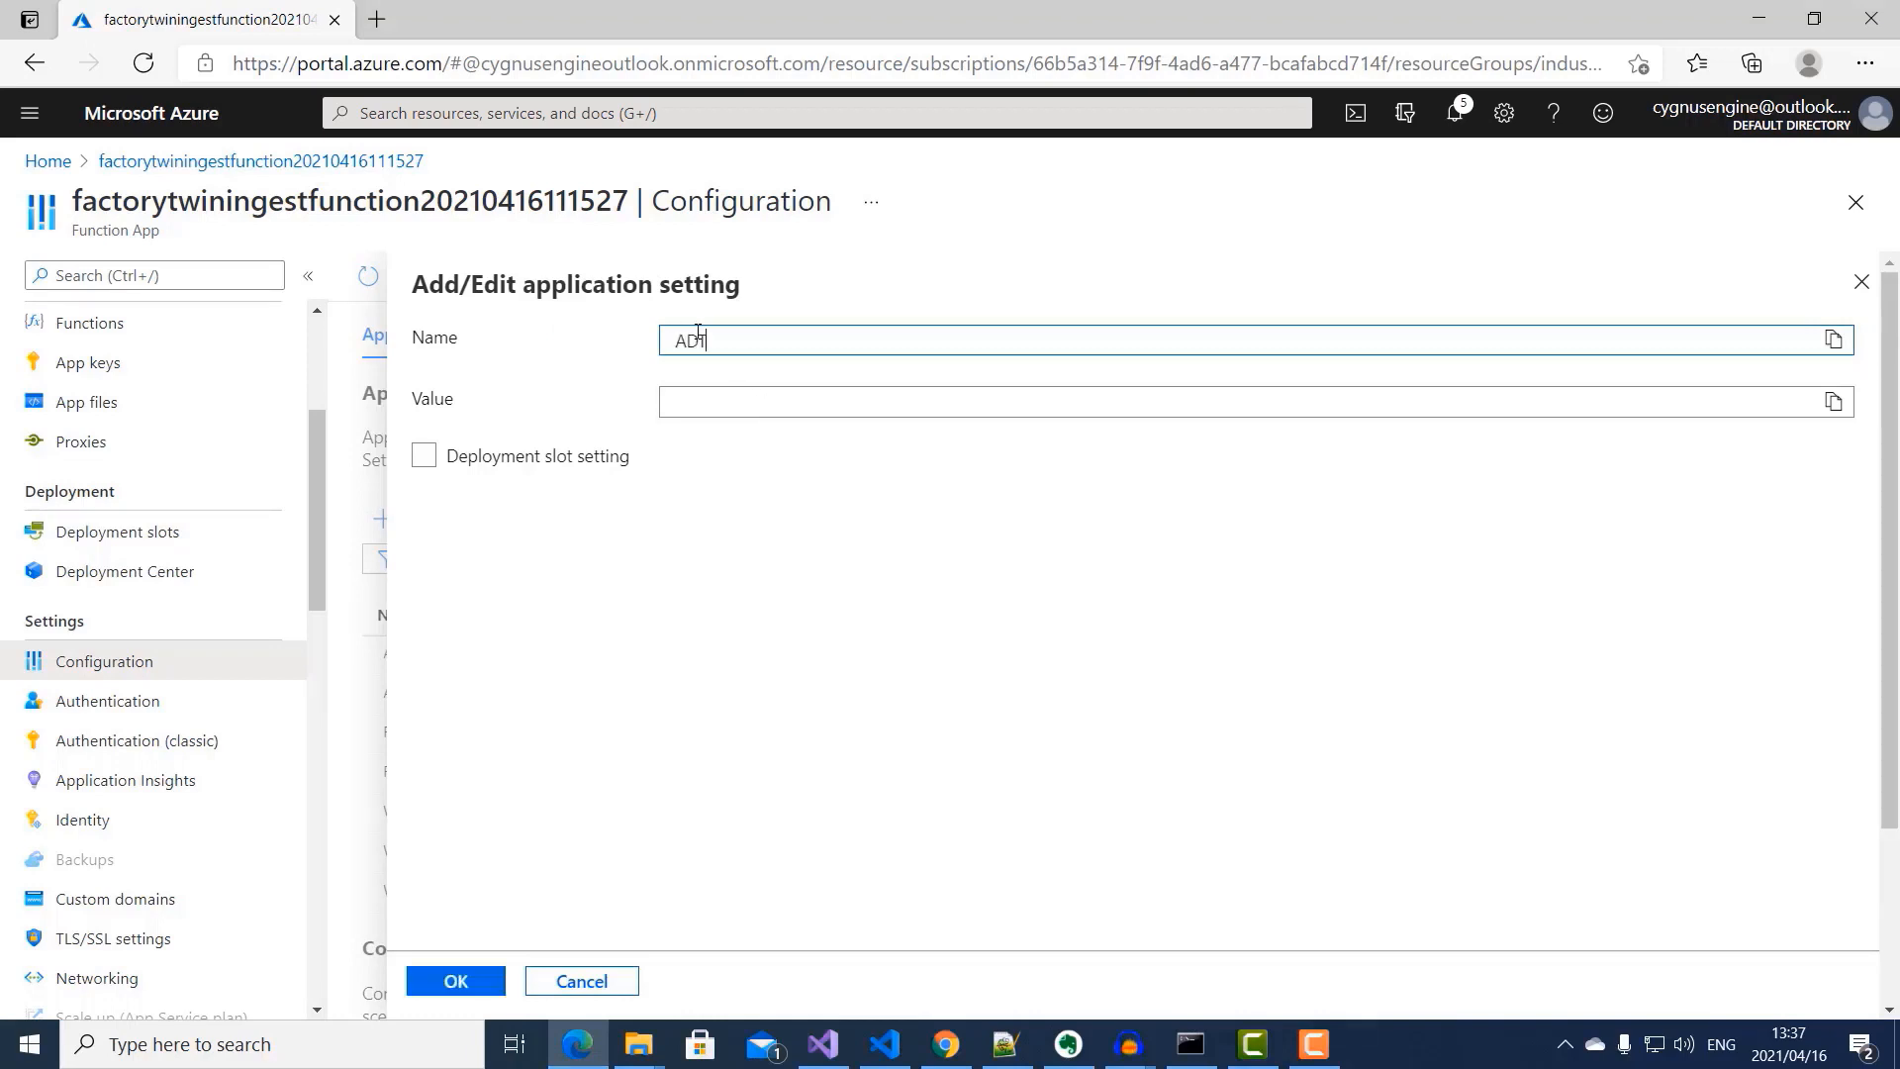
text(_SERVICE_URL)
click(749, 409)
key(ctrl+v)
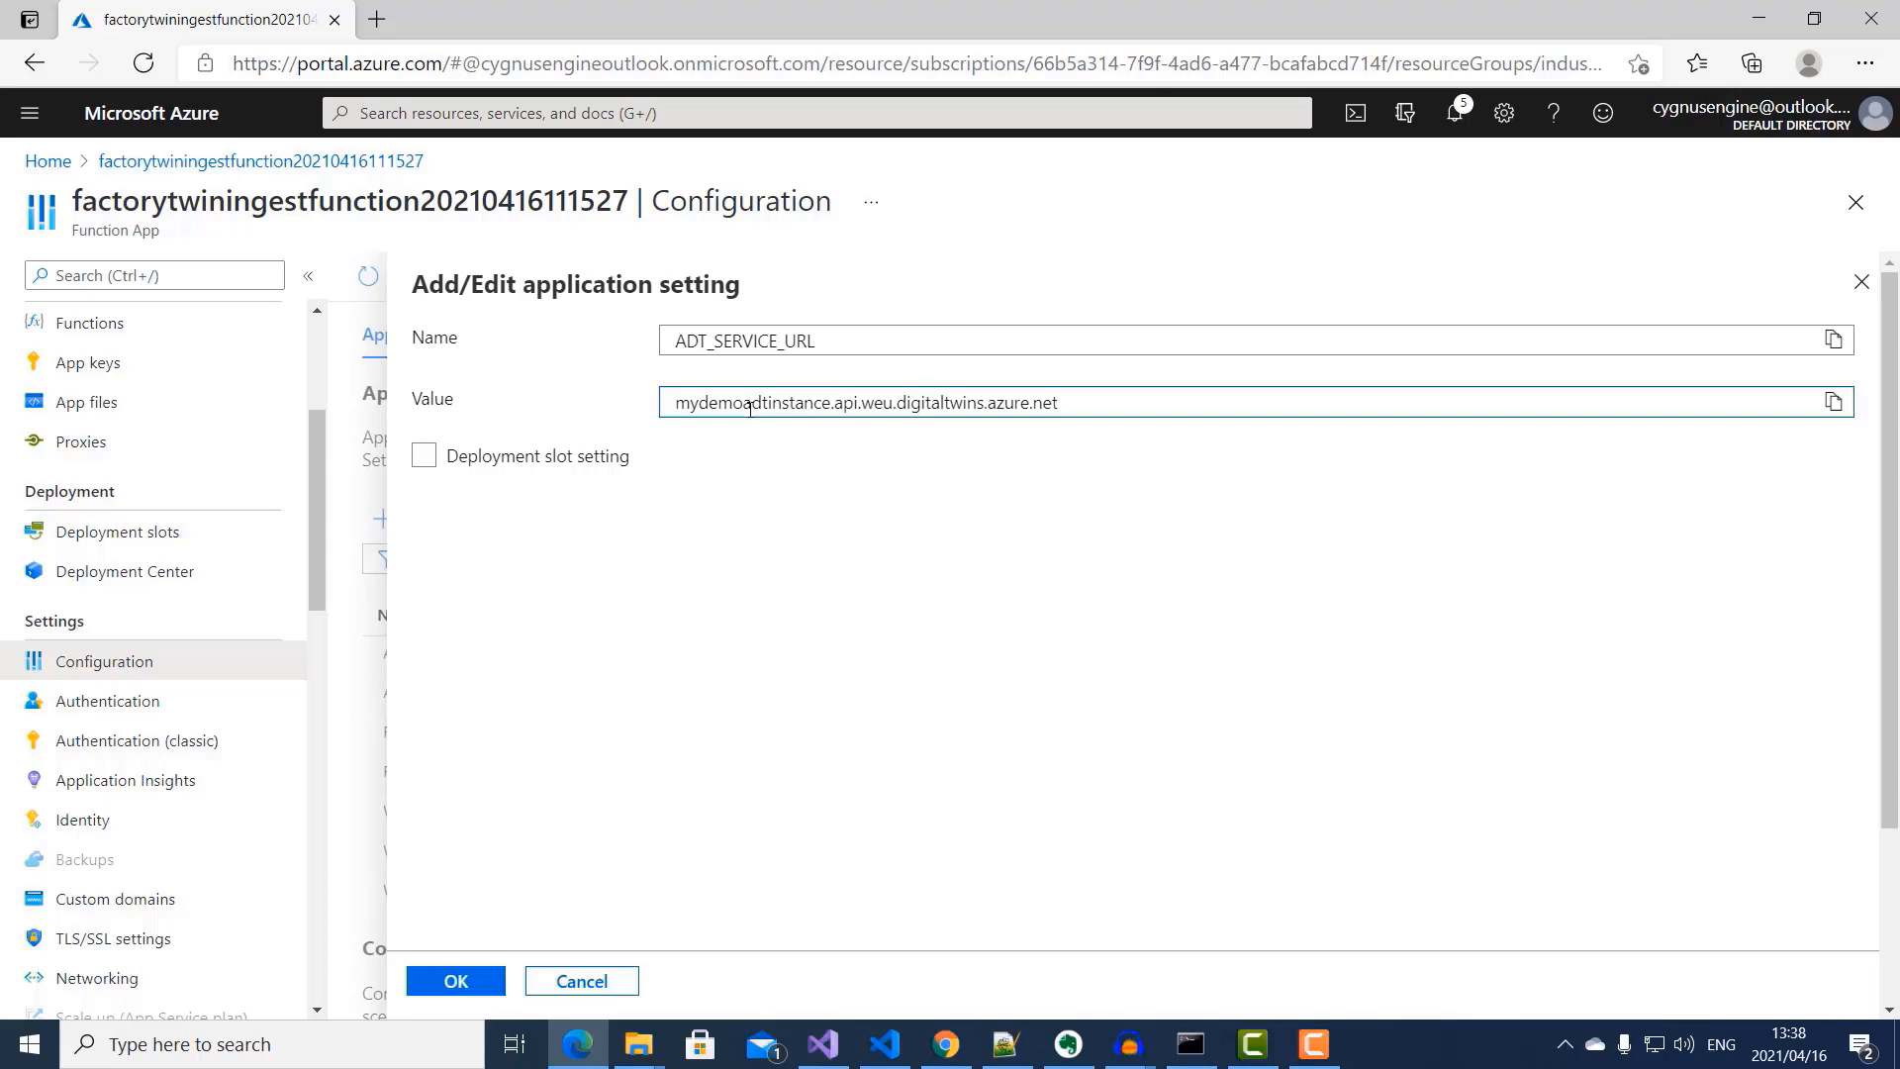
click(675, 404)
text(https)
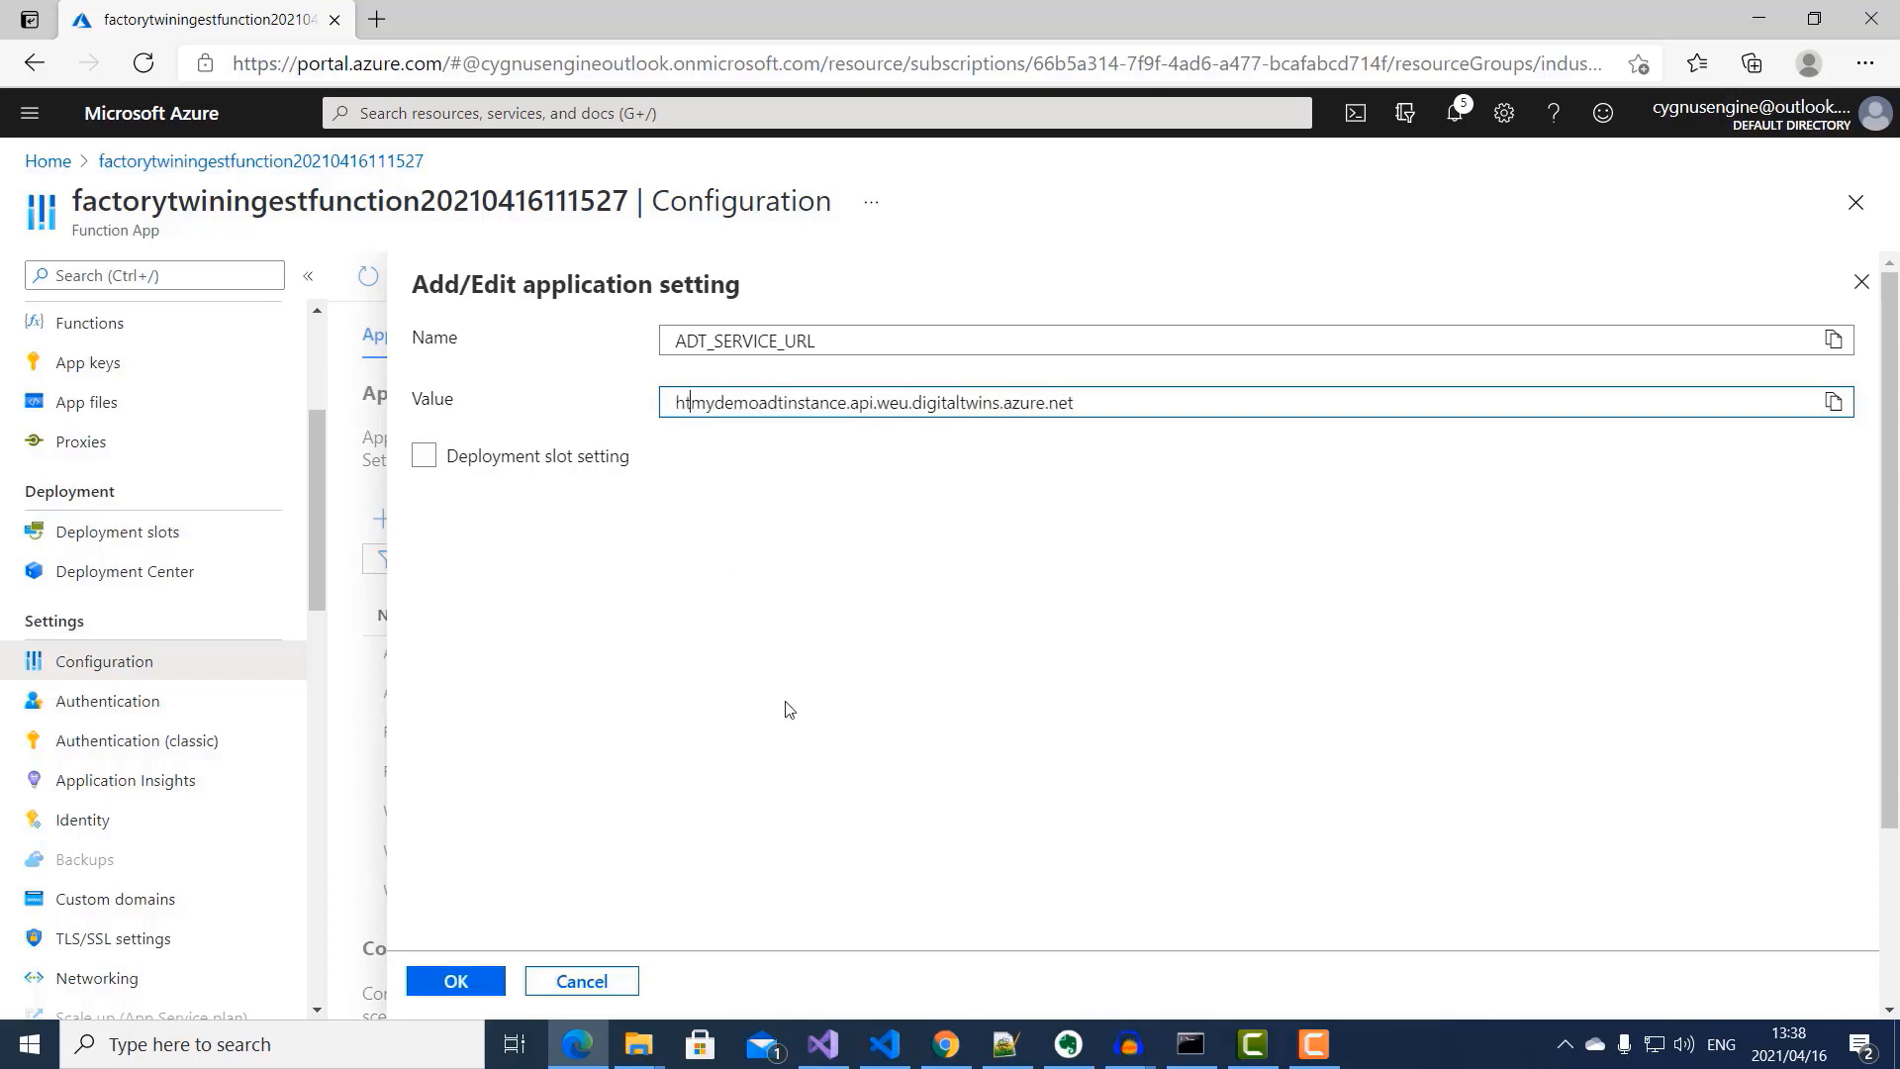
text(://)
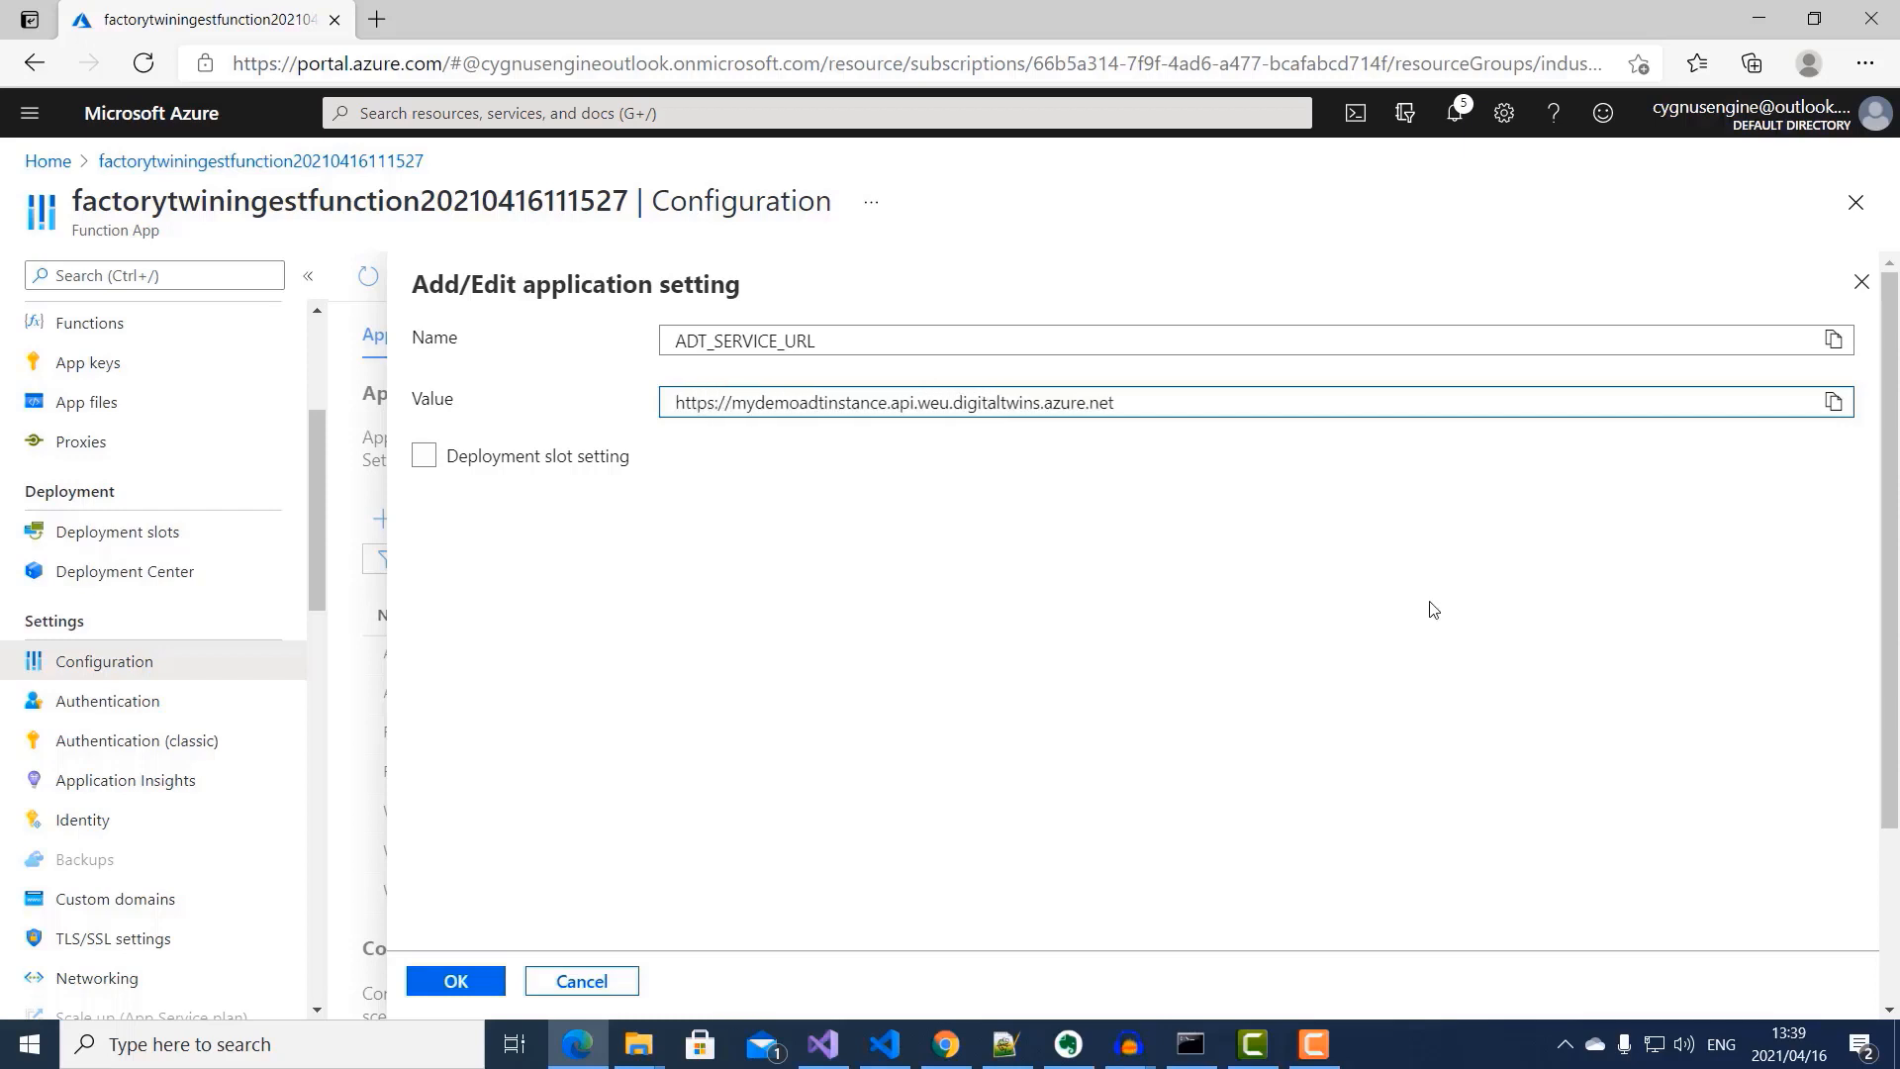
click(456, 981)
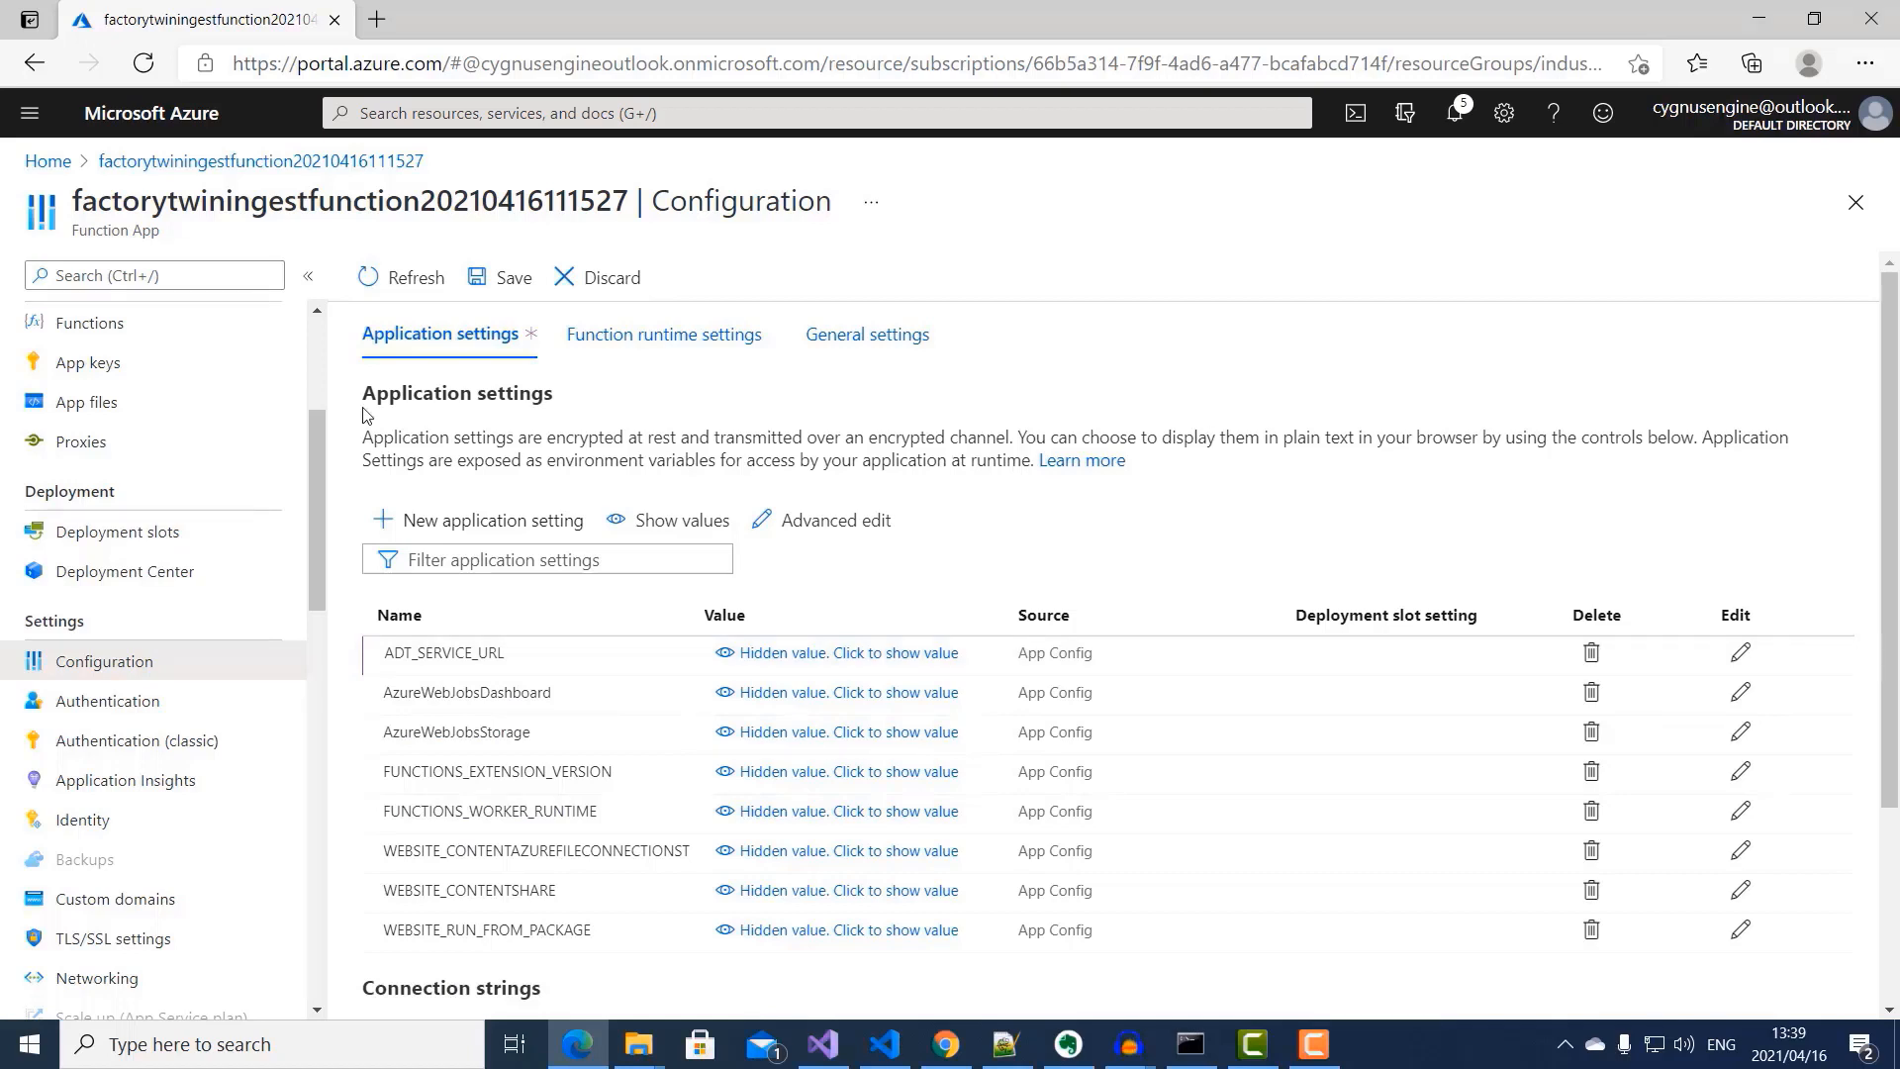
click(503, 280)
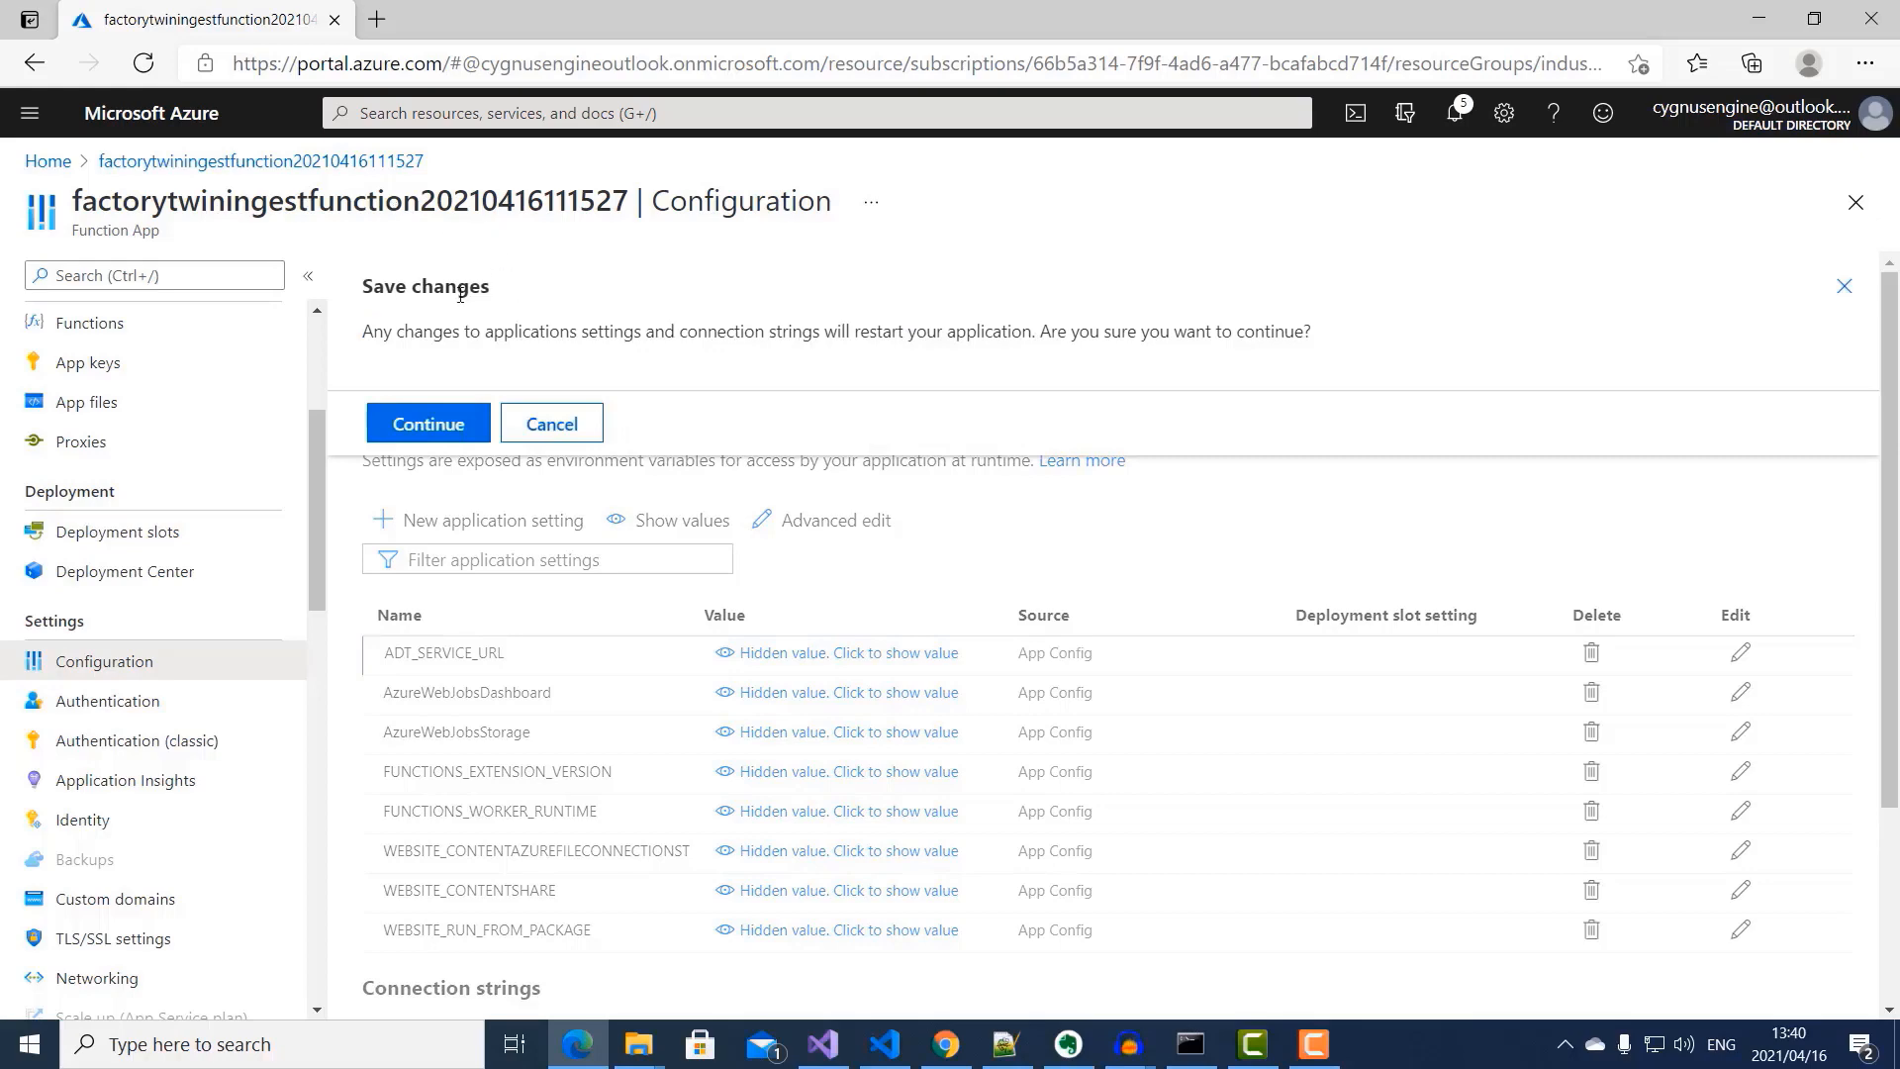
click(419, 433)
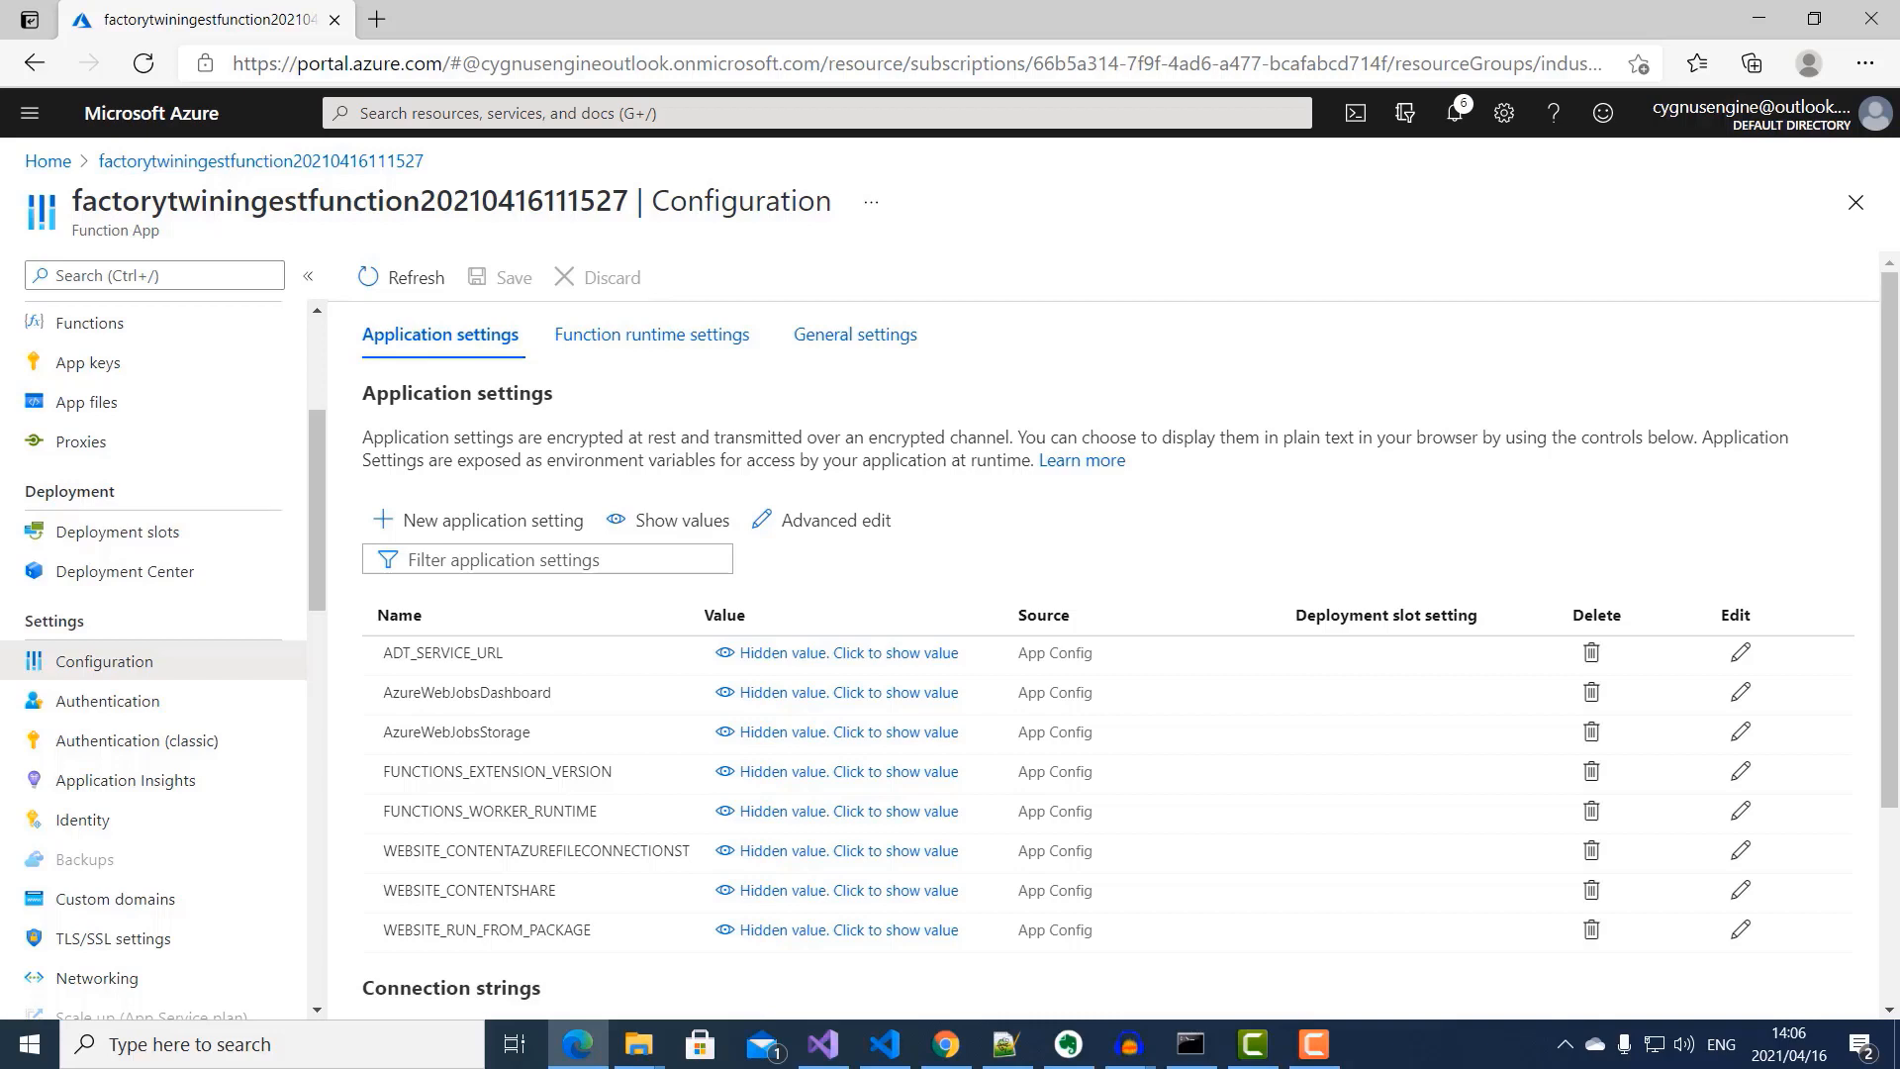
Step: Start an event subscription on the IoT hub myadtiothub, named adt-event-subscription, with system topic name adt-system-topic
click(50, 162)
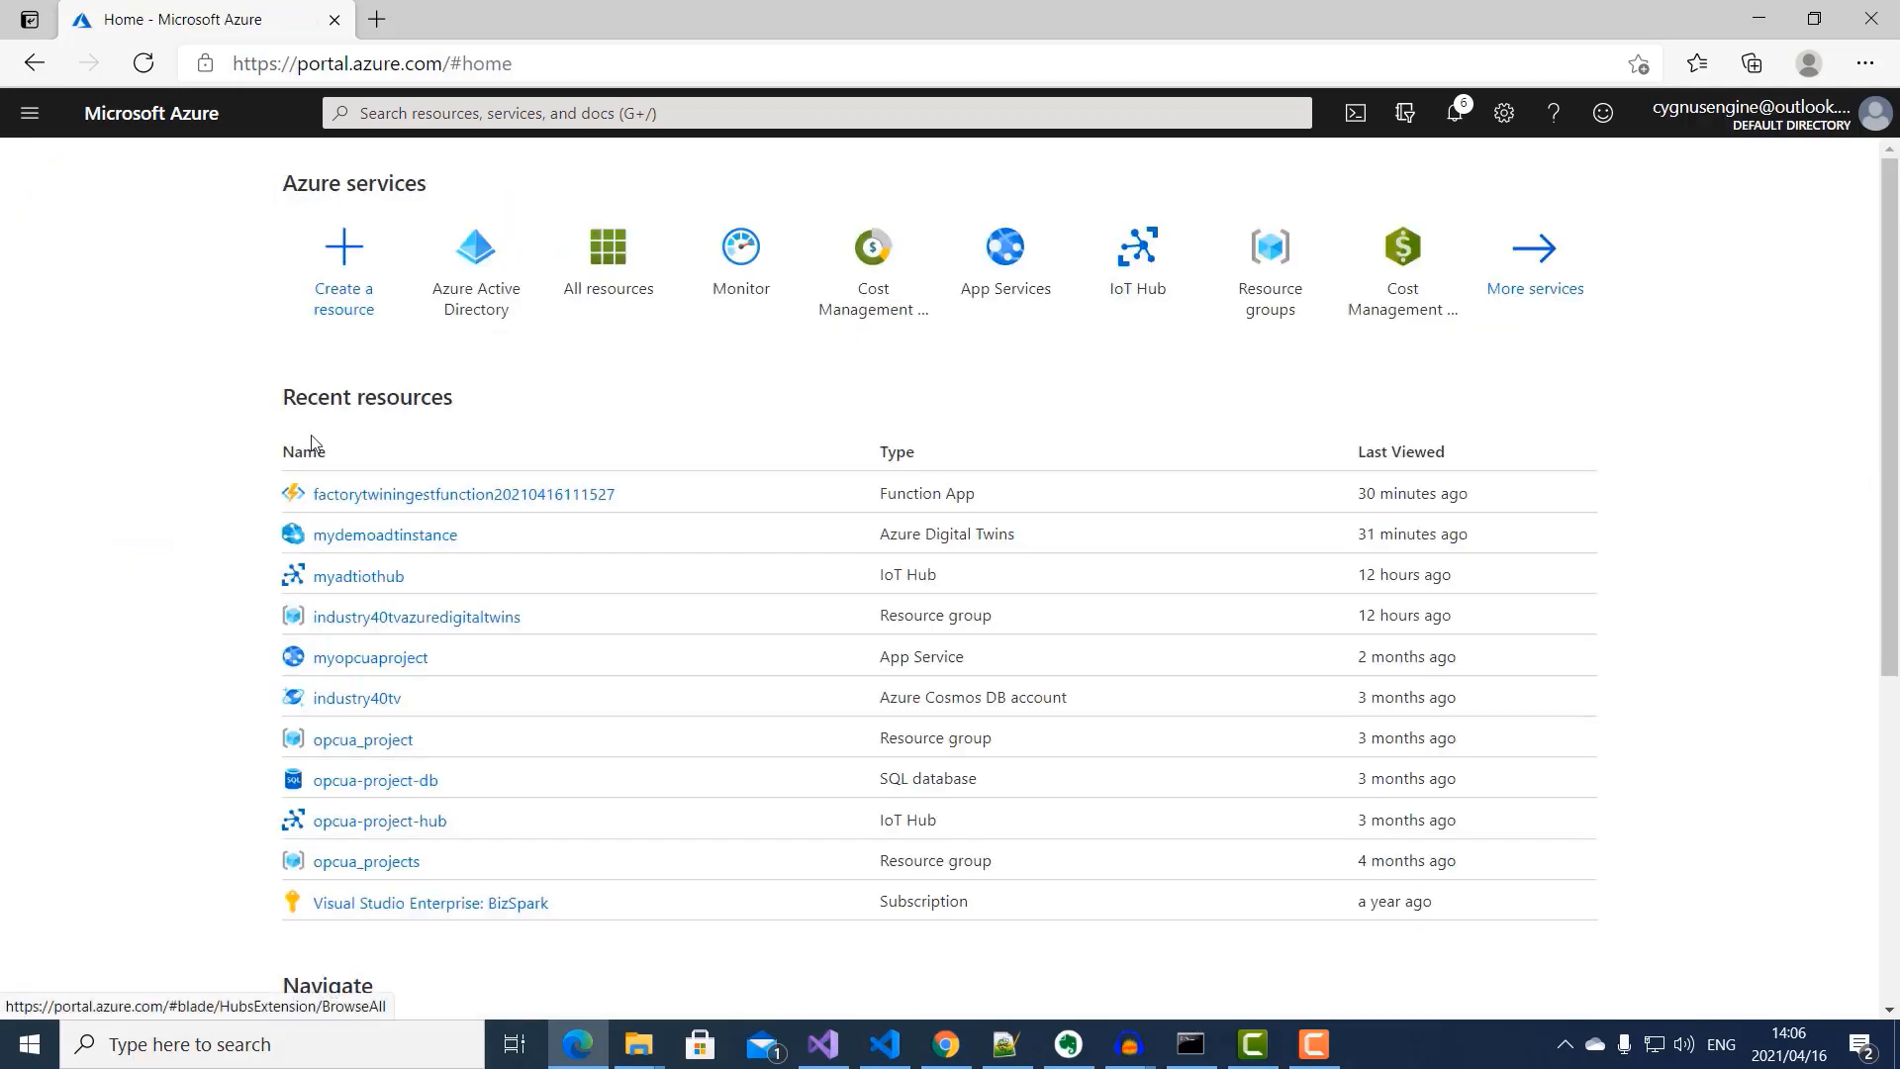
click(358, 577)
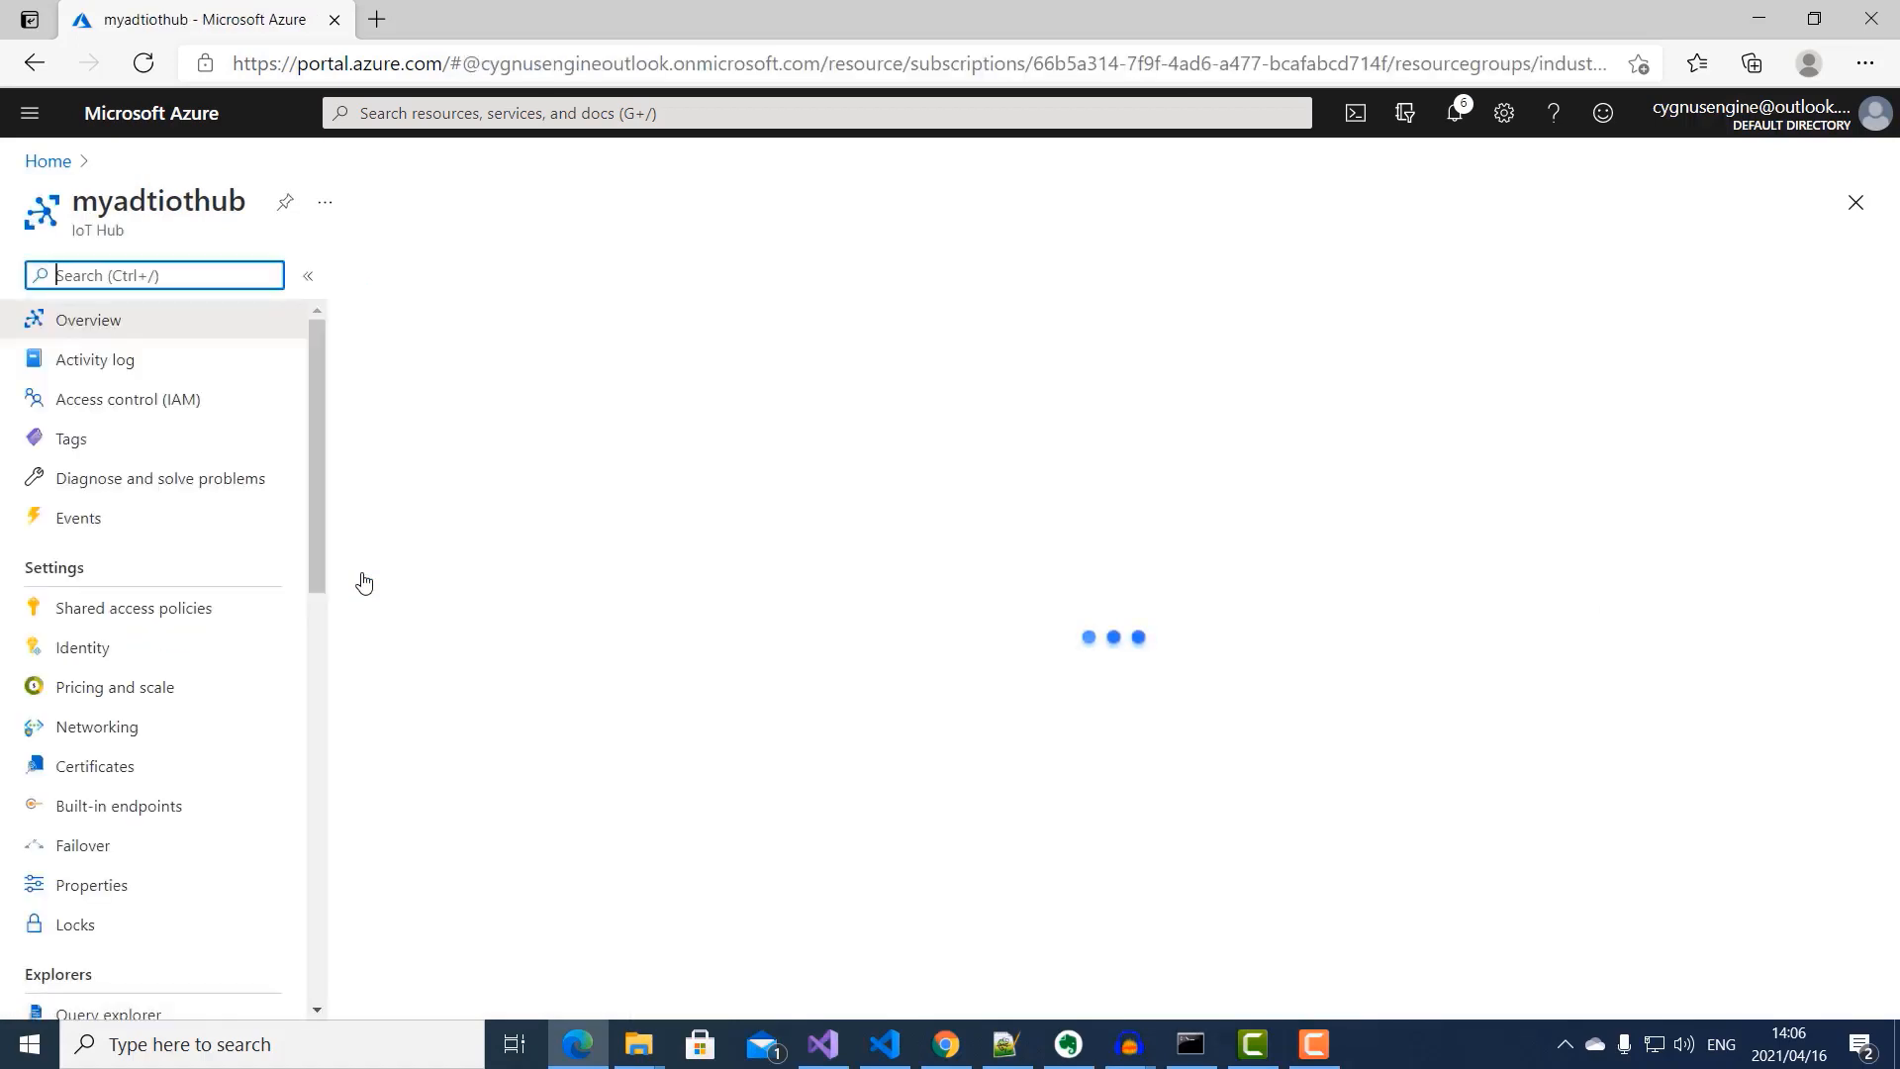
click(93, 519)
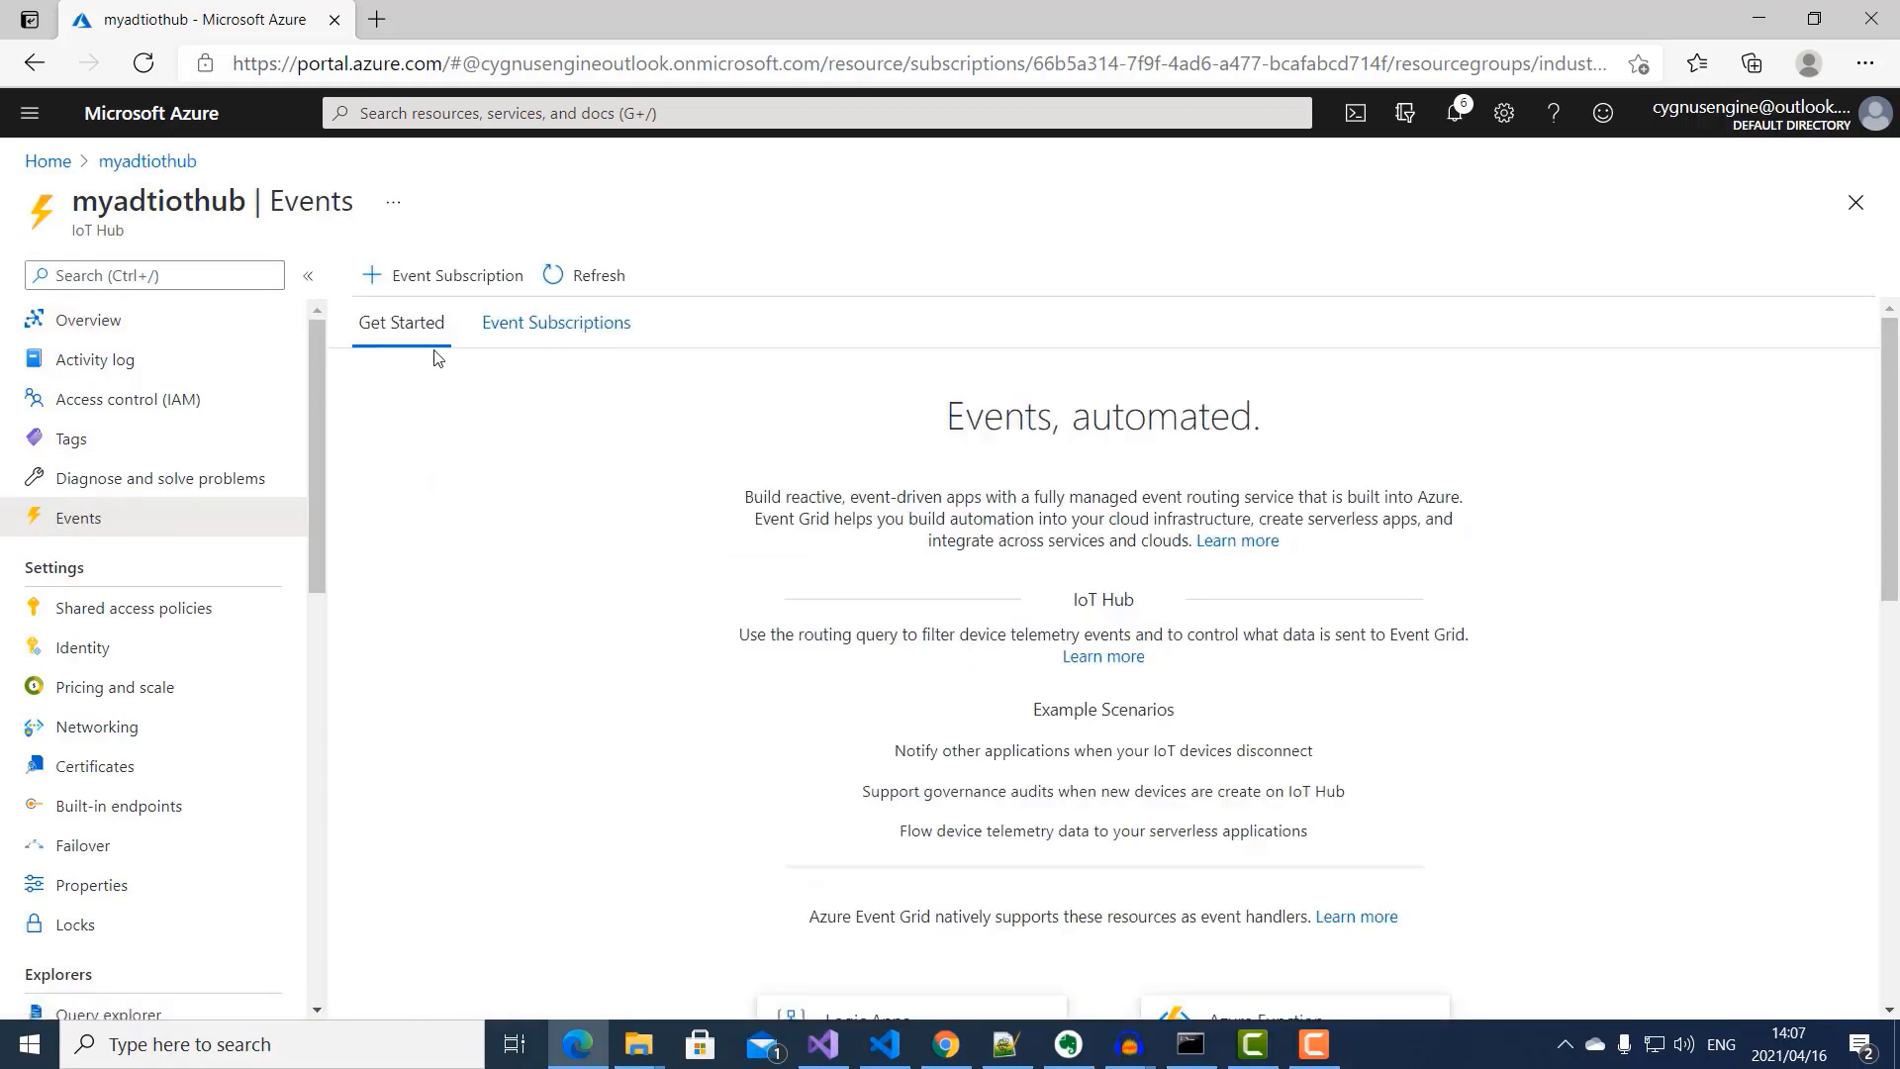
click(448, 280)
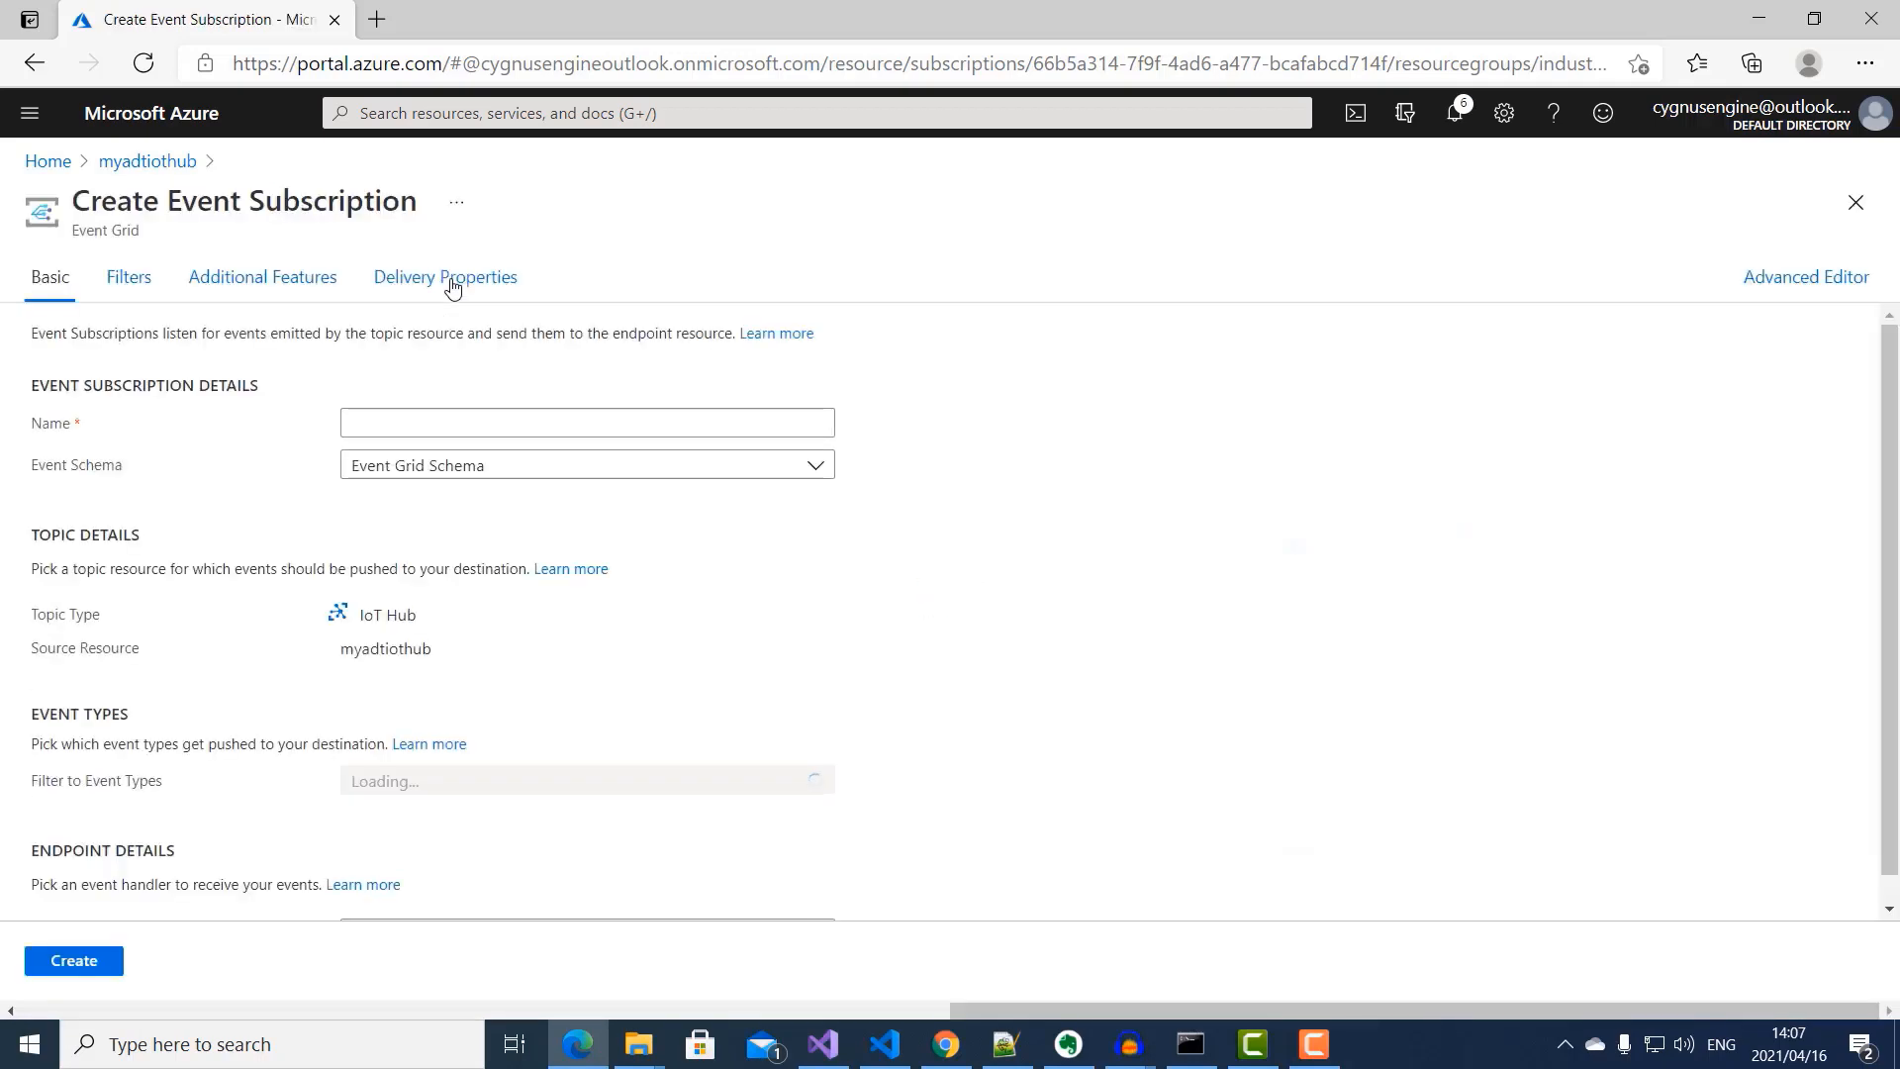
click(368, 417)
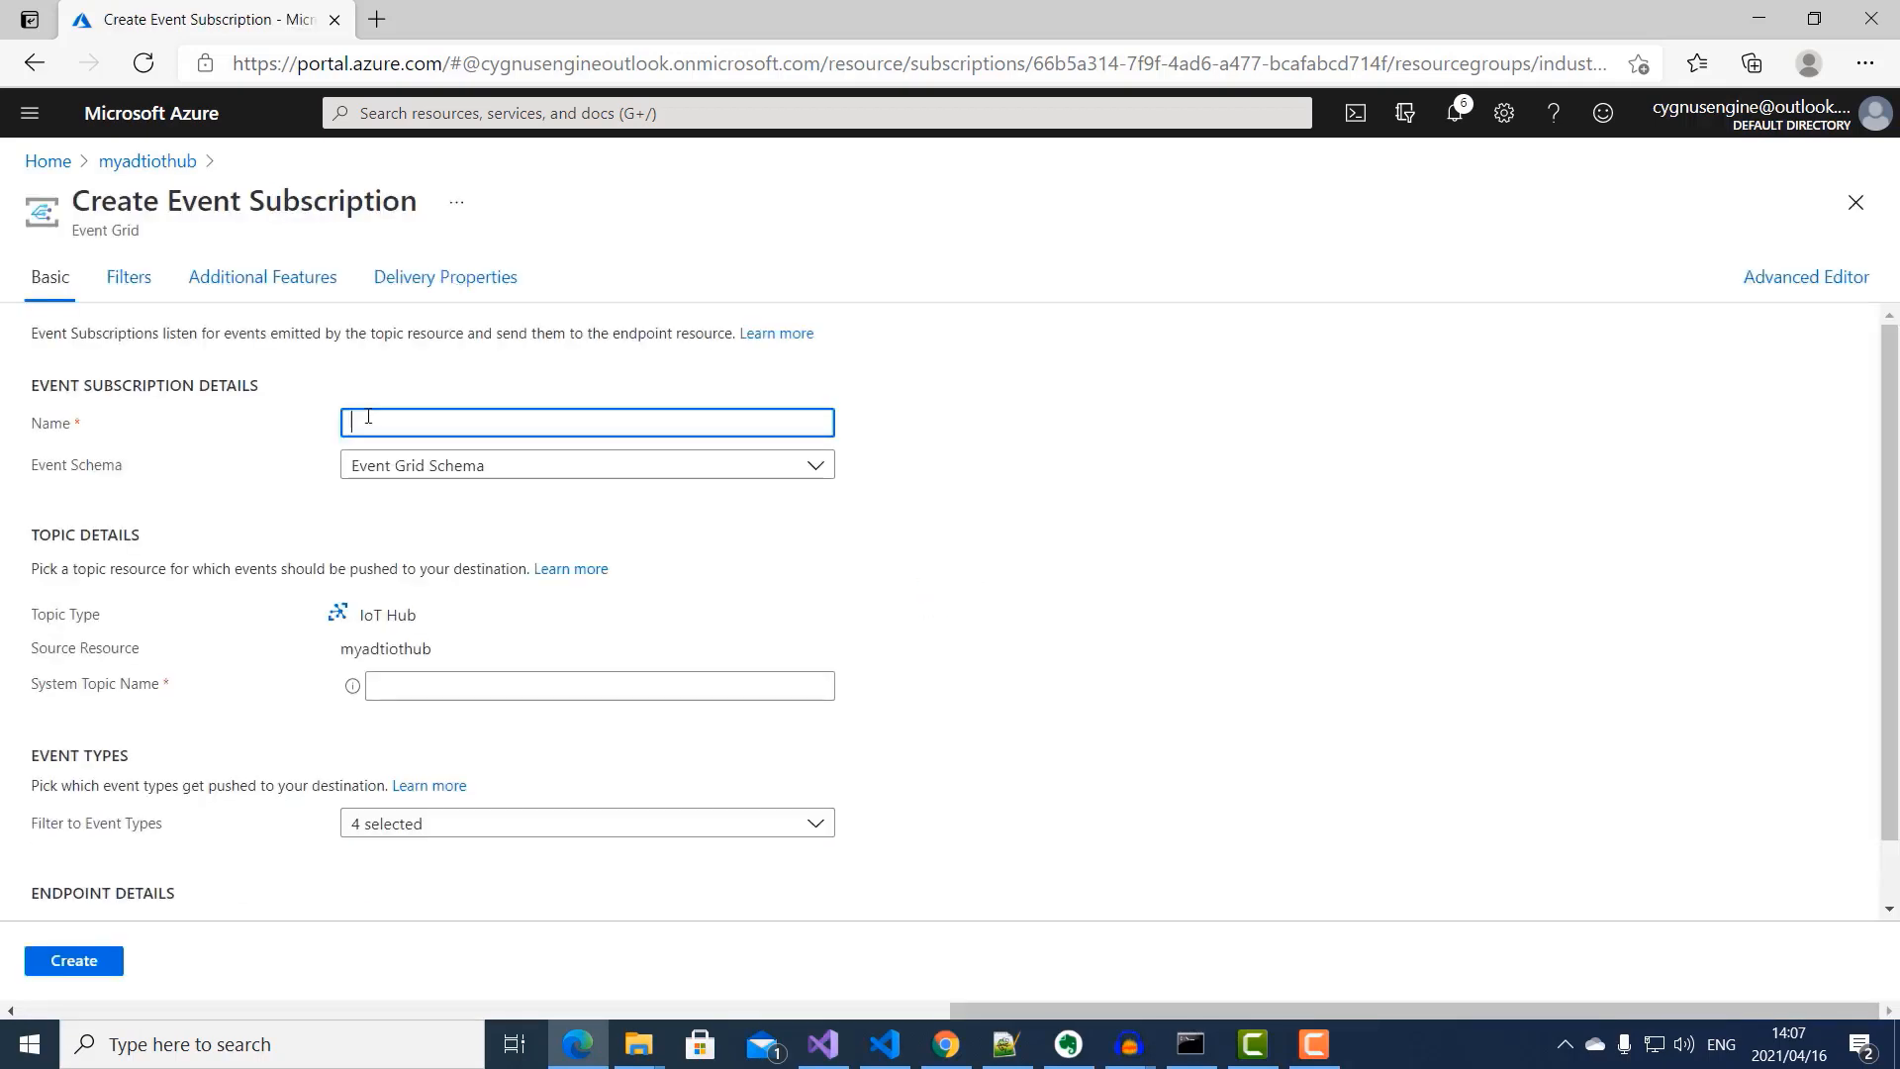
text(adt-event-subscription)
click(441, 683)
text(adt-system-topic)
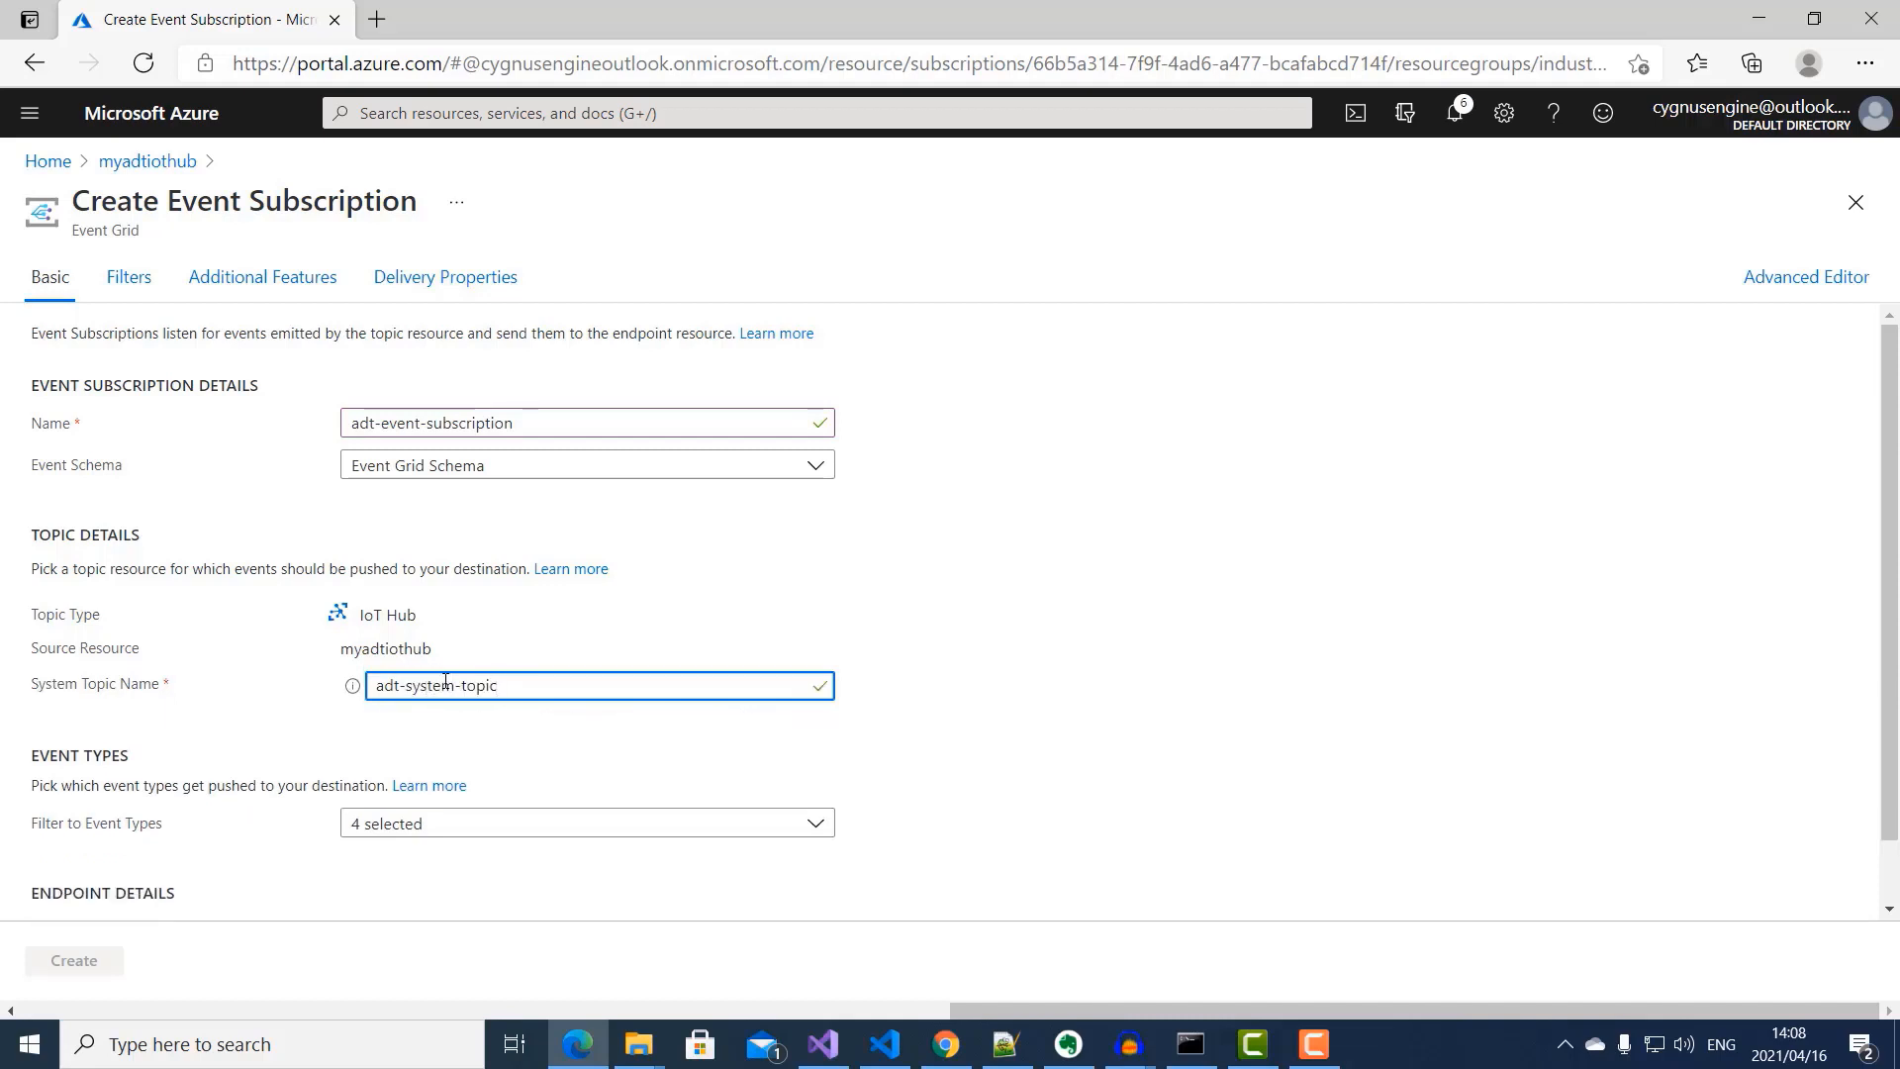
Step: Limit the event subscription's event types to Device Telemetry, deselecting Device Created, Deleted, Connected and Disconnected
scroll(822, 760, down, 1)
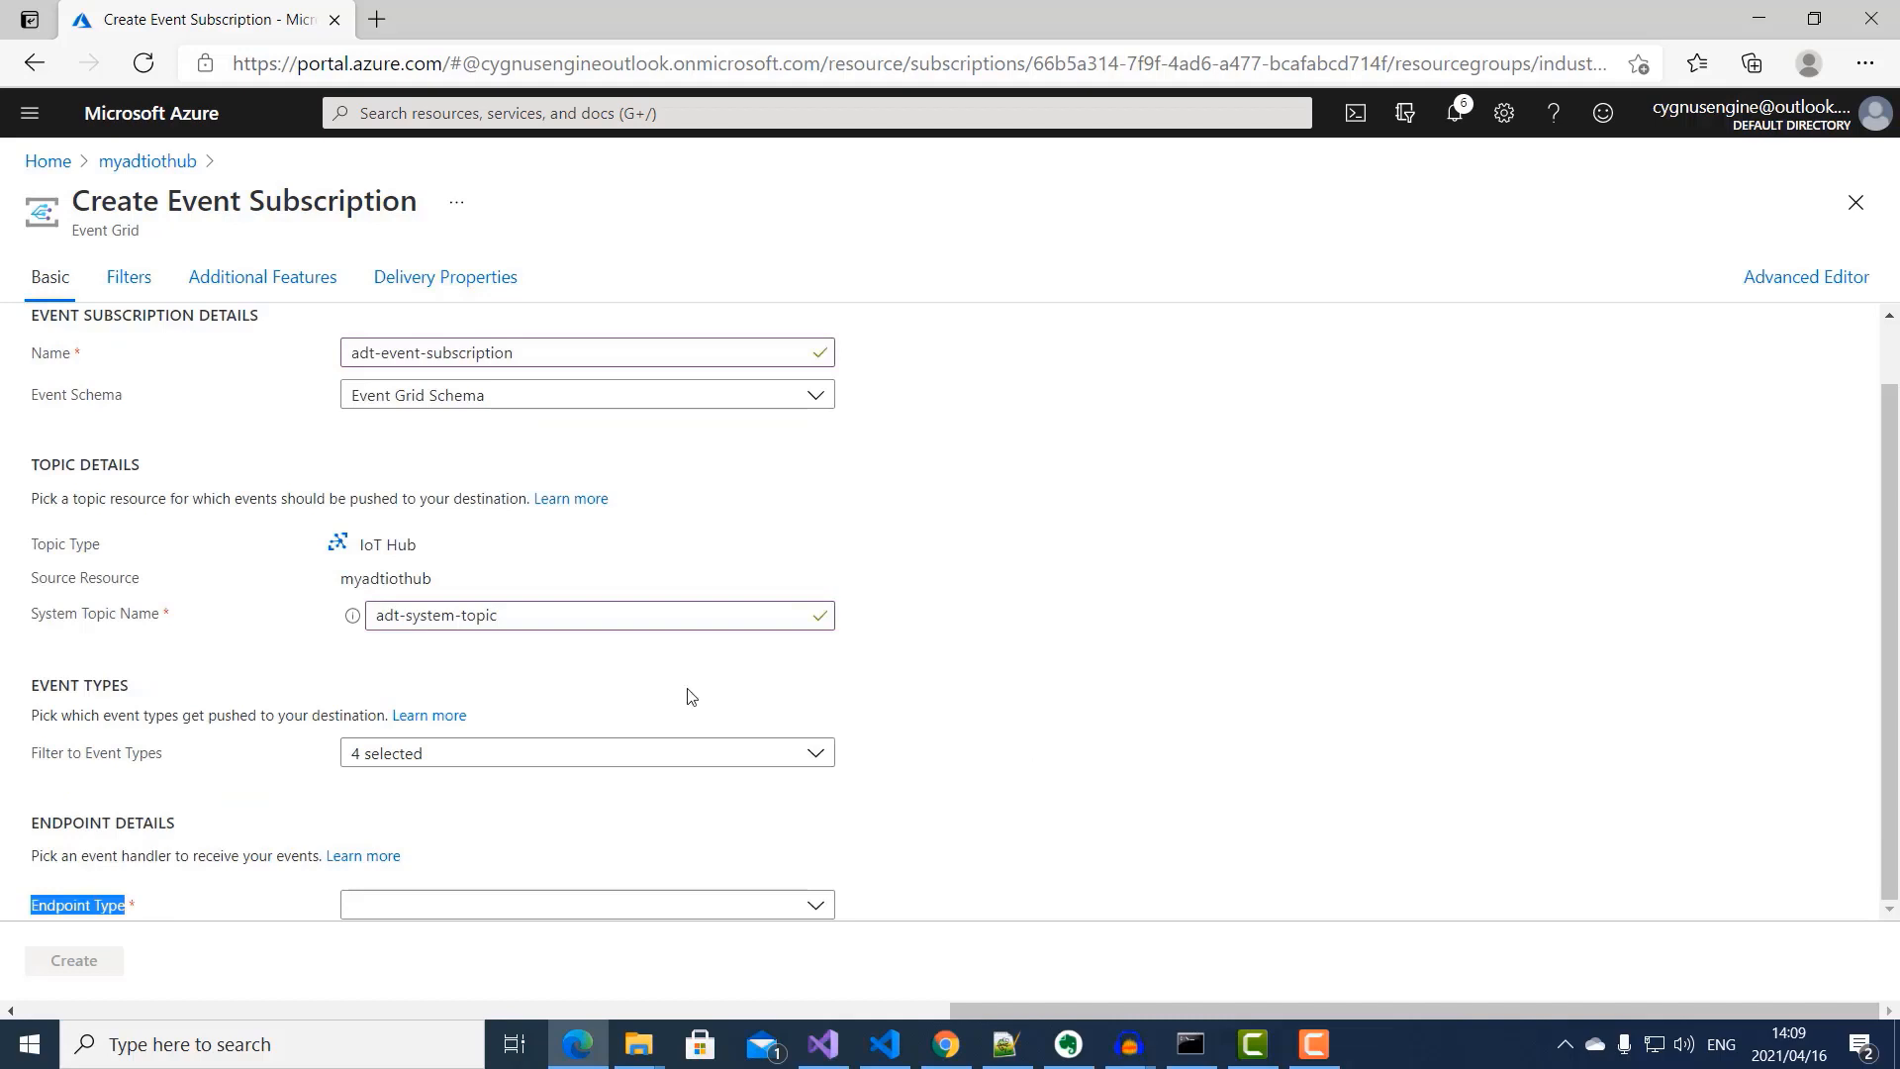
click(813, 754)
scroll(755, 872, down, 1)
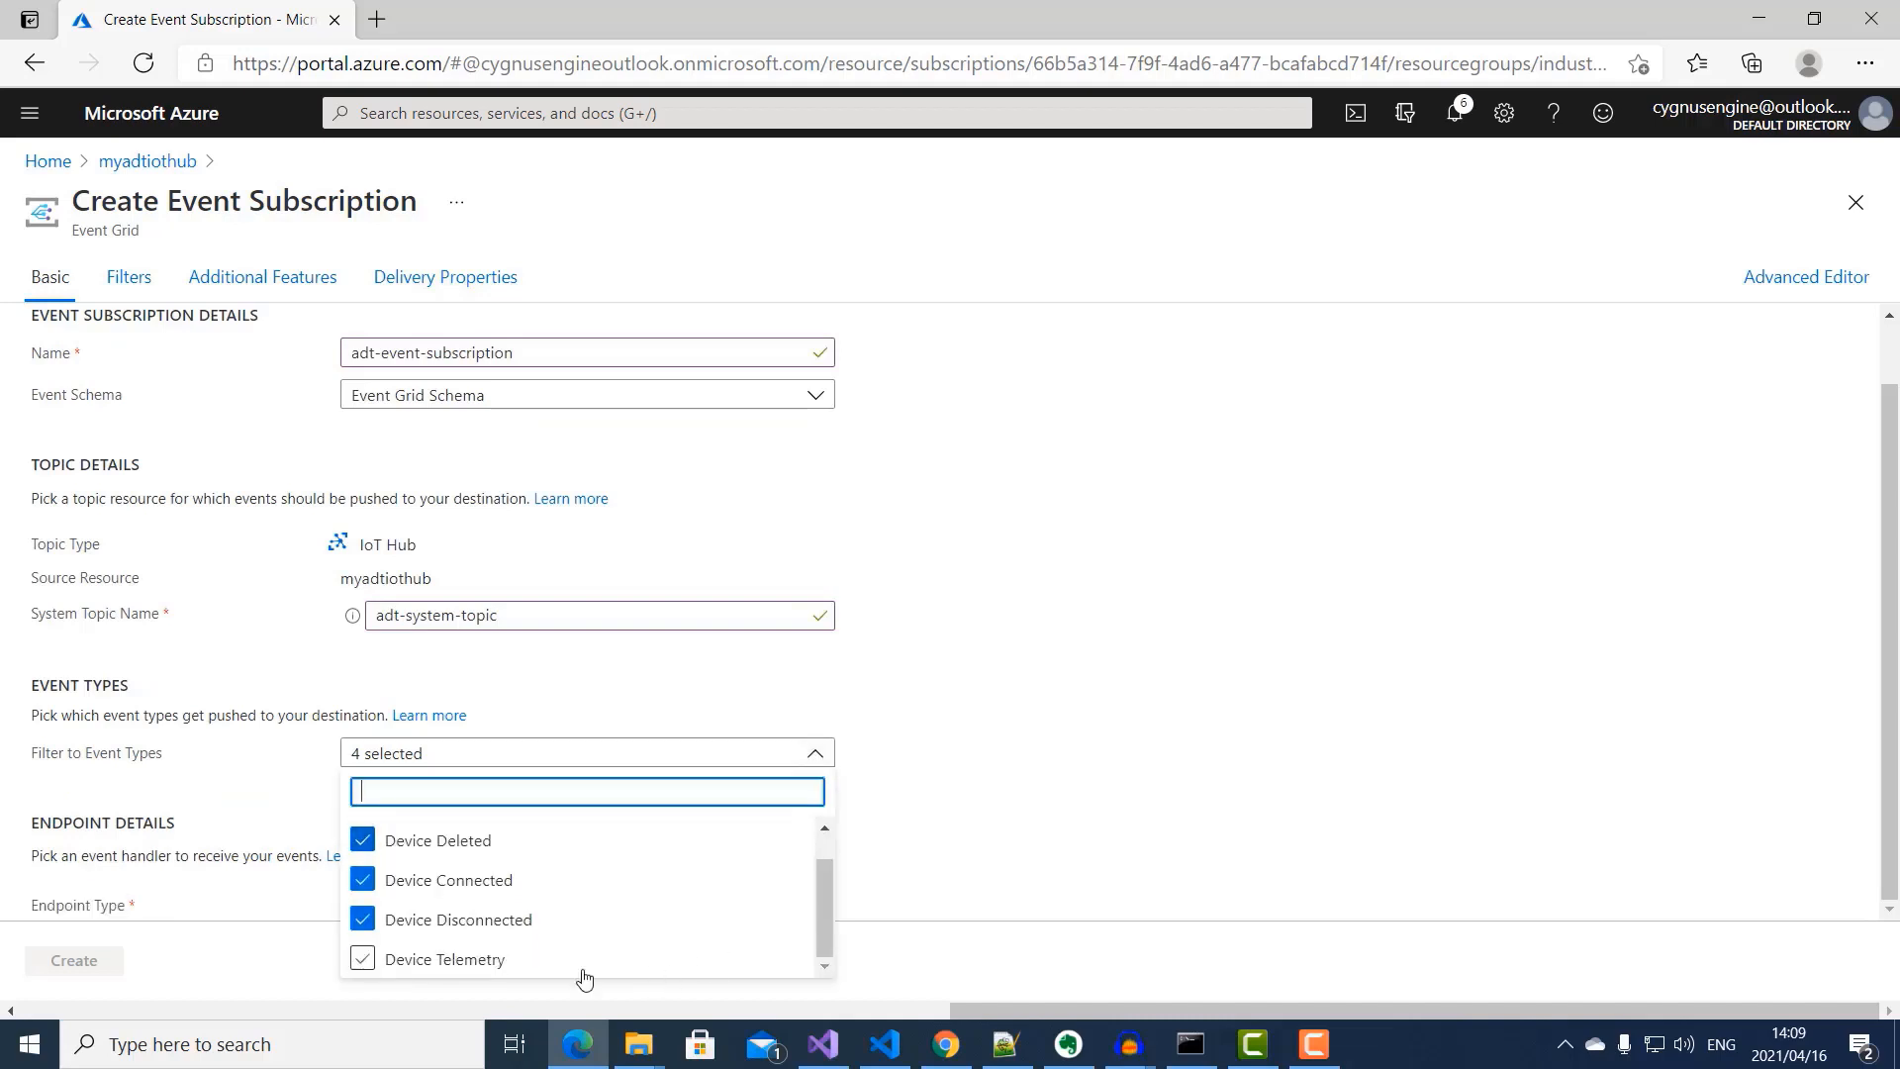
click(430, 972)
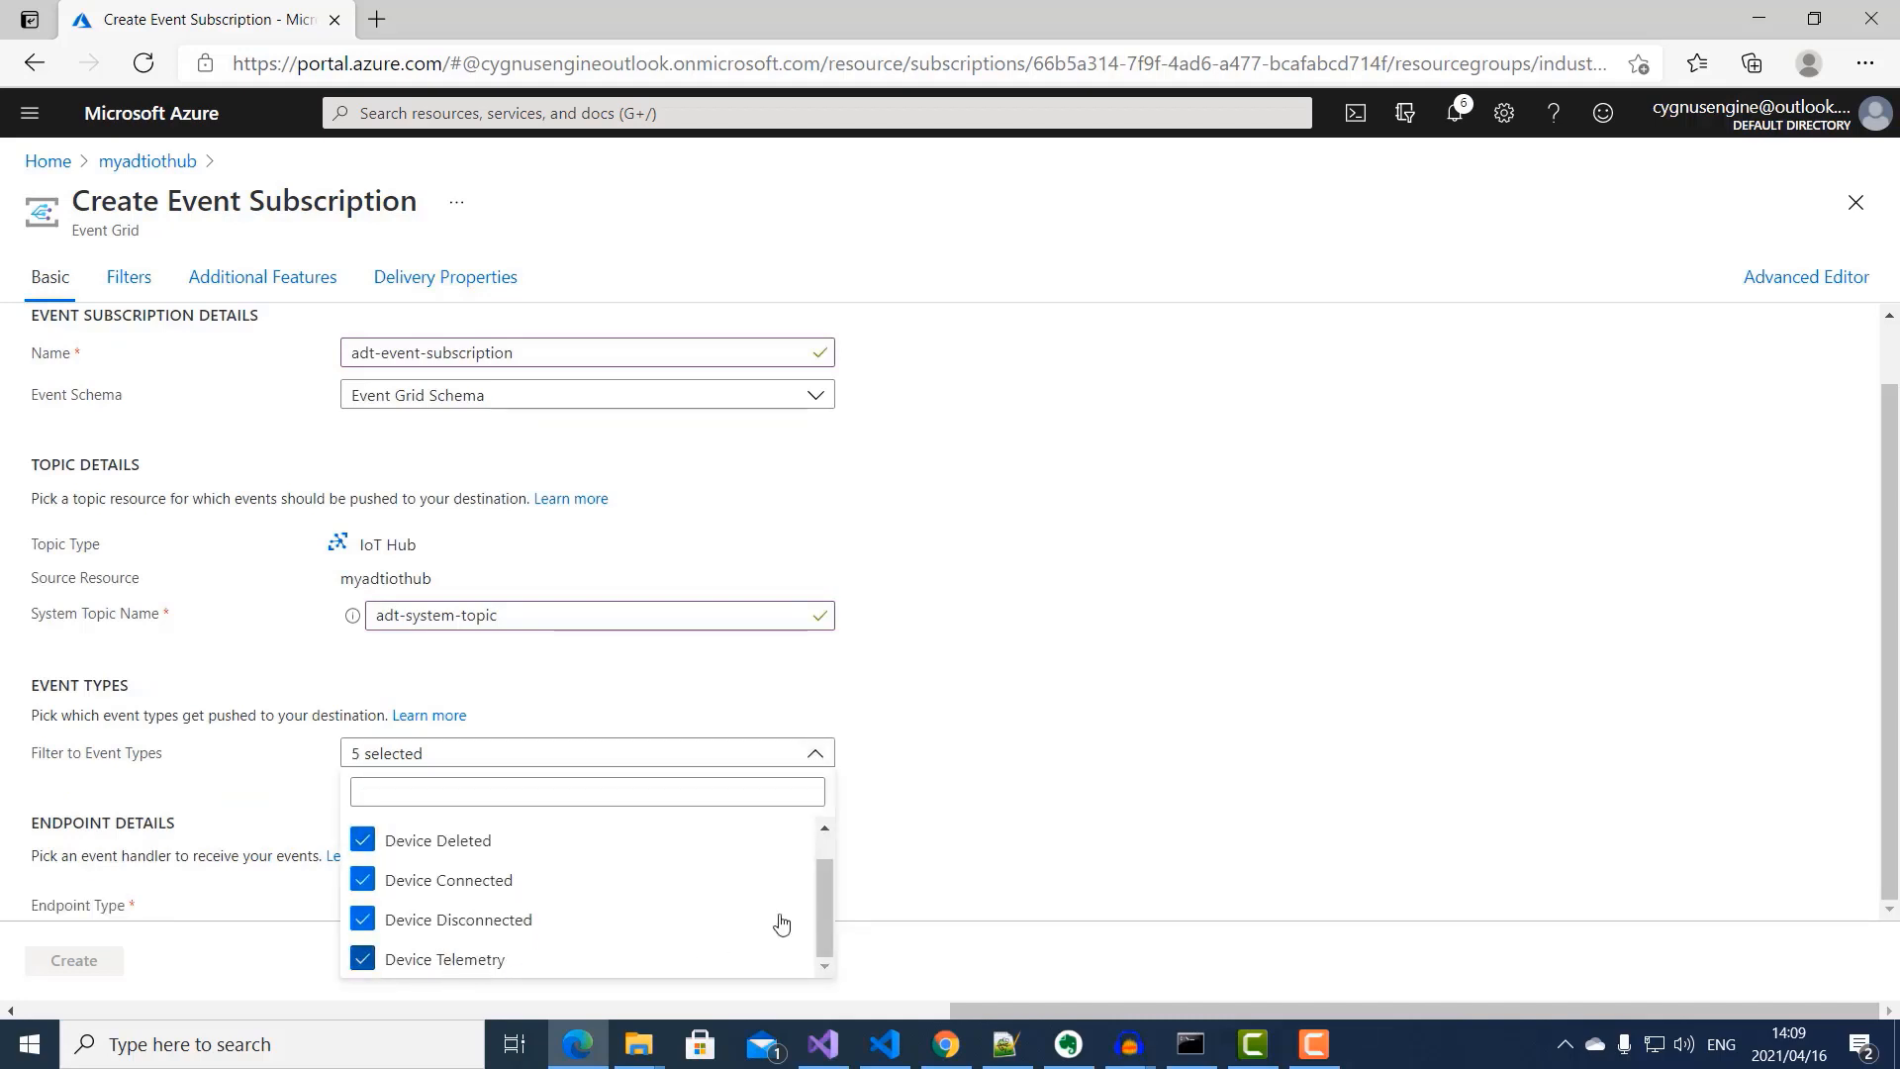
click(370, 843)
click(364, 881)
click(365, 921)
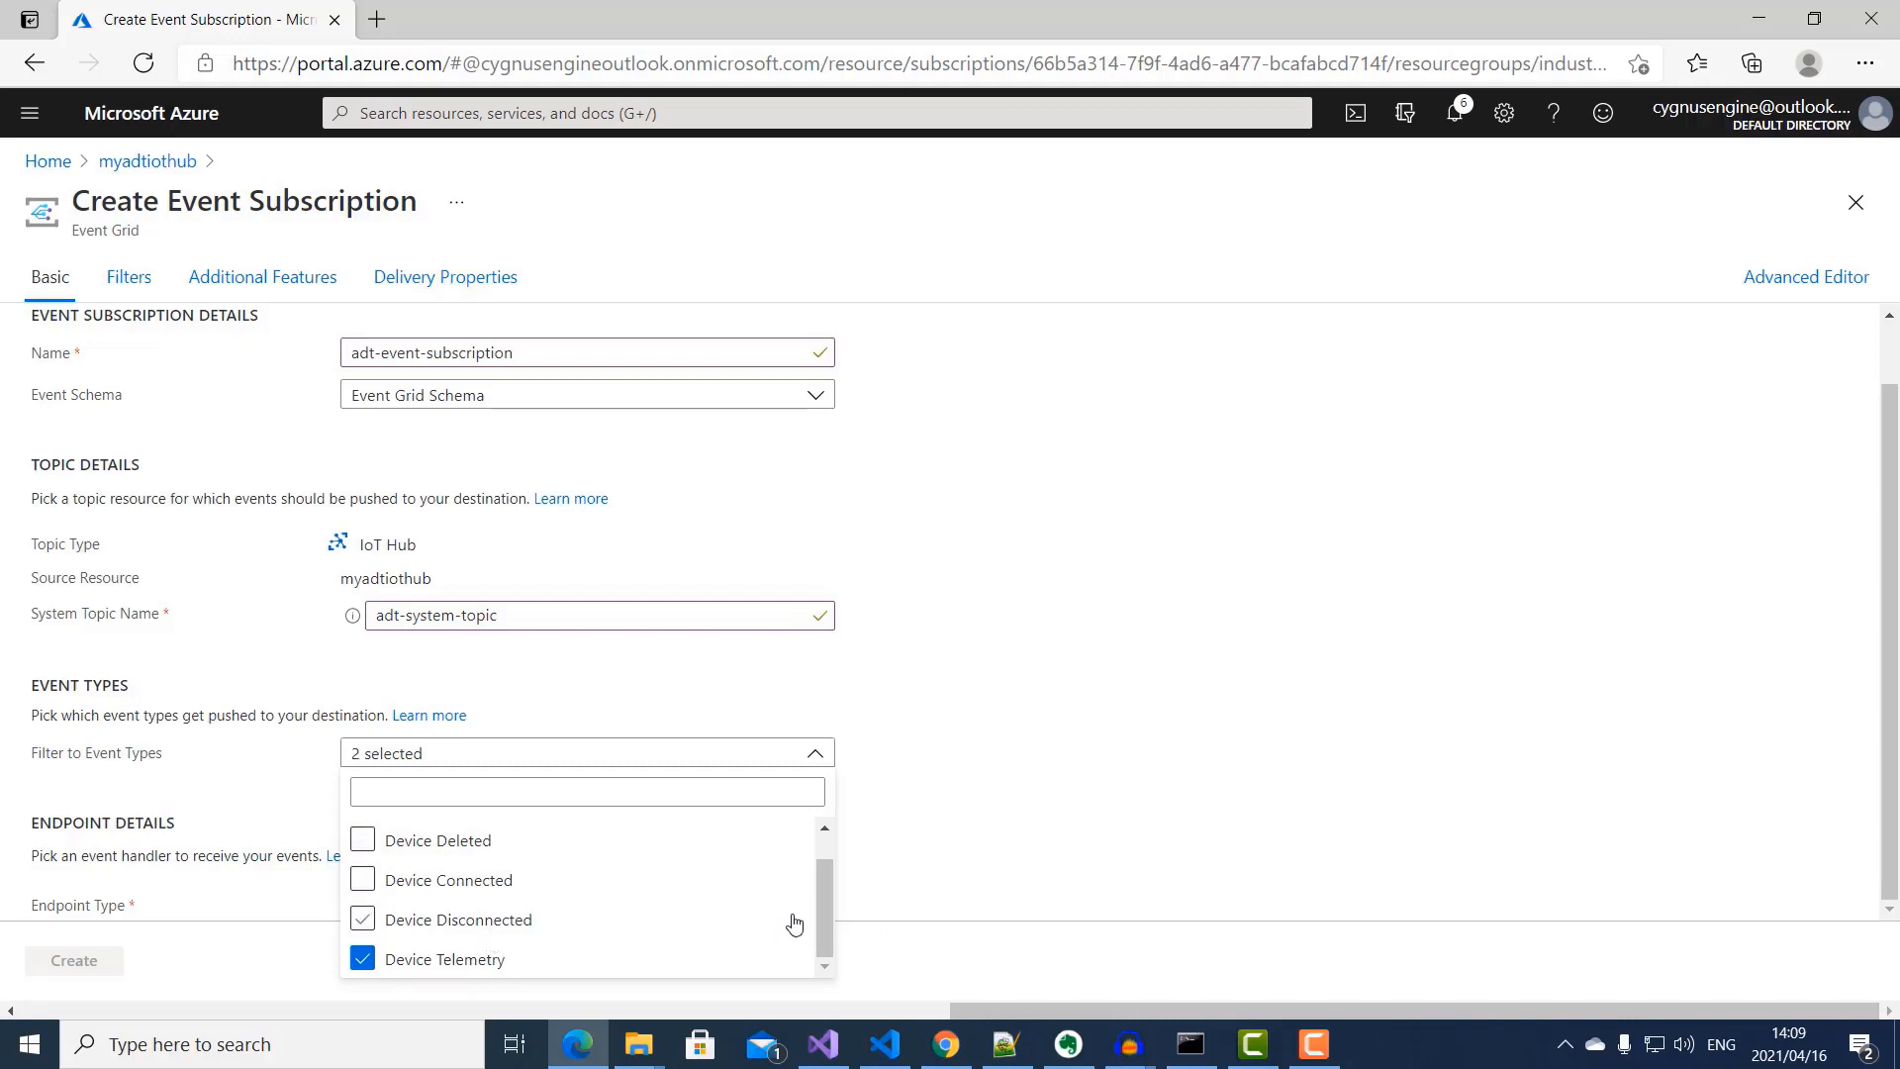
drag(834, 905, 830, 859)
click(451, 841)
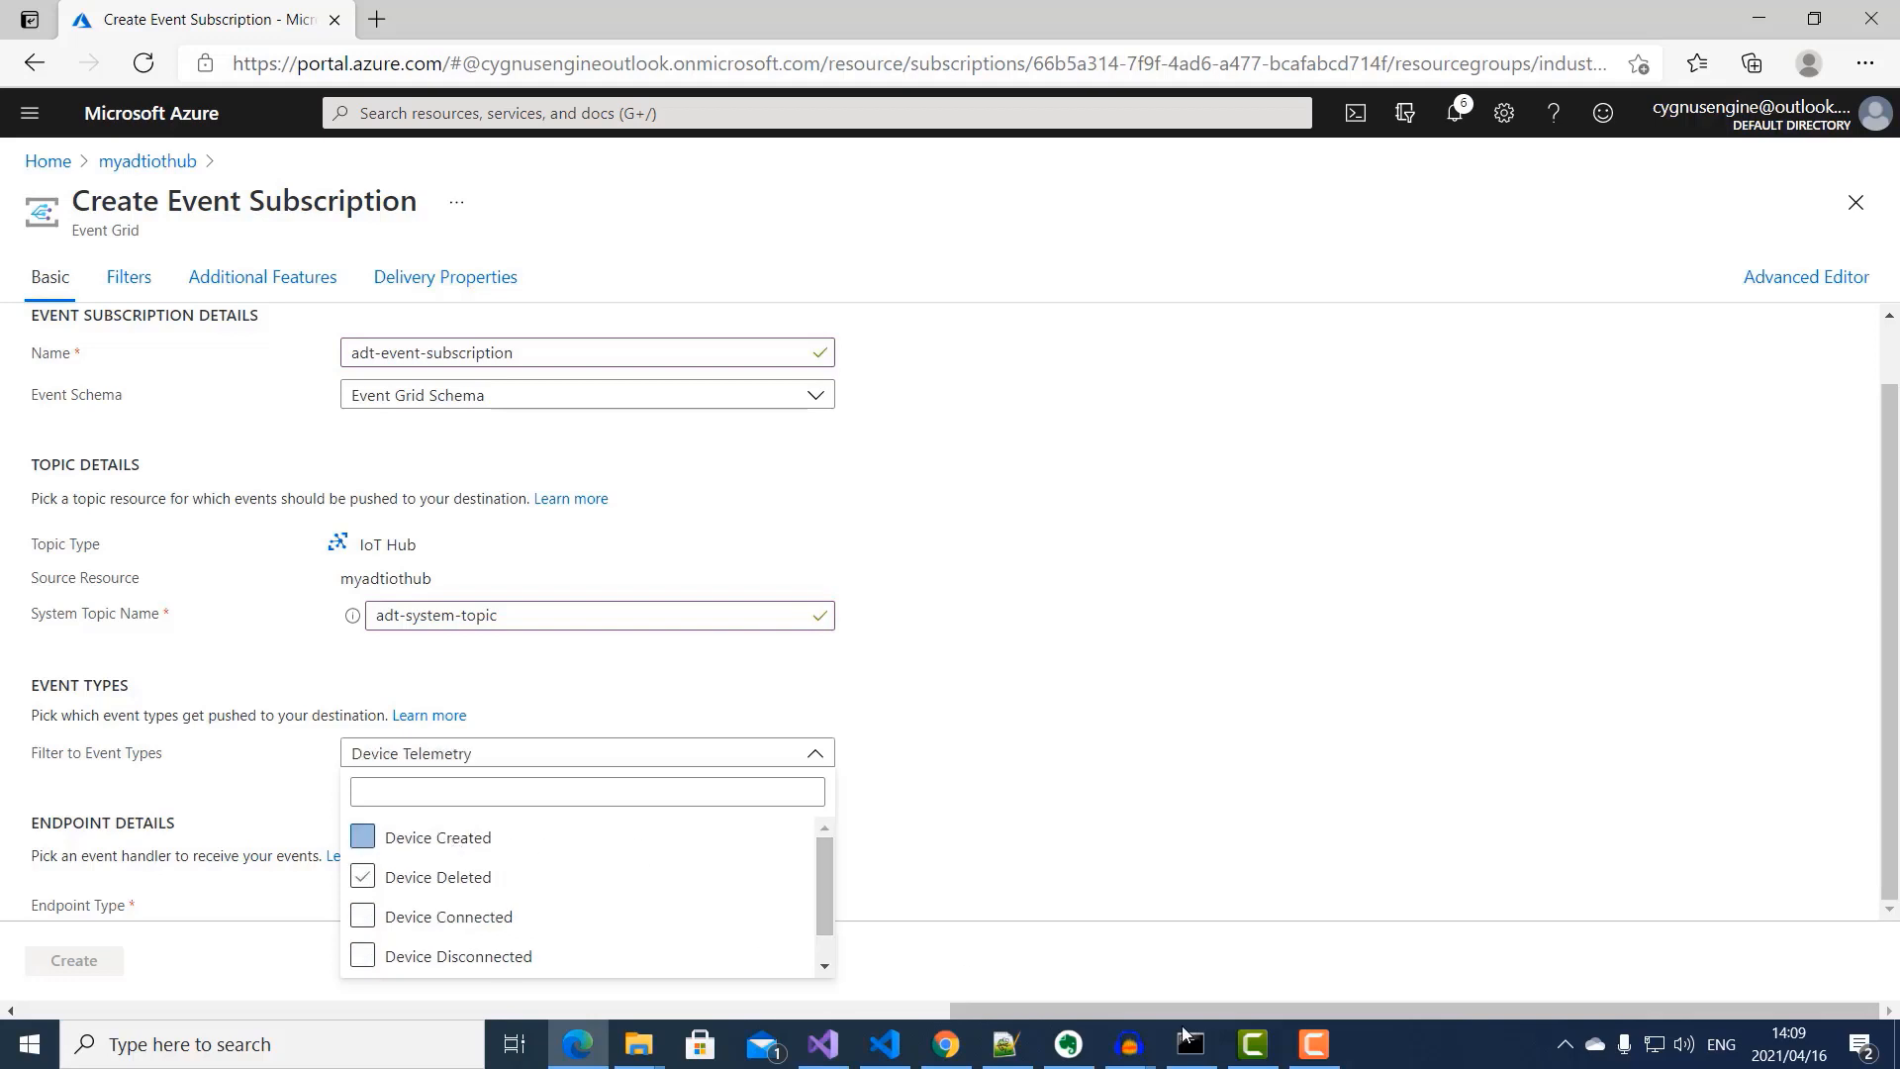
click(1049, 826)
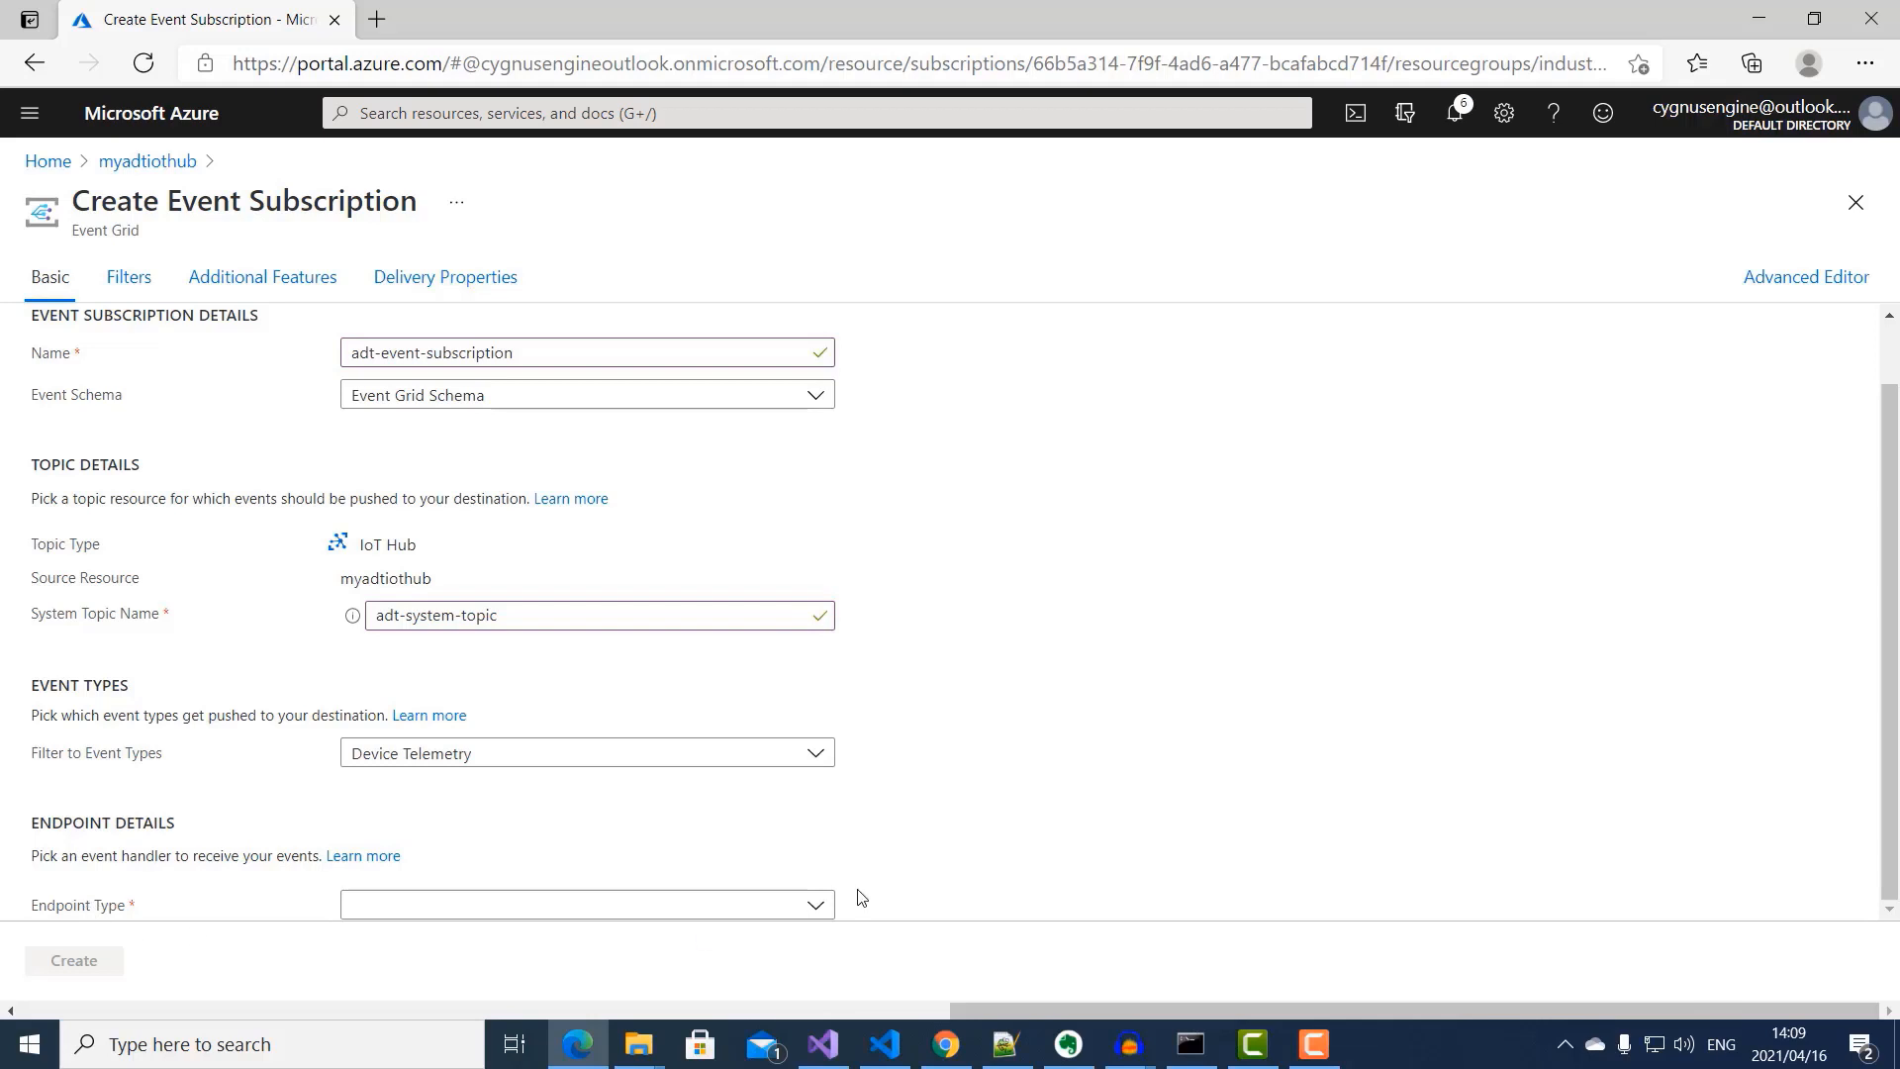
click(815, 908)
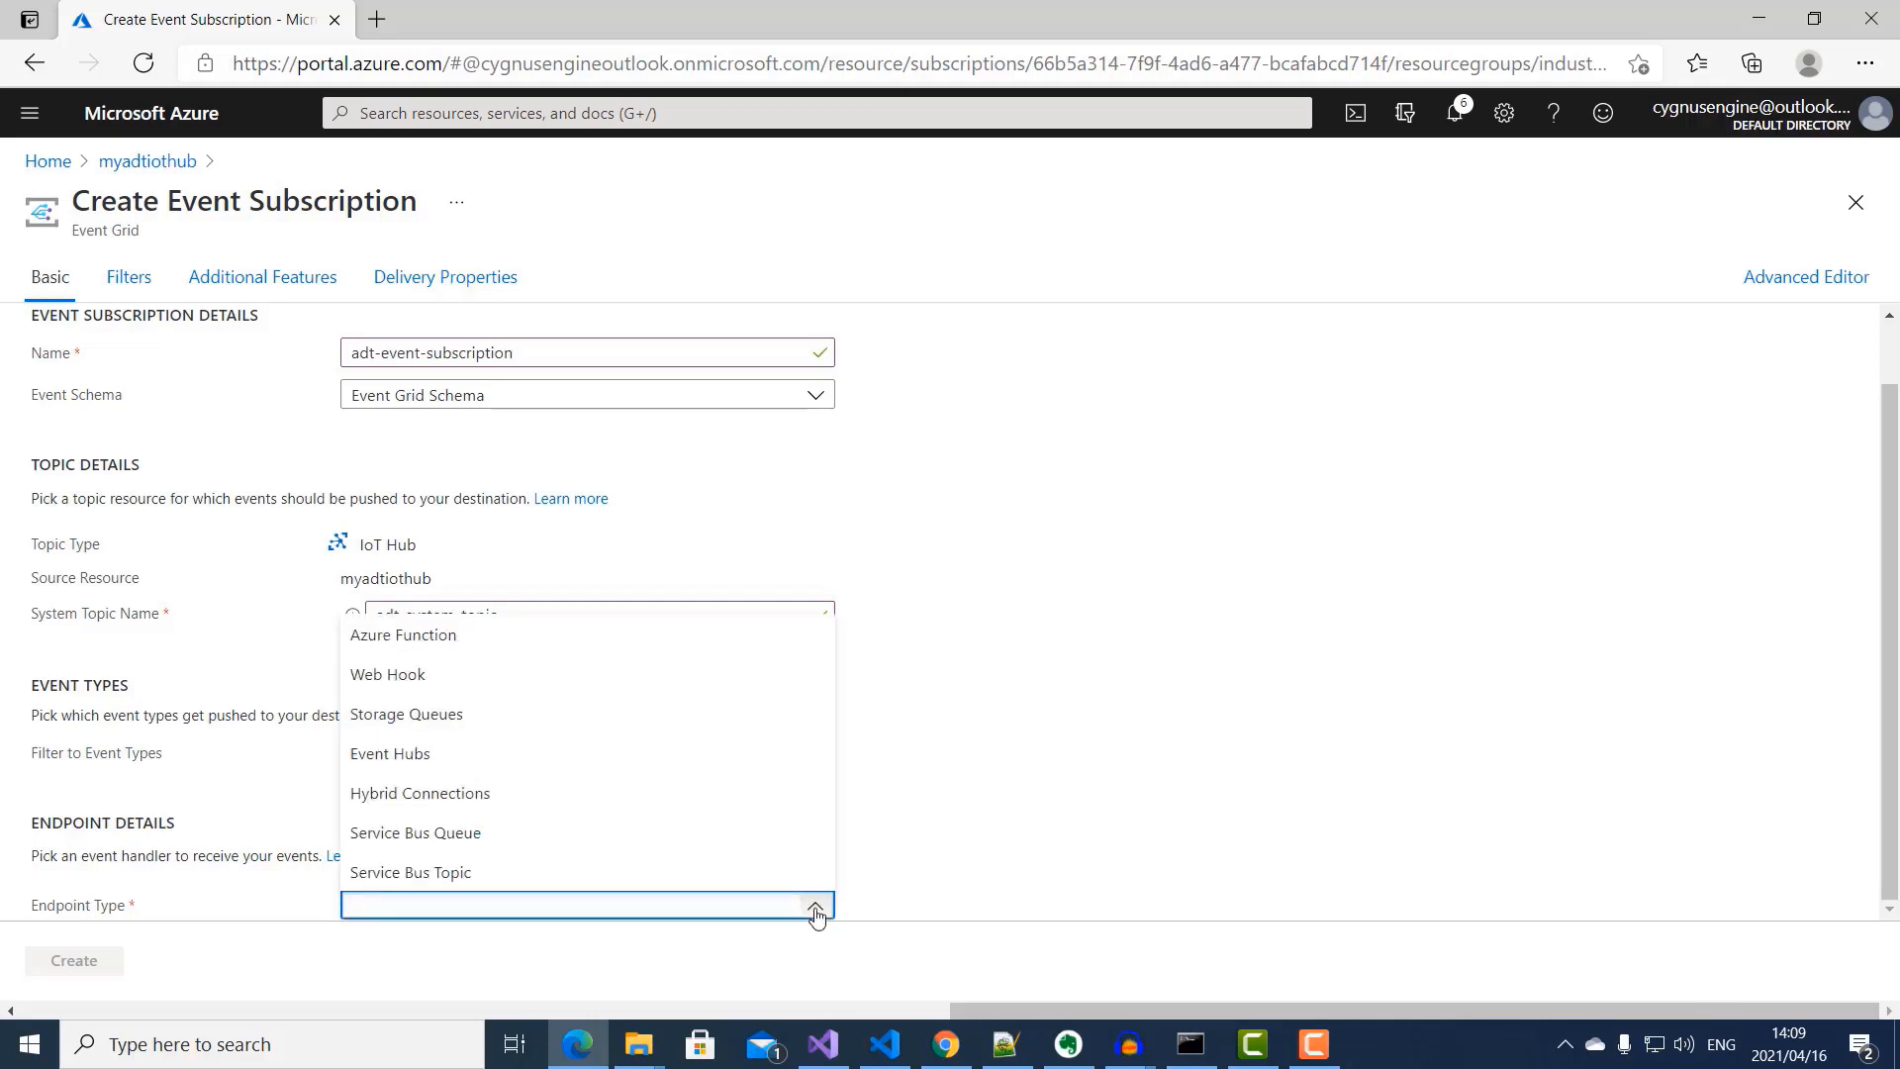
click(405, 636)
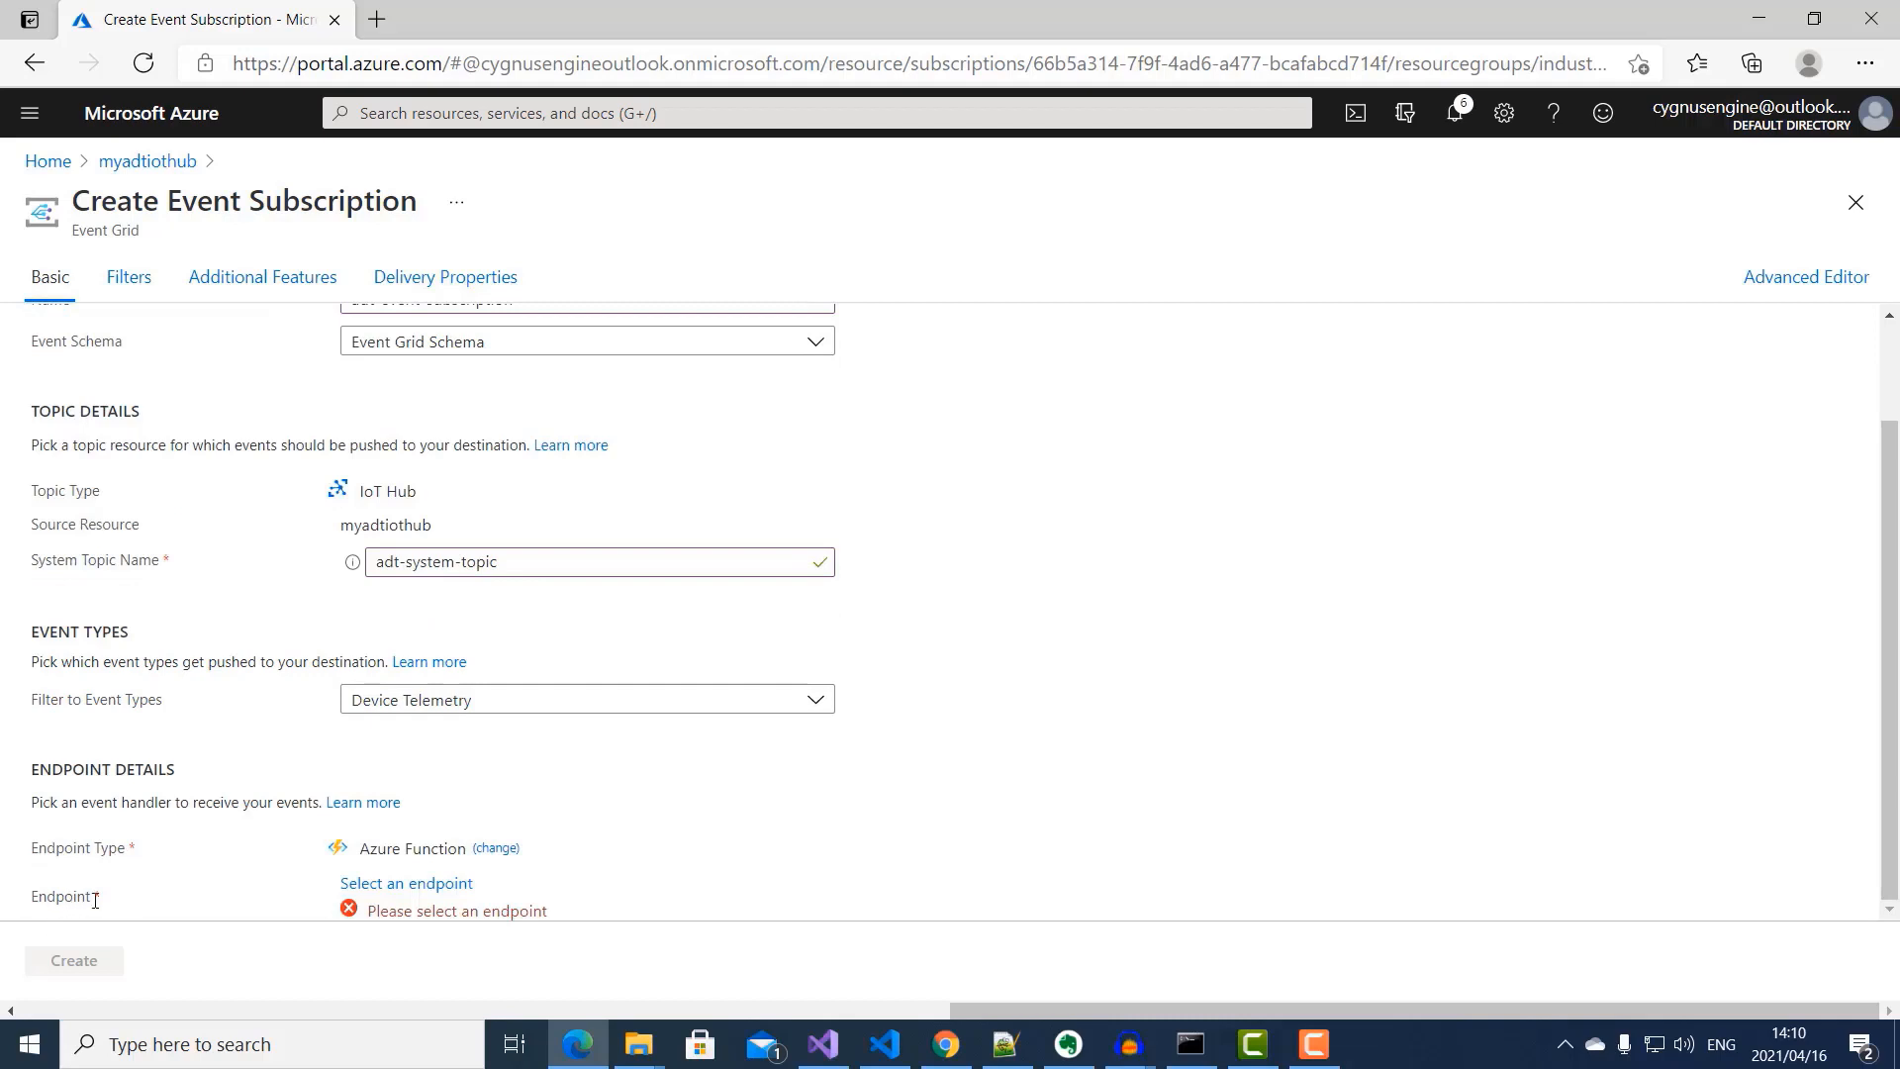
click(388, 893)
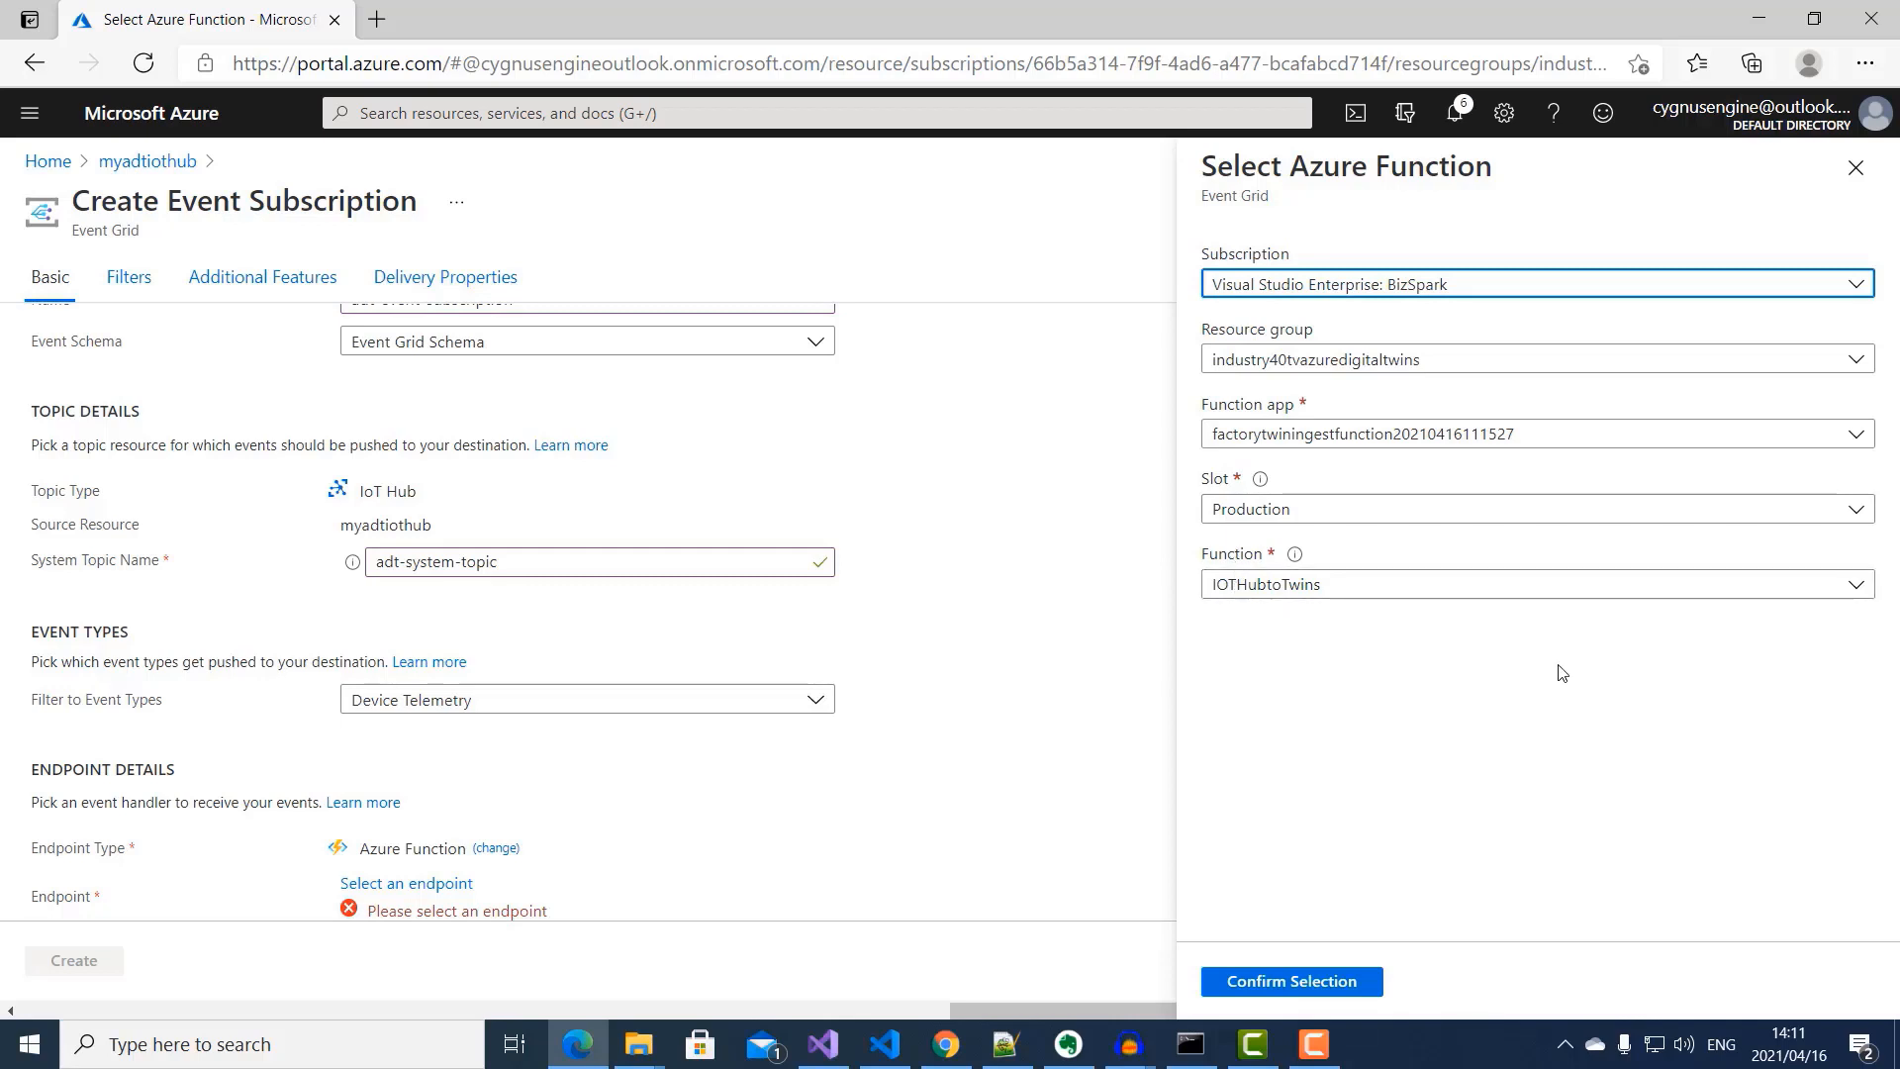
click(1292, 980)
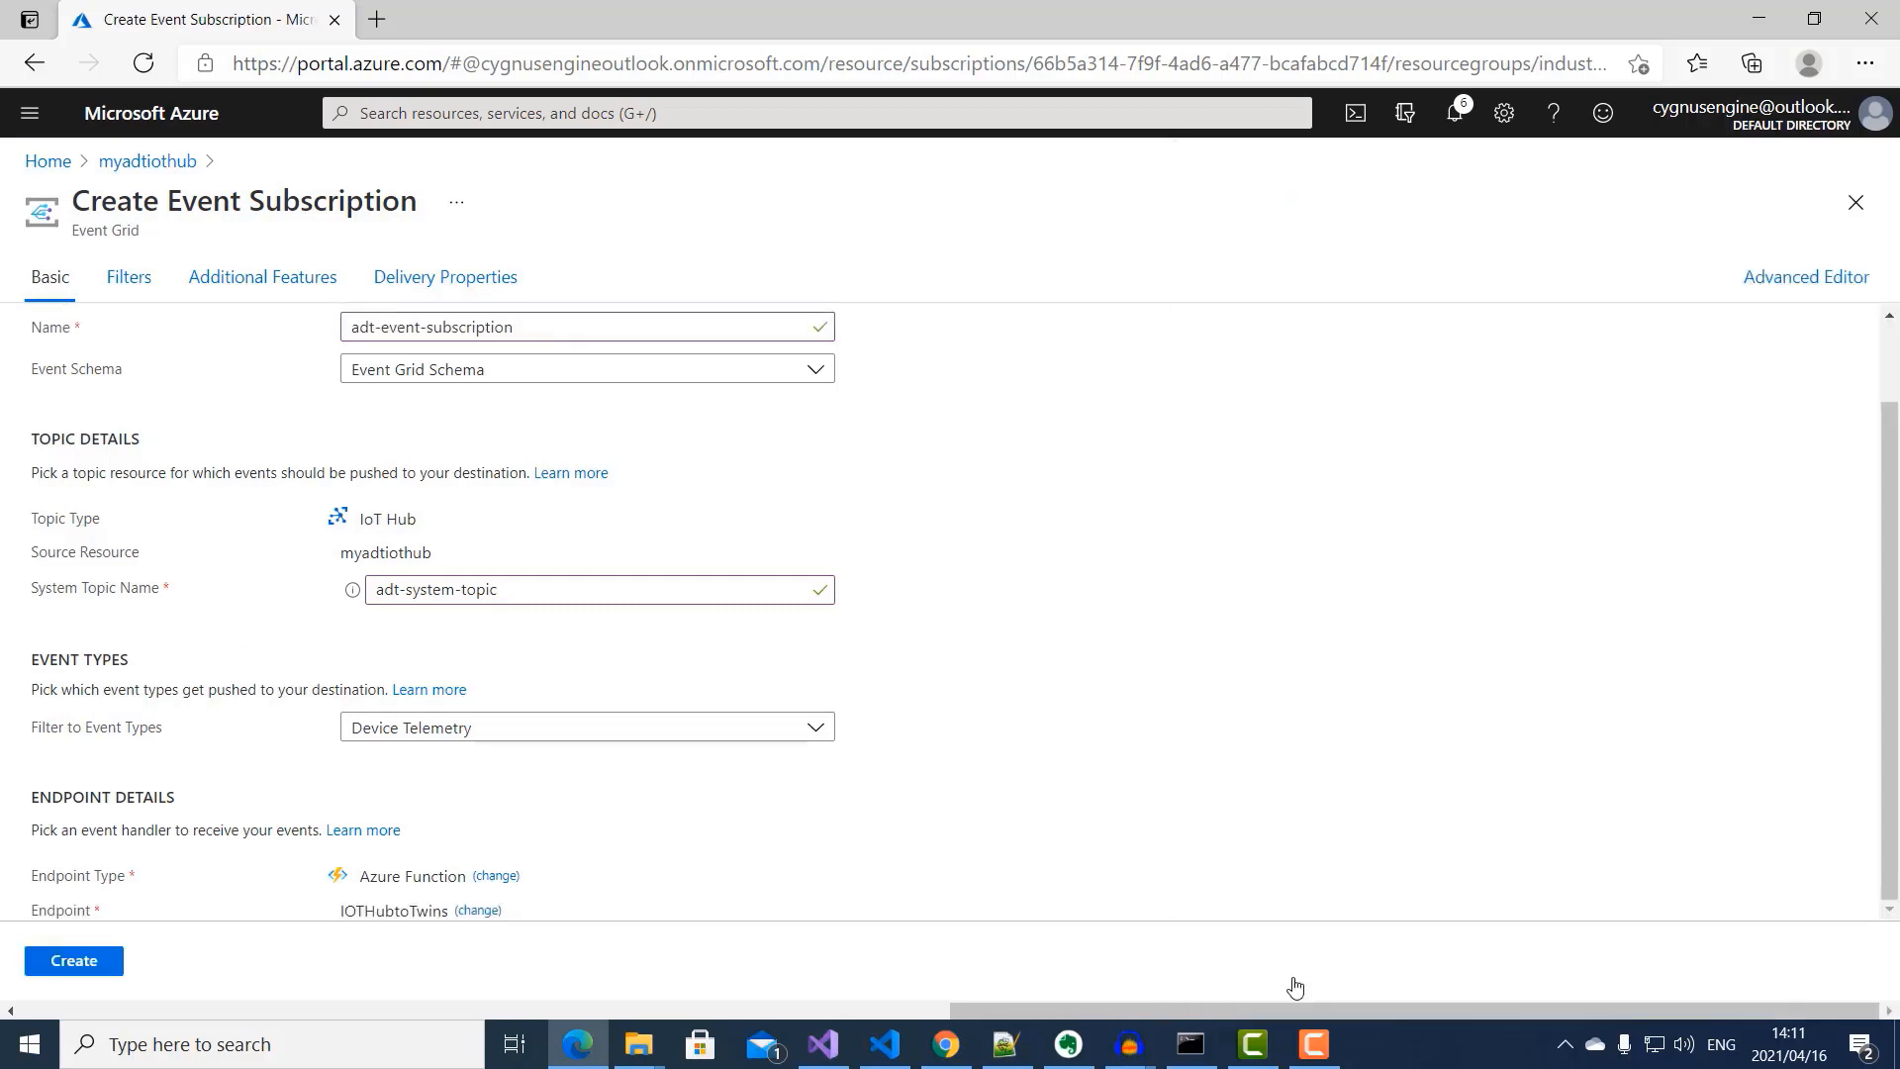
click(86, 966)
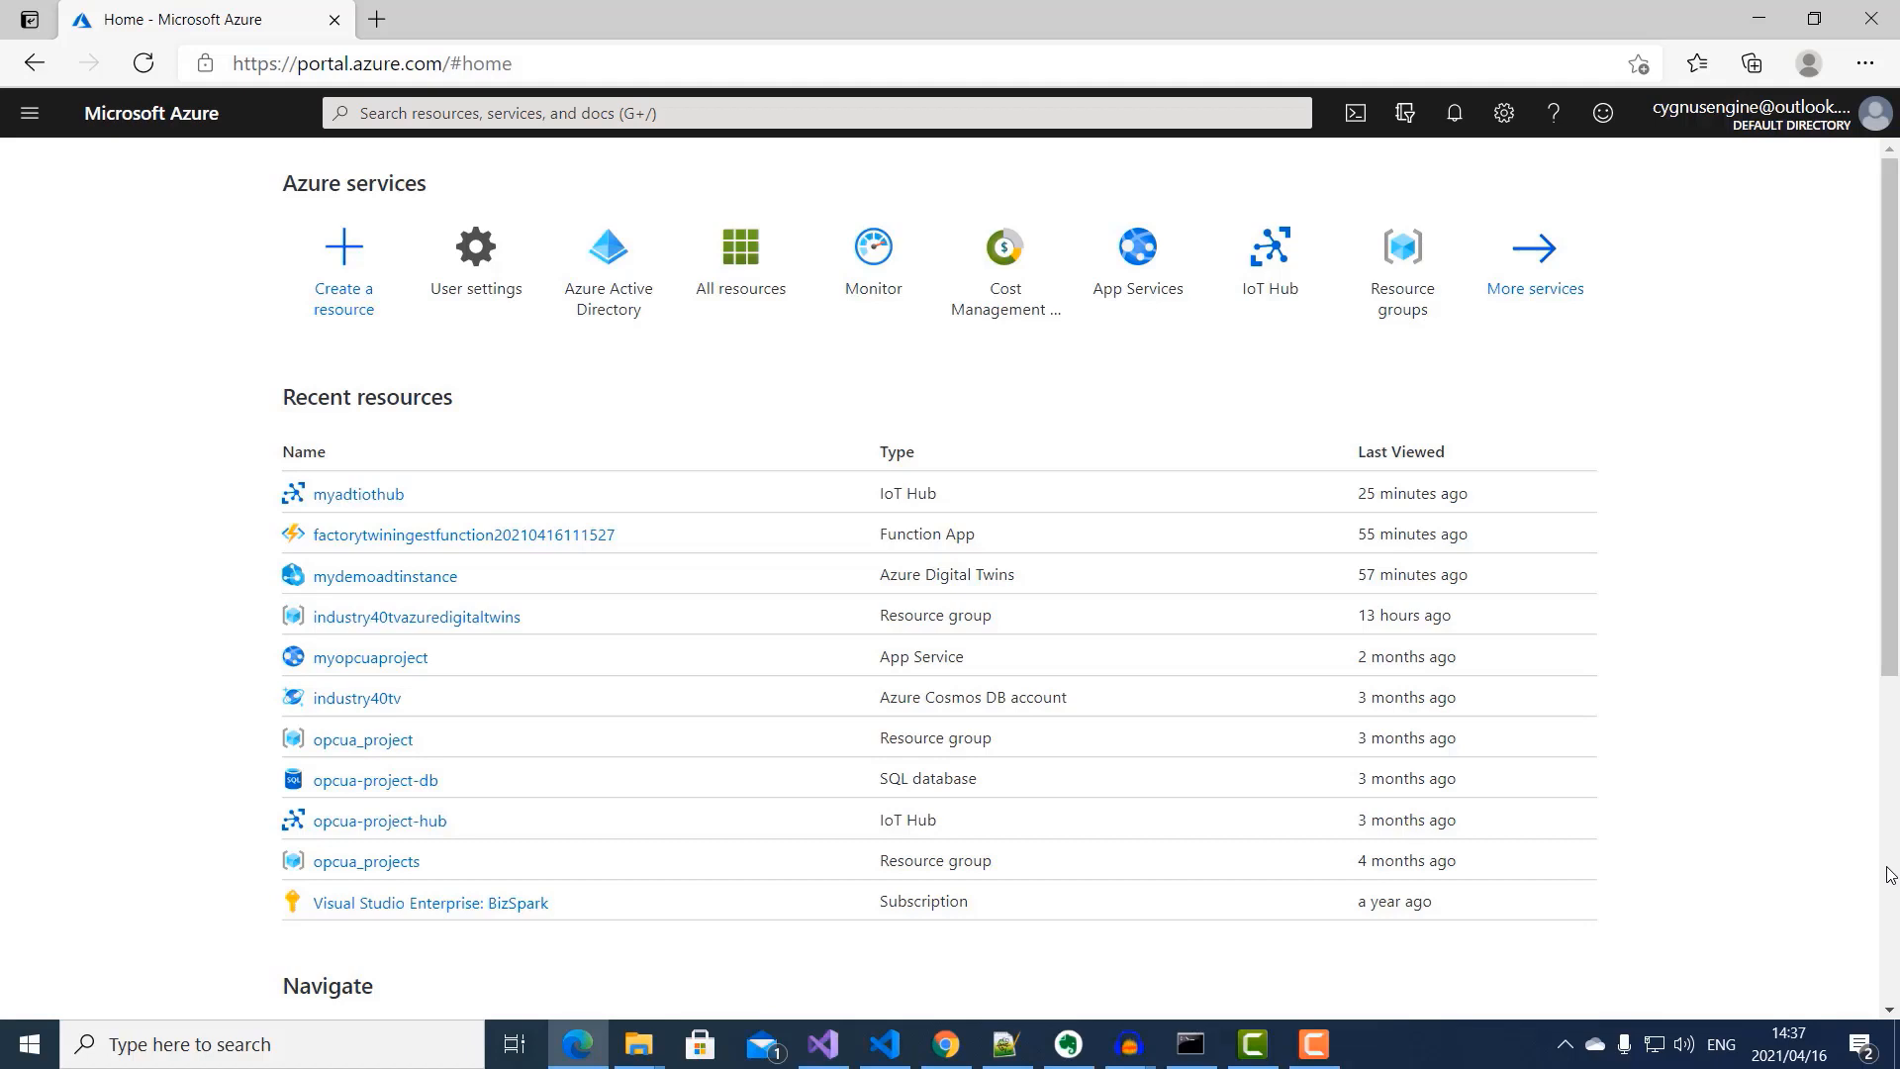
Step: Find Subscriptions by searching for "subscrip" and open the resource providers of the Visual Studio Enterprise: BizSpark subscription
click(471, 111)
text(subscrip)
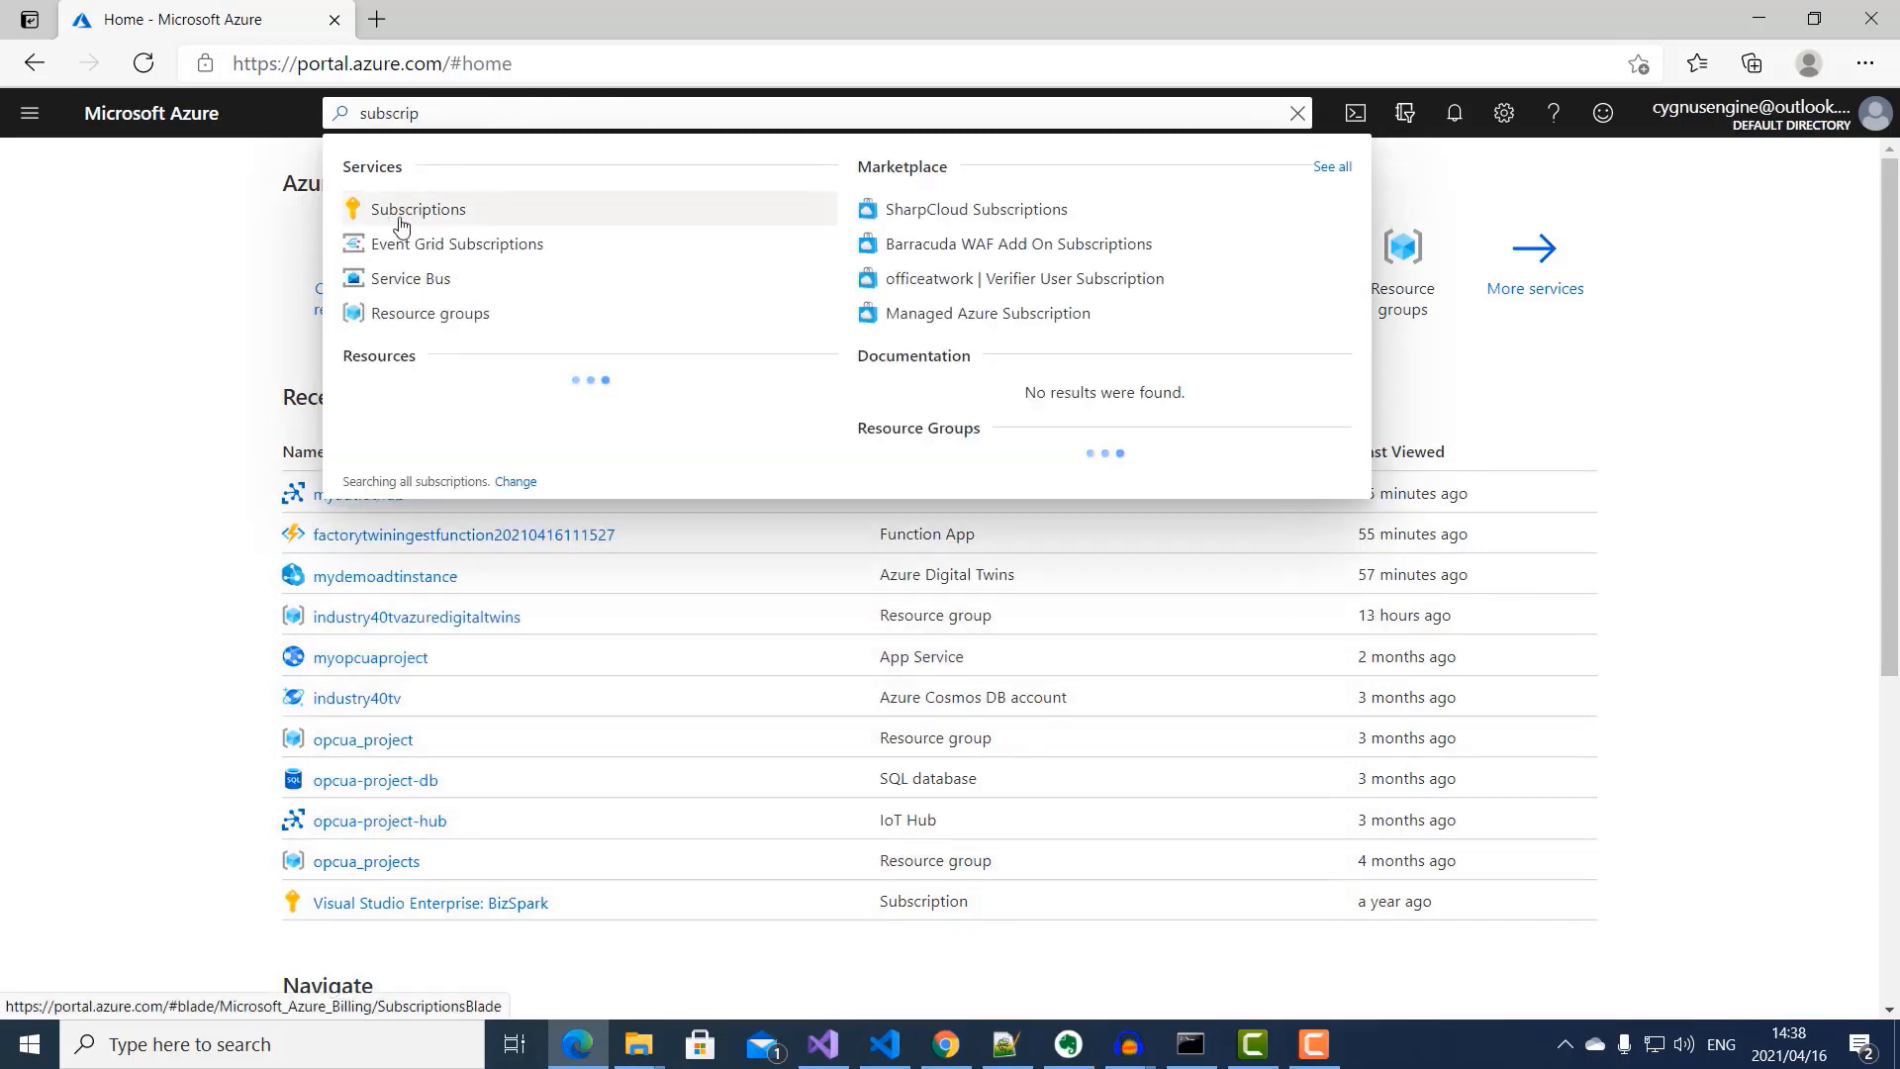
click(401, 213)
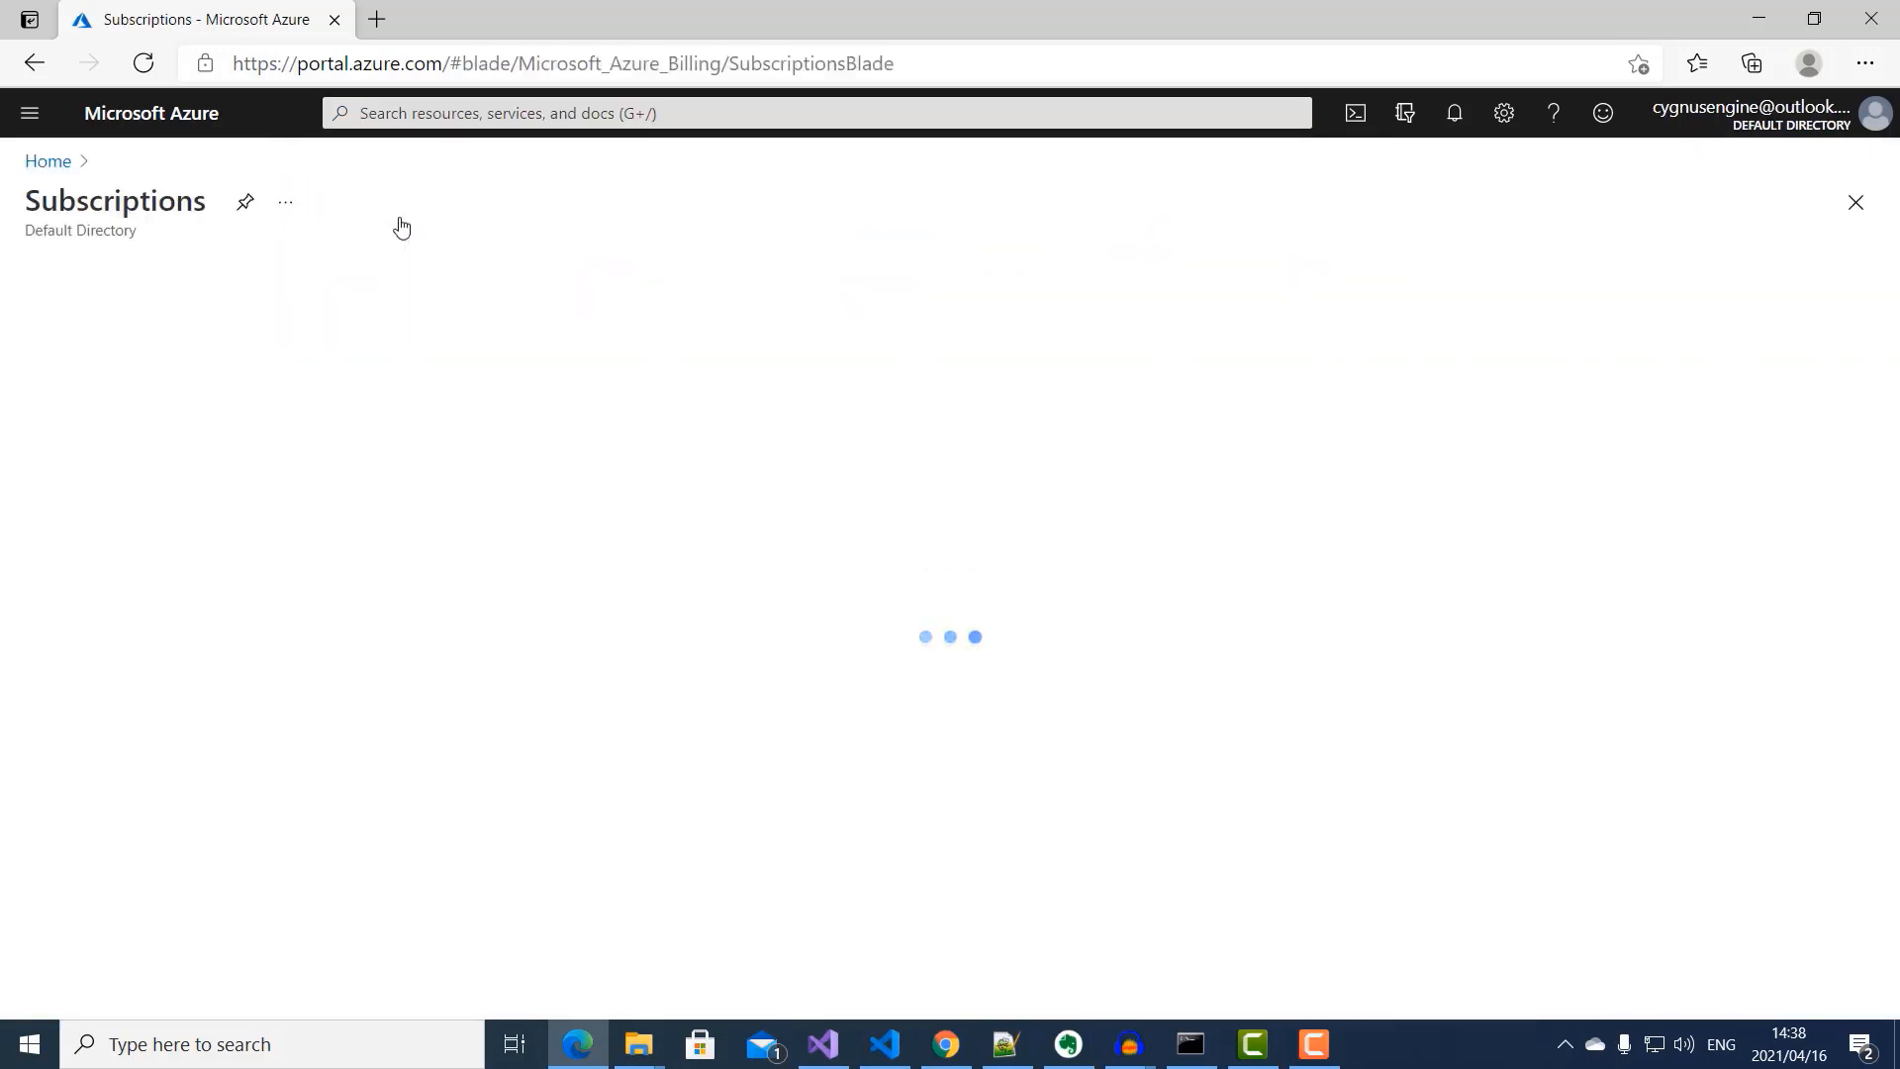
click(238, 586)
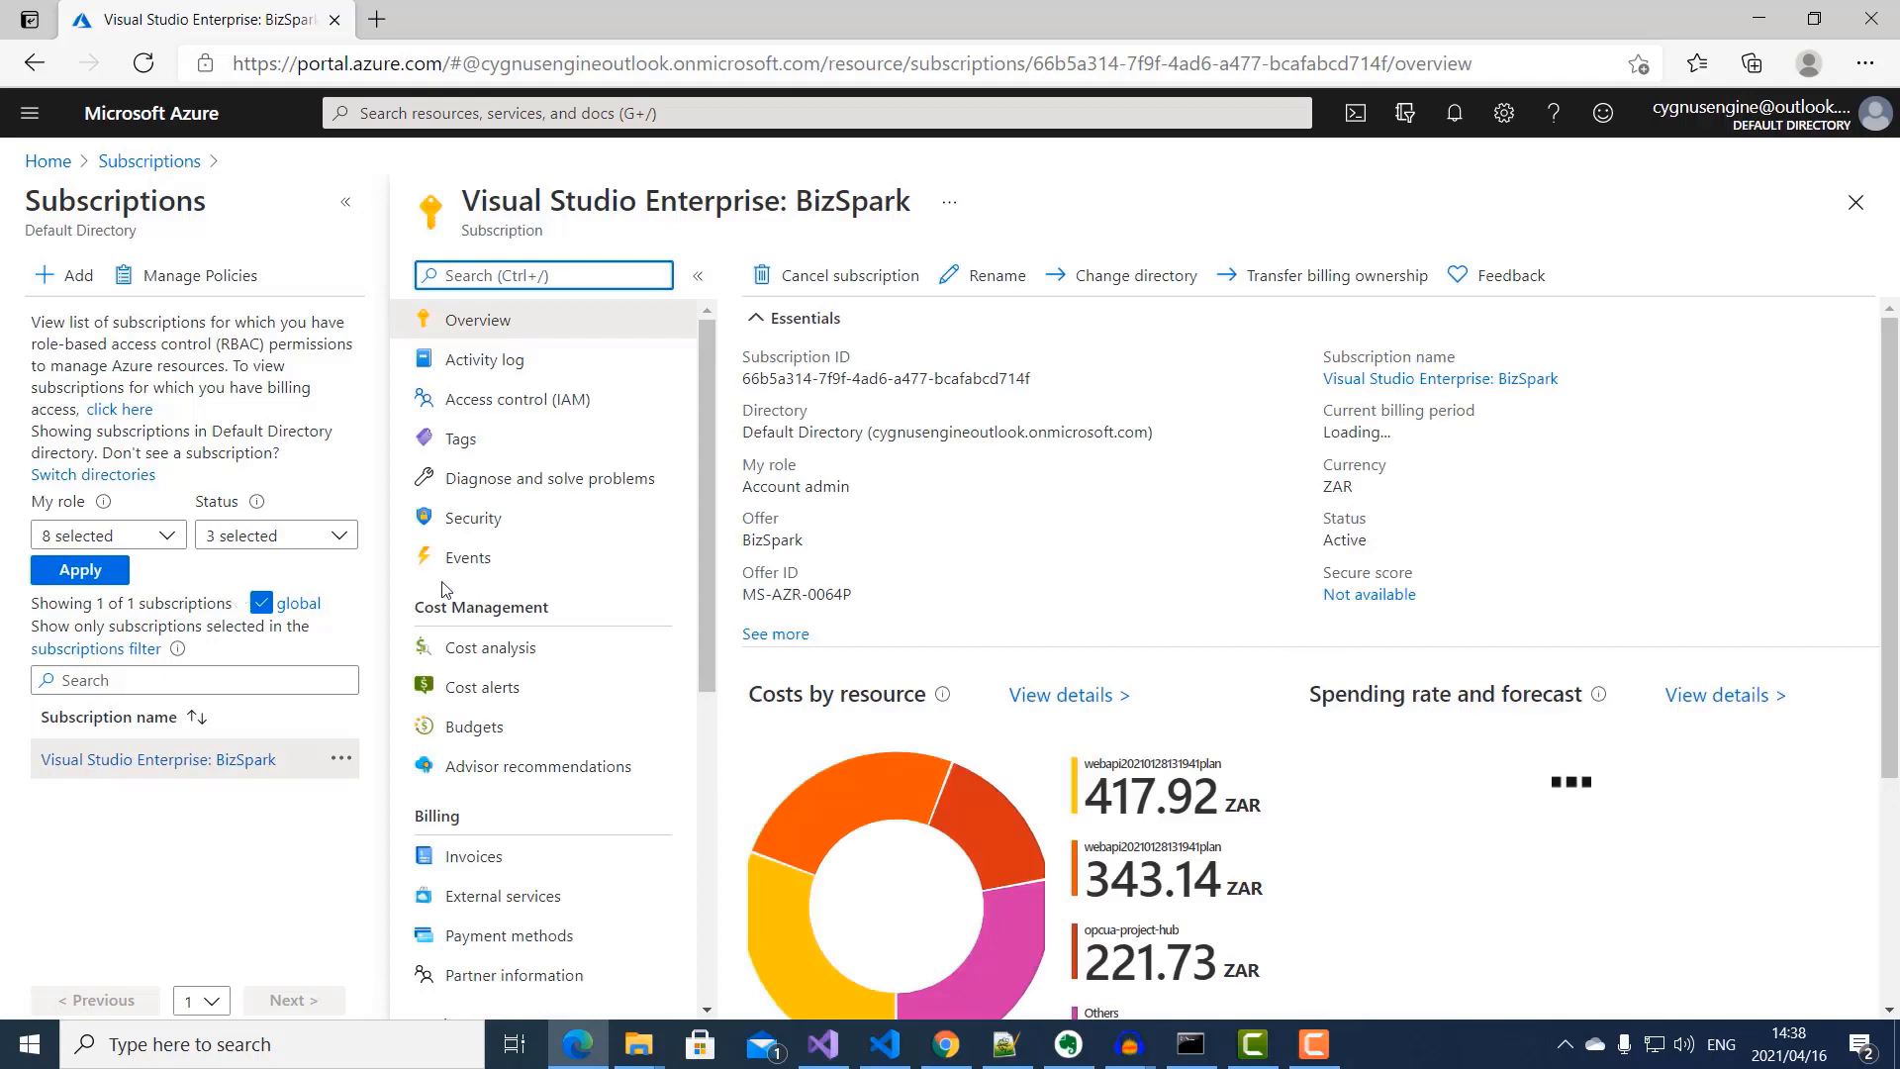
scroll(582, 593, down, 3)
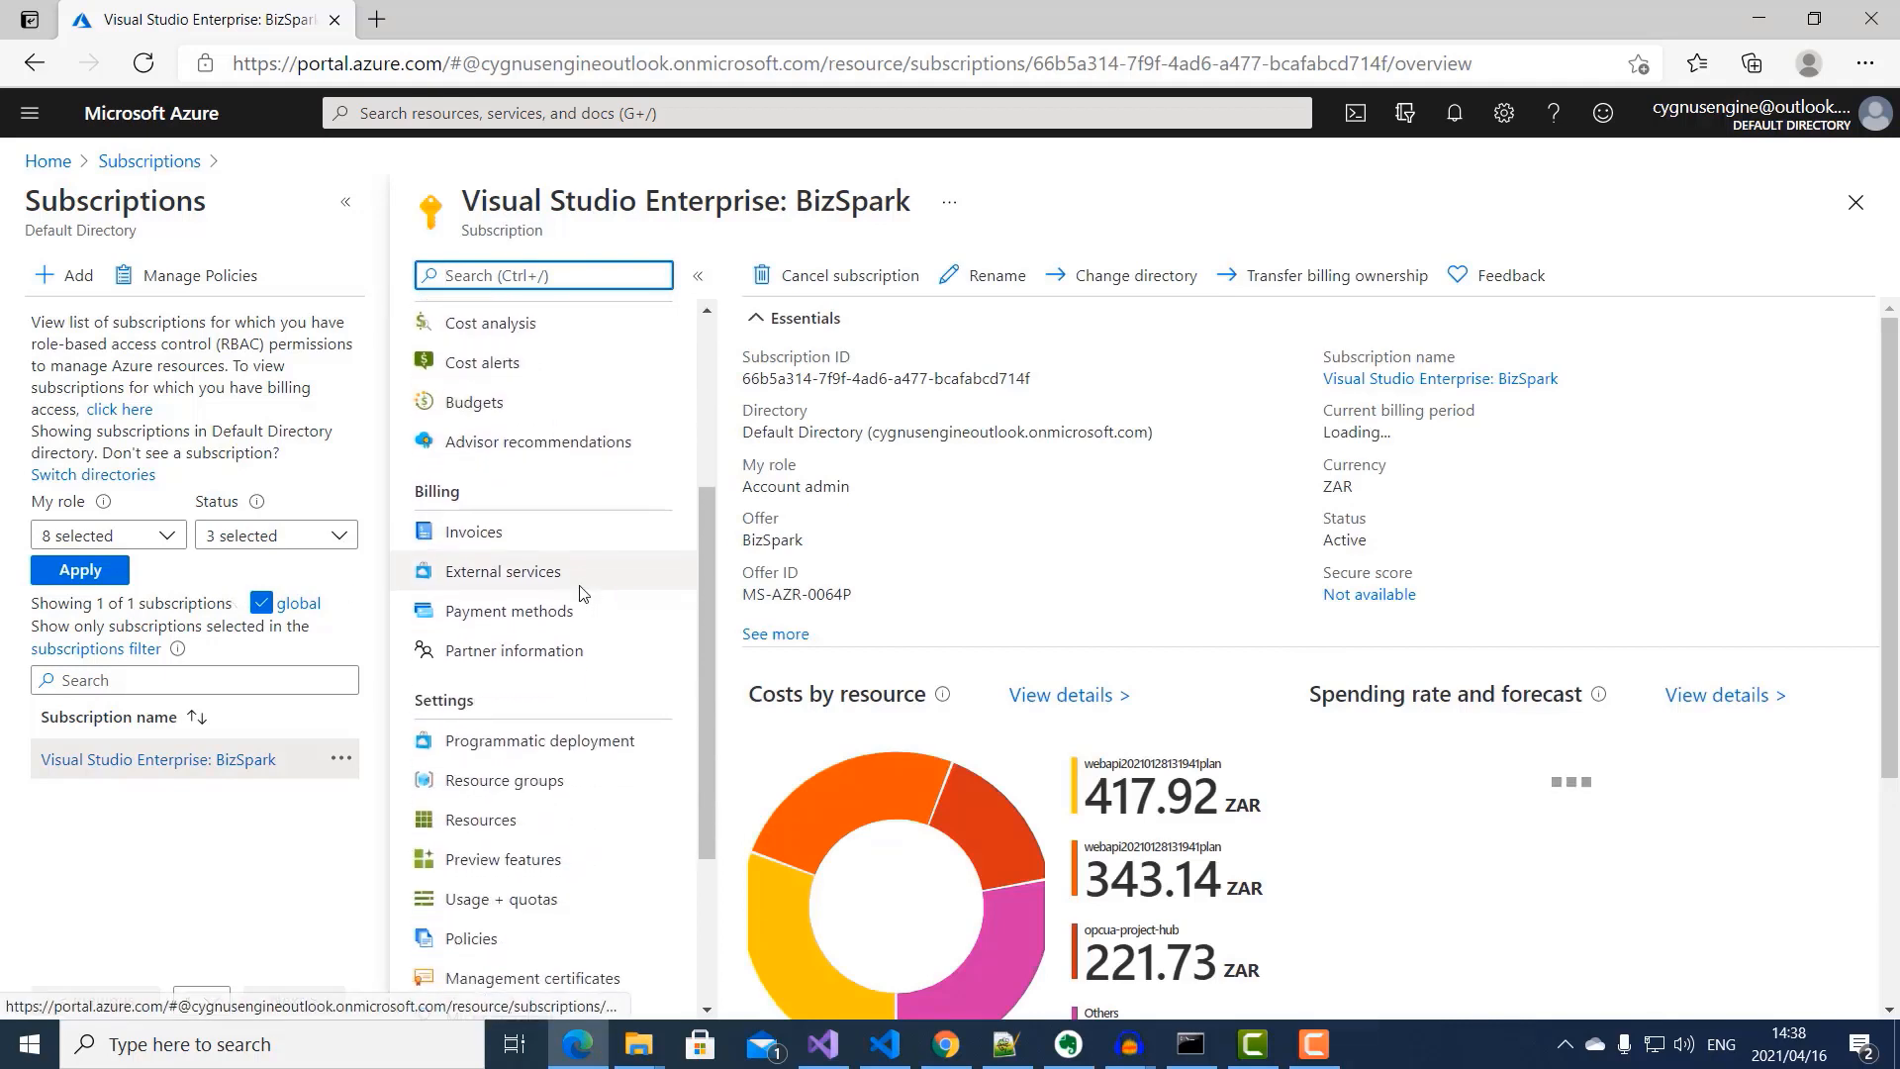
scroll(582, 594, down, 2)
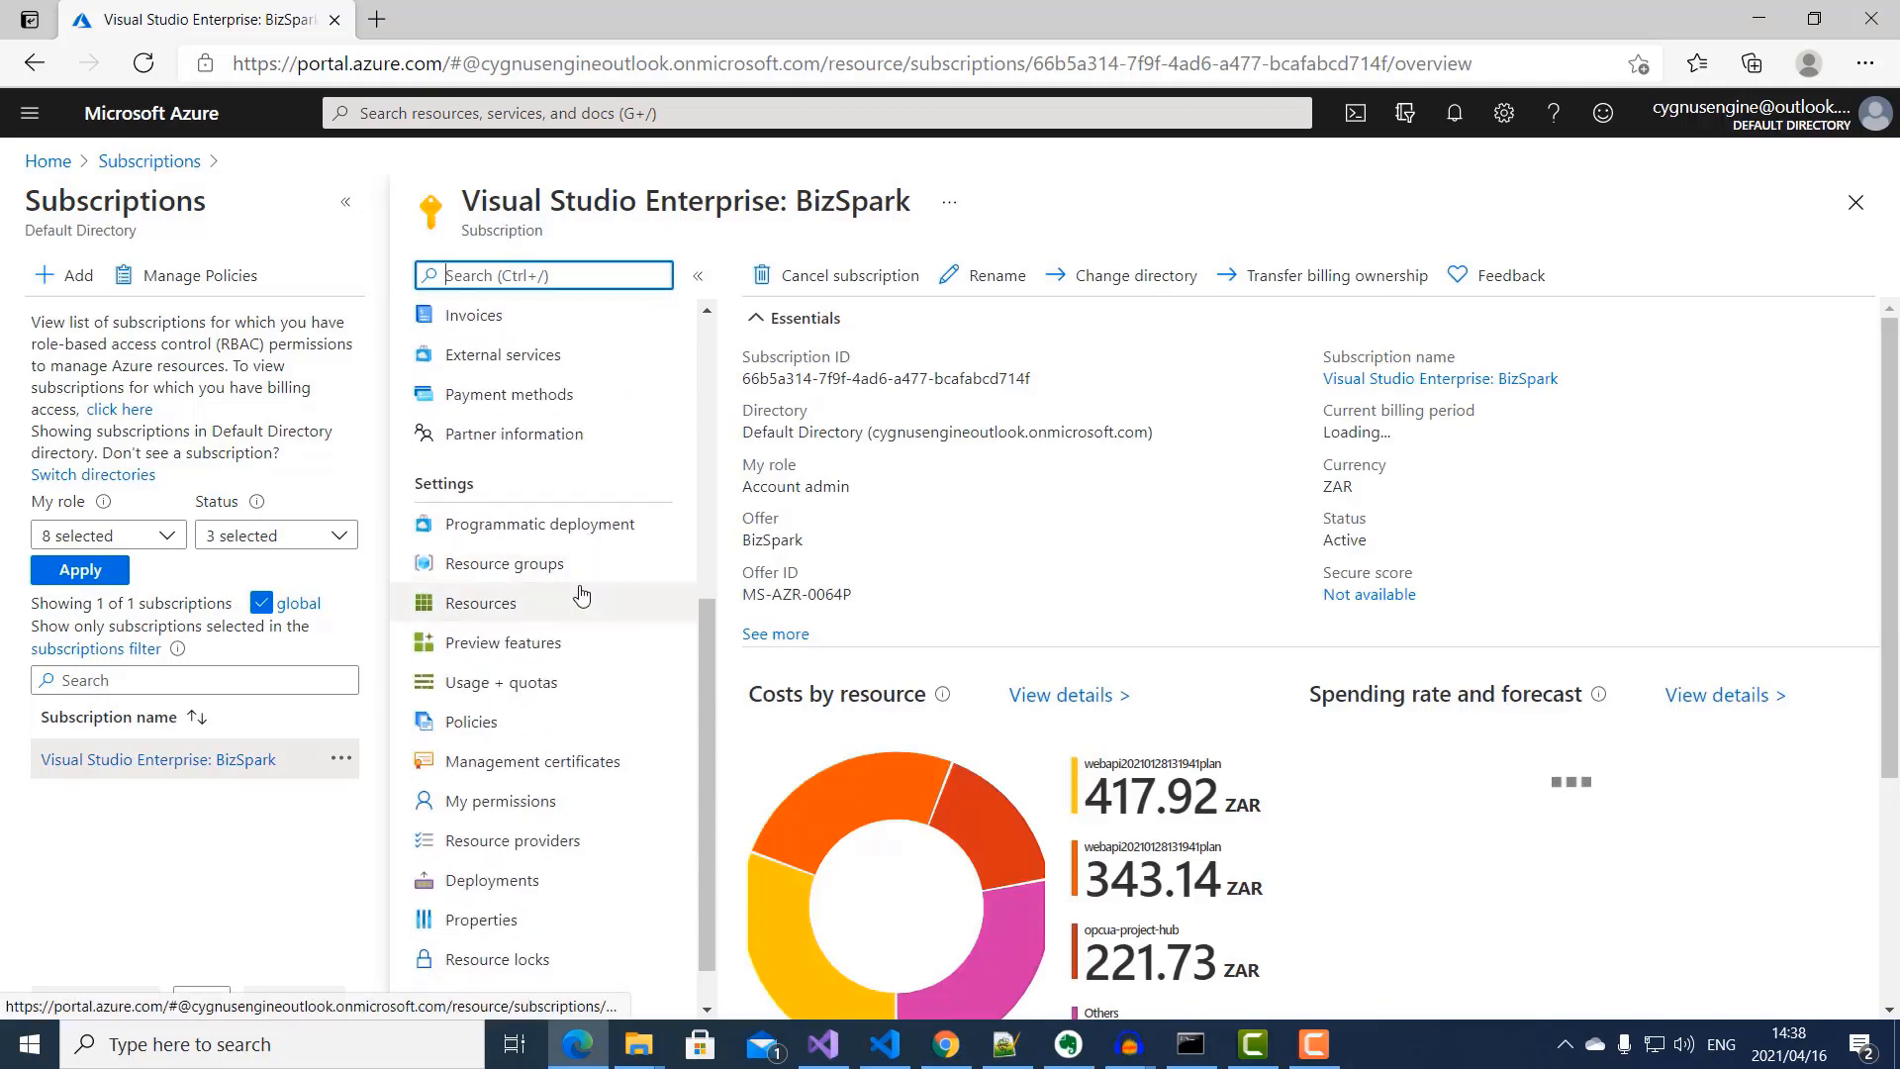
scroll(582, 594, down, 1)
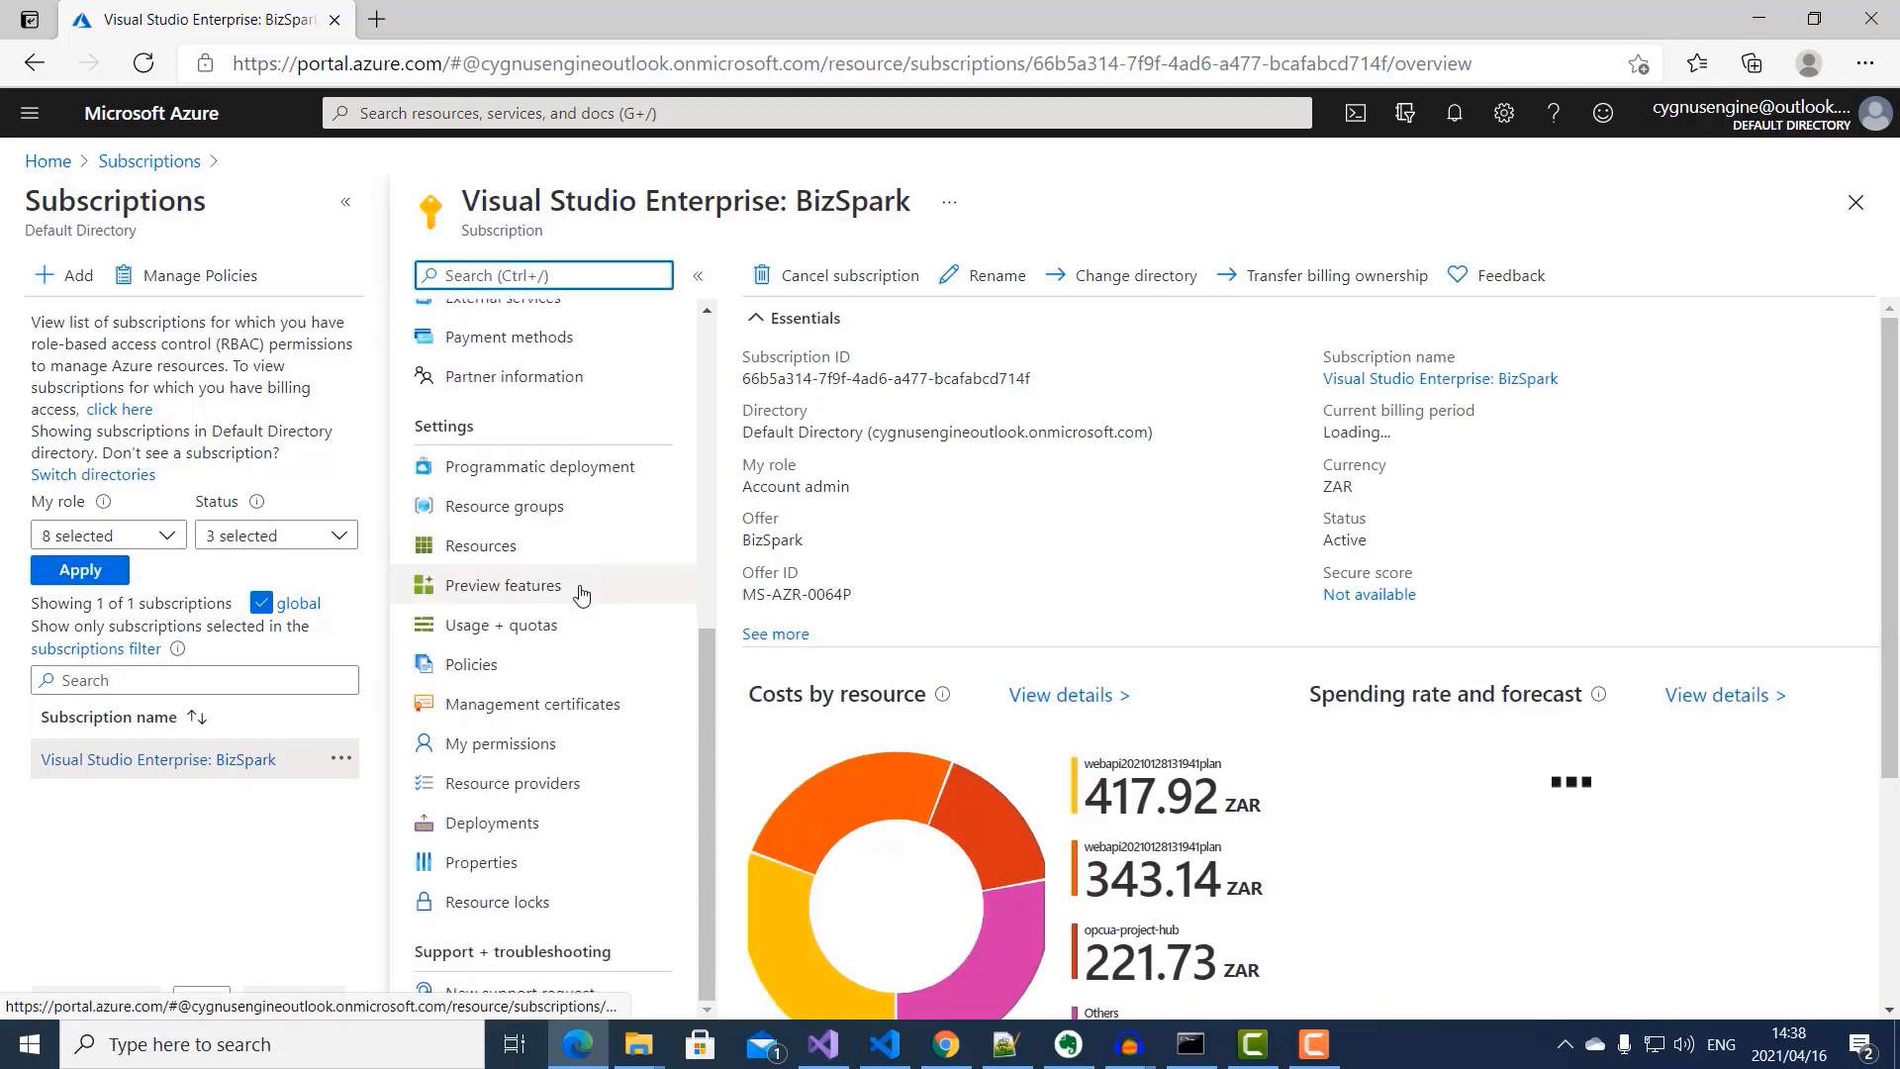
click(511, 783)
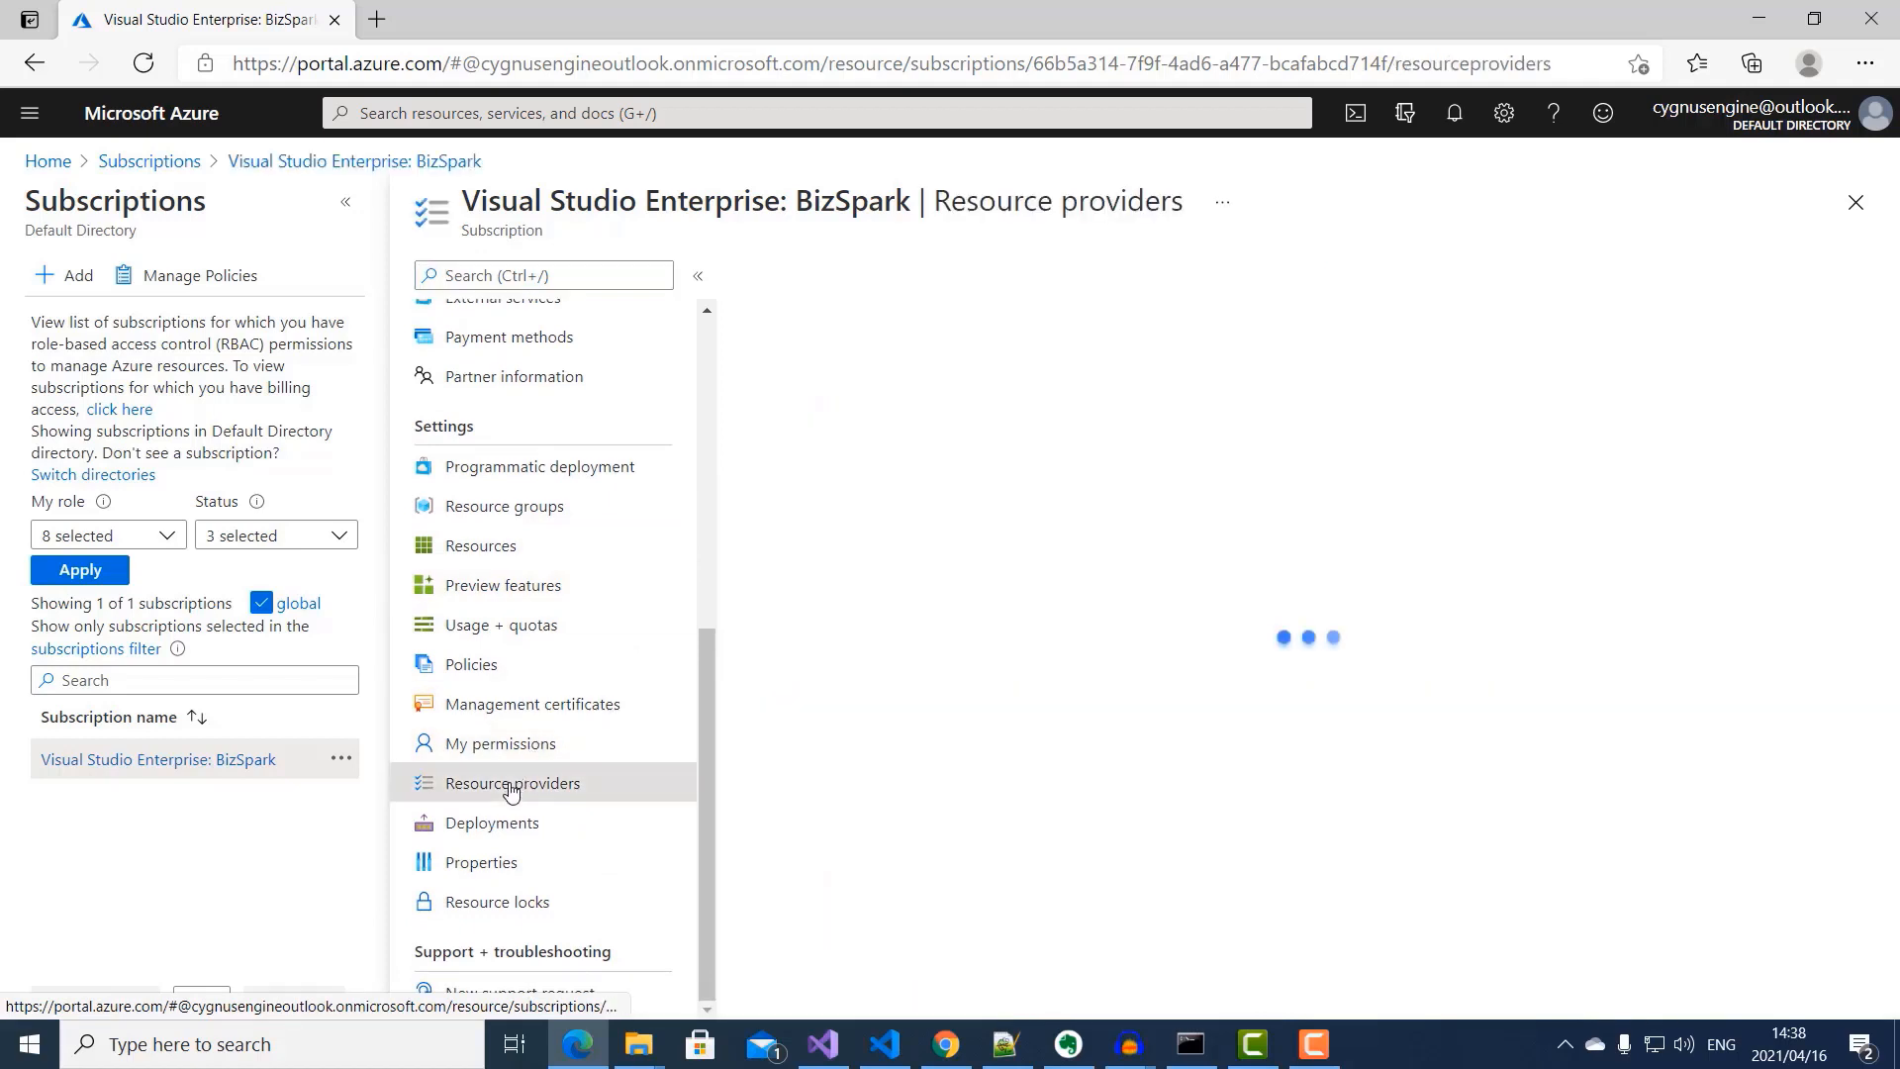
Step: Register the Microsoft.EventGrid resource provider for the subscription
scroll(1375, 705, down, 2)
scroll(1375, 705, down, 5)
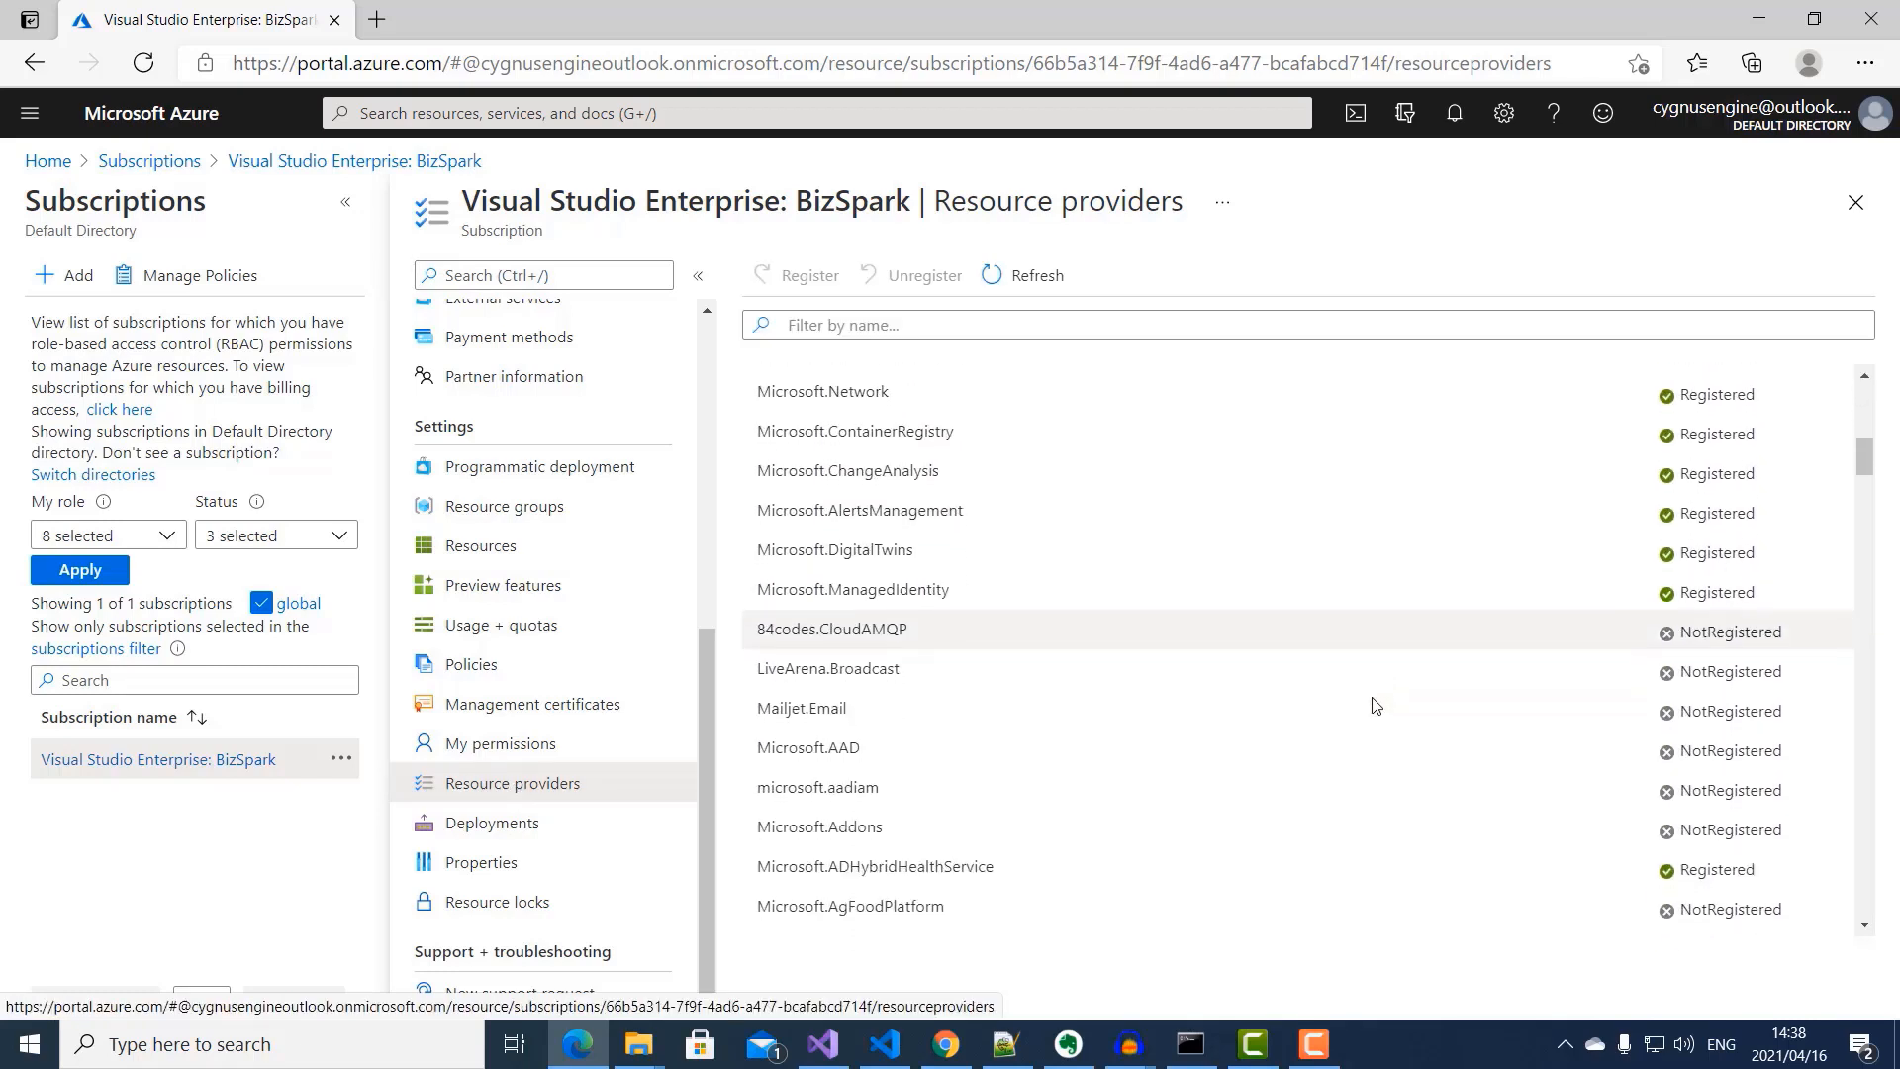
scroll(1374, 705, down, 8)
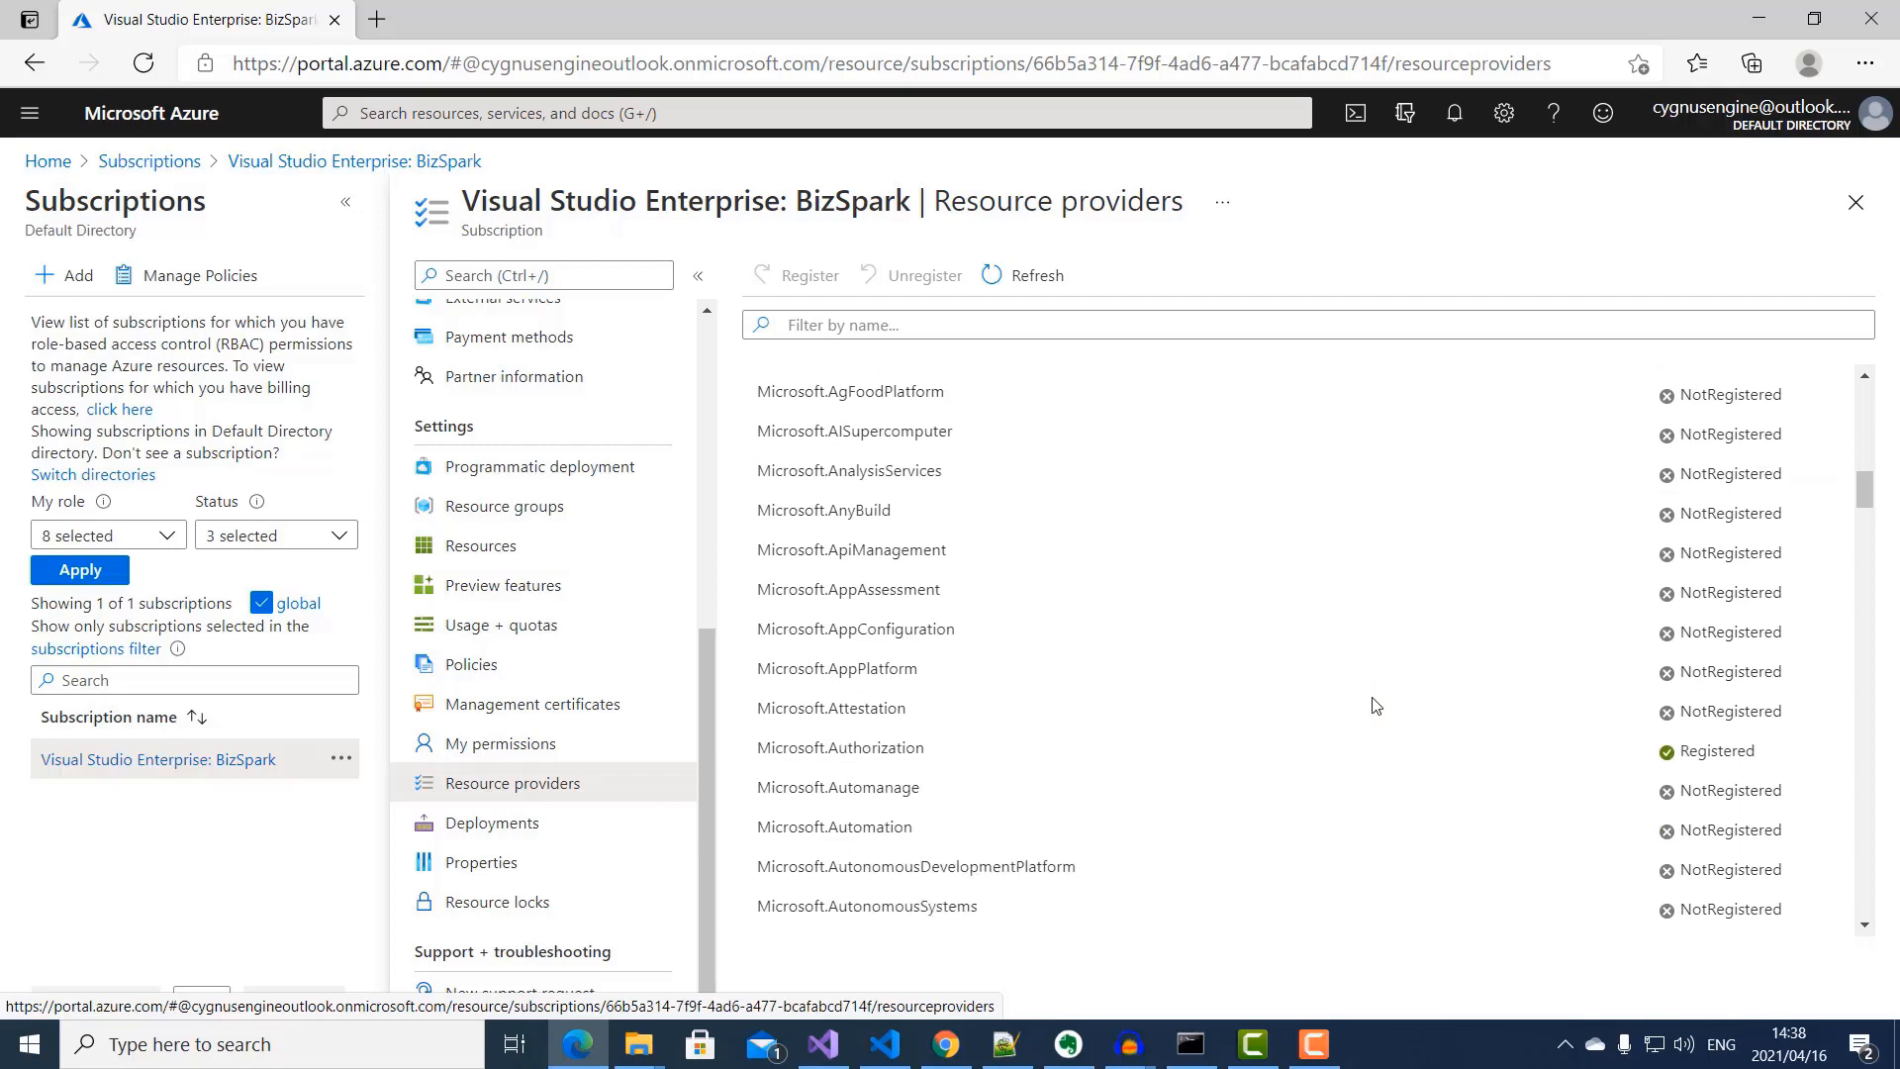
scroll(1374, 705, down, 4)
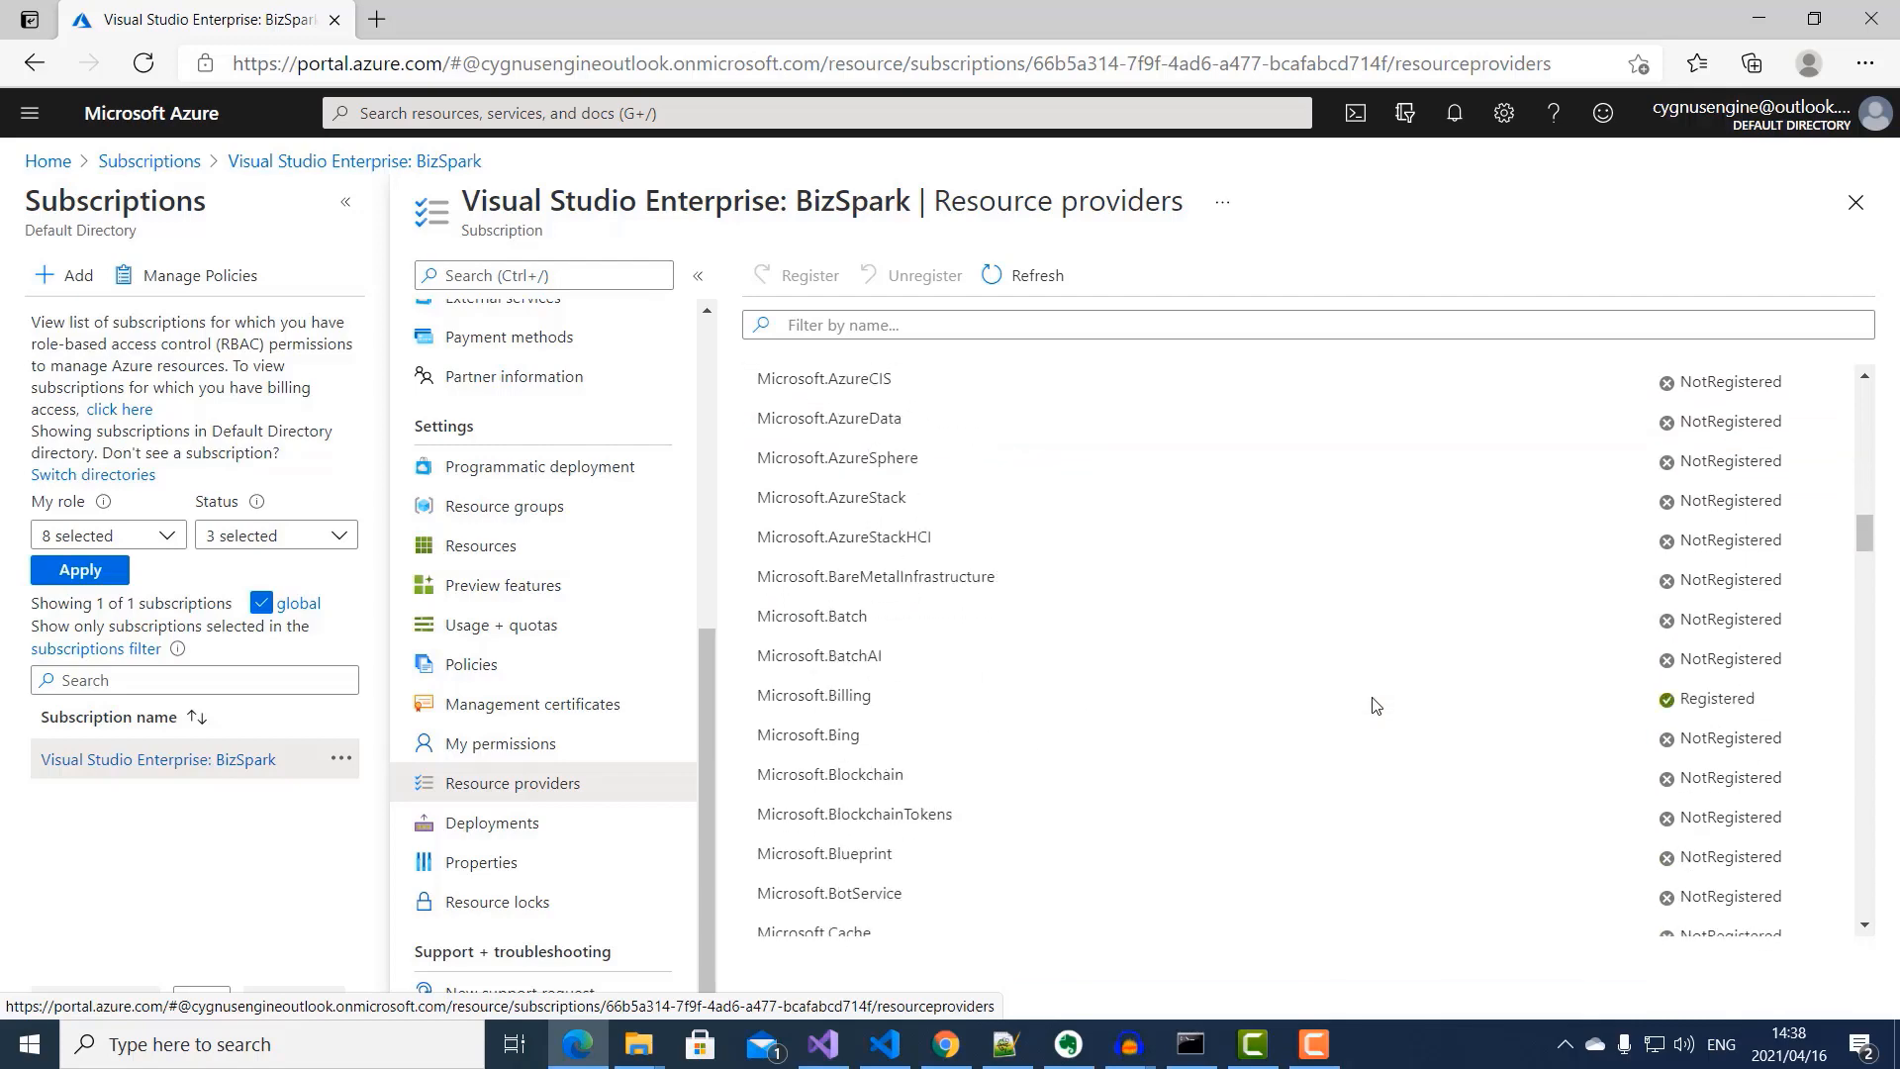
scroll(1375, 704, down, 3)
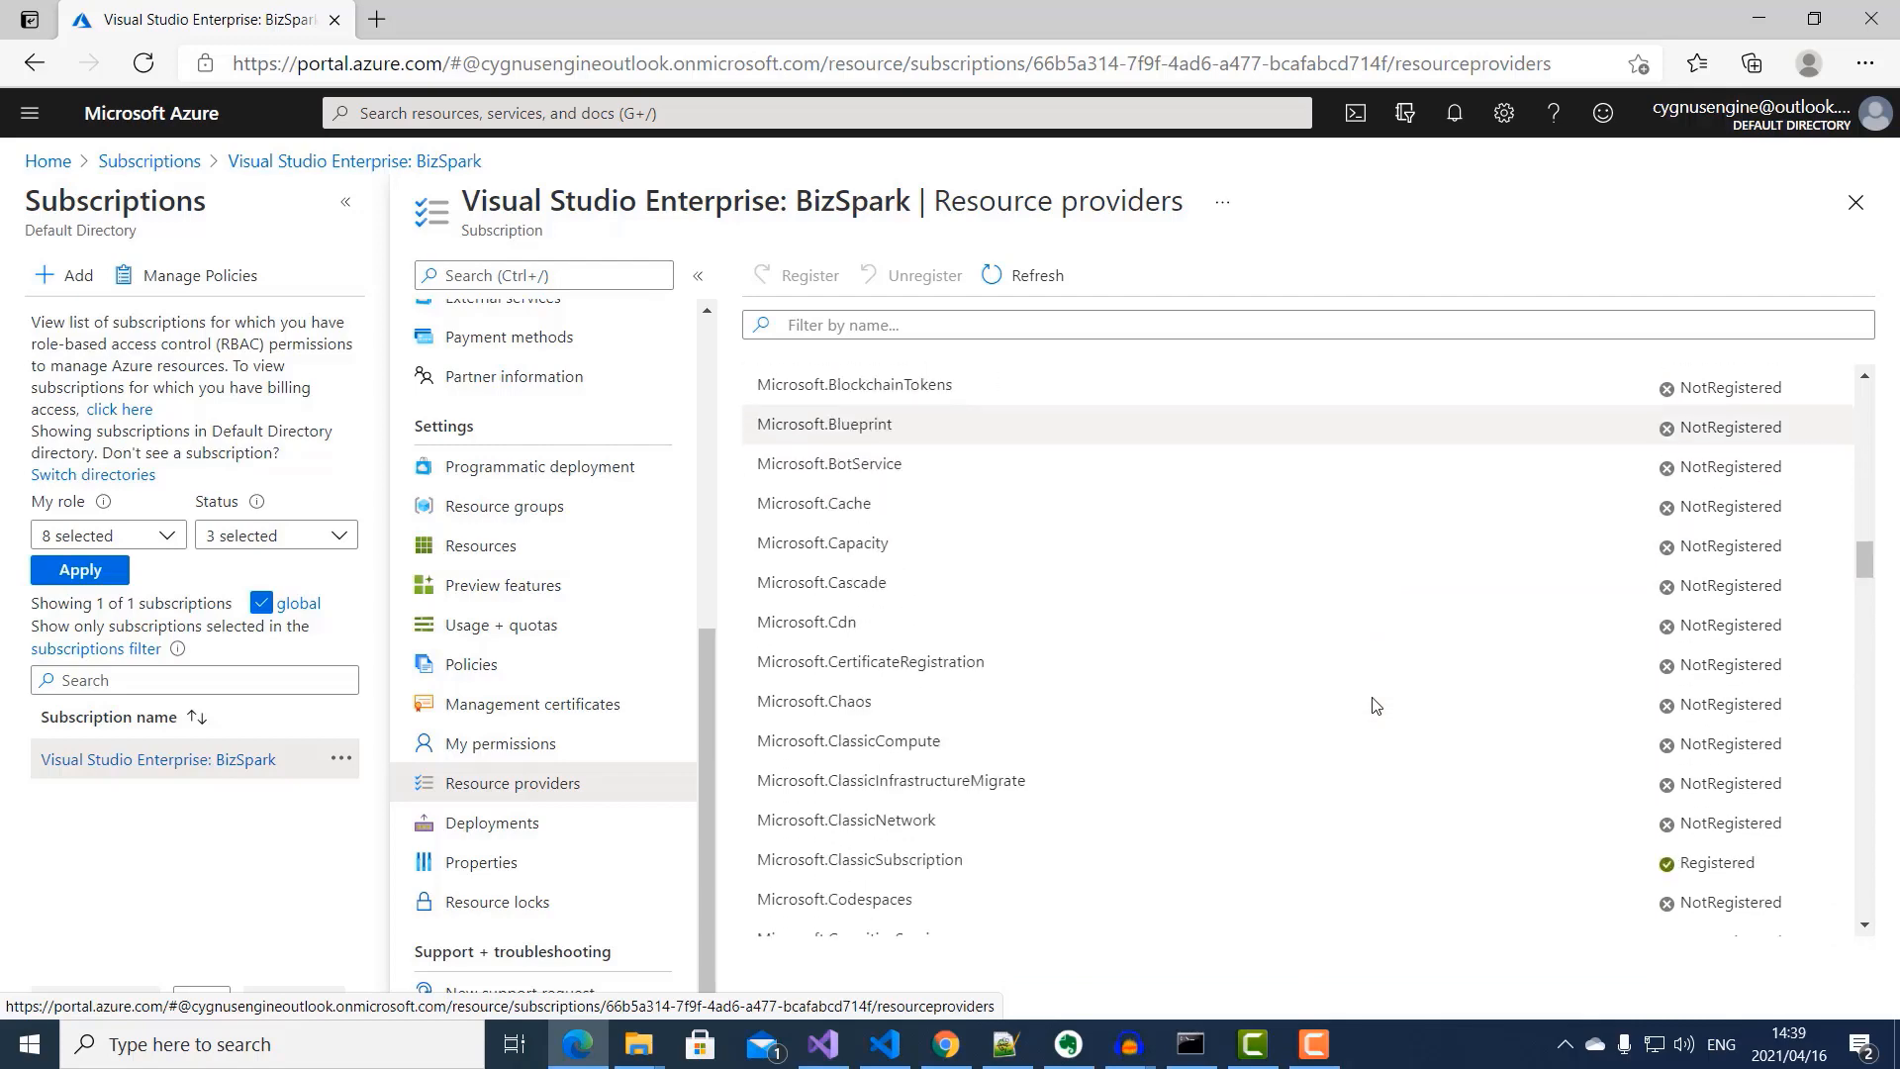
scroll(1375, 705, down, 2)
scroll(1375, 705, down, 8)
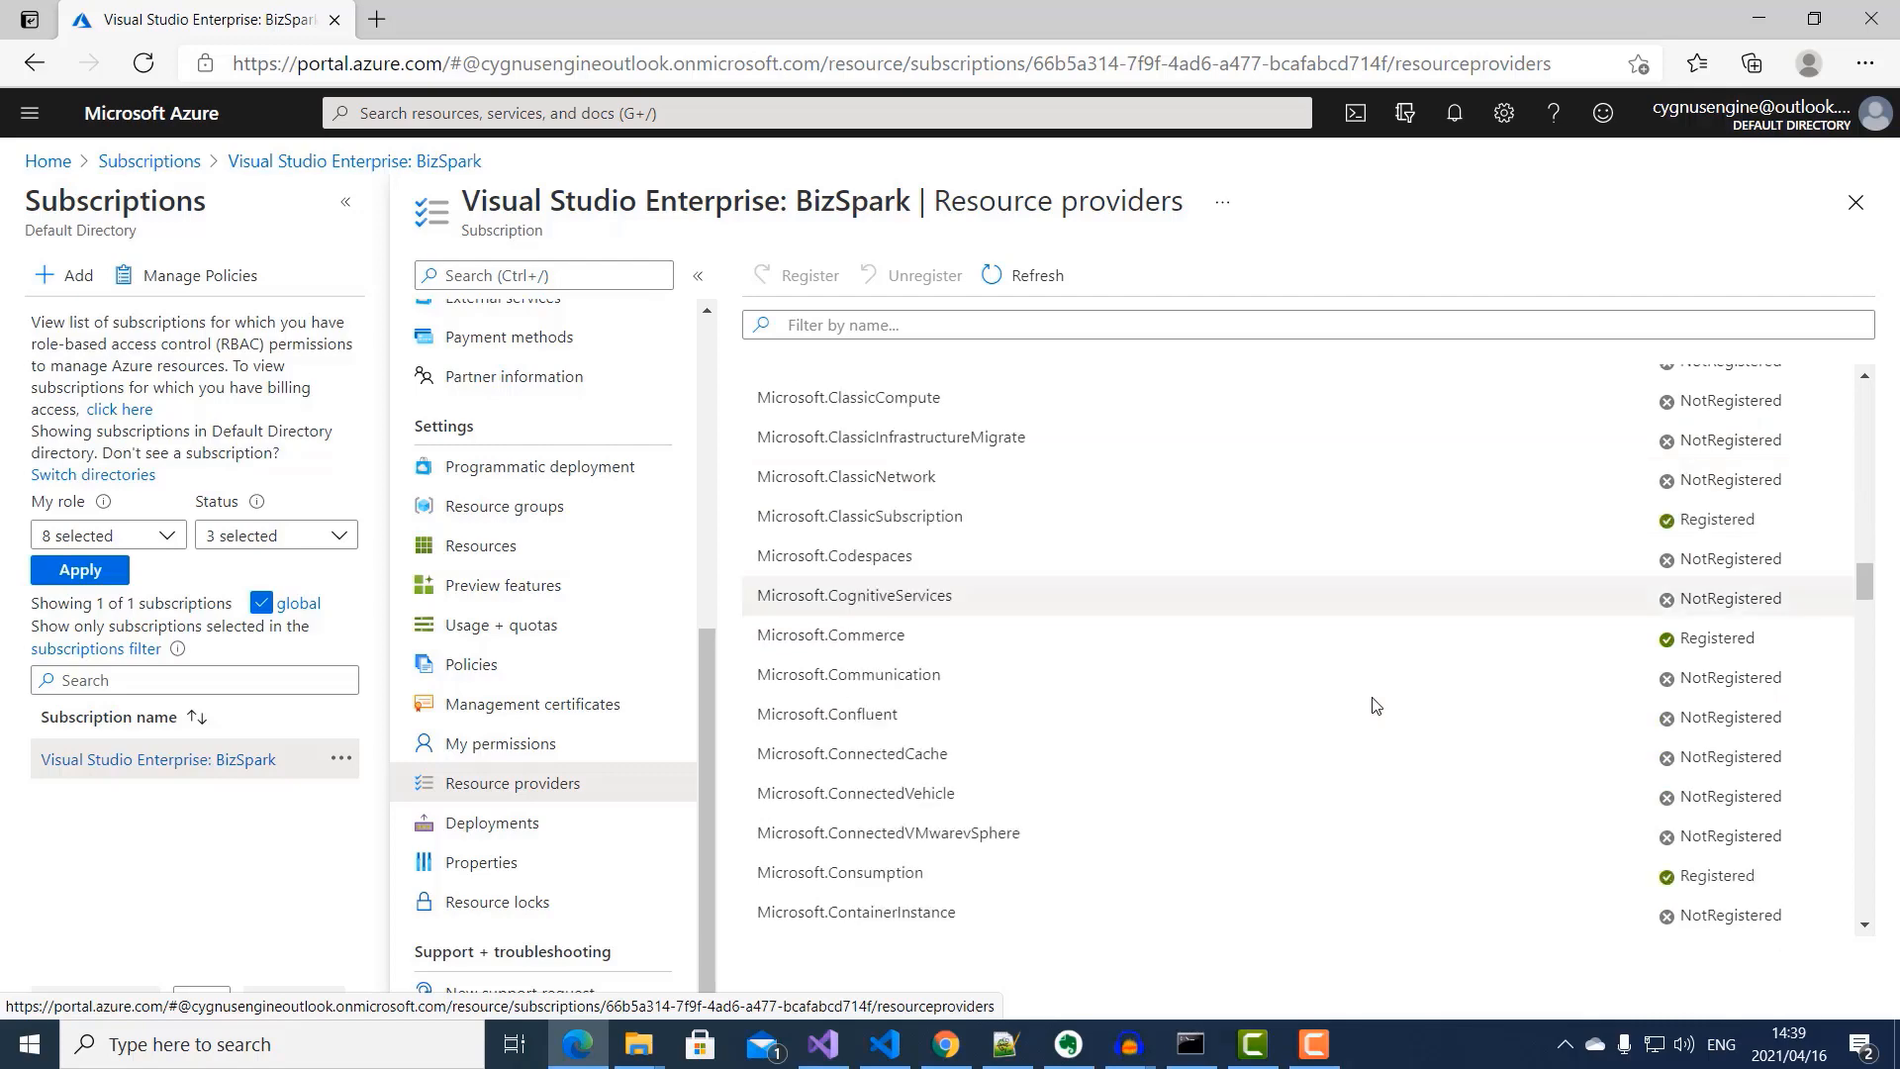
scroll(1374, 705, down, 7)
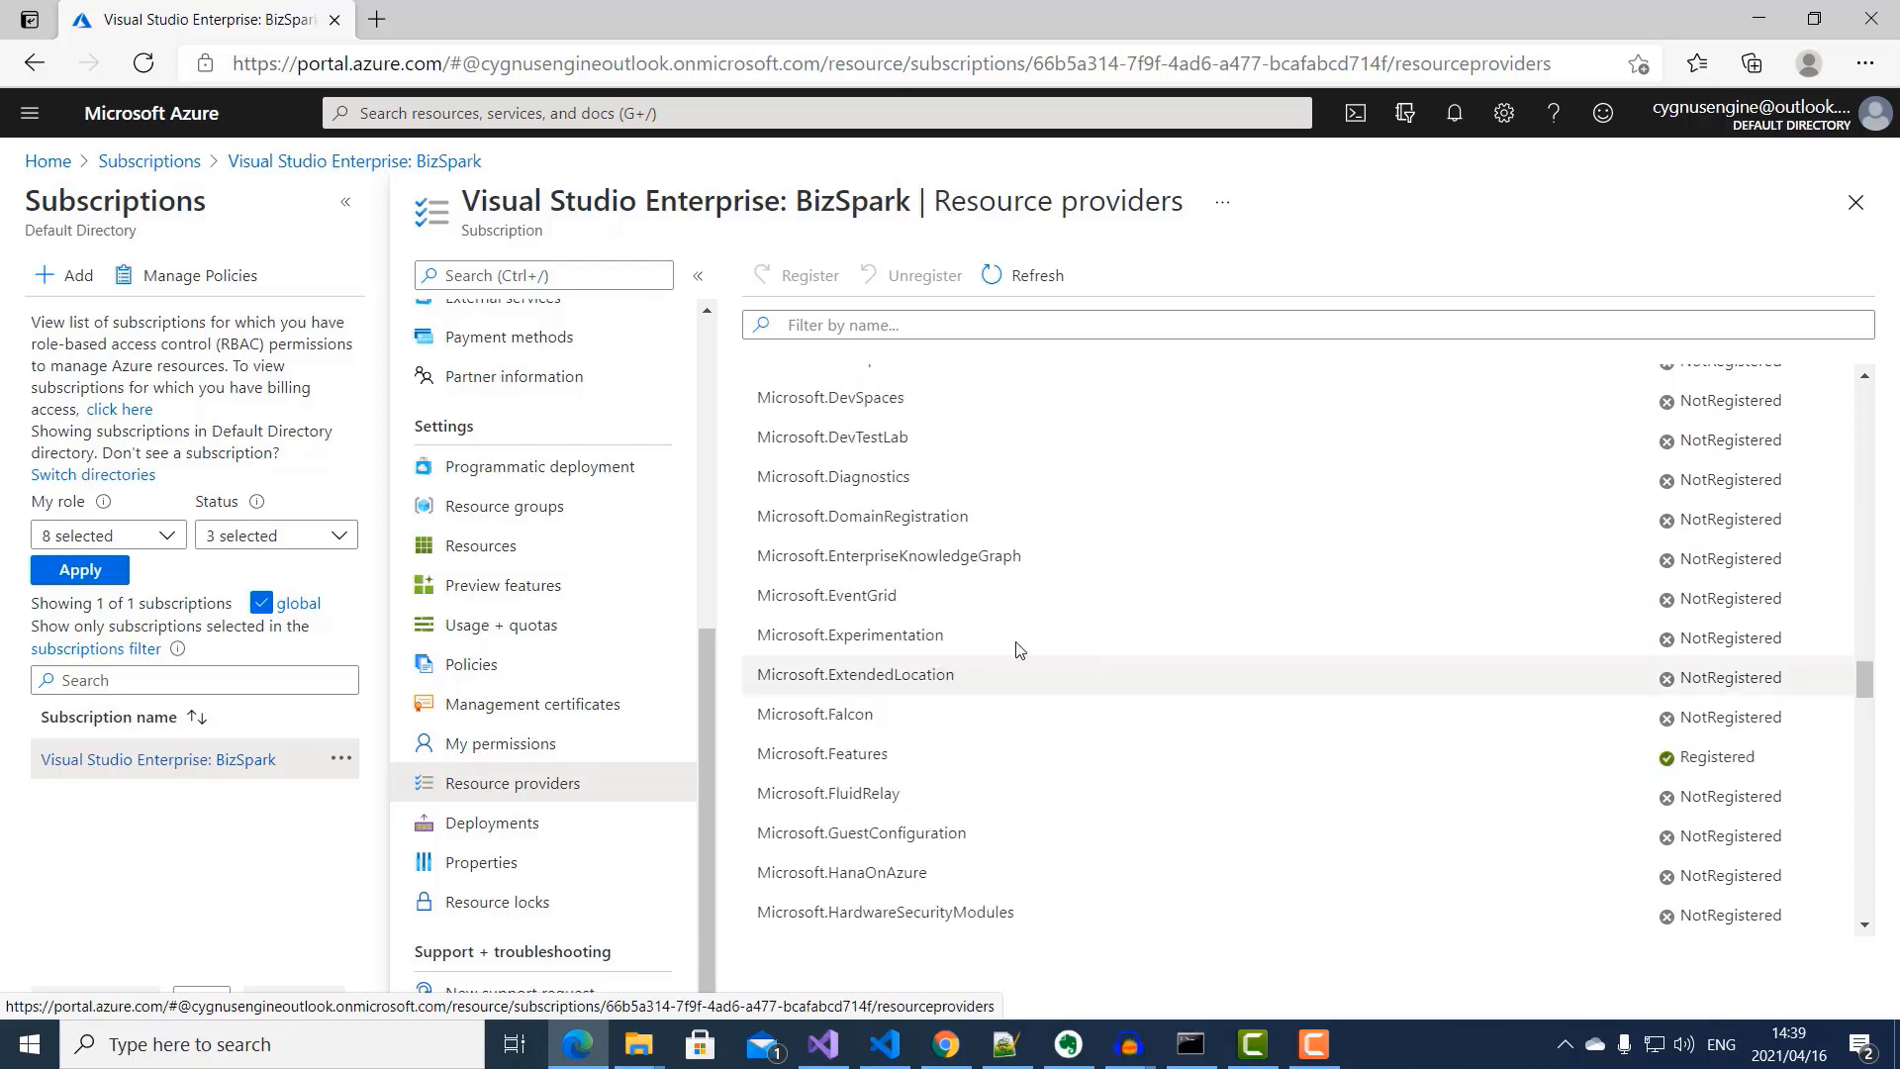
click(892, 601)
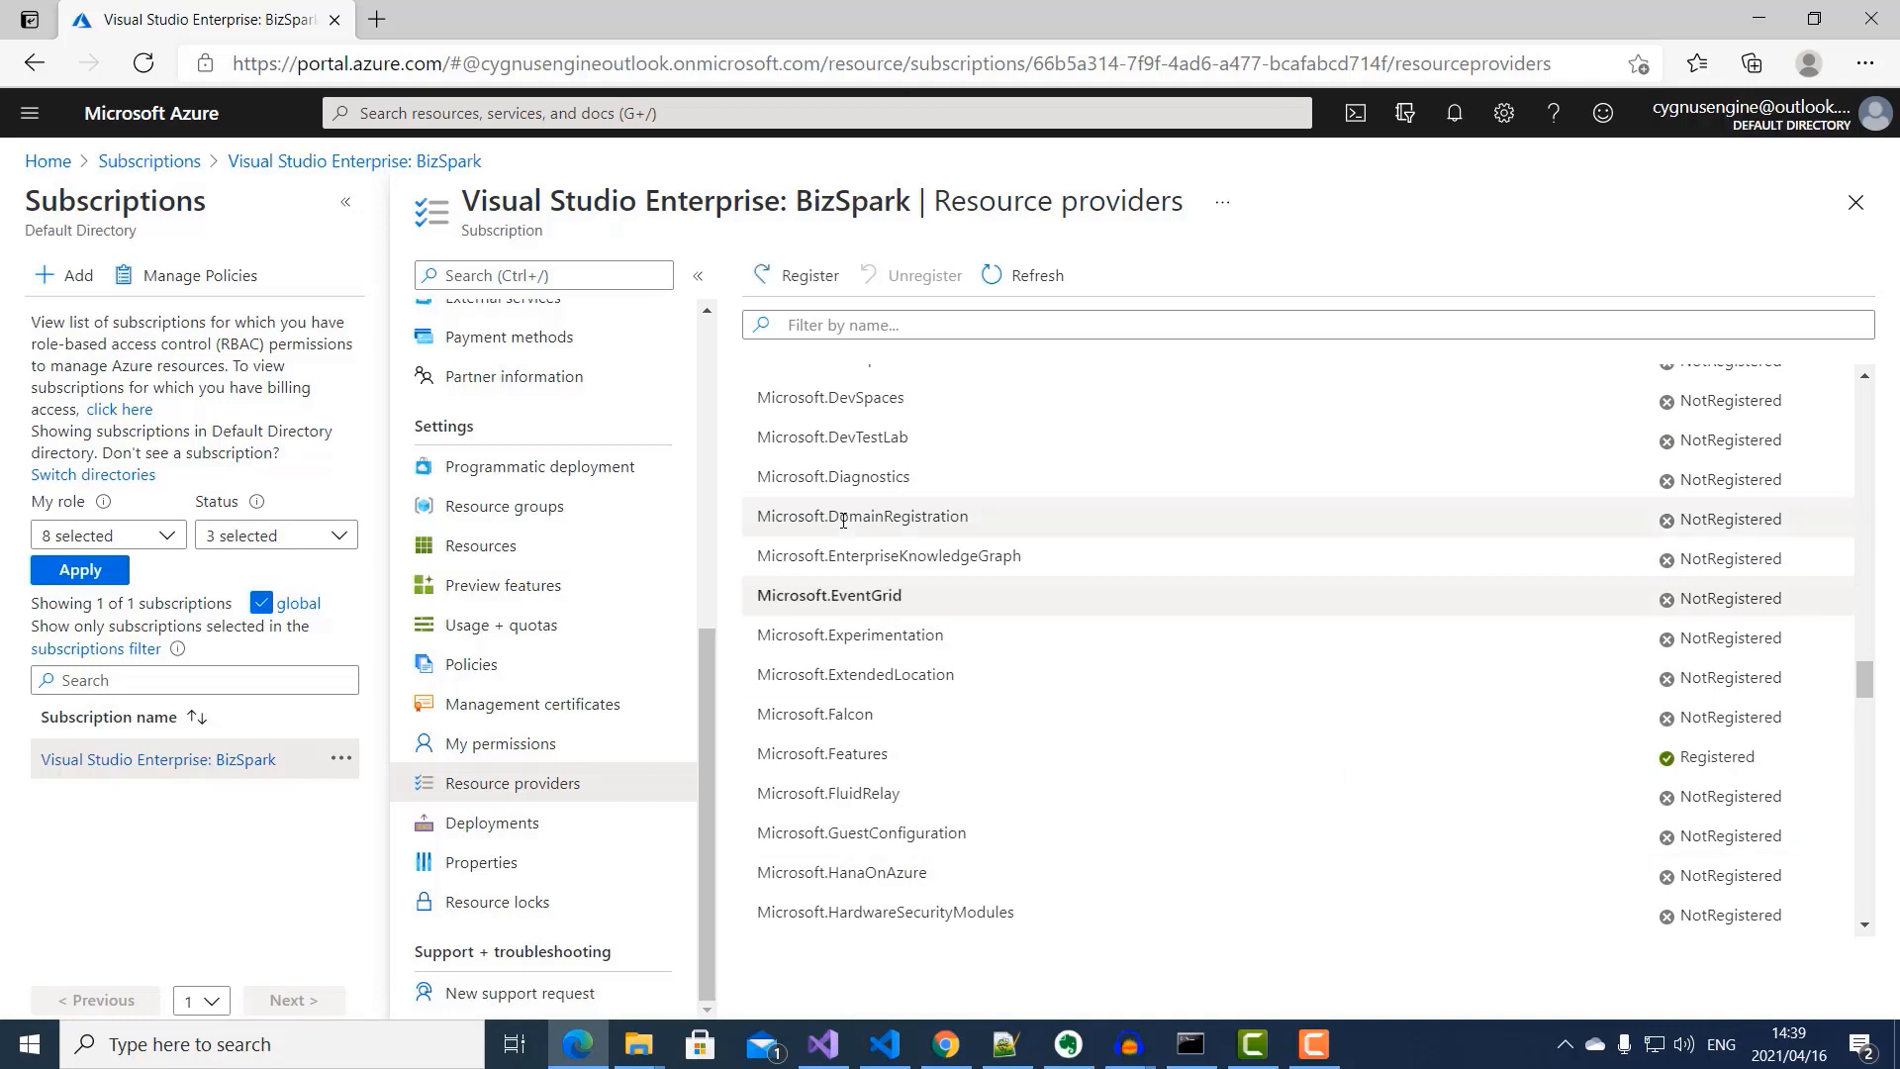
click(788, 280)
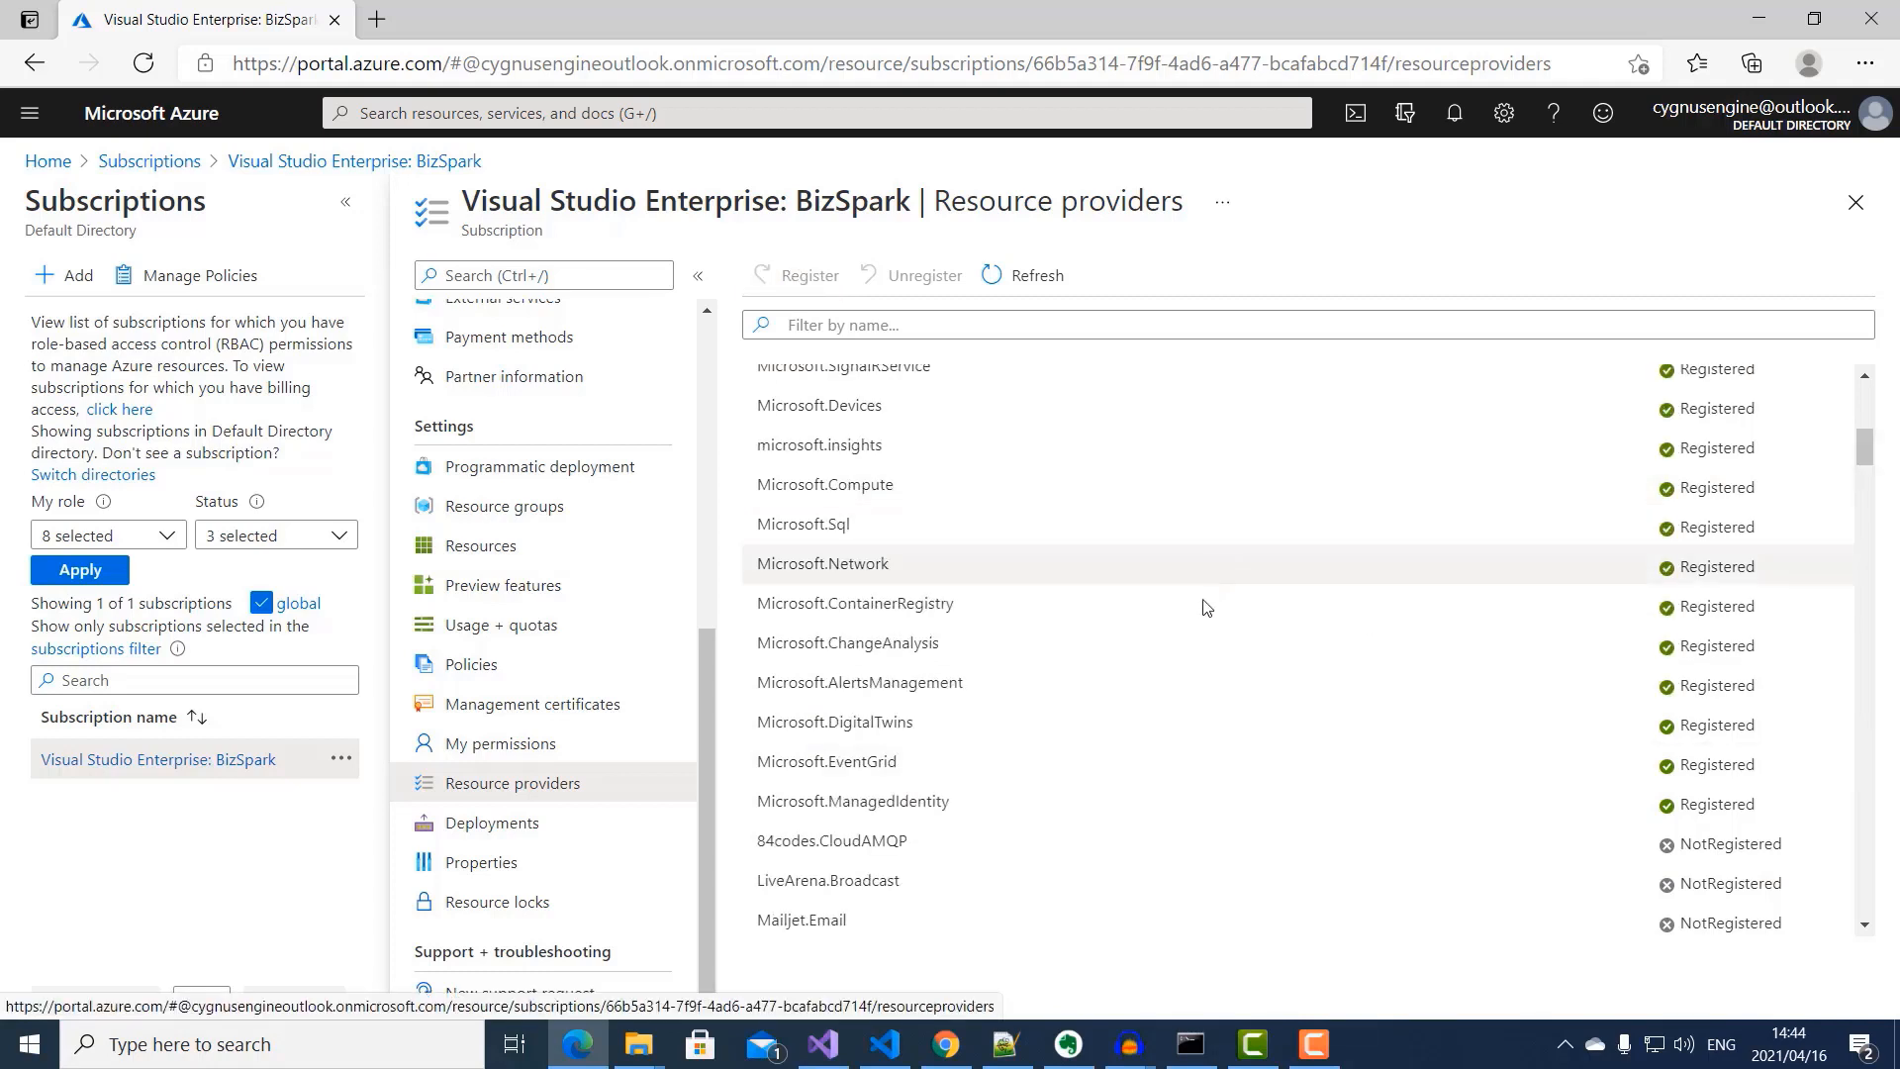
Step: Check the registration status of Microsoft.EventGrid in the resource provider list
scroll(1207, 614, down, 2)
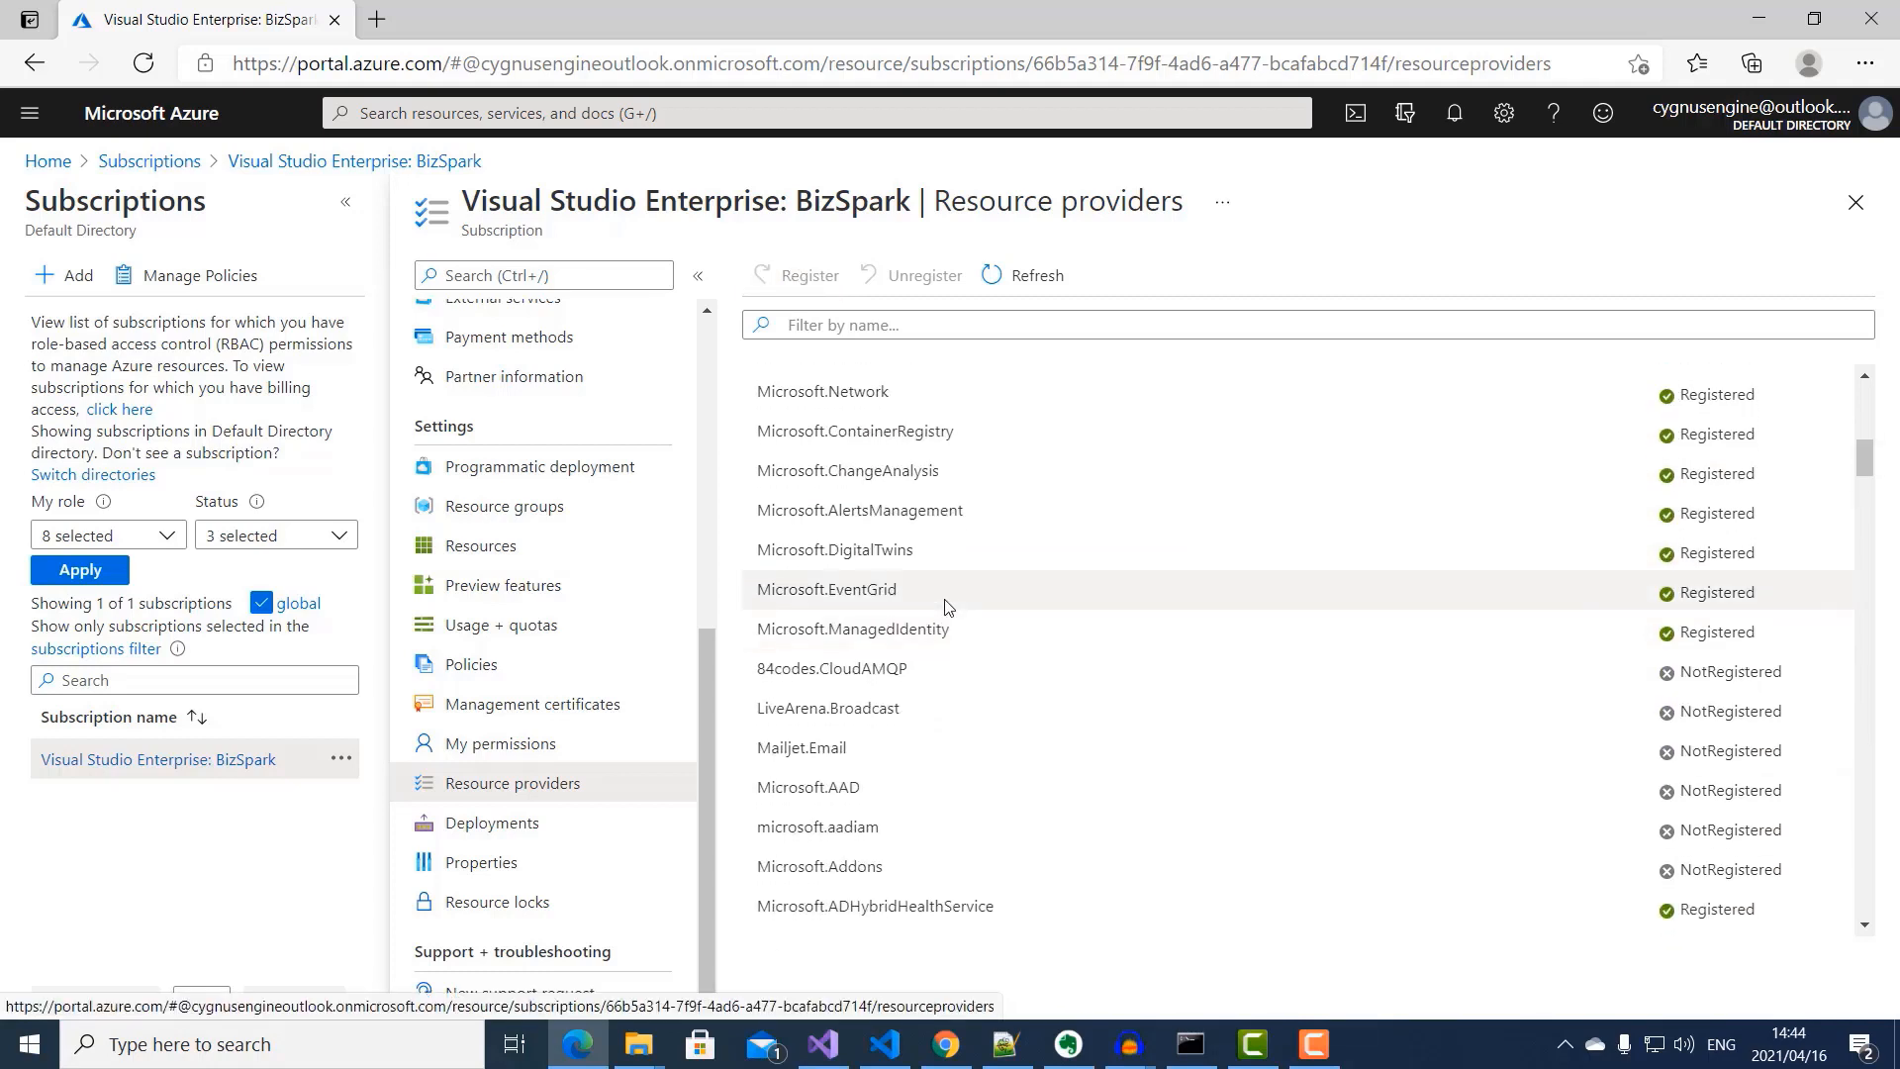
scroll(949, 607, up, 1)
click(927, 691)
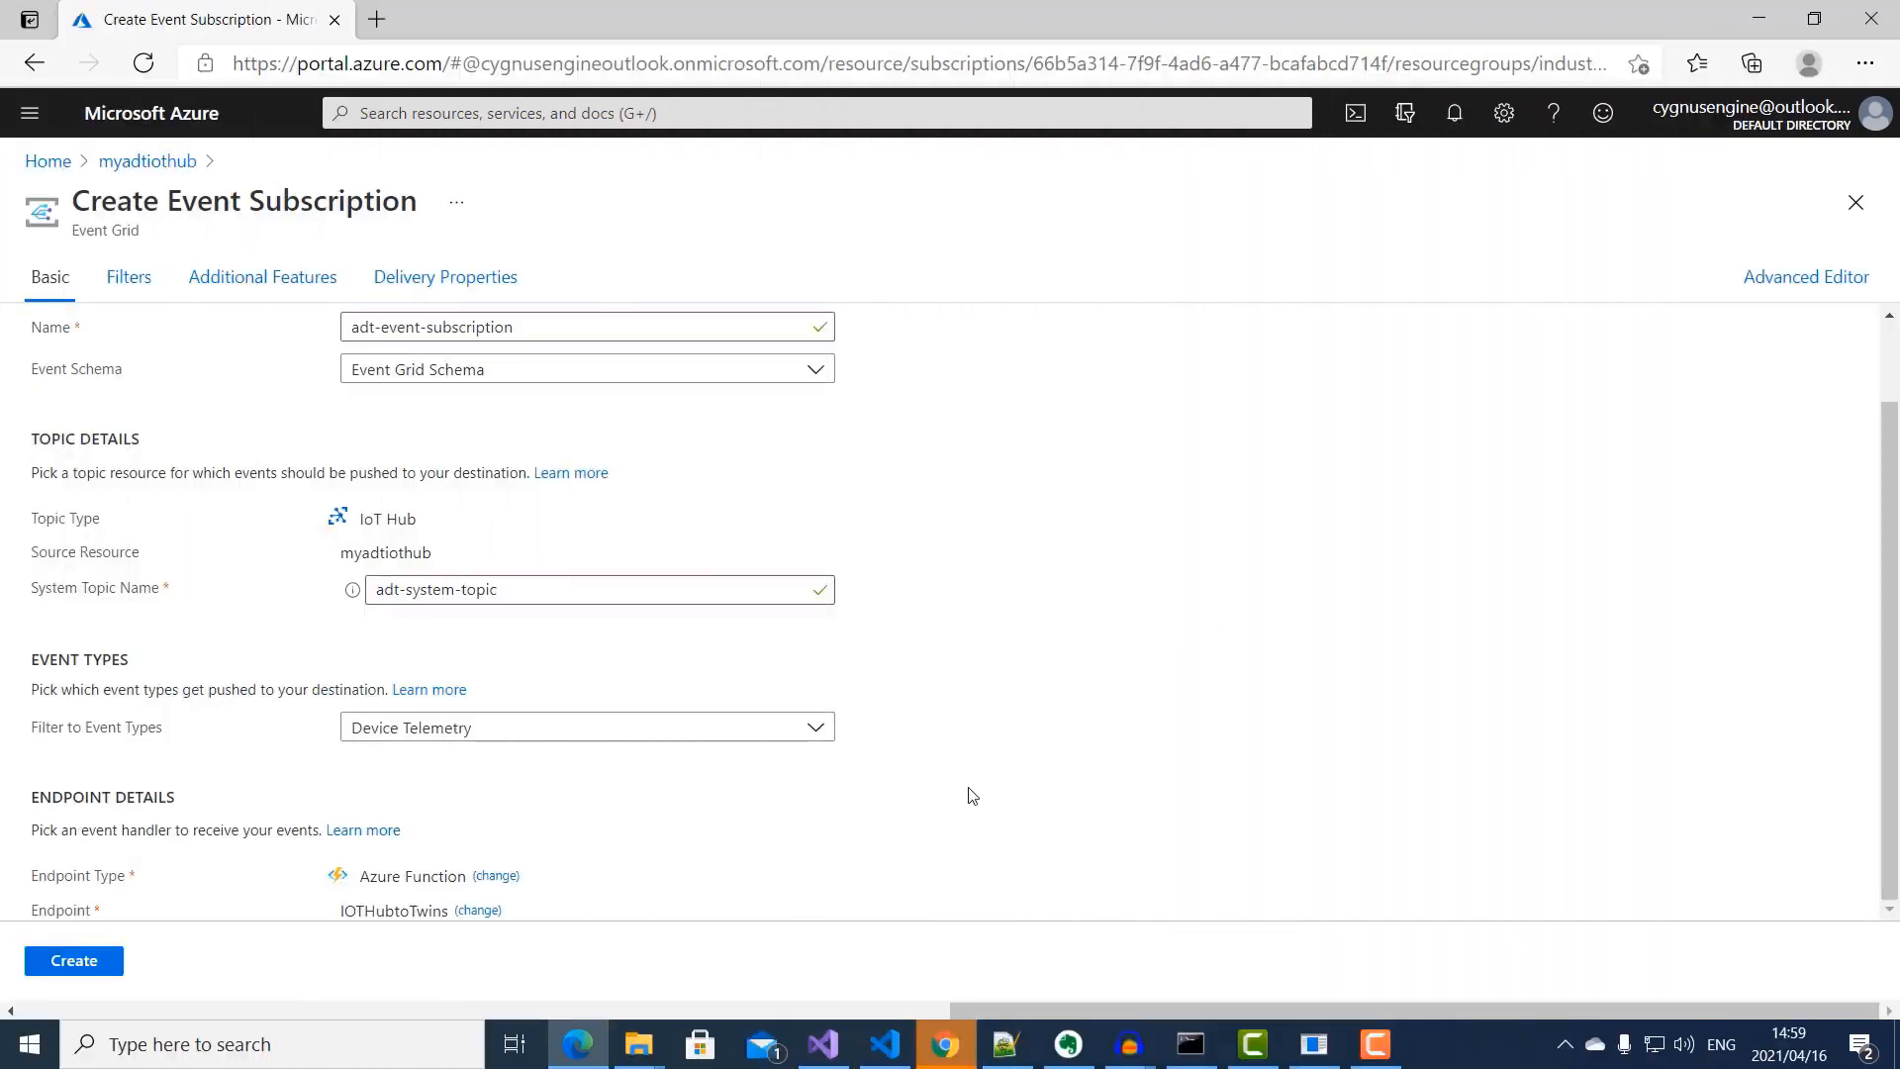
Step: Create adt-event-subscription from the completed form and view the event subscriptions of the IoT hub myadtiothub
click(71, 961)
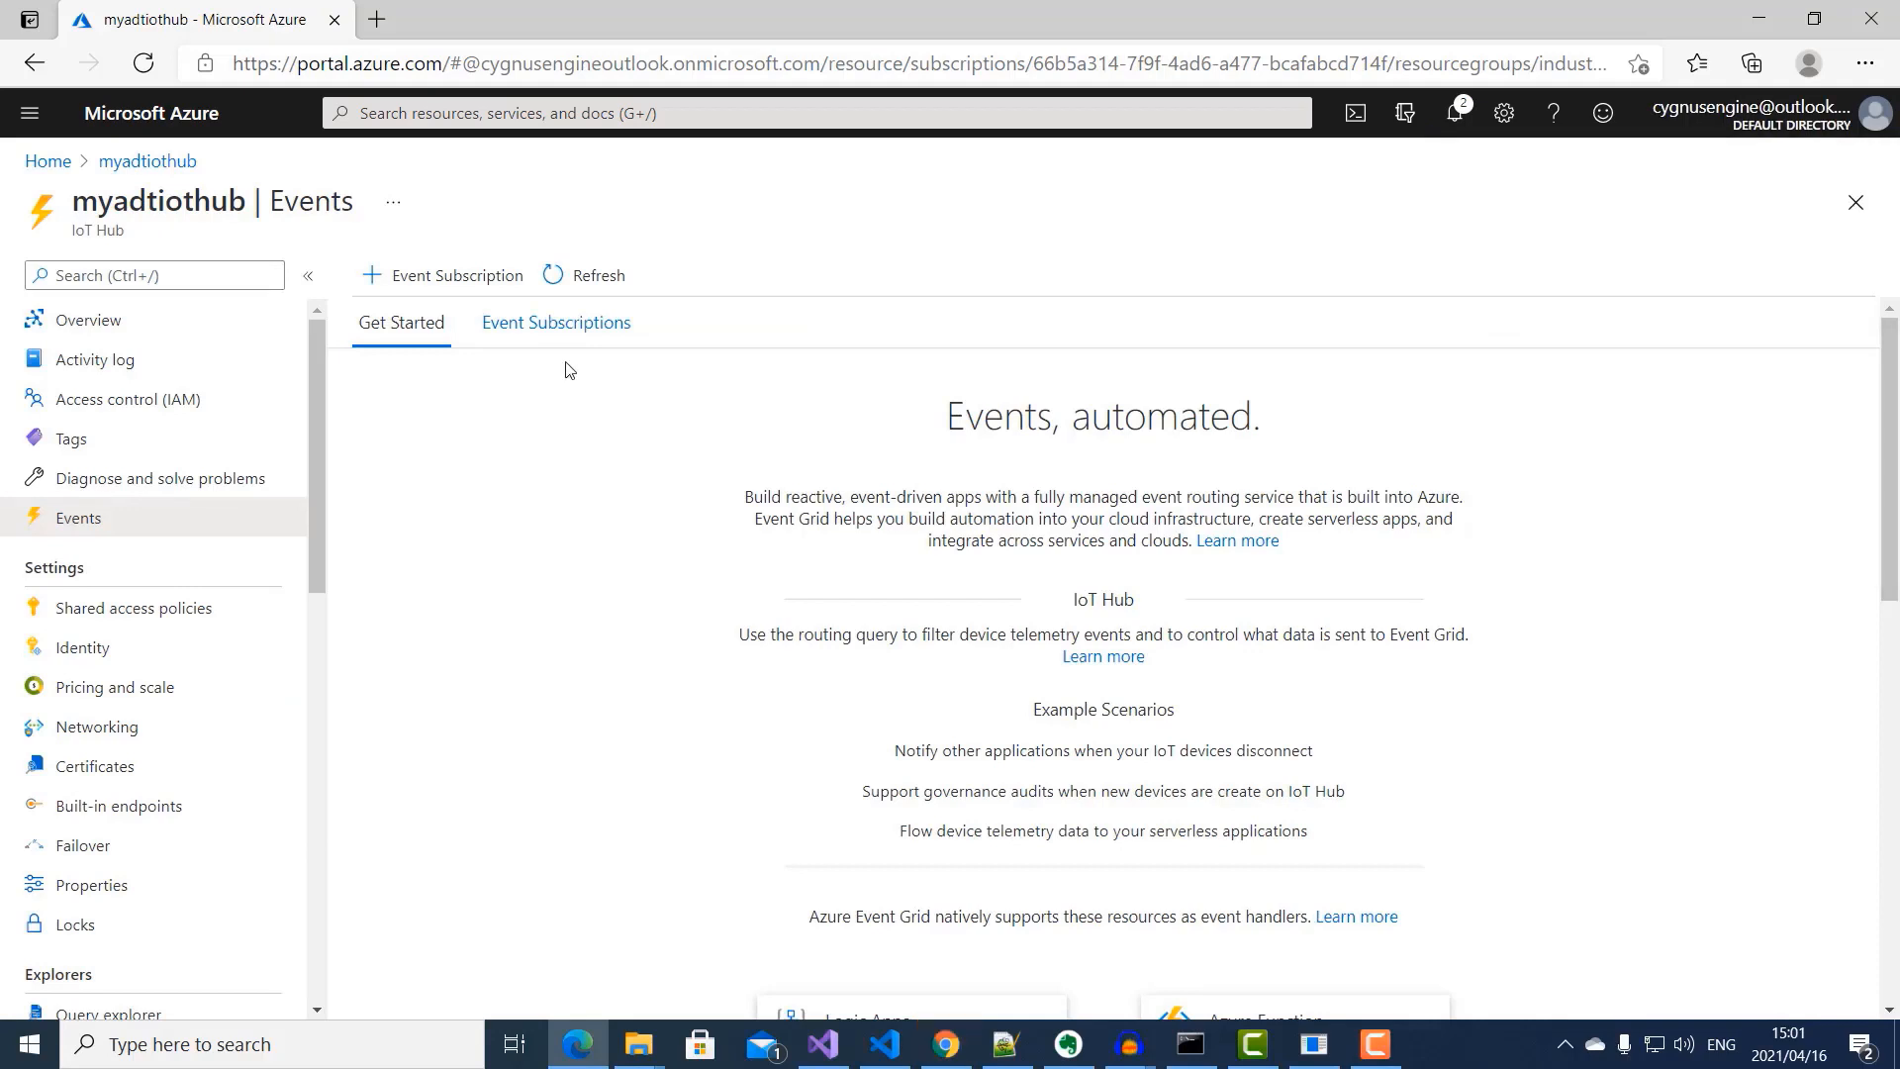
click(555, 330)
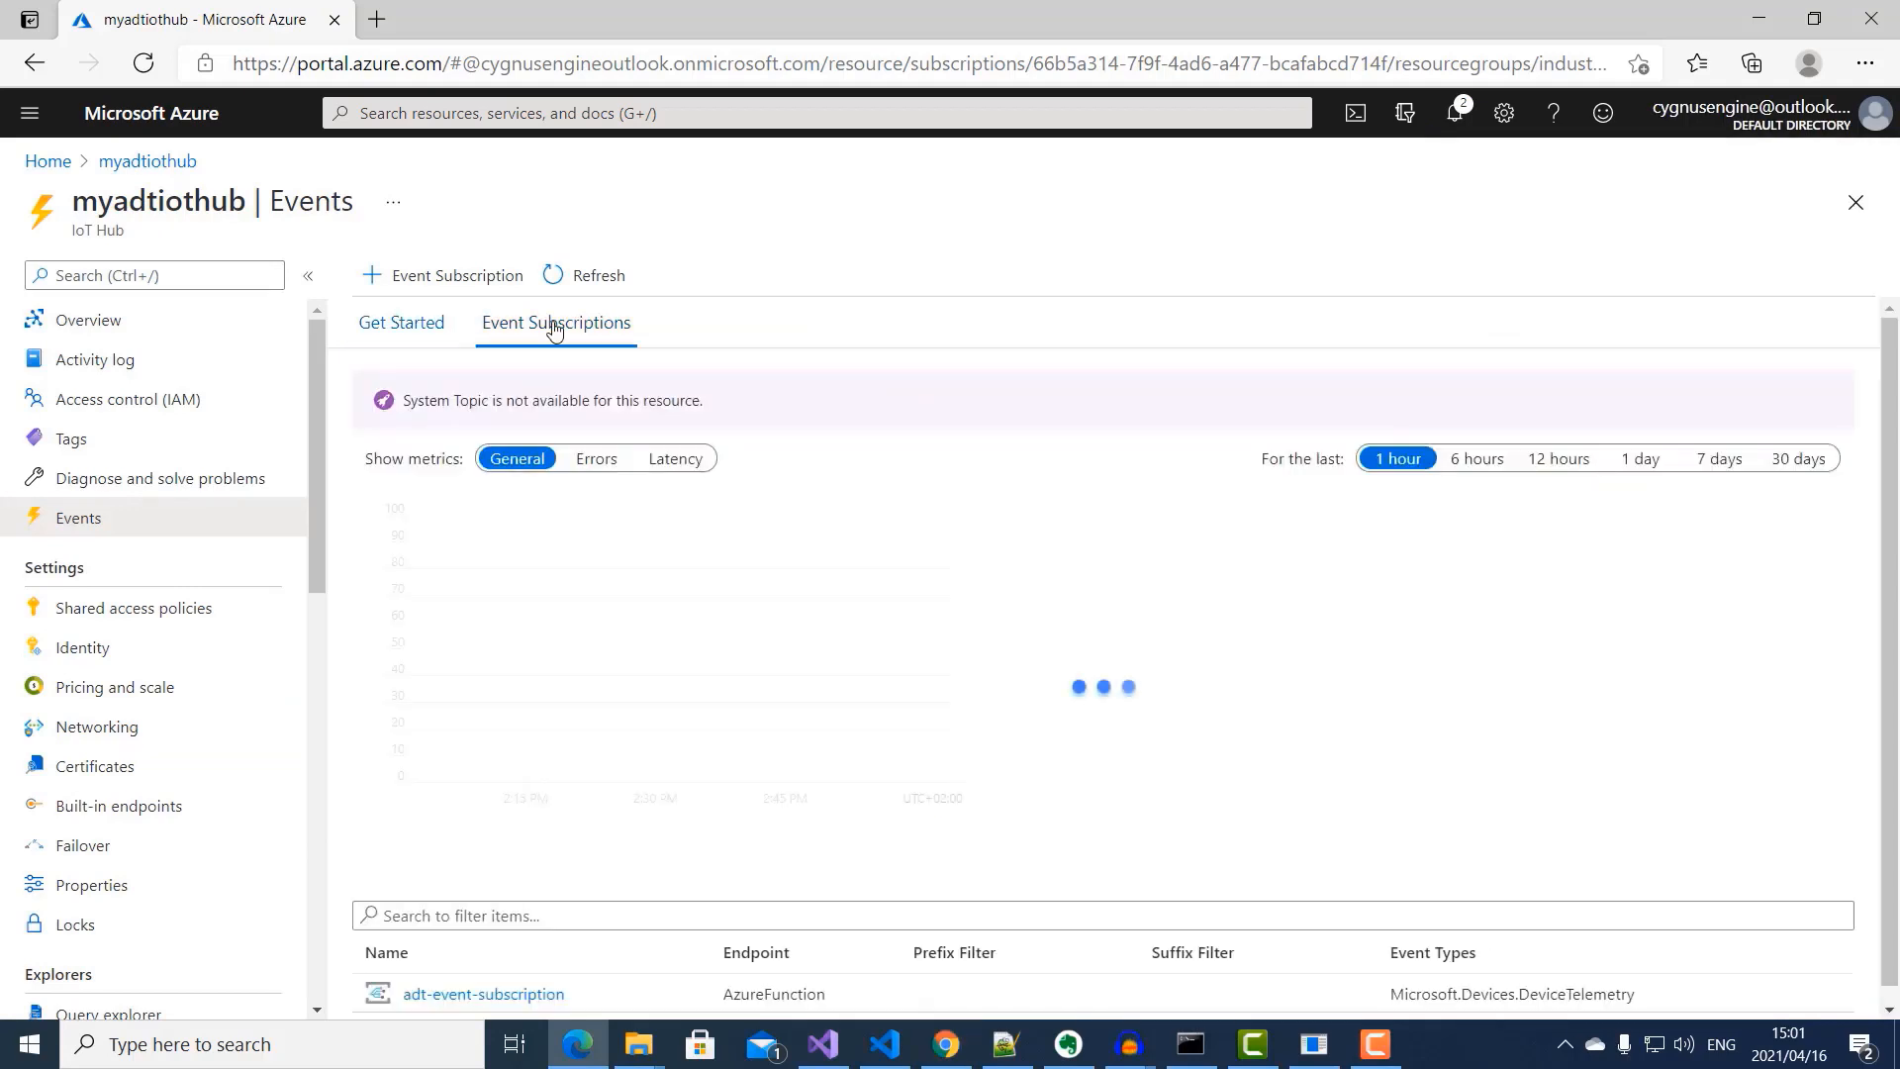
scroll(1026, 924, down, 1)
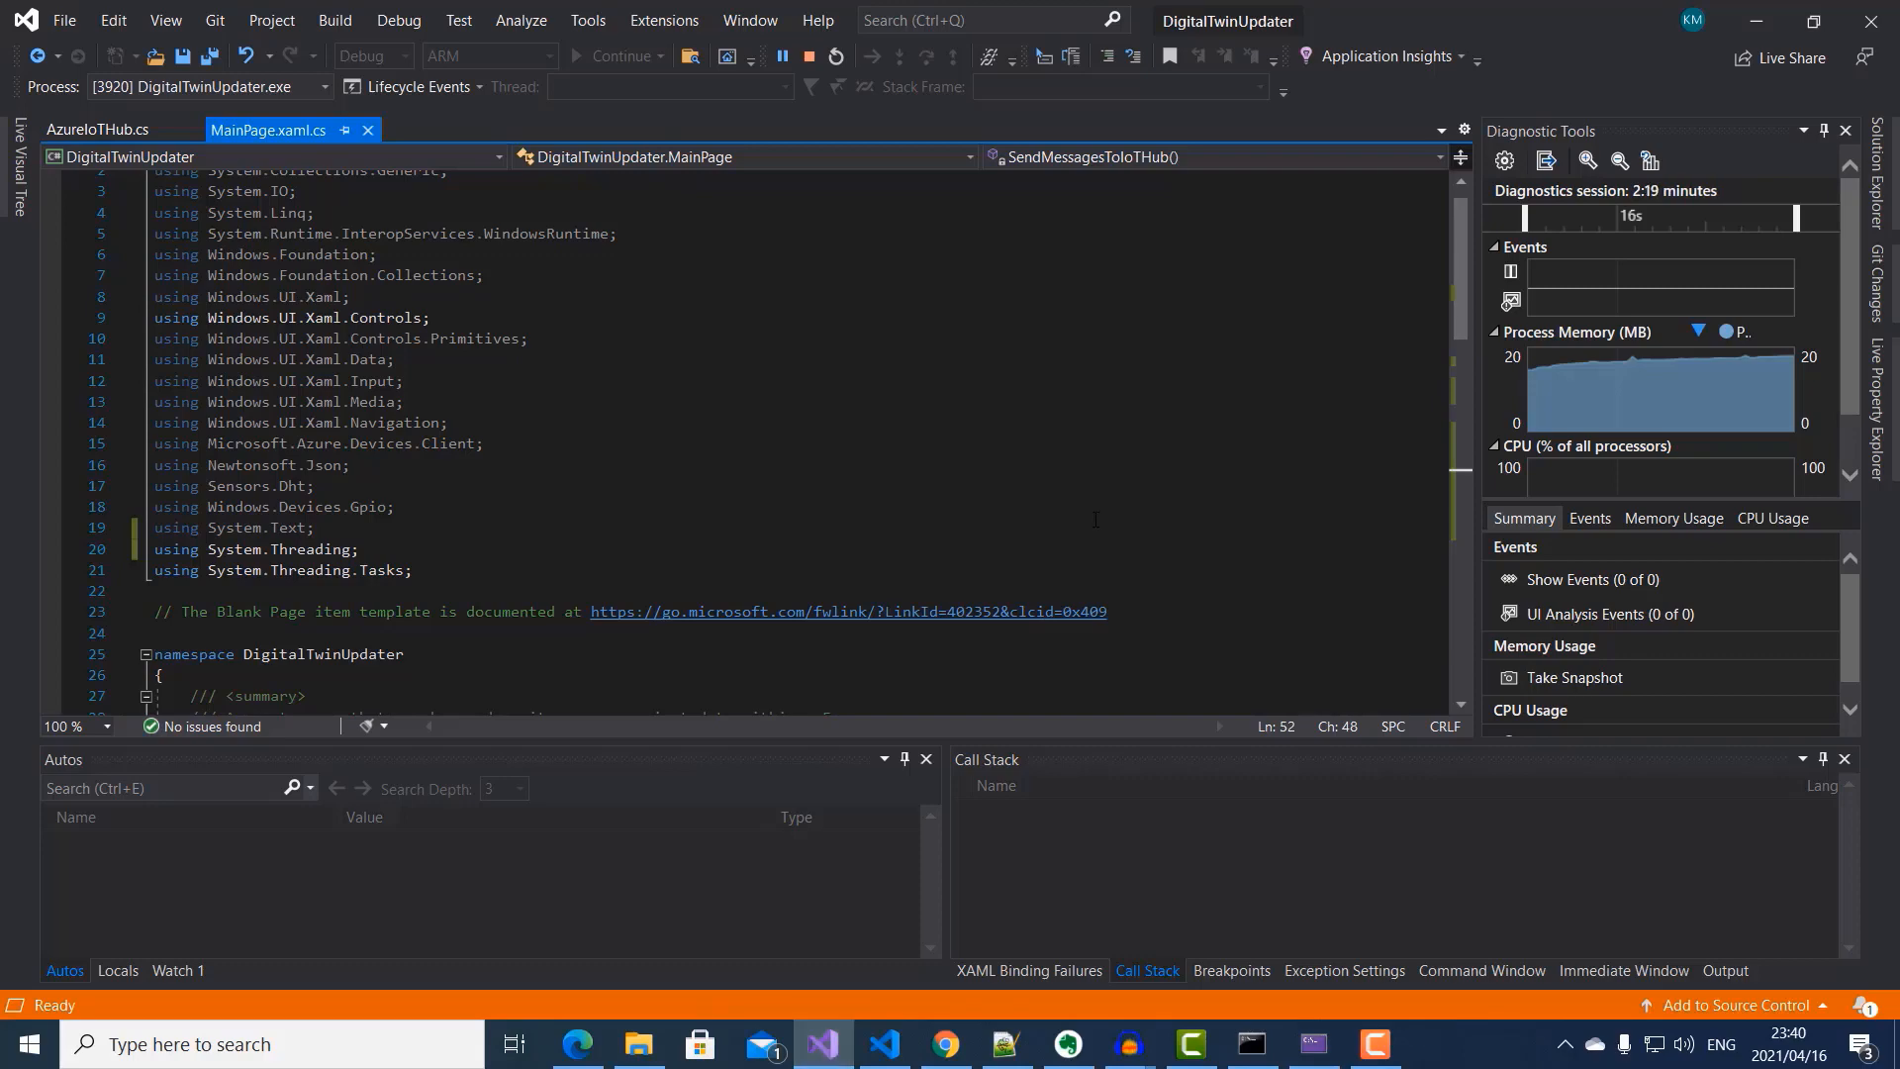
Step: In the Visual Studio project DigitalTwinUpdater, review the MainPage constructor, UpdateFactoryDigitalTwin and SendMessagesToIoTHub methods in MainPage.xaml.cs
scroll(1096, 520, down, 7)
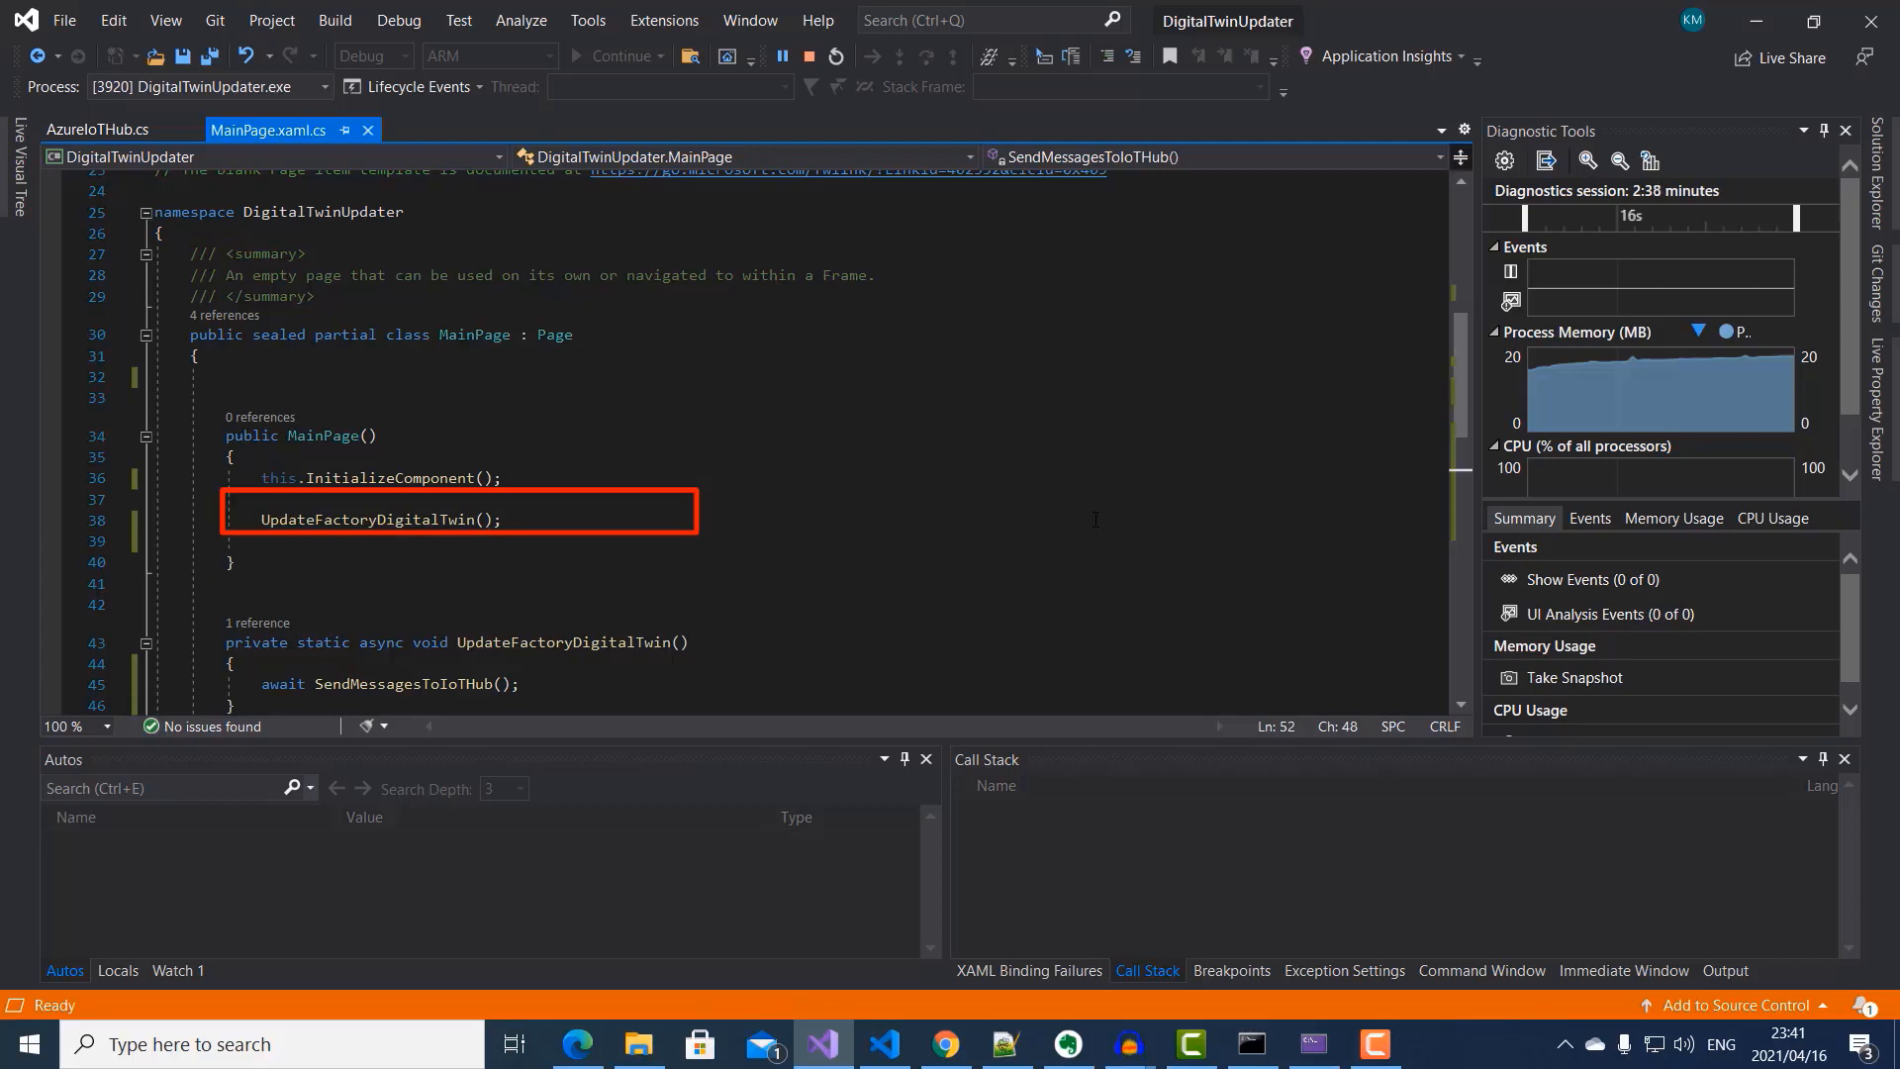
scroll(1095, 520, down, 2)
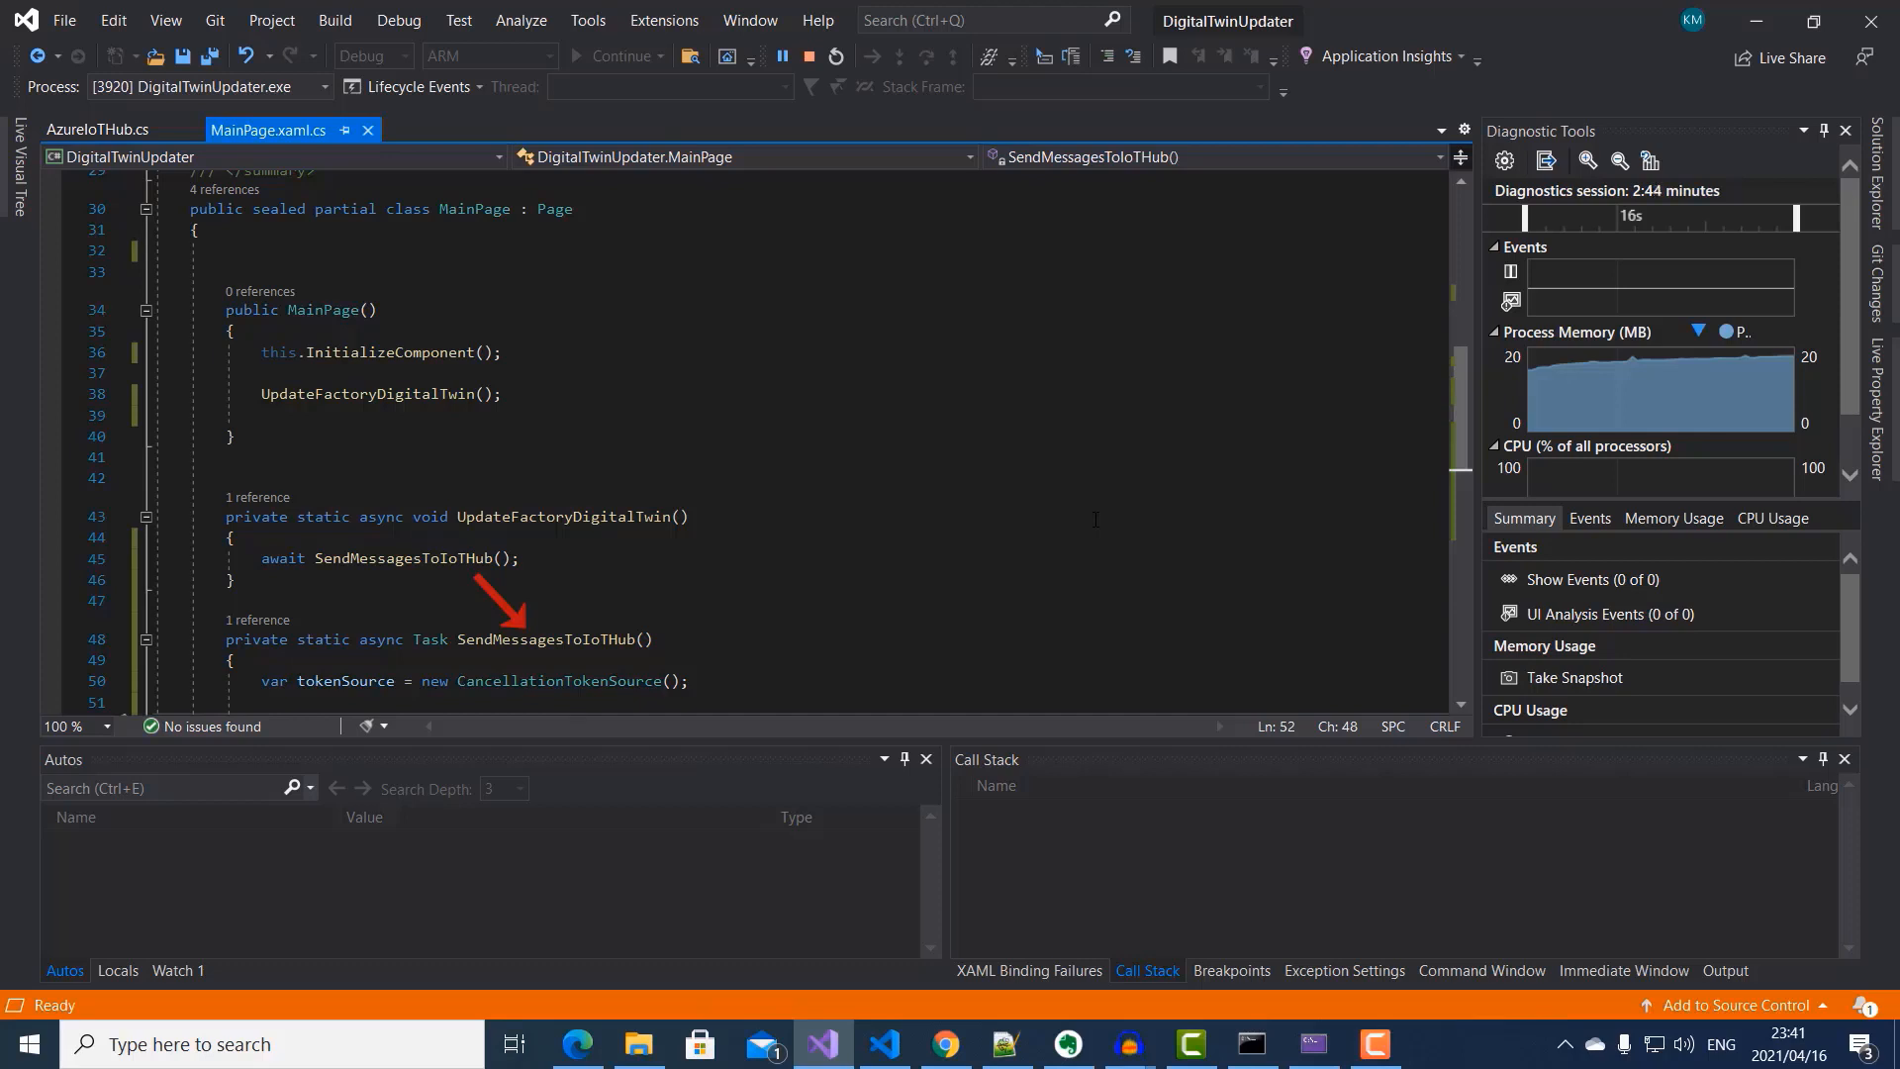
scroll(1096, 520, down, 3)
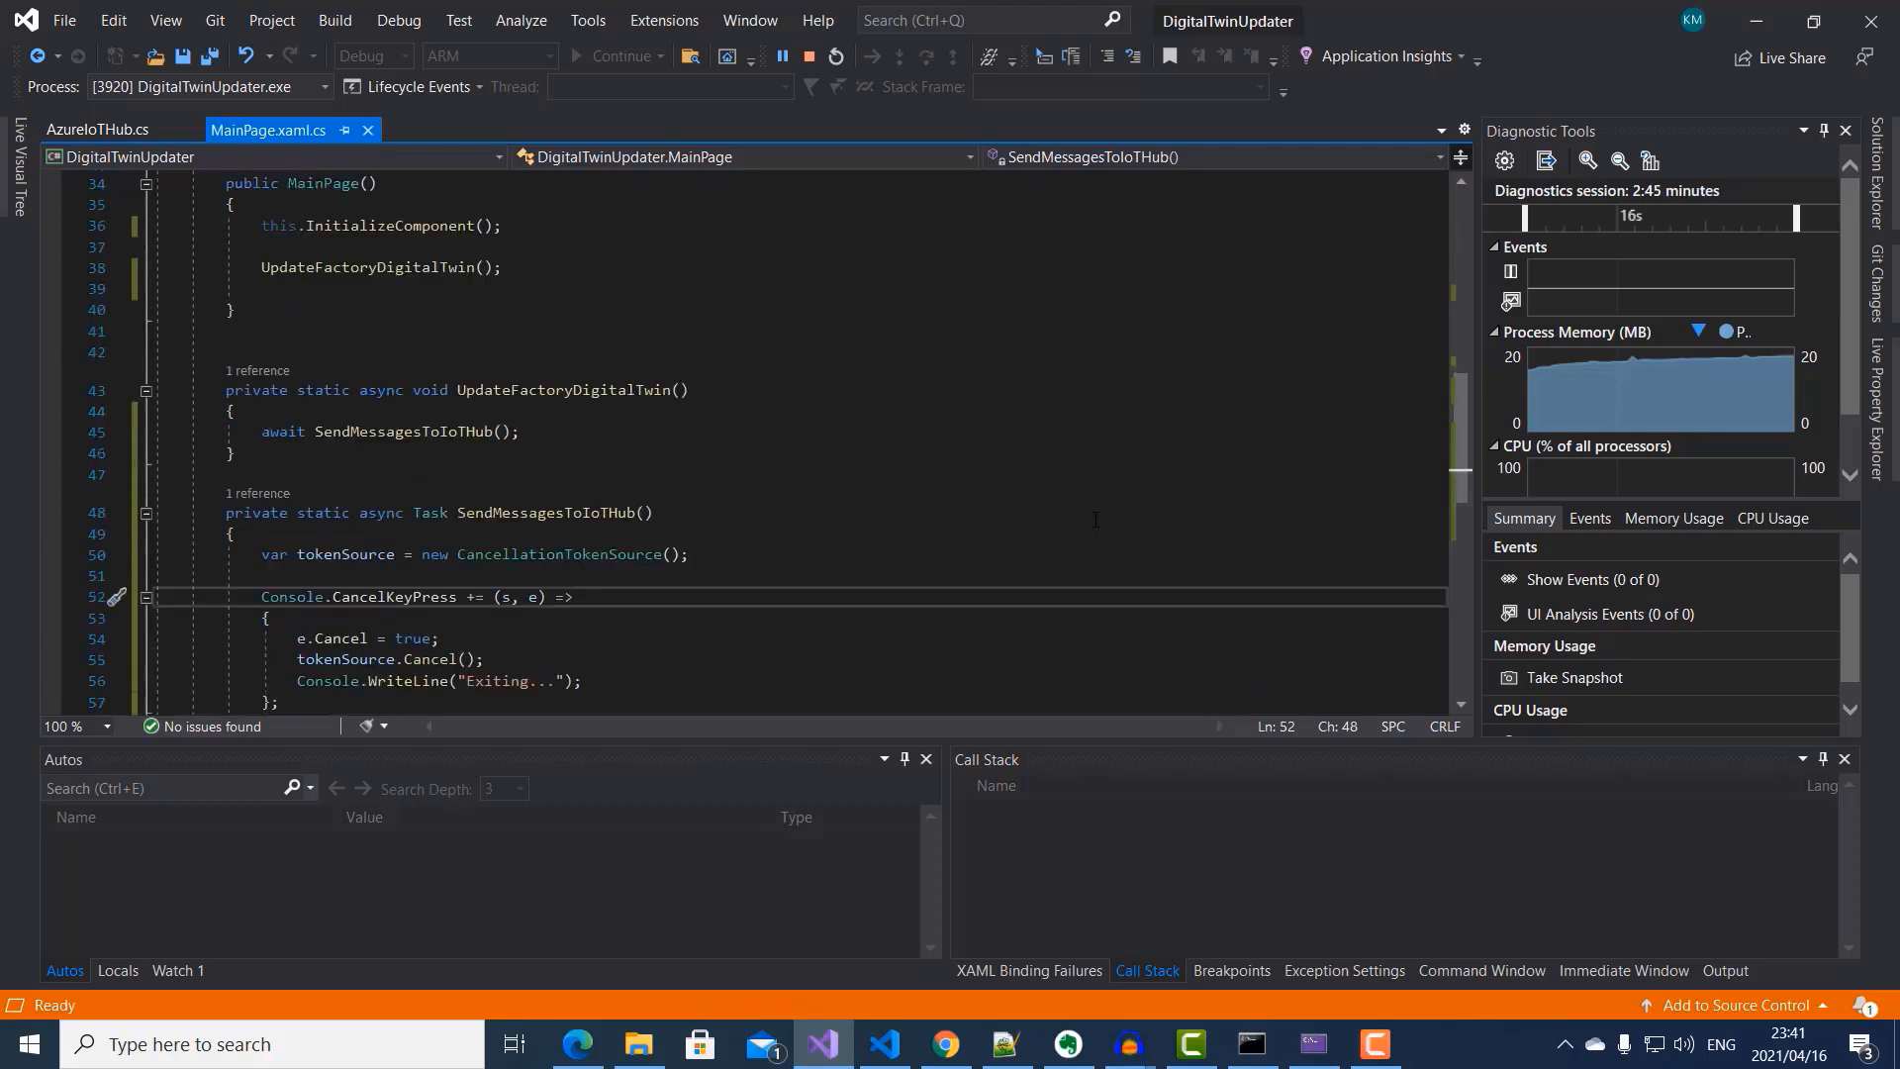
scroll(1096, 520, down, 2)
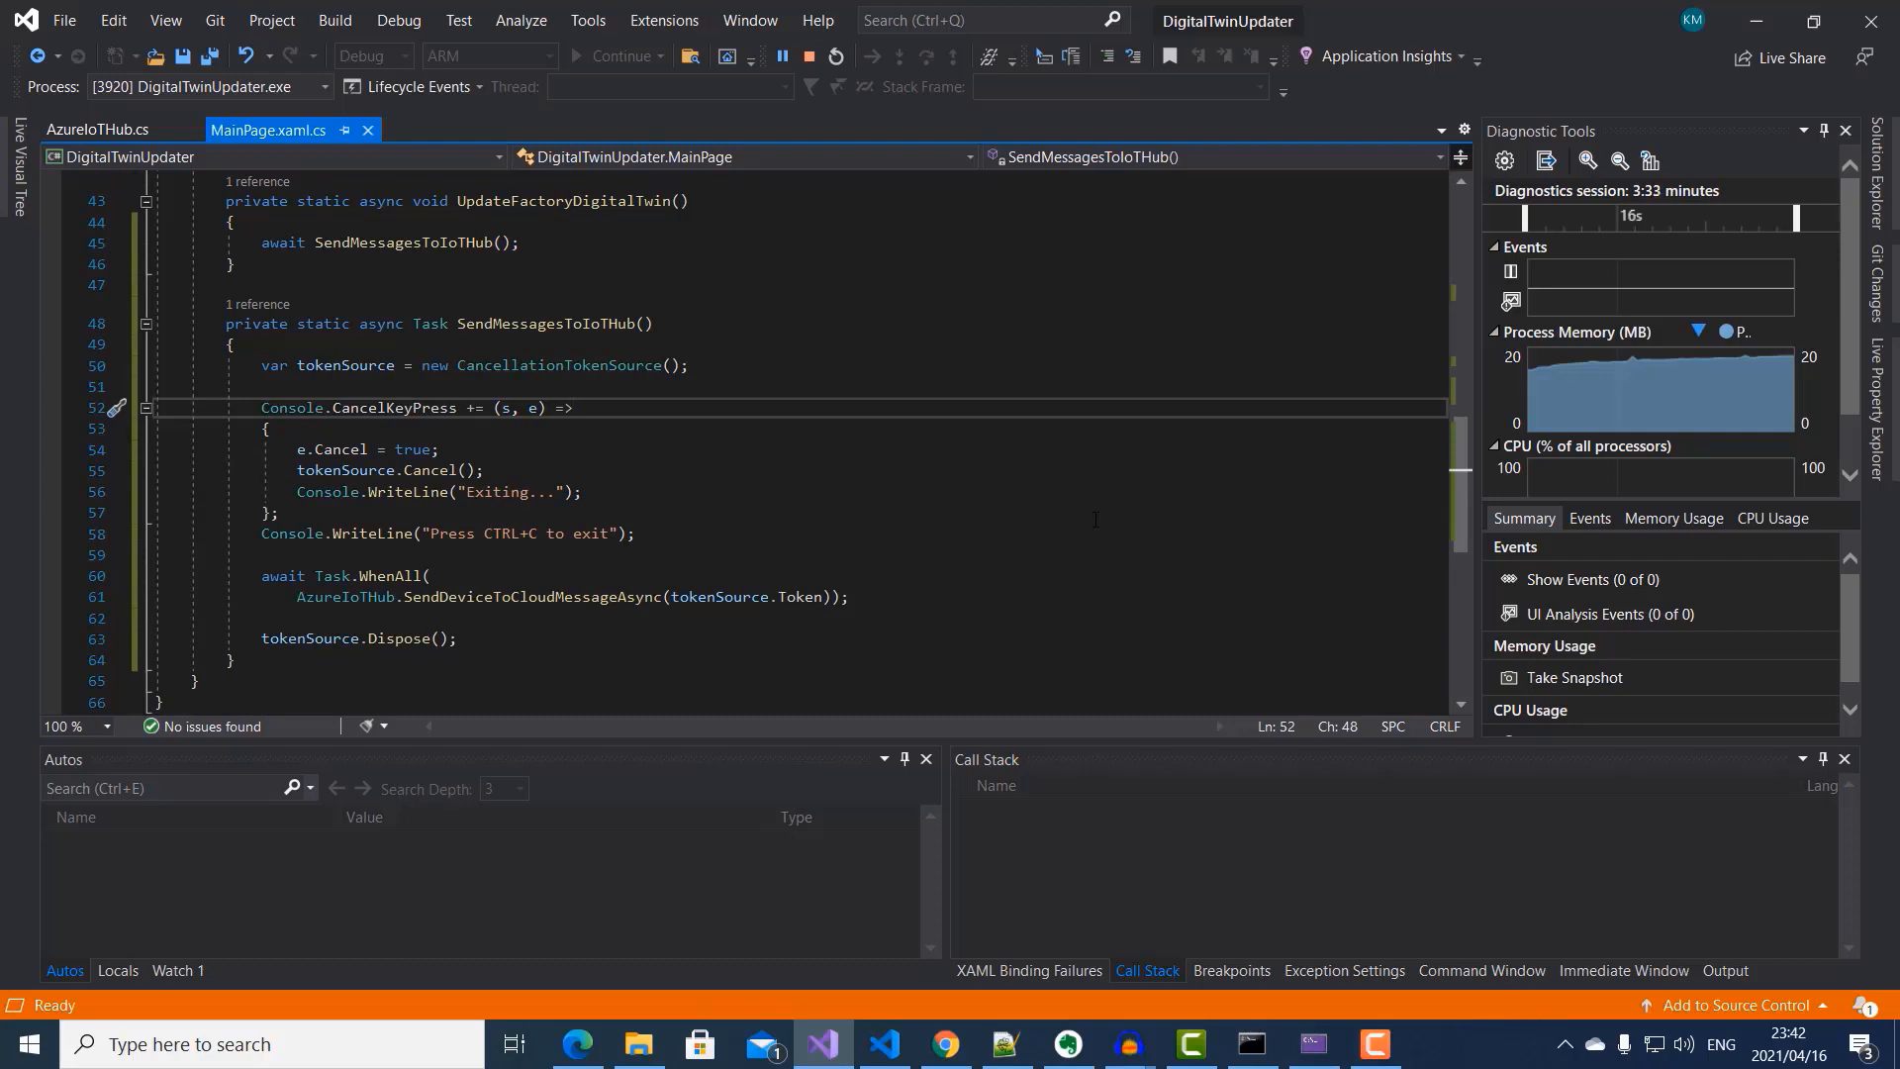
scroll(506, 543, down, 1)
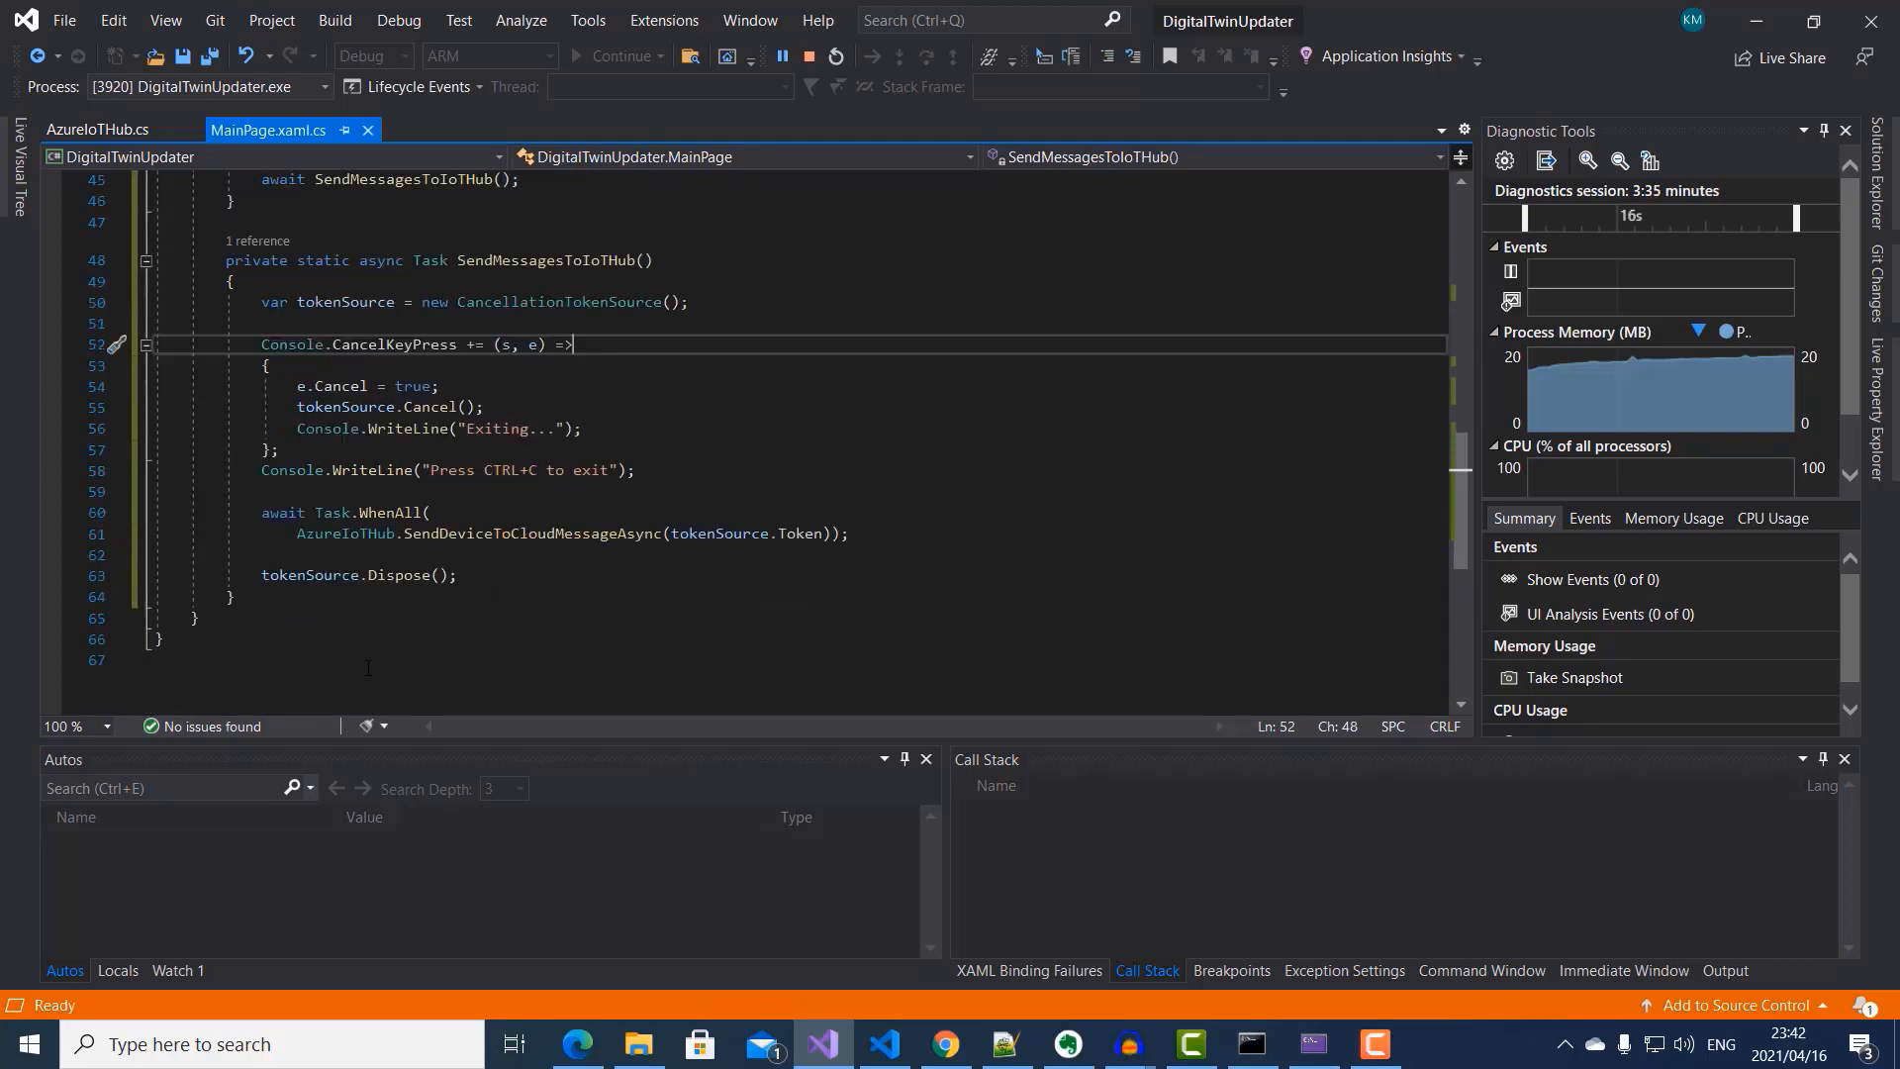
Step: Go to the definition of SendDeviceToCloudMessageAsync in AzureIoTHub.cs and examine the DHT11 variables and connection string declarations above it
click(520, 534)
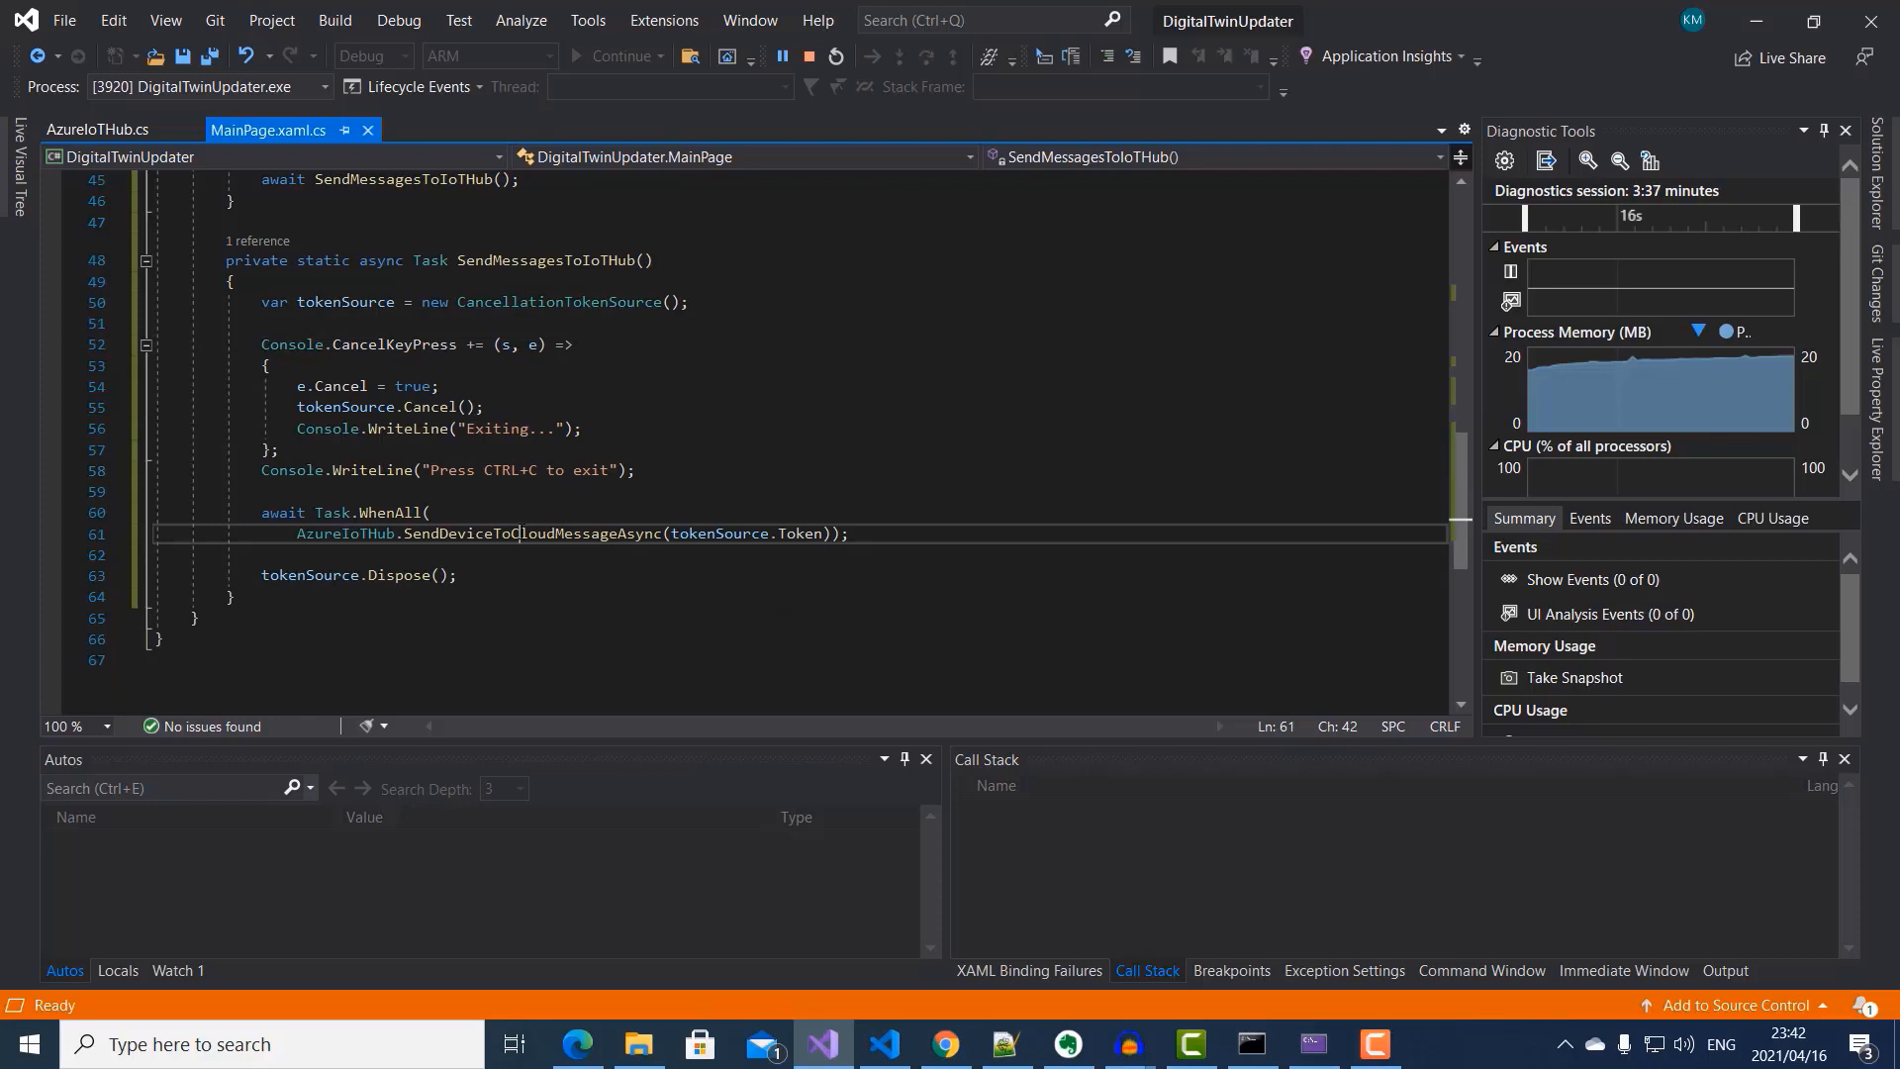
right_click(519, 534)
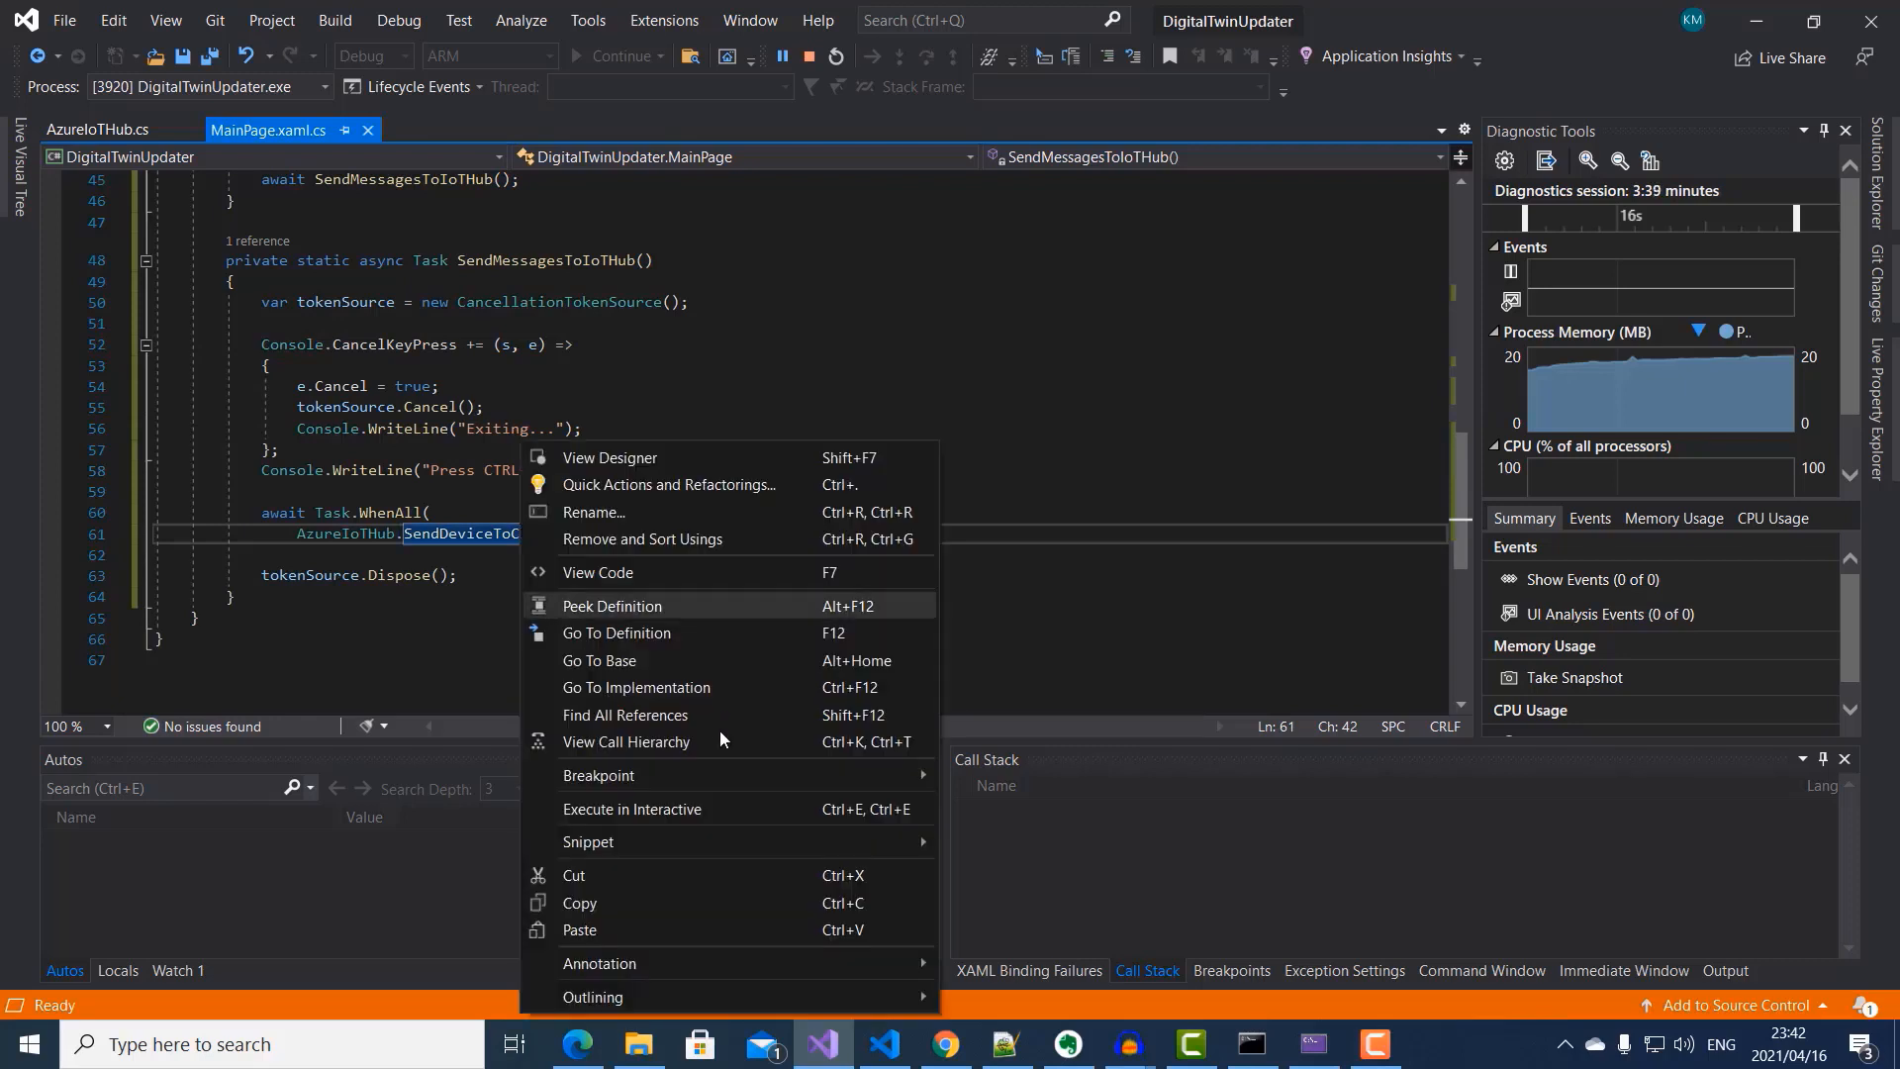
click(632, 633)
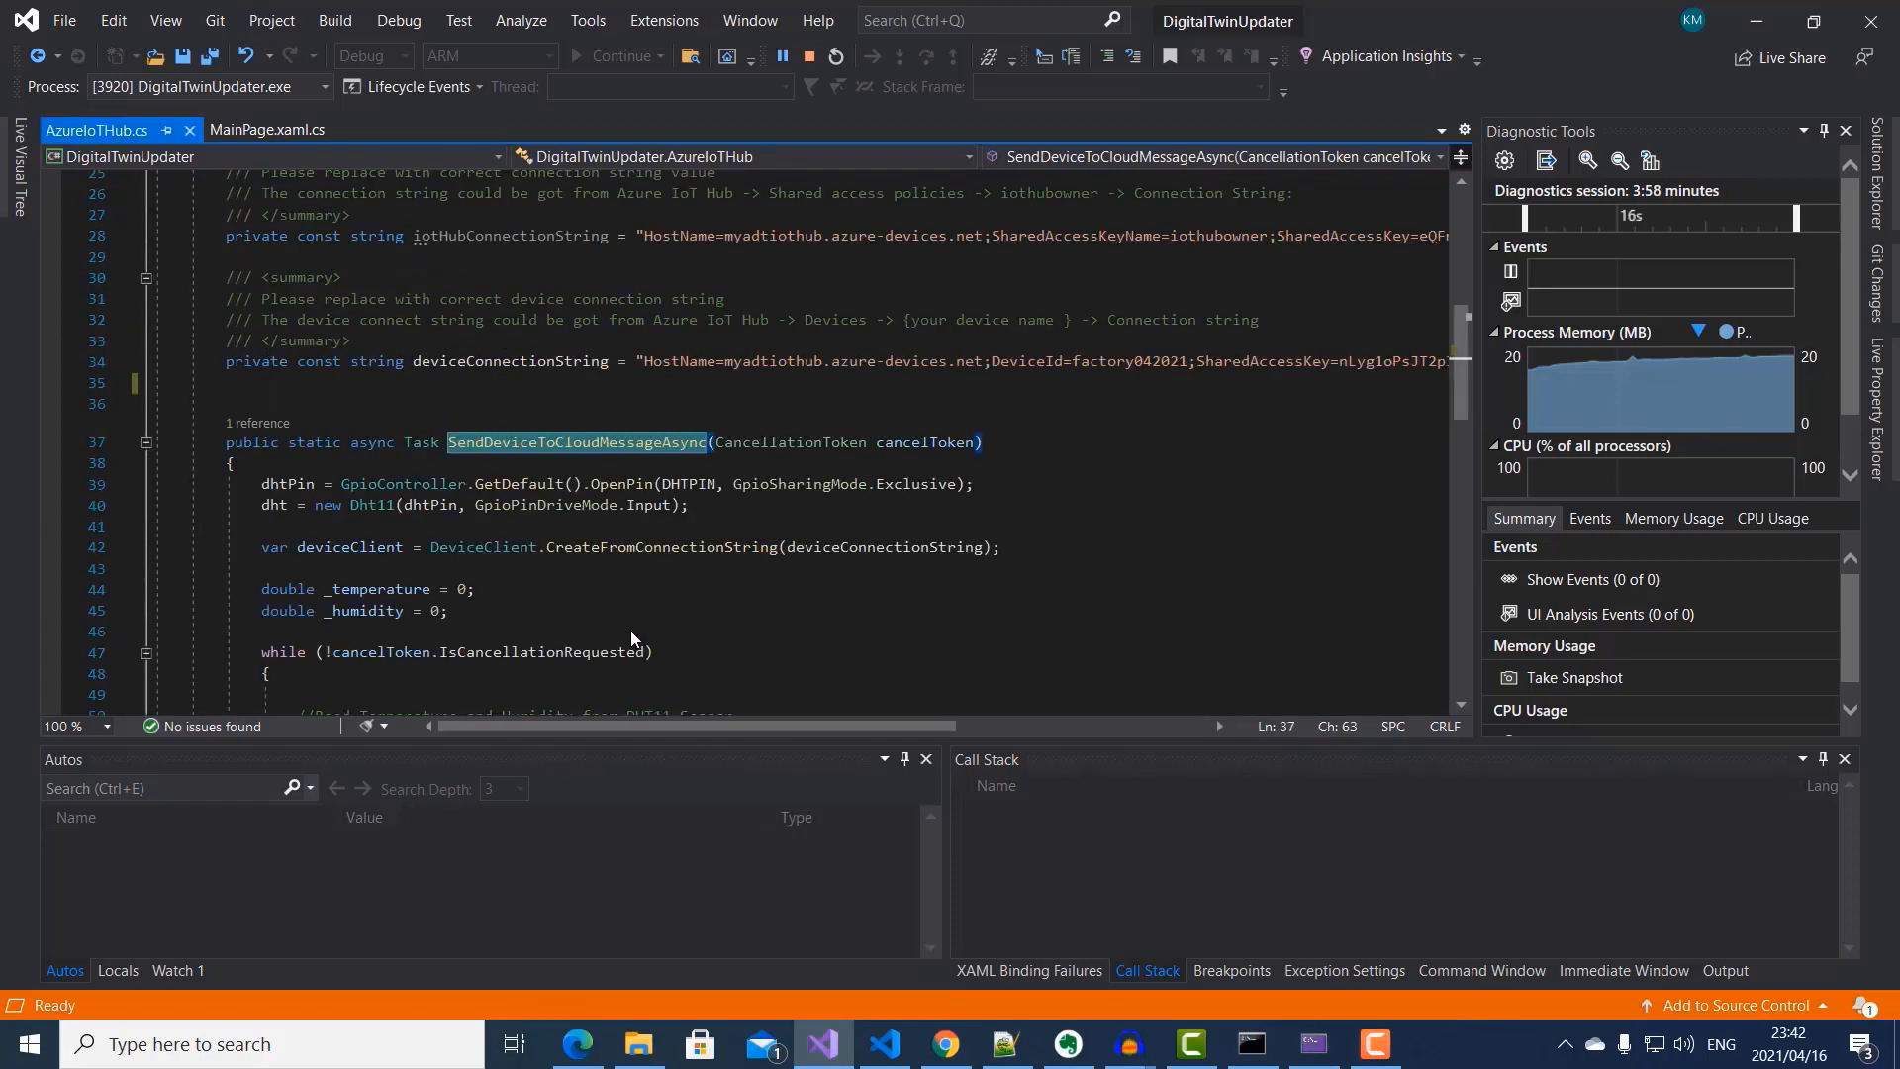
scroll(729, 509, up, 3)
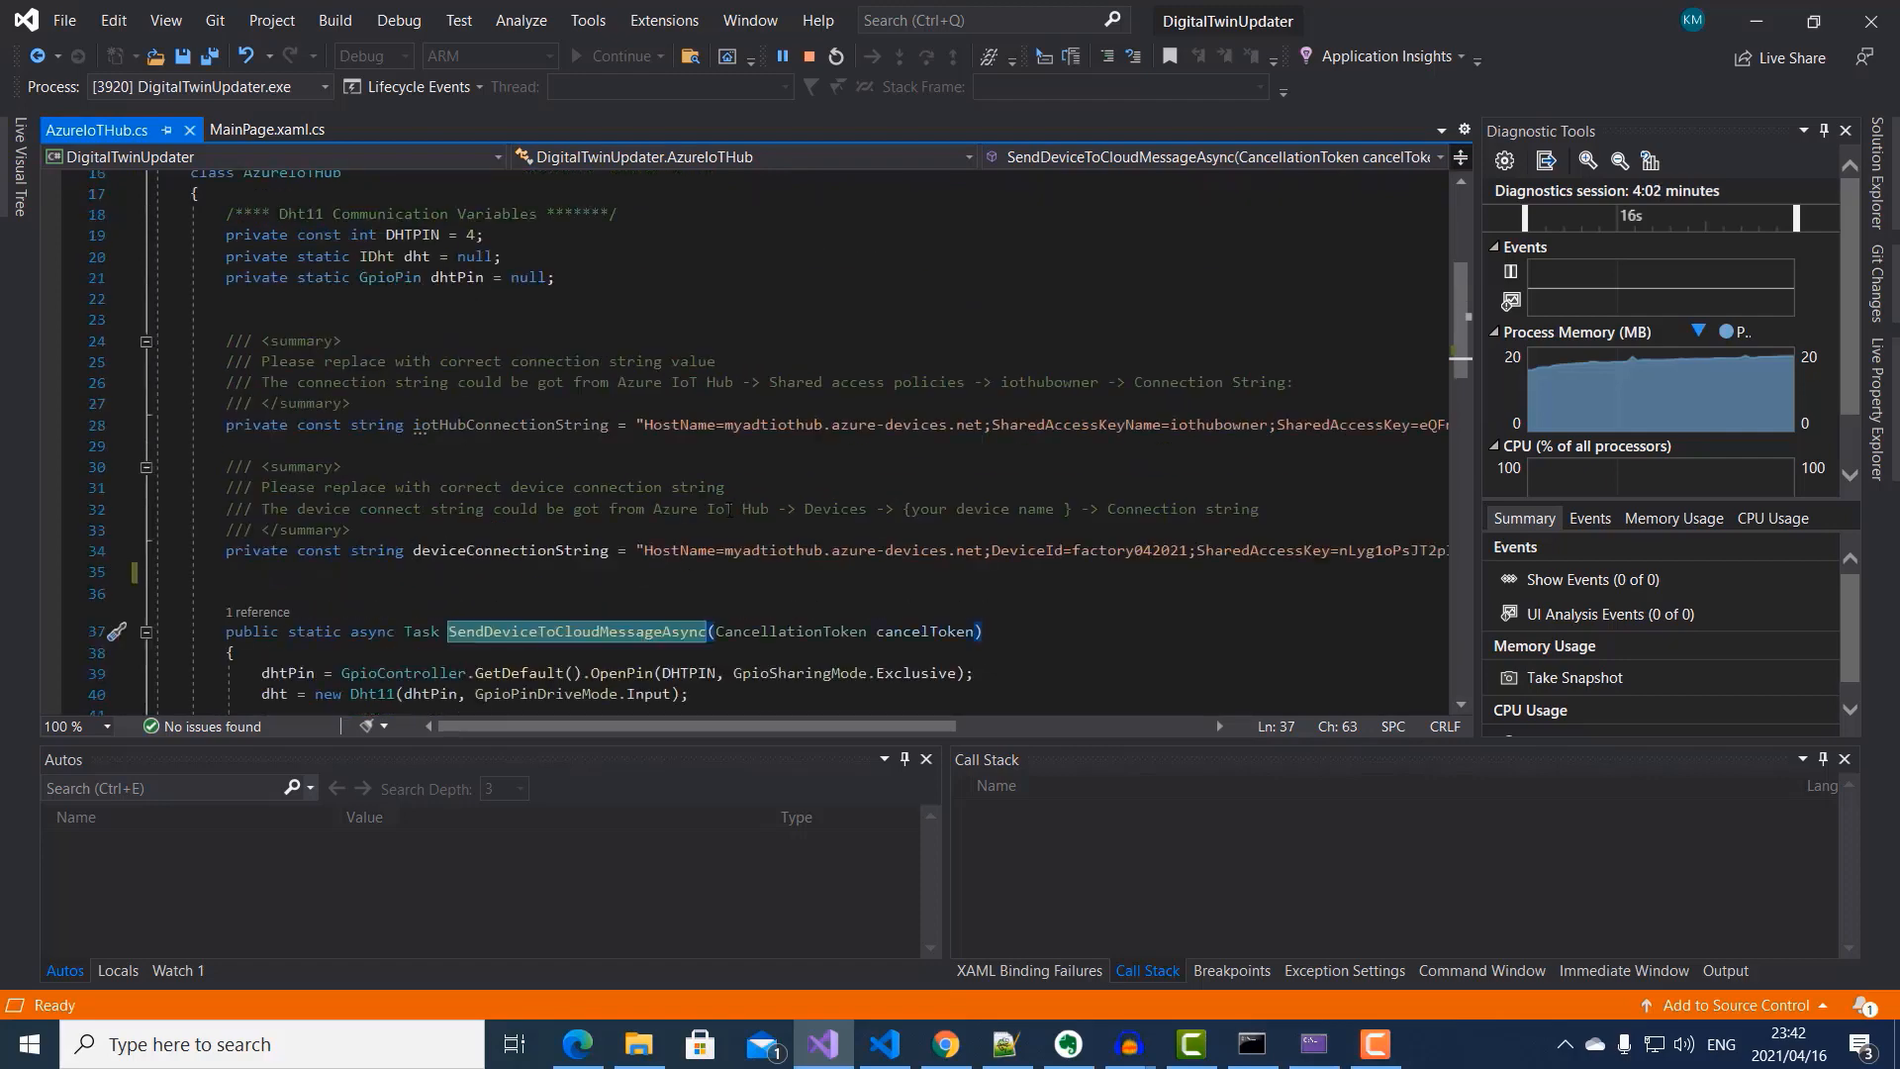
scroll(729, 510, up, 4)
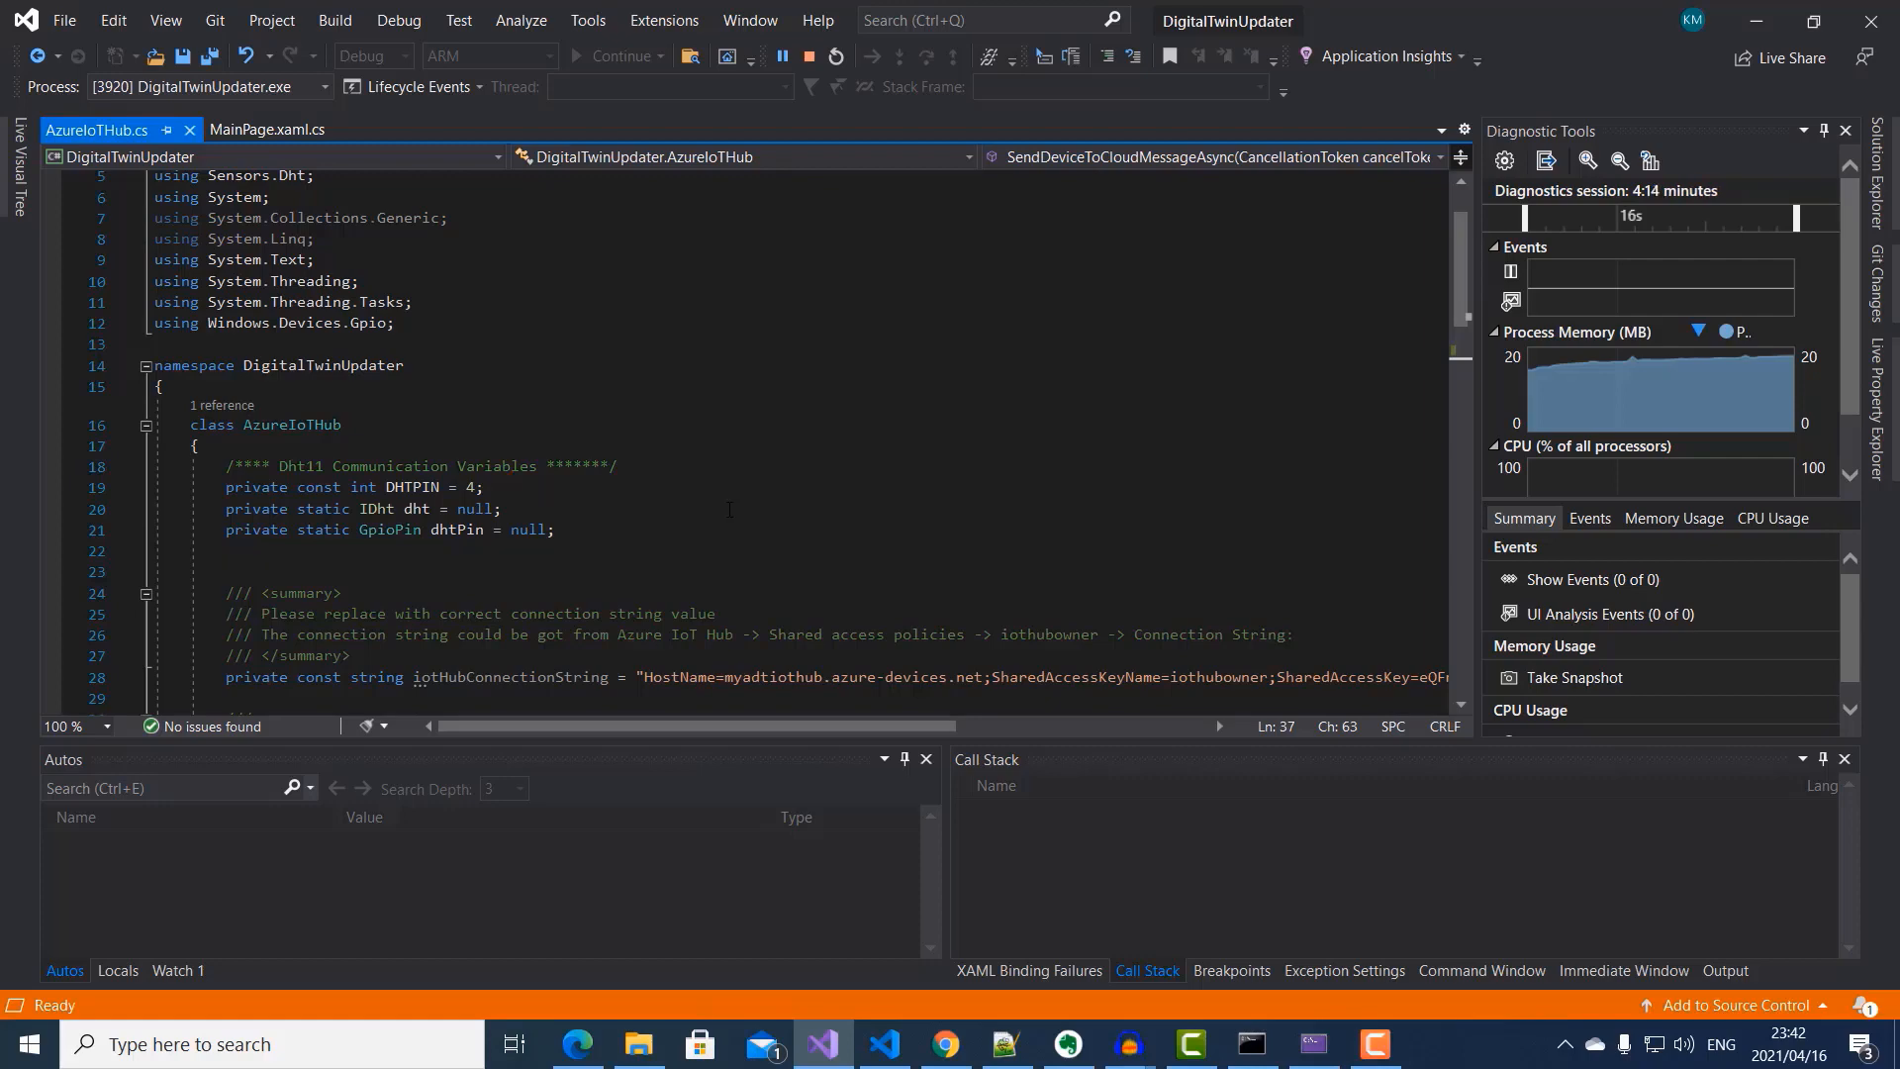
Step: Examine the IoT hub and device connection string declarations and the body of SendDeviceToCloudMessageAsync, from DHT11 reading to message sending and delay
scroll(729, 509, down, 2)
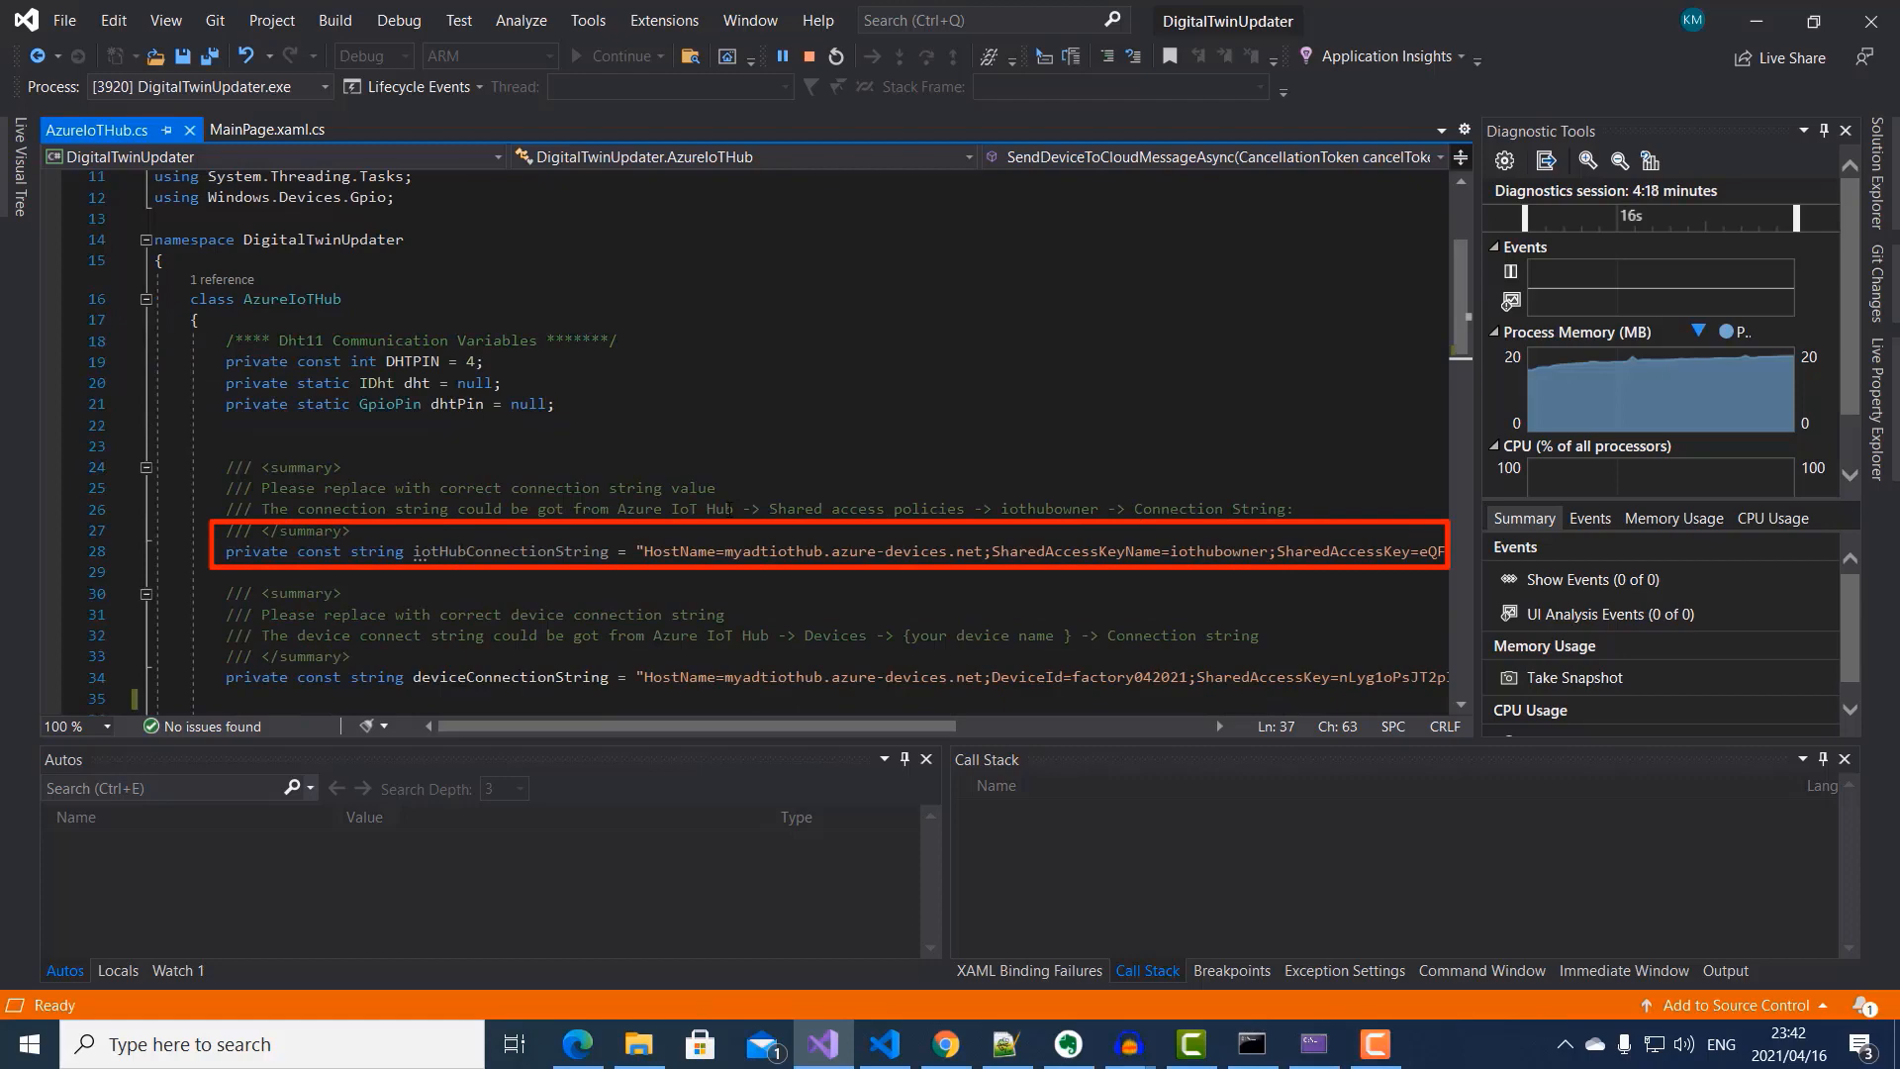
scroll(732, 509, down, 2)
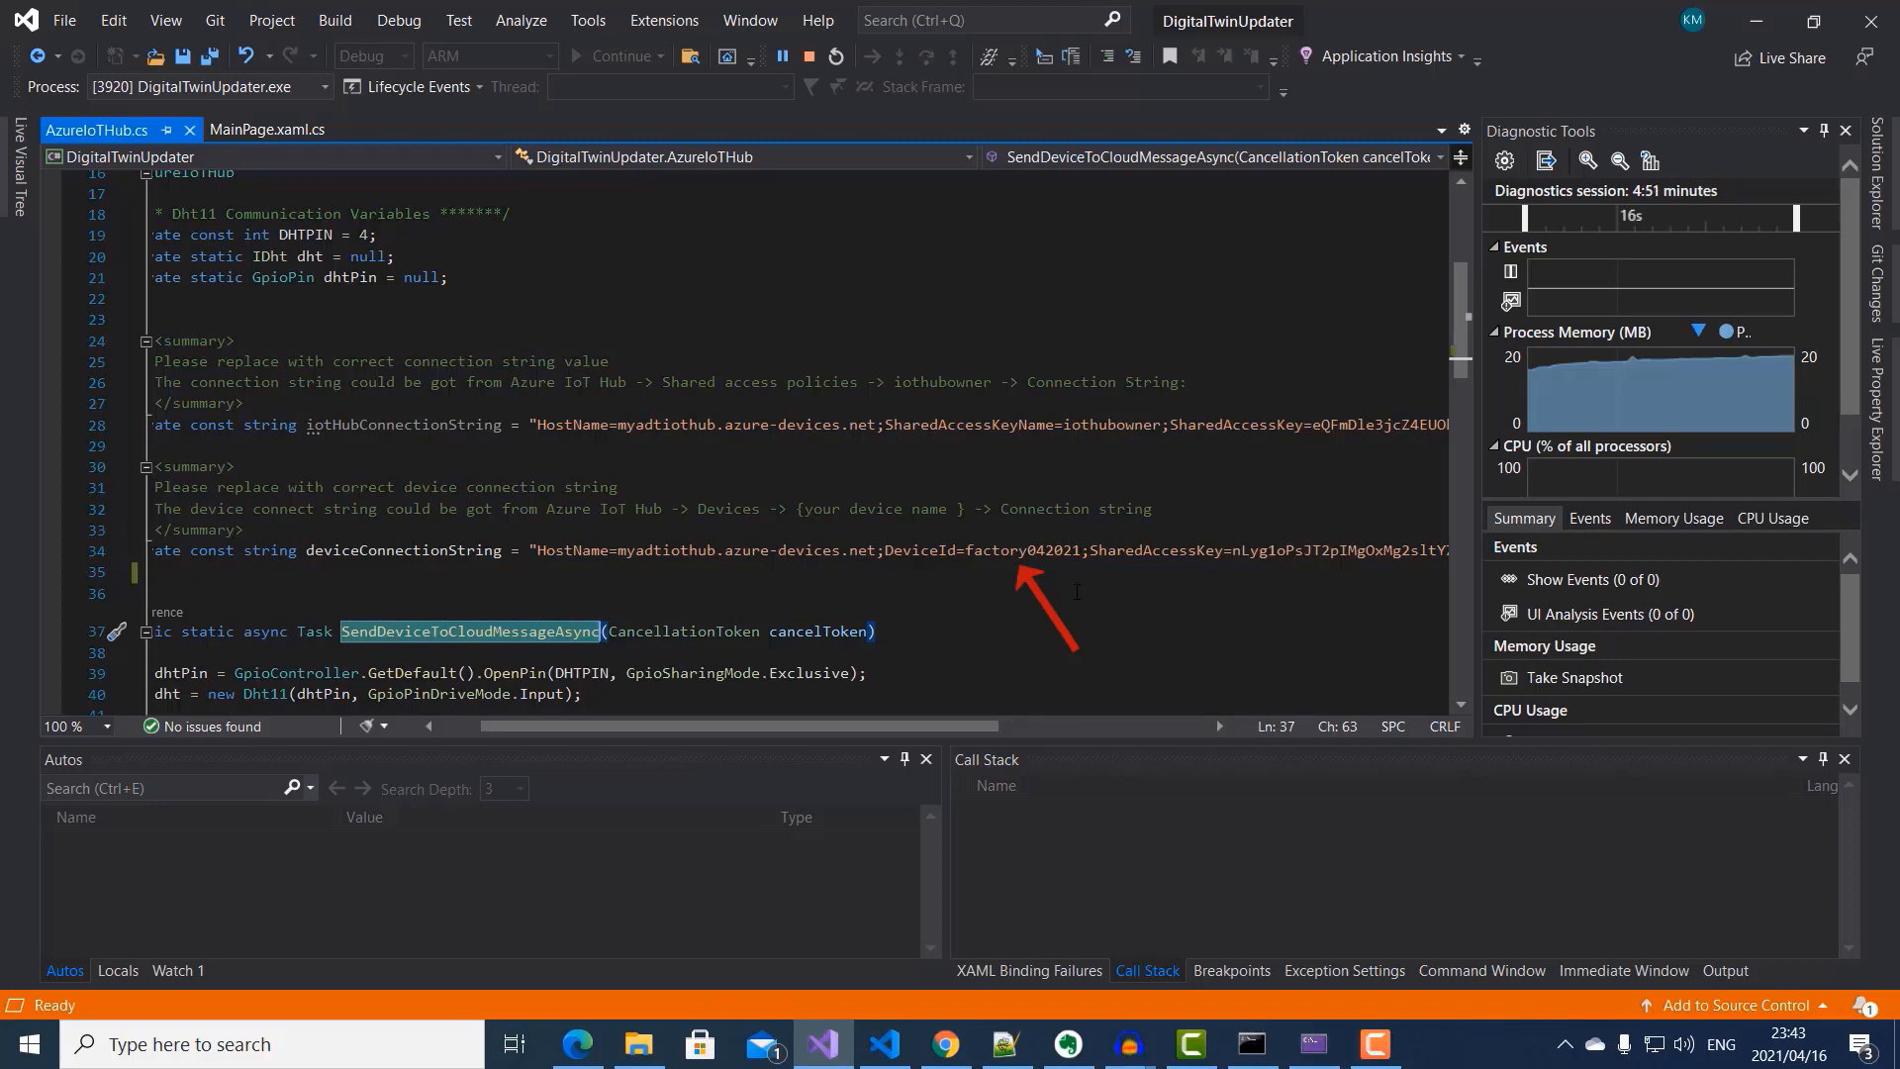
drag(810, 726, 770, 728)
scroll(899, 551, down, 5)
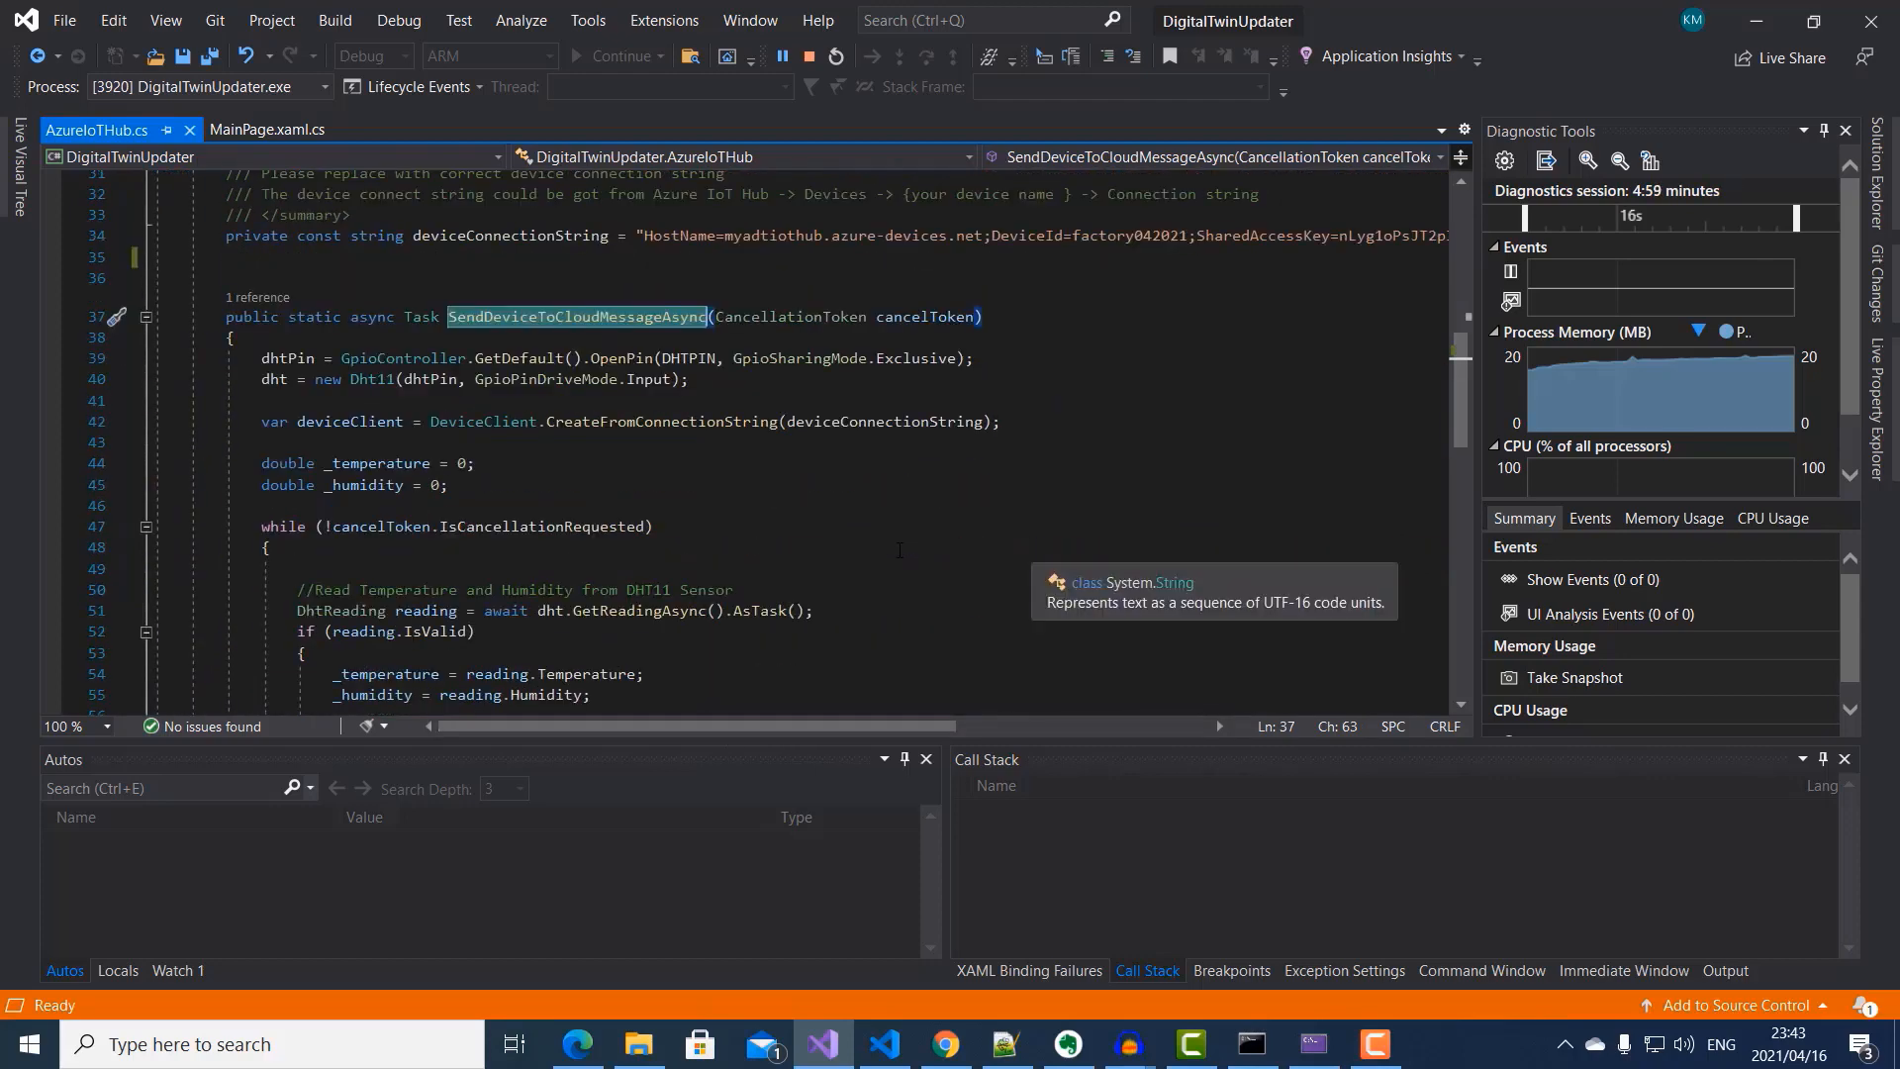
scroll(900, 550, down, 1)
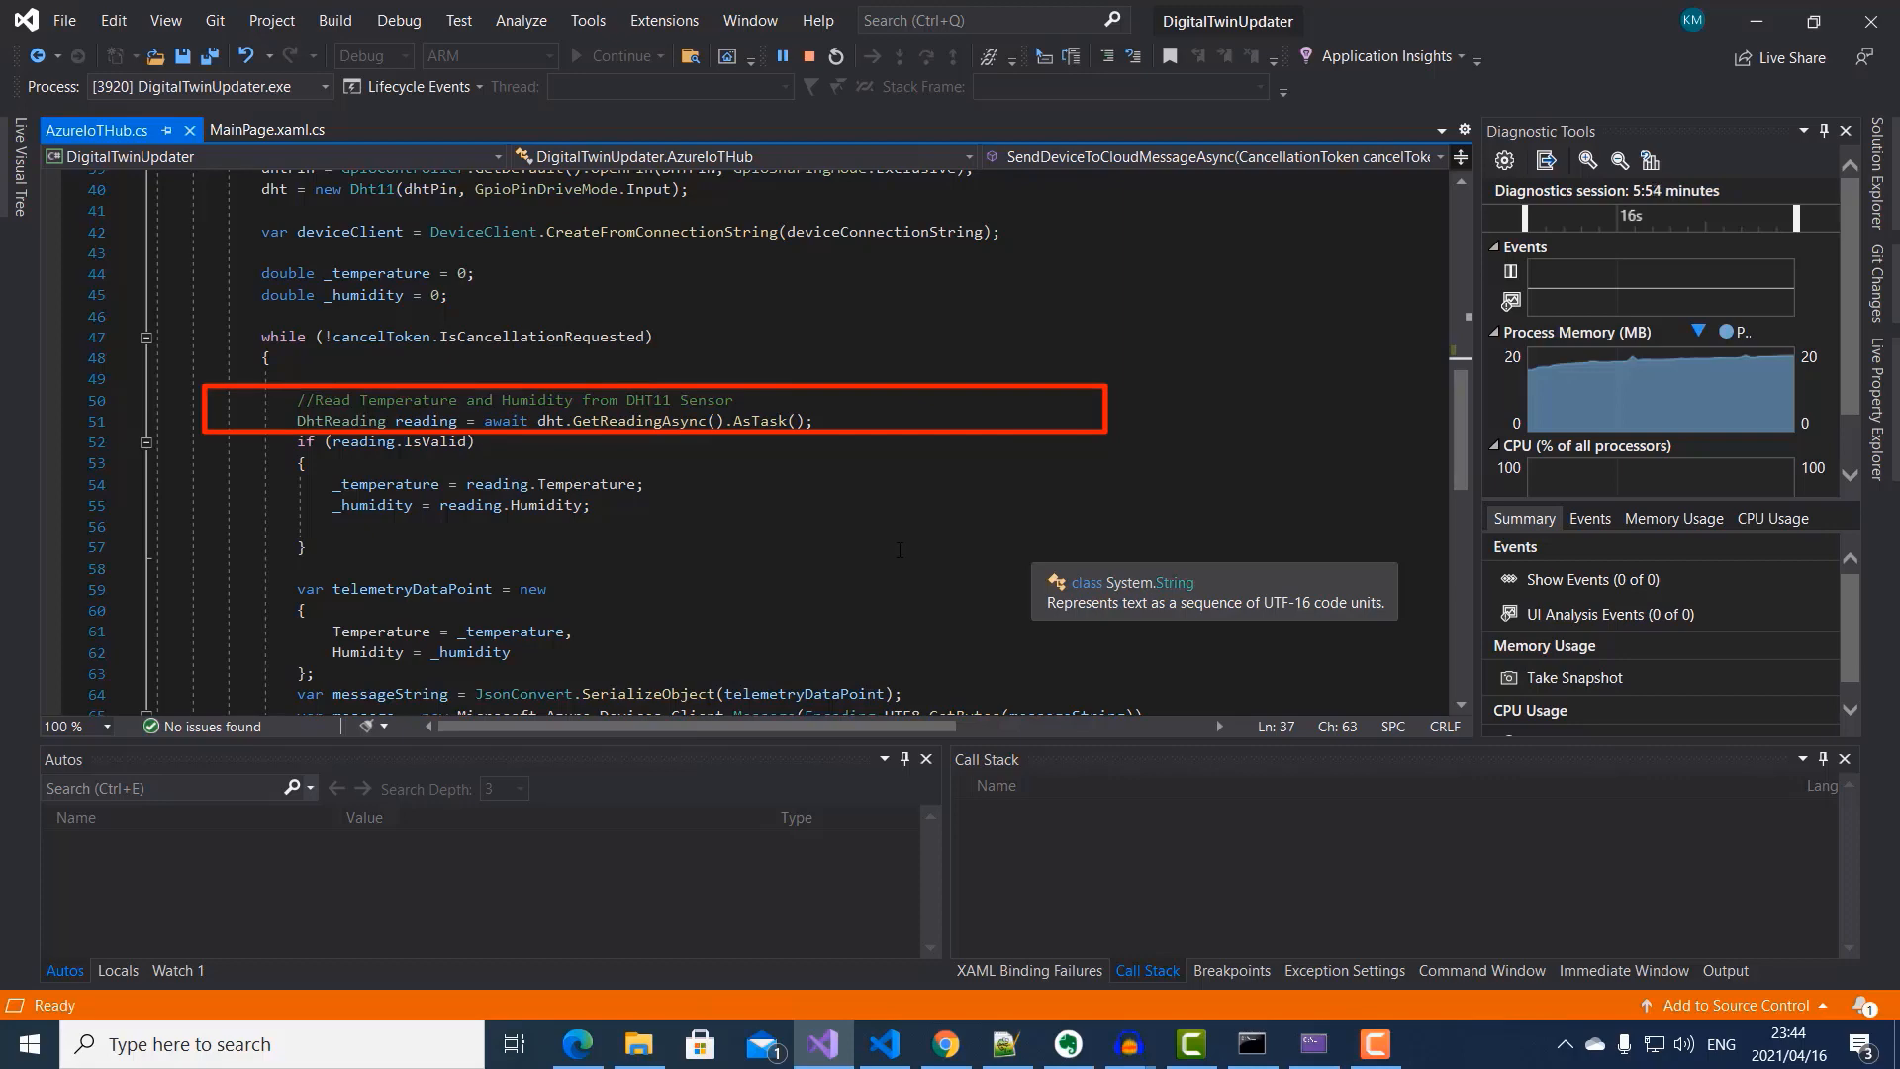
scroll(900, 550, down, 4)
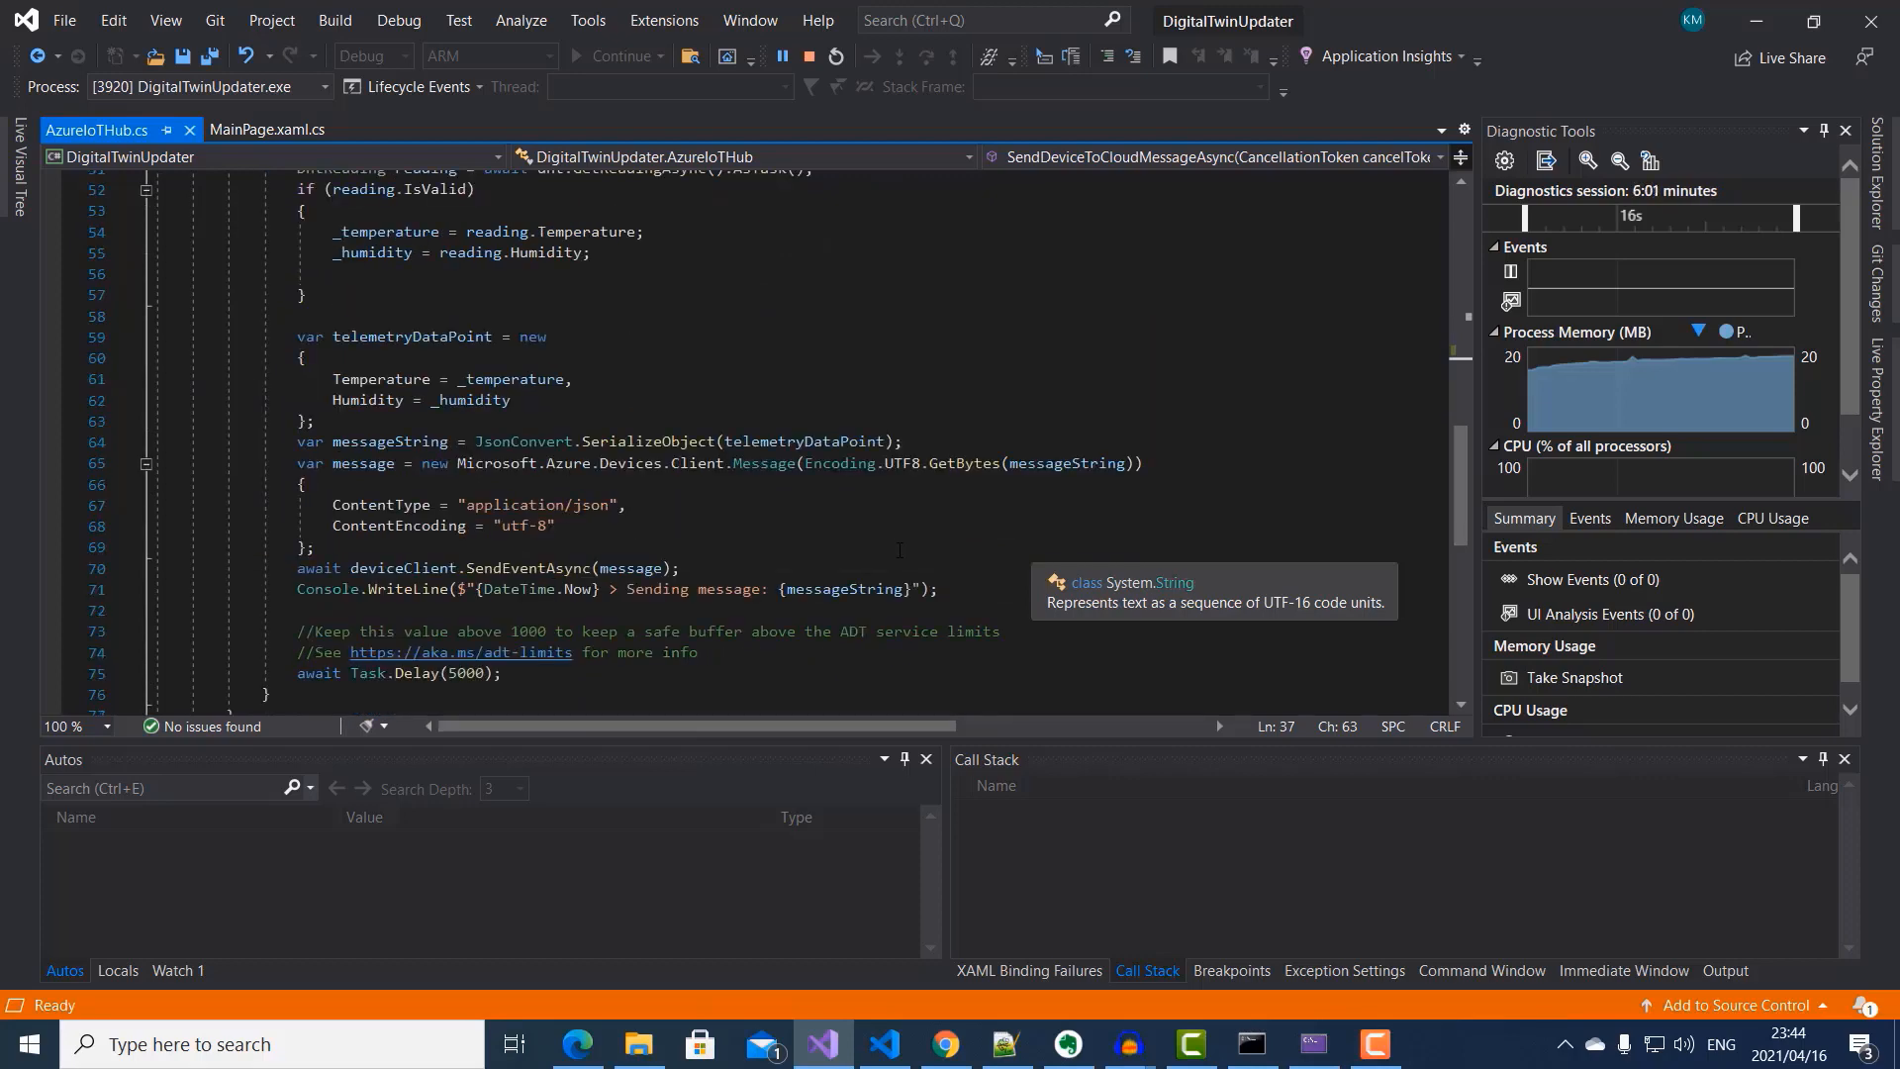
scroll(900, 550, down, 1)
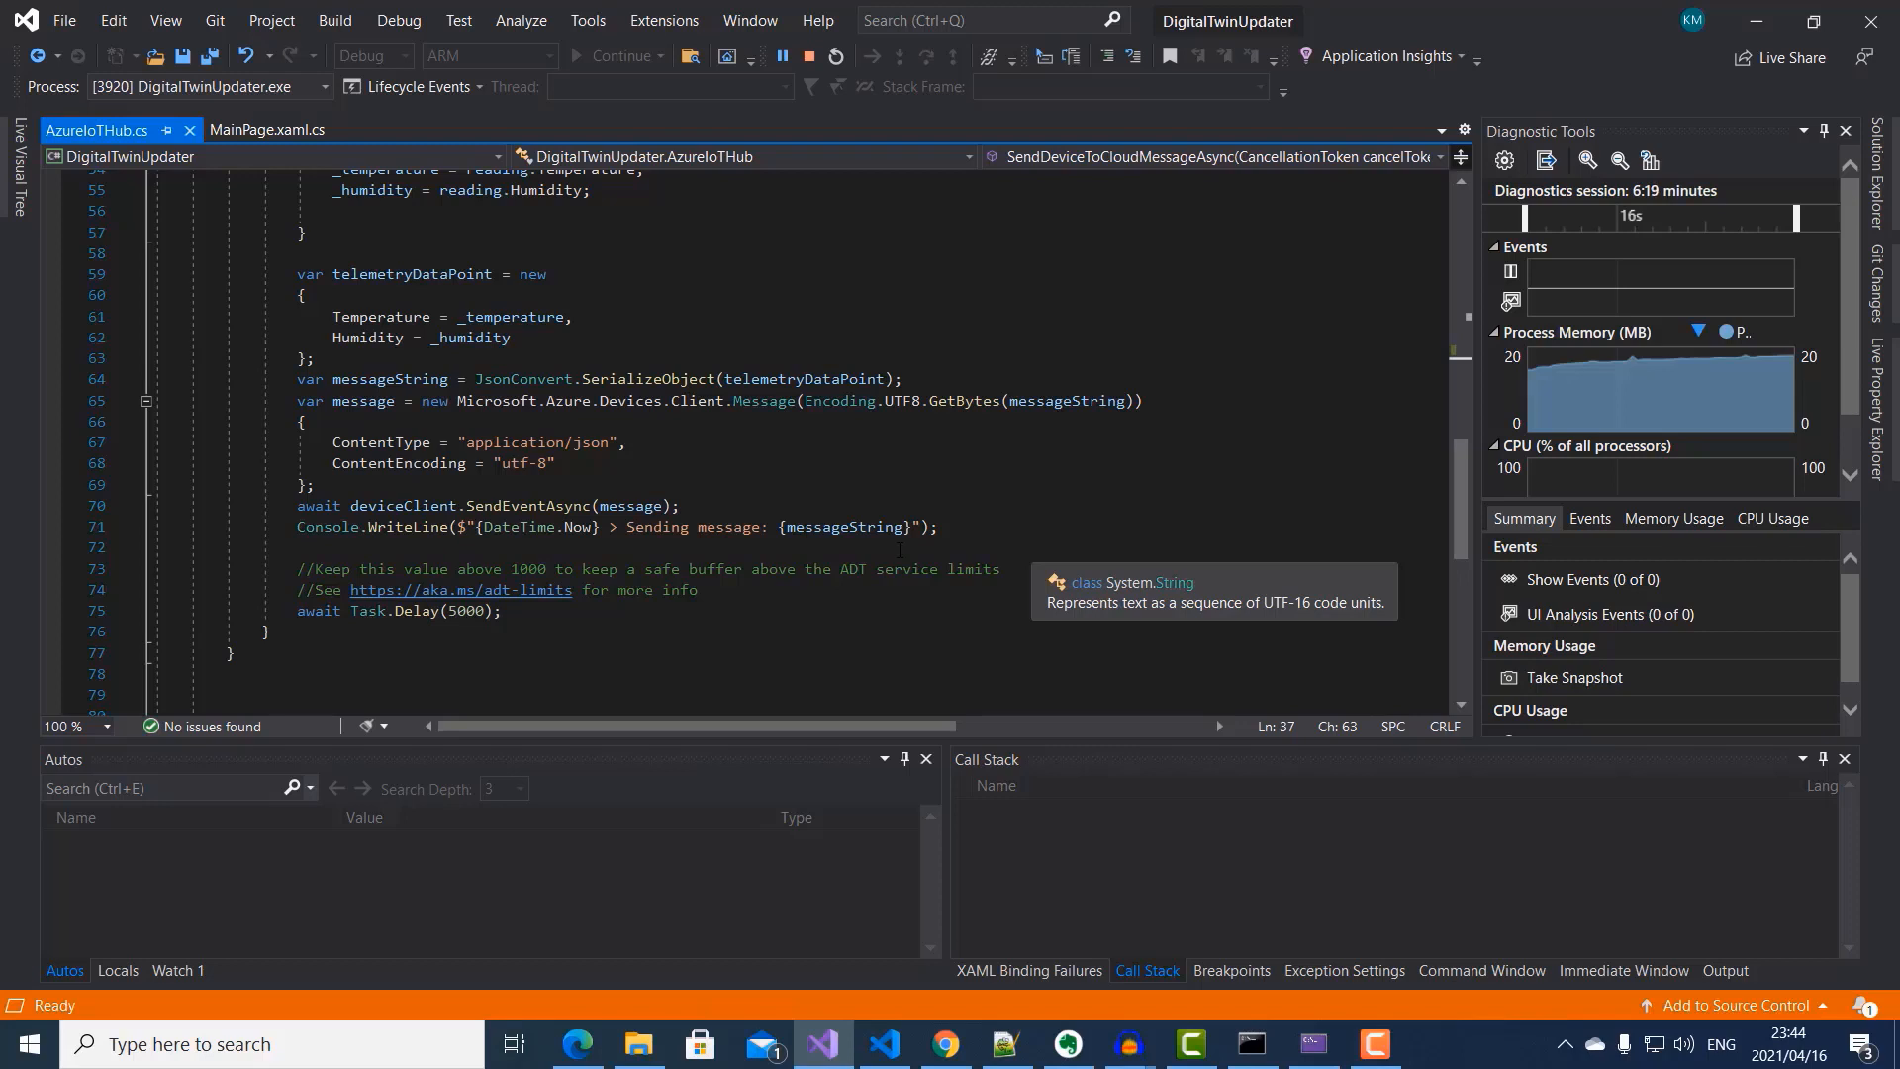
Step: Switch to the Azure portal, open the IoT hub myadtiothub, and inspect its message usage and event subscription metrics
click(582, 1052)
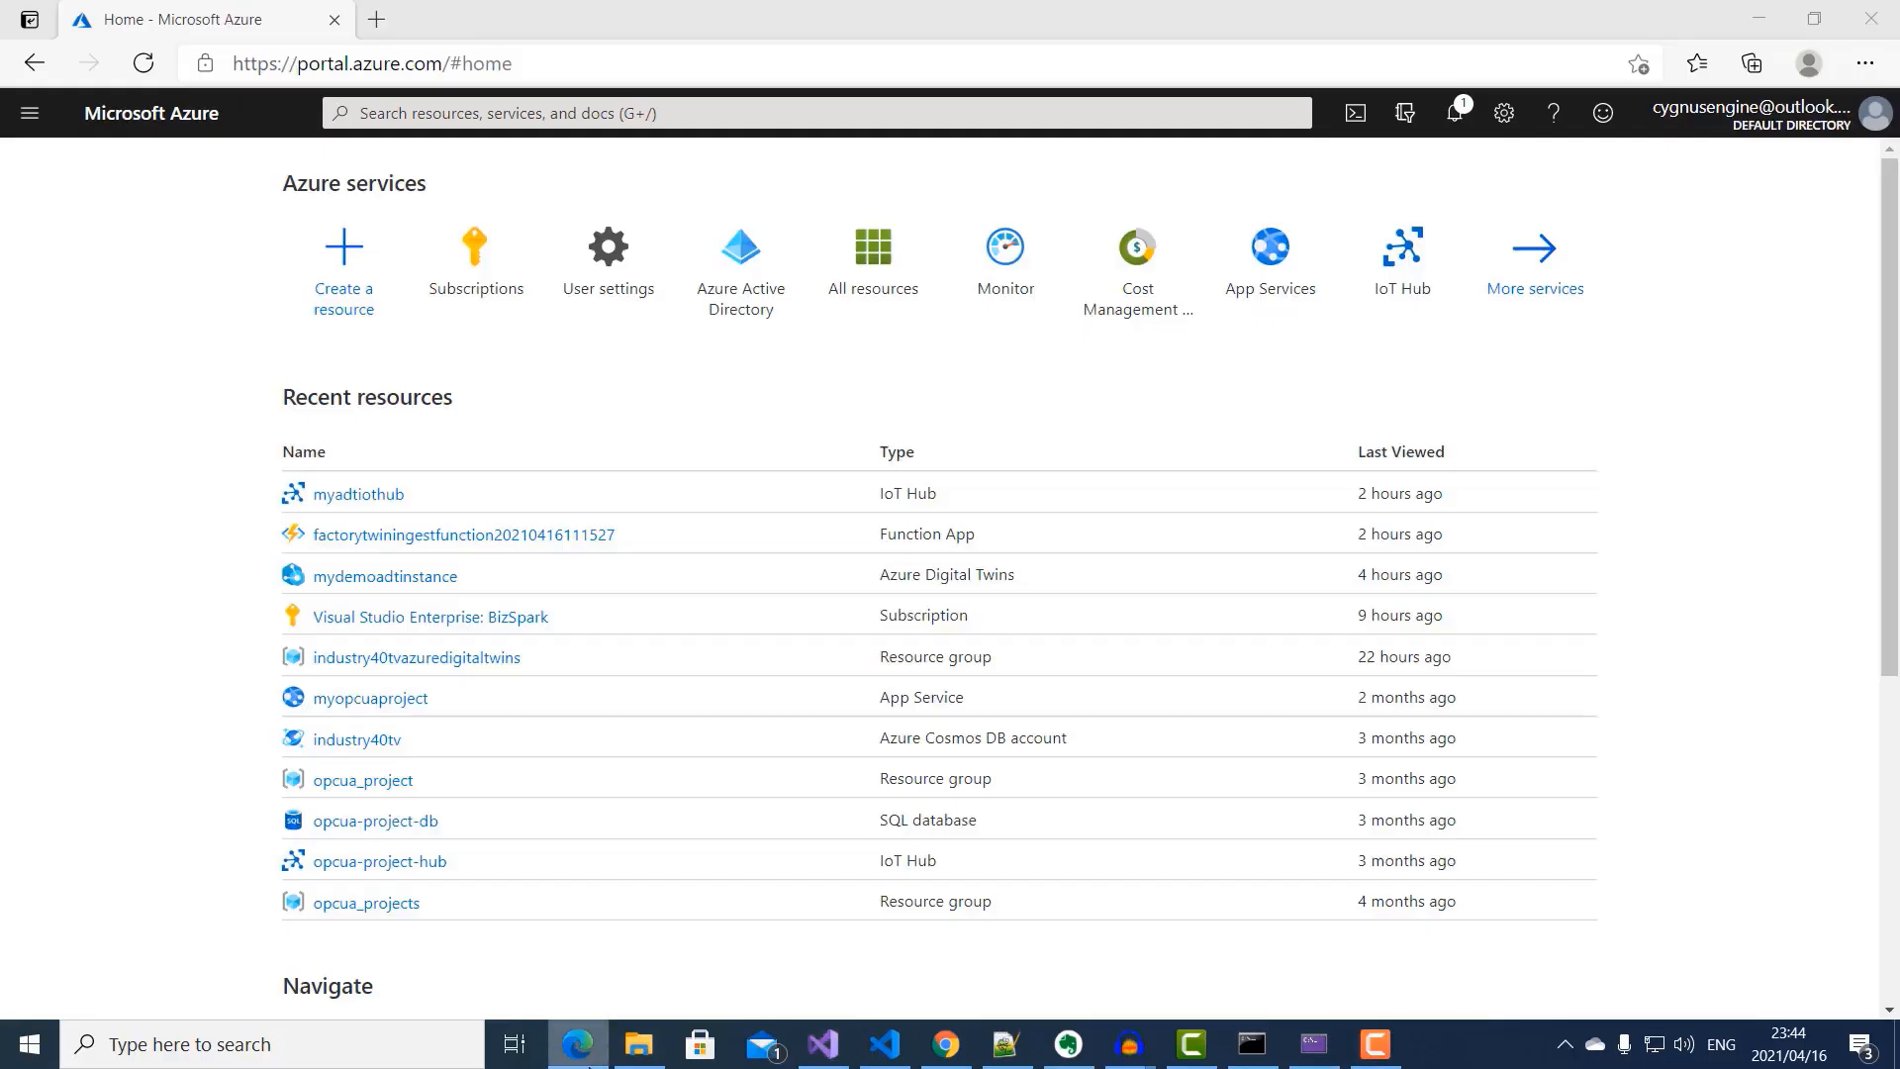
click(371, 498)
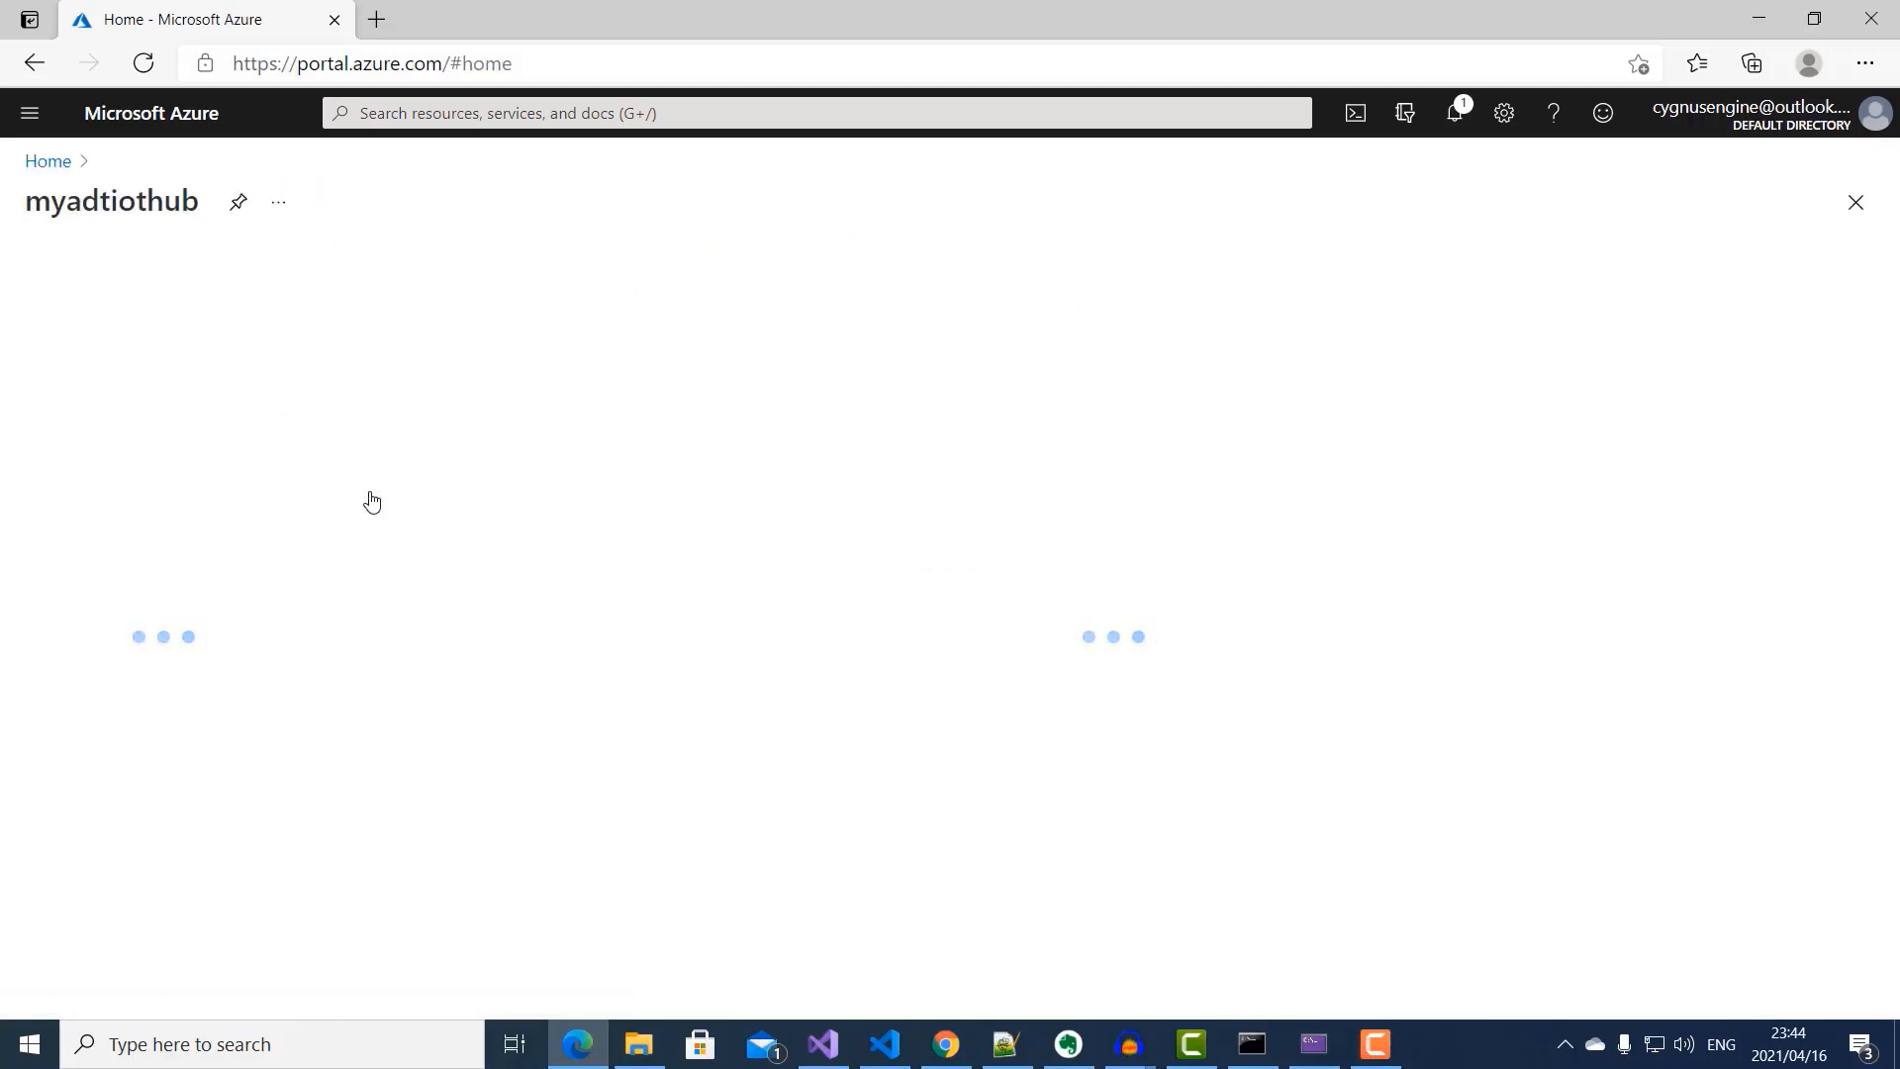
scroll(1107, 577, down, 10)
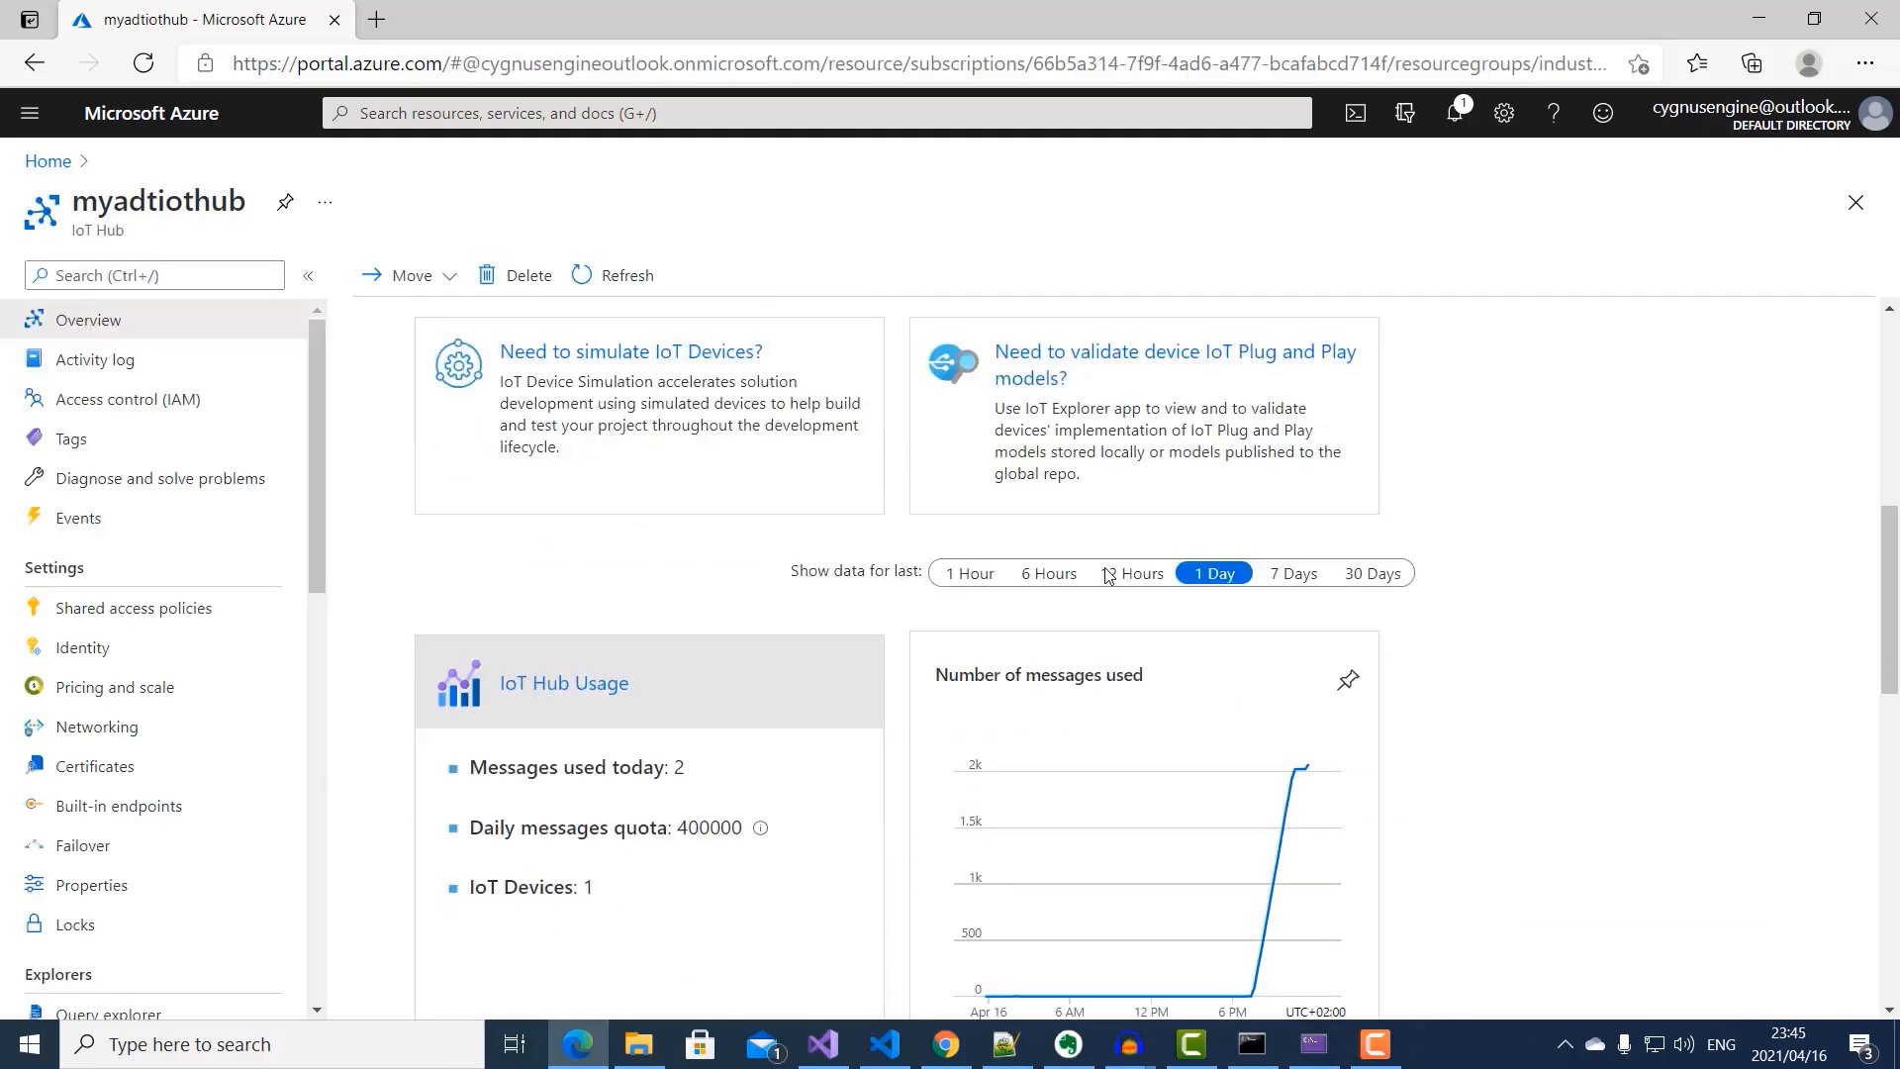
scroll(1107, 577, down, 1)
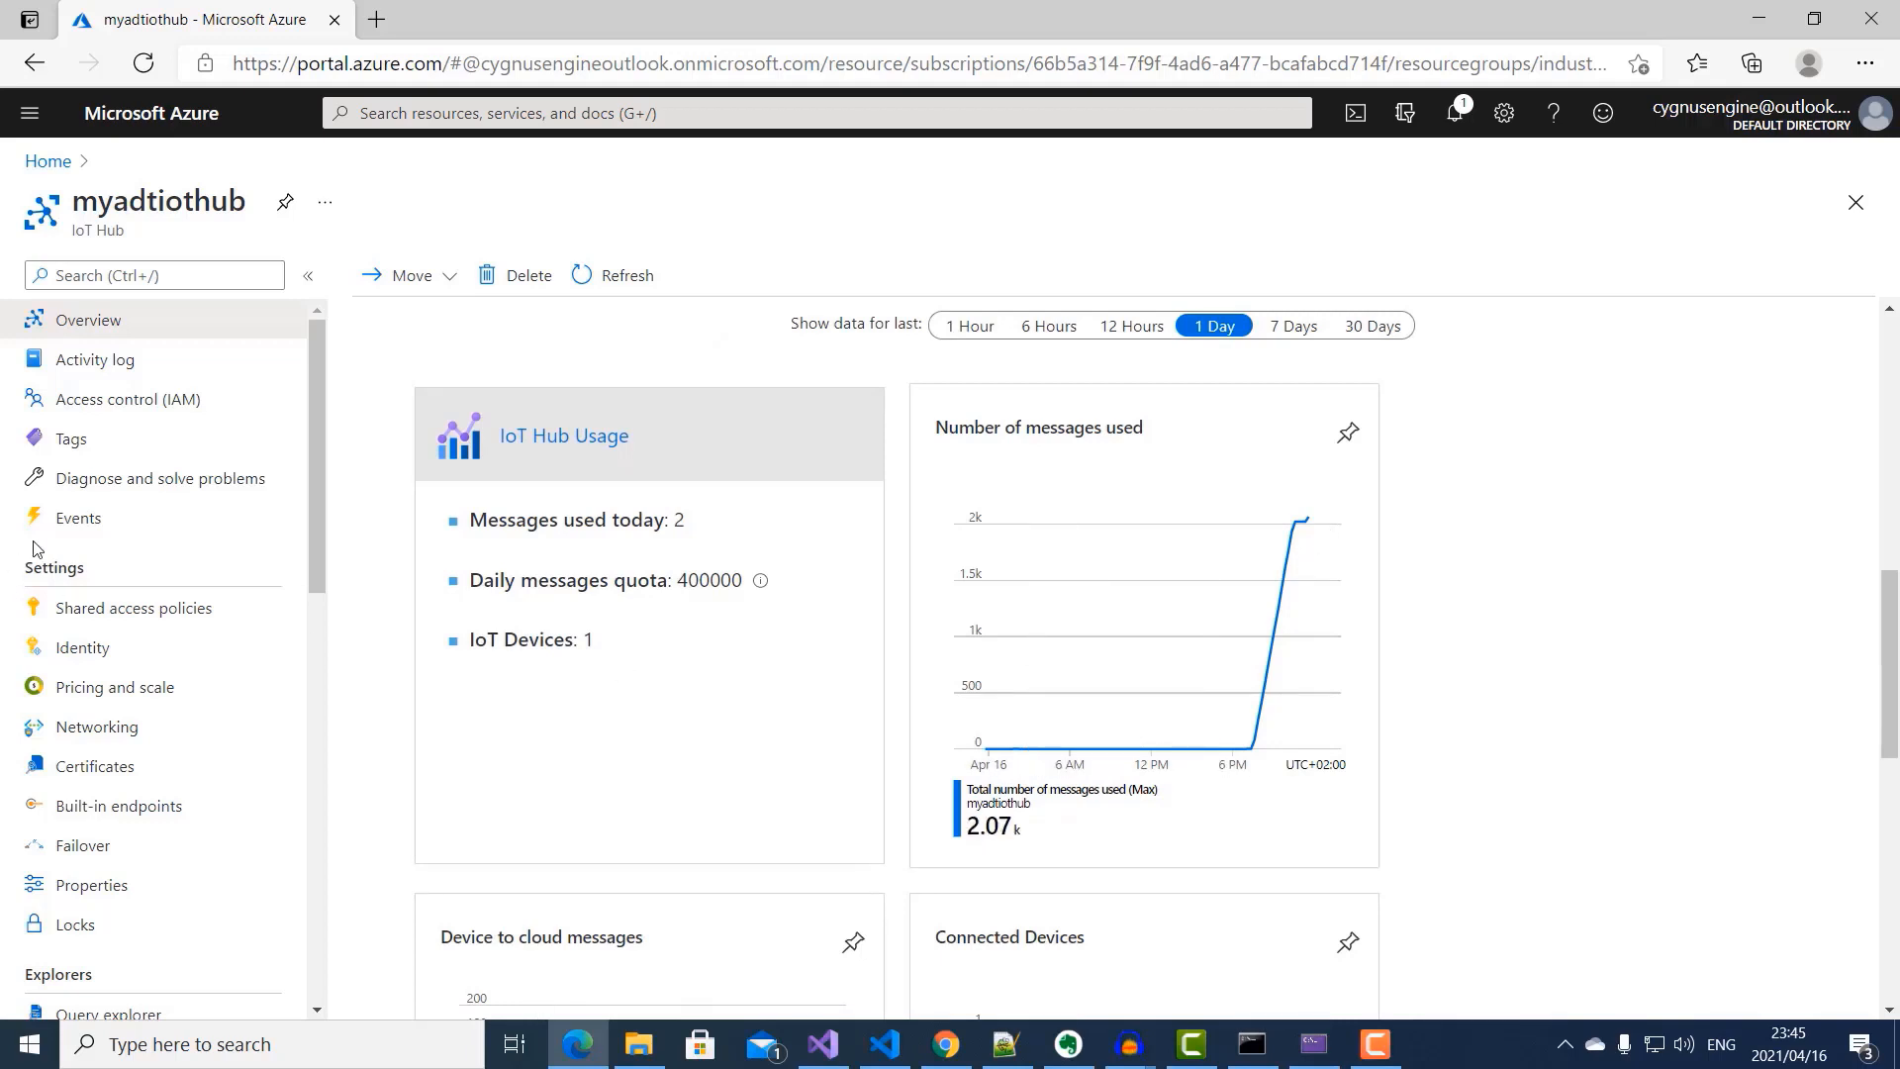
click(111, 531)
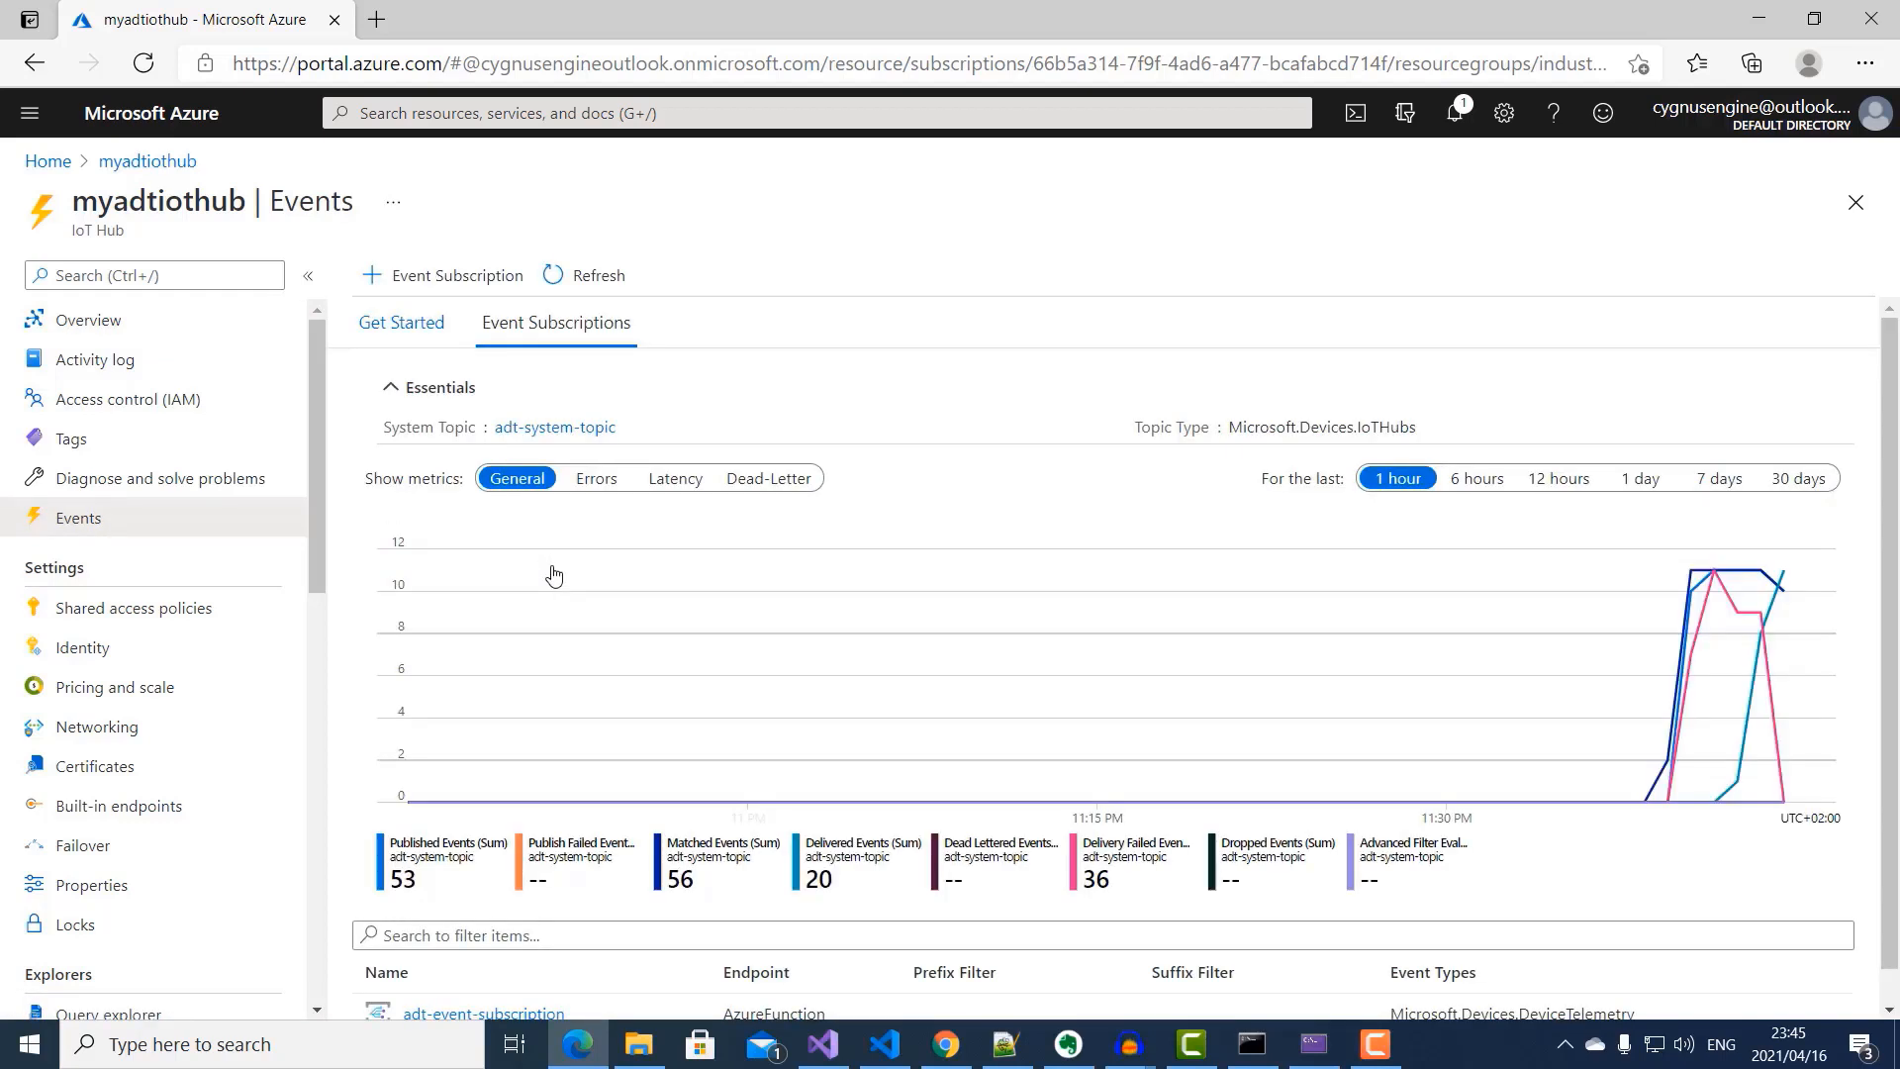
scroll(555, 577, down, 2)
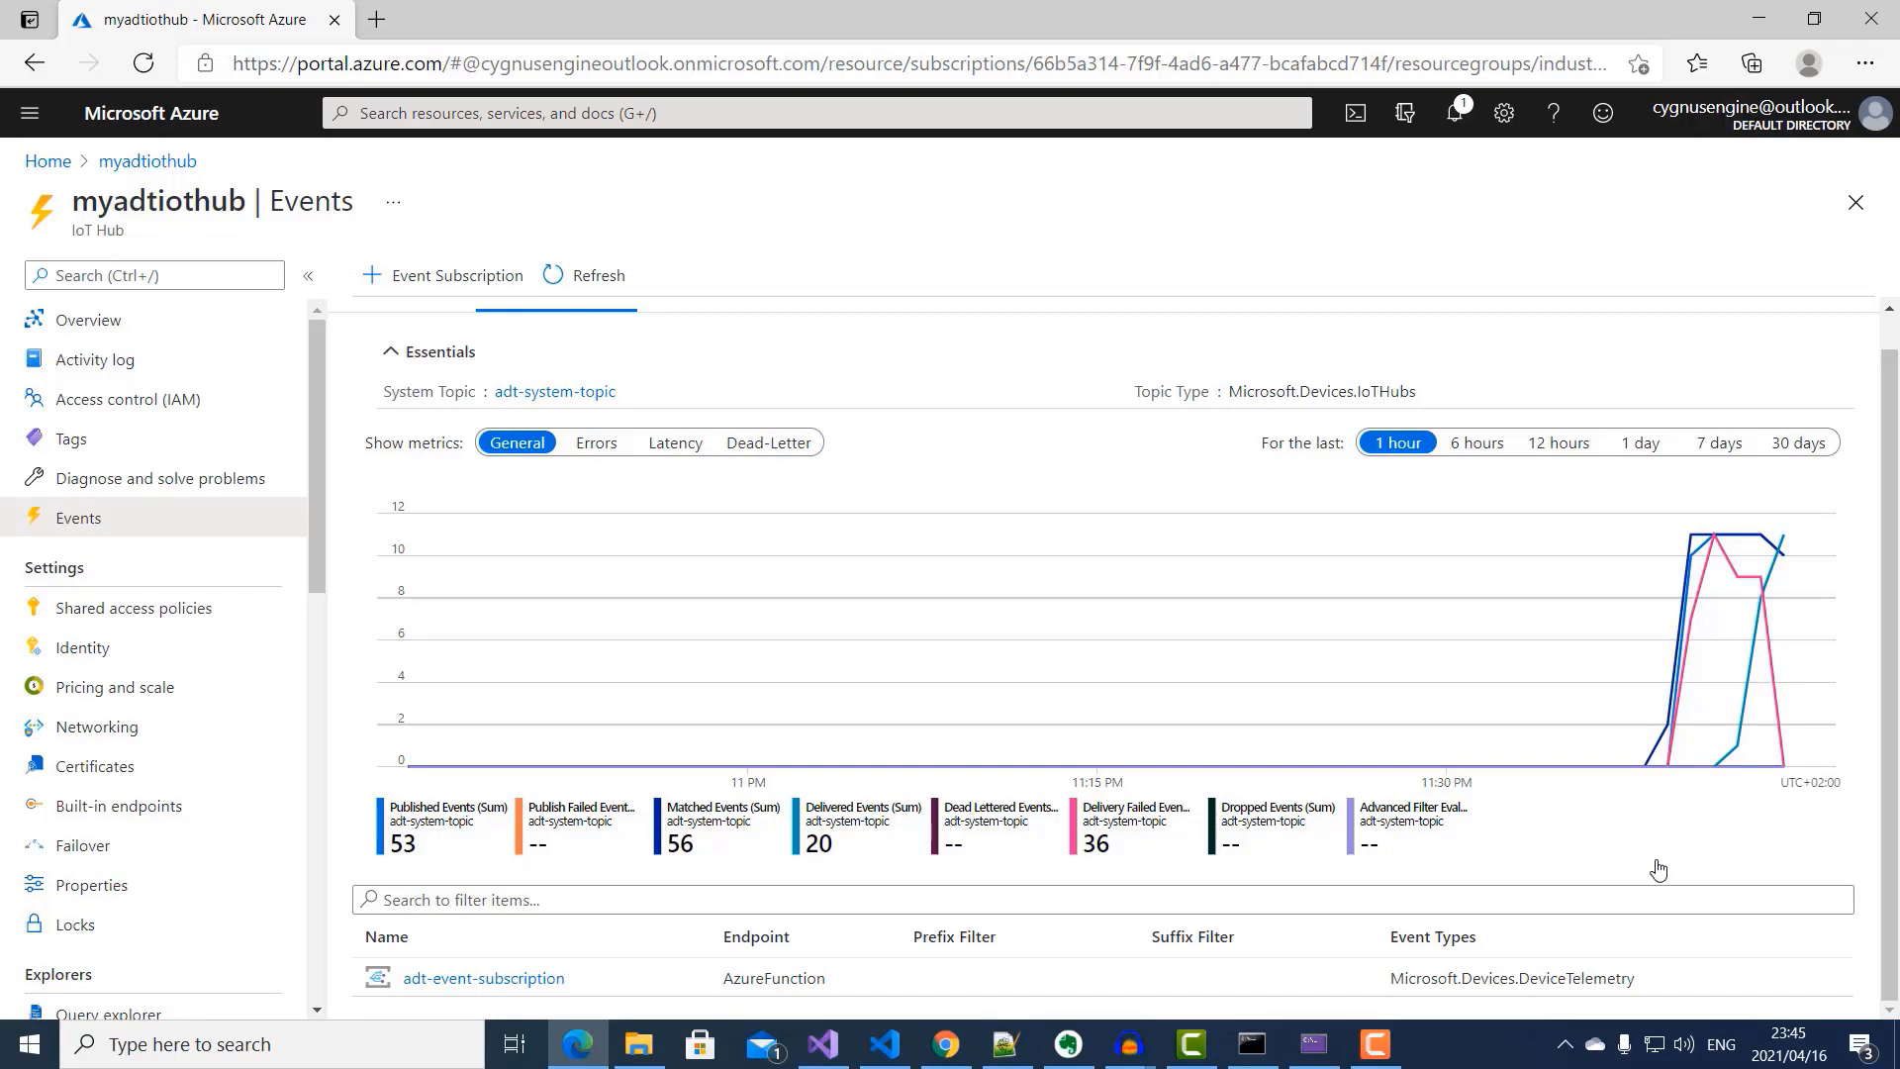
Step: Switch to Azure Digital Twins Explorer and repeatedly run SELECT * FROM digitaltwins to check the Temperature and Humidity of twin factory042021
click(945, 1044)
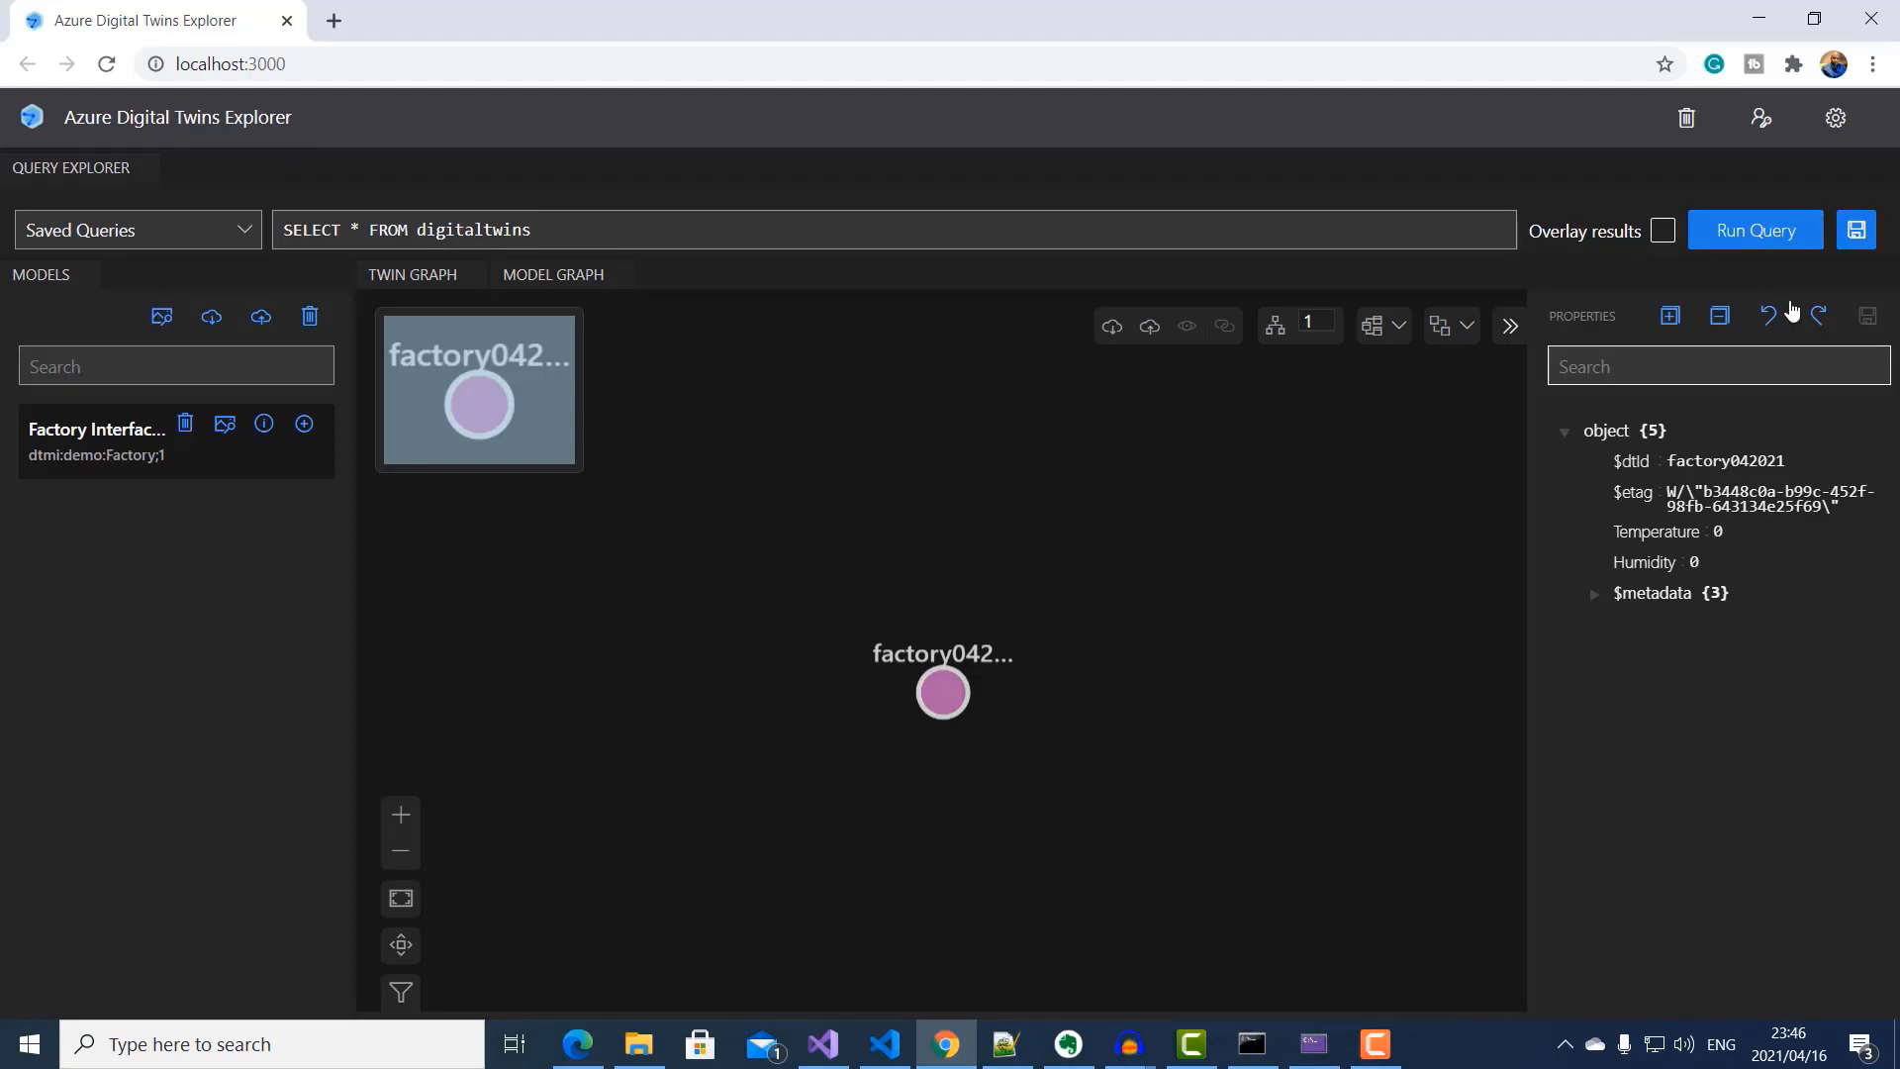
click(1734, 232)
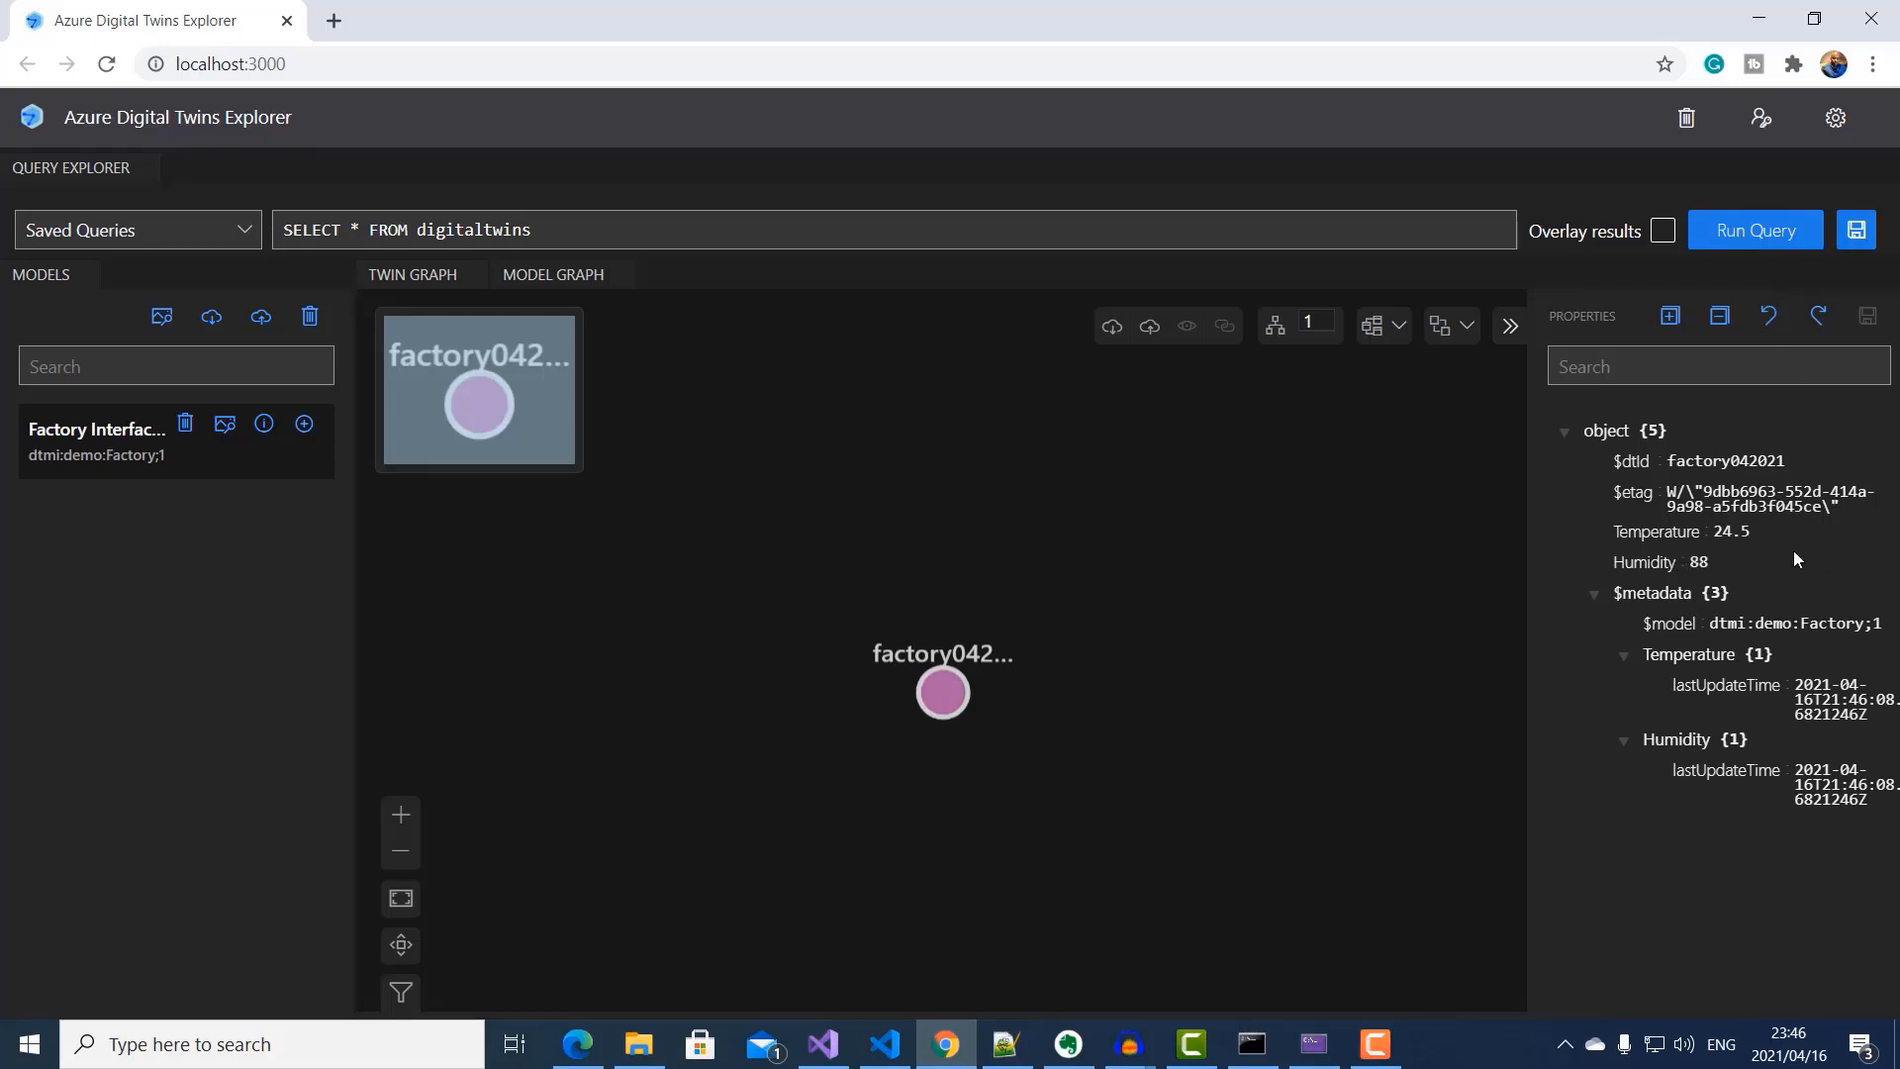
click(1753, 233)
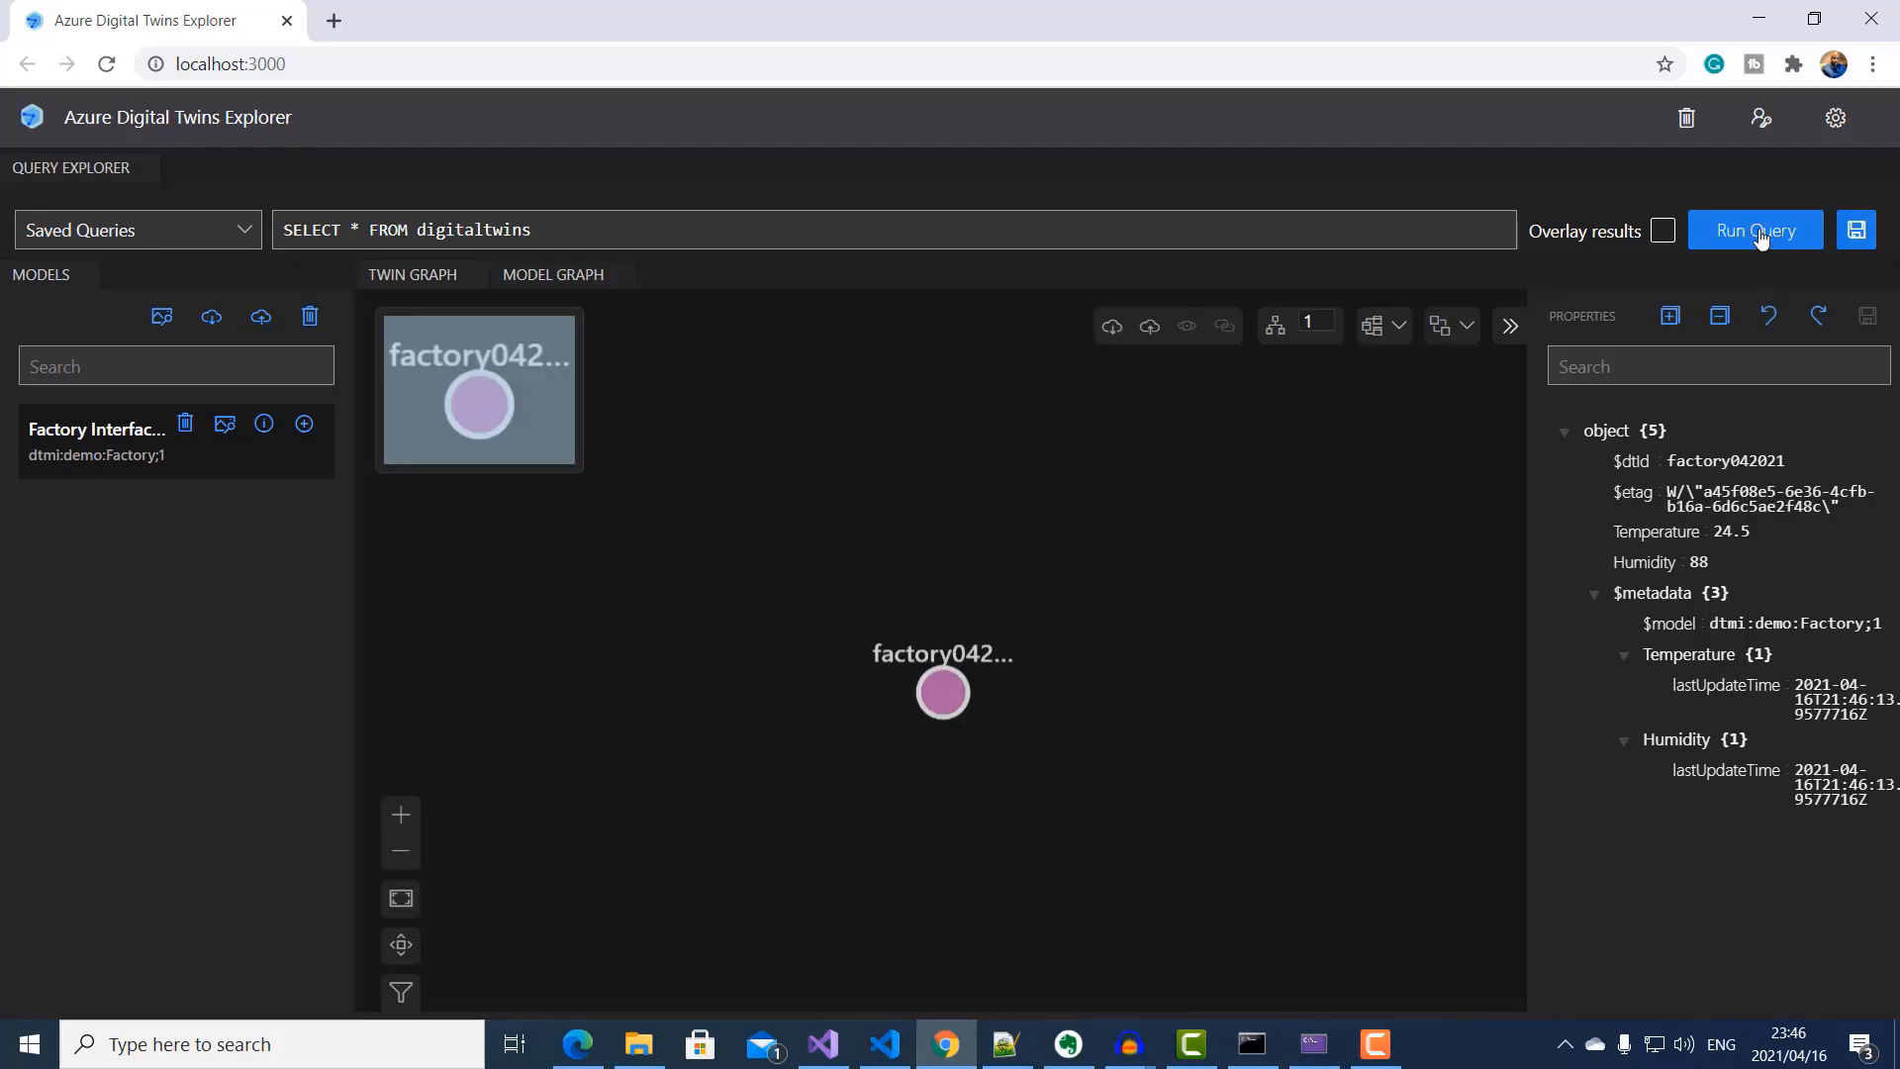
click(1758, 235)
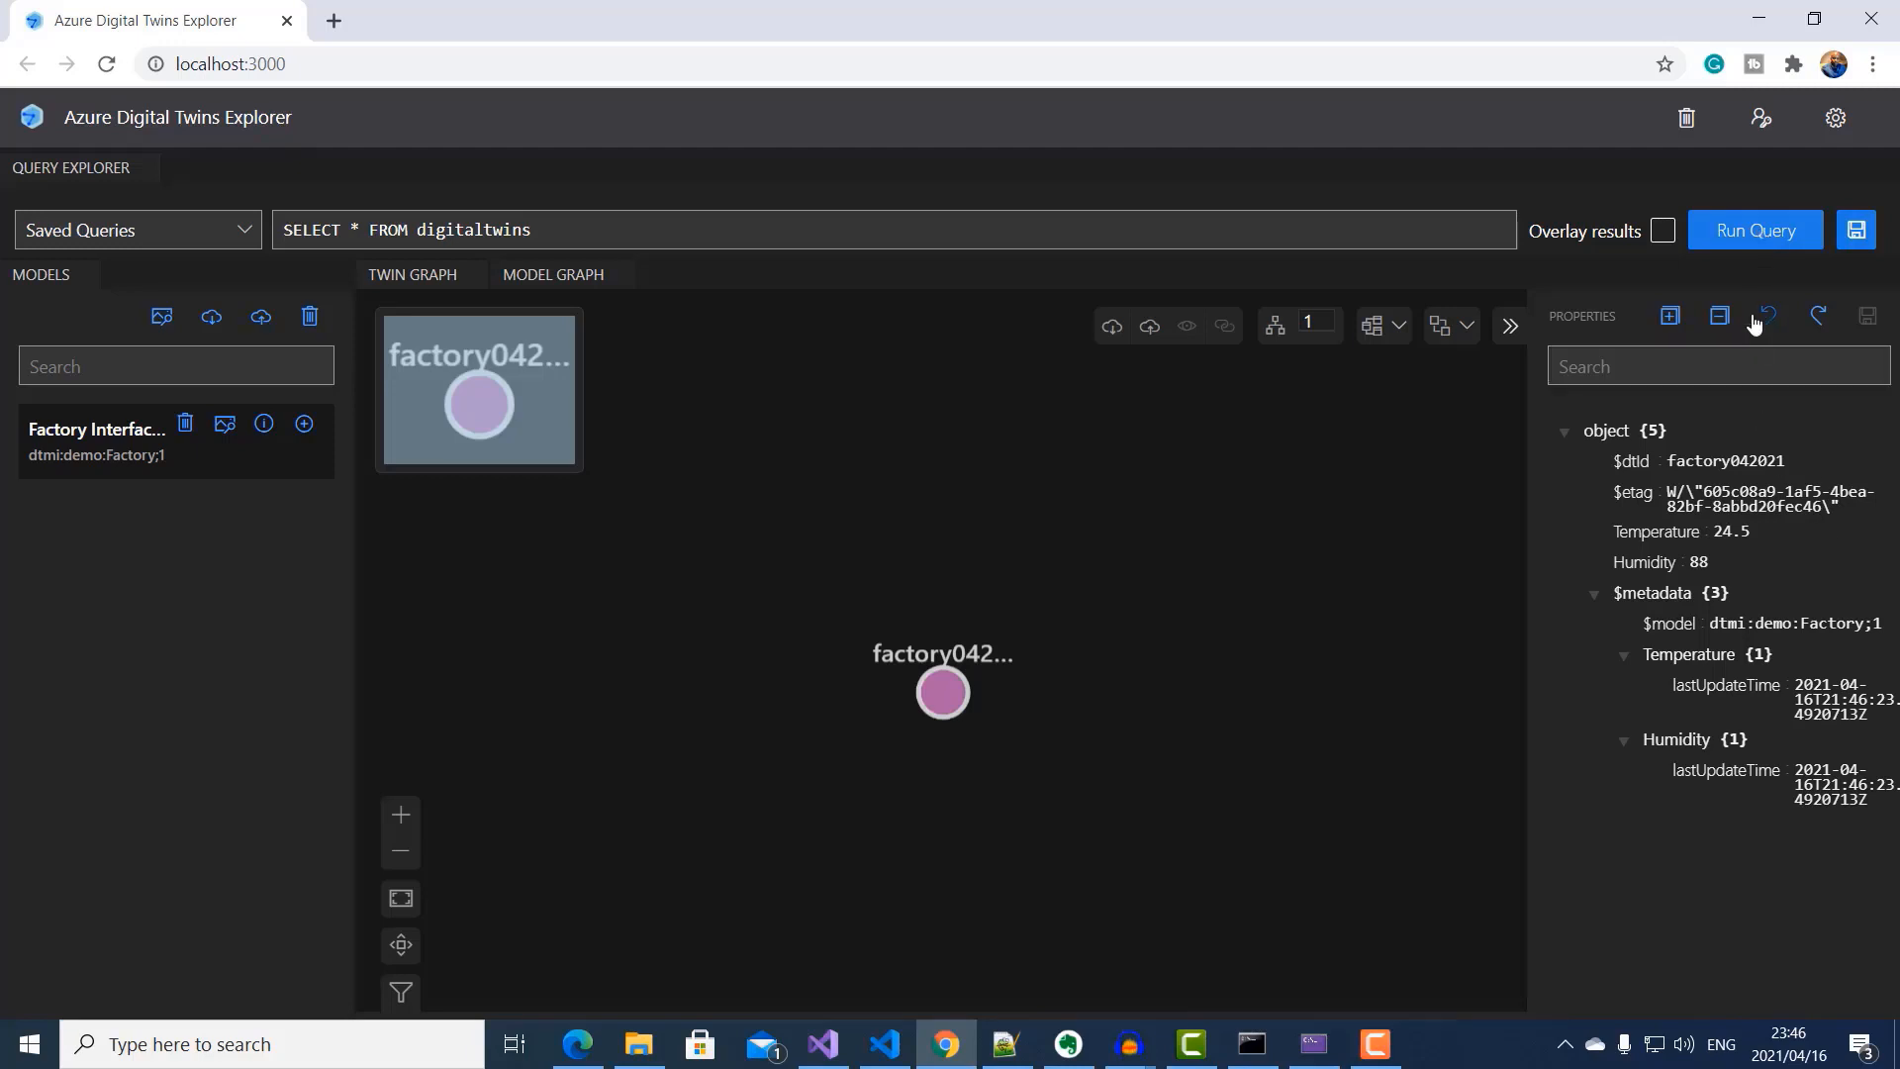
click(1755, 248)
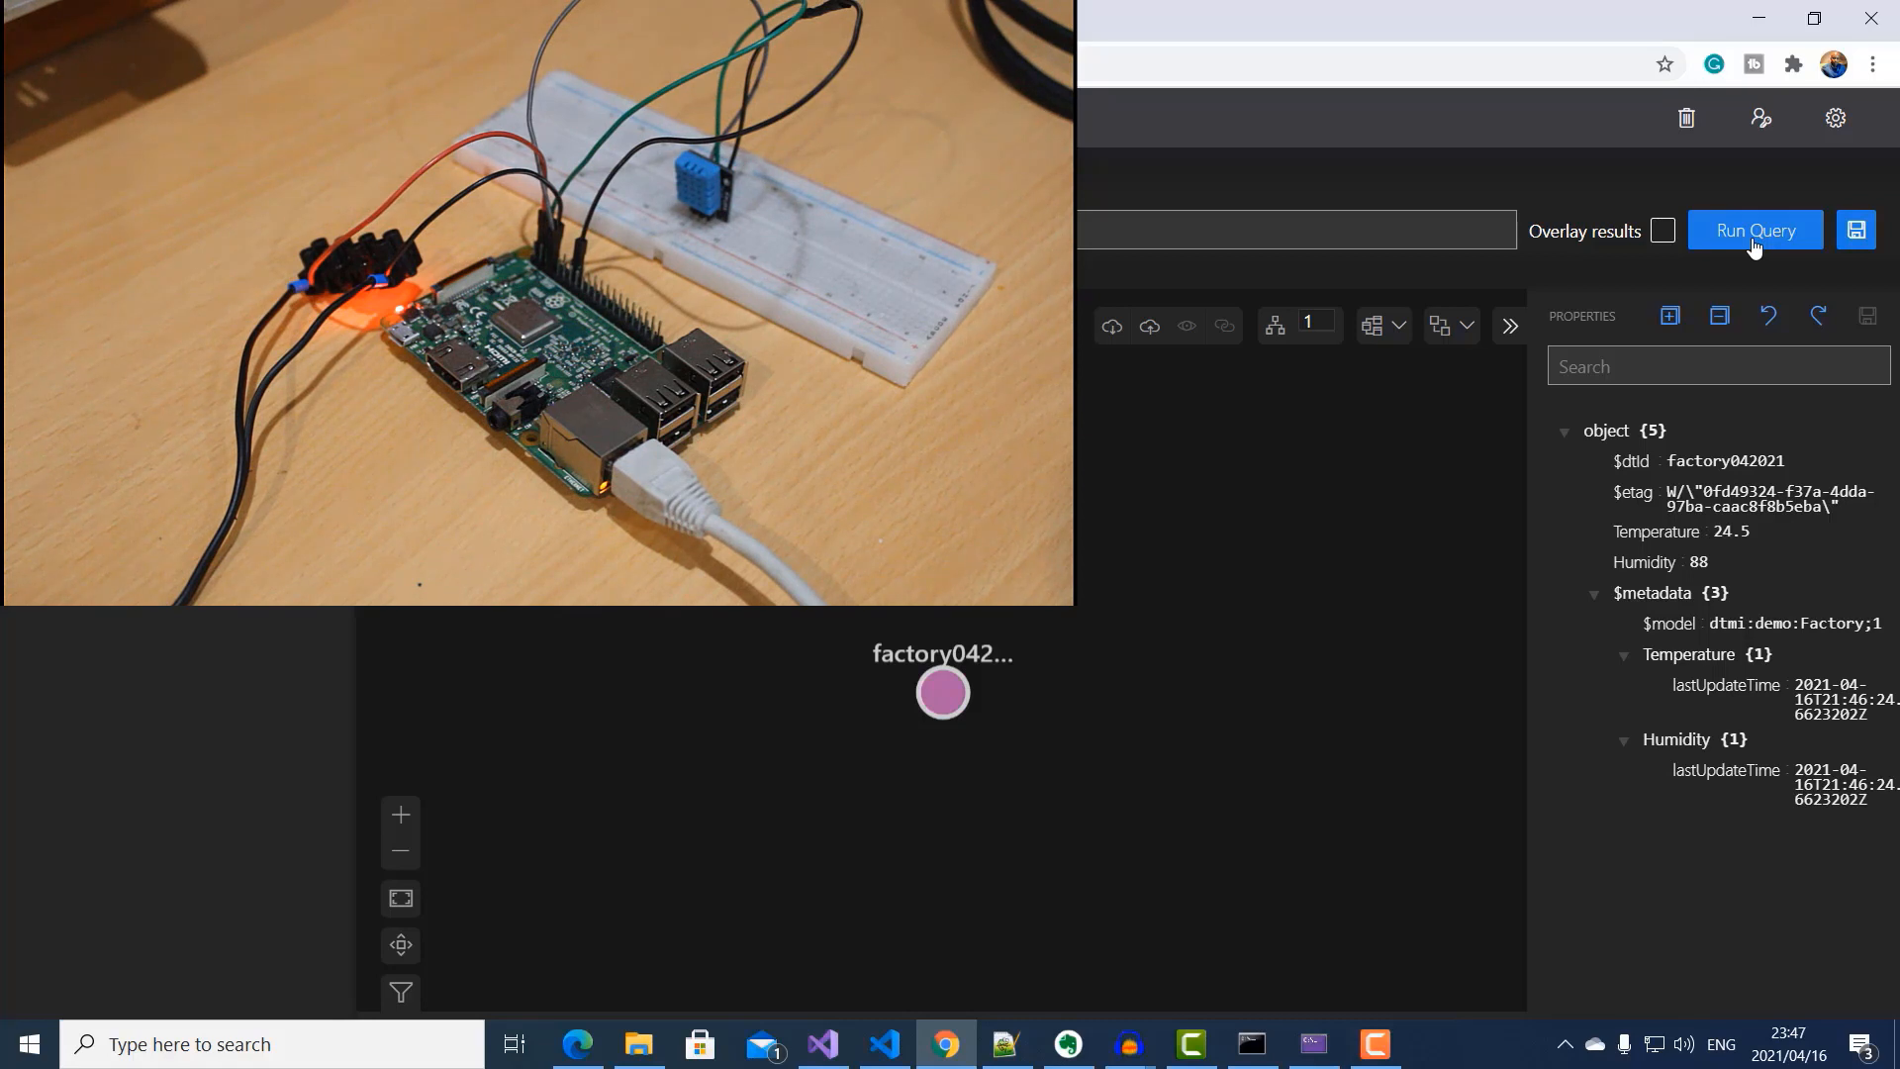
click(1754, 230)
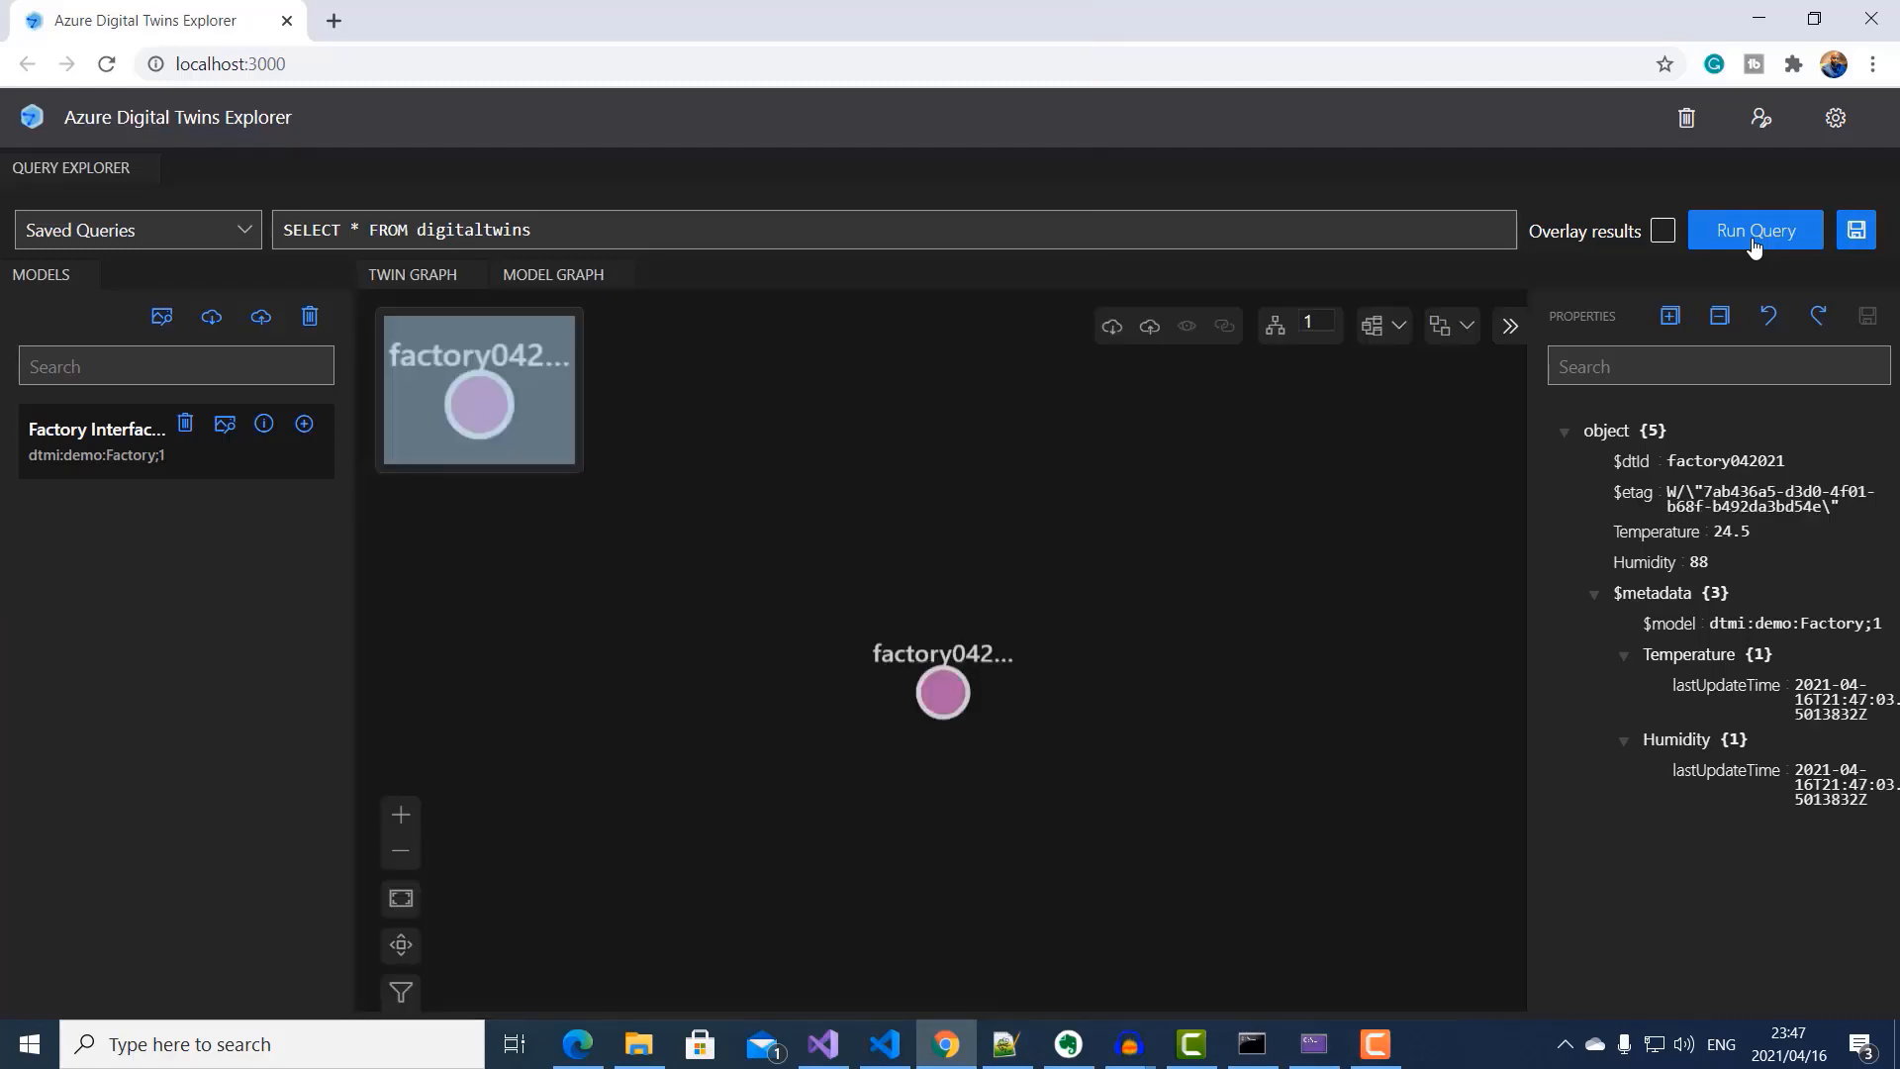
click(1752, 241)
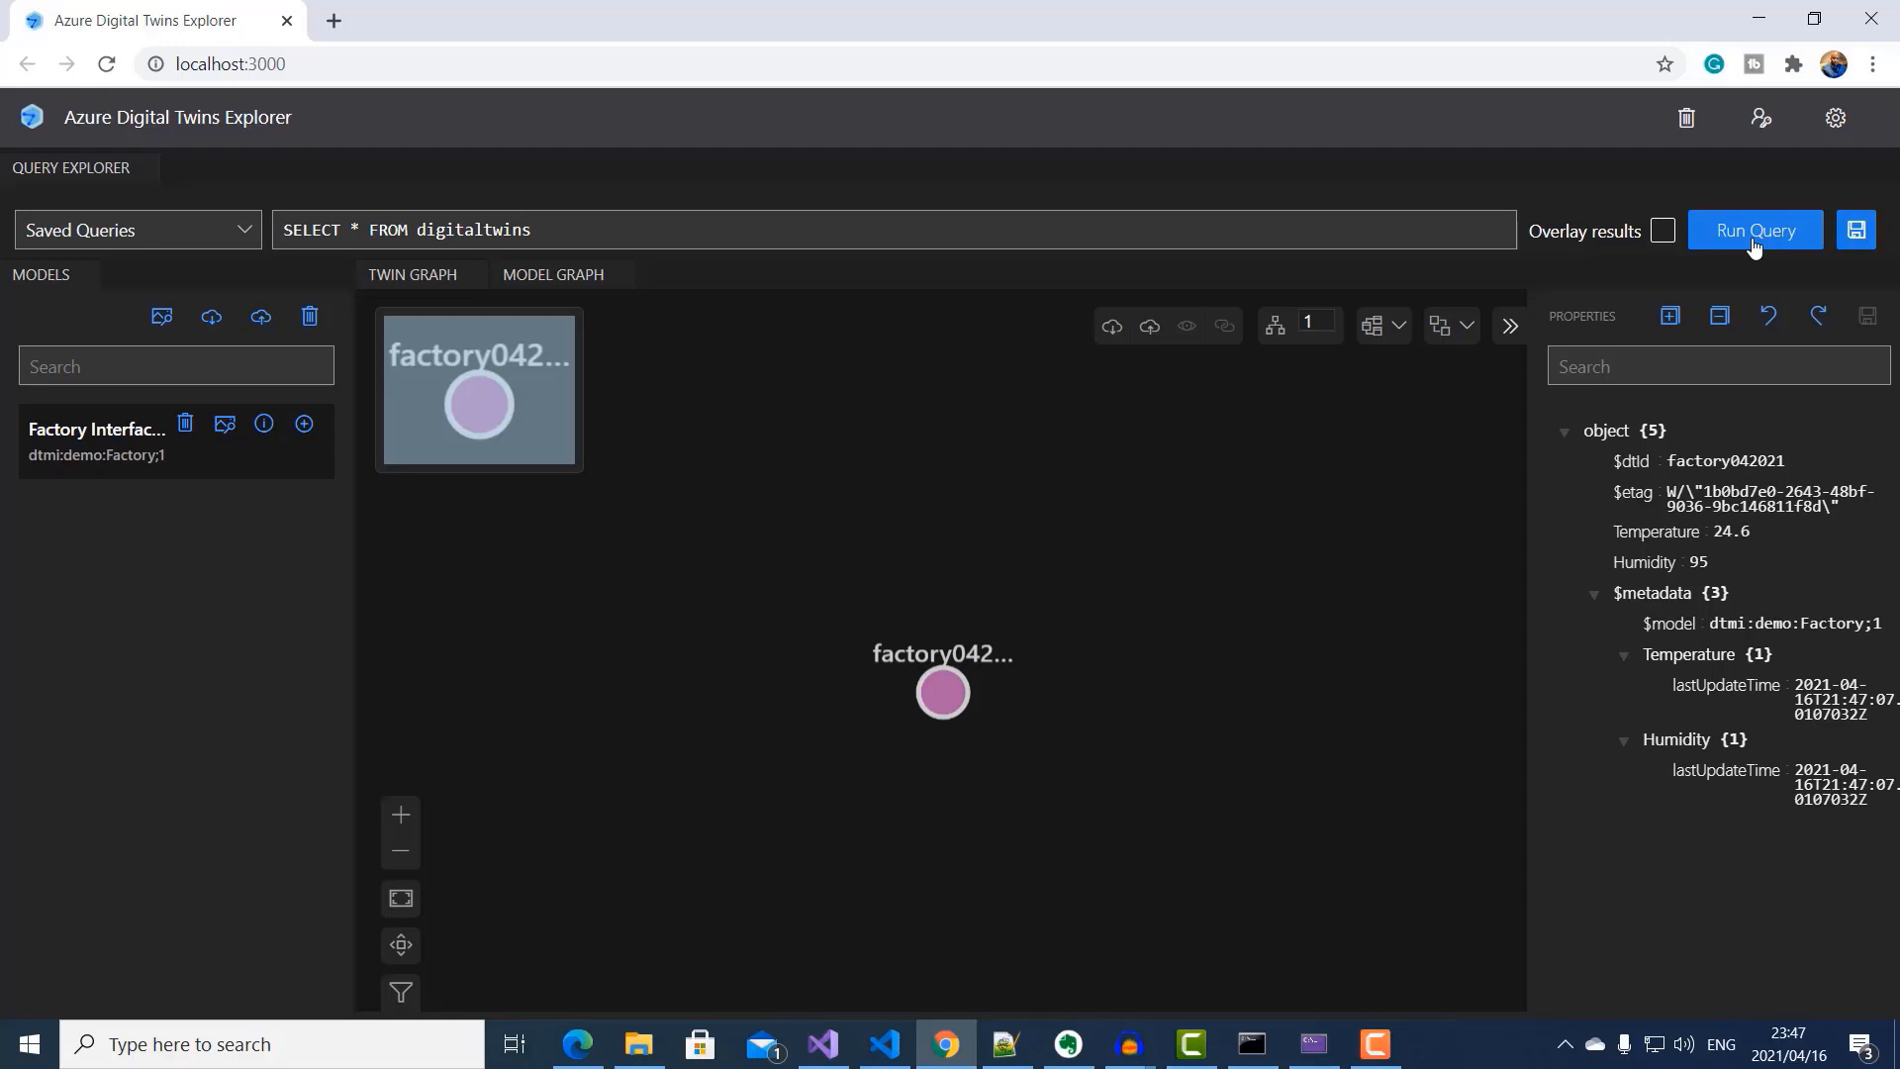
click(1753, 241)
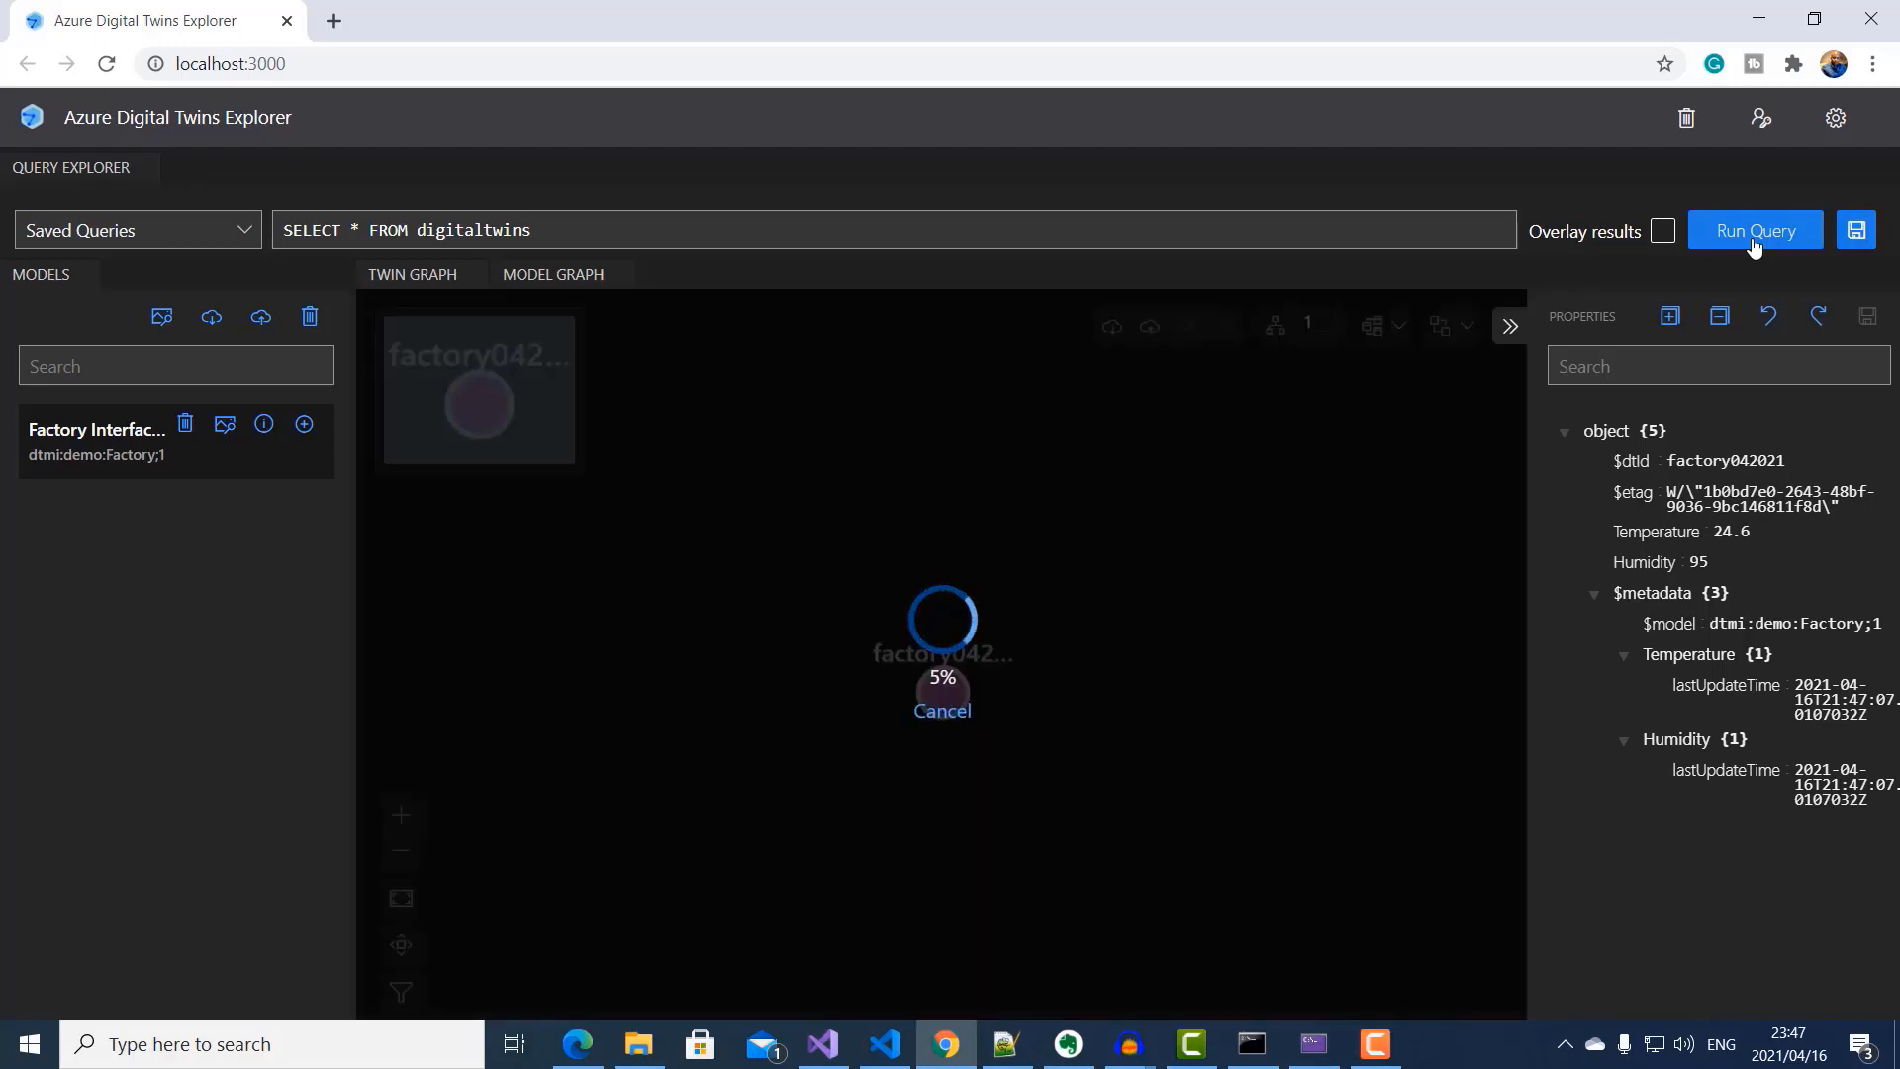